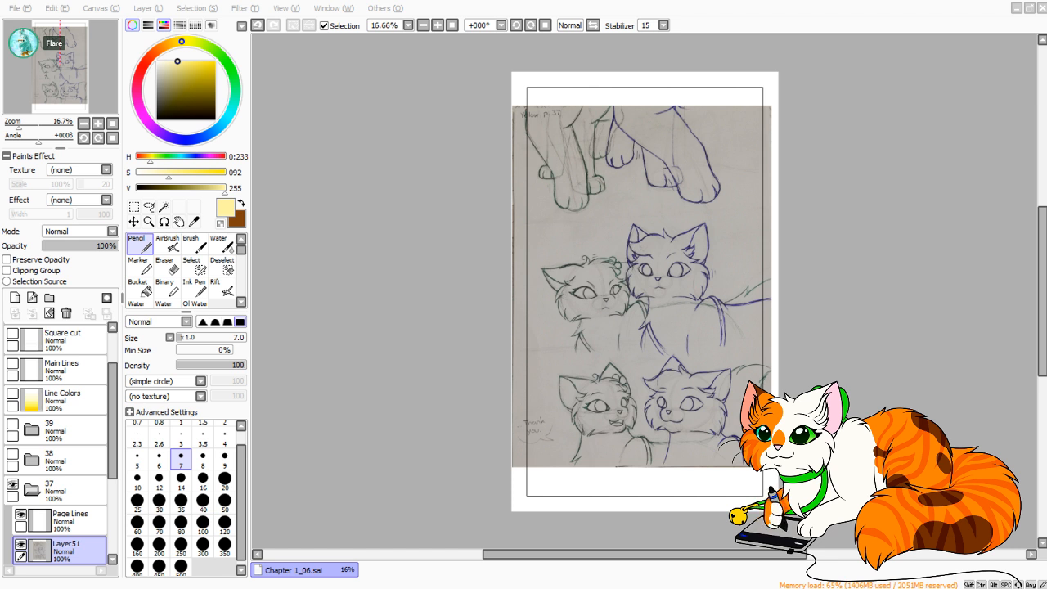
# Briefly show the contents of page folder 36 and hide them again.
pyautogui.click(444, 526)
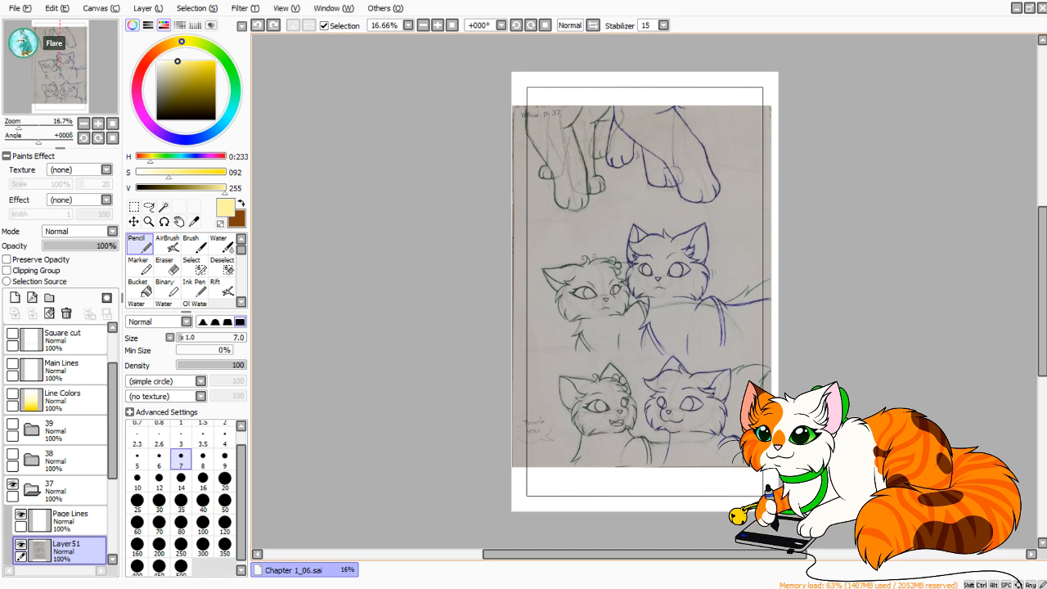
pyautogui.scroll(-5, 57, 458)
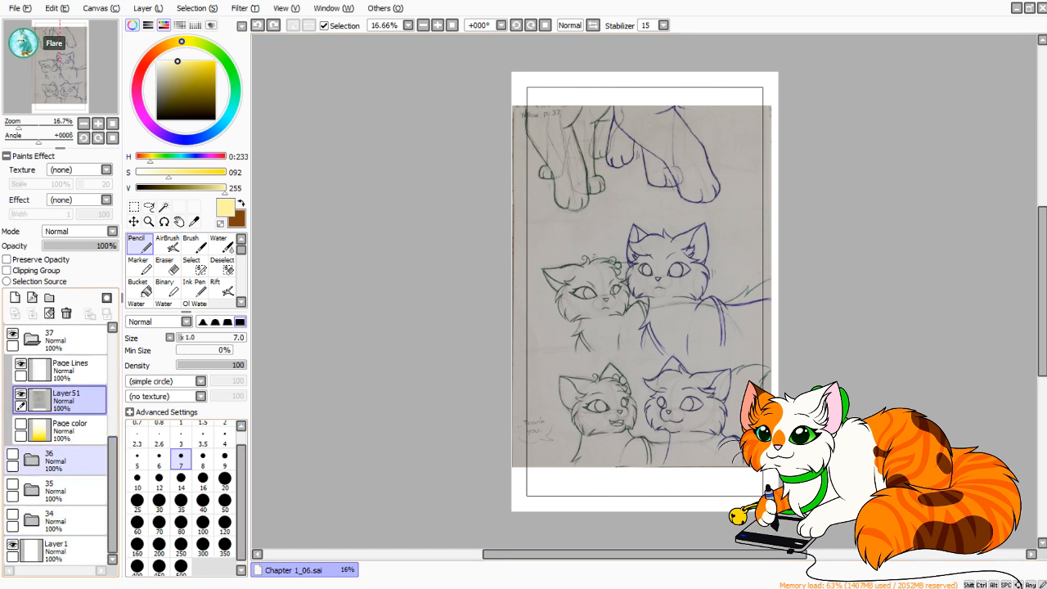
pyautogui.click(12, 453)
pyautogui.click(12, 453)
pyautogui.scroll(2, 57, 442)
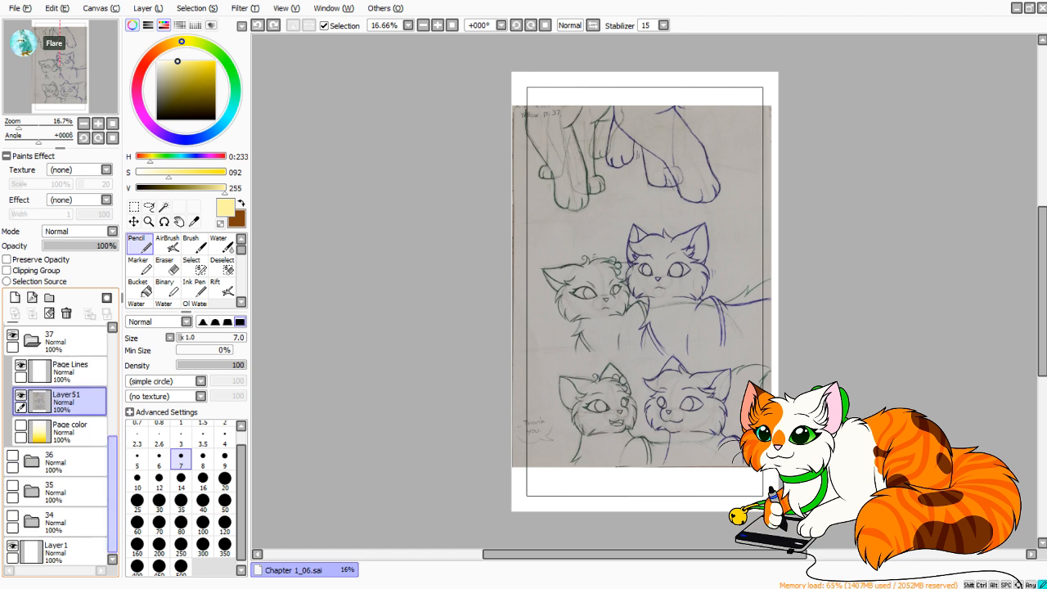
# Reorder the layers in folder 37 so that the sketch layer Layer51 sits beneath Page color.
pyautogui.click(70, 425)
pyautogui.click(21, 425)
pyautogui.click(21, 425)
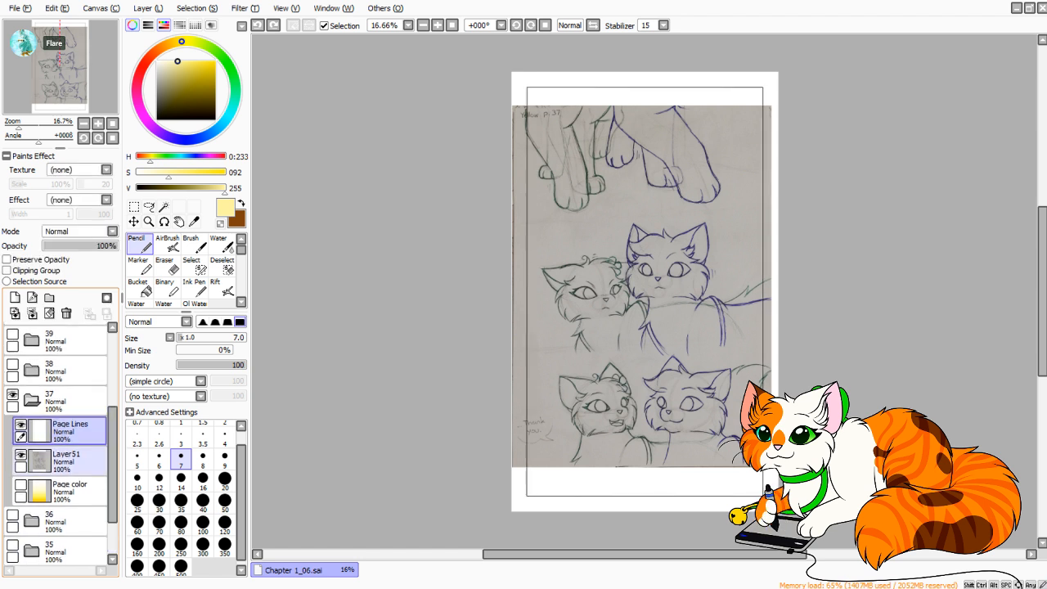
pyautogui.click(71, 491)
pyautogui.click(20, 485)
pyautogui.click(21, 485)
pyautogui.click(71, 462)
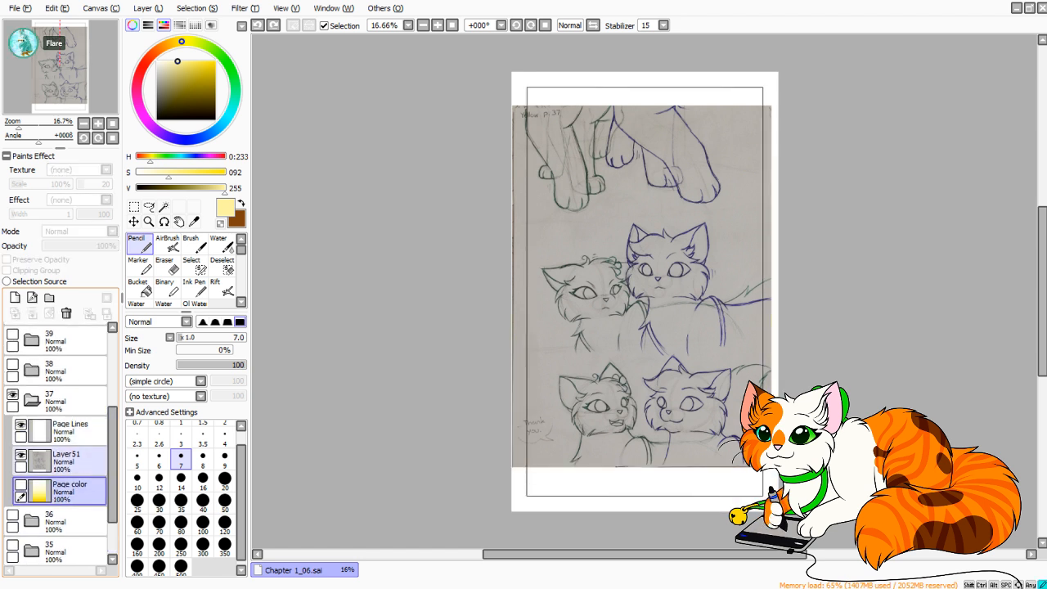
pyautogui.moveTo(71, 461); pyautogui.dragTo(71, 498)
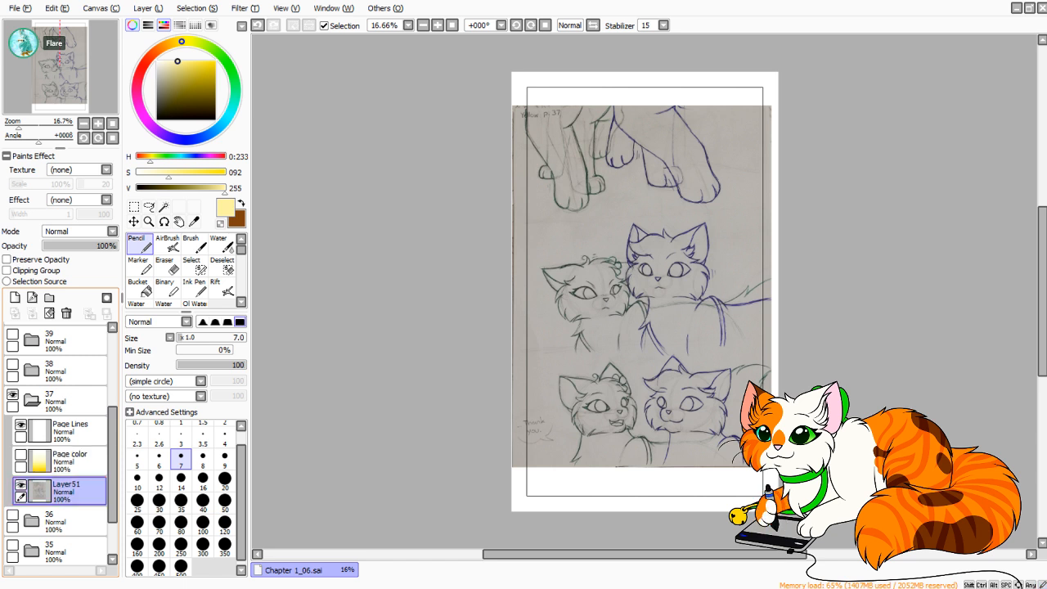
# Select the top sketch strip with the cat legs, shift it up and to the right into the page frame, and deselect.
pyautogui.click(134, 207)
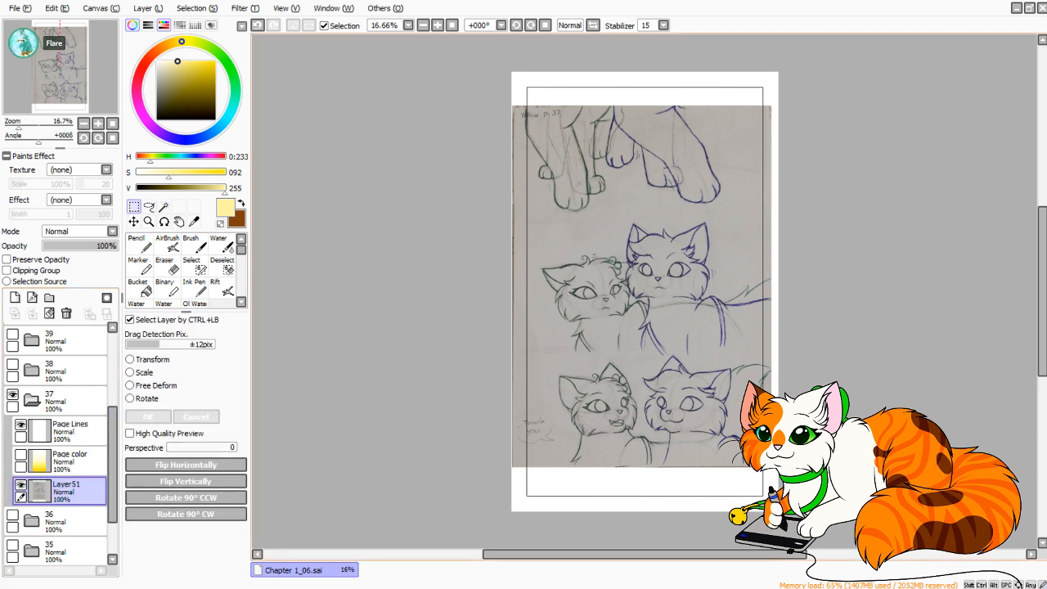
pyautogui.moveTo(512, 84); pyautogui.dragTo(781, 216)
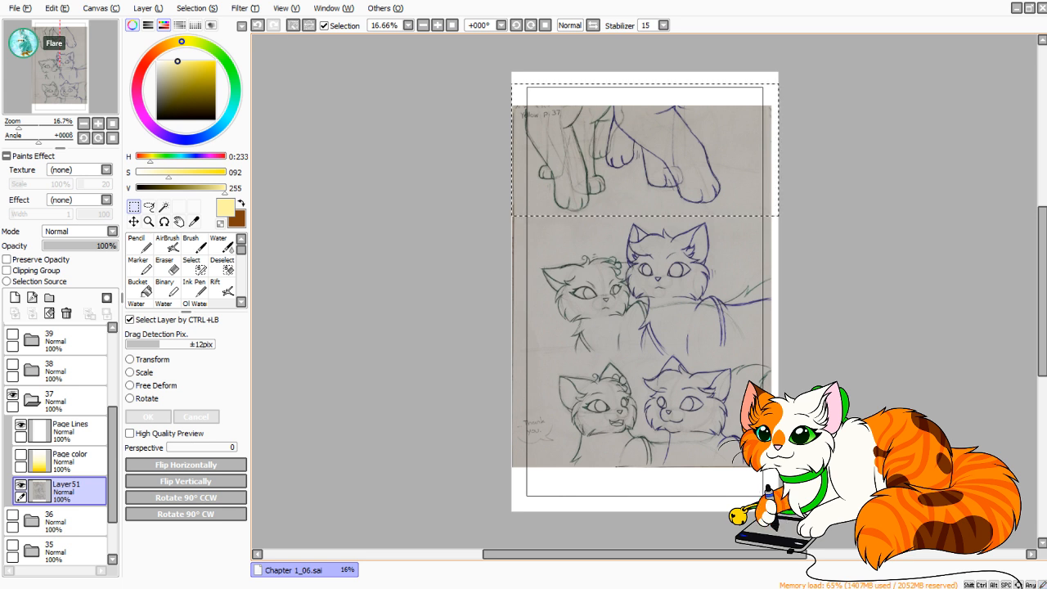
pyautogui.hotkey('ctrl', 't')
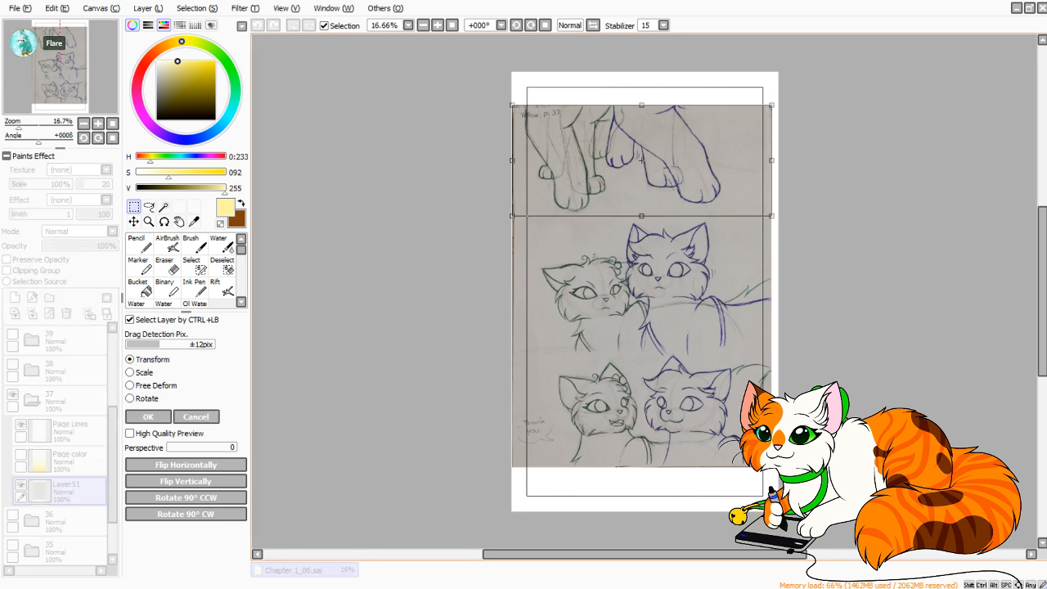
pyautogui.moveTo(641, 161); pyautogui.dragTo(652, 142)
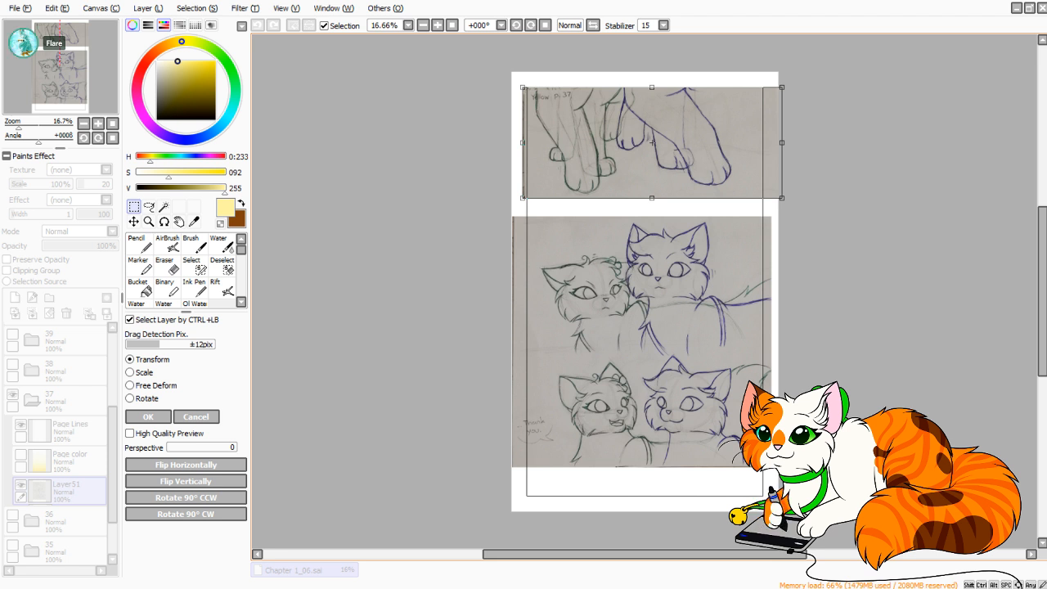
pyautogui.moveTo(653, 142); pyautogui.dragTo(658, 150)
pyautogui.press('Return')
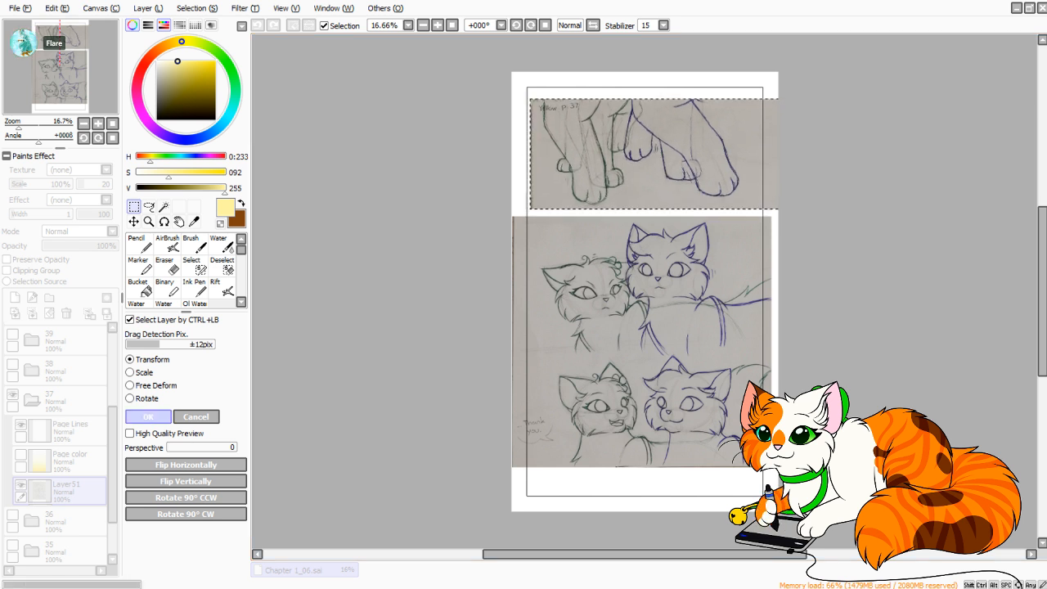
pyautogui.hotkey('ctrl', 'd')
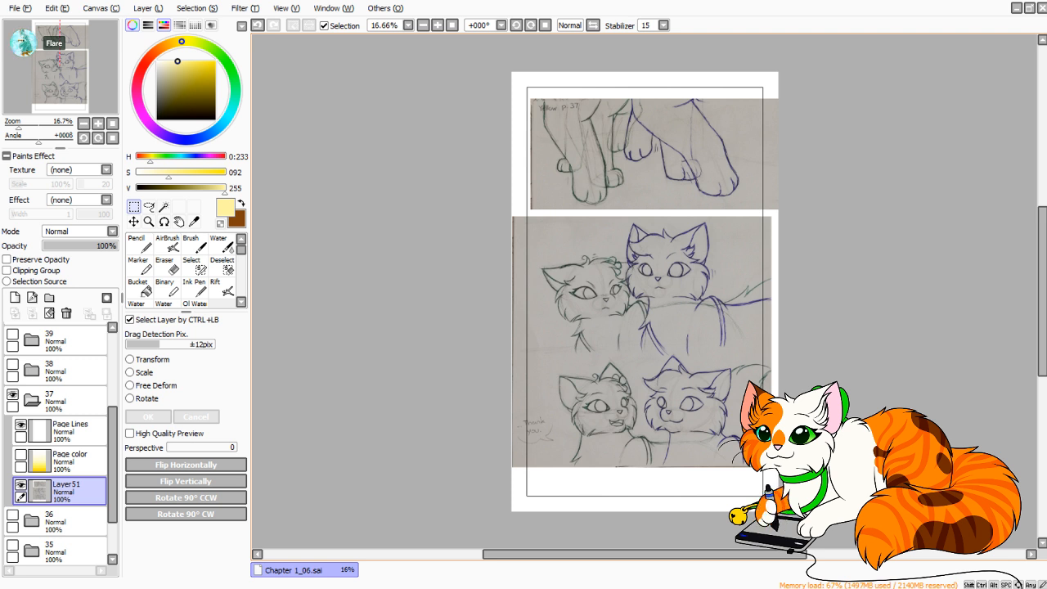
# Select the bottom sketch strip with the two cats, adding the blue cat's ear tip with the Lasso.
pyautogui.moveTo(503, 452); pyautogui.dragTo(773, 470)
pyautogui.moveTo(506, 493); pyautogui.dragTo(777, 360)
pyautogui.click(149, 207)
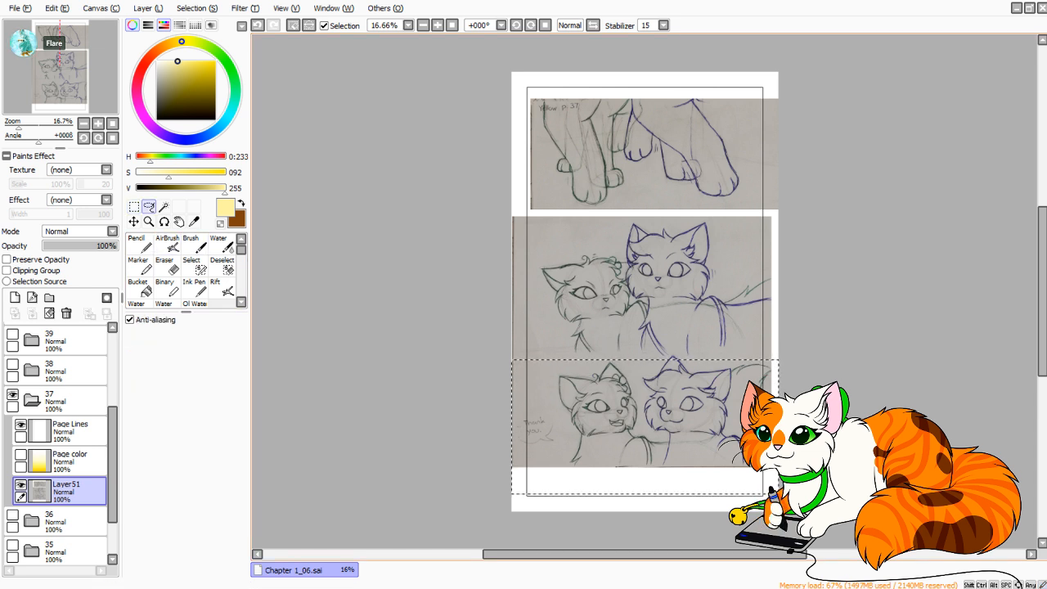
pyautogui.moveTo(690, 367)
pyautogui.mouseDown()
pyautogui.moveTo(675, 353)
pyautogui.moveTo(660, 372)
pyautogui.moveTo(717, 395)
pyautogui.mouseUp()
# Transform the selected bottom strip, shifting it down and slightly right away from the middle strip, then apply it and deselect.
pyautogui.hotkey('ctrl', 't')
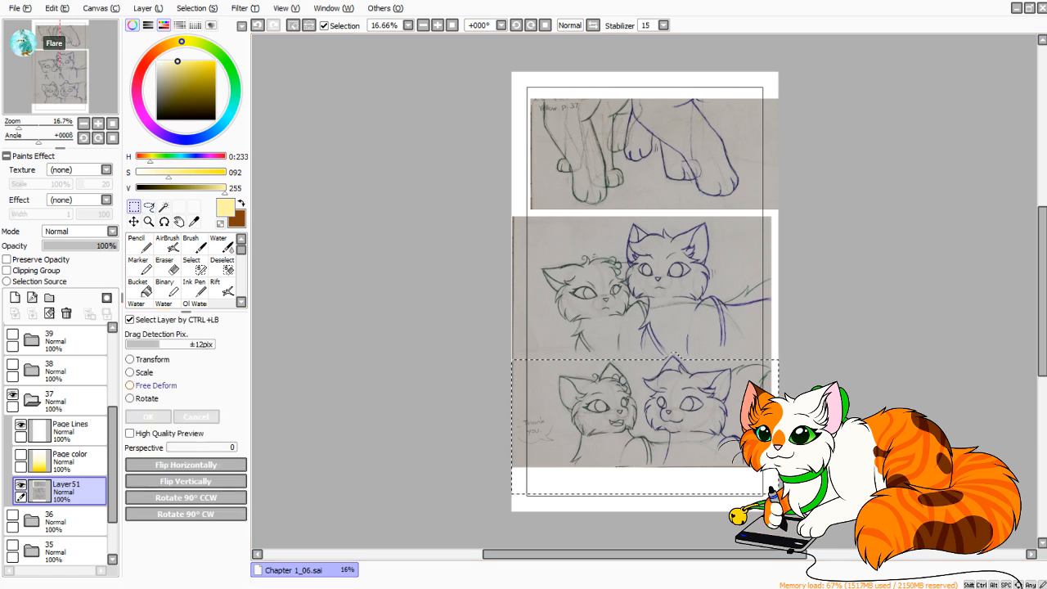
pyautogui.moveTo(642, 409)
pyautogui.mouseDown()
pyautogui.moveTo(642, 432)
pyautogui.moveTo(649, 425)
pyautogui.mouseUp()
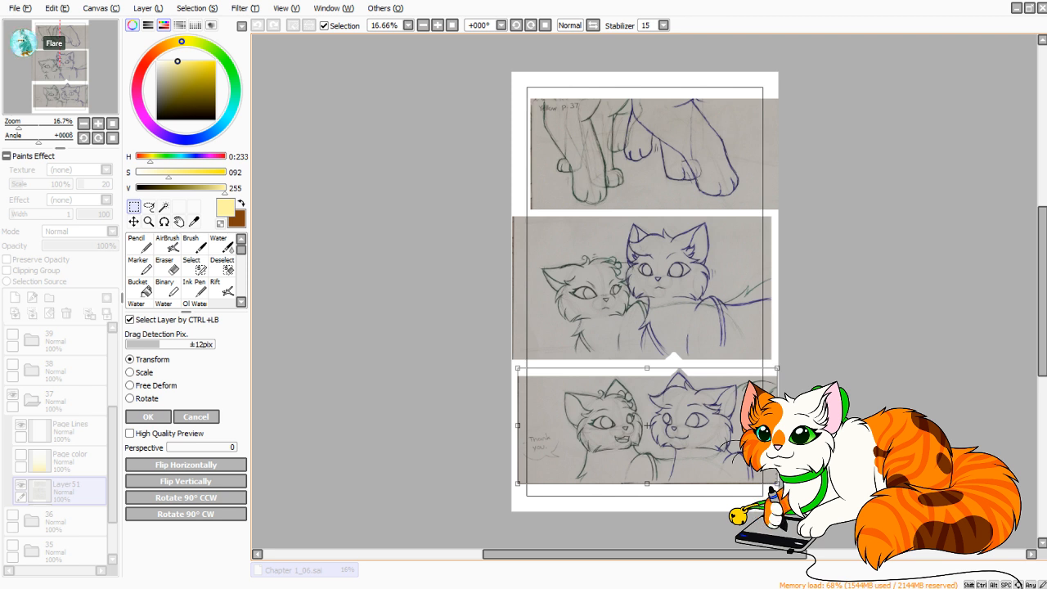
pyautogui.moveTo(648, 425); pyautogui.dragTo(650, 427)
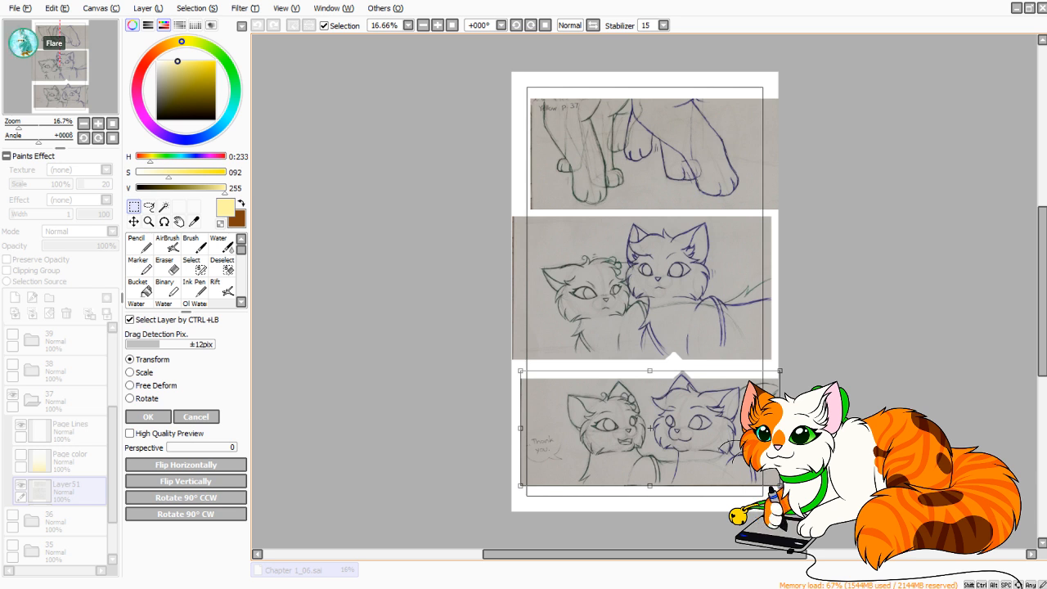
pyautogui.moveTo(651, 427); pyautogui.dragTo(649, 426)
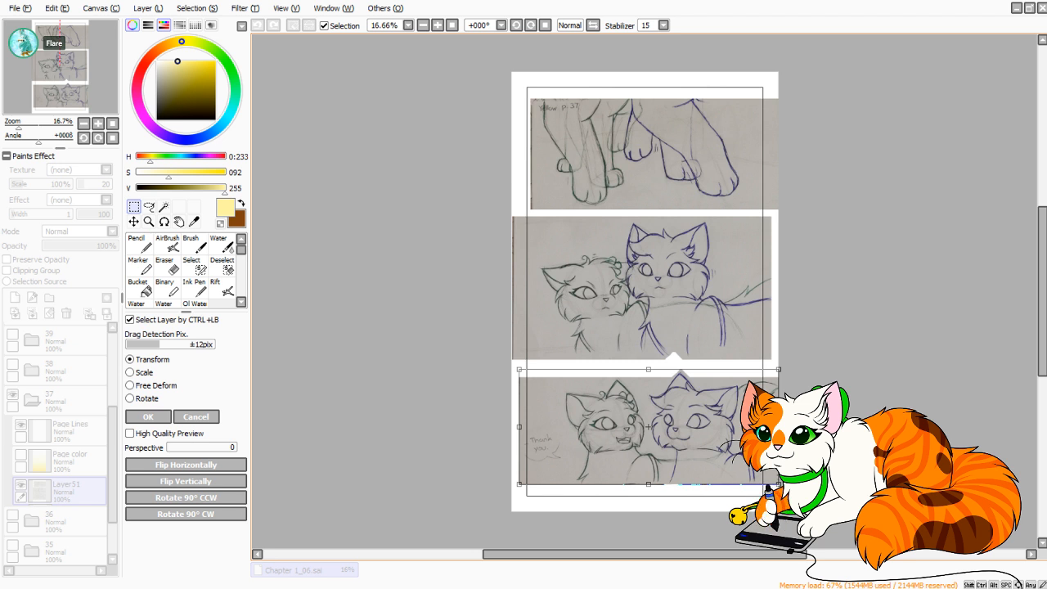
pyautogui.moveTo(649, 427); pyautogui.dragTo(649, 427)
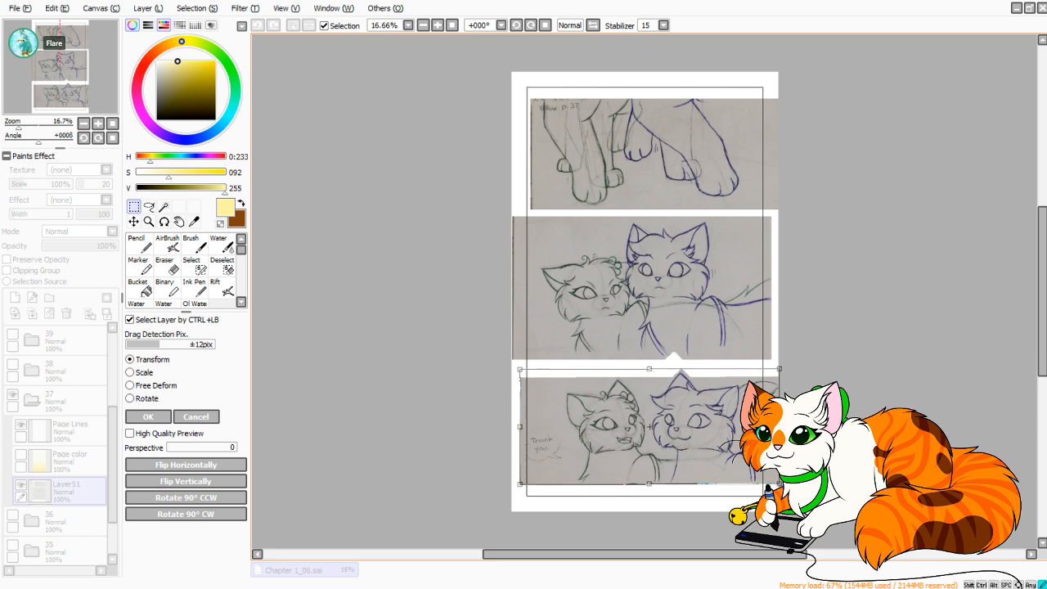
pyautogui.moveTo(779, 368); pyautogui.dragTo(779, 369)
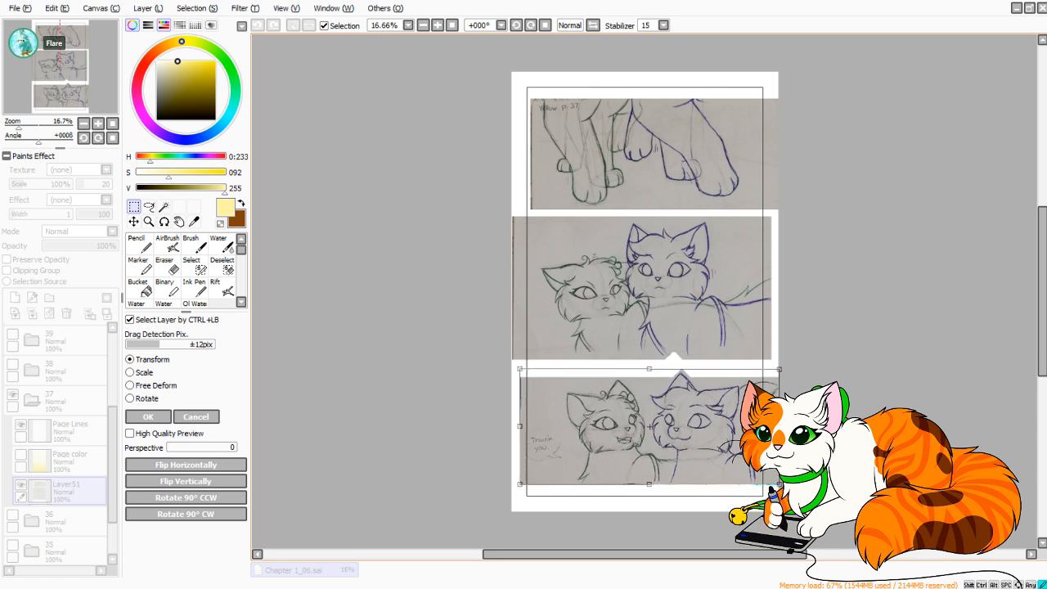
pyautogui.moveTo(519, 485); pyautogui.dragTo(519, 484)
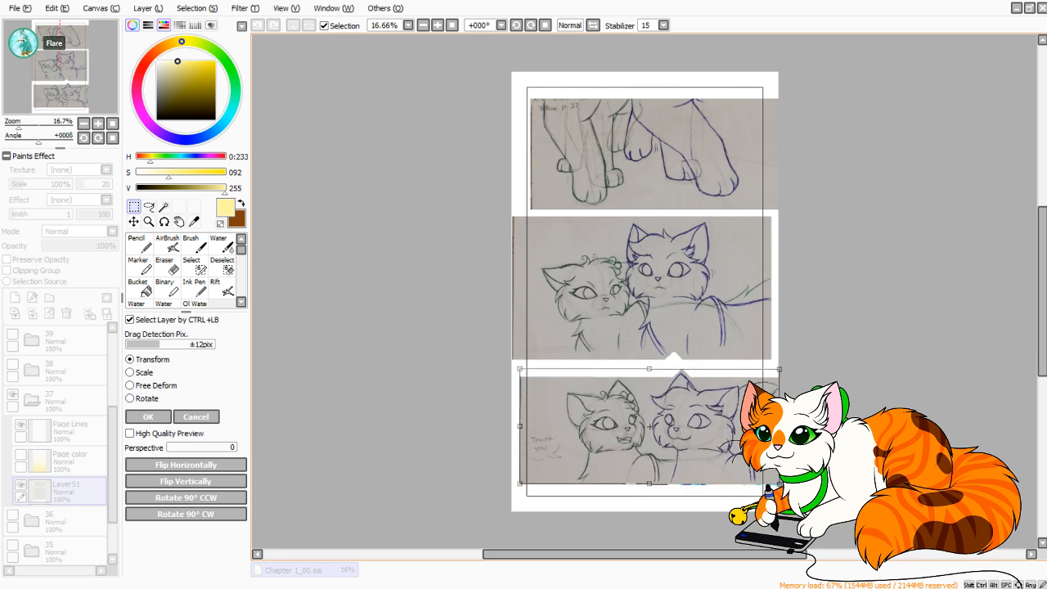
pyautogui.moveTo(649, 426); pyautogui.dragTo(649, 428)
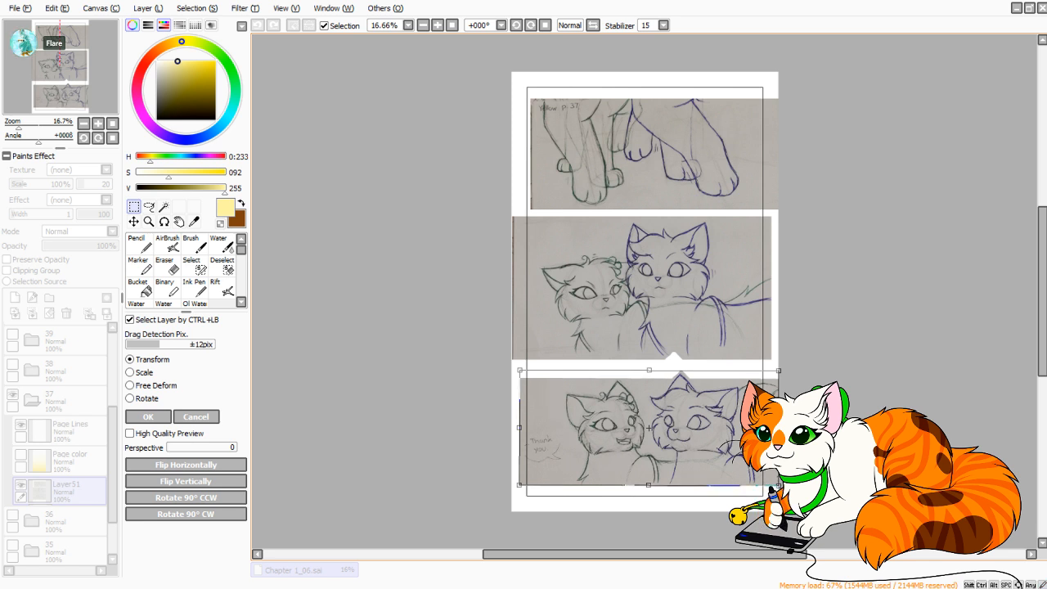
pyautogui.press('Return')
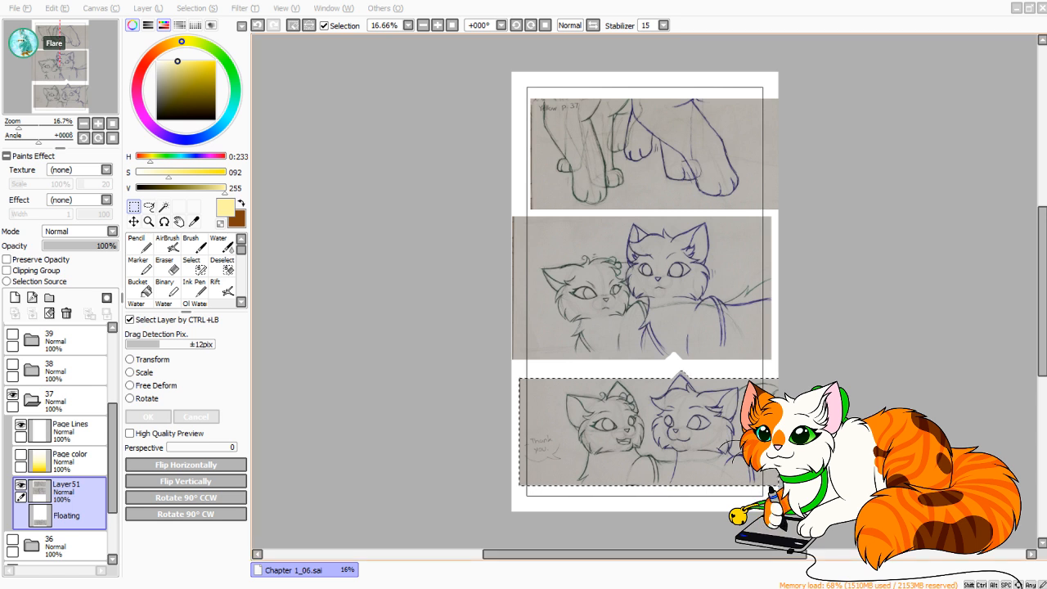
pyautogui.click(644, 328)
pyautogui.hotkey('ctrl', 'd')
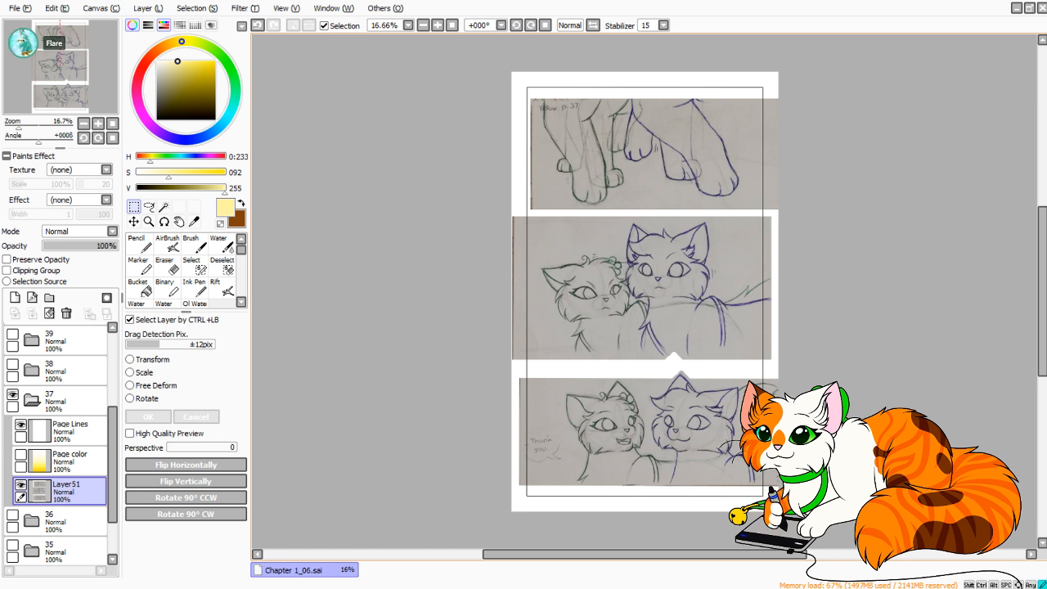
# Transform the middle sketch strip, making it slightly smaller, rotating it slightly and centring it between the other strips, then deselect.
pyautogui.moveTo(513, 213); pyautogui.dragTo(778, 366)
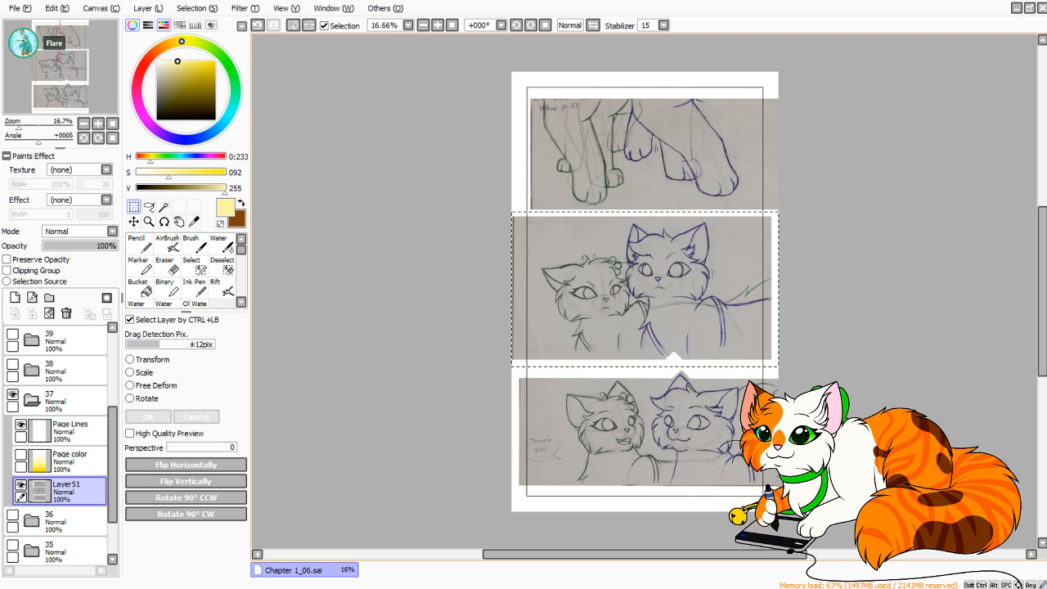
pyautogui.hotkey('ctrl', 't')
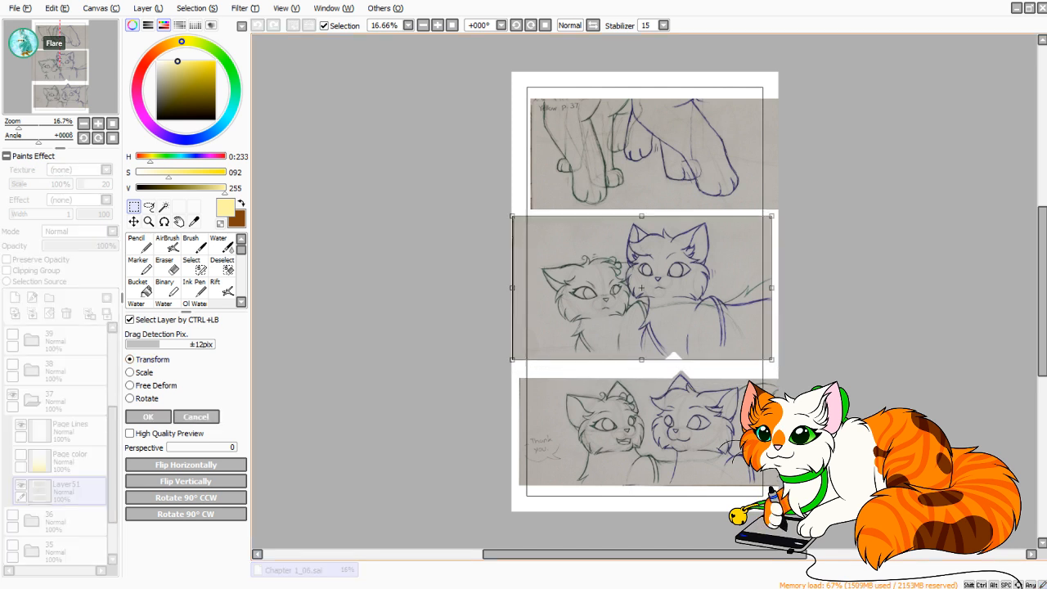
pyautogui.moveTo(641, 288); pyautogui.dragTo(639, 291)
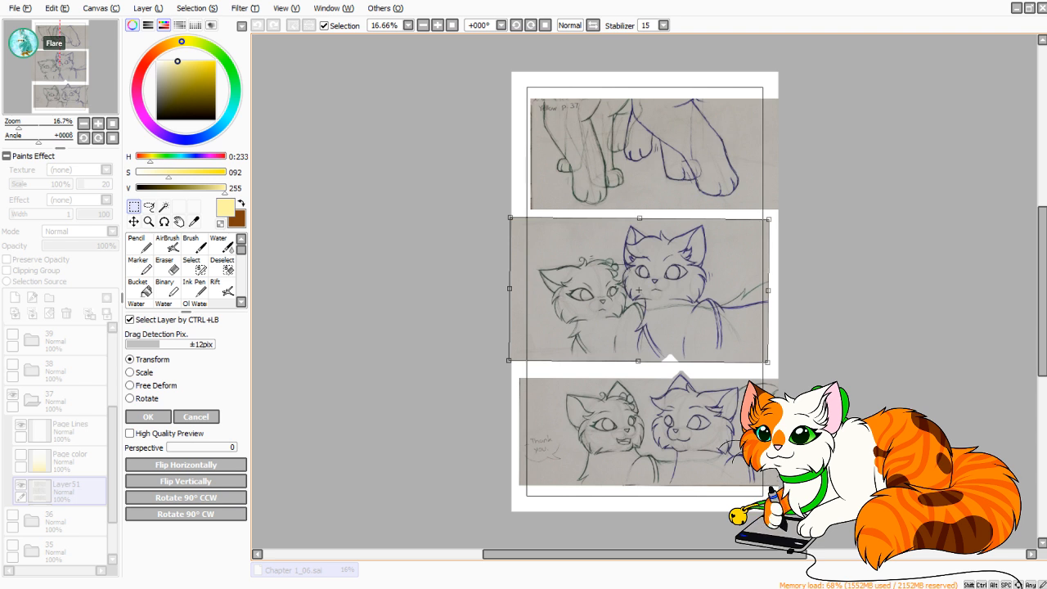
pyautogui.moveTo(639, 290); pyautogui.dragTo(646, 290)
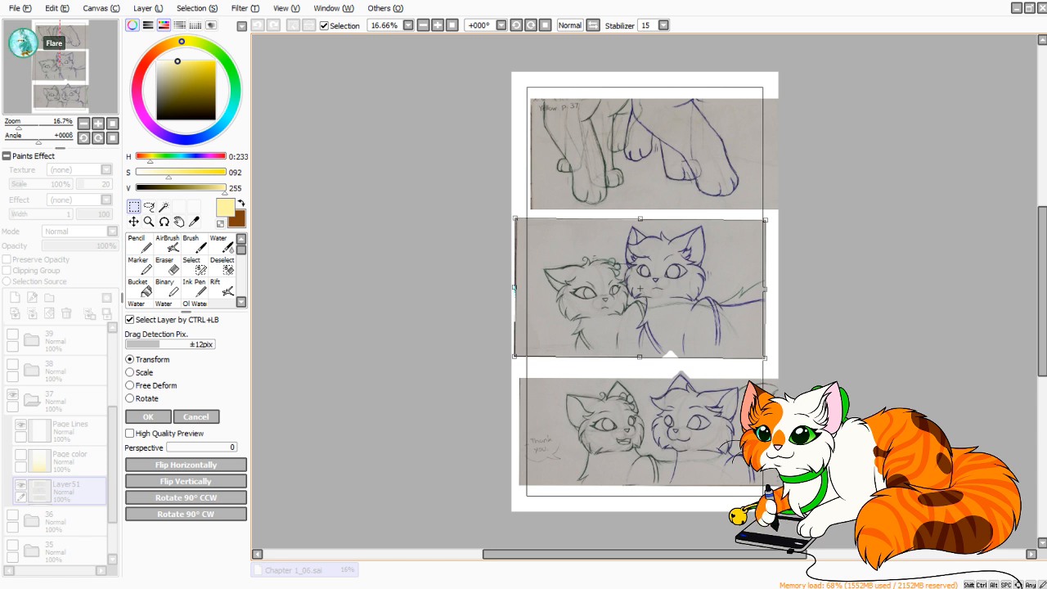
pyautogui.moveTo(640, 289); pyautogui.dragTo(639, 291)
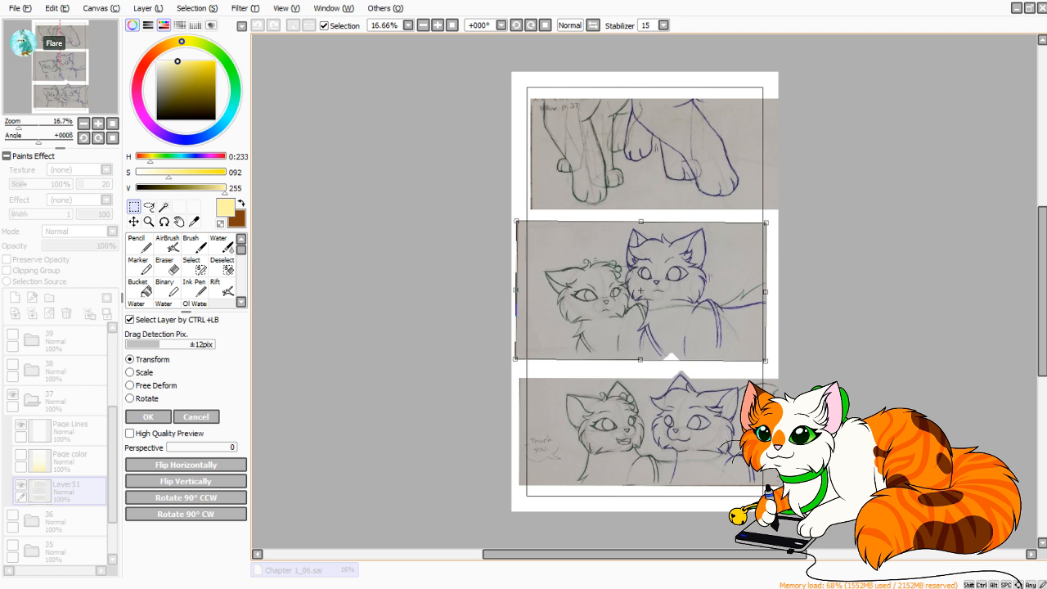
pyautogui.press('Return')
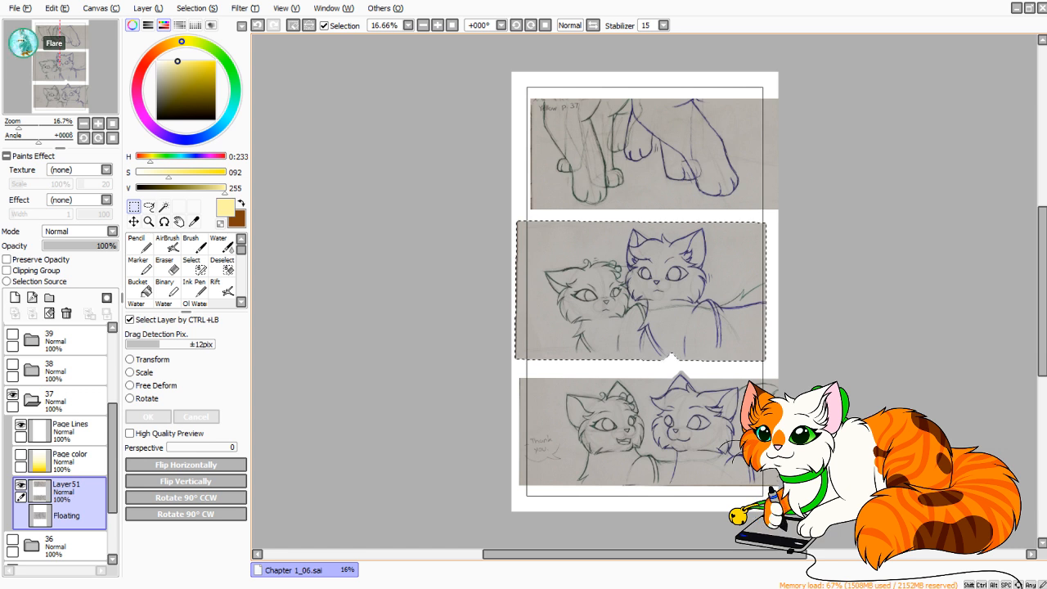
pyautogui.hotkey('ctrl', 'd')
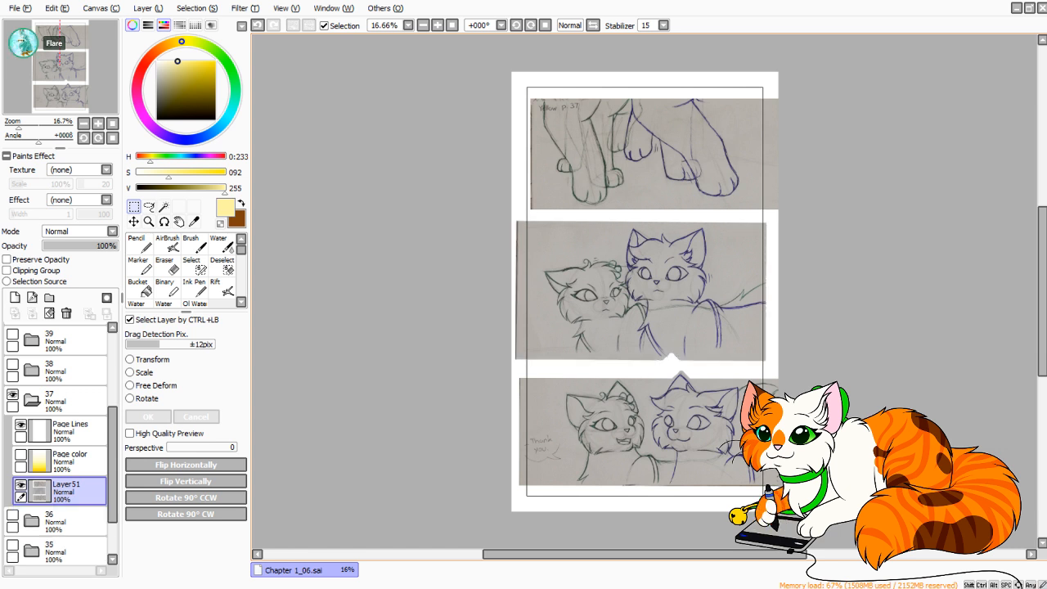
# Select the bottom sketch strip again, nudge it slightly further down within the page frame, then deselect and pick the Lasso tool.
pyautogui.moveTo(510, 370); pyautogui.dragTo(779, 512)
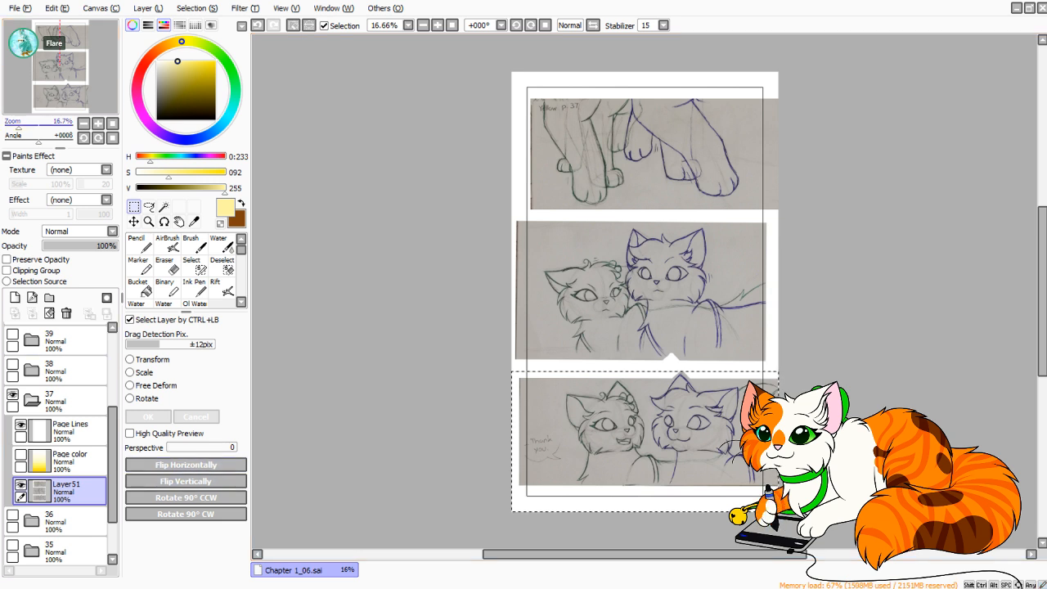
pyautogui.moveTo(19, 125); pyautogui.dragTo(30, 125)
pyautogui.moveTo(60, 79); pyautogui.dragTo(62, 96)
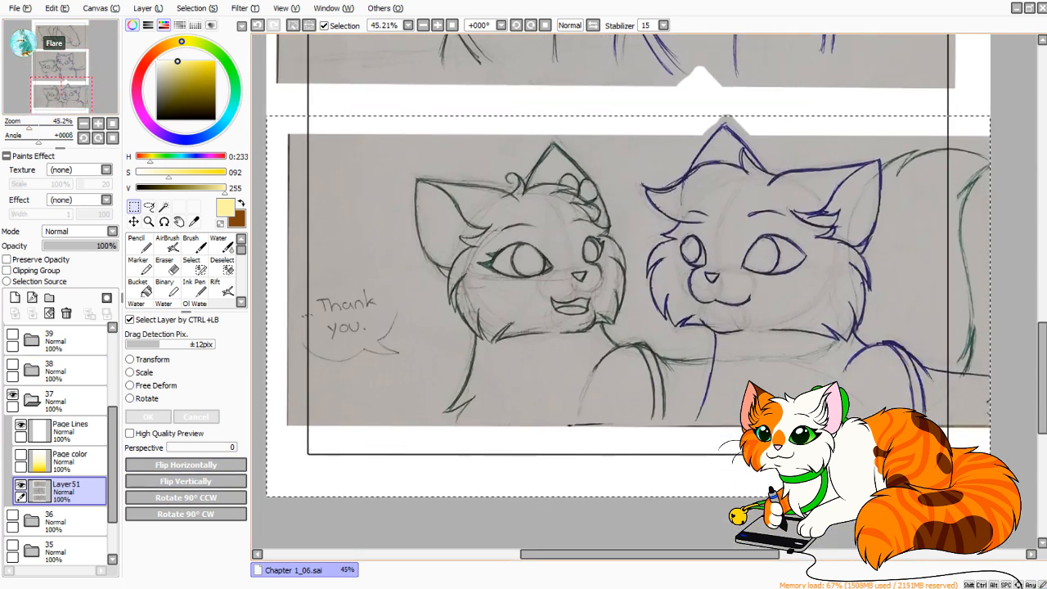
pyautogui.hotkey('ctrl', 't')
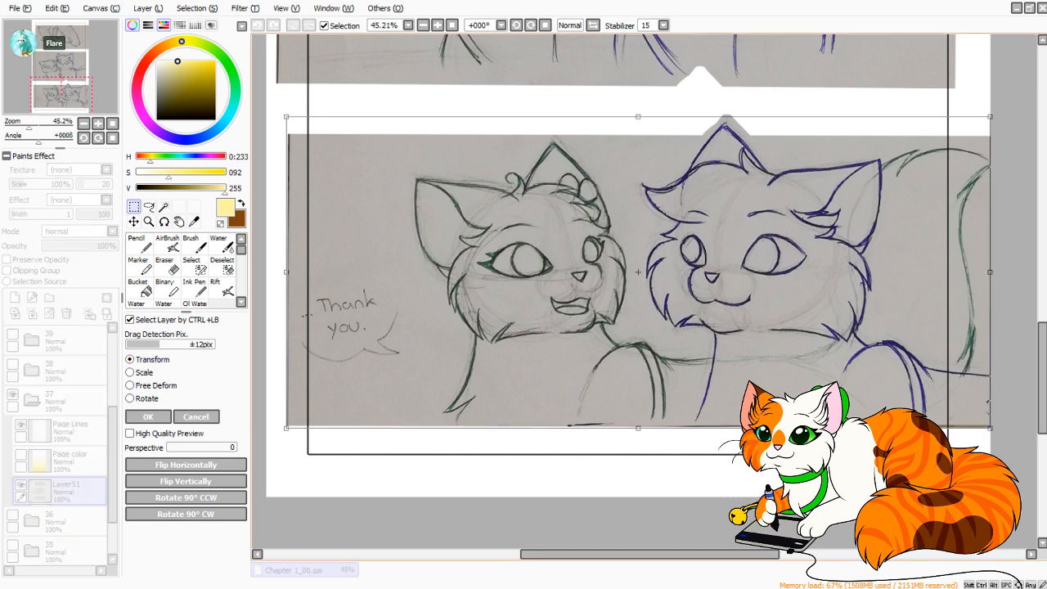
pyautogui.moveTo(638, 272); pyautogui.dragTo(638, 280)
pyautogui.click(148, 417)
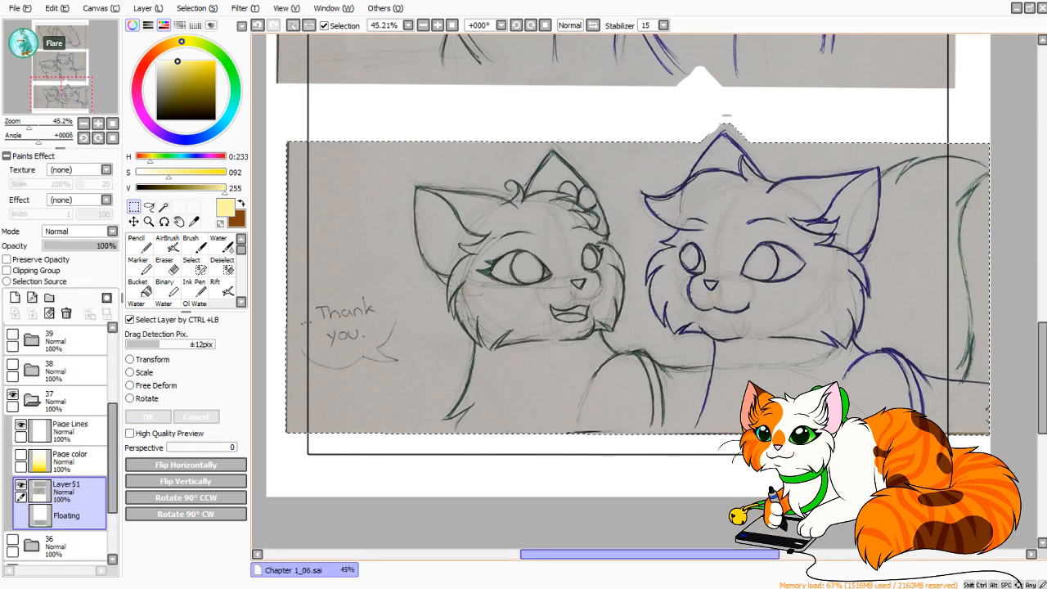
pyautogui.click(638, 280)
pyautogui.click(149, 207)
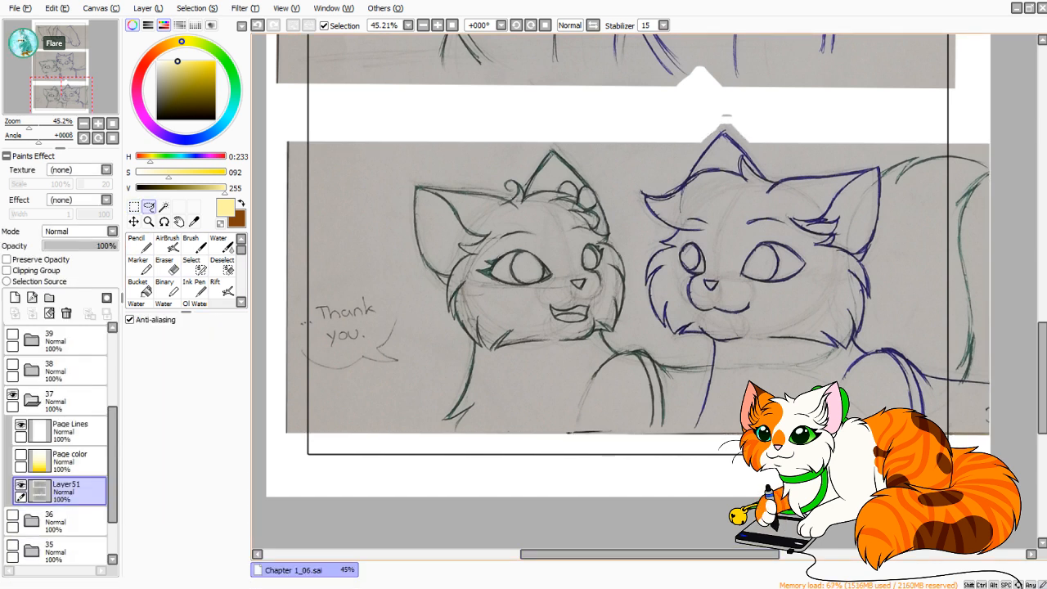
# Select the blue cat in the bottom sketch strip by outlining it with the Lasso.
pyautogui.moveTo(640, 126)
pyautogui.mouseDown()
pyautogui.moveTo(632, 236)
pyautogui.moveTo(653, 329)
pyautogui.moveTo(694, 358)
pyautogui.moveTo(696, 502)
pyautogui.moveTo(1018, 401)
pyautogui.moveTo(920, 352)
pyautogui.moveTo(882, 150)
pyautogui.moveTo(733, 102)
pyautogui.moveTo(655, 116)
pyautogui.mouseUp()
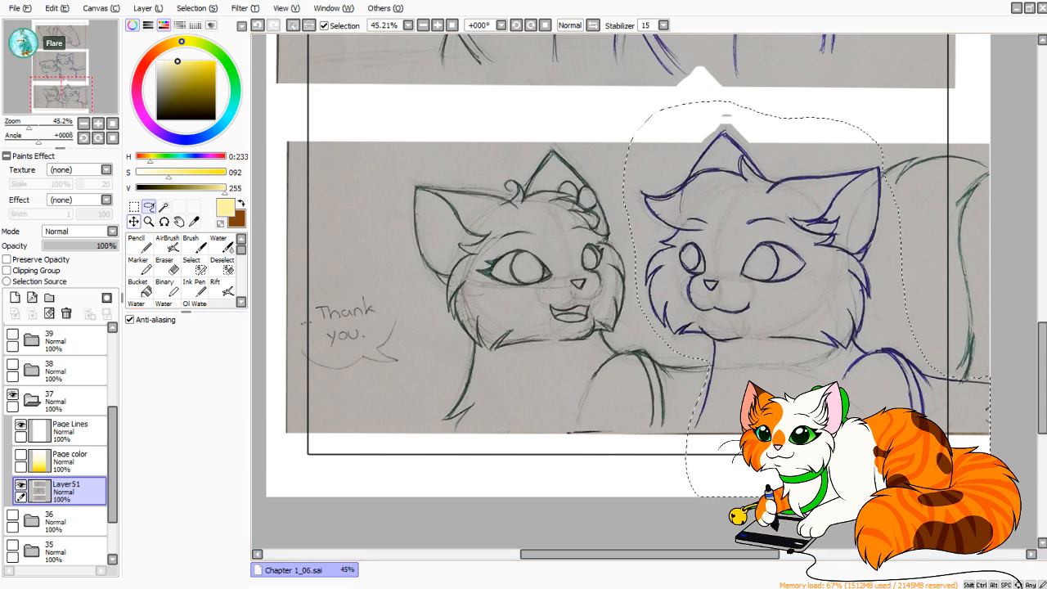
pyautogui.click(135, 207)
pyautogui.click(130, 360)
pyautogui.moveTo(577, 279); pyautogui.dragTo(688, 446)
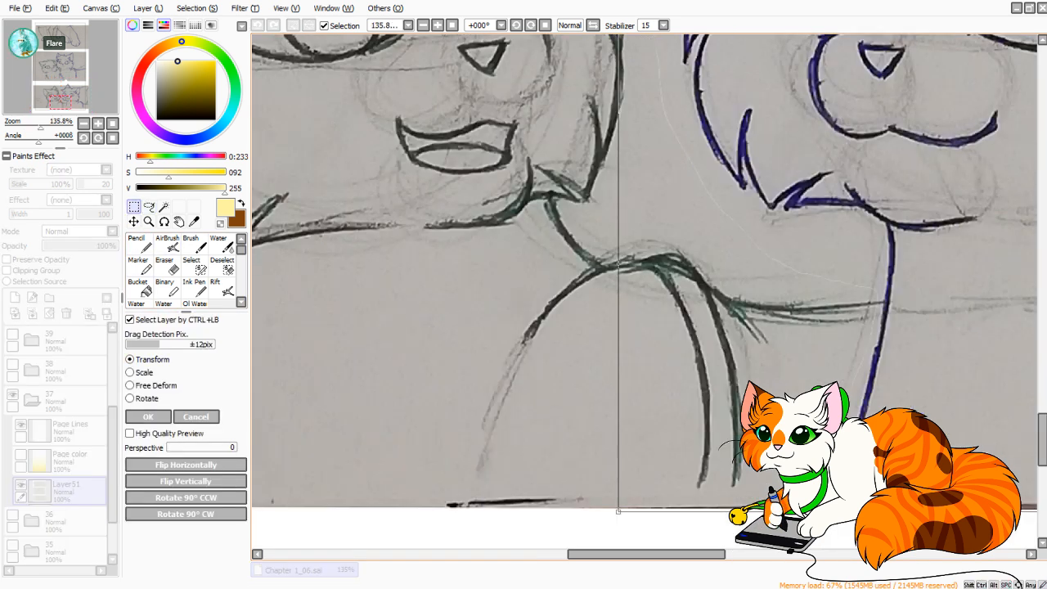
pyautogui.click(197, 418)
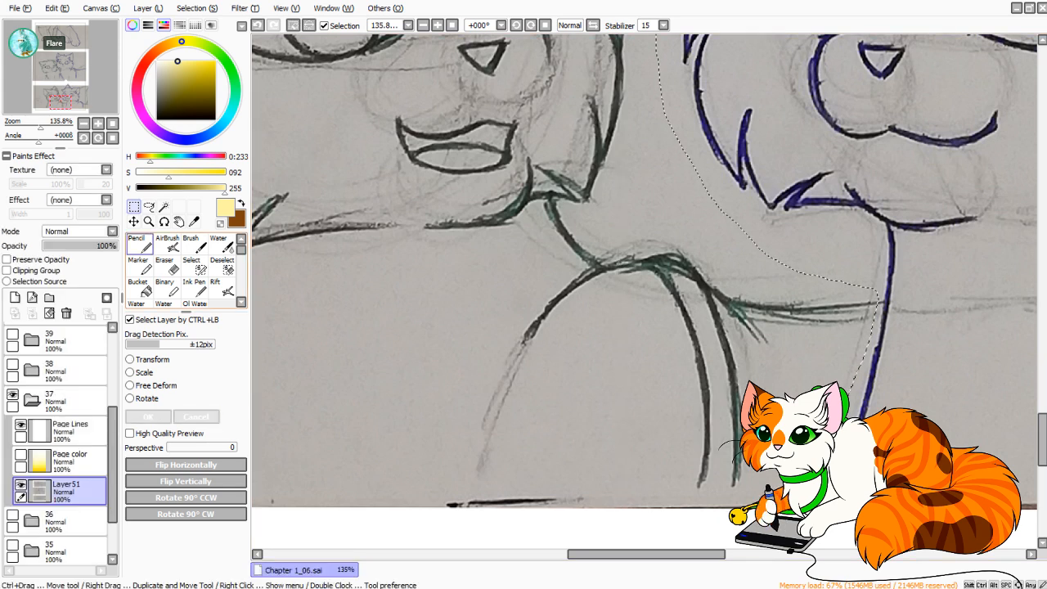
pyautogui.scroll(-6, 614, 298)
pyautogui.moveTo(704, 147); pyautogui.dragTo(608, 236)
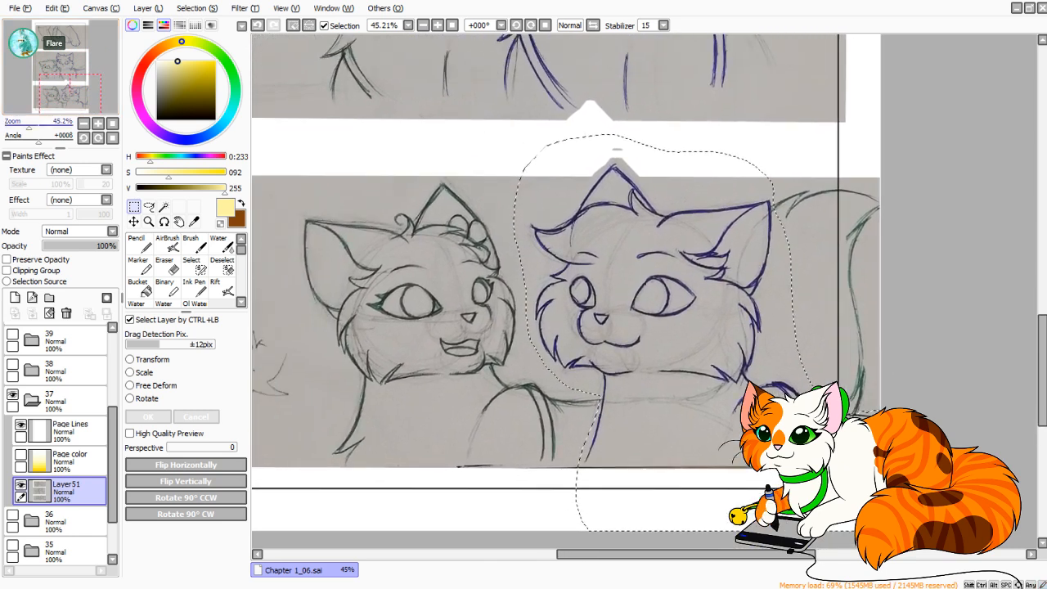
pyautogui.click(152, 360)
pyautogui.moveTo(514, 148); pyautogui.dragTo(498, 133)
pyautogui.moveTo(654, 286); pyautogui.dragTo(694, 303)
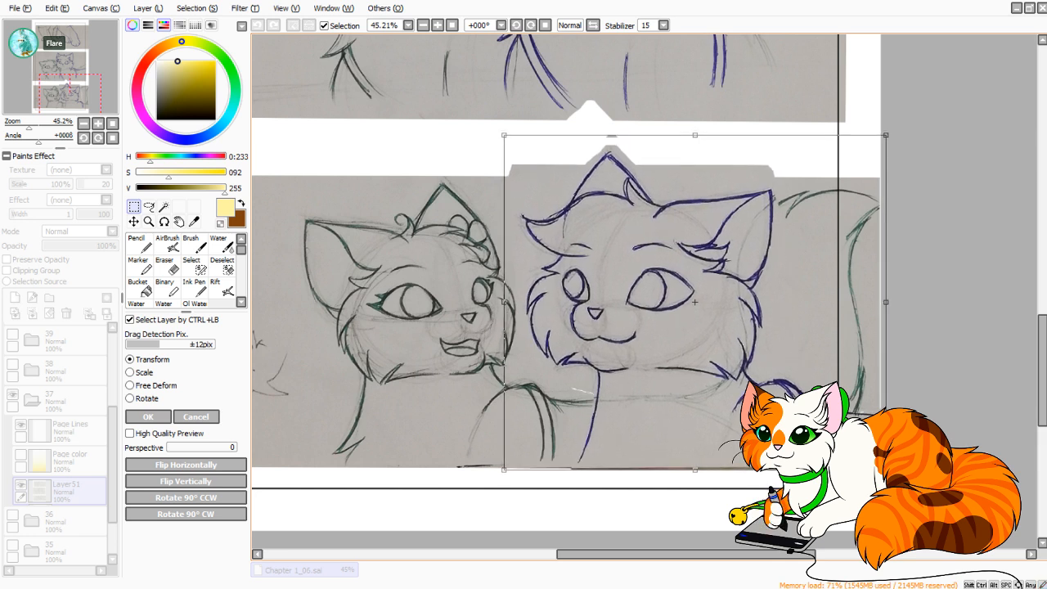
pyautogui.press('Return')
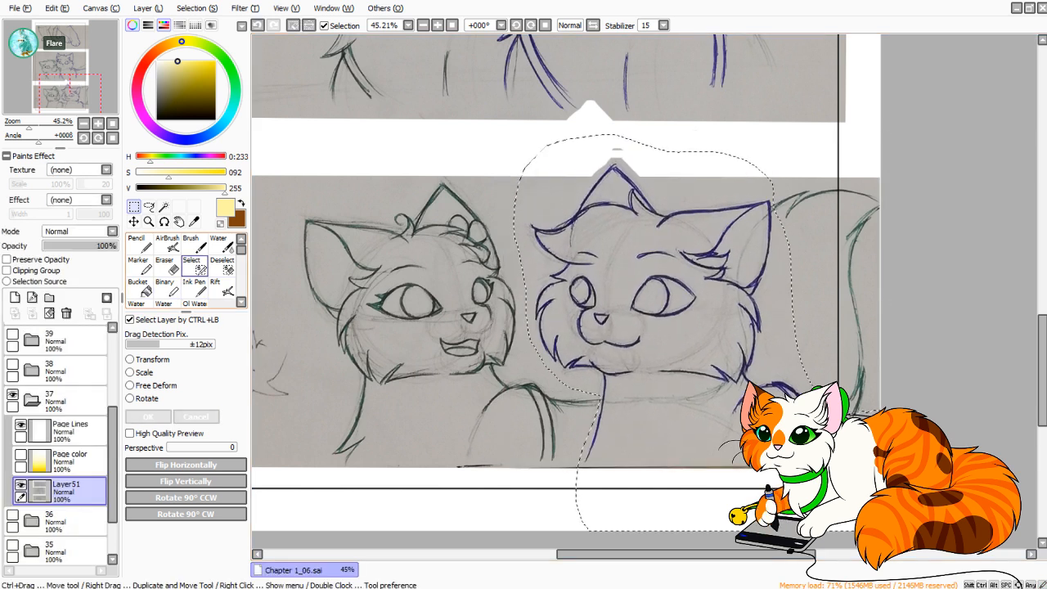
# Trim the Lasso selection closer to the blue cat's cheek fur and neck.
pyautogui.click(149, 207)
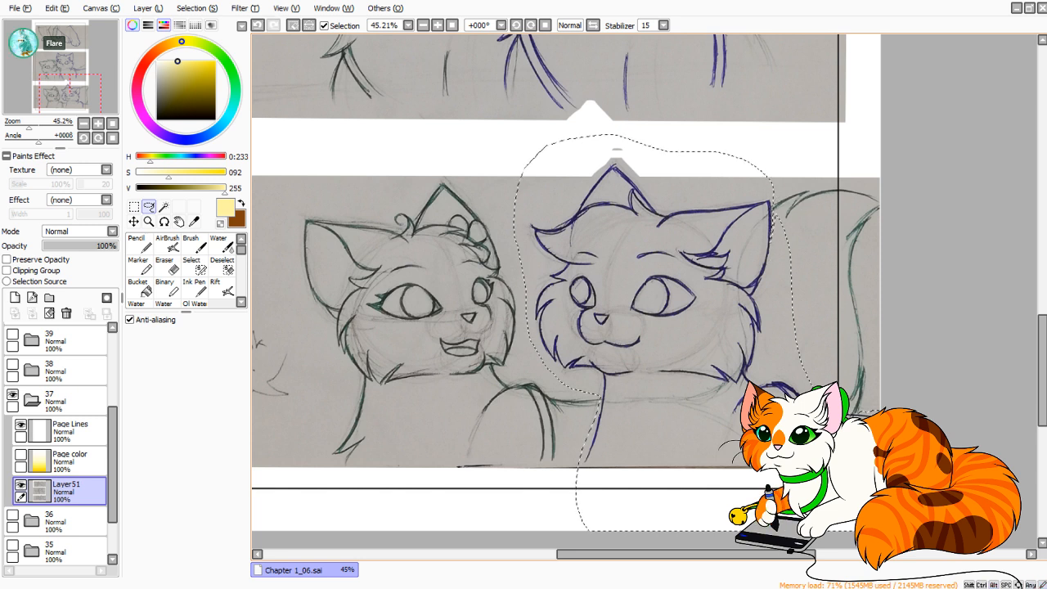
pyautogui.moveTo(772, 273)
pyautogui.mouseDown()
pyautogui.moveTo(794, 365)
pyautogui.moveTo(820, 247)
pyautogui.mouseUp()
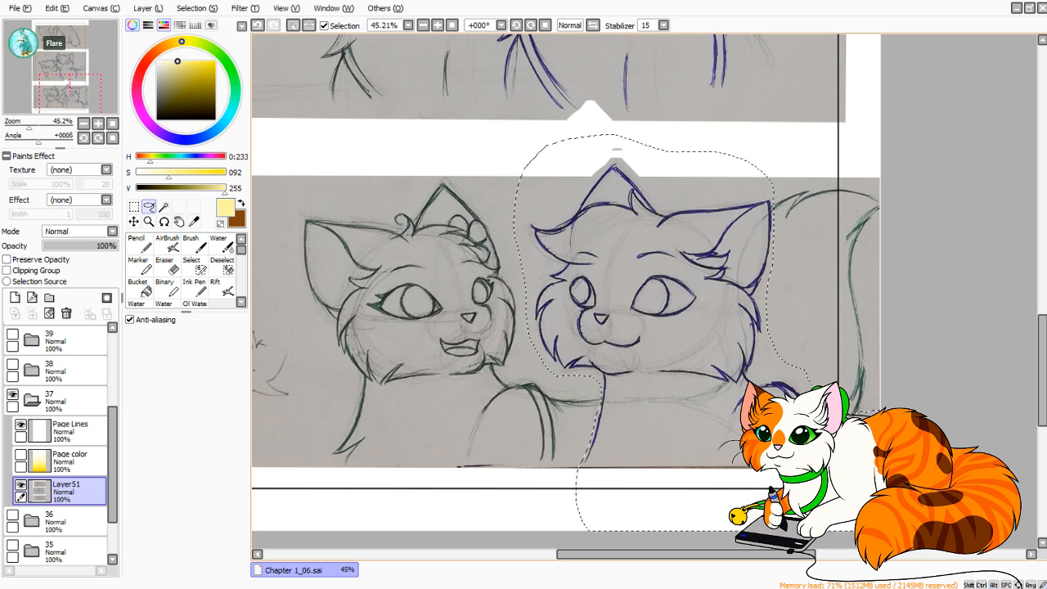
# Transform the selected blue cat, making it slightly larger and shifting it up a little within the bottom strip, then apply it and deselect.
pyautogui.hotkey('ctrl', 't')
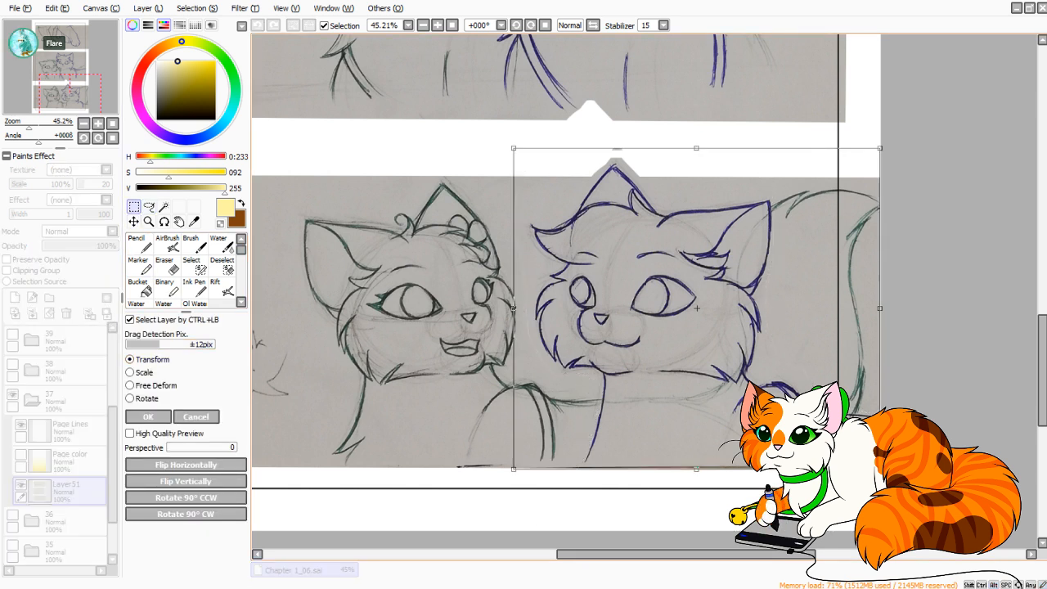
pyautogui.moveTo(880, 149); pyautogui.dragTo(889, 139)
pyautogui.moveTo(702, 305); pyautogui.dragTo(695, 302)
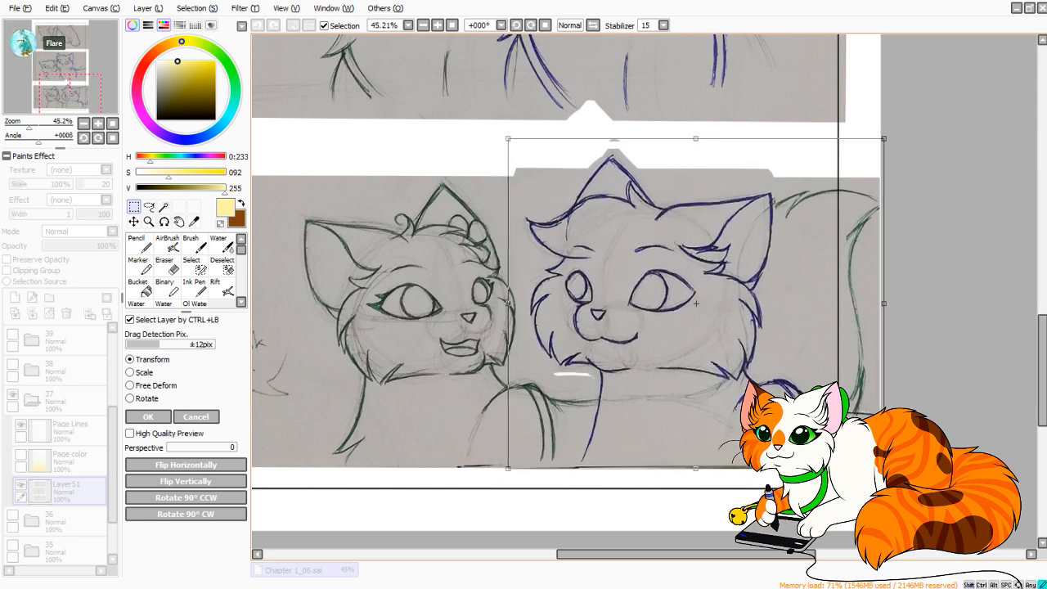
pyautogui.press('space')
pyautogui.moveTo(630, 245); pyautogui.dragTo(645, 367)
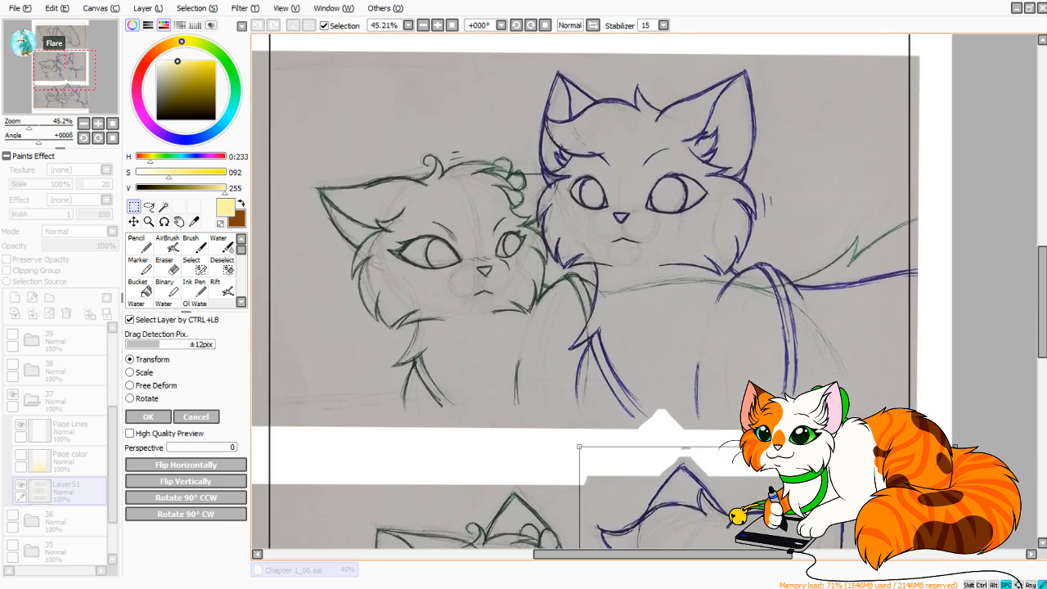
pyautogui.moveTo(638, 434); pyautogui.dragTo(609, 112)
pyautogui.moveTo(704, 254); pyautogui.dragTo(703, 245)
pyautogui.moveTo(738, 282); pyautogui.dragTo(736, 286)
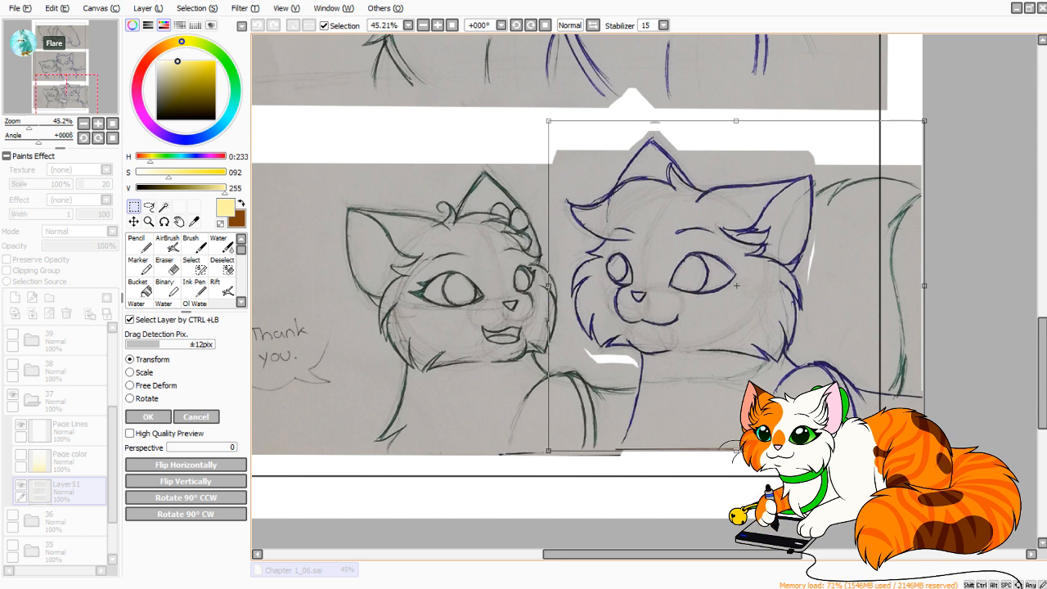
pyautogui.moveTo(737, 286); pyautogui.dragTo(736, 284)
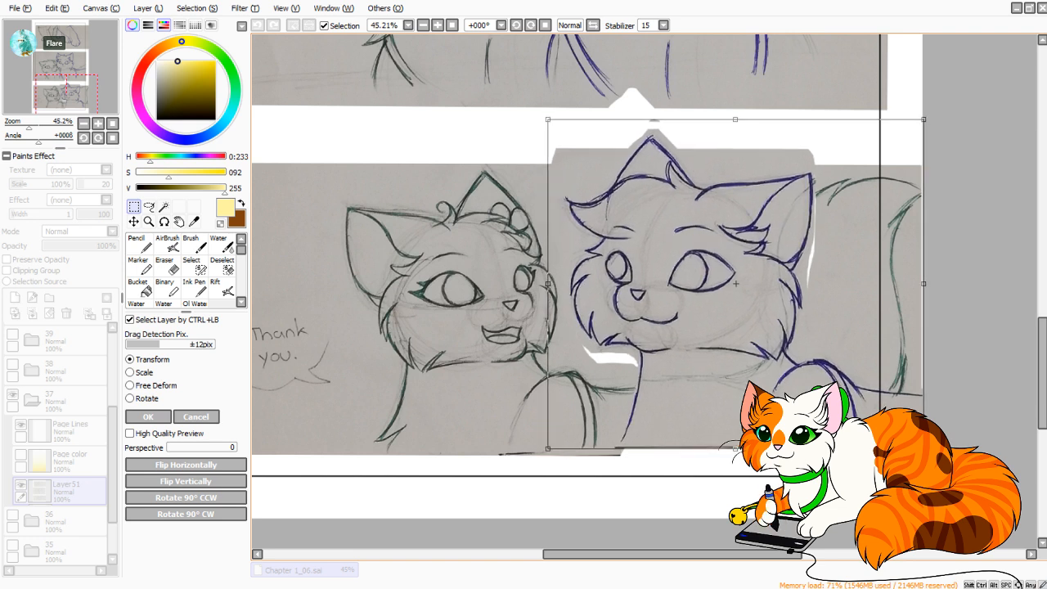
pyautogui.moveTo(605, 164); pyautogui.dragTo(640, 468)
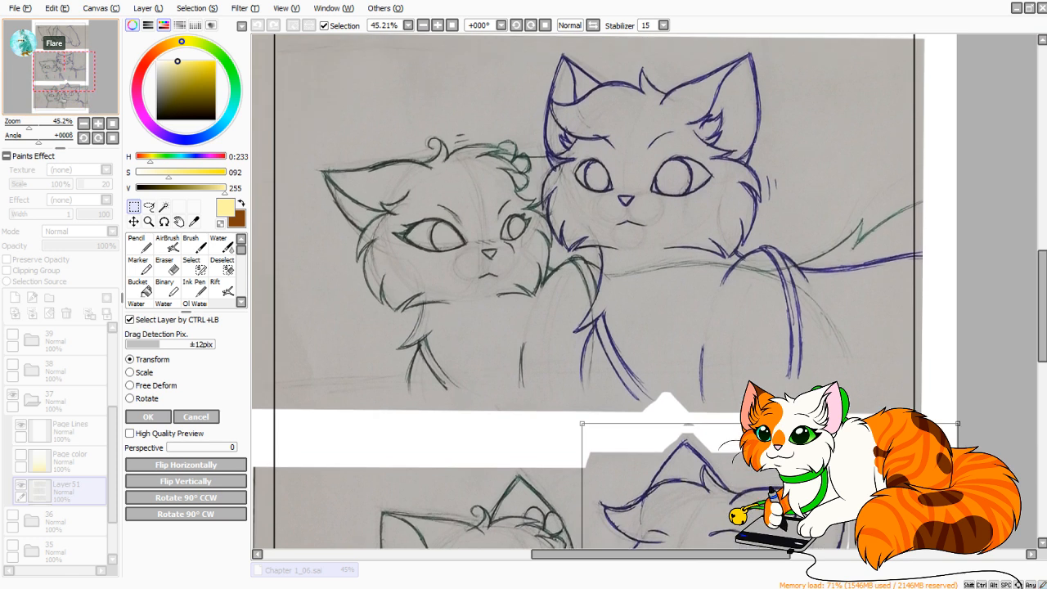
pyautogui.moveTo(1043, 306)
pyautogui.mouseDown()
pyautogui.moveTo(1043, 339)
pyautogui.moveTo(1043, 313)
pyautogui.mouseUp()
pyautogui.moveTo(622, 352); pyautogui.dragTo(605, 256)
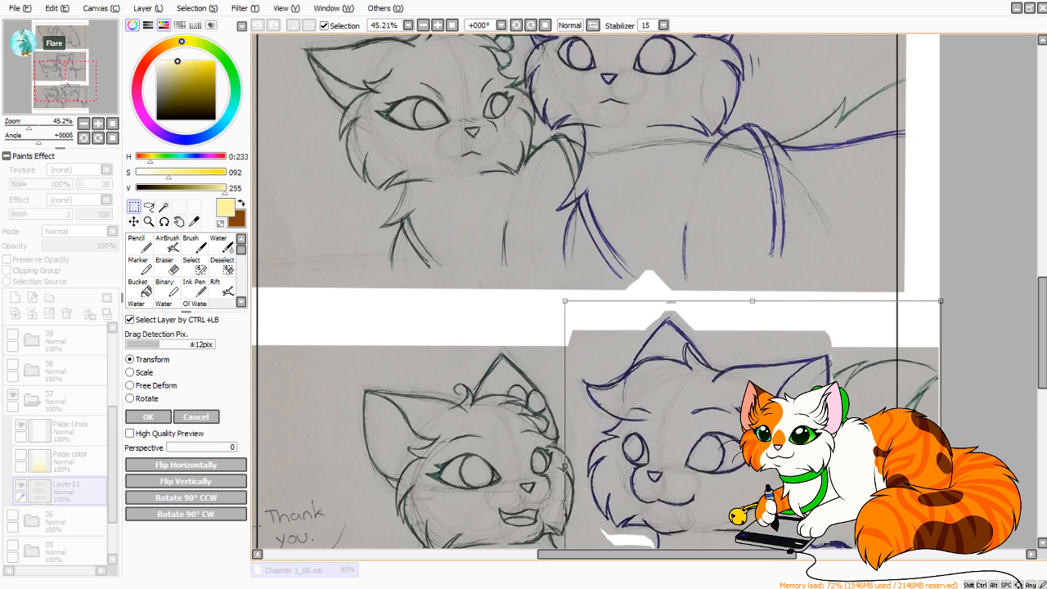
pyautogui.moveTo(647, 458); pyautogui.dragTo(627, 237)
pyautogui.click(148, 417)
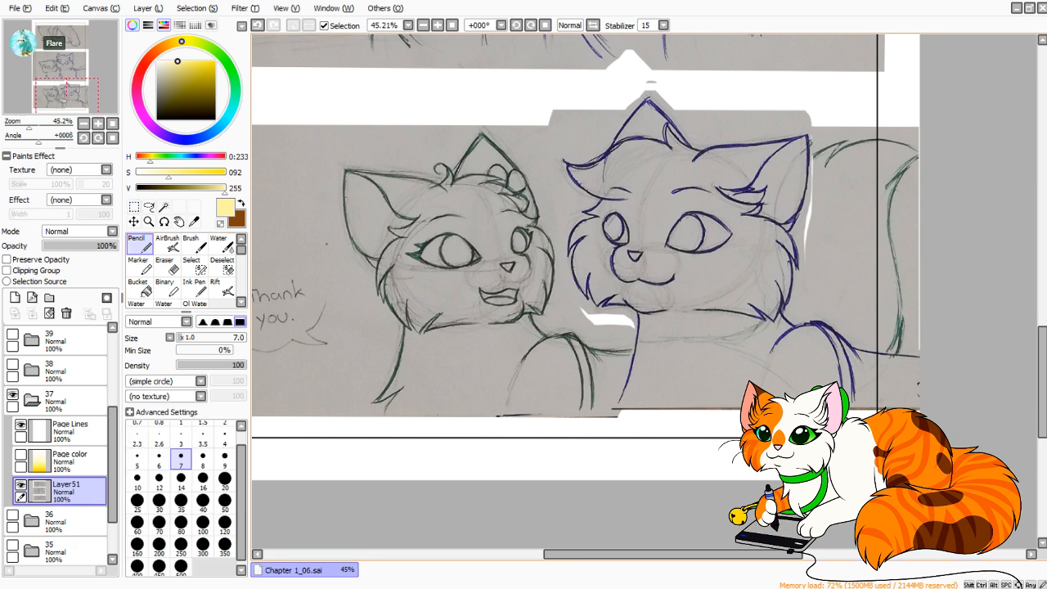
# Pick up the sketch's dark blue line colour and try to redraw the blue cat's lower chest line with the Pencil.
pyautogui.keyDown('alt'); pyautogui.click(638, 329); pyautogui.keyUp('alt')
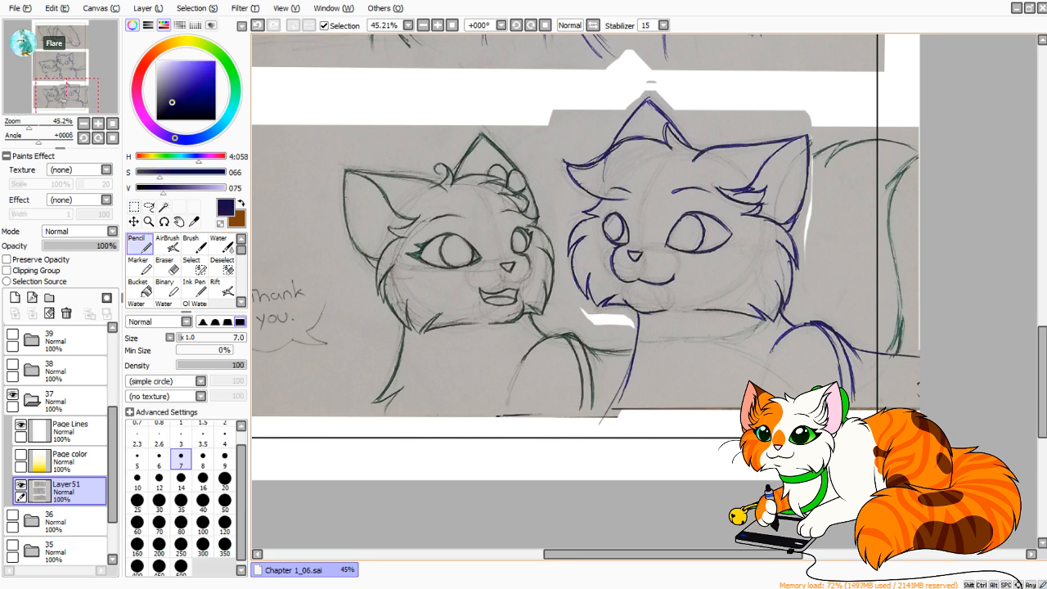
pyautogui.hotkey('ctrl', 'z')
pyautogui.moveTo(631, 351); pyautogui.dragTo(607, 408)
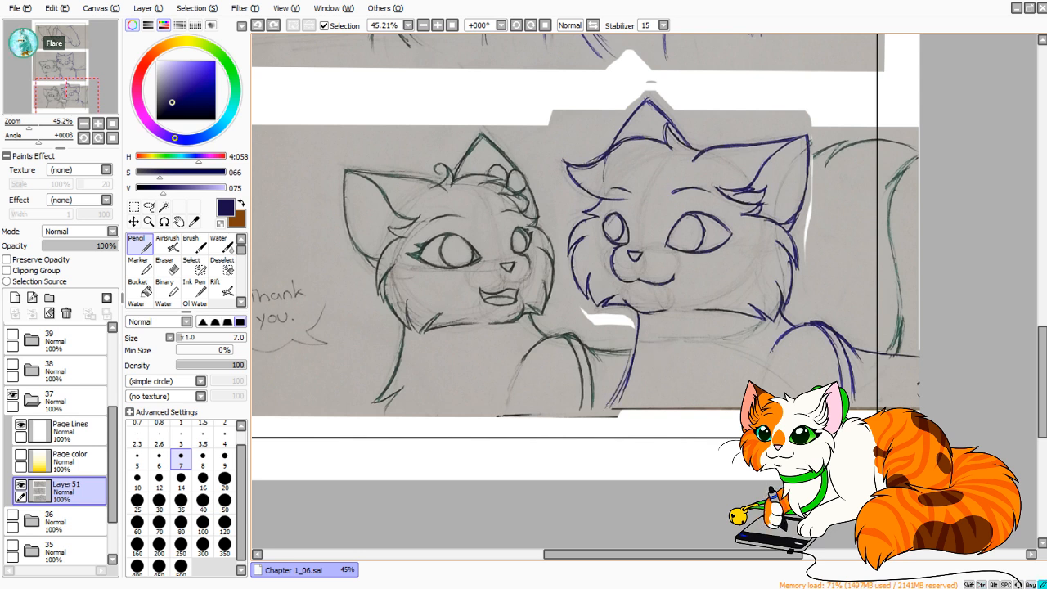
pyautogui.hotkey('ctrl', 'z')
pyautogui.moveTo(633, 350); pyautogui.dragTo(607, 409)
pyautogui.hotkey('ctrl', 'z')
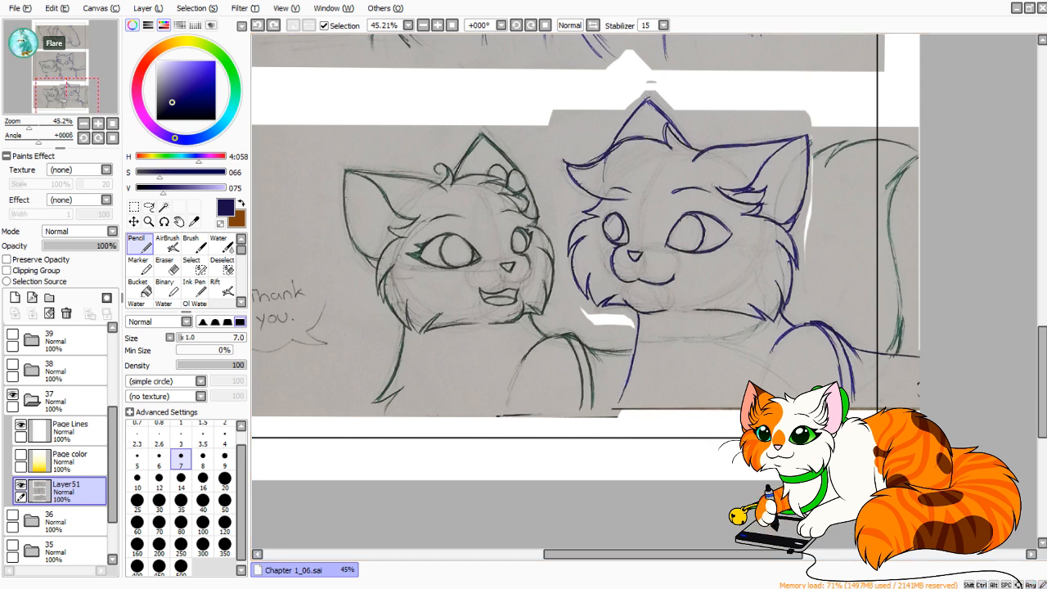
# Mirror the canvas view, set the stabilizer to 10 and draw the blue cat's chest line down to the page's bottom edge.
pyautogui.click(593, 26)
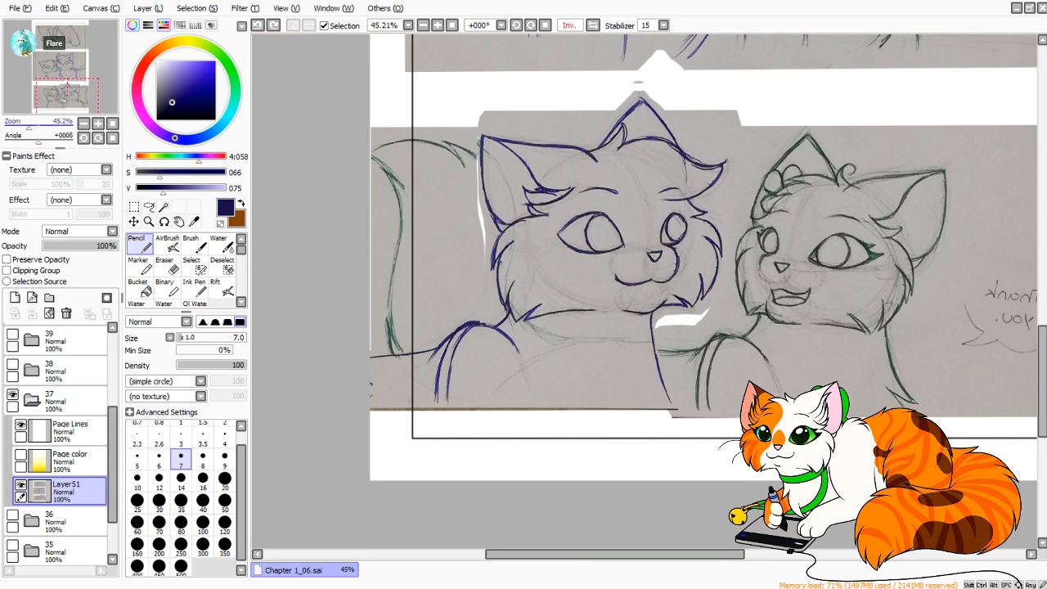
pyautogui.moveTo(29, 126); pyautogui.dragTo(32, 126)
pyautogui.moveTo(647, 303); pyautogui.dragTo(613, 288)
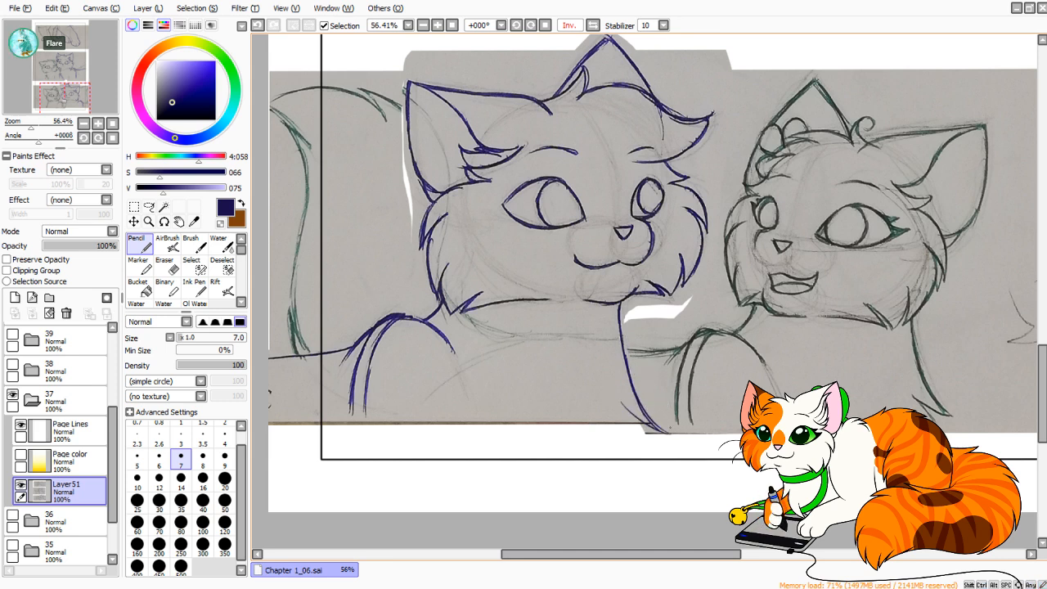
pyautogui.scroll(5, 646, 290)
pyautogui.scroll(-5, 646, 291)
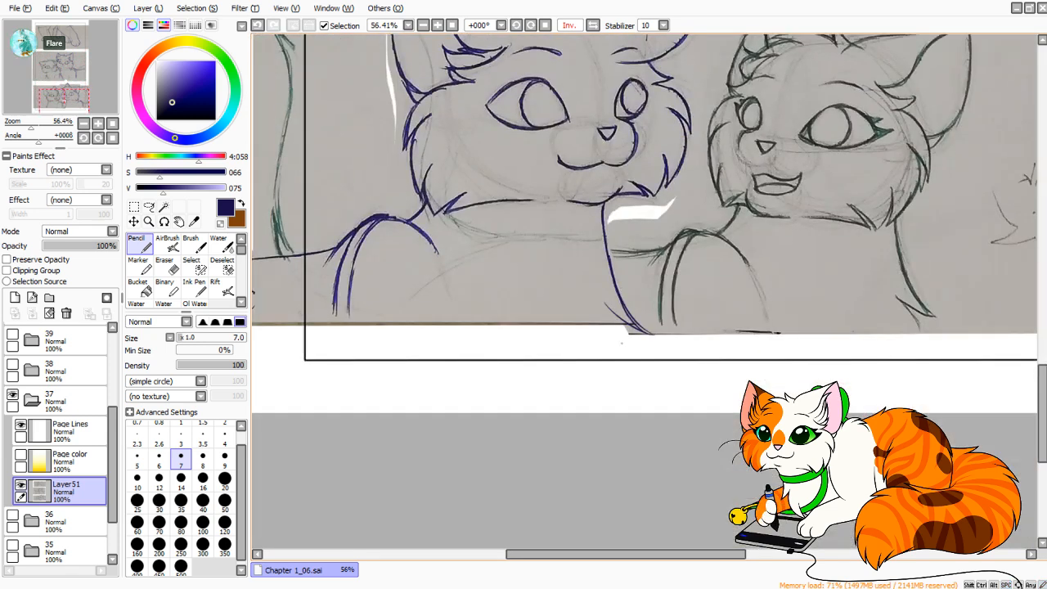
pyautogui.moveTo(631, 327); pyautogui.dragTo(628, 412)
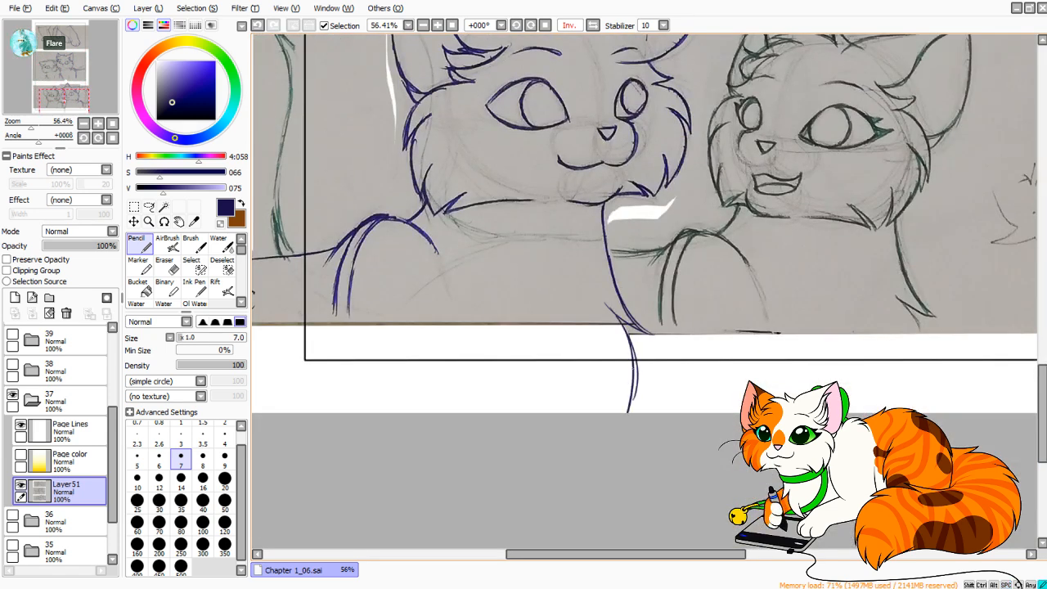
# Draw a short inner foreleg line for the blue cat below the bottom strip, running to the page's bottom edge.
pyautogui.moveTo(528, 385); pyautogui.dragTo(566, 426)
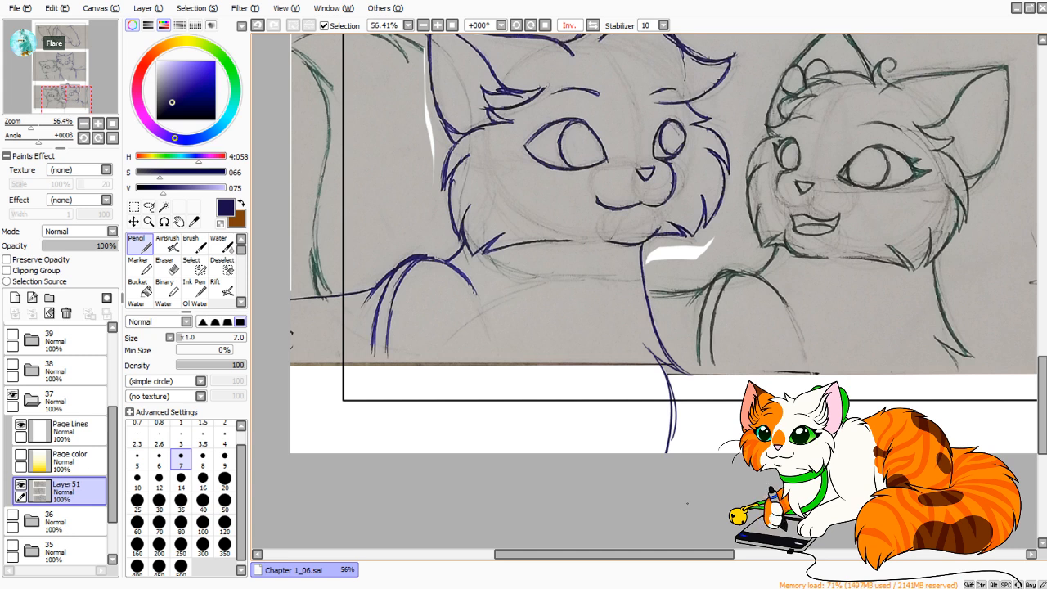
pyautogui.moveTo(486, 375)
pyautogui.mouseDown()
pyautogui.moveTo(539, 356)
pyautogui.moveTo(565, 434)
pyautogui.mouseUp()
pyautogui.hotkey('ctrl', 'z')
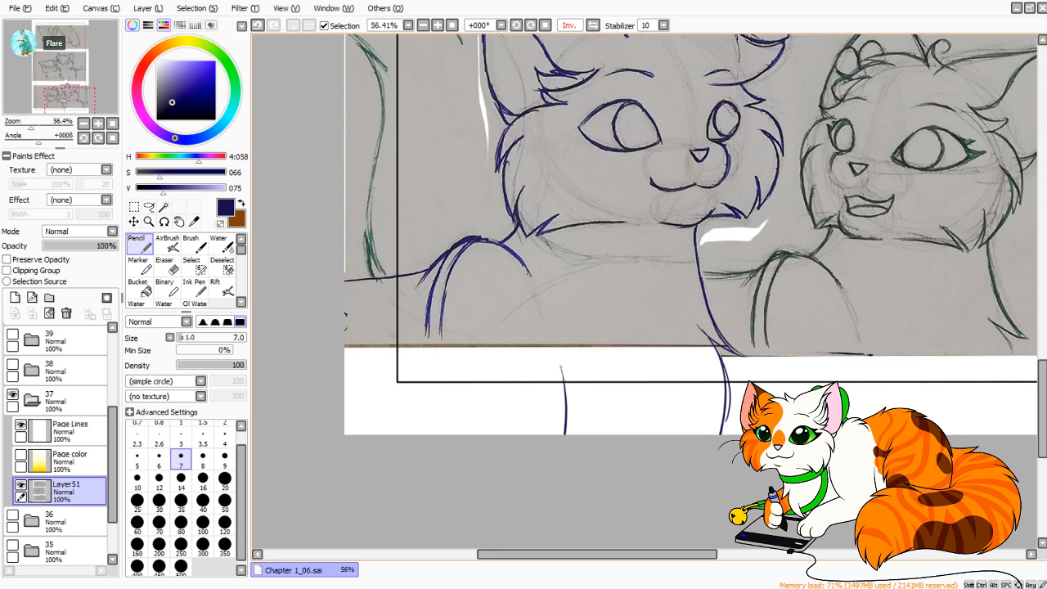
pyautogui.moveTo(563, 366); pyautogui.dragTo(567, 434)
# Extend the blue cat's two parallel shoulder lines past the strip down to the page's bottom edge.
pyautogui.moveTo(448, 300); pyautogui.dragTo(471, 434)
pyautogui.moveTo(572, 123); pyautogui.dragTo(521, 438)
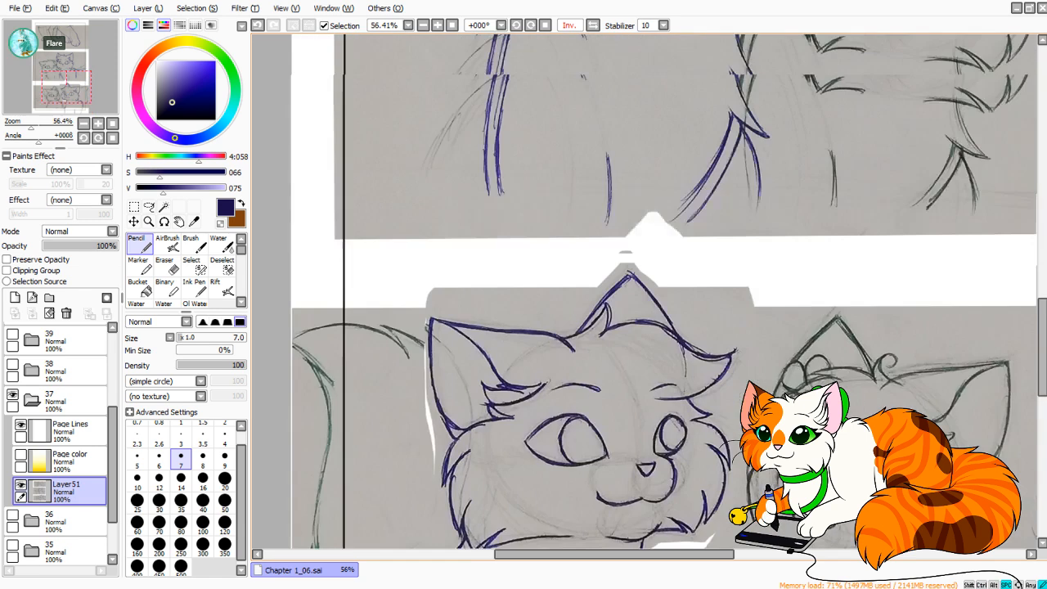
pyautogui.moveTo(521, 254)
pyautogui.mouseDown()
pyautogui.moveTo(483, 469)
pyautogui.moveTo(542, 99)
pyautogui.mouseUp()
pyautogui.hotkey('ctrl', 'z')
pyautogui.moveTo(430, 460)
pyautogui.mouseDown()
pyautogui.moveTo(422, 286)
pyautogui.moveTo(418, 423)
pyautogui.mouseUp()
pyautogui.moveTo(406, 274)
pyautogui.mouseDown()
pyautogui.moveTo(421, 424)
pyautogui.moveTo(410, 422)
pyautogui.mouseUp()
pyautogui.hotkey('ctrl', 'z')
pyautogui.hotkey('ctrl', 'z')
pyautogui.moveTo(401, 307); pyautogui.dragTo(432, 459)
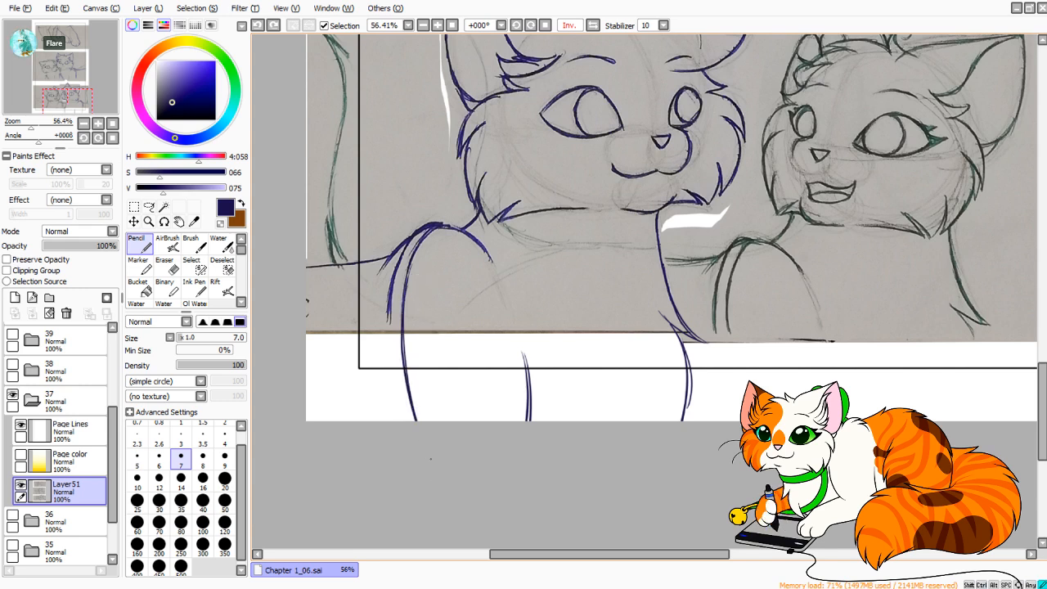
pyautogui.moveTo(389, 301); pyautogui.dragTo(397, 422)
pyautogui.hotkey('ctrl', 'z')
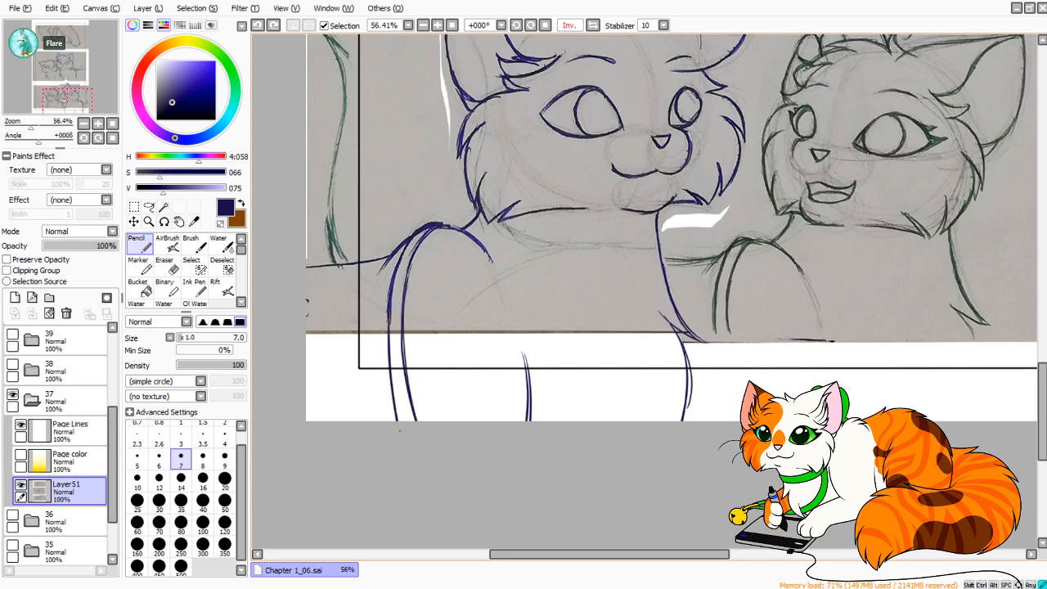
pyautogui.moveTo(389, 314); pyautogui.dragTo(401, 422)
# Draw curved strokes from the blue cat's chest fur diagonally inward to the page's bottom edge, redoing them until they run side by side.
pyautogui.moveTo(621, 49); pyautogui.dragTo(529, 172)
pyautogui.moveTo(581, 458)
pyautogui.mouseDown()
pyautogui.moveTo(637, 202)
pyautogui.moveTo(592, 287)
pyautogui.mouseUp()
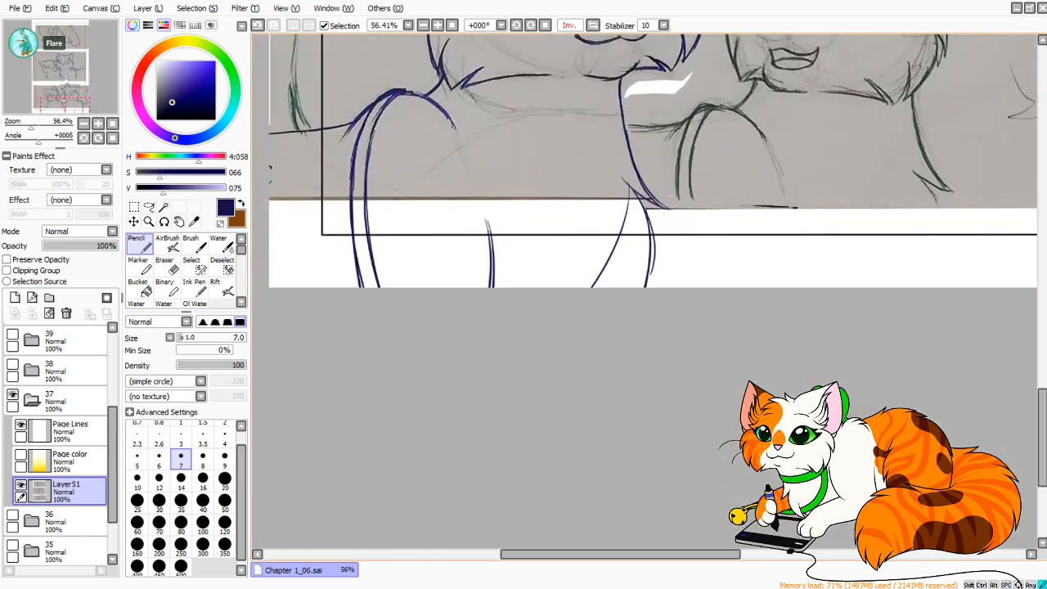
pyautogui.hotkey('ctrl', 'z')
pyautogui.moveTo(628, 188)
pyautogui.mouseDown()
pyautogui.moveTo(568, 311)
pyautogui.moveTo(601, 270)
pyautogui.moveTo(589, 290)
pyautogui.mouseUp()
pyautogui.hotkey('ctrl', 'z')
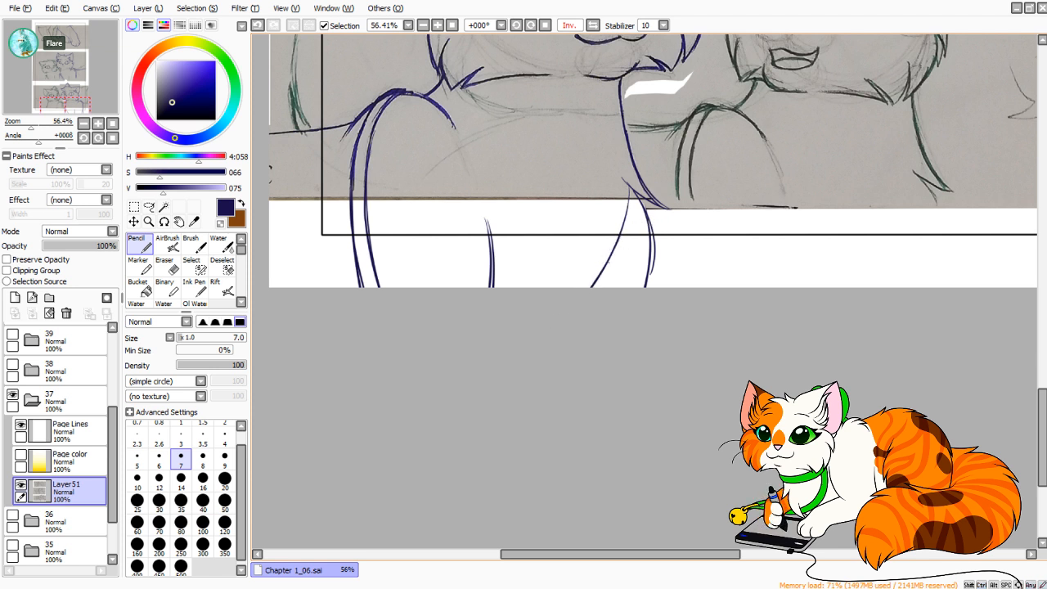
pyautogui.hotkey('ctrl', 'z')
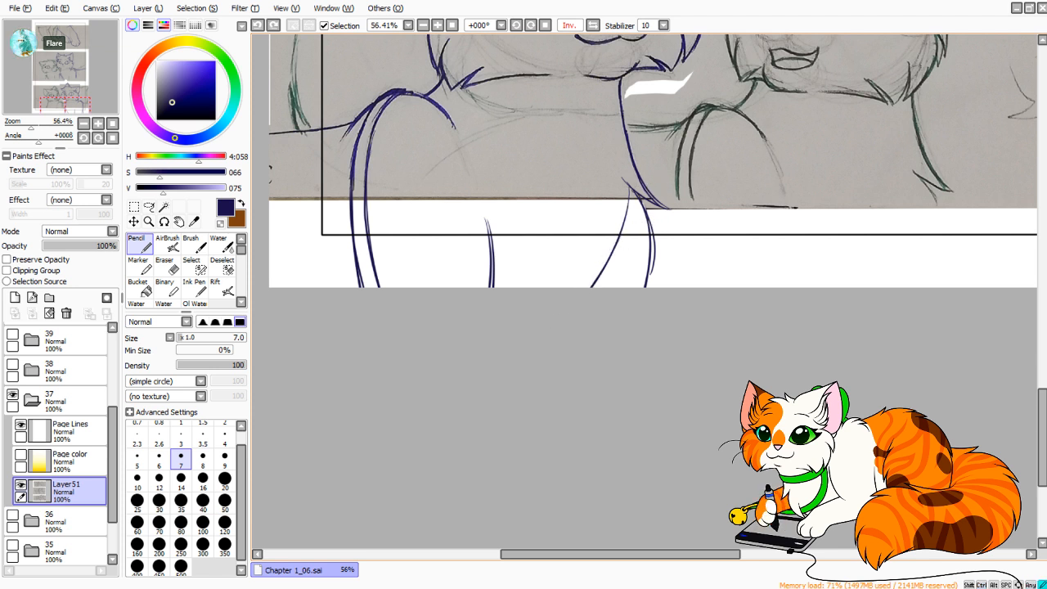
pyautogui.hotkey('ctrl', 'y')
pyautogui.moveTo(635, 222); pyautogui.dragTo(626, 241)
pyautogui.hotkey('ctrl', 'z')
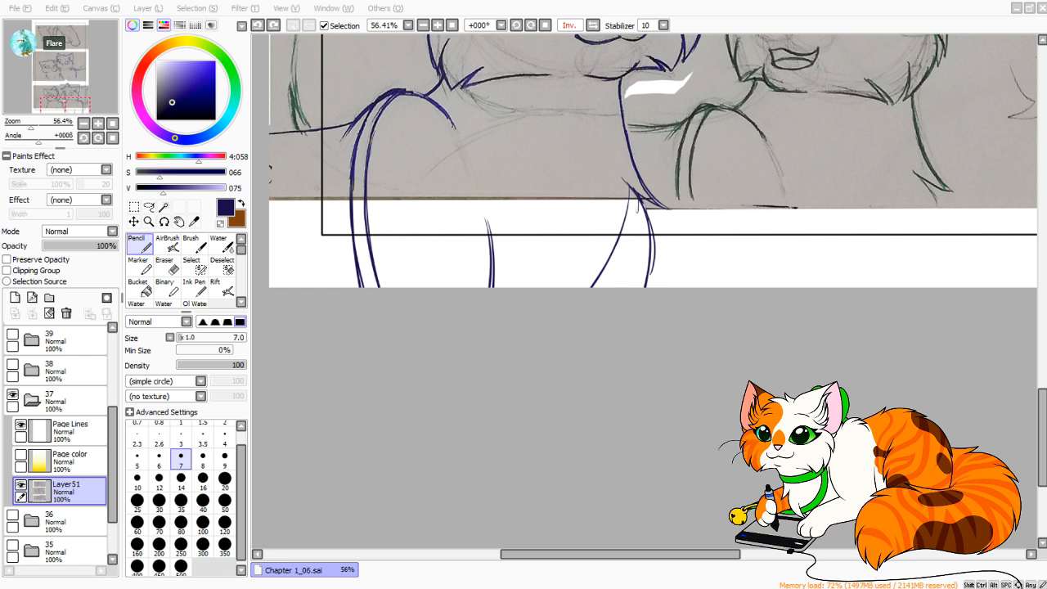
pyautogui.moveTo(638, 202); pyautogui.dragTo(608, 287)
pyautogui.hotkey('ctrl', 'z')
pyautogui.hotkey('ctrl', 'z')
pyautogui.moveTo(638, 202); pyautogui.dragTo(602, 287)
pyautogui.hotkey('ctrl', 'z')
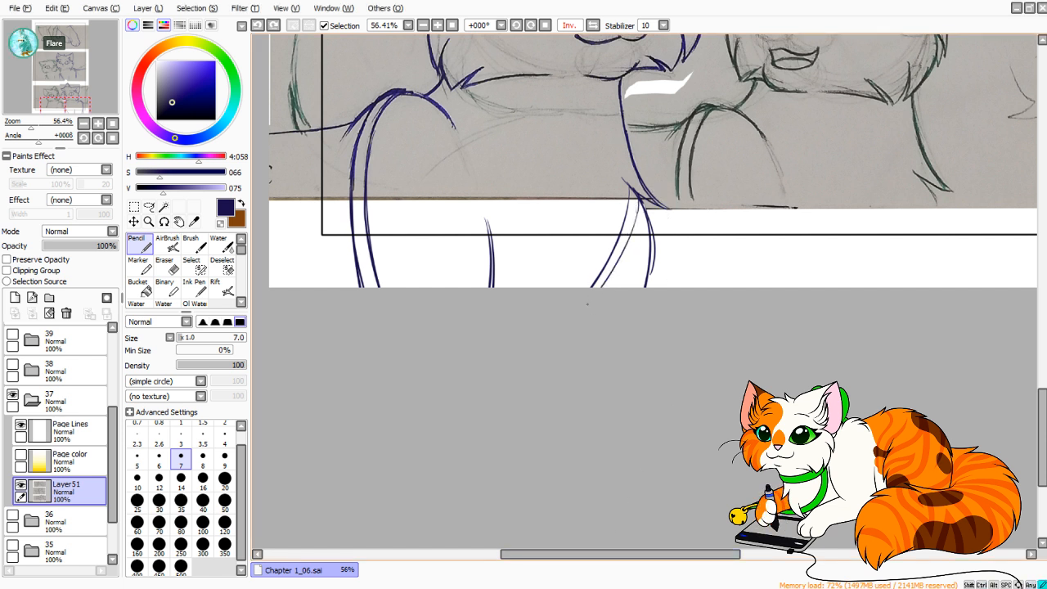
pyautogui.moveTo(640, 206); pyautogui.dragTo(608, 288)
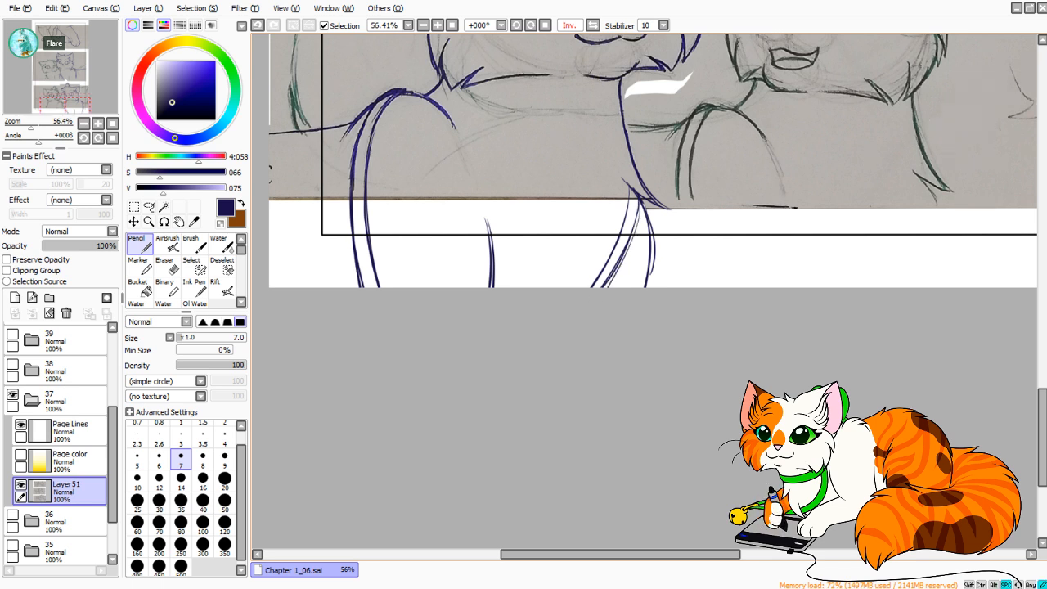
pyautogui.scroll(5, 514, 303)
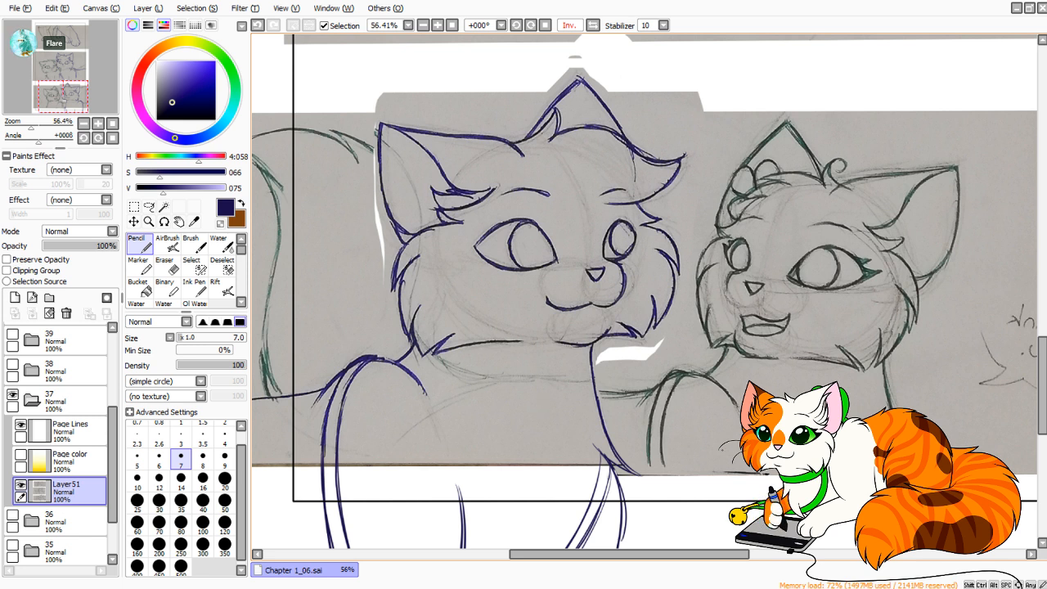
# Lasso the blue cat's head in the bottom panel, Free Deform it slightly downward on the side facing the green cat, and return to the Pencil.
pyautogui.moveTo(606, 295)
pyautogui.mouseDown()
pyautogui.moveTo(653, 231)
pyautogui.moveTo(646, 268)
pyautogui.mouseUp()
pyautogui.click(149, 207)
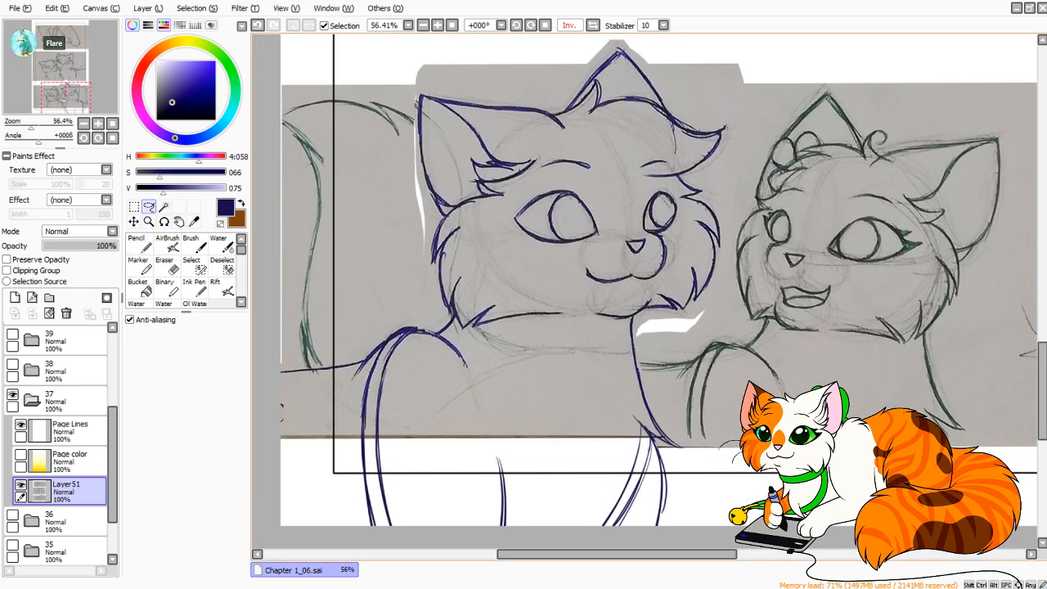
pyautogui.moveTo(458, 329)
pyautogui.mouseDown()
pyautogui.moveTo(478, 345)
pyautogui.moveTo(610, 330)
pyautogui.mouseUp()
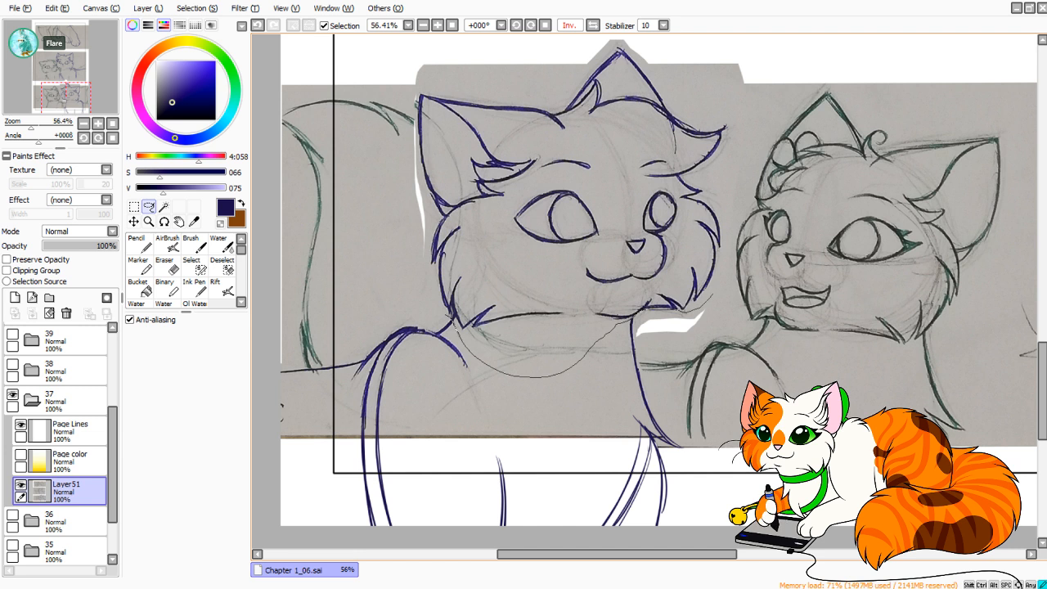
pyautogui.moveTo(722, 268)
pyautogui.mouseDown()
pyautogui.moveTo(738, 125)
pyautogui.moveTo(658, 51)
pyautogui.mouseUp()
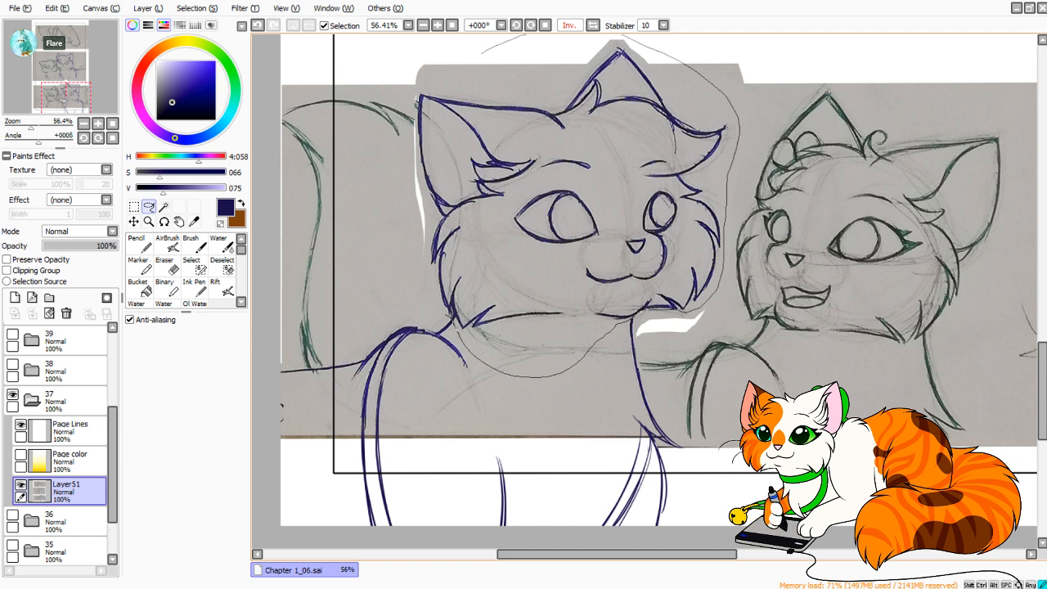
pyautogui.moveTo(401, 236)
pyautogui.mouseDown()
pyautogui.moveTo(409, 294)
pyautogui.moveTo(455, 327)
pyautogui.mouseUp()
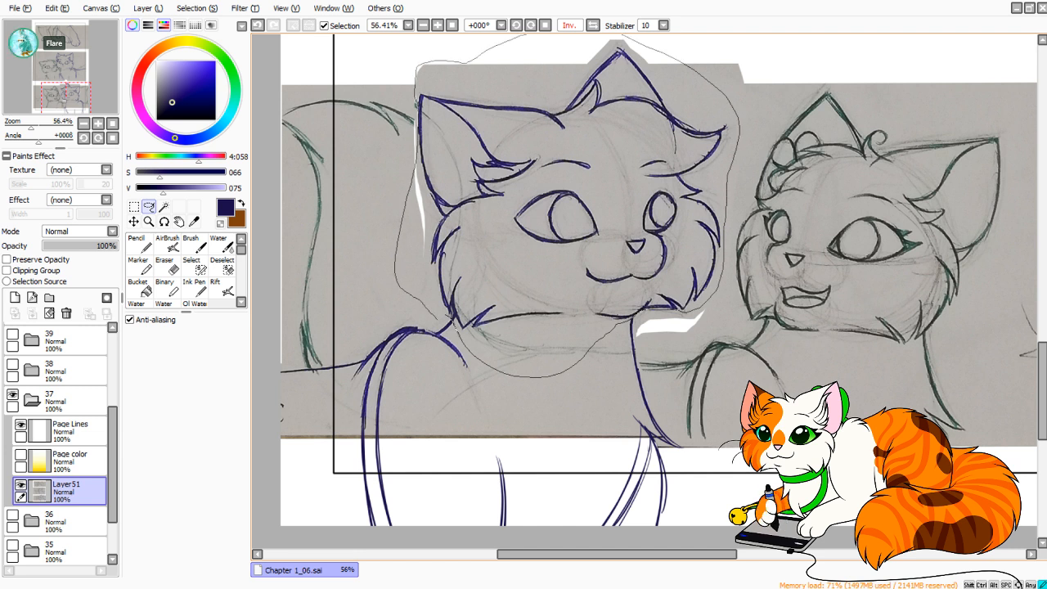
pyautogui.hotkey('ctrl', 't')
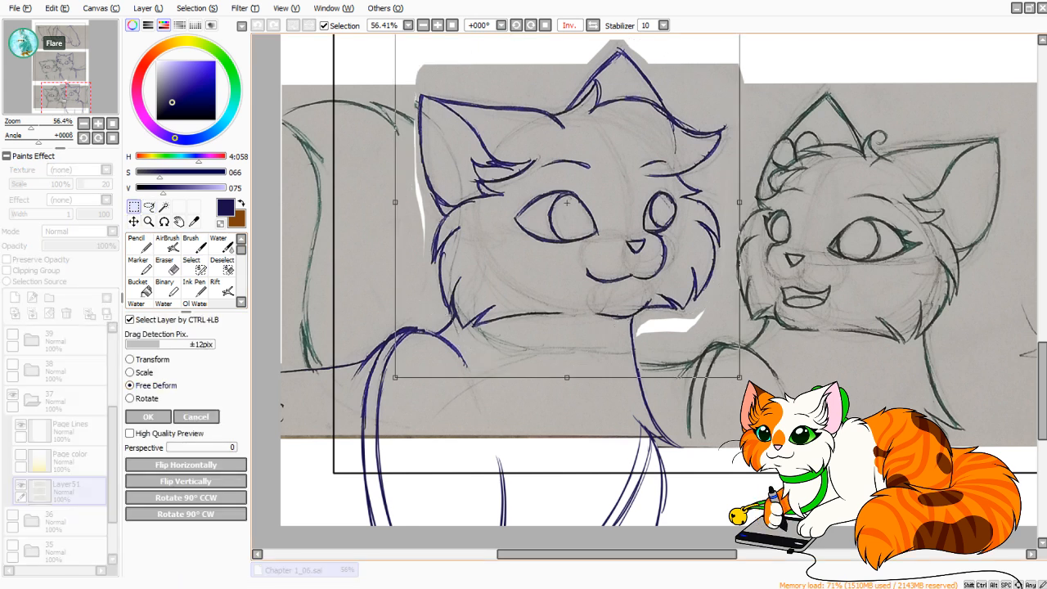
pyautogui.moveTo(740, 202); pyautogui.dragTo(741, 211)
pyautogui.click(593, 25)
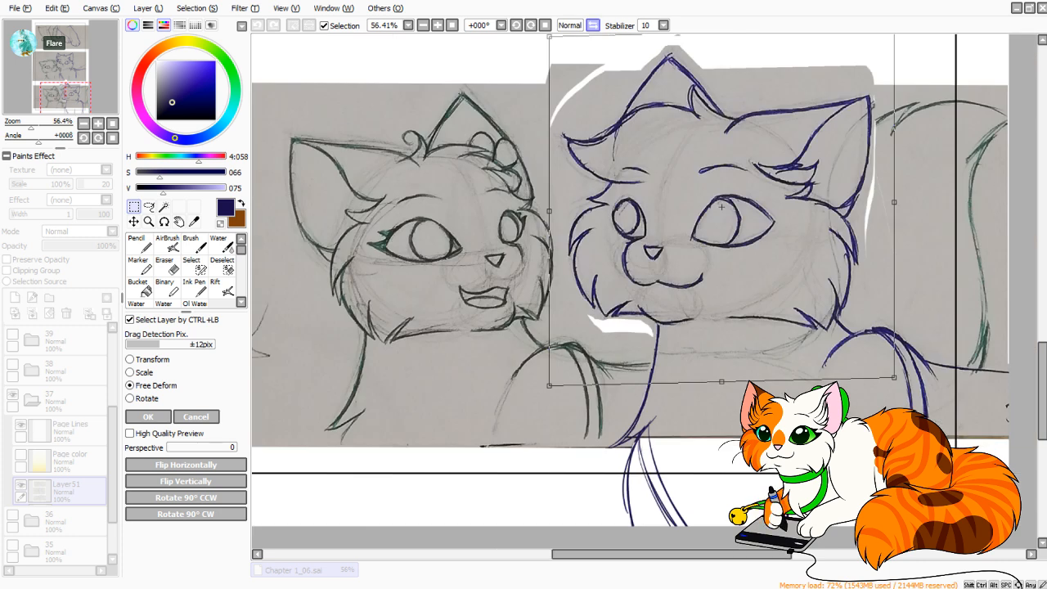
pyautogui.click(594, 26)
pyautogui.click(593, 25)
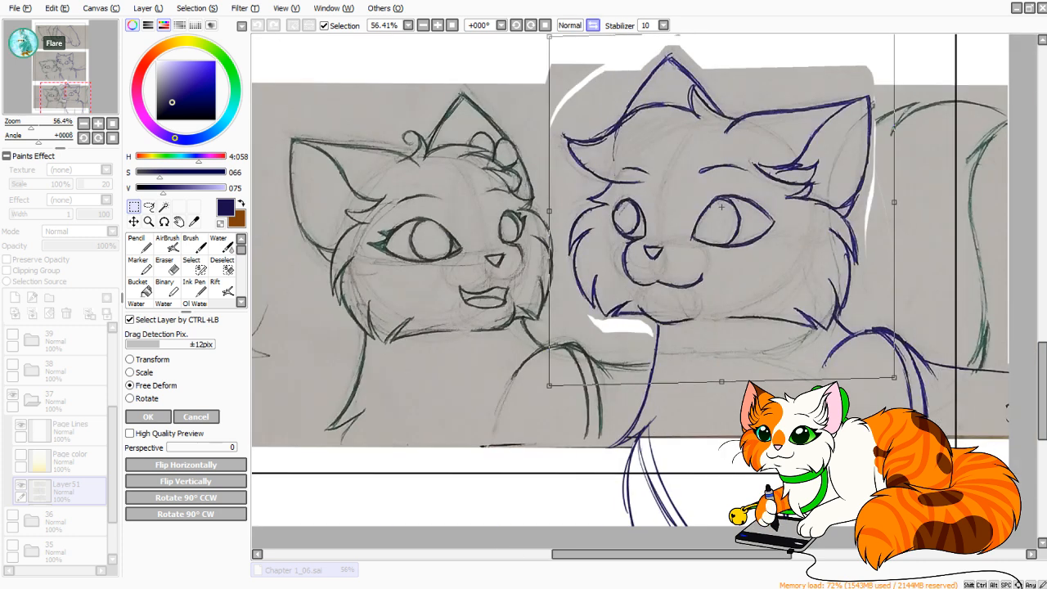
pyautogui.click(593, 25)
pyautogui.click(593, 25)
pyautogui.press('h')
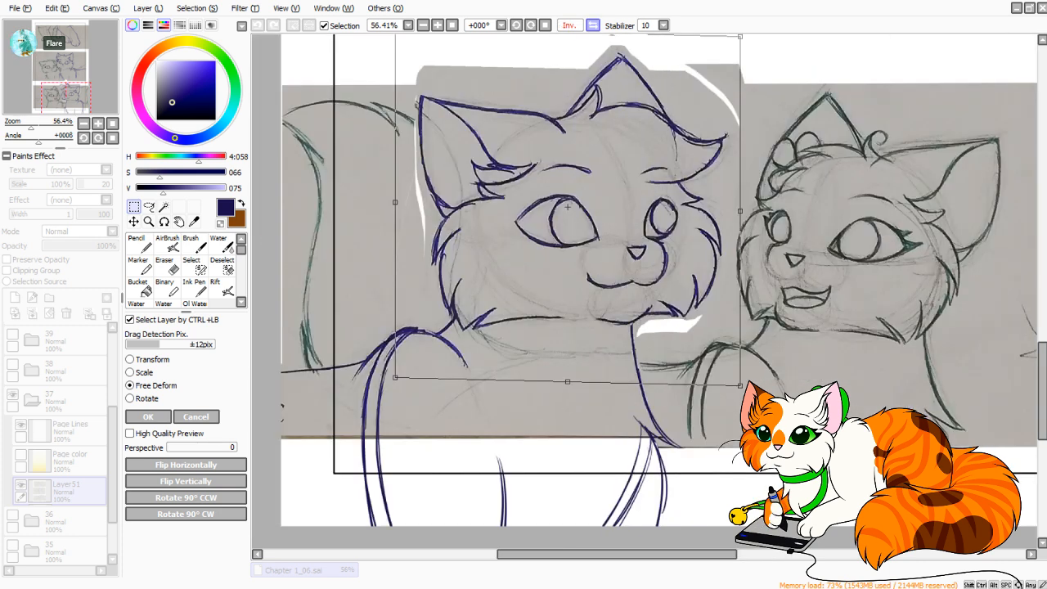
pyautogui.press('h')
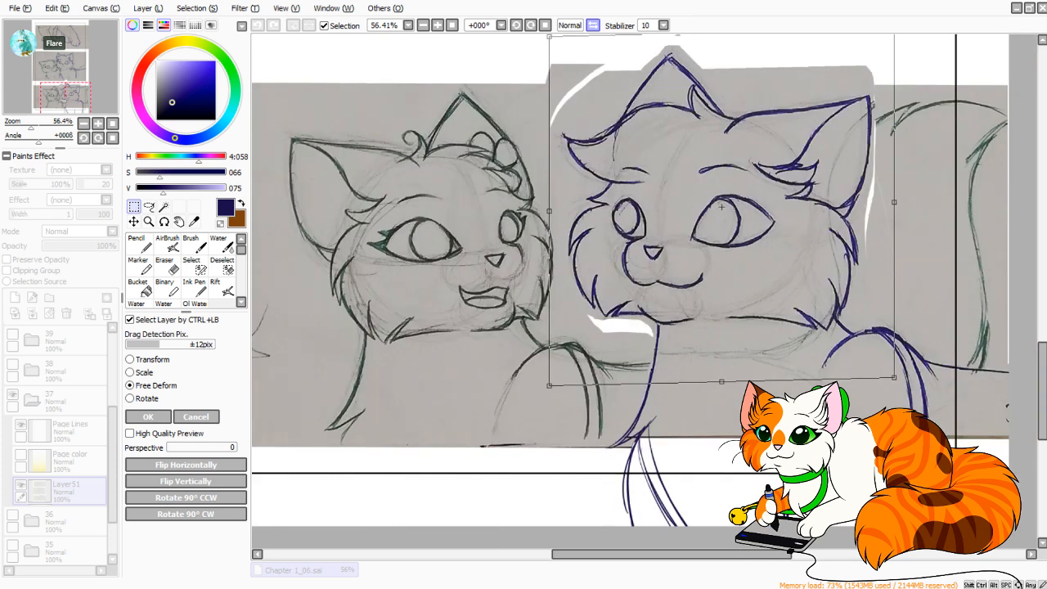
pyautogui.click(149, 417)
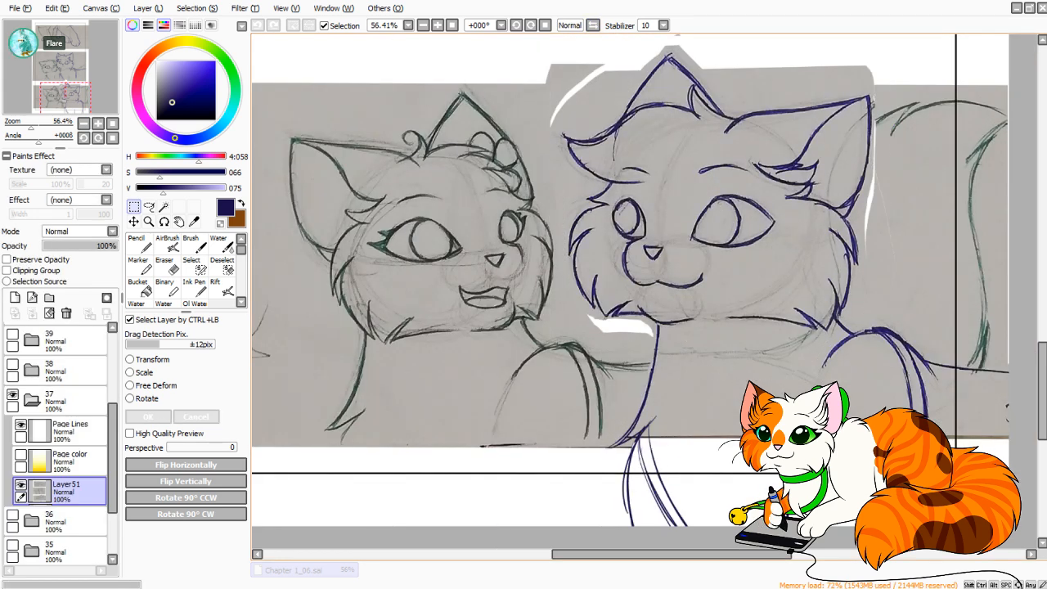
pyautogui.press('n')
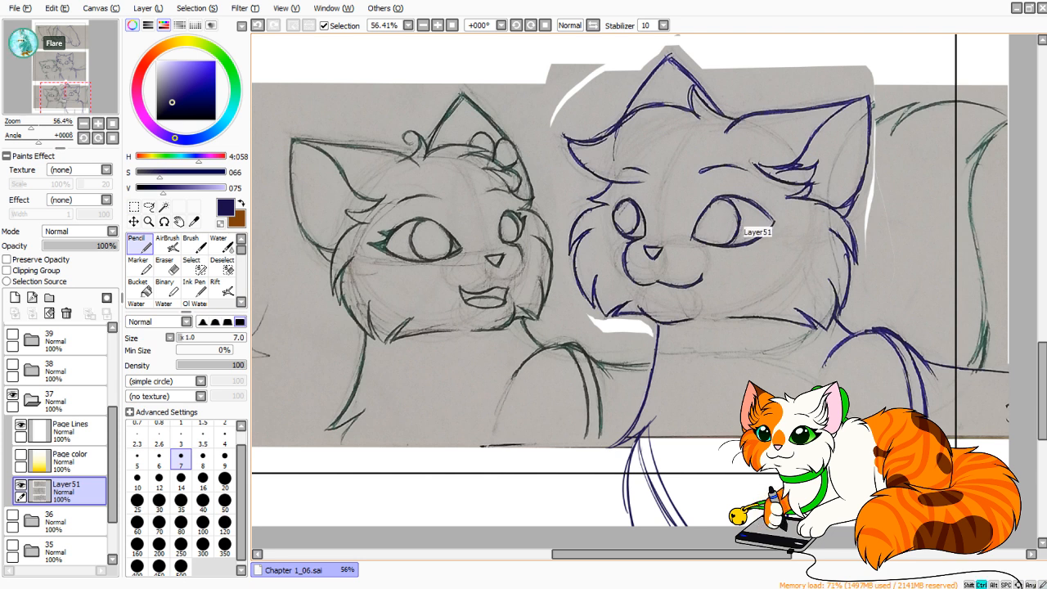
pyautogui.moveTo(602, 194)
pyautogui.mouseDown()
pyautogui.moveTo(460, 139)
pyautogui.moveTo(492, 150)
pyautogui.mouseUp()
pyautogui.hotkey('ctrl', 'z')
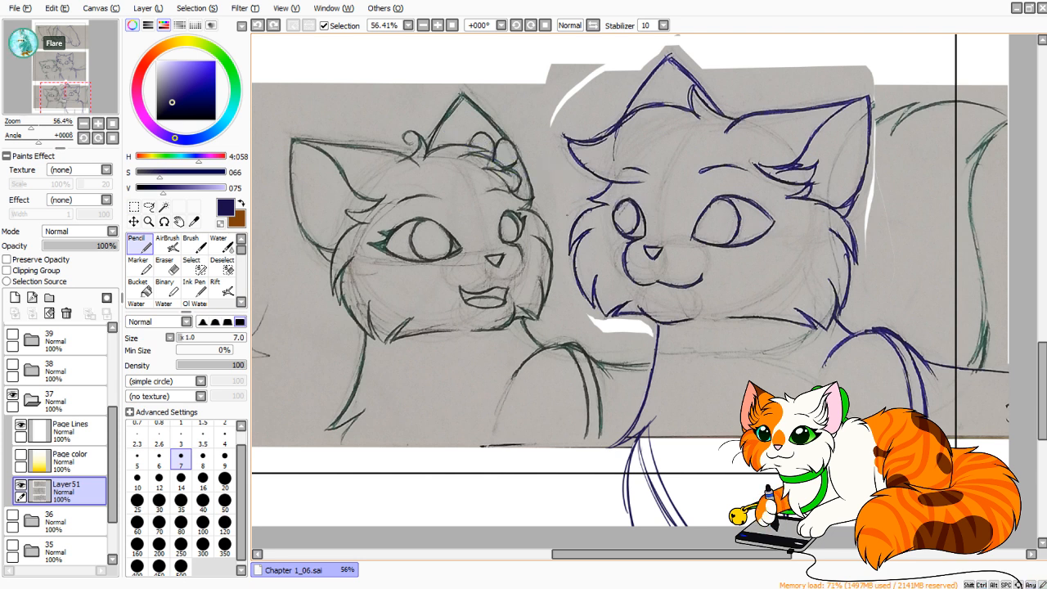
pyautogui.moveTo(606, 218); pyautogui.dragTo(520, 233)
pyautogui.hotkey('ctrl', 'z')
pyautogui.scroll(2, 647, 293)
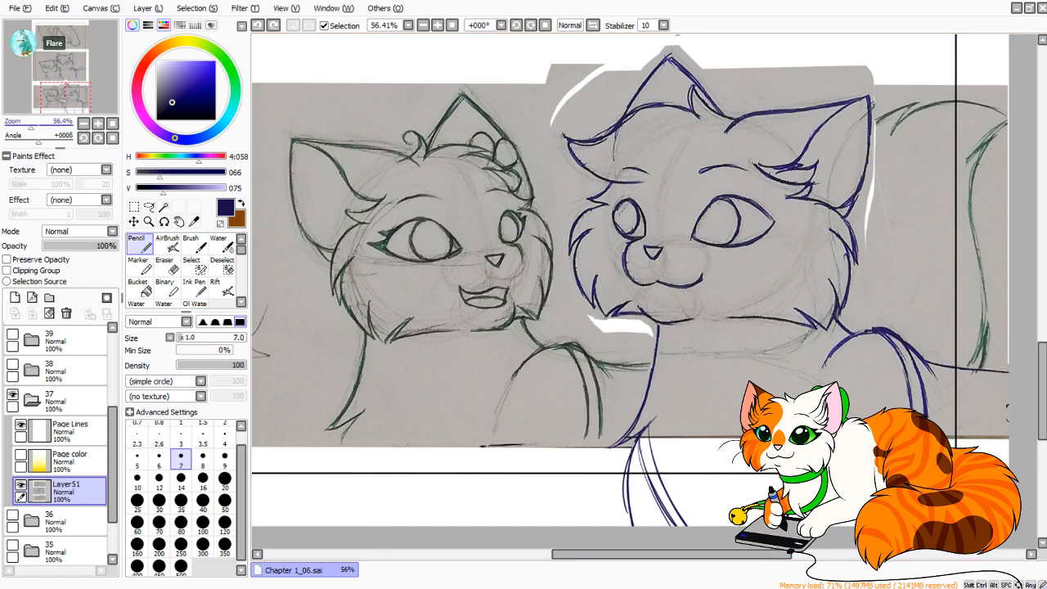
pyautogui.moveTo(647, 293); pyautogui.dragTo(616, 355)
pyautogui.moveTo(595, 276)
pyautogui.mouseDown()
pyautogui.moveTo(602, 235)
pyautogui.moveTo(860, 223)
pyautogui.mouseUp()
pyautogui.hotkey('ctrl', 'z')
pyautogui.hotkey('ctrl', 'z')
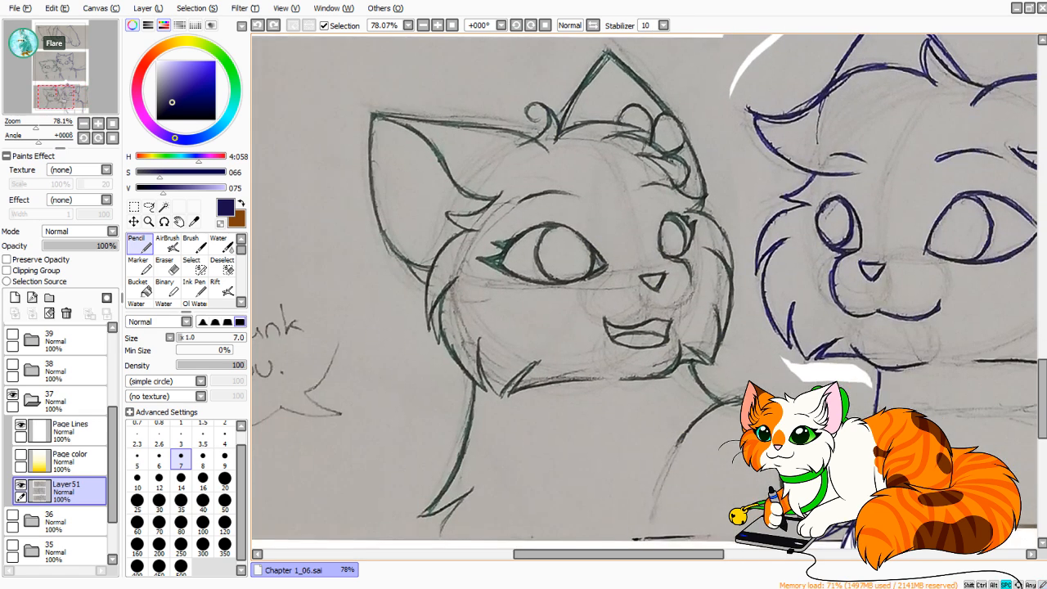
# Sample the green cat's dark line colour and extend its chest line below the bottom panel's scan to the page edge.
pyautogui.moveTo(654, 327)
pyautogui.mouseDown()
pyautogui.moveTo(629, 180)
pyautogui.moveTo(662, 157)
pyautogui.moveTo(743, 342)
pyautogui.mouseUp()
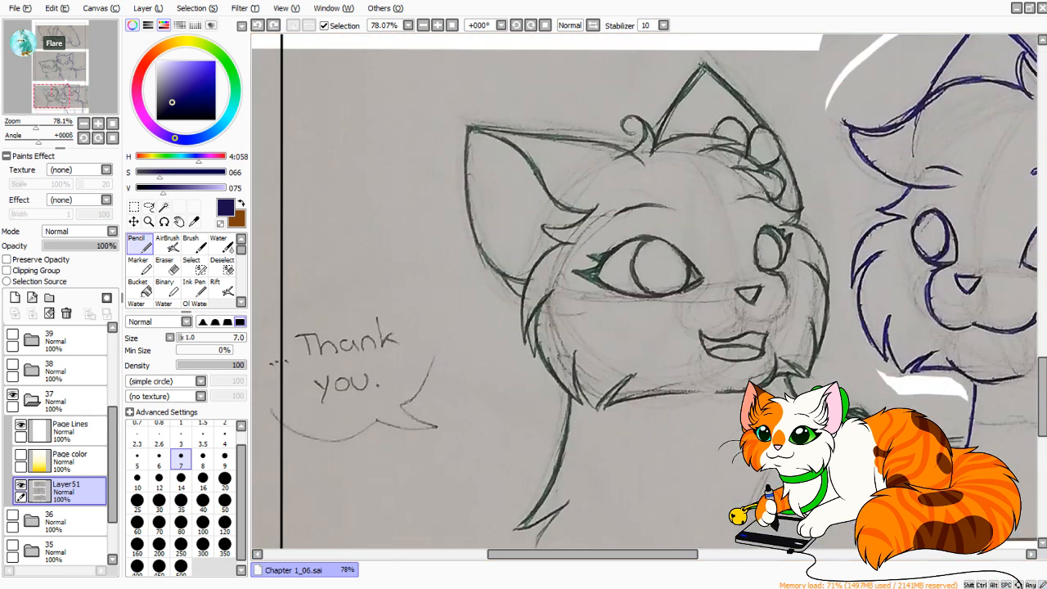
pyautogui.press('x')
pyautogui.keyDown('alt'); pyautogui.click(563, 458); pyautogui.keyUp('alt')
pyautogui.moveTo(557, 491)
pyautogui.mouseDown()
pyautogui.moveTo(555, 217)
pyautogui.moveTo(519, 387)
pyautogui.mouseUp()
pyautogui.hotkey('ctrl', 'z')
pyautogui.moveTo(553, 239)
pyautogui.mouseDown()
pyautogui.moveTo(521, 332)
pyautogui.moveTo(527, 357)
pyautogui.mouseUp()
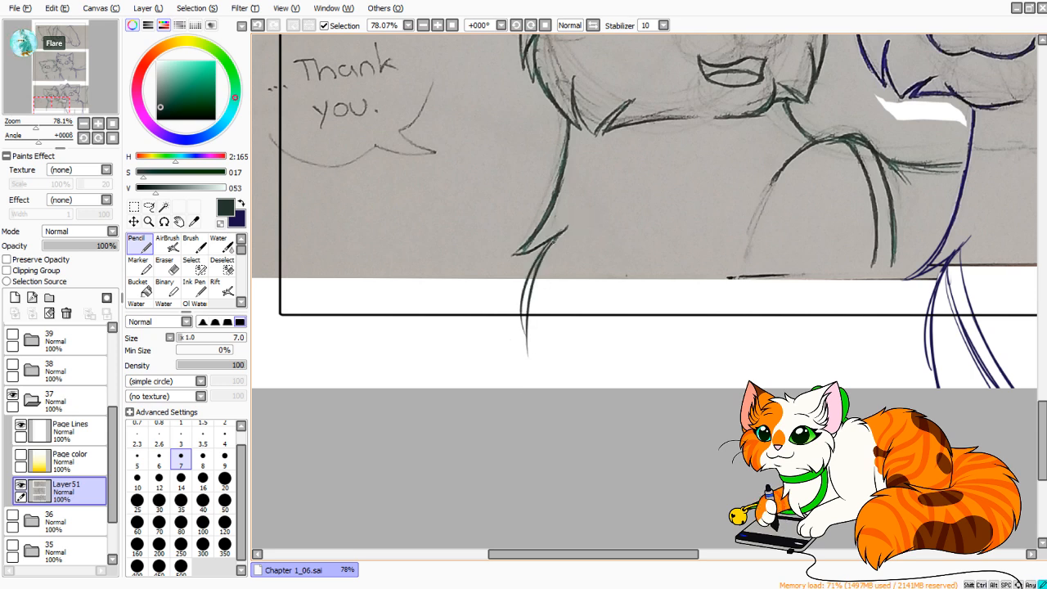
pyautogui.moveTo(540, 261); pyautogui.dragTo(537, 388)
# Draw two curved strokes from the green cat's chest fur diagonally inward toward the page's bottom edge, using the middle panel as reference.
pyautogui.moveTo(696, 74); pyautogui.dragTo(620, 528)
pyautogui.moveTo(908, 199); pyautogui.dragTo(866, 374)
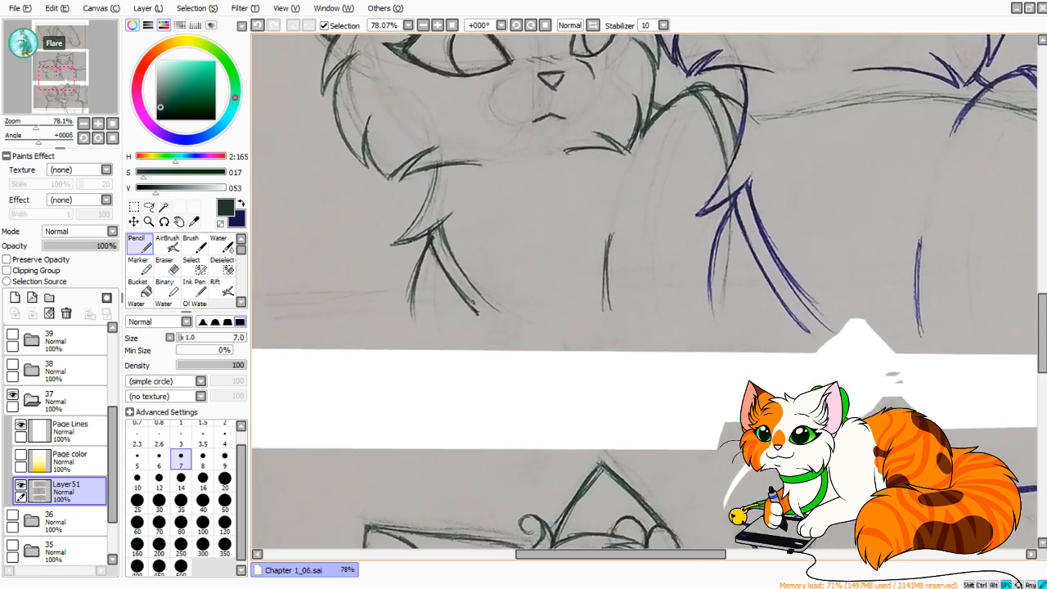
pyautogui.moveTo(589, 500); pyautogui.dragTo(630, 180)
pyautogui.moveTo(589, 499)
pyautogui.mouseDown()
pyautogui.moveTo(628, 183)
pyautogui.moveTo(650, 131)
pyautogui.mouseUp()
pyautogui.moveTo(541, 177); pyautogui.dragTo(619, 302)
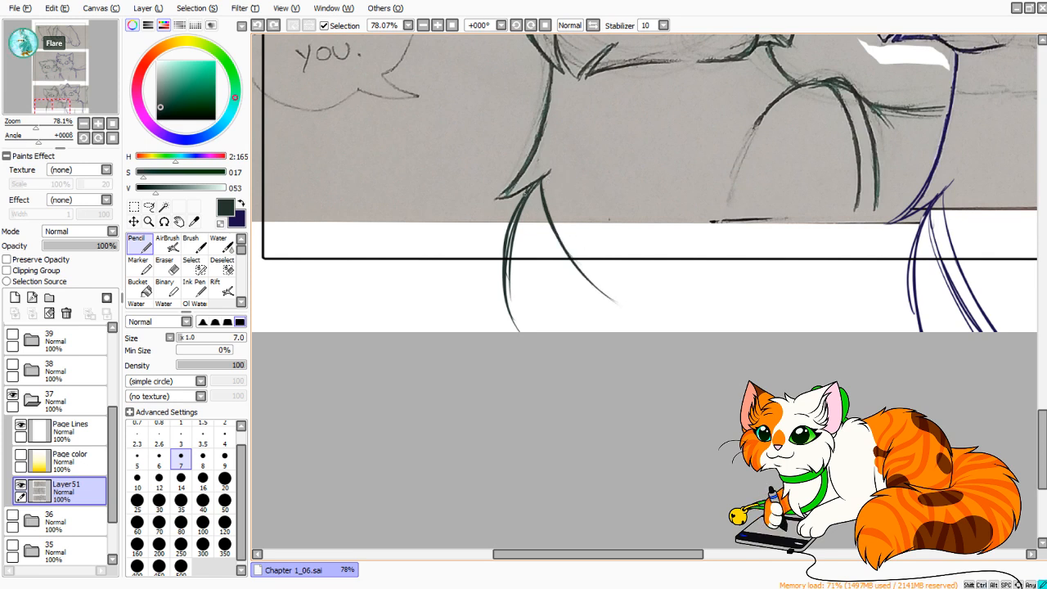
pyautogui.moveTo(530, 195); pyautogui.dragTo(590, 307)
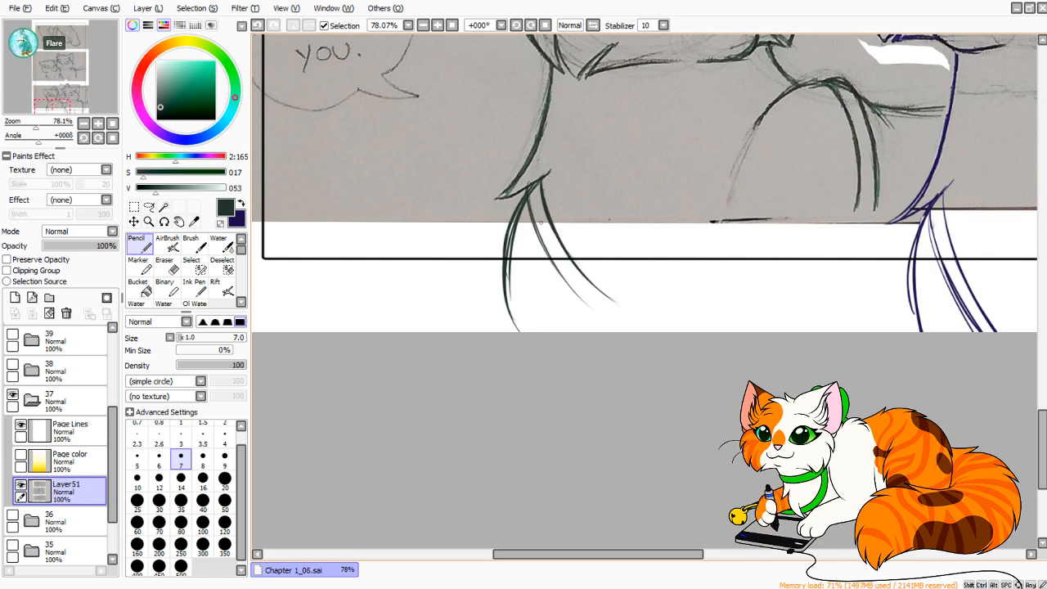
pyautogui.moveTo(535, 227); pyautogui.dragTo(612, 330)
# Extend the green cat's two parallel shoulder lines past the scan toward the page's bottom edge, redoing the outer one.
pyautogui.moveTo(622, 270); pyautogui.dragTo(451, 425)
pyautogui.moveTo(716, 156); pyautogui.dragTo(661, 487)
pyautogui.moveTo(639, 528); pyautogui.dragTo(761, 106)
pyautogui.moveTo(666, 548)
pyautogui.mouseDown()
pyautogui.moveTo(730, 288)
pyautogui.moveTo(764, 389)
pyautogui.mouseUp()
pyautogui.moveTo(772, 296); pyautogui.dragTo(759, 387)
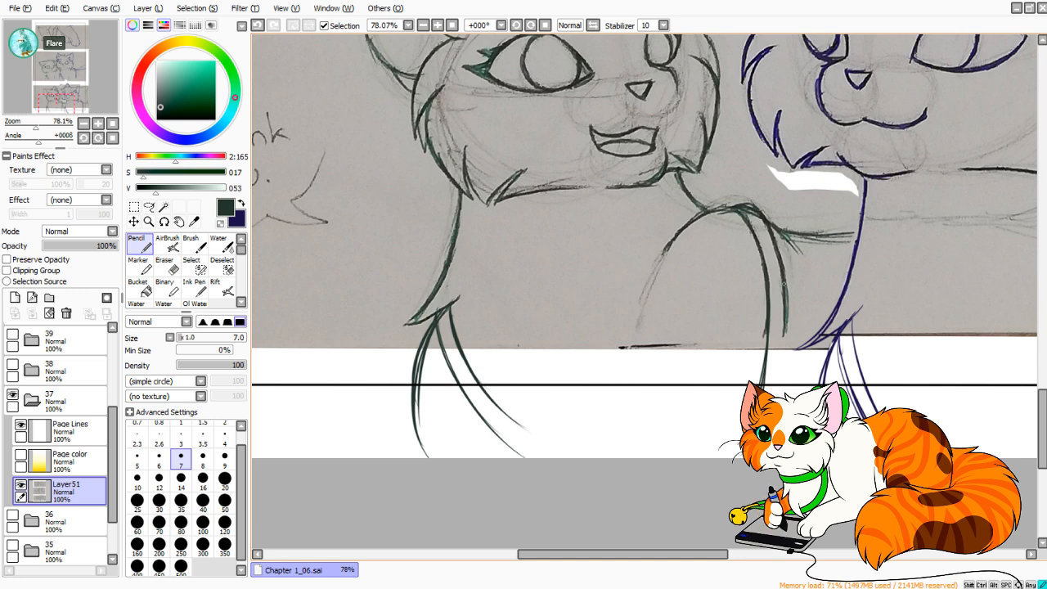
pyautogui.moveTo(784, 285); pyautogui.dragTo(777, 397)
pyautogui.hotkey('ctrl', 'z')
pyautogui.moveTo(785, 303); pyautogui.dragTo(781, 397)
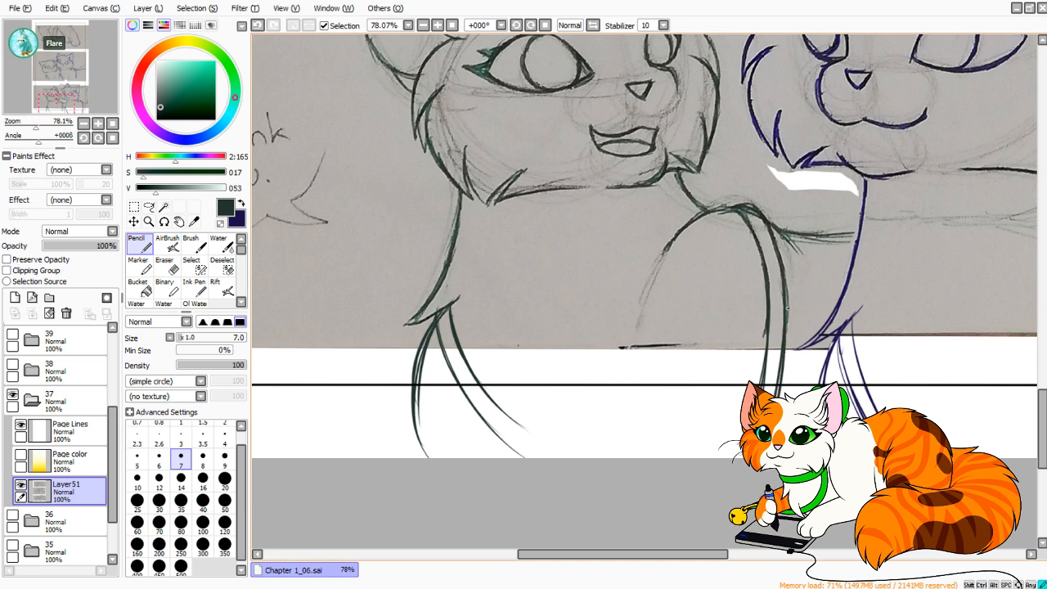
# Copy the panel divider lines from the Square cut layer by selecting all of it, and leave that layer hidden.
pyautogui.moveTo(710, 354); pyautogui.dragTo(353, 423)
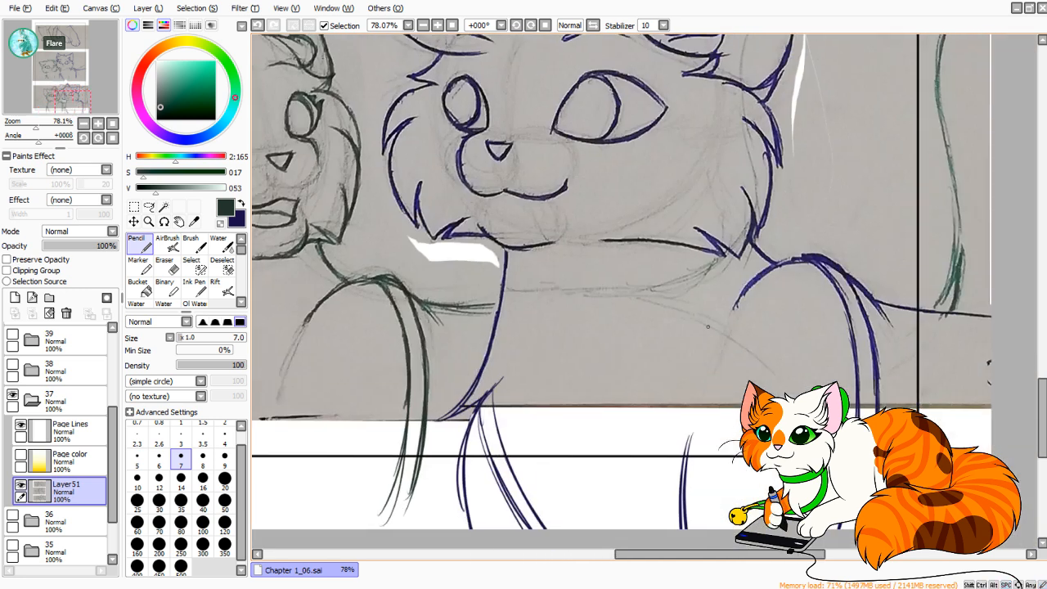
pyautogui.moveTo(655, 287); pyautogui.dragTo(543, 478)
pyautogui.moveTo(458, 360); pyautogui.dragTo(892, 341)
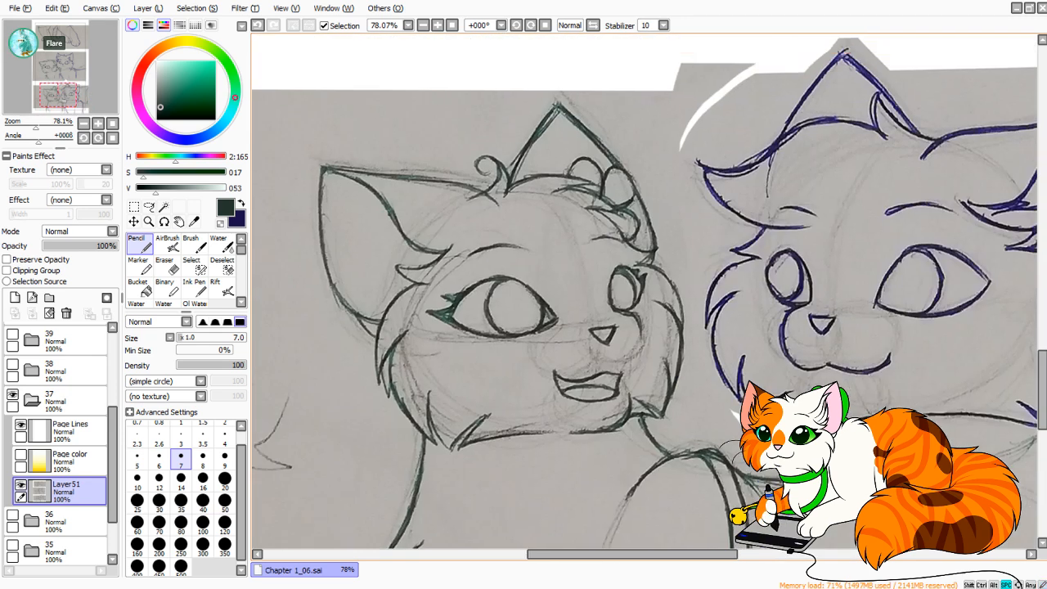
pyautogui.moveTo(572, 343); pyautogui.dragTo(655, 340)
pyautogui.moveTo(35, 123)
pyautogui.mouseDown()
pyautogui.moveTo(21, 123)
pyautogui.moveTo(58, 86)
pyautogui.moveTo(60, 62)
pyautogui.moveTo(54, 85)
pyautogui.moveTo(65, 79)
pyautogui.mouseUp()
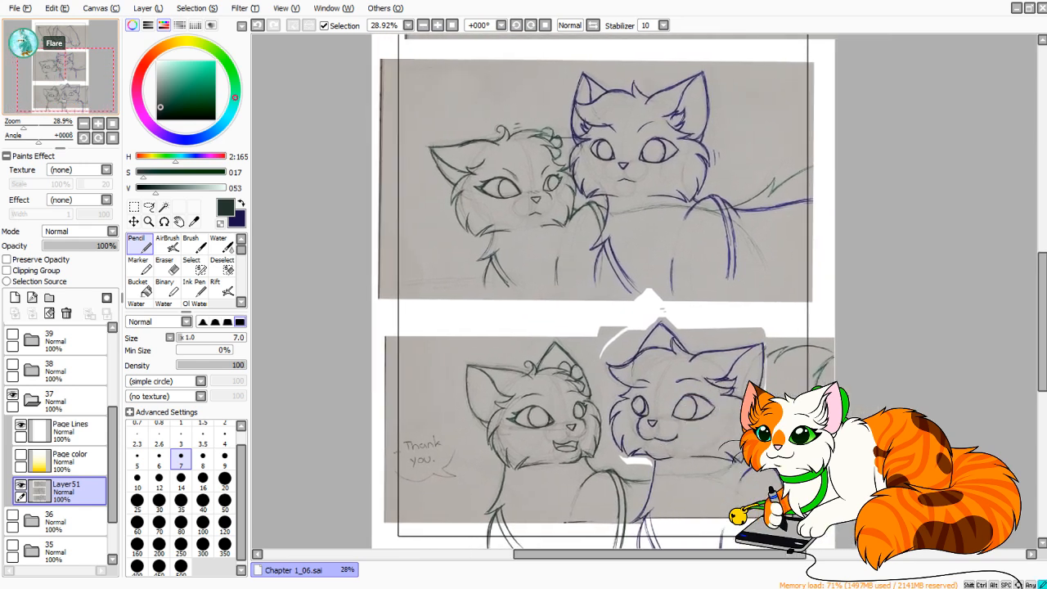
pyautogui.moveTo(113, 427); pyautogui.dragTo(113, 355)
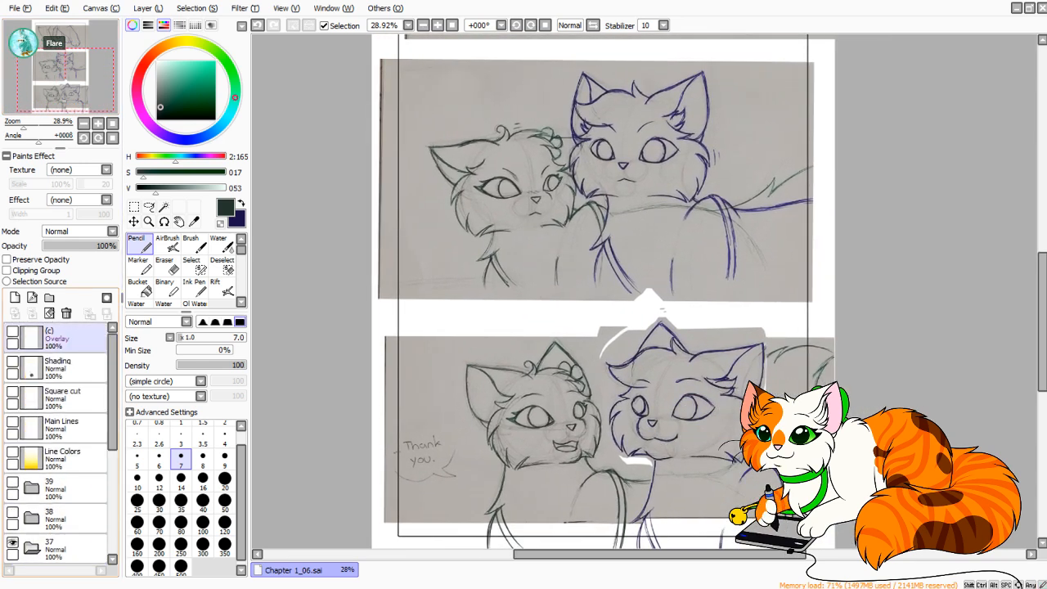
pyautogui.click(62, 426)
pyautogui.click(12, 393)
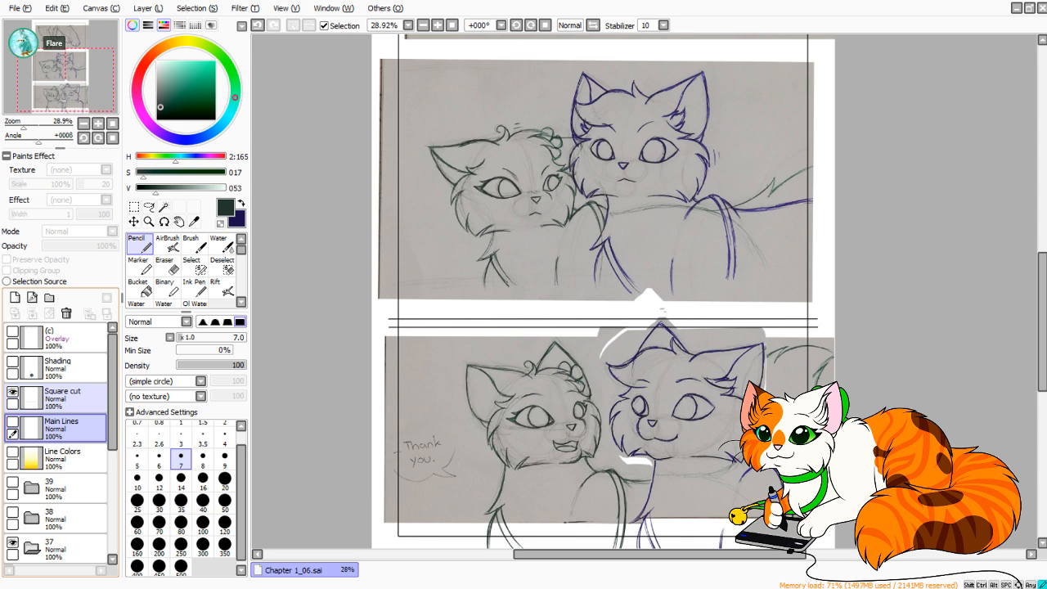
pyautogui.click(62, 398)
pyautogui.hotkey('ctrl', 'a')
pyautogui.click(12, 393)
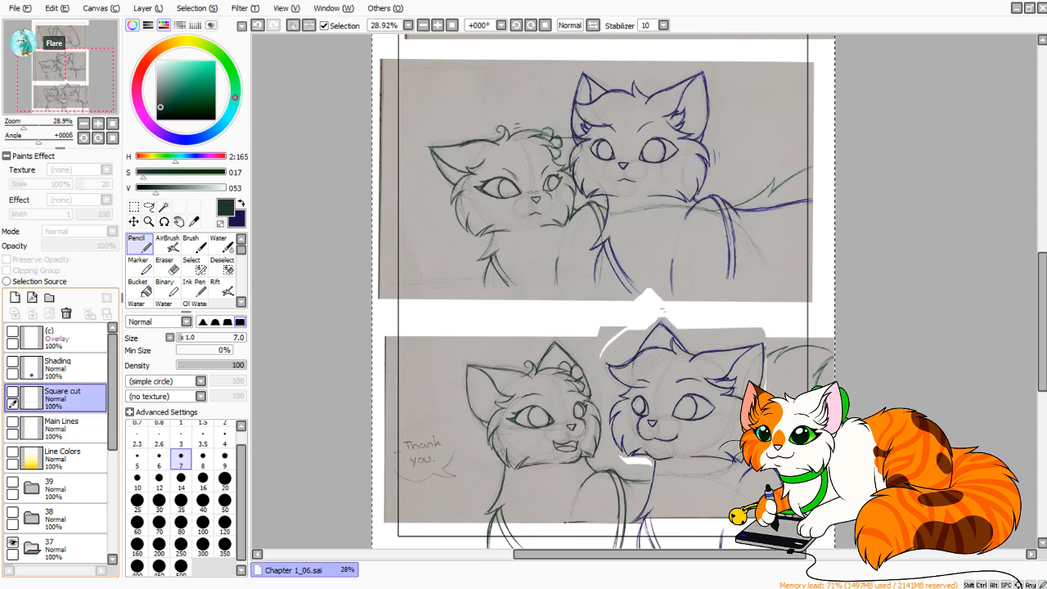
# Paste the divider lines above the Page Lines layer in folder 37 and position them in the gap between the middle and bottom panels.
pyautogui.moveTo(113, 393); pyautogui.dragTo(112, 496)
pyautogui.click(62, 344)
pyautogui.click(69, 374)
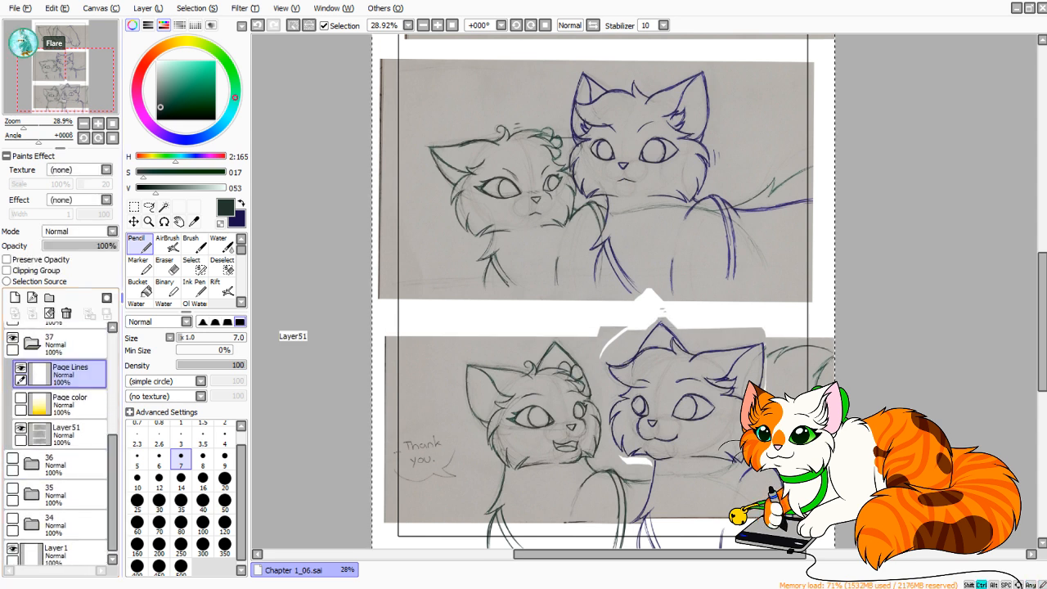
pyautogui.hotkey('ctrl', 'v')
pyautogui.hotkey('ctrl', 't')
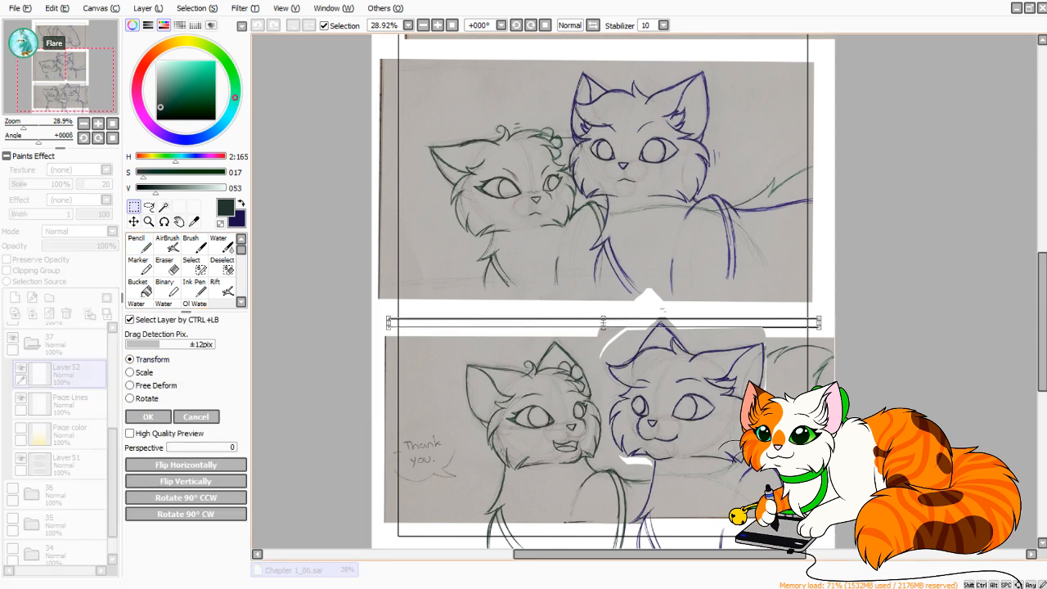
pyautogui.moveTo(603, 321); pyautogui.dragTo(598, 304)
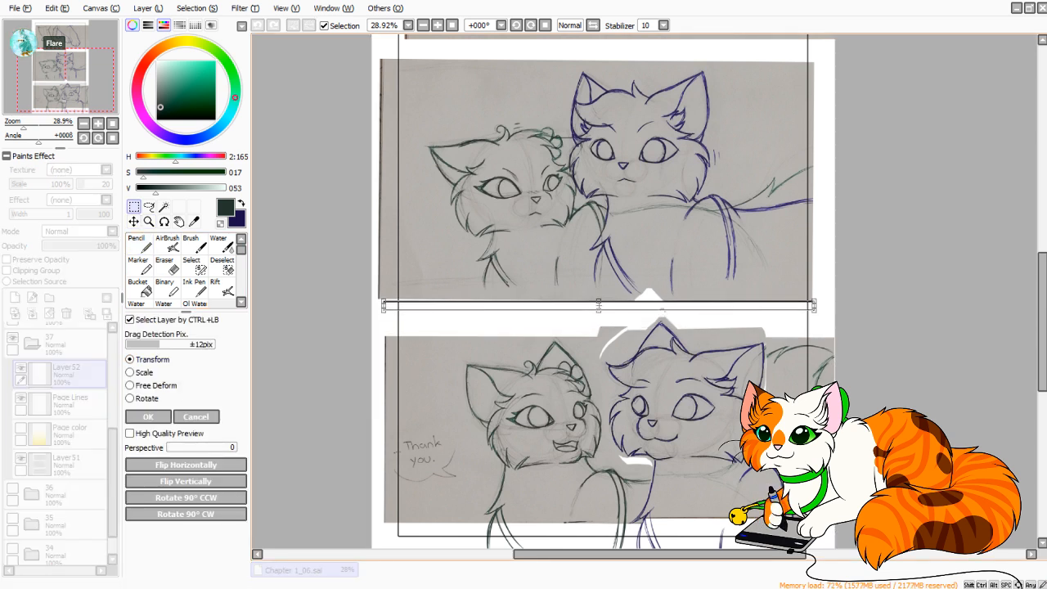
pyautogui.scroll(3, 606, 295)
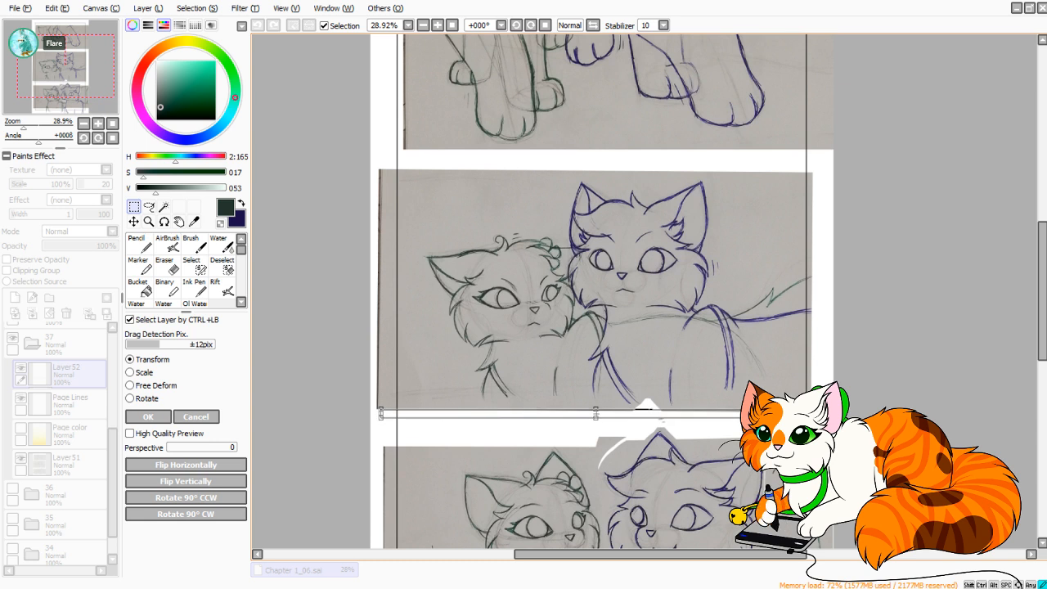
pyautogui.moveTo(596, 414); pyautogui.dragTo(601, 414)
pyautogui.click(148, 417)
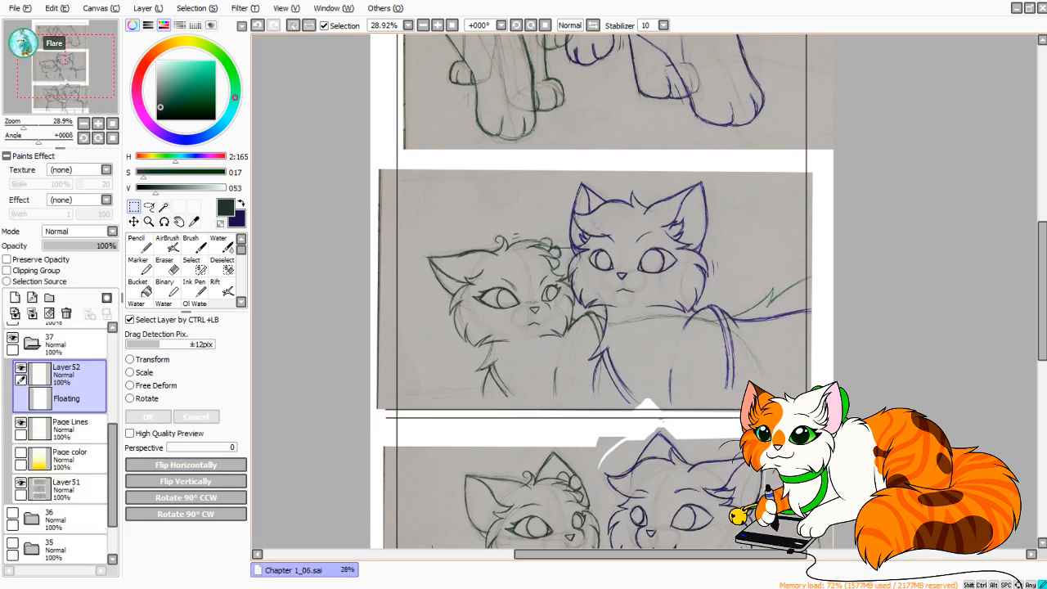
pyautogui.hotkey('ctrl', 'd')
# Paste a second copy of the divider lines in folder 37 and position it in the gap between the top and middle panels.
pyautogui.hotkey('ctrl', 'v')
pyautogui.click(152, 360)
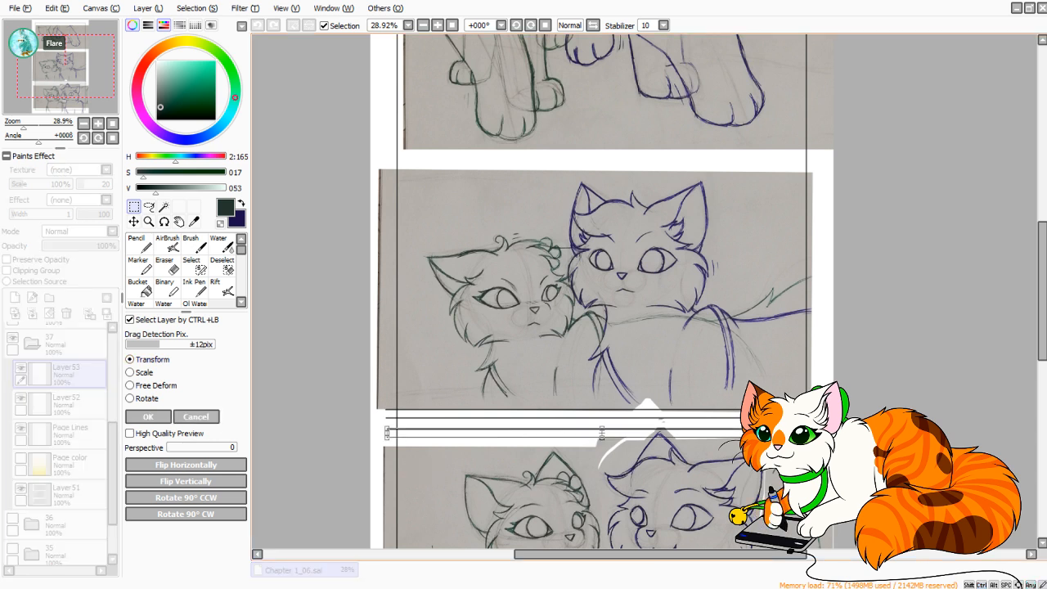
pyautogui.moveTo(602, 434); pyautogui.dragTo(574, 327)
pyautogui.press('space')
pyautogui.moveTo(571, 341); pyautogui.dragTo(574, 339)
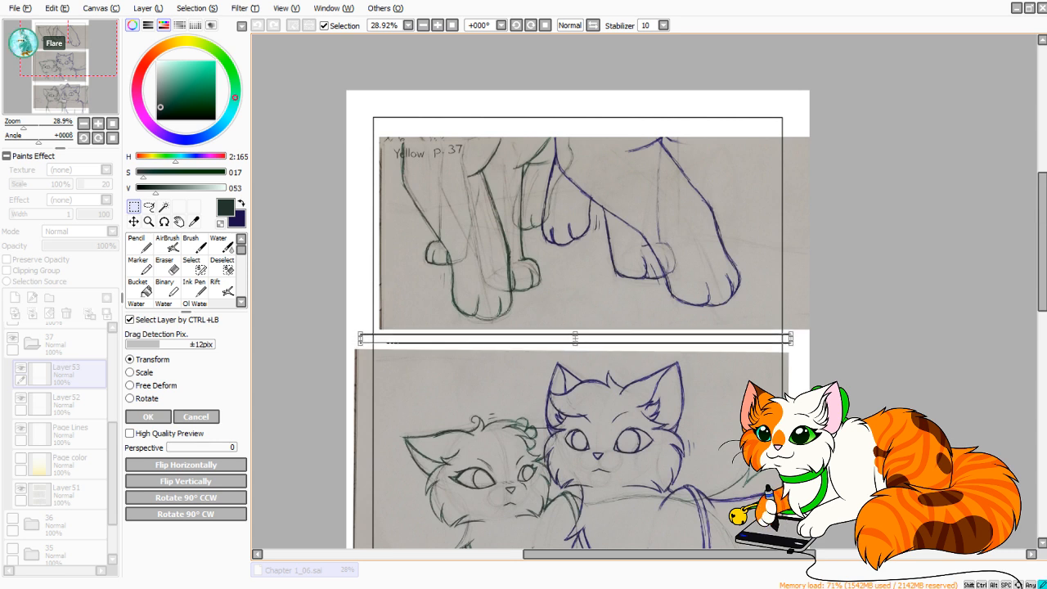
pyautogui.scroll(-5, 573, 294)
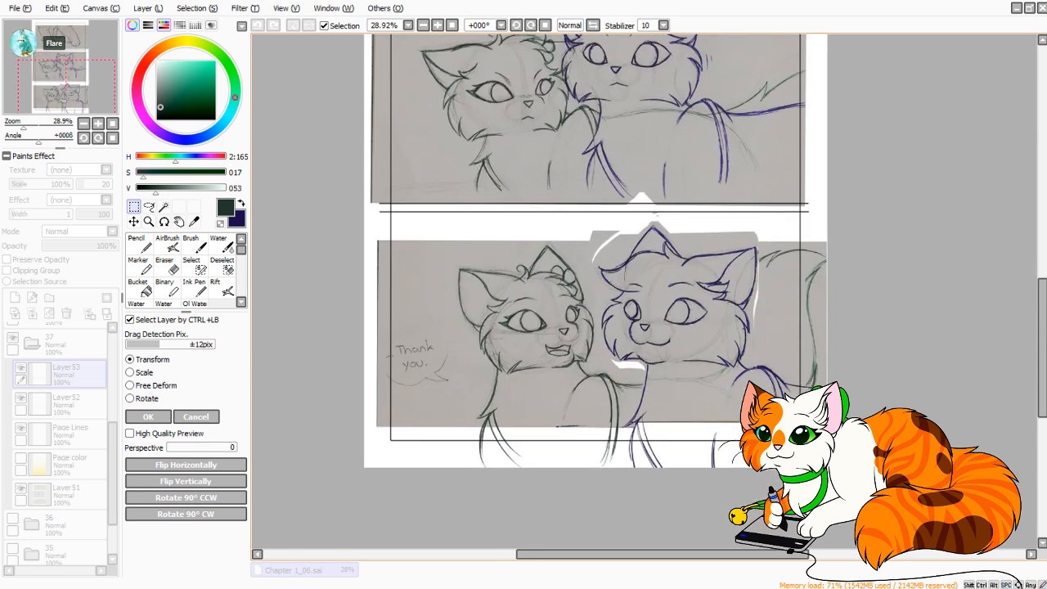
pyautogui.scroll(4, 573, 295)
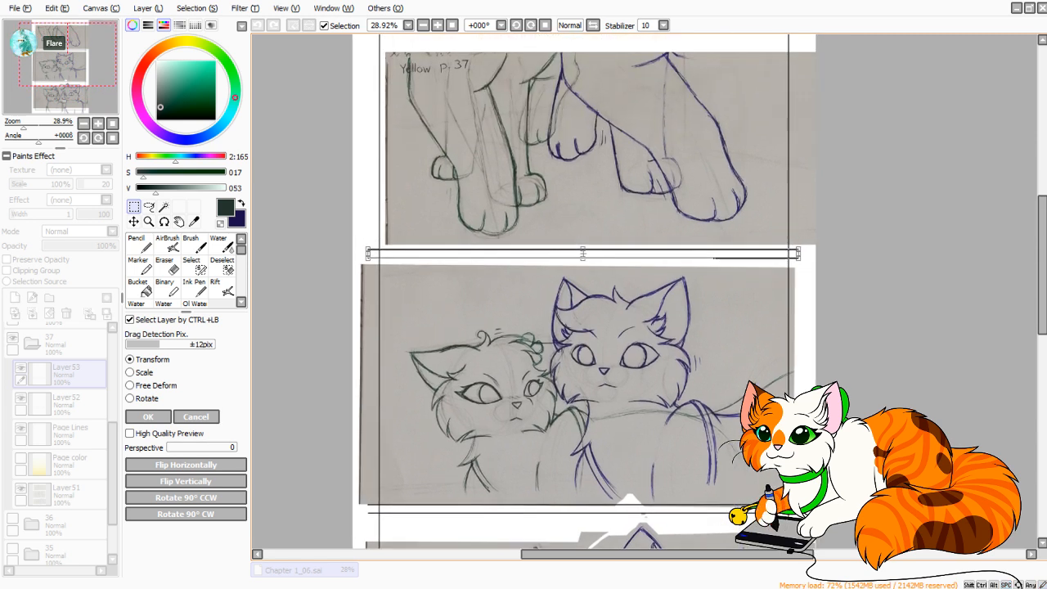
pyautogui.press('Return')
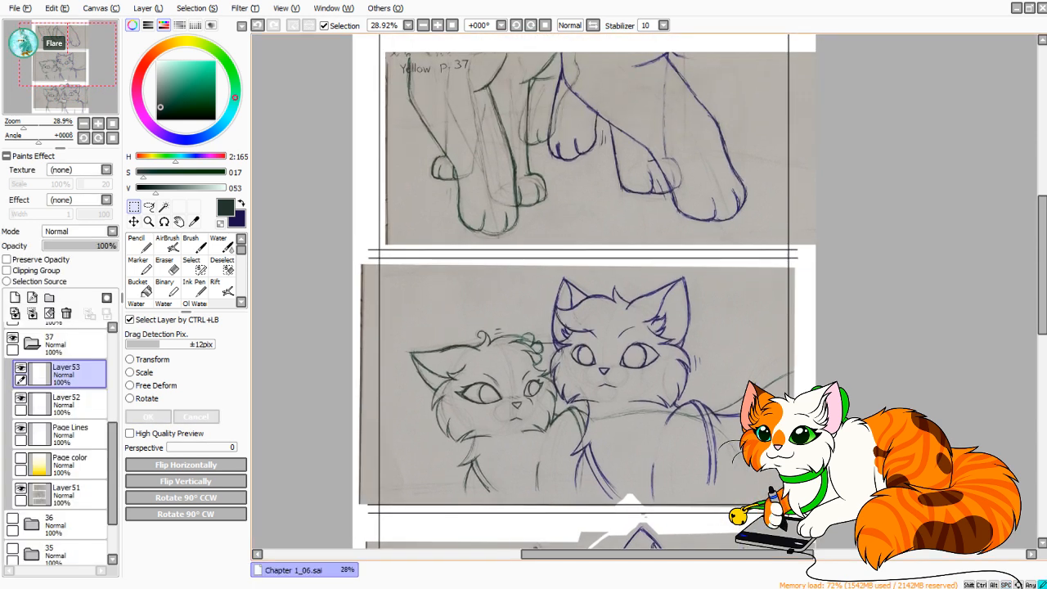
# Select the top panel's scan on Layer51 and transform it slightly up and left, away from the divider lines.
pyautogui.scroll(1, 573, 295)
pyautogui.click(65, 491)
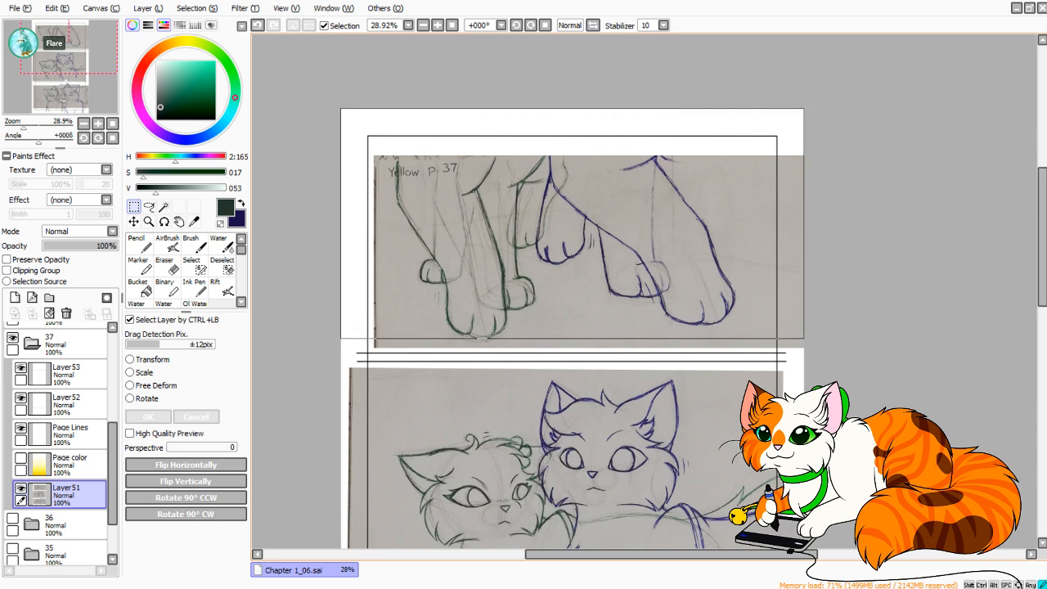
pyautogui.hotkey('ctrl', 't')
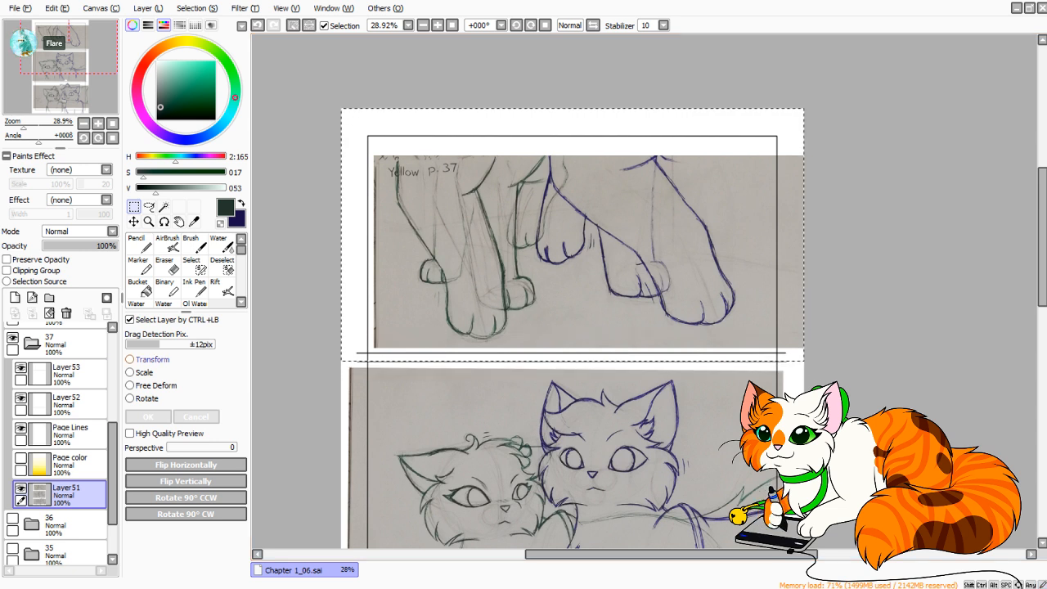
pyautogui.moveTo(589, 252); pyautogui.dragTo(585, 248)
pyautogui.click(148, 417)
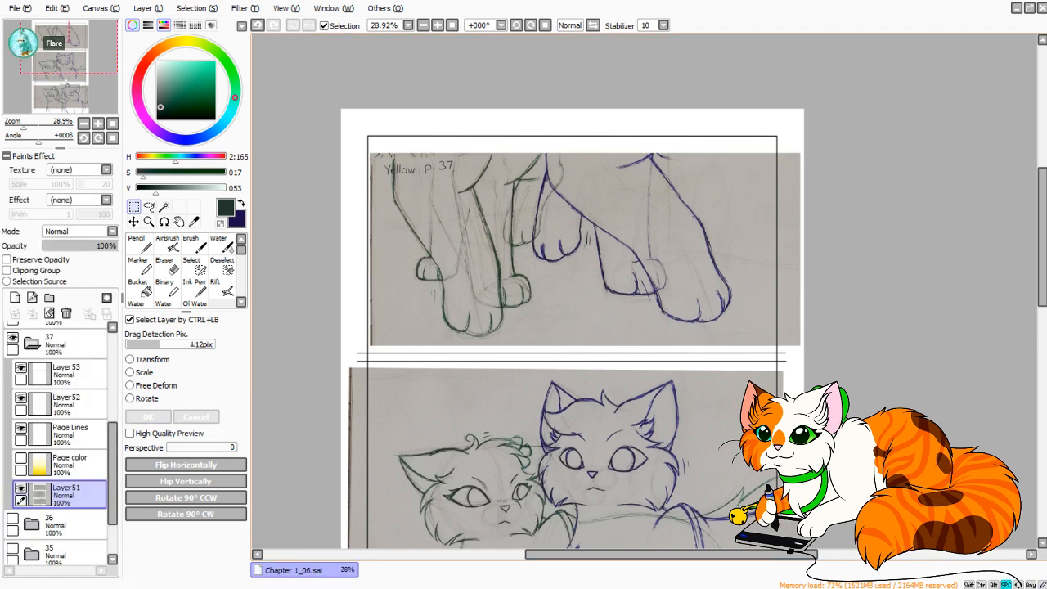
# Select the middle panel's scan on Layer51, move it slightly up to fit between the divider lines, and deselect it.
pyautogui.scroll(-5, 573, 294)
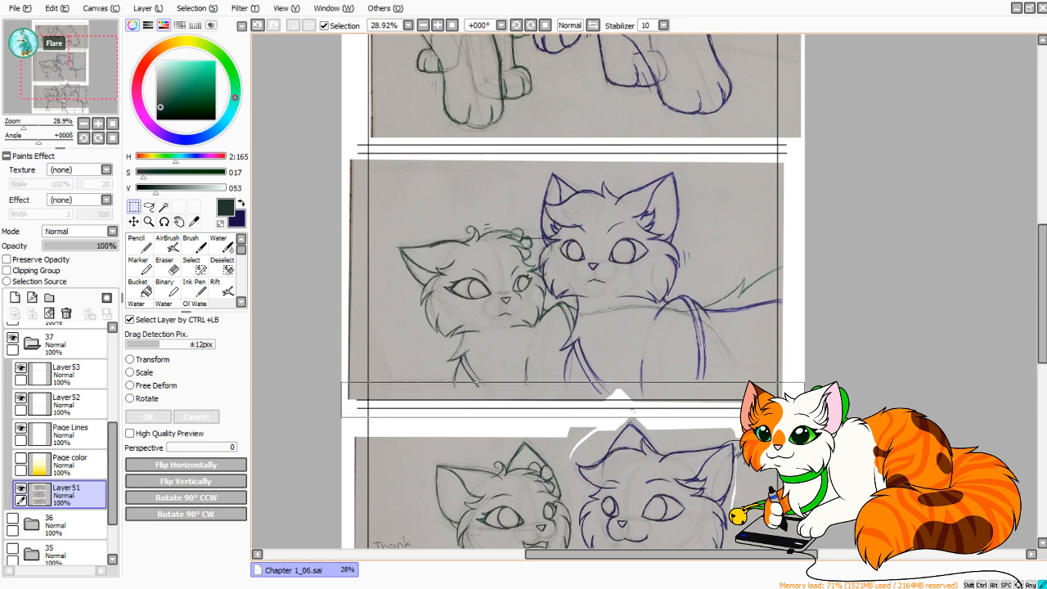
pyautogui.moveTo(341, 153); pyautogui.dragTo(805, 417)
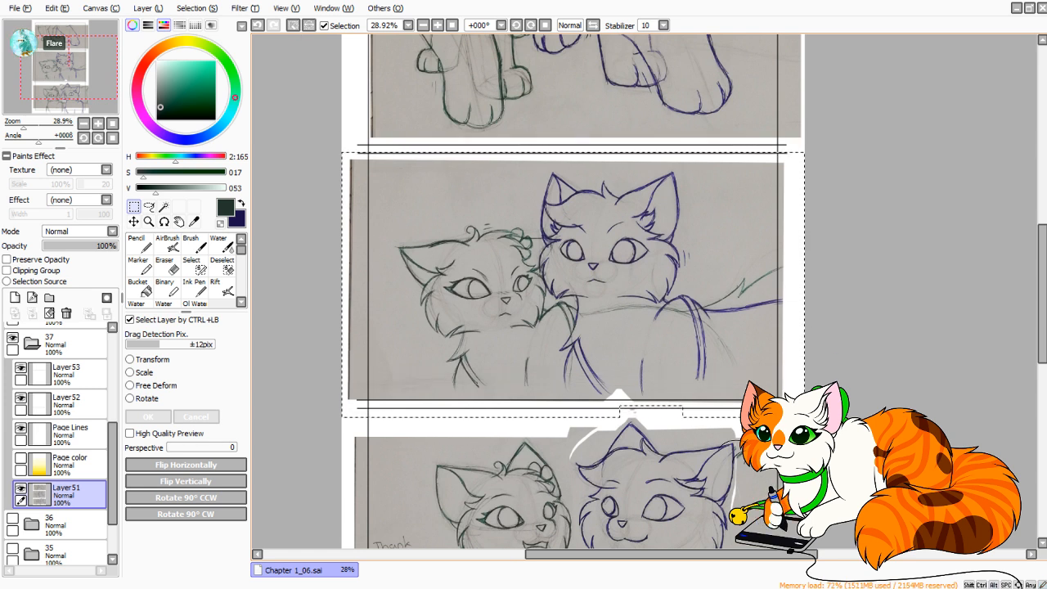
pyautogui.click(131, 359)
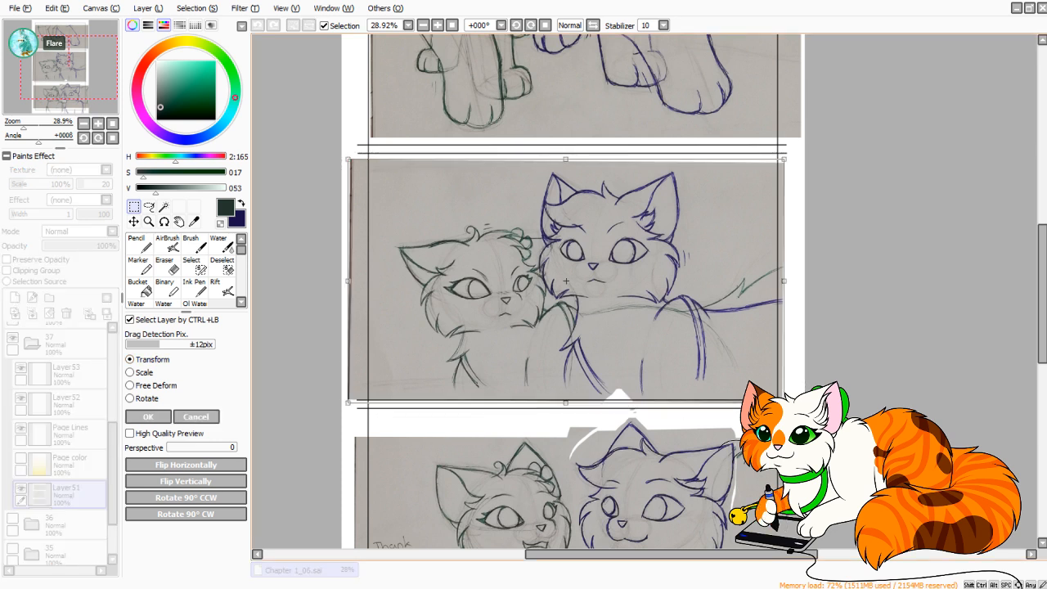
pyautogui.moveTo(567, 280); pyautogui.dragTo(568, 277)
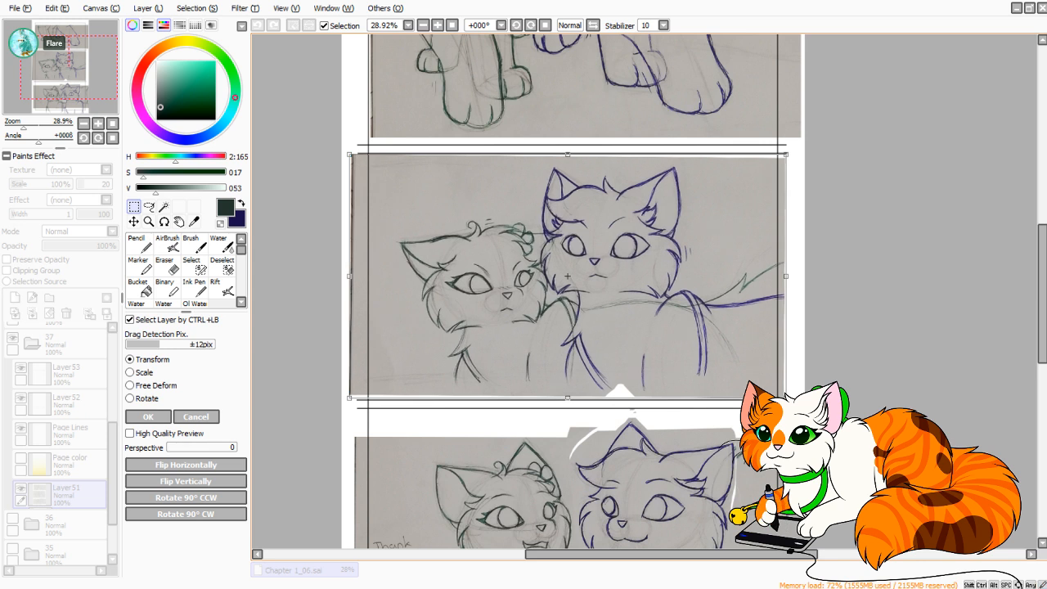
pyautogui.click(148, 416)
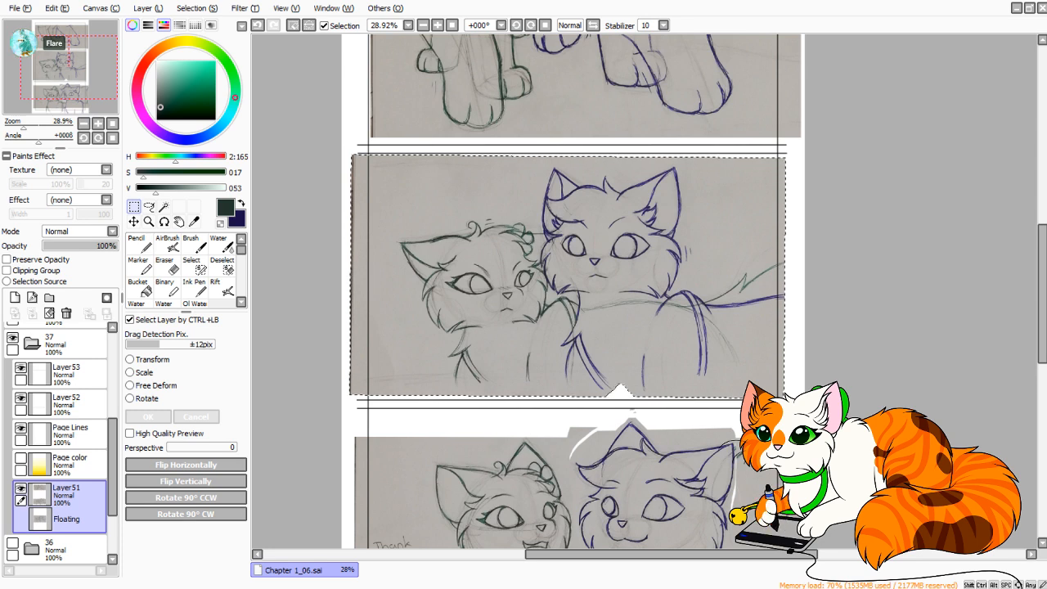
pyautogui.hotkey('ctrl', 'd')
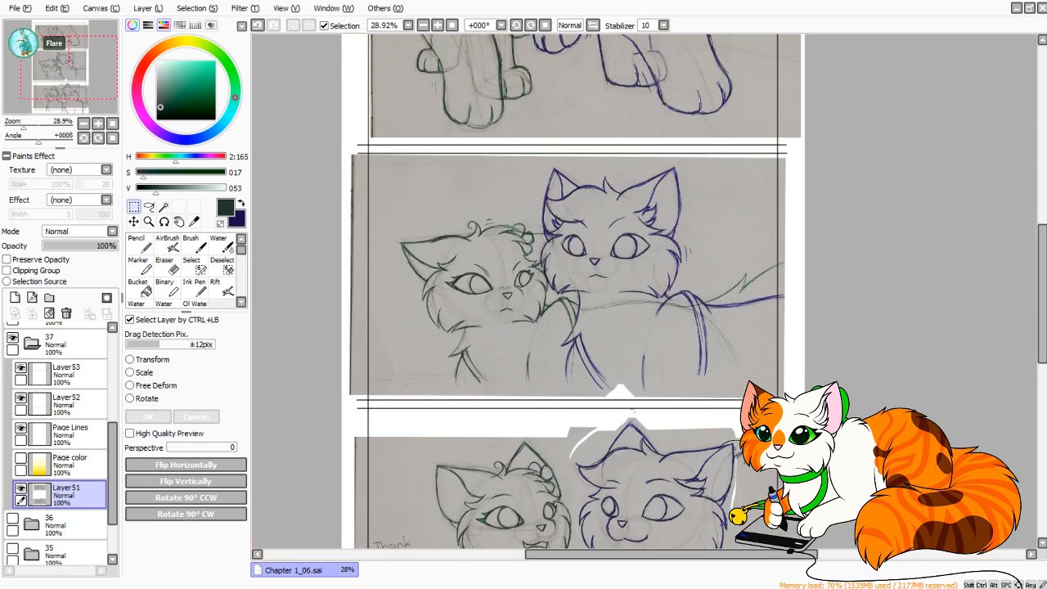
# Add a layer above Layer51 and extend the green cat's outer chest line past the middle panel's lower edge with the Pencil.
pyautogui.scroll(4, 644, 291)
pyautogui.click(139, 244)
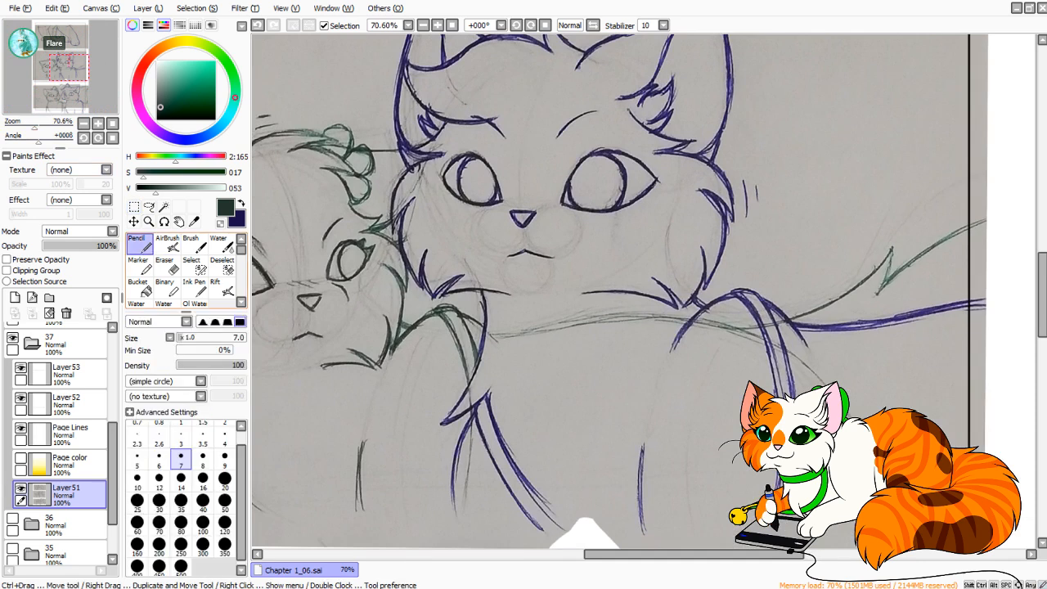
pyautogui.moveTo(458, 425); pyautogui.dragTo(672, 227)
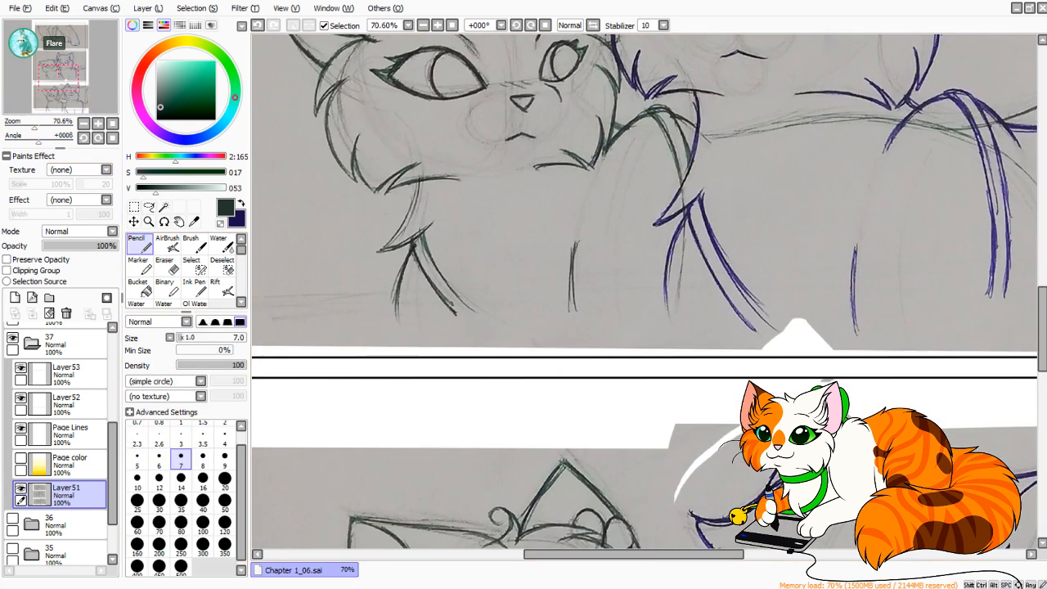
pyautogui.click(15, 298)
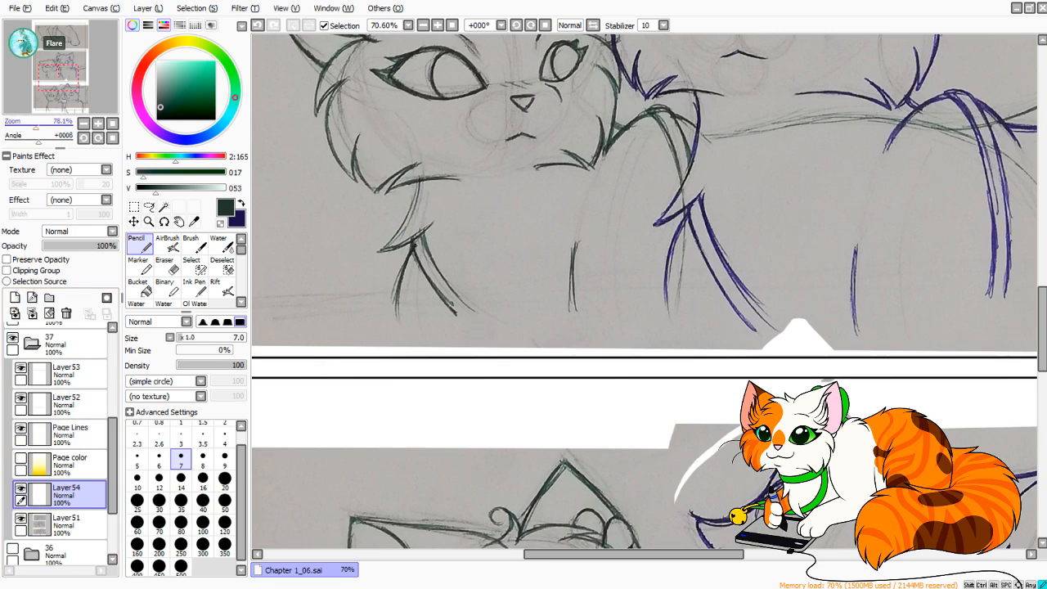
pyautogui.moveTo(36, 128); pyautogui.dragTo(39, 127)
pyautogui.moveTo(524, 270); pyautogui.dragTo(633, 316)
pyautogui.moveTo(452, 285)
pyautogui.mouseDown()
pyautogui.moveTo(474, 456)
pyautogui.moveTo(447, 304)
pyautogui.mouseUp()
pyautogui.hotkey('ctrl', 'z')
pyautogui.hotkey('ctrl', 'z')
pyautogui.moveTo(454, 446)
pyautogui.mouseDown()
pyautogui.moveTo(447, 315)
pyautogui.moveTo(427, 395)
pyautogui.moveTo(454, 279)
pyautogui.moveTo(452, 291)
pyautogui.mouseUp()
pyautogui.hotkey('ctrl', 'z')
pyautogui.moveTo(672, 287); pyautogui.dragTo(561, 266)
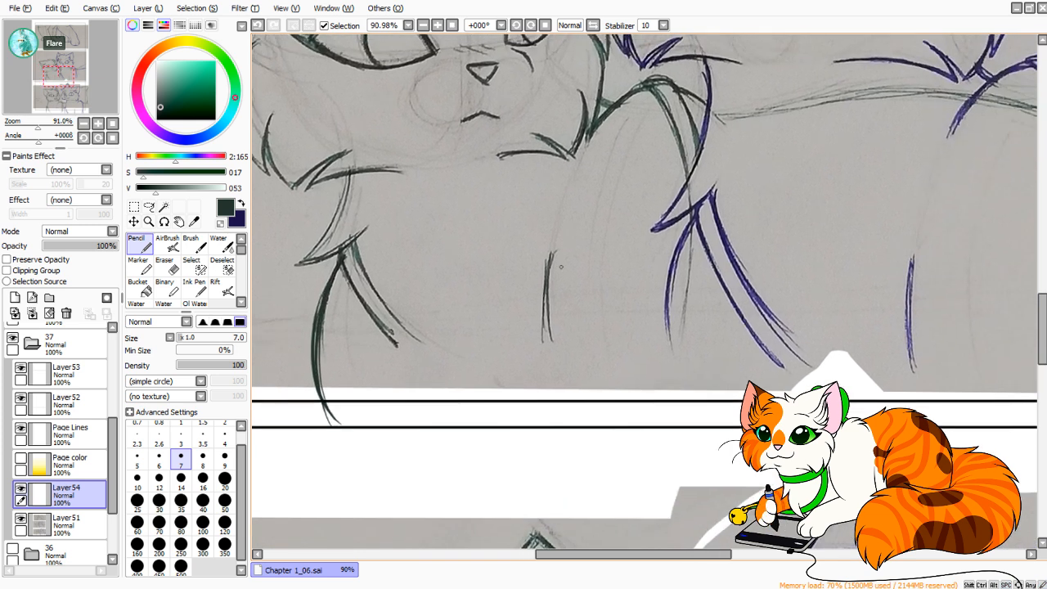
# Extend the green cat's inner leg line past the middle panel's lower edge, redoing the stroke, and swap to the dark blue colour.
pyautogui.moveTo(563, 432)
pyautogui.mouseDown()
pyautogui.moveTo(551, 253)
pyautogui.moveTo(546, 291)
pyautogui.mouseUp()
pyautogui.hotkey('ctrl', 'z')
pyautogui.hotkey('ctrl', 'z')
pyautogui.moveTo(630, 336)
pyautogui.mouseDown()
pyautogui.moveTo(588, 490)
pyautogui.moveTo(632, 275)
pyautogui.mouseUp()
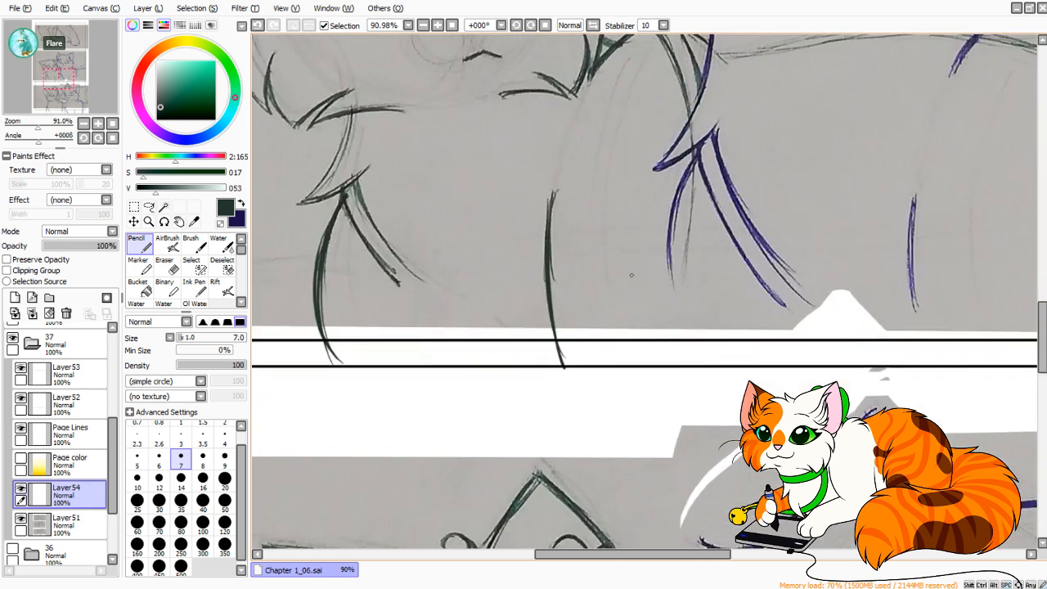
pyautogui.moveTo(548, 267); pyautogui.dragTo(561, 355)
pyautogui.hotkey('ctrl', 'z')
pyautogui.hotkey('ctrl', 'z')
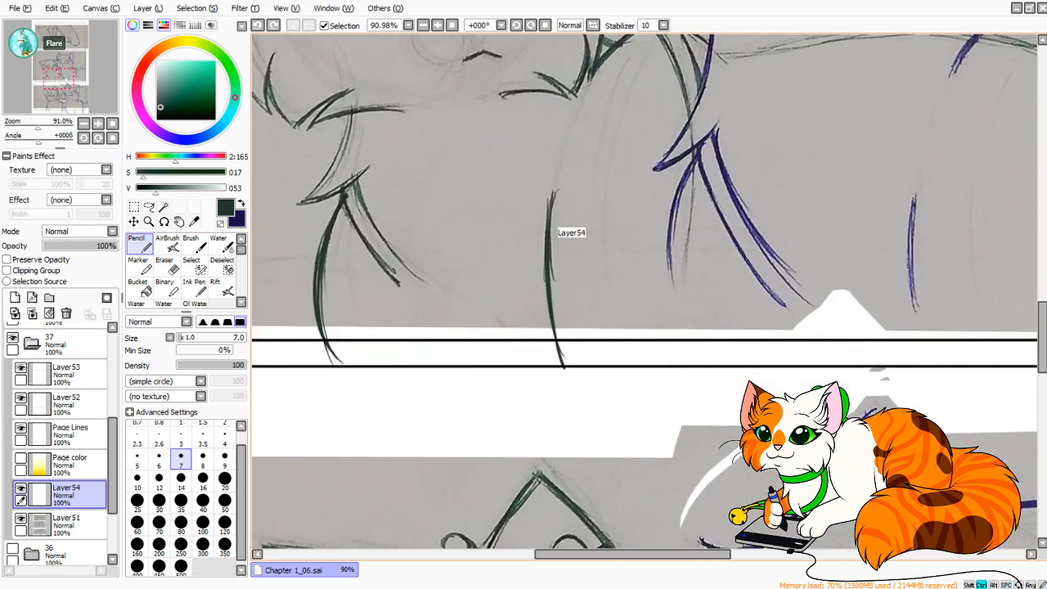
pyautogui.hotkey('ctrl', 'z')
pyautogui.hotkey('ctrl', 'z')
pyautogui.moveTo(549, 219); pyautogui.dragTo(568, 352)
pyautogui.moveTo(548, 244); pyautogui.dragTo(568, 357)
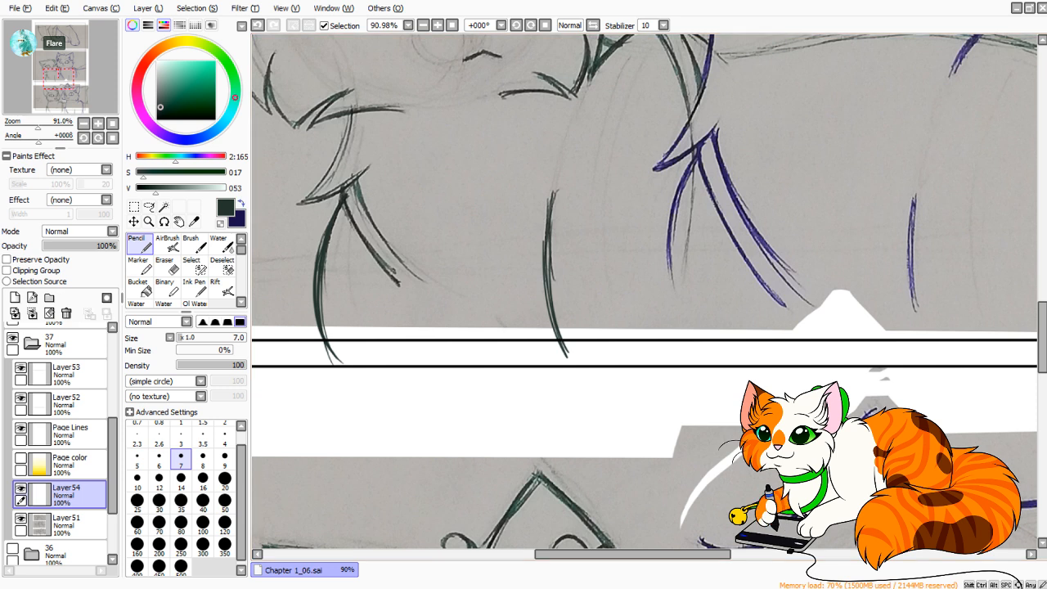
pyautogui.press('x')
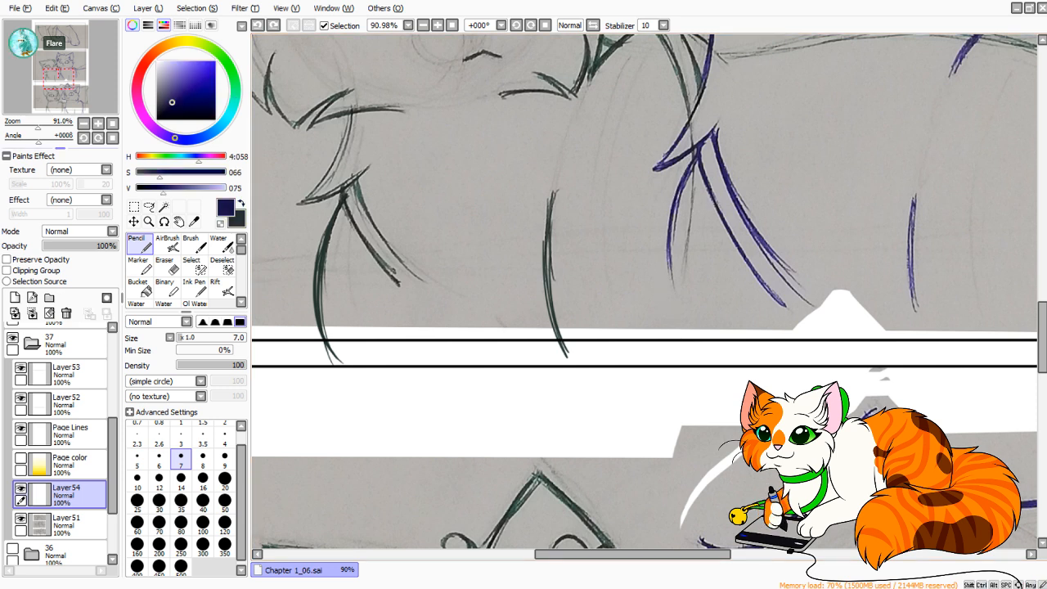
# Compare the middle panel's sketch in mirrored and normal view to check the cats' proportions and tilt.
pyautogui.scroll(-8, 645, 291)
pyautogui.scroll(3, 645, 291)
pyautogui.moveTo(645, 270); pyautogui.dragTo(636, 313)
pyautogui.press('h')
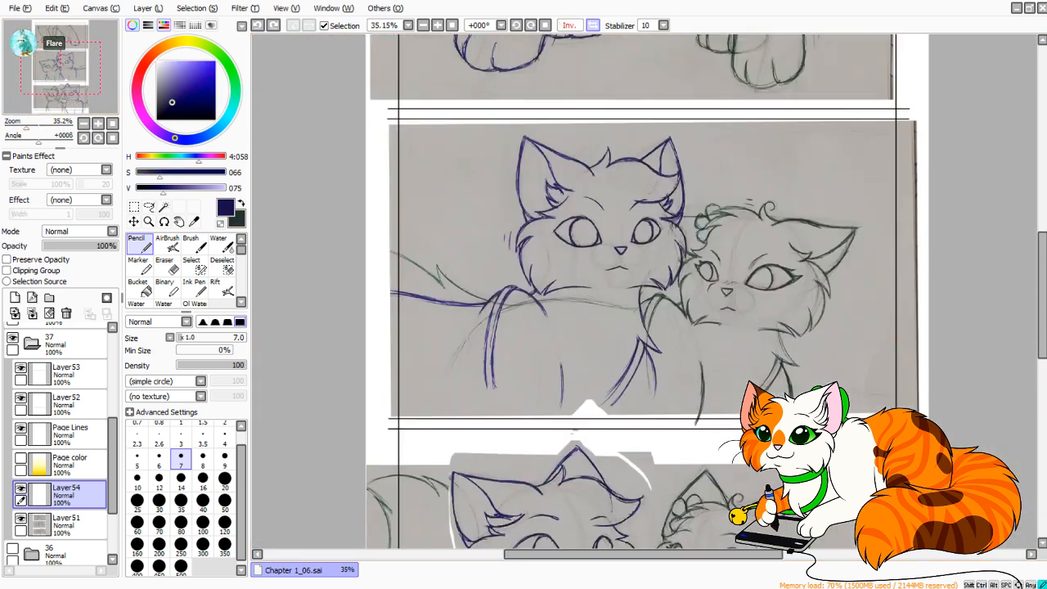
pyautogui.press('h')
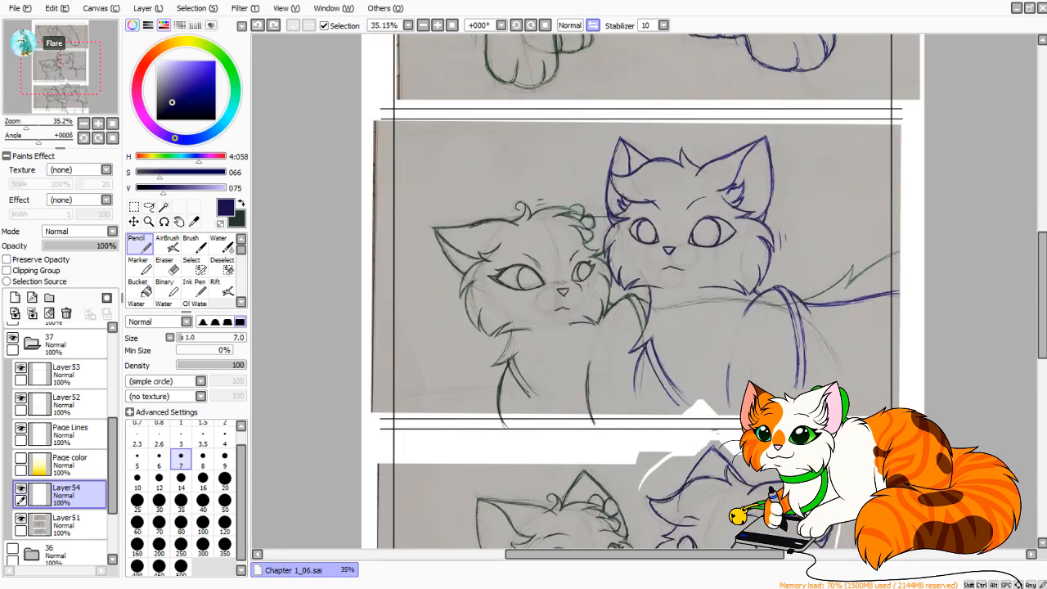
pyautogui.press('h')
pyautogui.press('h')
pyautogui.press('h')
pyautogui.press('h')
pyautogui.press('h')
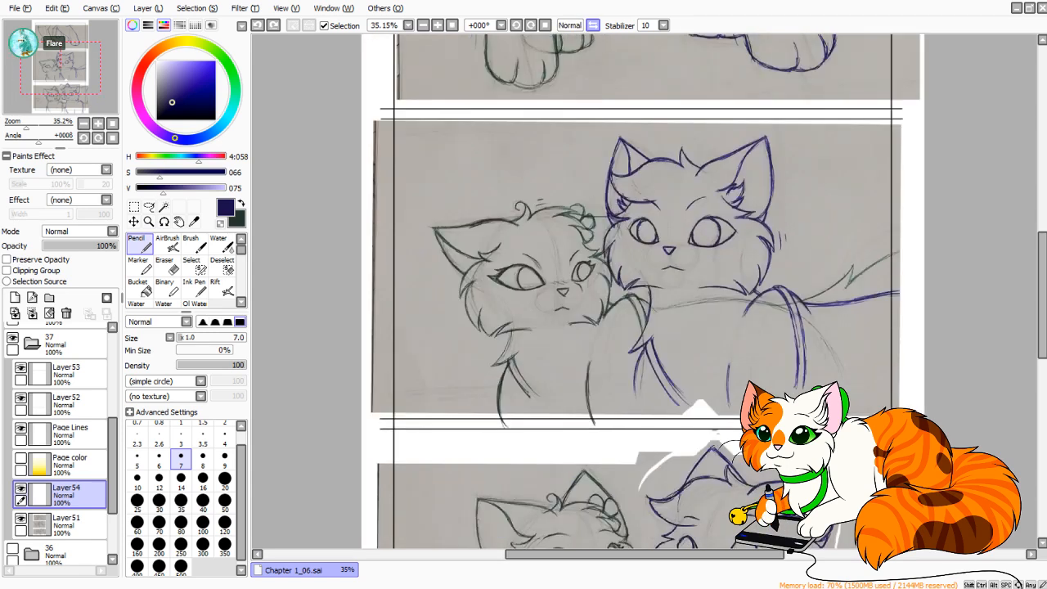
pyautogui.press('h')
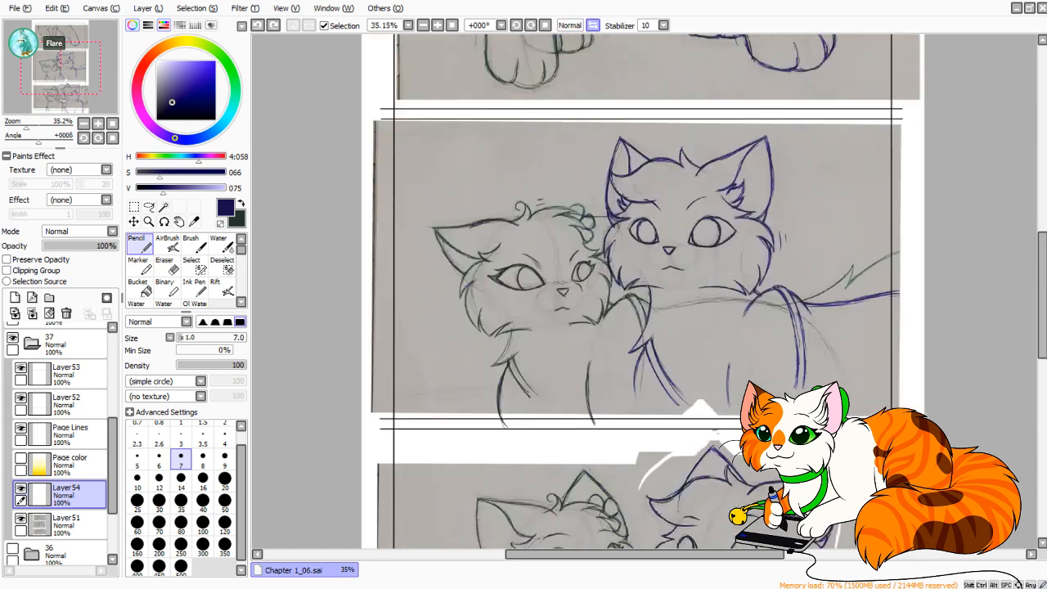
pyautogui.press('h')
pyautogui.press('h')
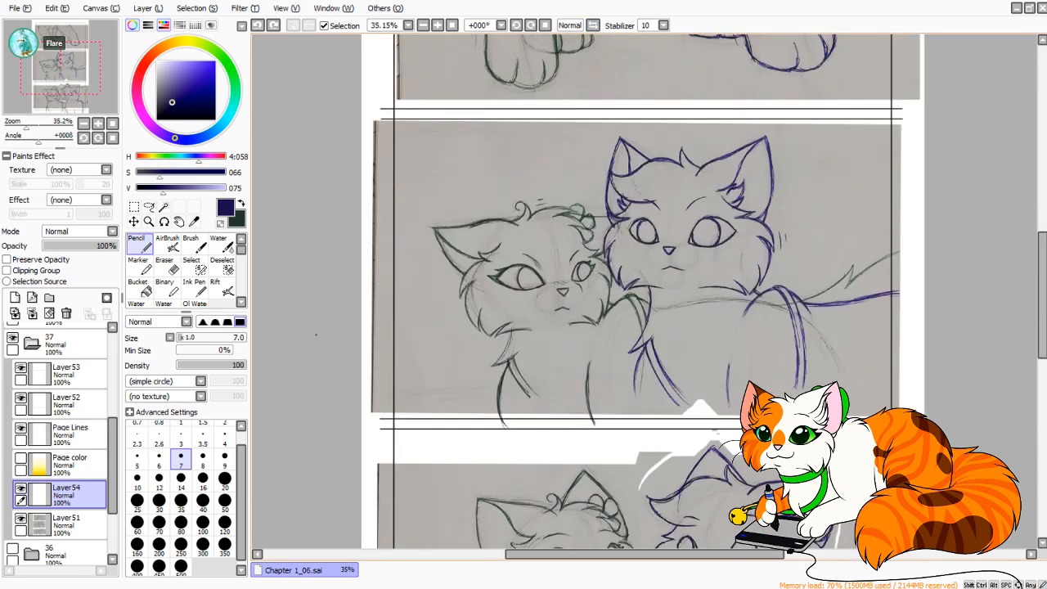
# Skew the middle panel's scan on Layer51 with Free Deform, shifting its top edge toward the blue cat's side and its bottom edge slightly opposite.
pyautogui.click(75, 524)
pyautogui.click(135, 207)
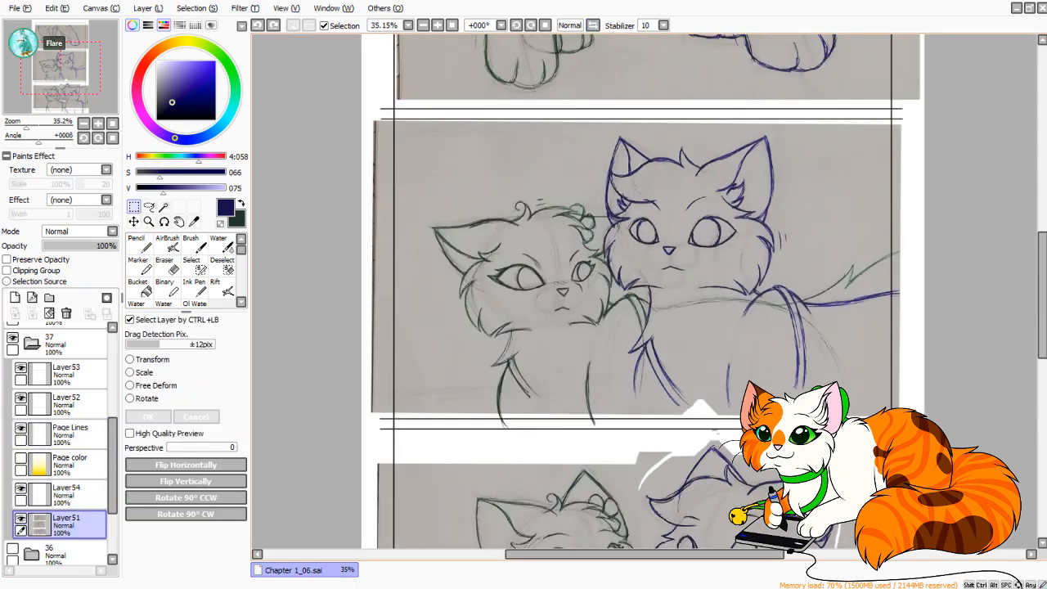
pyautogui.moveTo(362, 108); pyautogui.dragTo(924, 440)
pyautogui.press('h')
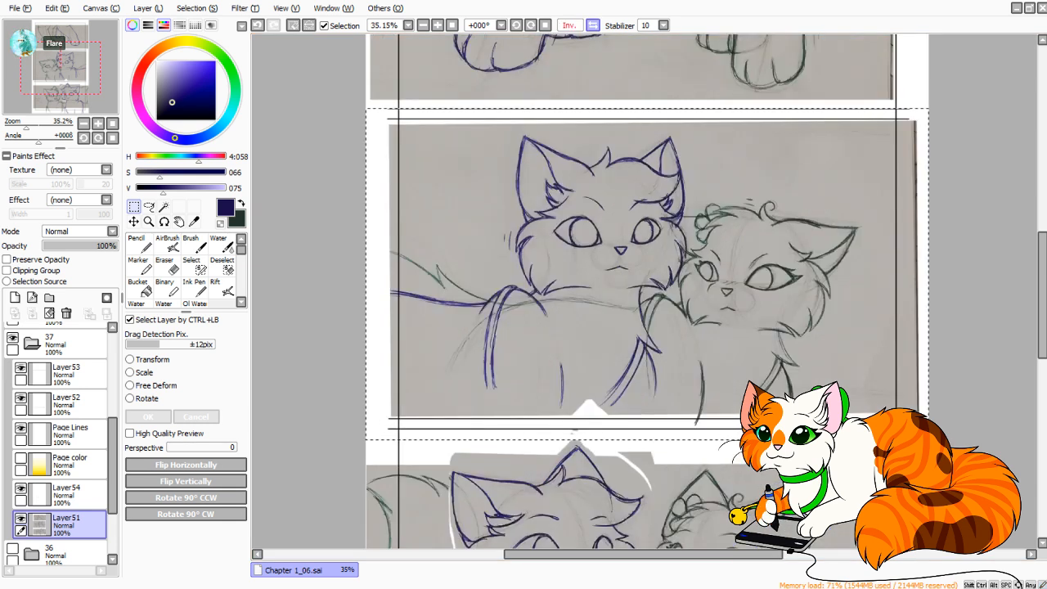
pyautogui.click(130, 385)
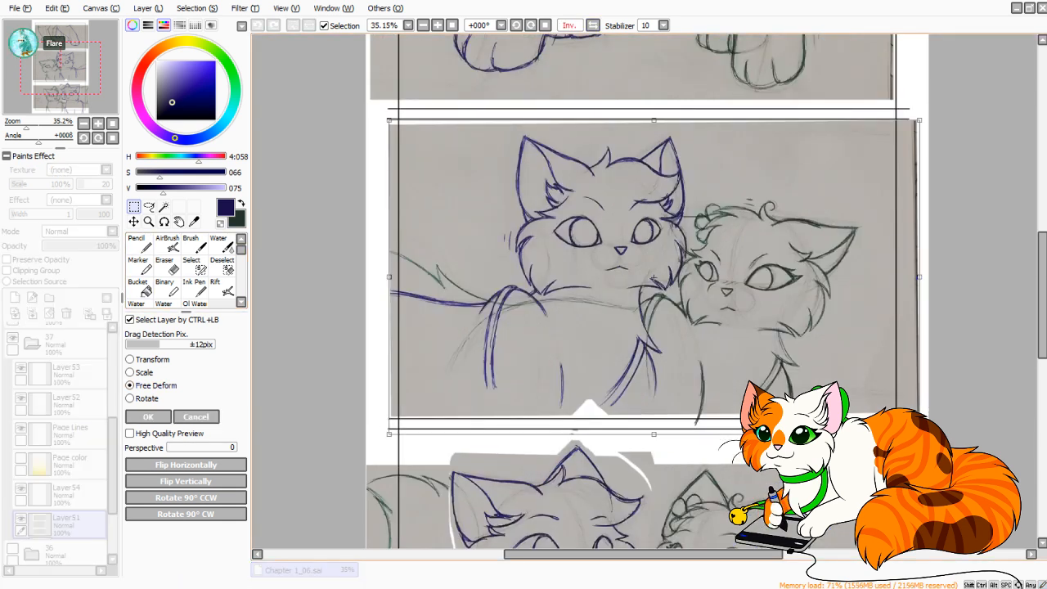
pyautogui.moveTo(655, 120); pyautogui.dragTo(648, 121)
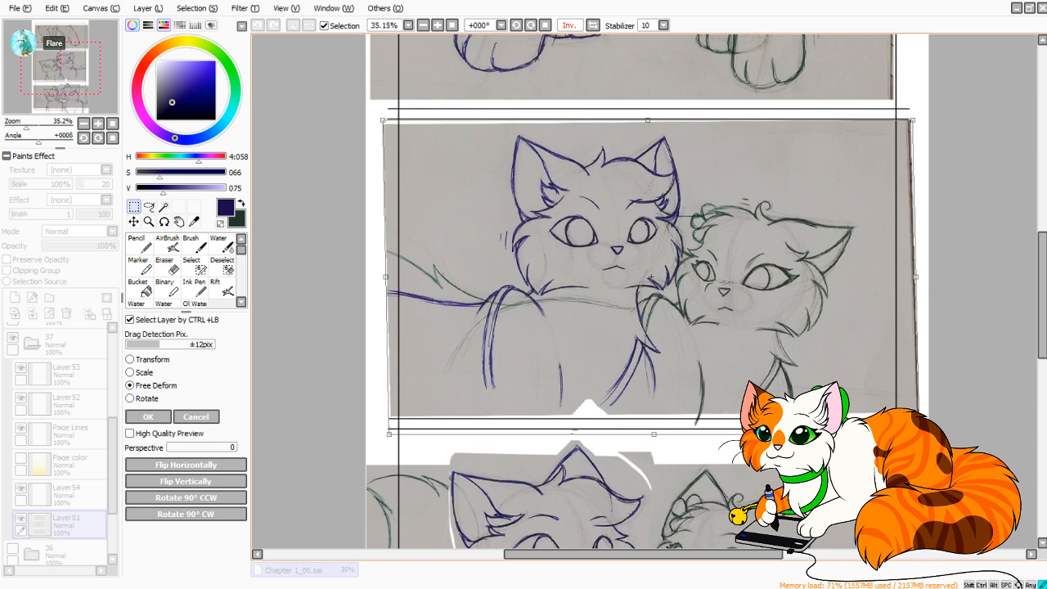
pyautogui.moveTo(654, 435); pyautogui.dragTo(655, 434)
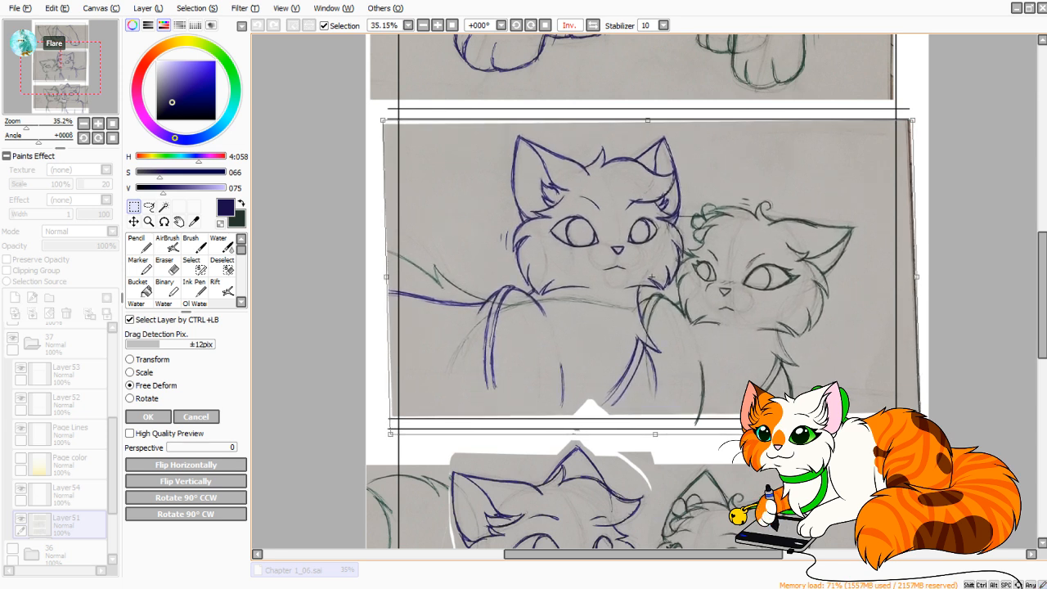
pyautogui.press('Return')
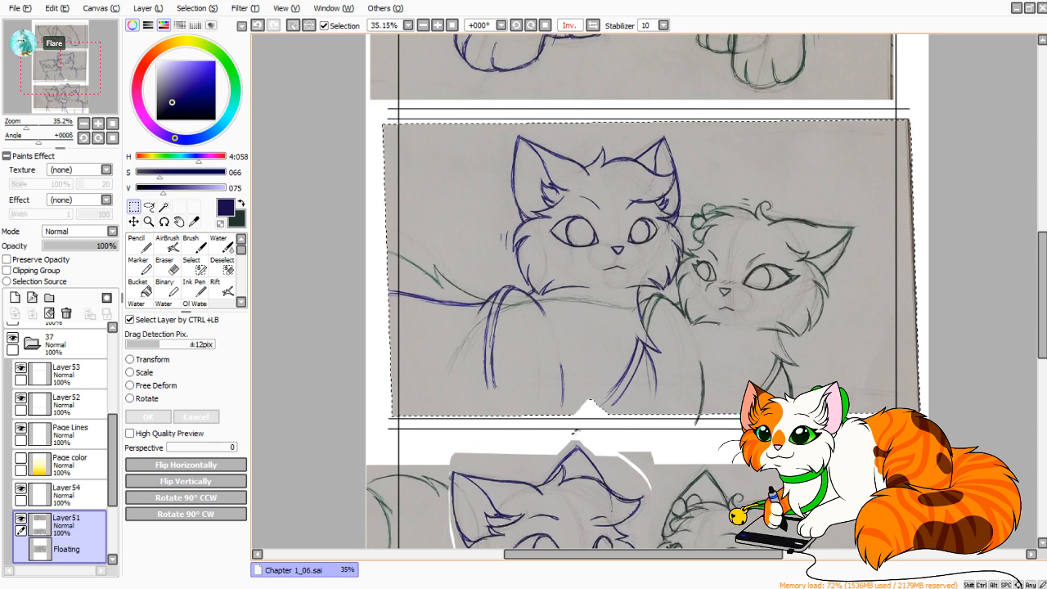
pyautogui.hotkey('ctrl', 'd')
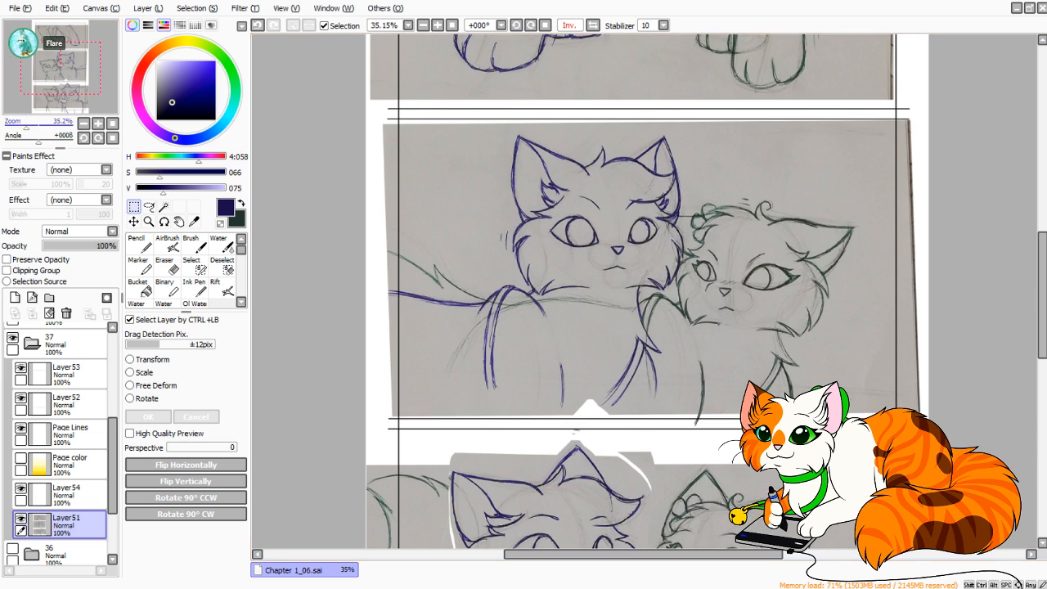
pyautogui.click(113, 123)
pyautogui.click(15, 124)
pyautogui.moveTo(15, 125); pyautogui.dragTo(31, 124)
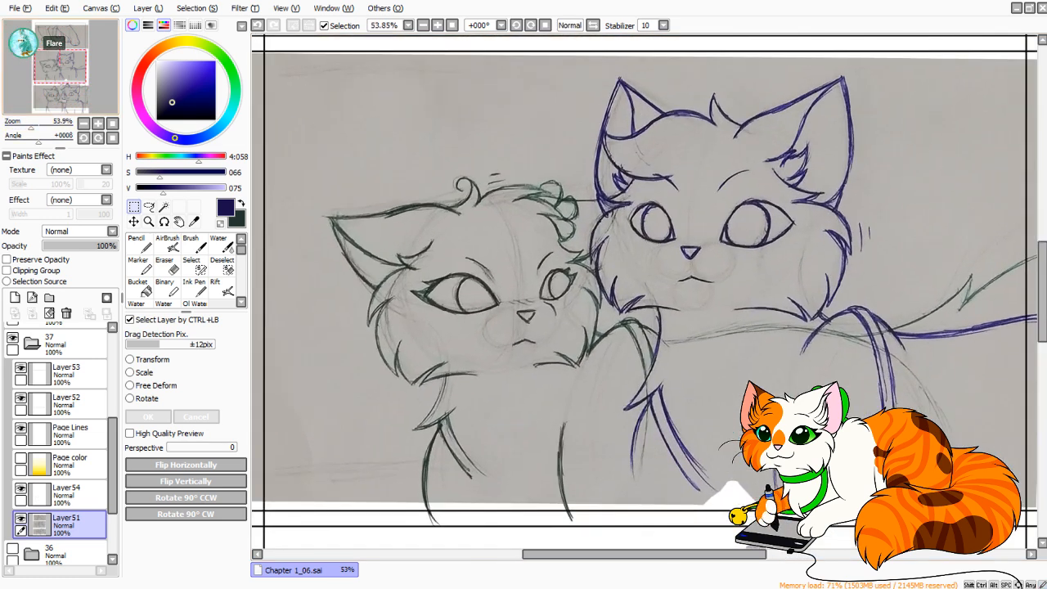
# Extend the blue cat's front leg line past the middle panel's lower edge with the Pencil, redoing the stroke.
pyautogui.moveTo(58, 68); pyautogui.dragTo(73, 74)
pyautogui.press('n')
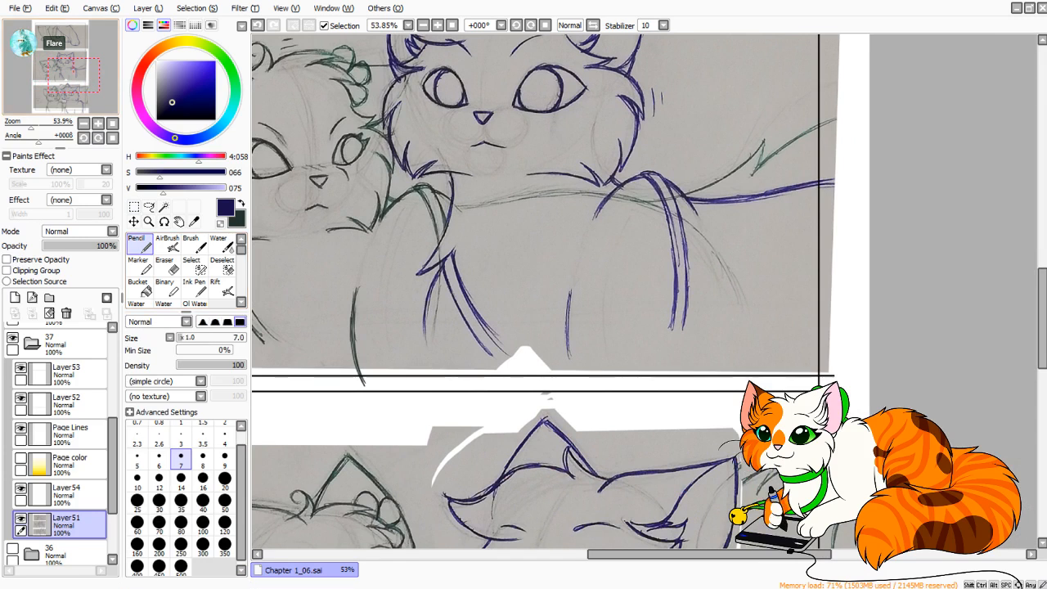
pyautogui.scroll(1, 536, 286)
pyautogui.moveTo(570, 328); pyautogui.dragTo(576, 421)
pyautogui.moveTo(569, 360); pyautogui.dragTo(577, 423)
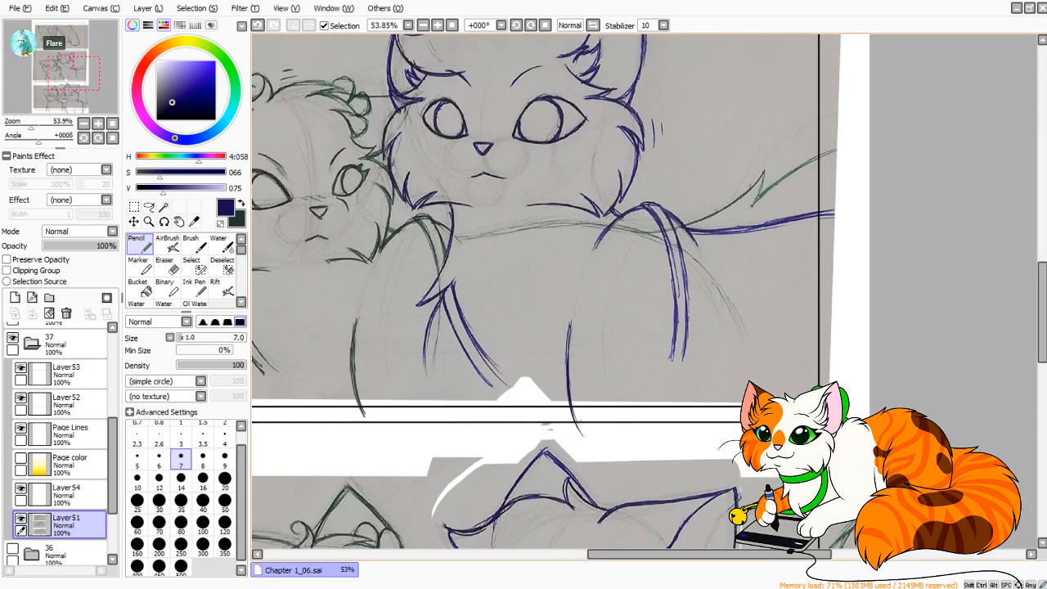
pyautogui.hotkey('ctrl', 'z')
pyautogui.moveTo(571, 327); pyautogui.dragTo(576, 416)
pyautogui.moveTo(570, 334); pyautogui.dragTo(569, 355)
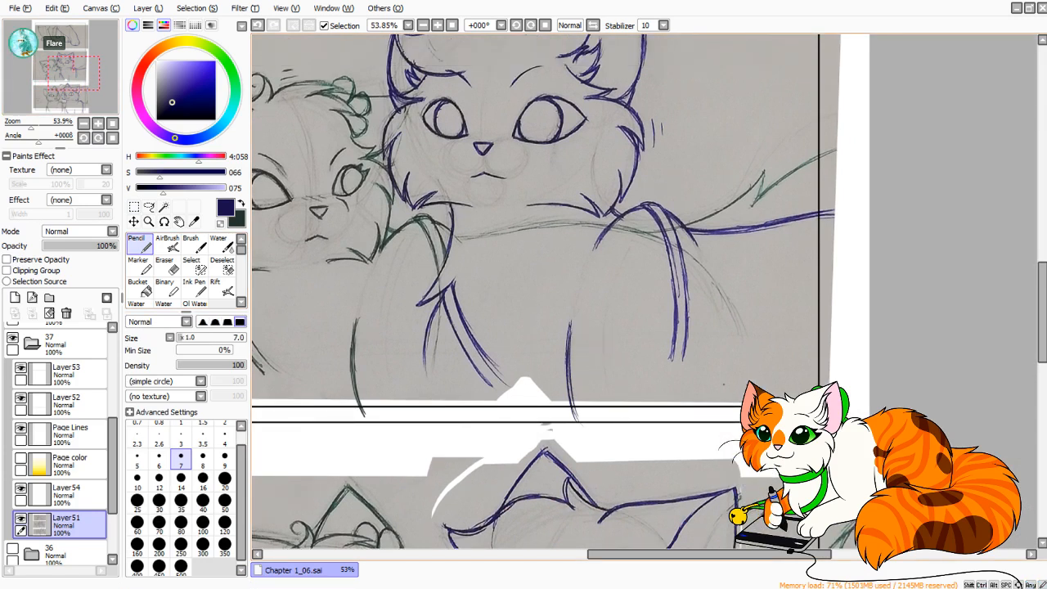
# Draw a short vertical line below and right of the blue cat's hanging strap, down across the middle panel's lower edge.
pyautogui.moveTo(707, 358); pyautogui.dragTo(704, 430)
pyautogui.hotkey('ctrl', 'z')
pyautogui.hotkey('ctrl', 'z')
pyautogui.moveTo(706, 358); pyautogui.dragTo(709, 432)
pyautogui.hotkey('ctrl', 'z')
# Extend the blue cat's outer chest line down toward the middle panel's lower edge.
pyautogui.hotkey('ctrl', 'z')
pyautogui.moveTo(707, 356)
pyautogui.mouseDown()
pyautogui.moveTo(706, 421)
pyautogui.moveTo(706, 384)
pyautogui.mouseUp()
pyautogui.hotkey('ctrl', 'z')
pyautogui.hotkey('ctrl', 'z')
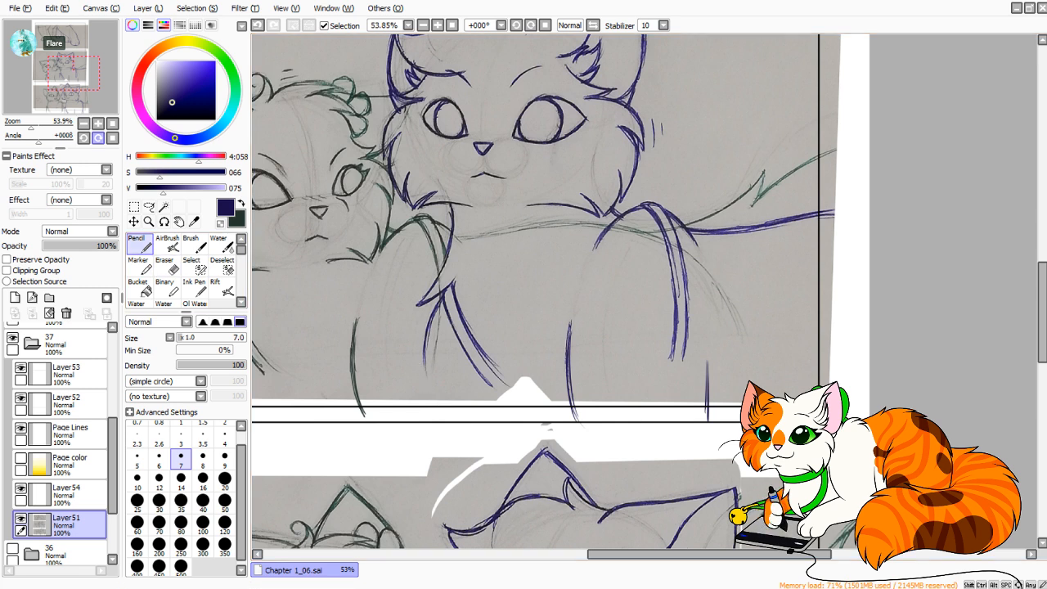
pyautogui.press('pageup')
pyautogui.press('pageup')
pyautogui.moveTo(287, 353); pyautogui.dragTo(534, 247)
pyautogui.moveTo(541, 204)
pyautogui.mouseDown()
pyautogui.moveTo(509, 346)
pyautogui.moveTo(523, 379)
pyautogui.moveTo(517, 306)
pyautogui.mouseUp()
pyautogui.hotkey('ctrl', 'z')
pyautogui.hotkey('ctrl', 'z')
pyautogui.moveTo(520, 261); pyautogui.dragTo(531, 367)
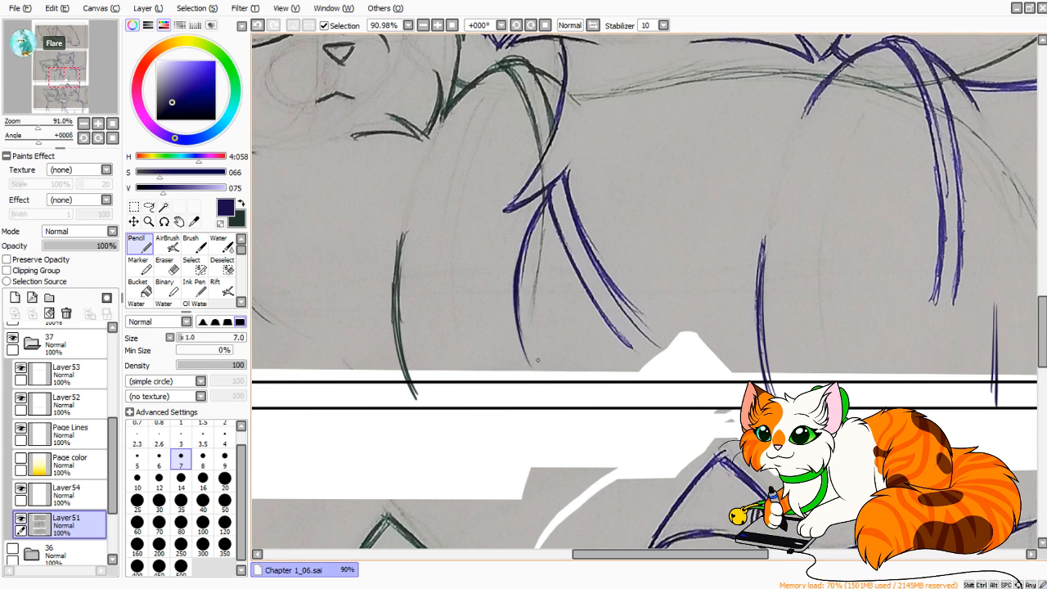
# Try ending the blue cat's chest line in a pointed fur tuft over the middle panel's lower edge.
pyautogui.moveTo(515, 286); pyautogui.dragTo(546, 400)
pyautogui.moveTo(548, 325); pyautogui.dragTo(544, 399)
pyautogui.moveTo(558, 305)
pyautogui.mouseDown()
pyautogui.moveTo(578, 405)
pyautogui.moveTo(588, 407)
pyautogui.mouseUp()
pyautogui.moveTo(549, 329); pyautogui.dragTo(591, 407)
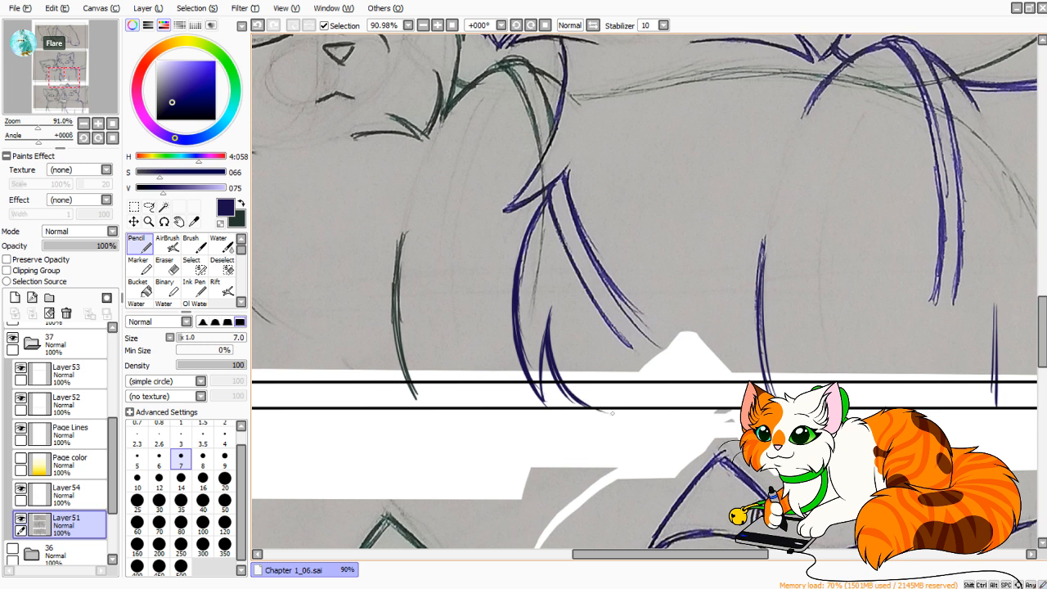
pyautogui.hotkey('ctrl', 'z')
pyautogui.hotkey('ctrl', 'z')
pyautogui.hotkey('ctrl', 'z')
pyautogui.hotkey('ctrl', 'z')
pyautogui.hotkey('ctrl', 'z')
pyautogui.hotkey('ctrl', 'z')
pyautogui.hotkey('ctrl', 'z')
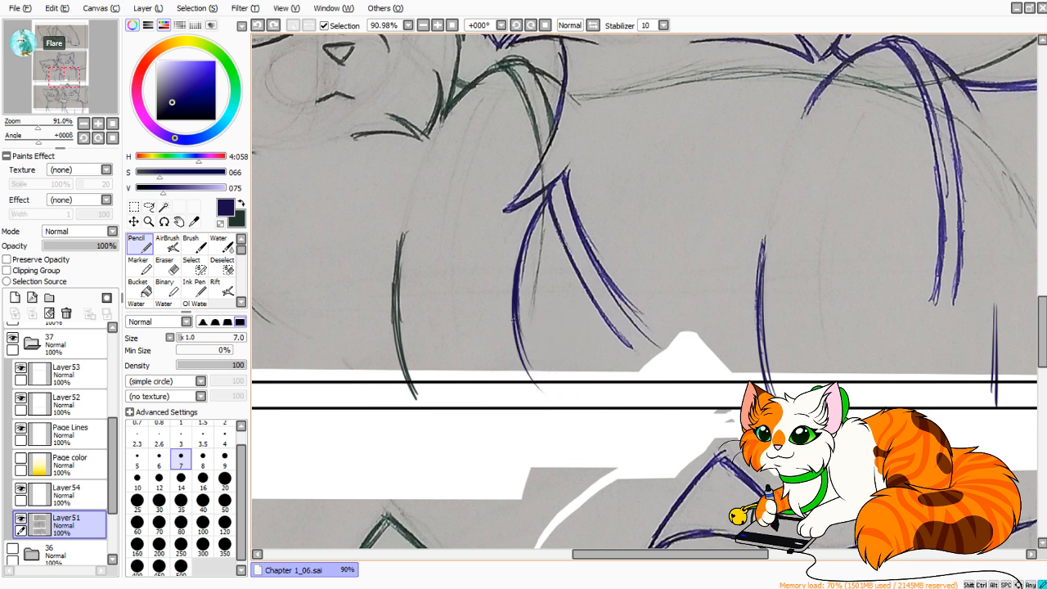
# Add pointed fur tufts below the blue cat's chest line across the panel's lower edge, and lengthen the upper line of the chest strap.
pyautogui.moveTo(516, 329); pyautogui.dragTo(533, 379)
pyautogui.moveTo(518, 321); pyautogui.dragTo(537, 383)
pyautogui.moveTo(535, 381); pyautogui.dragTo(547, 306)
pyautogui.moveTo(534, 353)
pyautogui.mouseDown()
pyautogui.moveTo(549, 304)
pyautogui.moveTo(539, 380)
pyautogui.mouseUp()
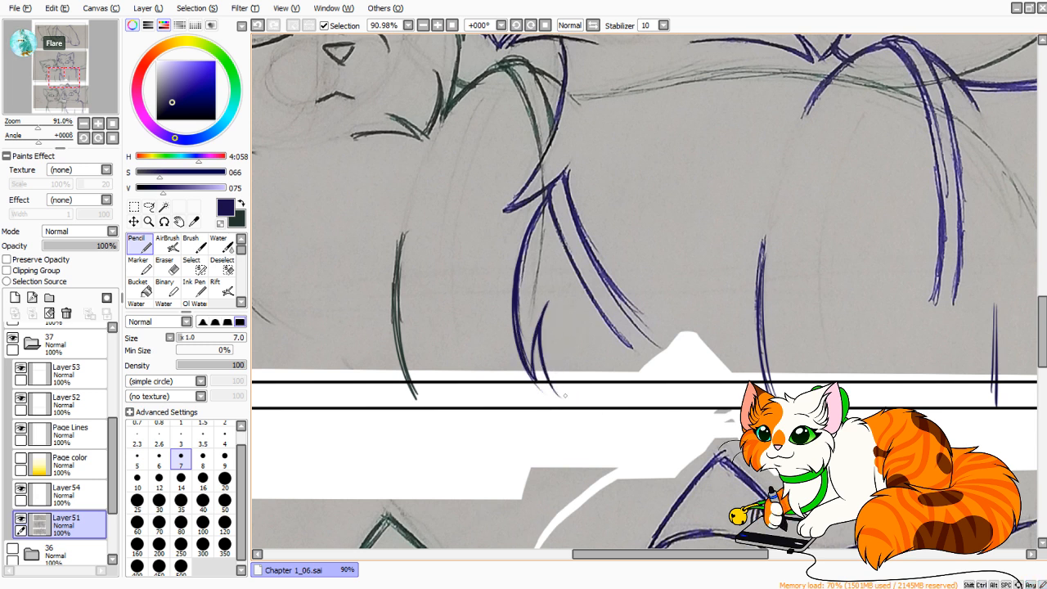
pyautogui.moveTo(547, 308); pyautogui.dragTo(577, 406)
pyautogui.hotkey('ctrl', 'z')
pyautogui.hotkey('ctrl', 'z')
pyautogui.moveTo(548, 305)
pyautogui.mouseDown()
pyautogui.moveTo(568, 401)
pyautogui.moveTo(551, 303)
pyautogui.moveTo(584, 407)
pyautogui.mouseUp()
pyautogui.moveTo(572, 337)
pyautogui.mouseDown()
pyautogui.moveTo(586, 411)
pyautogui.moveTo(613, 407)
pyautogui.mouseUp()
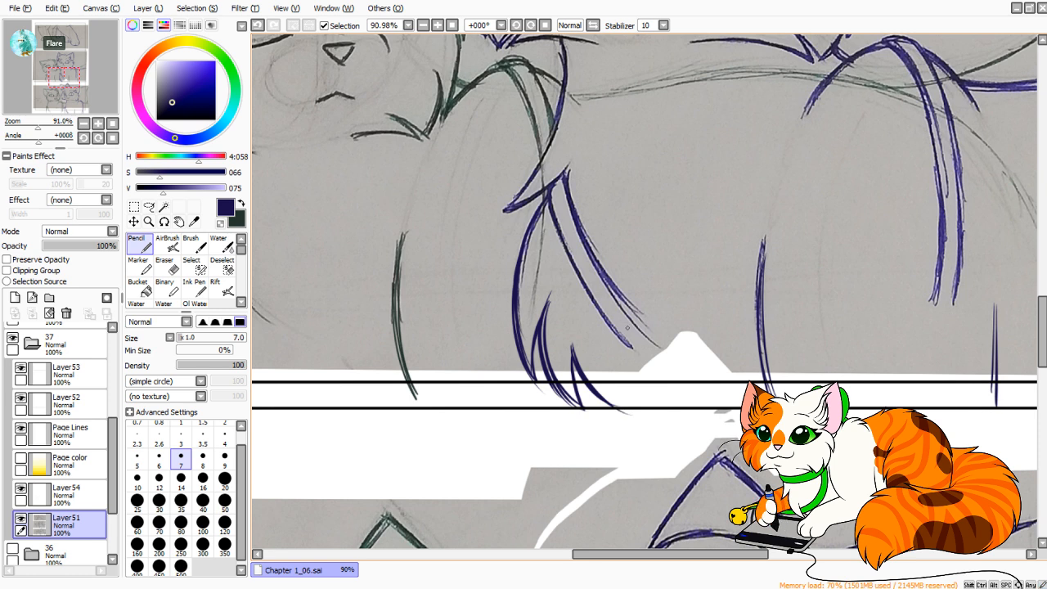
pyautogui.moveTo(601, 265); pyautogui.dragTo(718, 389)
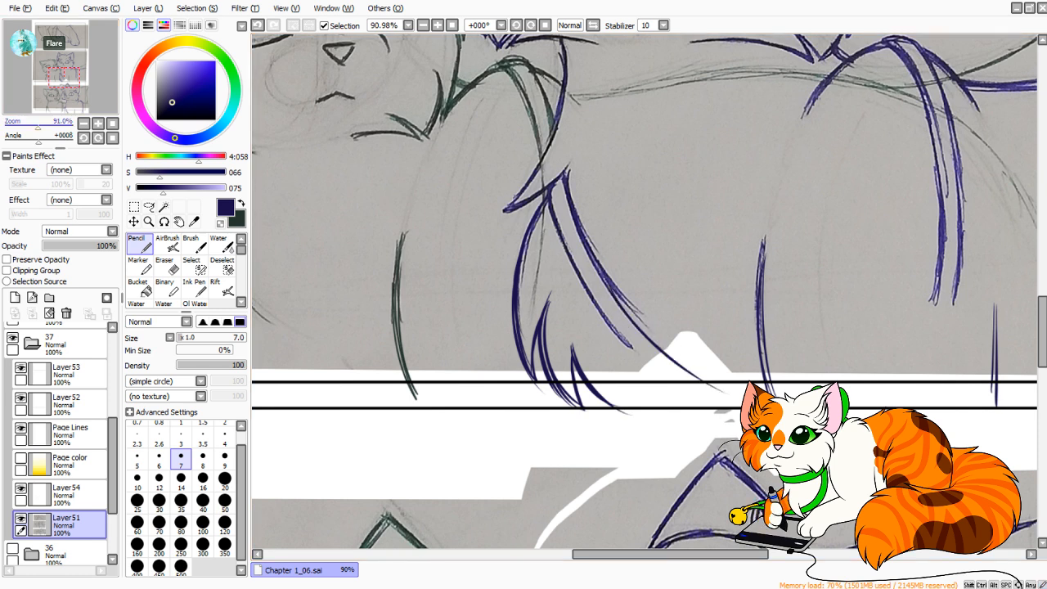
# Hide folder 37 and examine the finished cats and strap on page 36 as a reference.
pyautogui.click(24, 125)
pyautogui.click(12, 550)
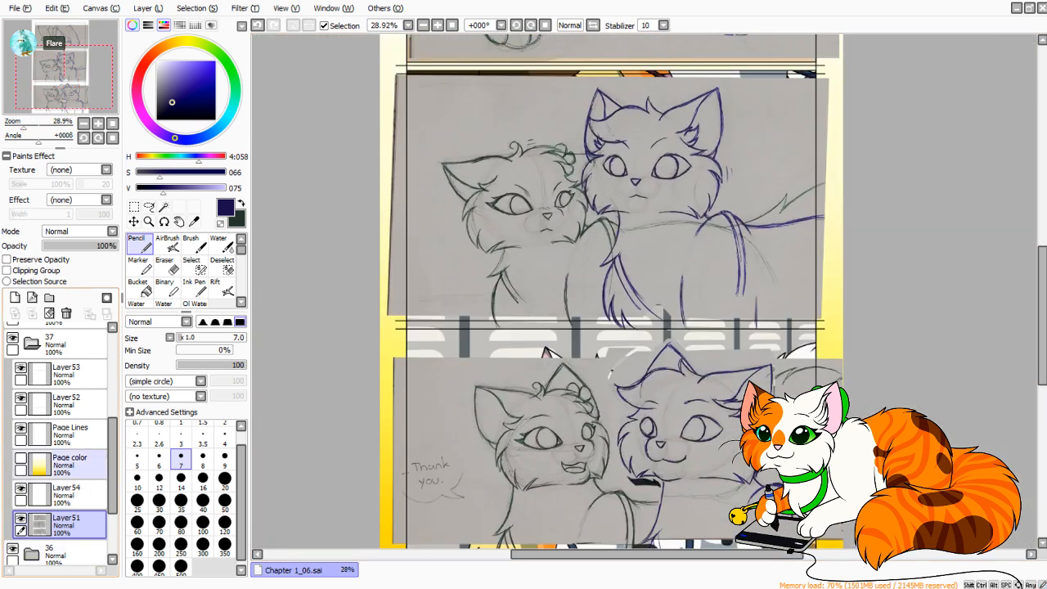
pyautogui.click(12, 338)
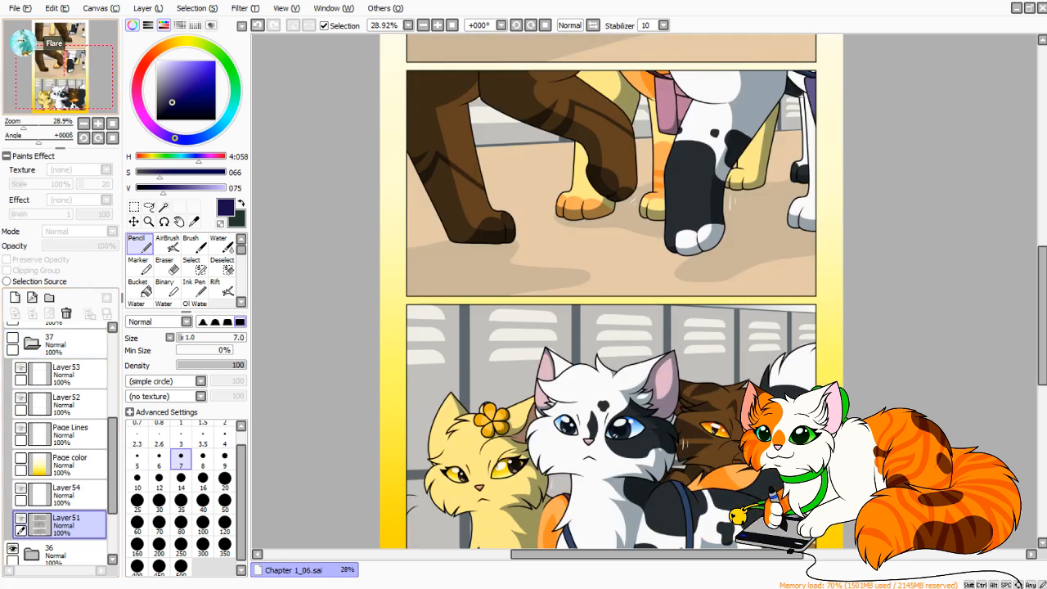
pyautogui.moveTo(65, 85)
pyautogui.mouseDown()
pyautogui.moveTo(67, 101)
pyautogui.moveTo(65, 85)
pyautogui.mouseUp()
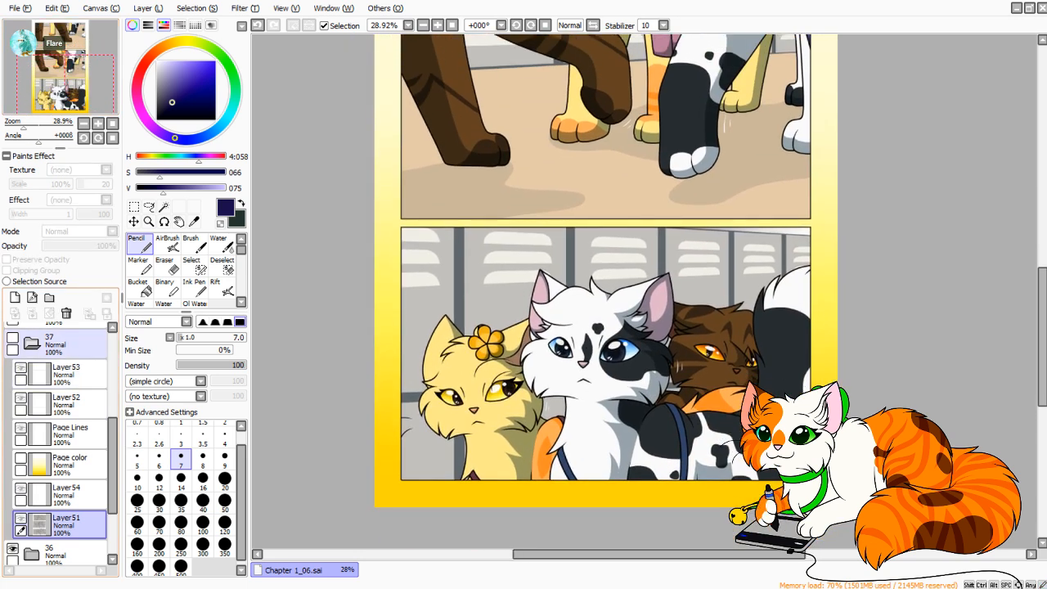
pyautogui.click(12, 549)
# Examine the finished artwork of pages 35 and 34 for the strap and bag design, and show folder 37 again.
pyautogui.scroll(-3, 57, 442)
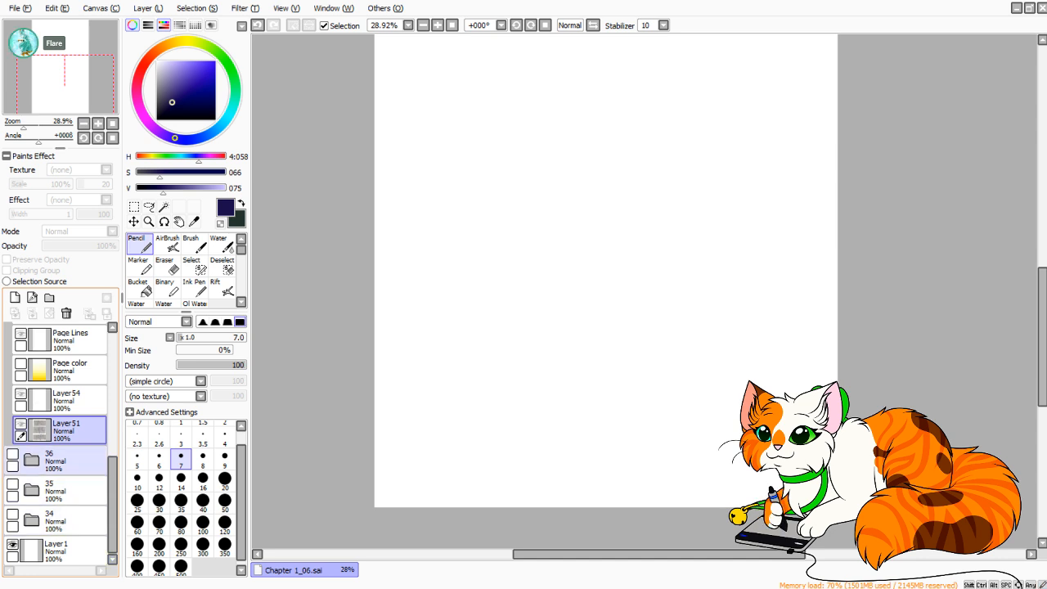
pyautogui.click(12, 484)
pyautogui.moveTo(65, 85); pyautogui.dragTo(63, 59)
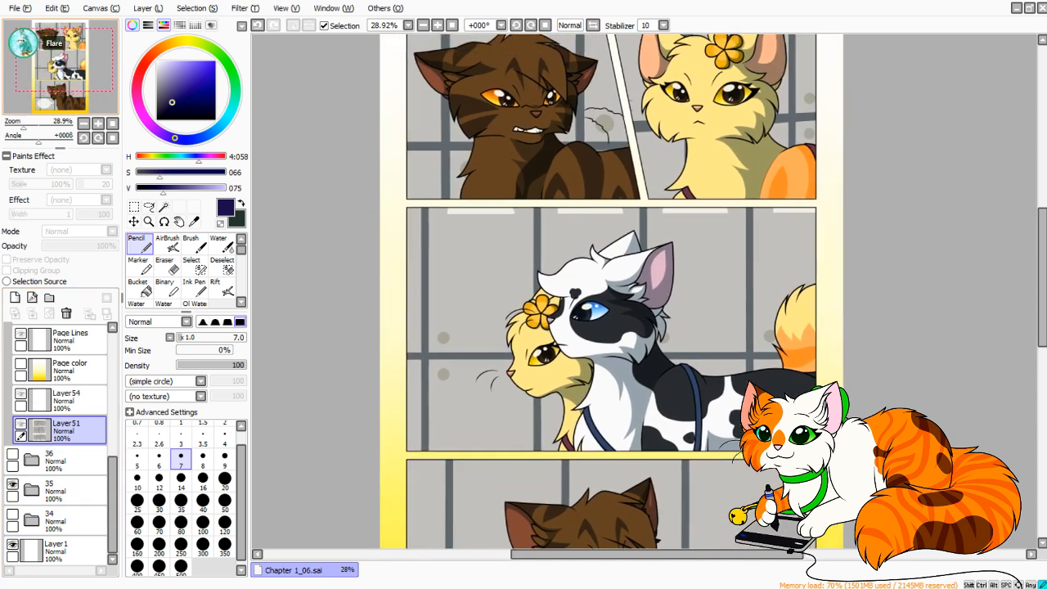
pyautogui.click(13, 485)
pyautogui.click(12, 514)
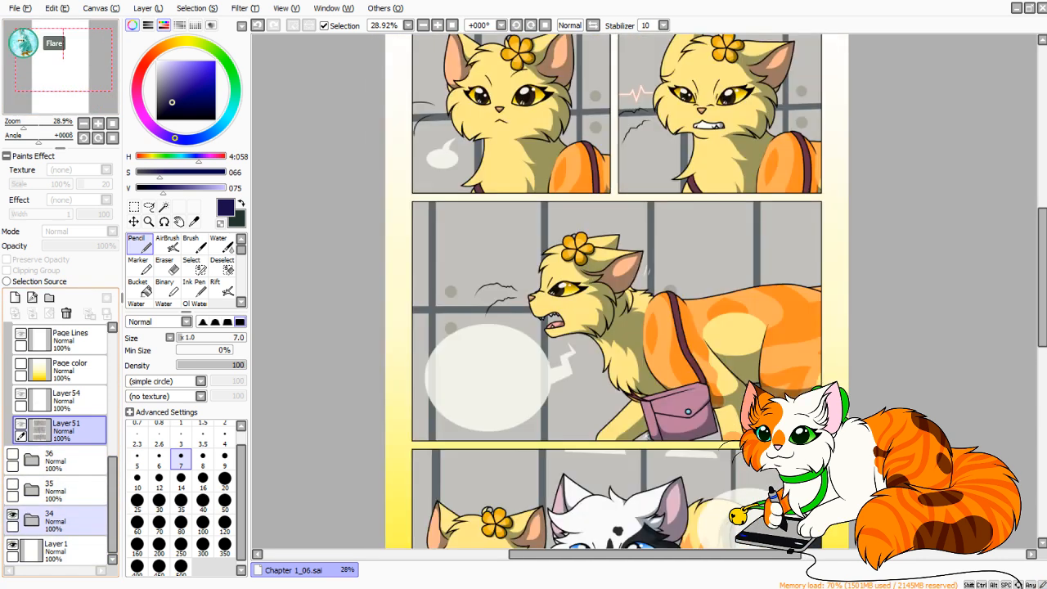
pyautogui.moveTo(63, 62); pyautogui.dragTo(63, 79)
pyautogui.click(12, 515)
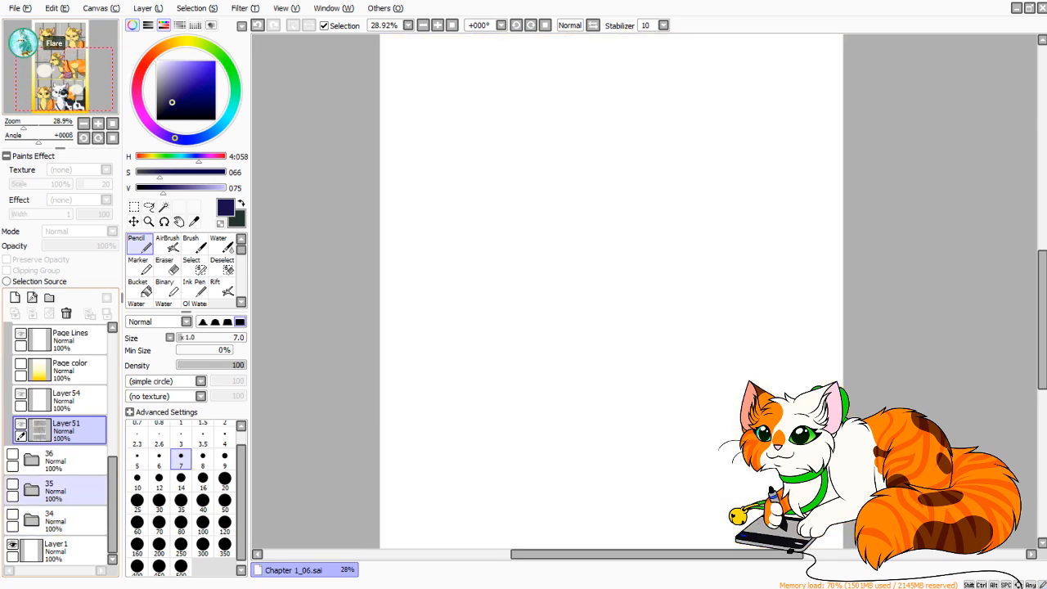
pyautogui.moveTo(112, 501); pyautogui.dragTo(112, 456)
pyautogui.click(12, 354)
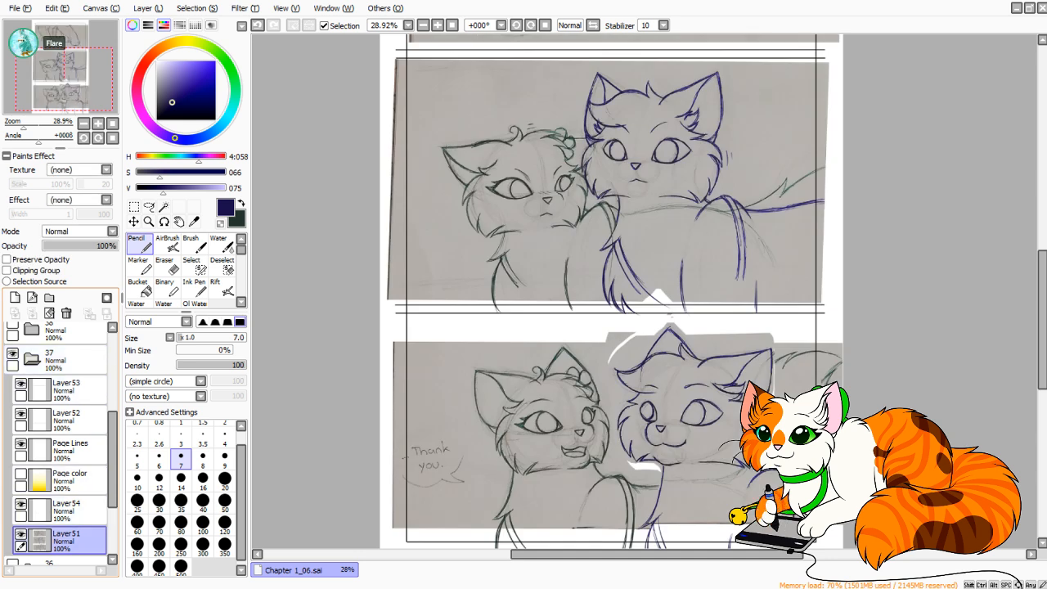
# Sketch the blue cat's bag beneath the straps, with a slanted top edge, a short vertical side and a lower flap line.
pyautogui.moveTo(64, 80); pyautogui.dragTo(70, 81)
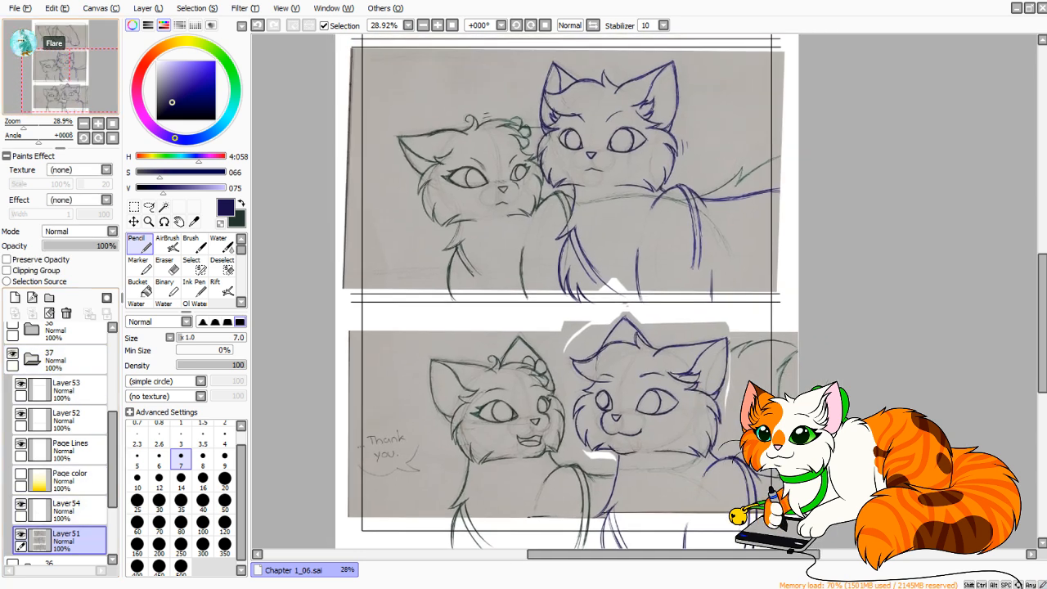
pyautogui.moveTo(23, 125); pyautogui.dragTo(36, 126)
pyautogui.moveTo(564, 287)
pyautogui.mouseDown()
pyautogui.moveTo(435, 351)
pyautogui.moveTo(610, 311)
pyautogui.mouseUp()
pyautogui.moveTo(433, 358)
pyautogui.mouseDown()
pyautogui.moveTo(634, 307)
pyautogui.moveTo(592, 322)
pyautogui.moveTo(649, 306)
pyautogui.moveTo(689, 318)
pyautogui.moveTo(681, 314)
pyautogui.mouseUp()
pyautogui.hotkey('ctrl', 'z')
pyautogui.hotkey('ctrl', 'z')
pyautogui.moveTo(685, 317)
pyautogui.mouseDown()
pyautogui.moveTo(697, 321)
pyautogui.moveTo(697, 383)
pyautogui.mouseUp()
pyautogui.hotkey('ctrl', 'z')
pyautogui.hotkey('ctrl', 'z')
pyautogui.moveTo(698, 323); pyautogui.dragTo(702, 383)
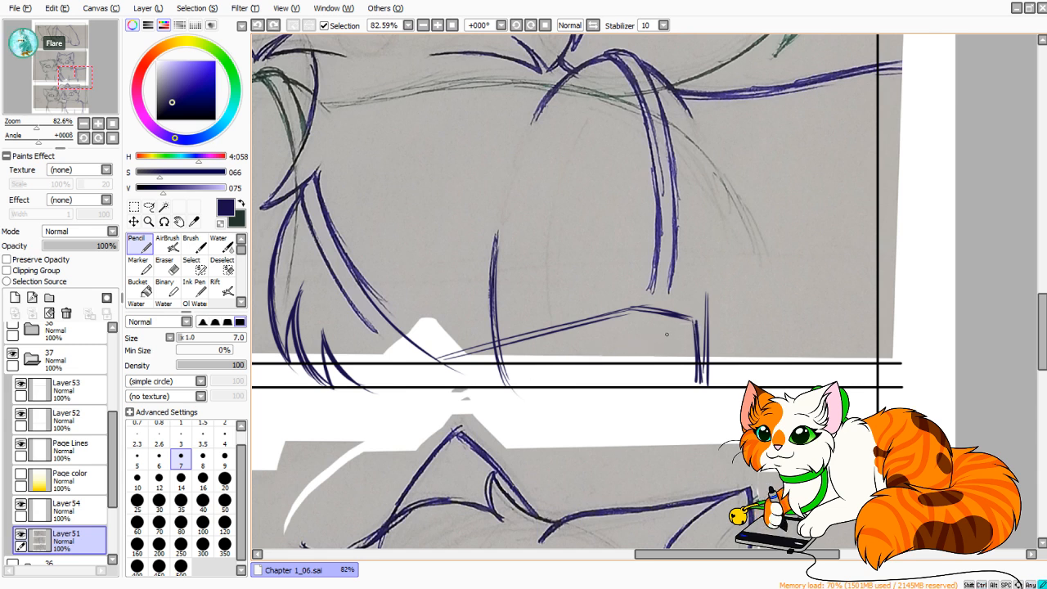
pyautogui.moveTo(667, 334); pyautogui.dragTo(528, 373)
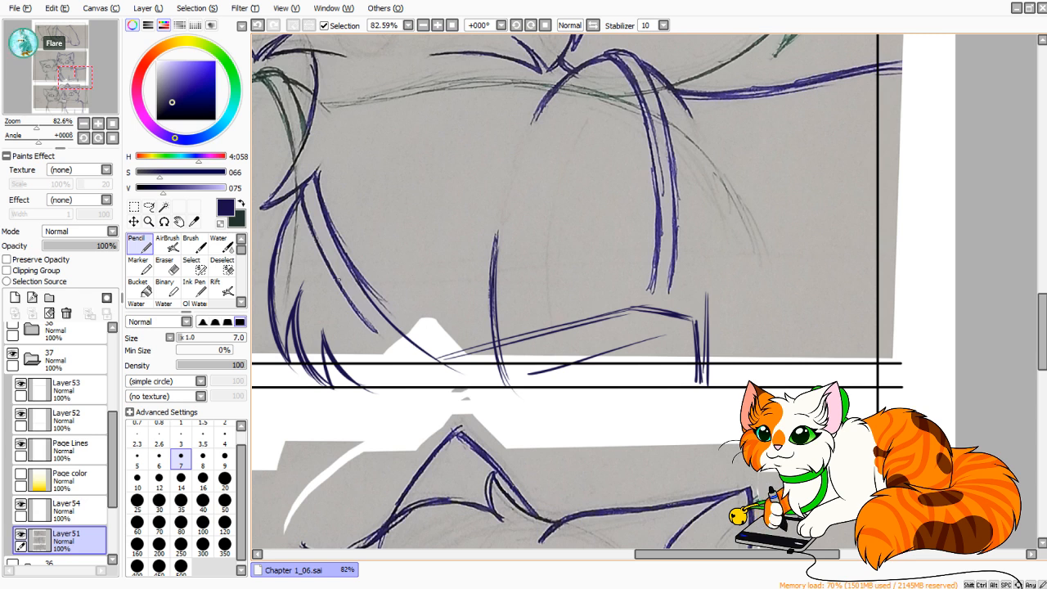
# Extend the blue cat's chest strap lines down to the bag's near corner at the panel's lower edge.
pyautogui.moveTo(344, 291)
pyautogui.mouseDown()
pyautogui.moveTo(458, 385)
pyautogui.moveTo(419, 368)
pyautogui.moveTo(464, 380)
pyautogui.moveTo(445, 372)
pyautogui.mouseUp()
pyautogui.hotkey('ctrl', 'z')
pyautogui.hotkey('ctrl', 'z')
pyautogui.hotkey('ctrl', 'z')
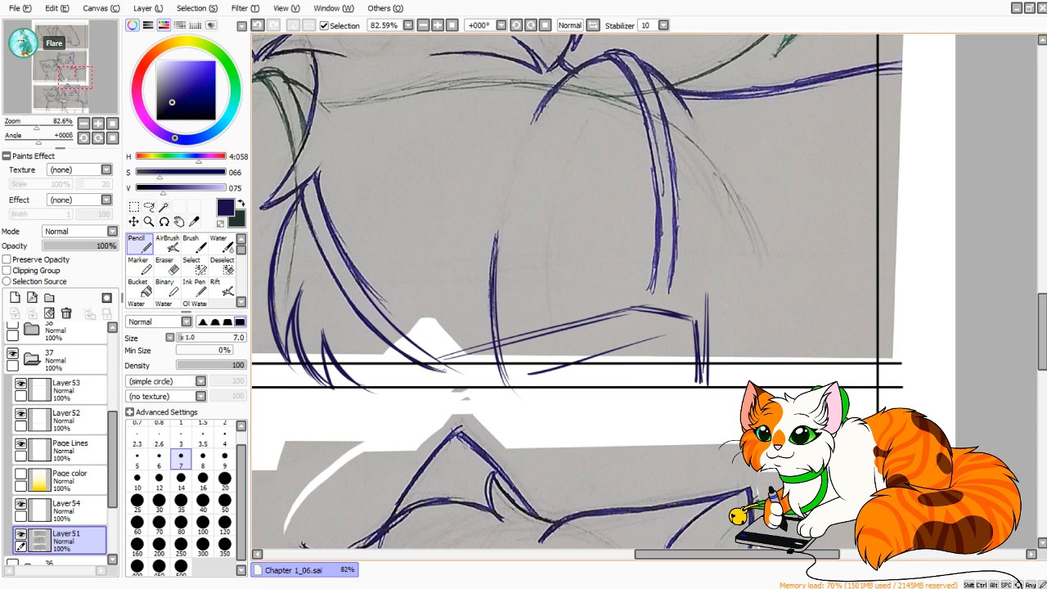
pyautogui.moveTo(367, 296)
pyautogui.mouseDown()
pyautogui.moveTo(481, 373)
pyautogui.moveTo(522, 386)
pyautogui.mouseUp()
pyautogui.hotkey('ctrl', 'z')
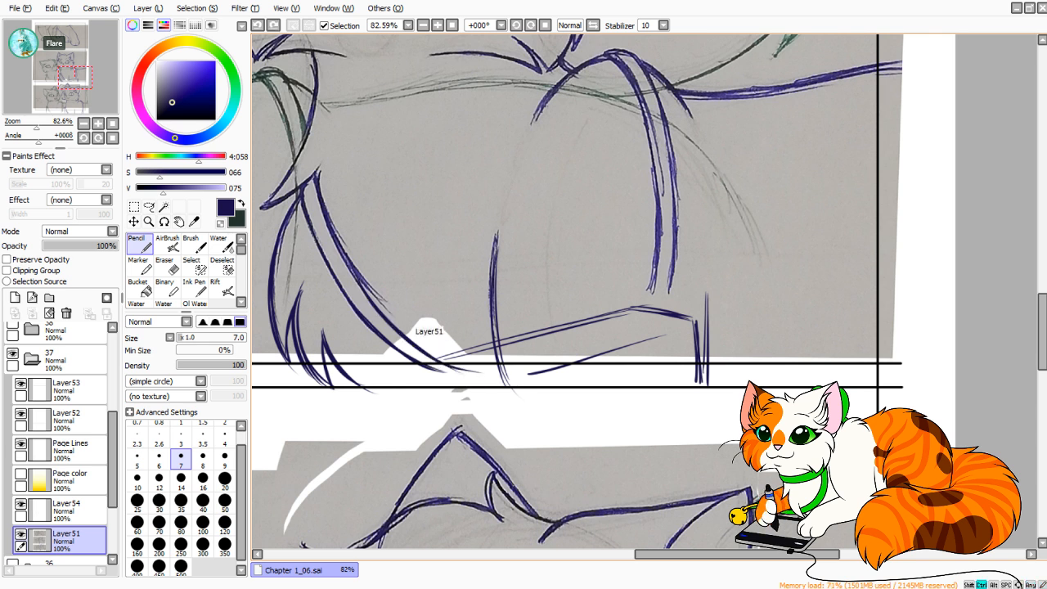
pyautogui.moveTo(432, 360); pyautogui.dragTo(506, 381)
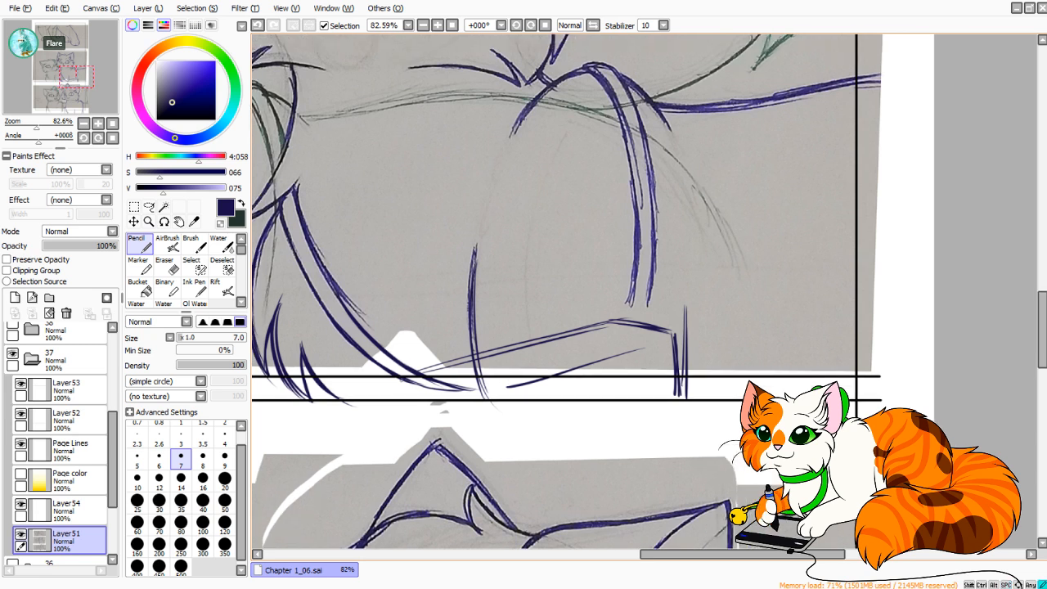
pyautogui.hotkey('ctrl', 'z')
# Darken the slanted top edge of the blue cat's bag with repeated strokes.
pyautogui.moveTo(420, 374); pyautogui.dragTo(570, 339)
pyautogui.hotkey('ctrl', 'z')
pyautogui.moveTo(419, 377); pyautogui.dragTo(582, 331)
pyautogui.moveTo(503, 350); pyautogui.dragTo(627, 319)
# Extend the inner line of the blue cat's hanging strap down to the bag's top edge and darken it along its length.
pyautogui.moveTo(612, 280); pyautogui.dragTo(600, 326)
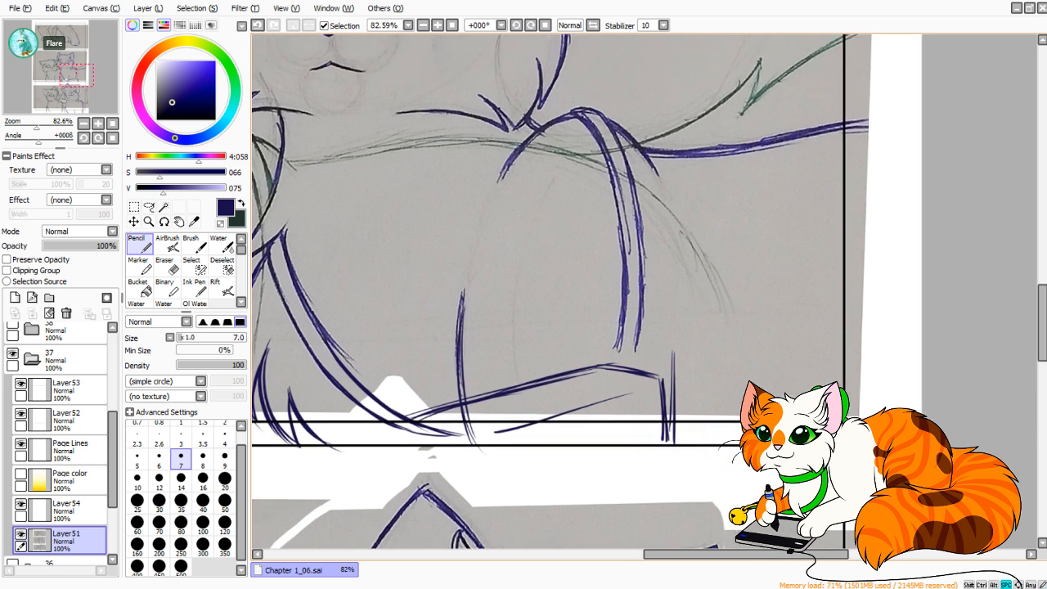
pyautogui.moveTo(617, 369); pyautogui.dragTo(624, 303)
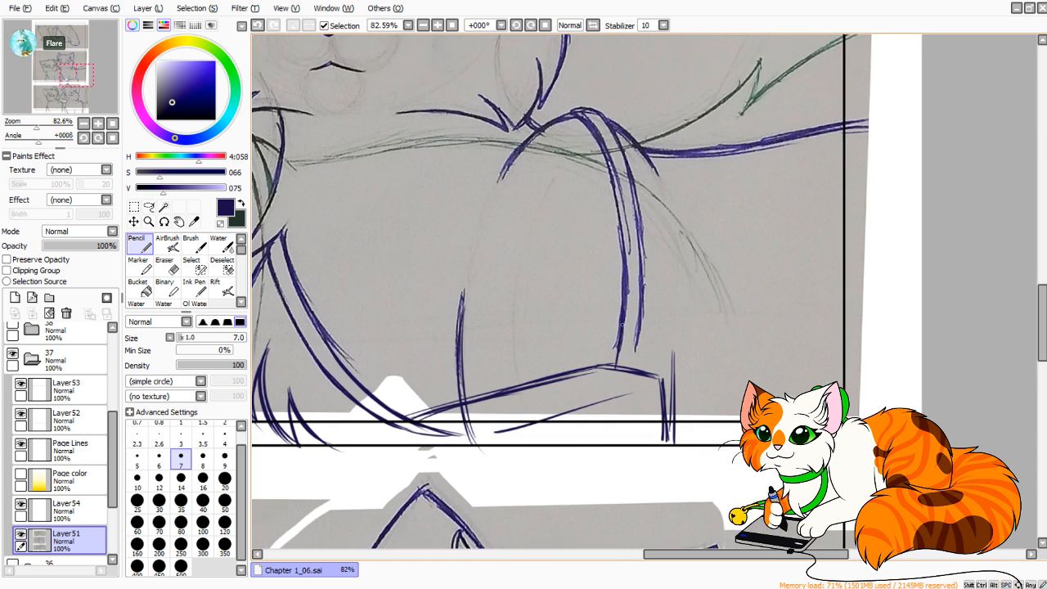
pyautogui.hotkey('ctrl', 'z')
pyautogui.moveTo(618, 370); pyautogui.dragTo(624, 237)
pyautogui.moveTo(630, 185); pyautogui.dragTo(618, 348)
pyautogui.moveTo(603, 150); pyautogui.dragTo(627, 260)
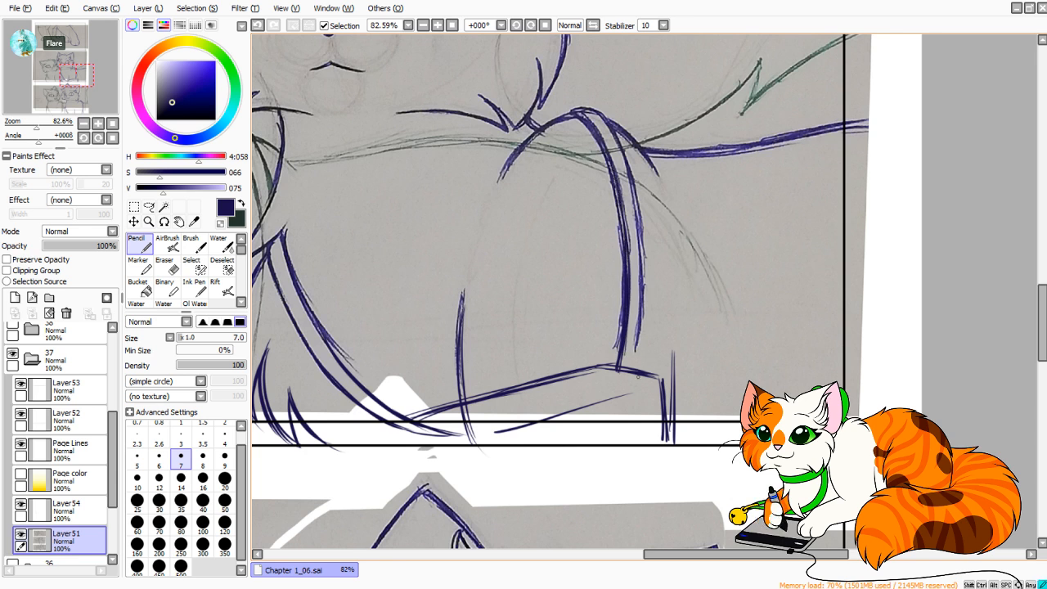
# Extend the outer line of the blue cat's hanging strap down to the bag's top edge, redoing the stroke.
pyautogui.moveTo(644, 331); pyautogui.dragTo(639, 369)
pyautogui.hotkey('ctrl', 'z')
pyautogui.hotkey('ctrl', 'z')
pyautogui.moveTo(644, 328); pyautogui.dragTo(638, 369)
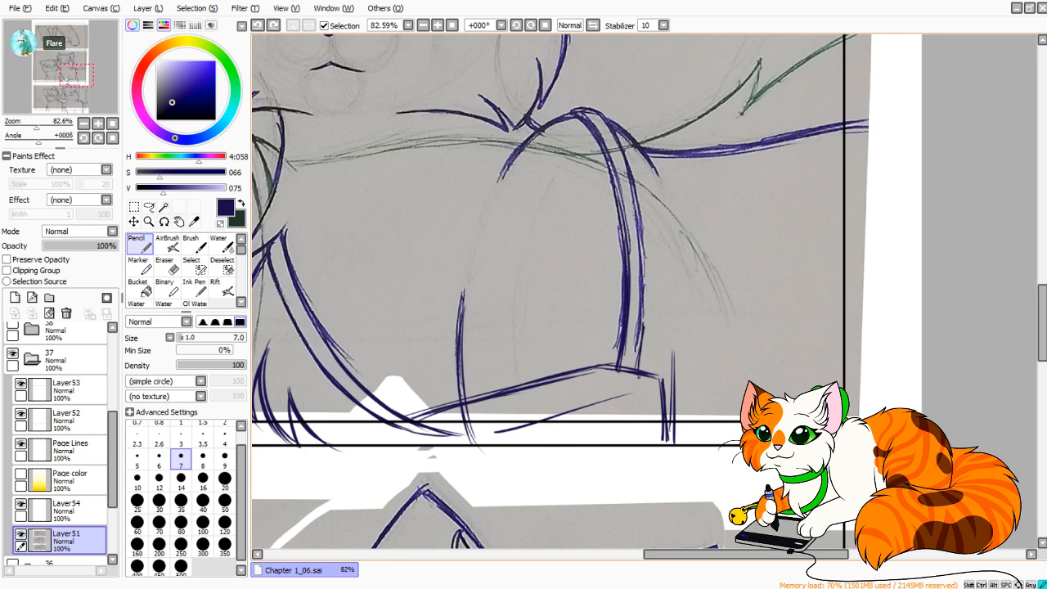
pyautogui.moveTo(648, 296); pyautogui.dragTo(640, 368)
pyautogui.hotkey('ctrl', 'z')
pyautogui.hotkey('ctrl', 'z')
pyautogui.moveTo(645, 316); pyautogui.dragTo(638, 371)
pyautogui.moveTo(648, 294); pyautogui.dragTo(639, 369)
pyautogui.hotkey('ctrl', 'z')
pyautogui.hotkey('ctrl', 'z')
# Darken the outer line of the blue cat's hanging strap from shoulder to bag and reinforce the lower end of the inner line.
pyautogui.moveTo(643, 242); pyautogui.dragTo(645, 324)
pyautogui.moveTo(643, 224); pyautogui.dragTo(645, 285)
pyautogui.moveTo(627, 162); pyautogui.dragTo(646, 278)
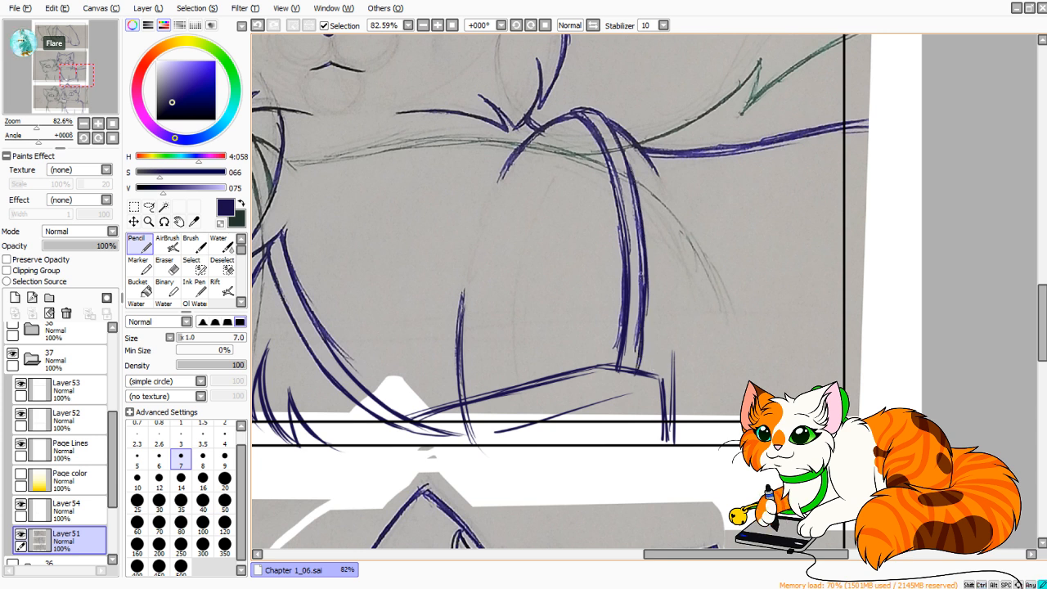
pyautogui.hotkey('ctrl', 'z')
pyautogui.hotkey('ctrl', 'z')
pyautogui.moveTo(622, 142)
pyautogui.mouseDown()
pyautogui.moveTo(640, 248)
pyautogui.moveTo(632, 160)
pyautogui.moveTo(644, 336)
pyautogui.mouseUp()
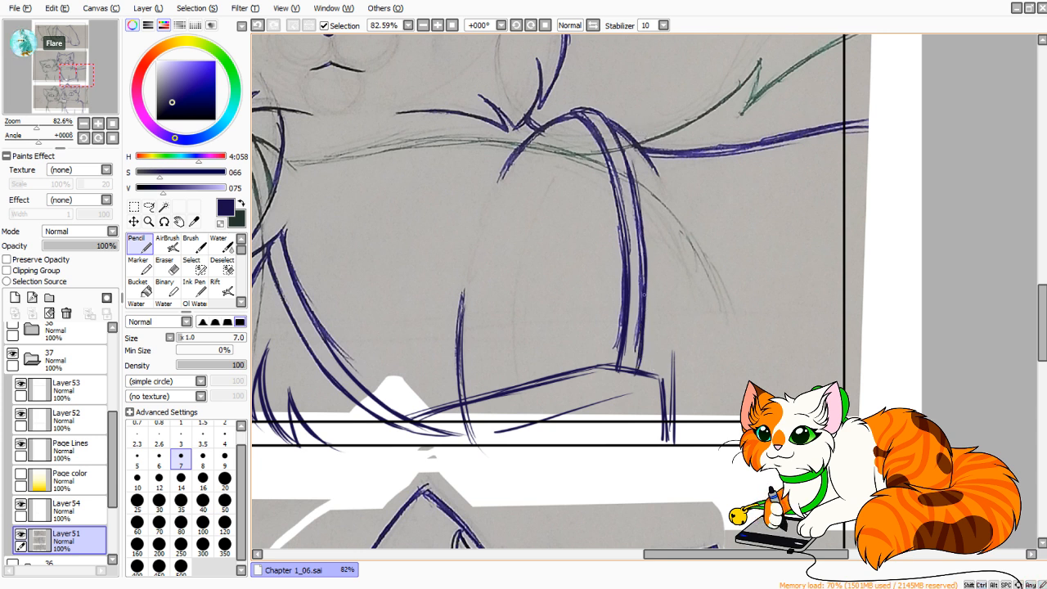
pyautogui.moveTo(647, 284); pyautogui.dragTo(640, 357)
pyautogui.moveTo(629, 320); pyautogui.dragTo(621, 370)
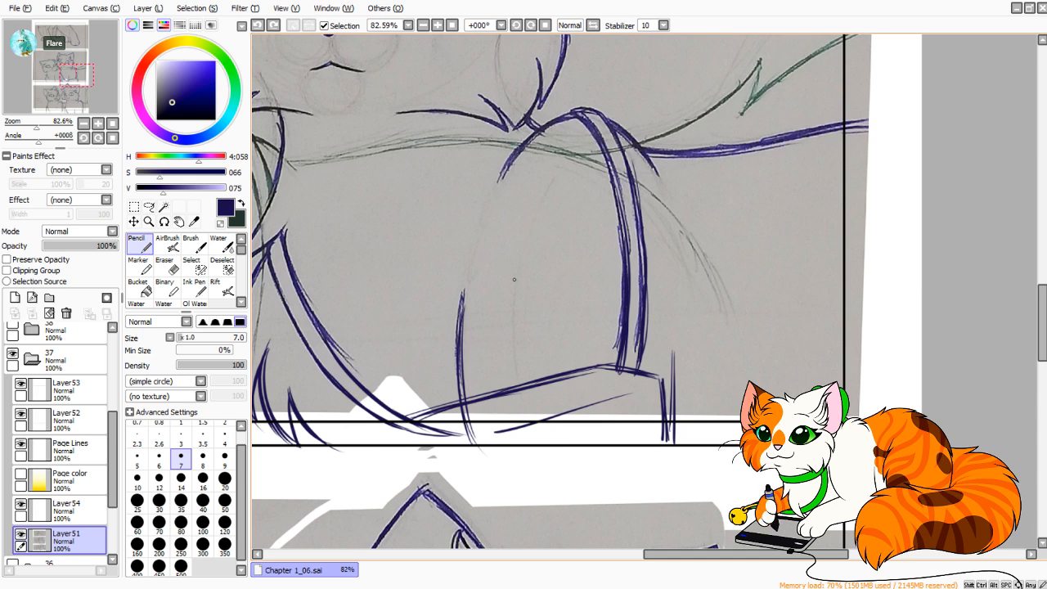
pyautogui.moveTo(514, 278)
pyautogui.mouseDown()
pyautogui.moveTo(540, 269)
pyautogui.moveTo(620, 296)
pyautogui.mouseUp()
pyautogui.hotkey('ctrl', 'z')
pyautogui.moveTo(705, 286)
pyautogui.mouseDown()
pyautogui.moveTo(757, 399)
pyautogui.moveTo(944, 483)
pyautogui.mouseUp()
pyautogui.moveTo(569, 222)
pyautogui.mouseDown()
pyautogui.moveTo(543, 327)
pyautogui.moveTo(757, 193)
pyautogui.mouseUp()
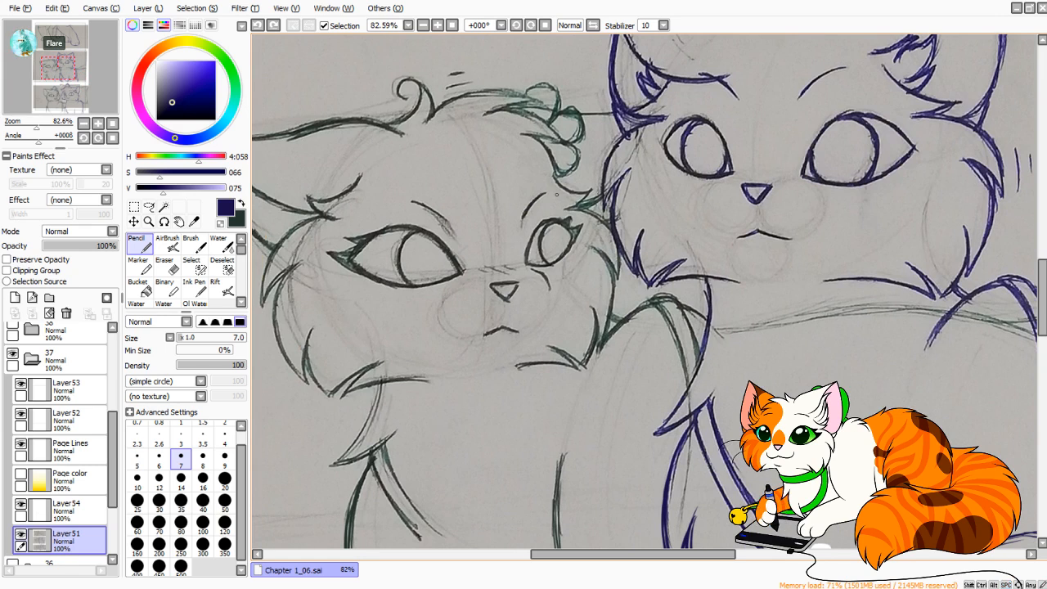
pyautogui.moveTo(561, 187); pyautogui.dragTo(469, 271)
pyautogui.moveTo(565, 207); pyautogui.dragTo(490, 283)
pyautogui.hotkey('ctrl', 'z')
pyautogui.hotkey('ctrl', 'z')
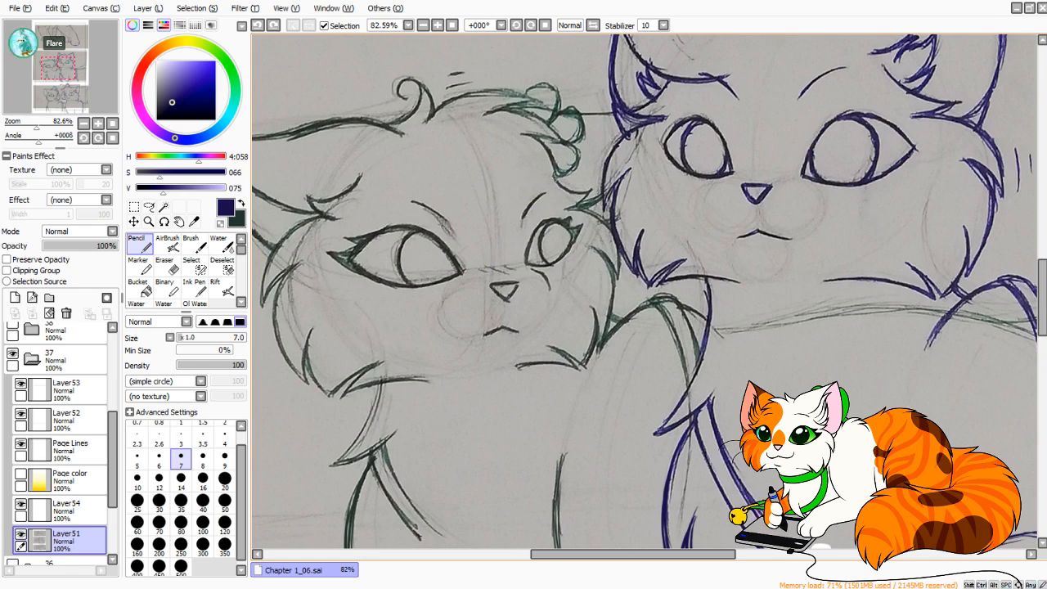
pyautogui.moveTo(557, 181); pyautogui.dragTo(442, 225)
pyautogui.hotkey('ctrl', 'z')
# Swap to the dark green colour and extend the upper line of the green cat's chest strap to the inner leg line's lower end.
pyautogui.moveTo(606, 303)
pyautogui.mouseDown()
pyautogui.moveTo(509, 256)
pyautogui.moveTo(599, 266)
pyautogui.moveTo(672, 159)
pyautogui.mouseUp()
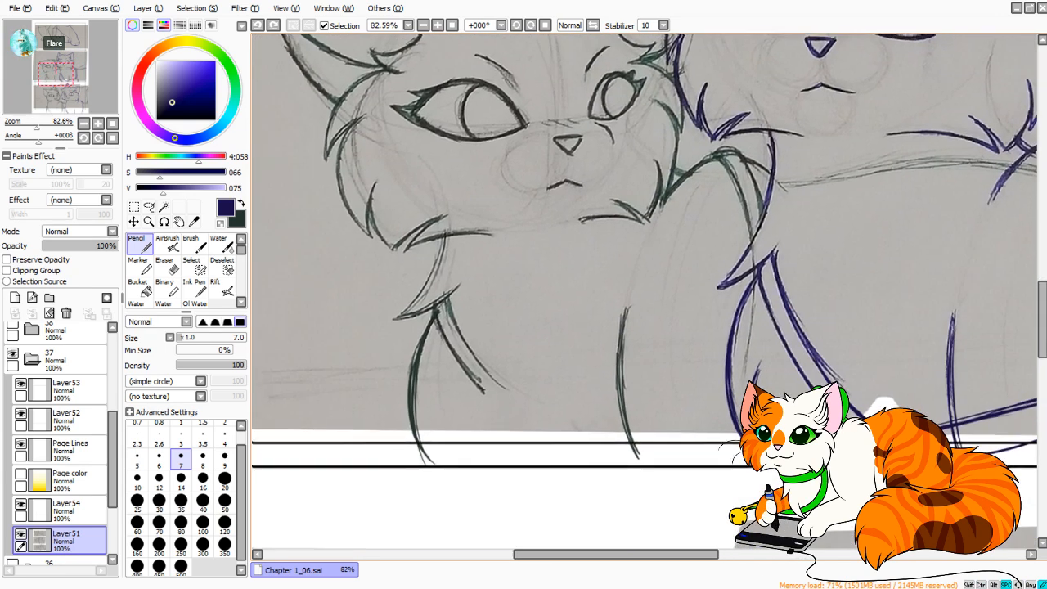
pyautogui.press('x')
pyautogui.moveTo(451, 311)
pyautogui.mouseDown()
pyautogui.moveTo(465, 353)
pyautogui.moveTo(536, 442)
pyautogui.moveTo(525, 401)
pyautogui.mouseUp()
pyautogui.hotkey('ctrl', 'z')
pyautogui.moveTo(469, 347); pyautogui.dragTo(579, 444)
pyautogui.hotkey('ctrl', 'z')
pyautogui.hotkey('ctrl', 'z')
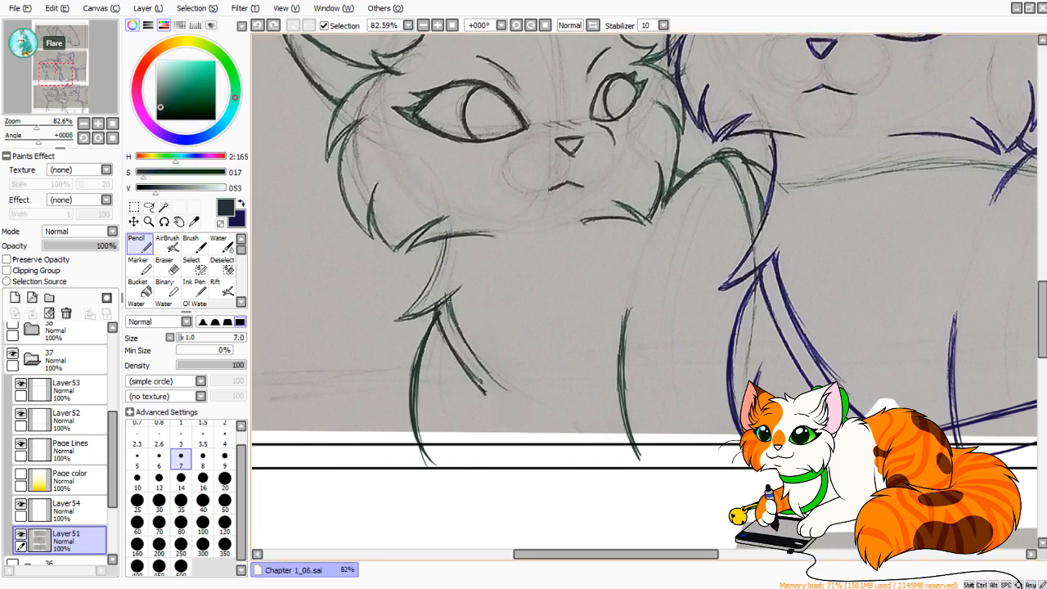
pyautogui.moveTo(449, 298); pyautogui.dragTo(550, 416)
pyautogui.moveTo(478, 355); pyautogui.dragTo(589, 448)
pyautogui.moveTo(494, 374); pyautogui.dragTo(592, 444)
pyautogui.moveTo(504, 394); pyautogui.dragTo(634, 460)
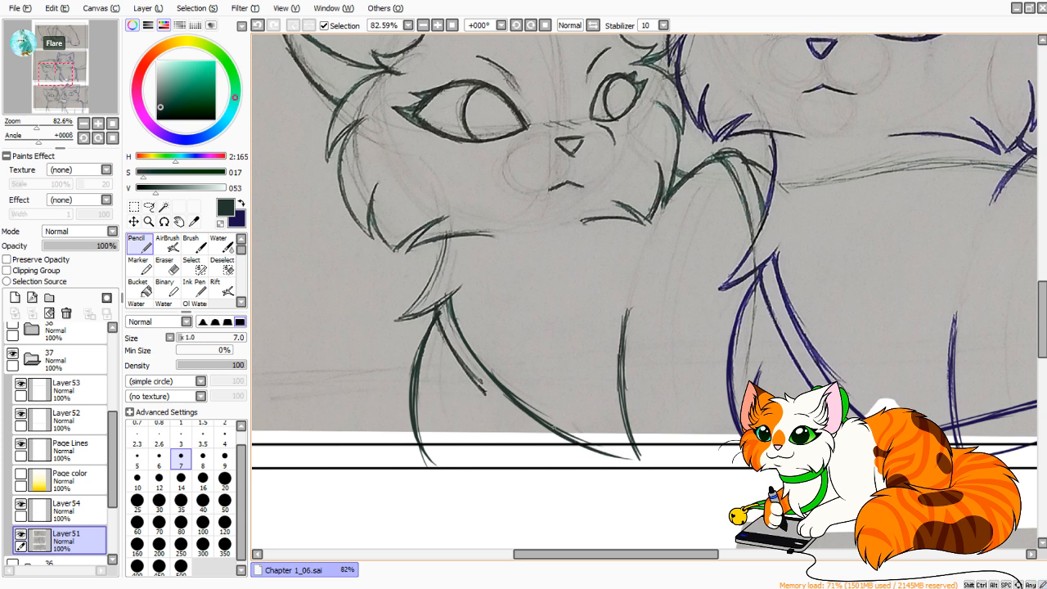
# Extend the lower line of the green cat's chest strap down across the leg to the panel's lower border and darken it.
pyautogui.moveTo(437, 317); pyautogui.dragTo(572, 452)
pyautogui.moveTo(440, 326); pyautogui.dragTo(586, 456)
pyautogui.moveTo(470, 378)
pyautogui.mouseDown()
pyautogui.moveTo(578, 458)
pyautogui.moveTo(626, 471)
pyautogui.mouseUp()
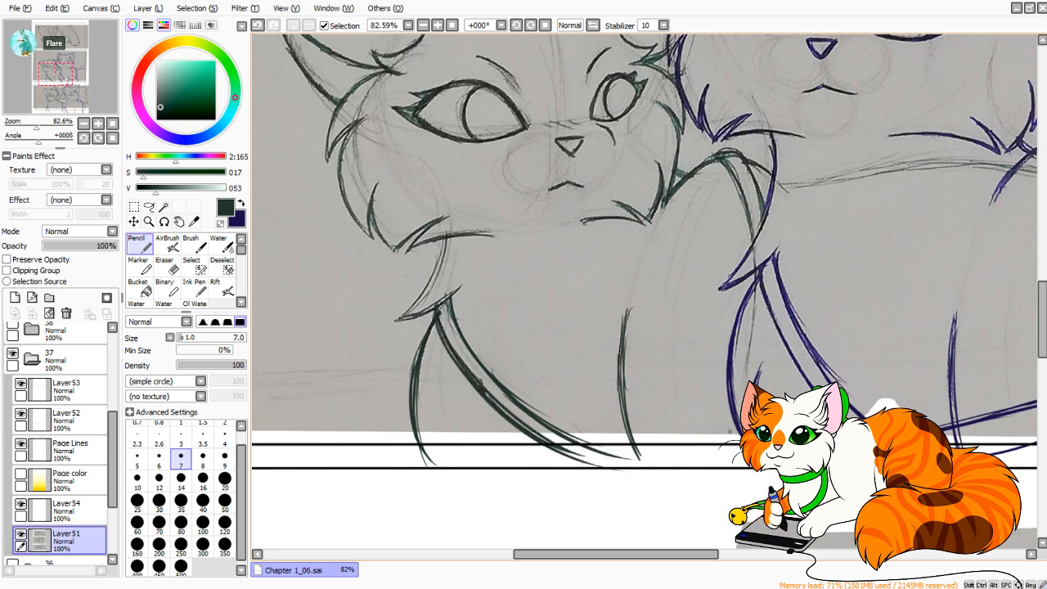
pyautogui.hotkey('ctrl', 'z')
# Darken both lines of the green cat's strap where it curves over the far shoulder toward the blue cat, redoing stray strokes.
pyautogui.moveTo(734, 172)
pyautogui.mouseDown()
pyautogui.moveTo(763, 254)
pyautogui.moveTo(738, 190)
pyautogui.moveTo(745, 230)
pyautogui.moveTo(741, 187)
pyautogui.moveTo(758, 233)
pyautogui.mouseUp()
pyautogui.hotkey('ctrl', 'z')
pyautogui.hotkey('ctrl', 'z')
pyautogui.moveTo(740, 188); pyautogui.dragTo(758, 237)
pyautogui.moveTo(749, 163); pyautogui.dragTo(765, 206)
pyautogui.hotkey('ctrl', 'z')
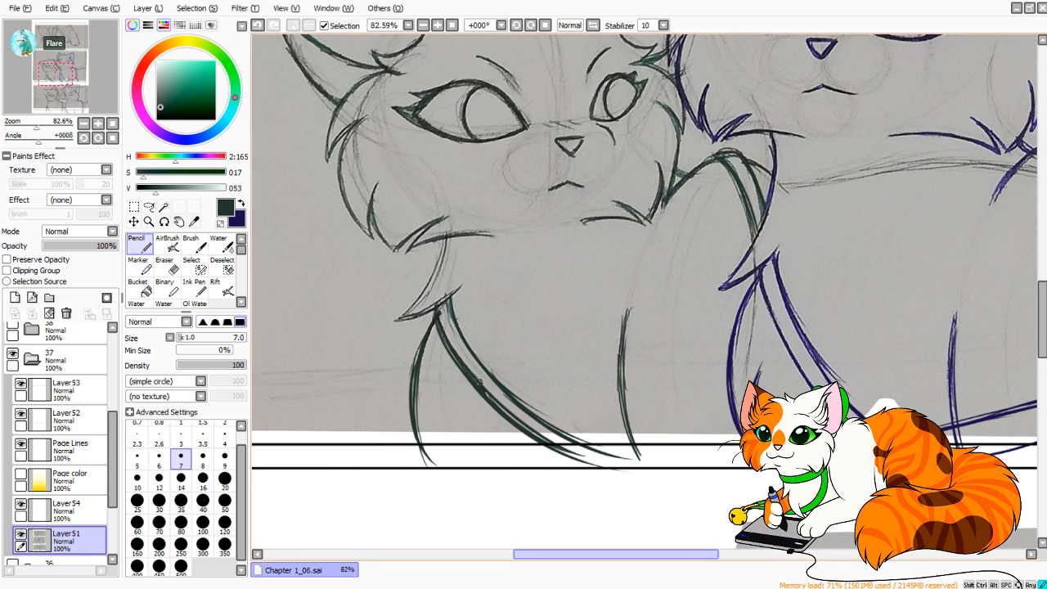
pyautogui.moveTo(799, 241); pyautogui.dragTo(733, 302)
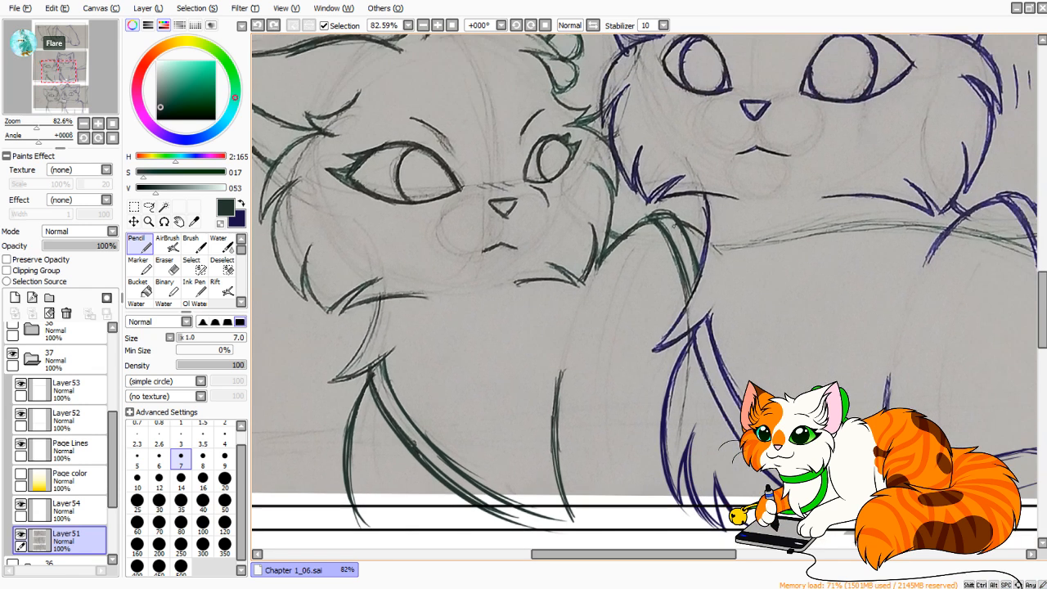
pyautogui.moveTo(651, 223); pyautogui.dragTo(684, 299)
pyautogui.hotkey('ctrl', 'z')
pyautogui.moveTo(692, 244); pyautogui.dragTo(703, 266)
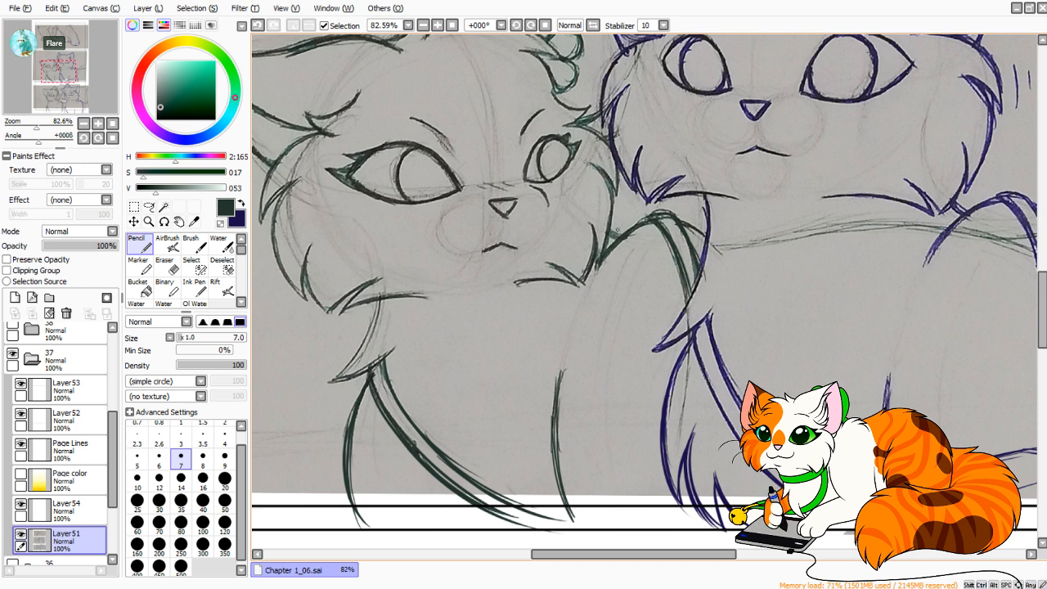
# Merge Layer53 down into Layer52 and reselect the sketch layer, Layer51.
pyautogui.moveTo(37, 126); pyautogui.dragTo(28, 126)
pyautogui.moveTo(61, 61); pyautogui.dragTo(62, 35)
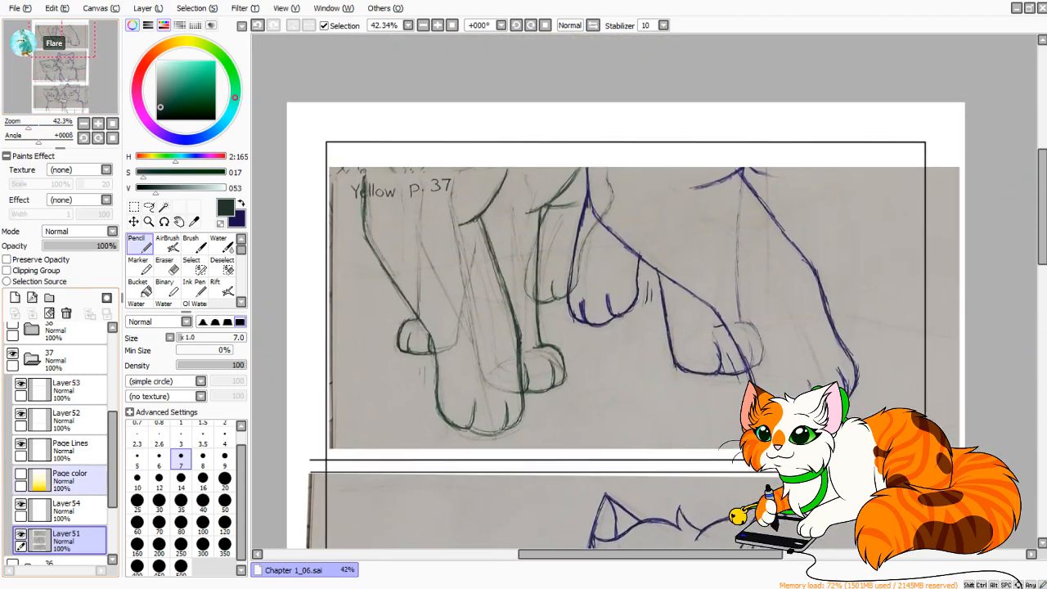
pyautogui.click(72, 390)
pyautogui.click(32, 314)
pyautogui.click(72, 510)
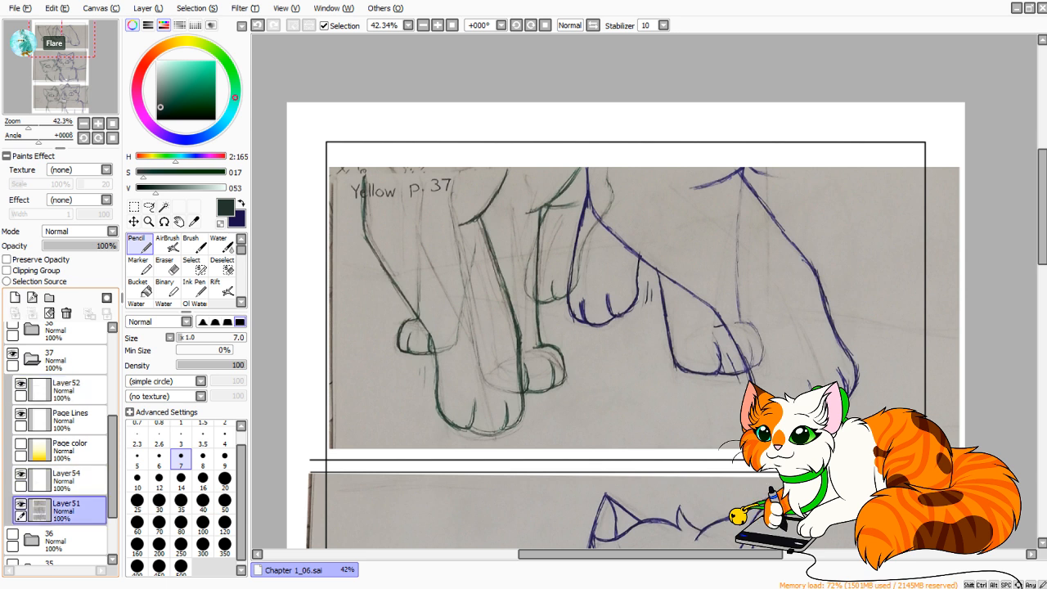
# Check the top panel's leg sketch in a mirrored view and restore the normal orientation.
pyautogui.moveTo(28, 126)
pyautogui.mouseDown()
pyautogui.moveTo(18, 126)
pyautogui.moveTo(30, 126)
pyautogui.mouseUp()
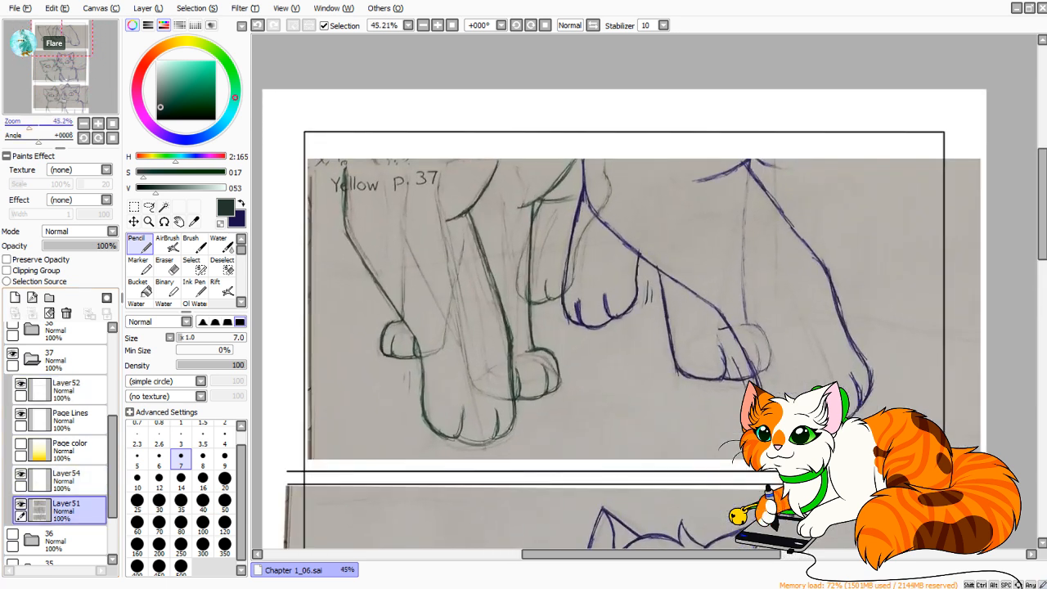
pyautogui.click(594, 25)
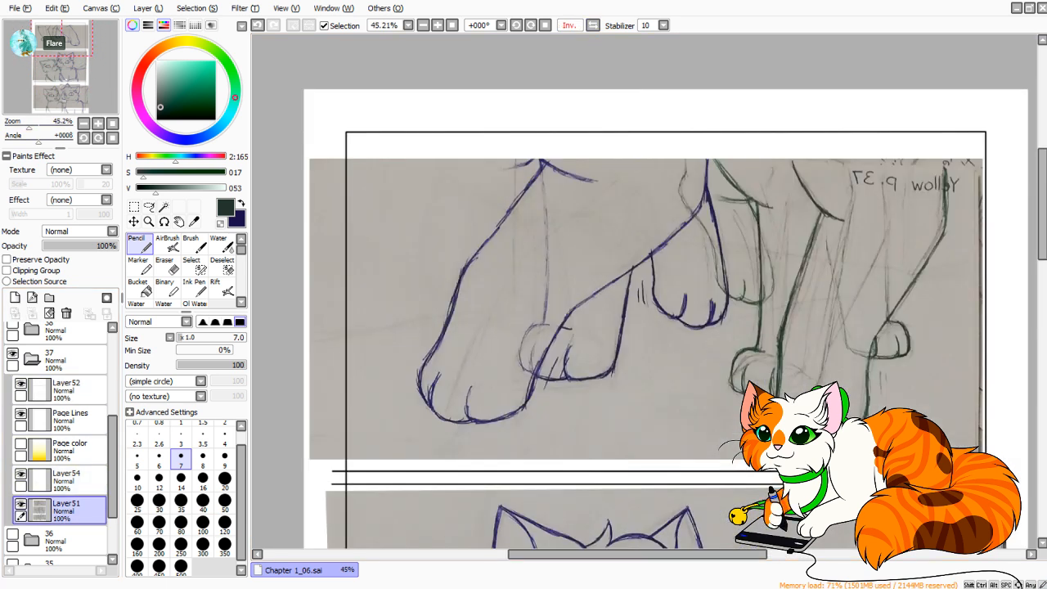
pyautogui.click(594, 26)
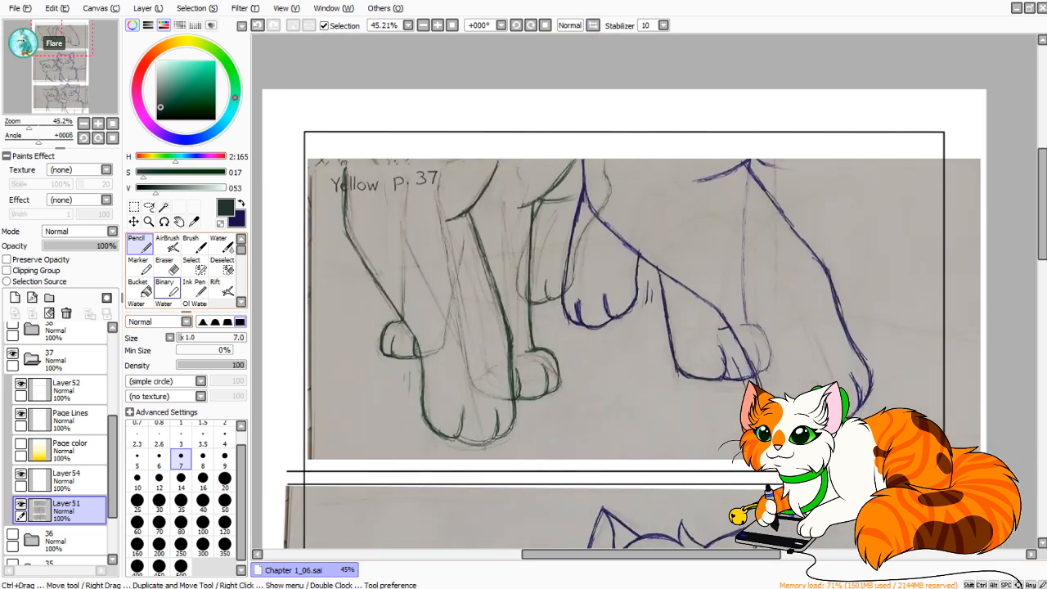
# Add a new layer above Layer54 and choose bright red as the drawing colour.
pyautogui.click(15, 297)
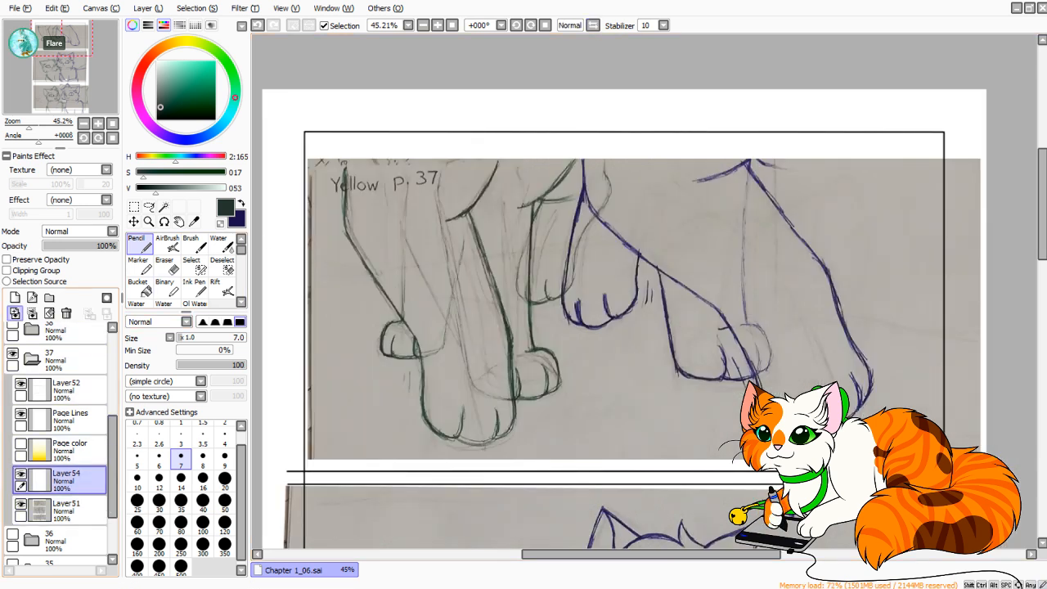
pyautogui.moveTo(139, 77); pyautogui.dragTo(141, 71)
pyautogui.click(215, 61)
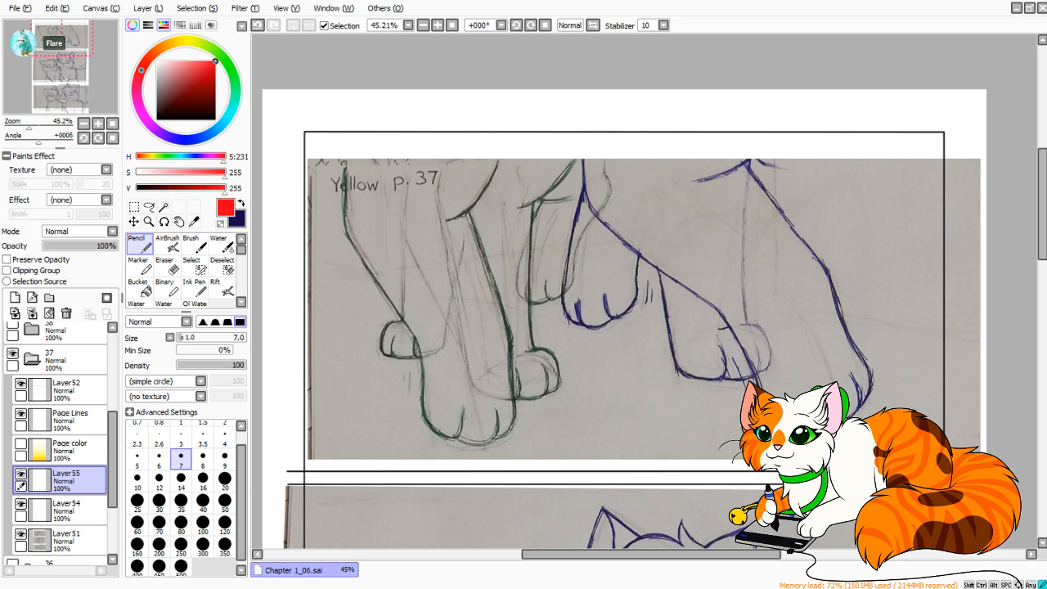
pyautogui.moveTo(622, 311); pyautogui.dragTo(534, 226)
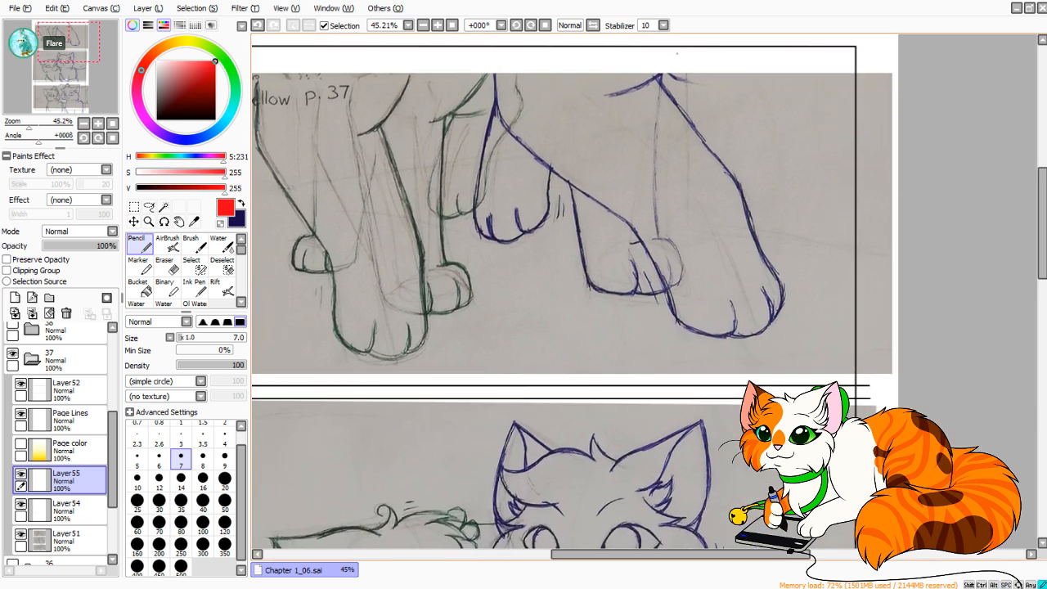
# Draw a vertical red guide line from above the top panel down behind the blue cat's large front leg, redoing it until straight.
pyautogui.moveTo(680, 80); pyautogui.dragTo(695, 208)
pyautogui.moveTo(694, 155); pyautogui.dragTo(733, 225)
pyautogui.hotkey('ctrl', 'z')
pyautogui.moveTo(720, 94); pyautogui.dragTo(722, 273)
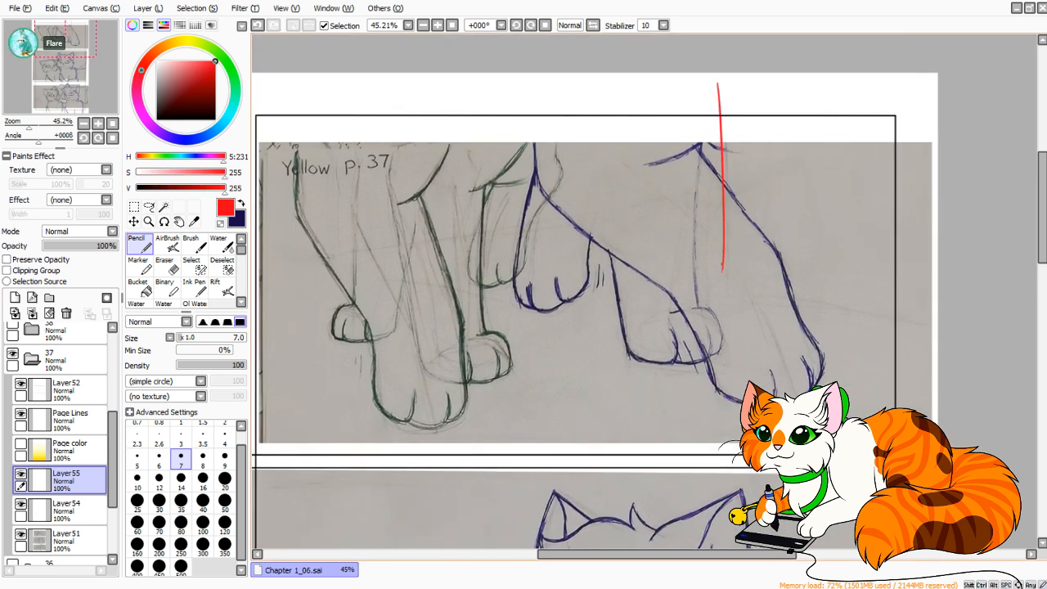
pyautogui.hotkey('ctrl', 'z')
pyautogui.moveTo(724, 80); pyautogui.dragTo(721, 311)
pyautogui.hotkey('ctrl', 'z')
pyautogui.moveTo(717, 82); pyautogui.dragTo(723, 304)
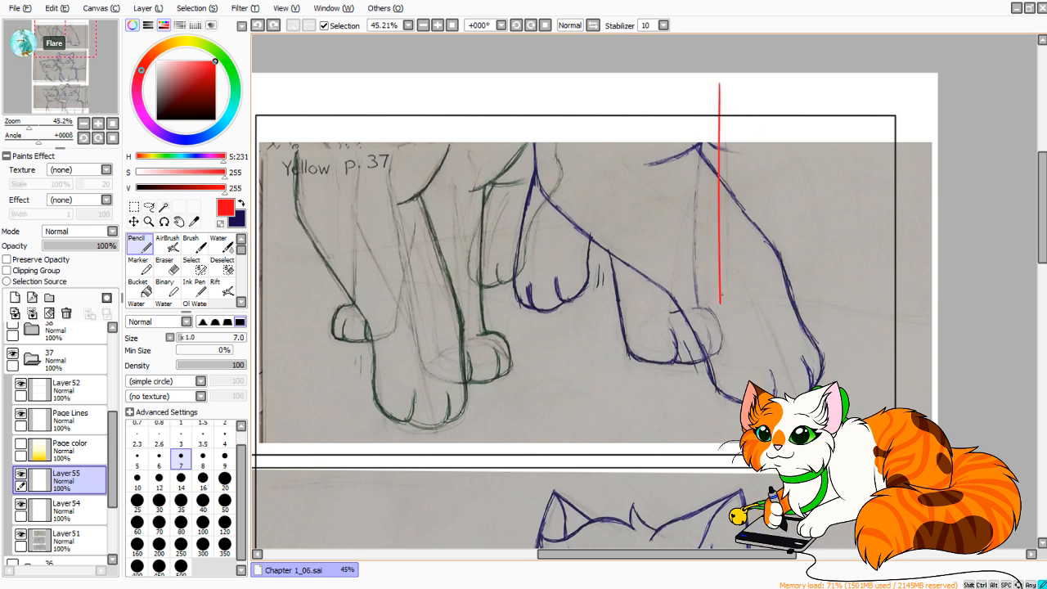
pyautogui.hotkey('ctrl', 'z')
pyautogui.moveTo(717, 83); pyautogui.dragTo(726, 298)
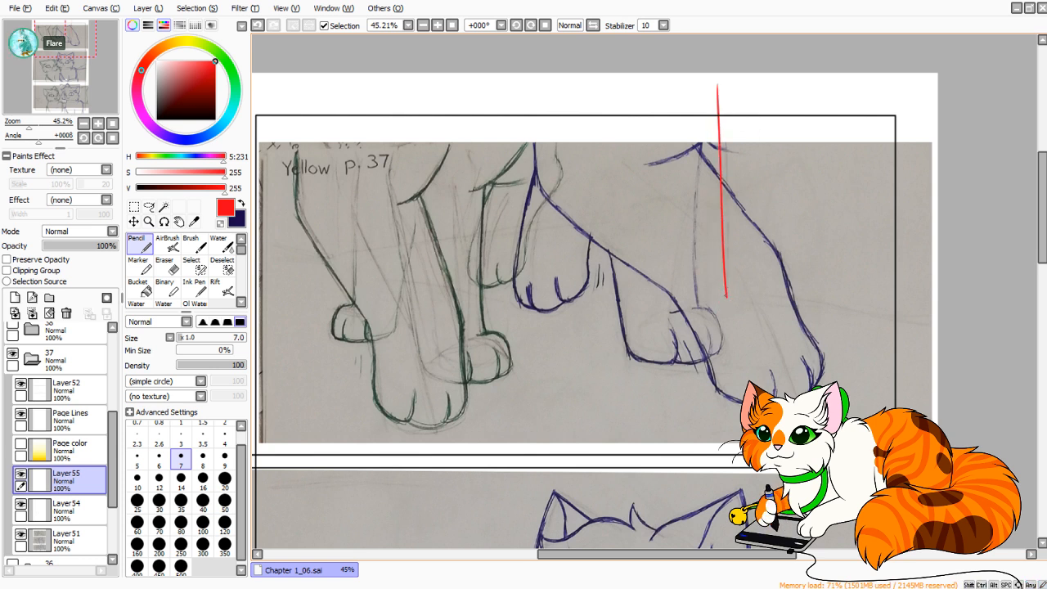
# Draw a red guide line sloping from the vertical line's lower end down to the page's right edge, redoing it once.
pyautogui.moveTo(720, 299); pyautogui.dragTo(936, 352)
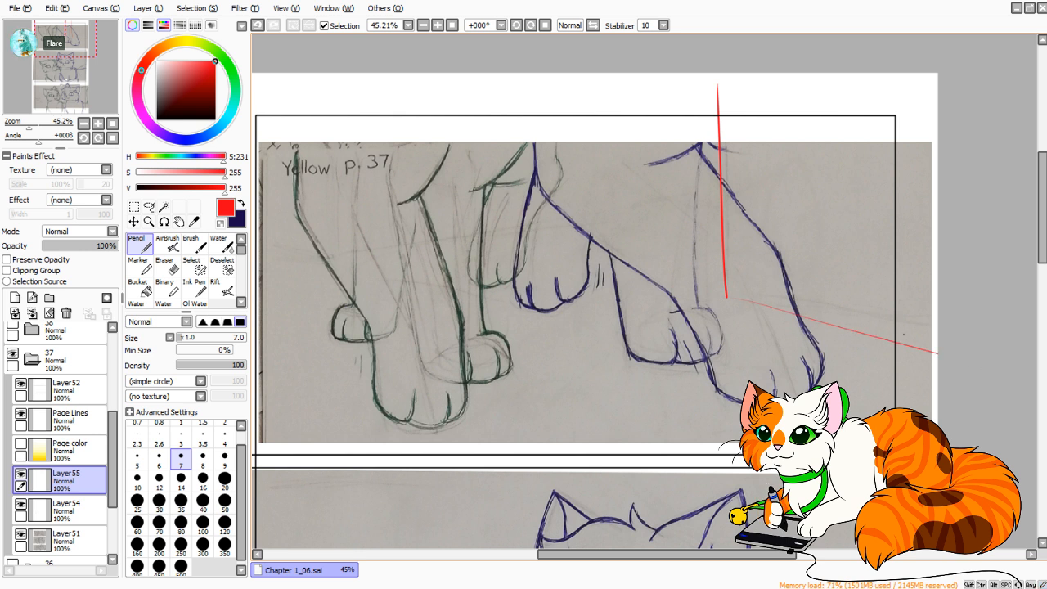
pyautogui.hotkey('ctrl', 'z')
pyautogui.moveTo(709, 293)
pyautogui.mouseDown()
pyautogui.moveTo(938, 322)
pyautogui.moveTo(934, 339)
pyautogui.mouseUp()
pyautogui.hotkey('ctrl', 'z')
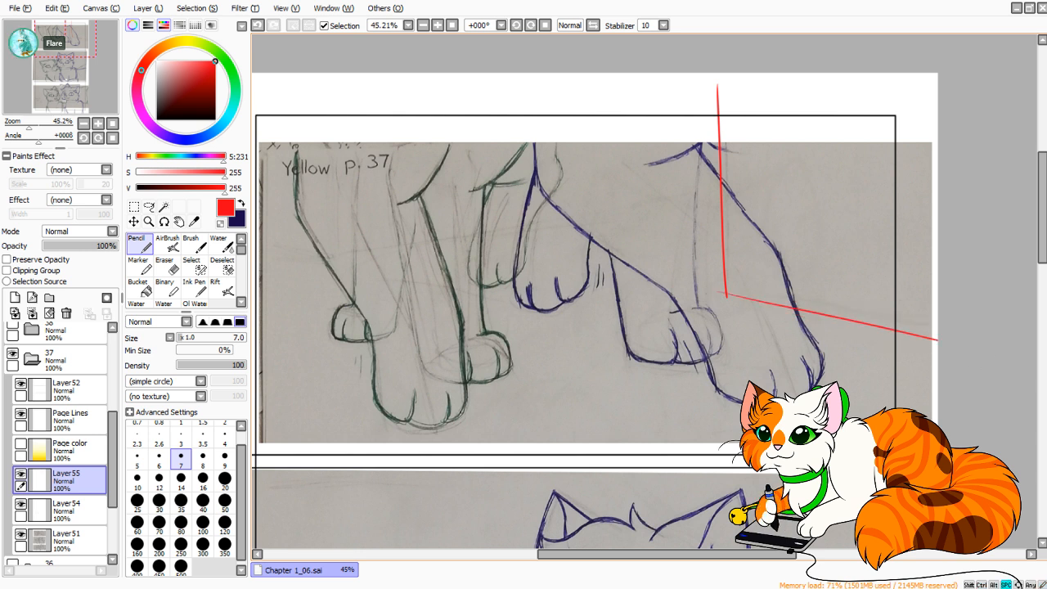
# Draw a thin red guide line rising from the green cat's legs across to the vertical red line.
pyautogui.moveTo(638, 286); pyautogui.dragTo(736, 301)
pyautogui.moveTo(434, 264); pyautogui.dragTo(833, 222)
pyautogui.hotkey('ctrl', 'z')
pyautogui.hotkey('ctrl', 'z')
pyautogui.moveTo(471, 261); pyautogui.dragTo(806, 228)
pyautogui.moveTo(422, 265); pyautogui.dragTo(482, 259)
# Draw a red guide line from the page's left edge to the green cat's legs and a vertical one up to the page top.
pyautogui.moveTo(312, 243)
pyautogui.mouseDown()
pyautogui.moveTo(402, 263)
pyautogui.moveTo(318, 254)
pyautogui.moveTo(736, 291)
pyautogui.mouseUp()
pyautogui.hotkey('ctrl', 'z')
pyautogui.hotkey('ctrl', 'z')
pyautogui.hotkey('ctrl', 'z')
pyautogui.moveTo(312, 257); pyautogui.dragTo(765, 295)
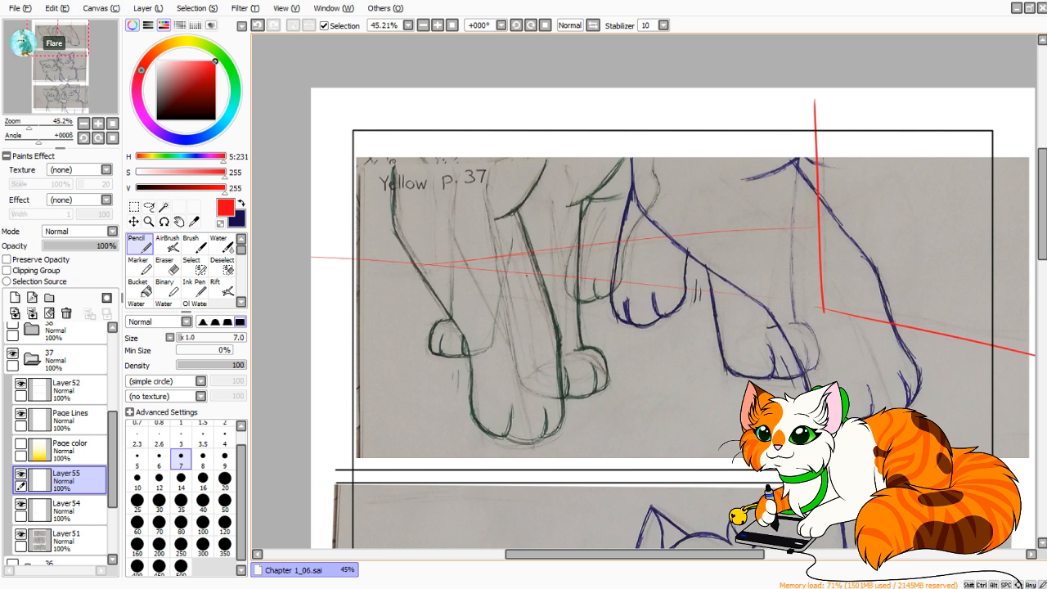
pyautogui.hotkey('ctrl', 'z')
pyautogui.moveTo(312, 252)
pyautogui.mouseDown()
pyautogui.moveTo(694, 288)
pyautogui.moveTo(465, 261)
pyautogui.mouseUp()
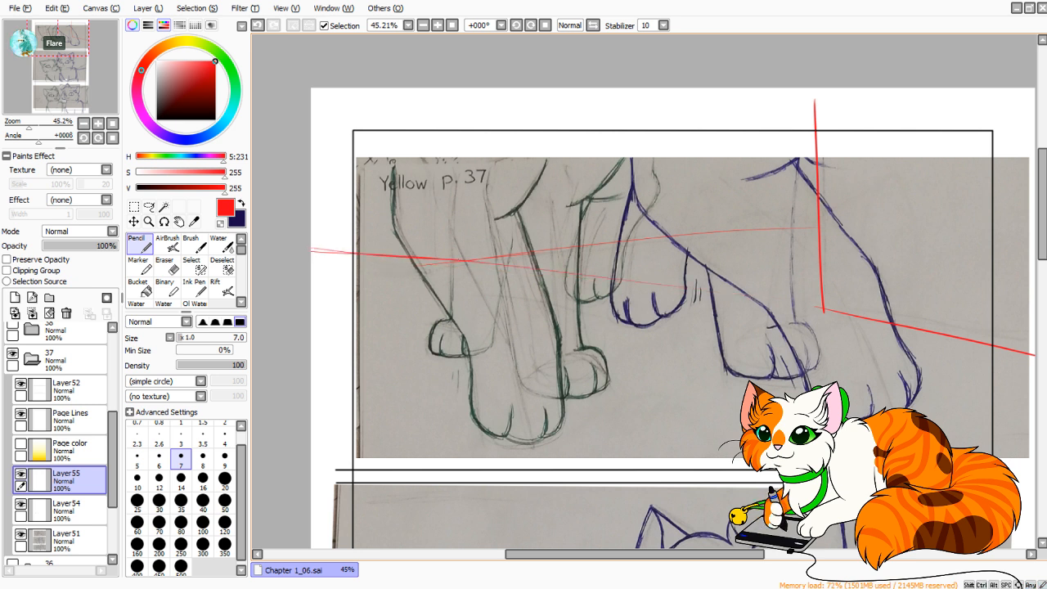
pyautogui.moveTo(345, 253)
pyautogui.mouseDown()
pyautogui.moveTo(445, 262)
pyautogui.moveTo(466, 177)
pyautogui.mouseUp()
pyautogui.moveTo(469, 260); pyautogui.dragTo(472, 86)
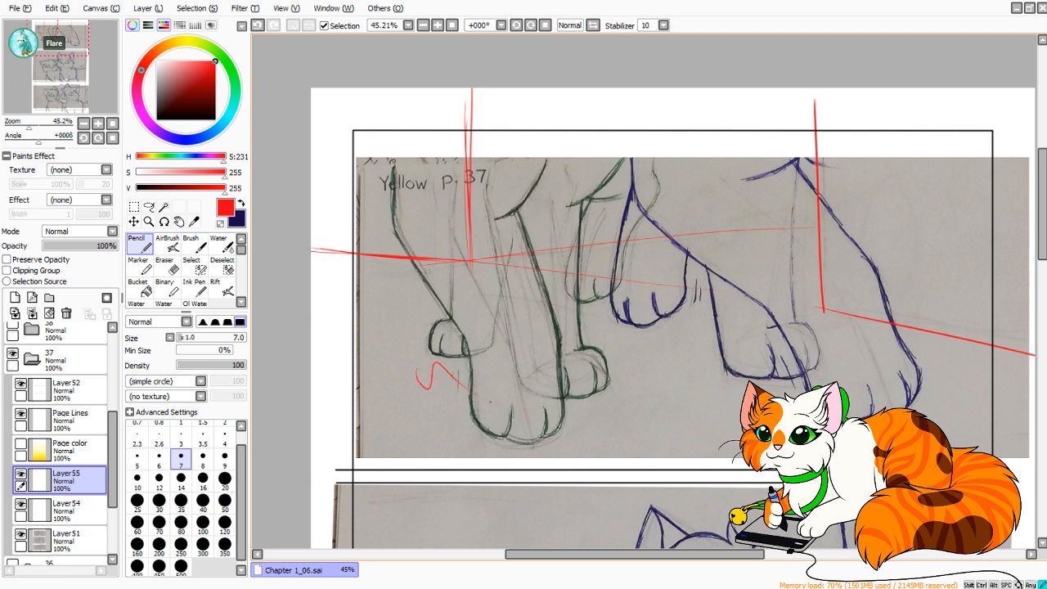
# Move Layer55 below Layer54, select Layer51 and swap to the dark blue colour.
pyautogui.moveTo(74, 481); pyautogui.dragTo(74, 520)
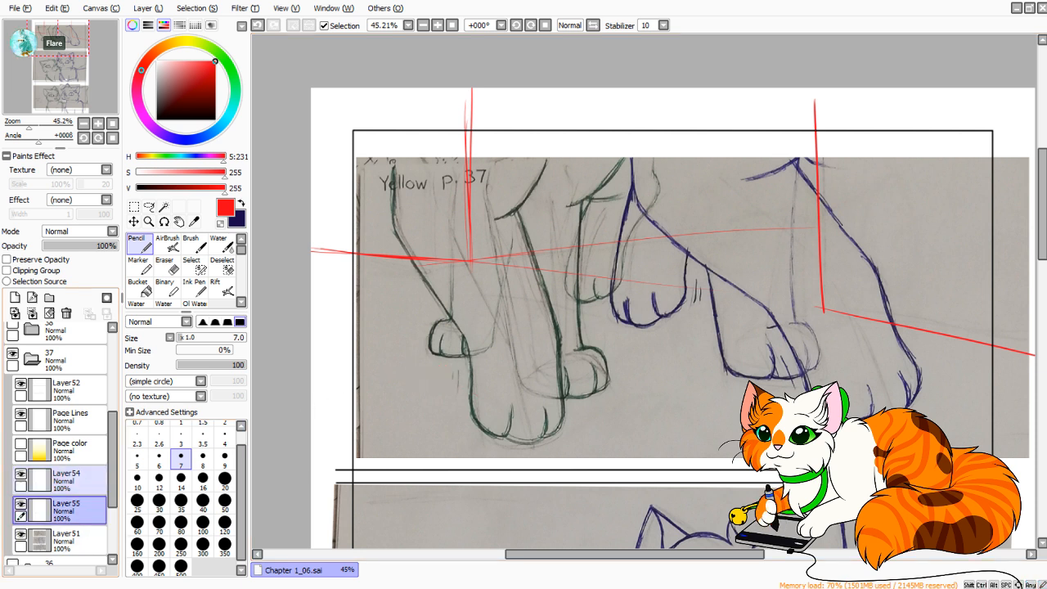
pyautogui.click(74, 540)
pyautogui.press('x')
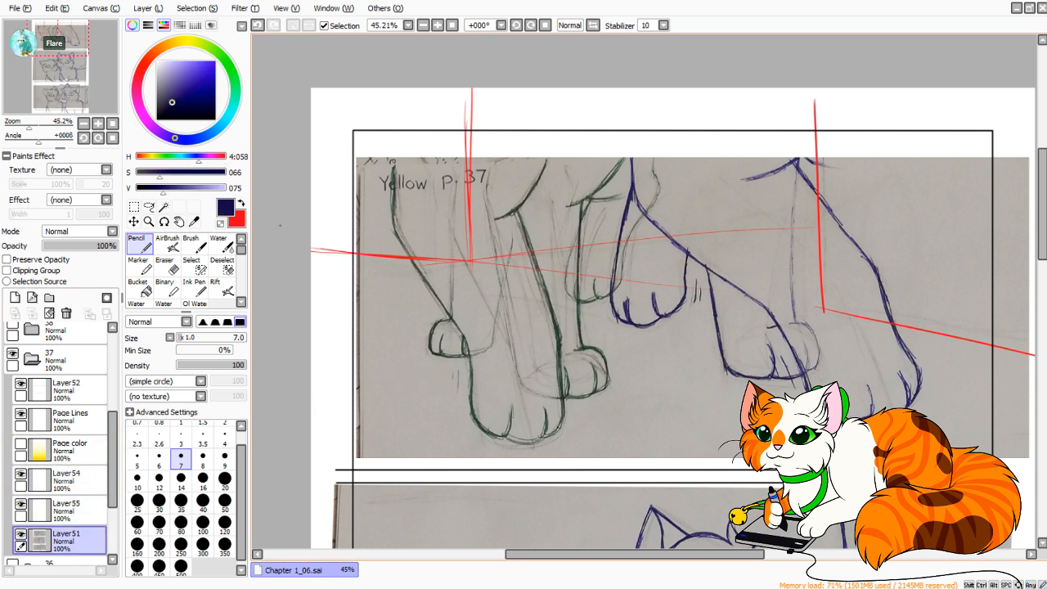
# Try to sketch a curve beside the blue cat's shoulder and a new outline around its raised front leg.
pyautogui.moveTo(737, 262); pyautogui.dragTo(672, 268)
pyautogui.moveTo(685, 209); pyautogui.dragTo(733, 298)
pyautogui.hotkey('ctrl', 'z')
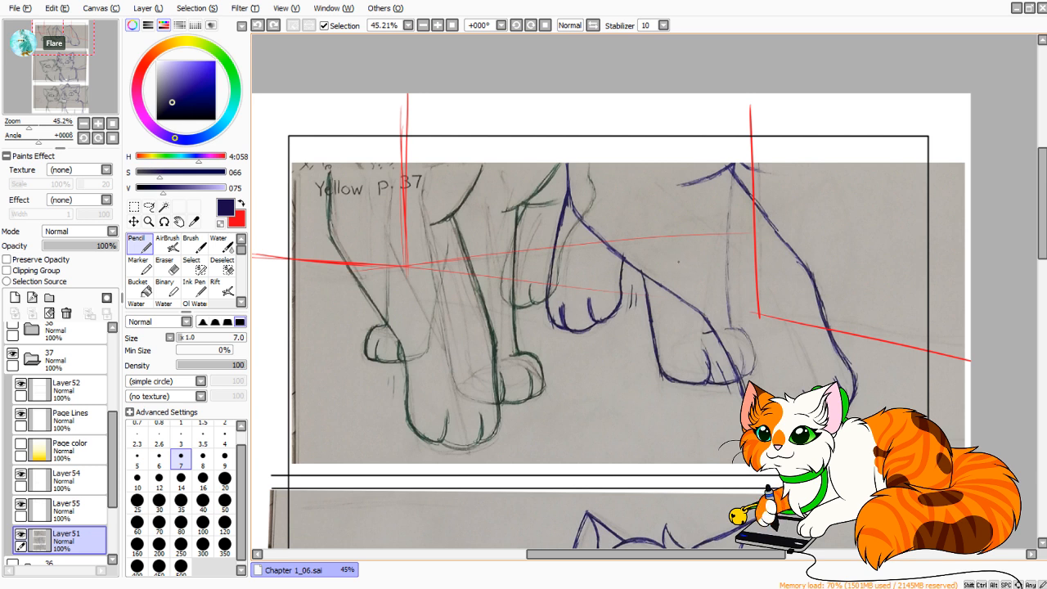
pyautogui.moveTo(721, 162); pyautogui.dragTo(714, 260)
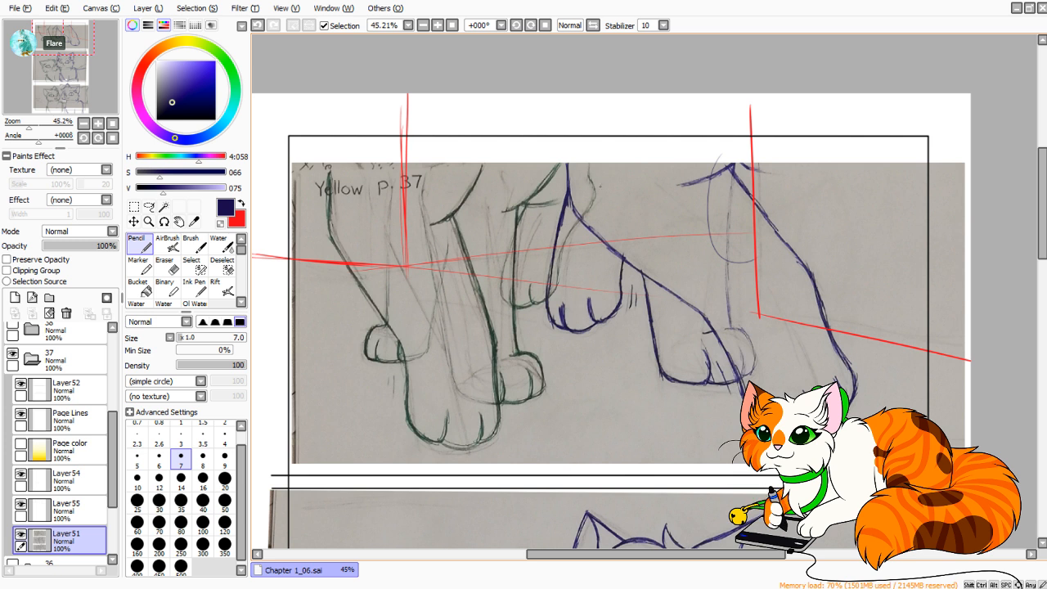
pyautogui.moveTo(548, 170); pyautogui.dragTo(584, 370)
pyautogui.hotkey('ctrl', 'z')
pyautogui.moveTo(625, 324)
pyautogui.mouseDown()
pyautogui.moveTo(606, 312)
pyautogui.moveTo(630, 286)
pyautogui.moveTo(624, 220)
pyautogui.mouseUp()
pyautogui.hotkey('ctrl', 'z')
pyautogui.moveTo(568, 305); pyautogui.dragTo(606, 305)
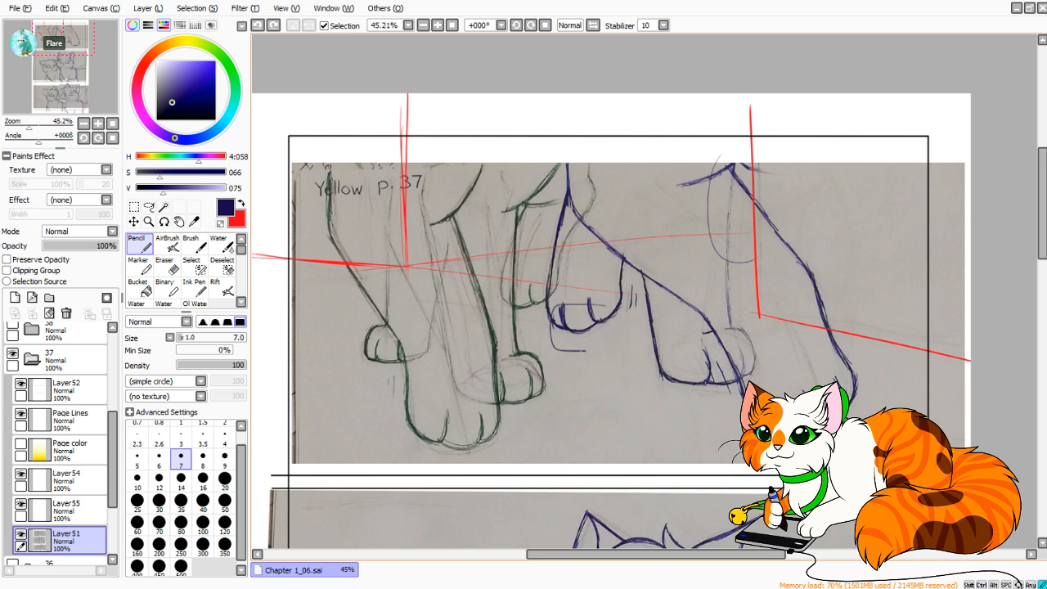
pyautogui.moveTo(585, 351)
pyautogui.mouseDown()
pyautogui.moveTo(620, 340)
pyautogui.moveTo(652, 163)
pyautogui.mouseUp()
pyautogui.moveTo(570, 311); pyautogui.dragTo(565, 144)
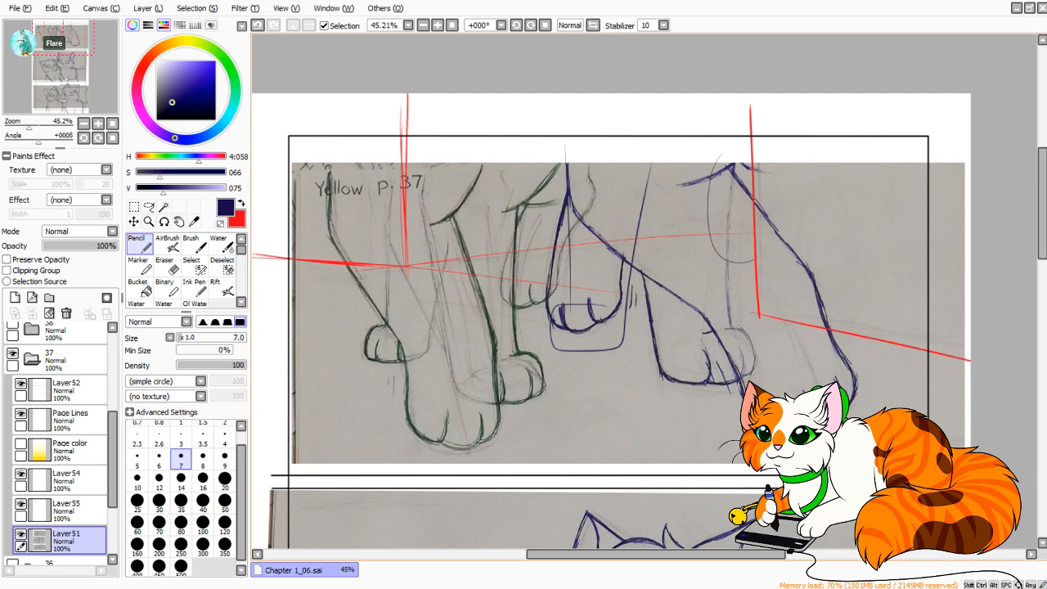
pyautogui.moveTo(566, 189); pyautogui.dragTo(539, 115)
pyautogui.hotkey('ctrl', 'z')
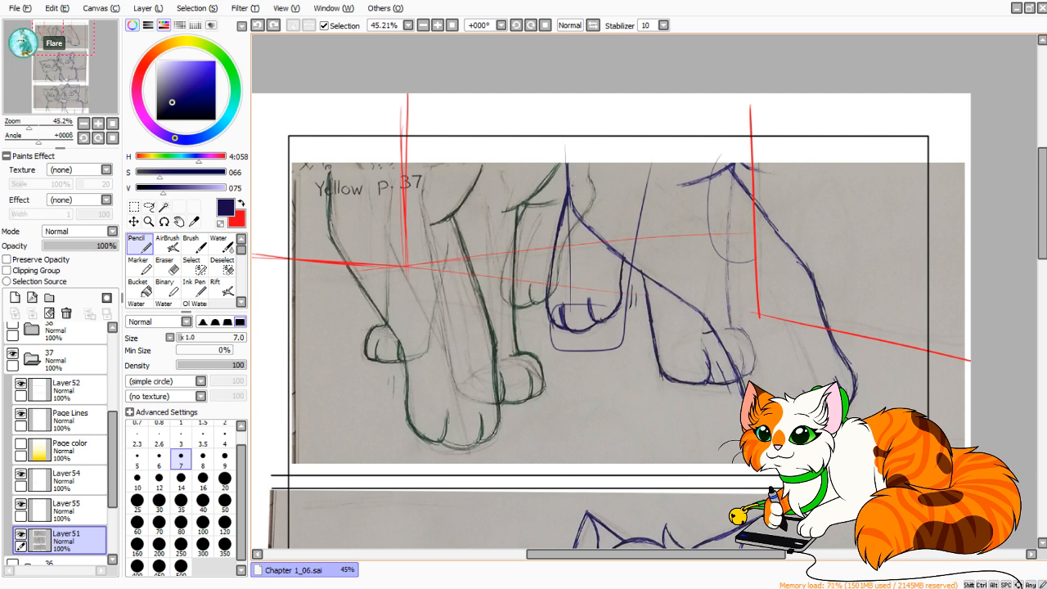
pyautogui.moveTo(564, 188); pyautogui.dragTo(509, 94)
pyautogui.hotkey('ctrl', 'z')
pyautogui.hotkey('ctrl', 'z')
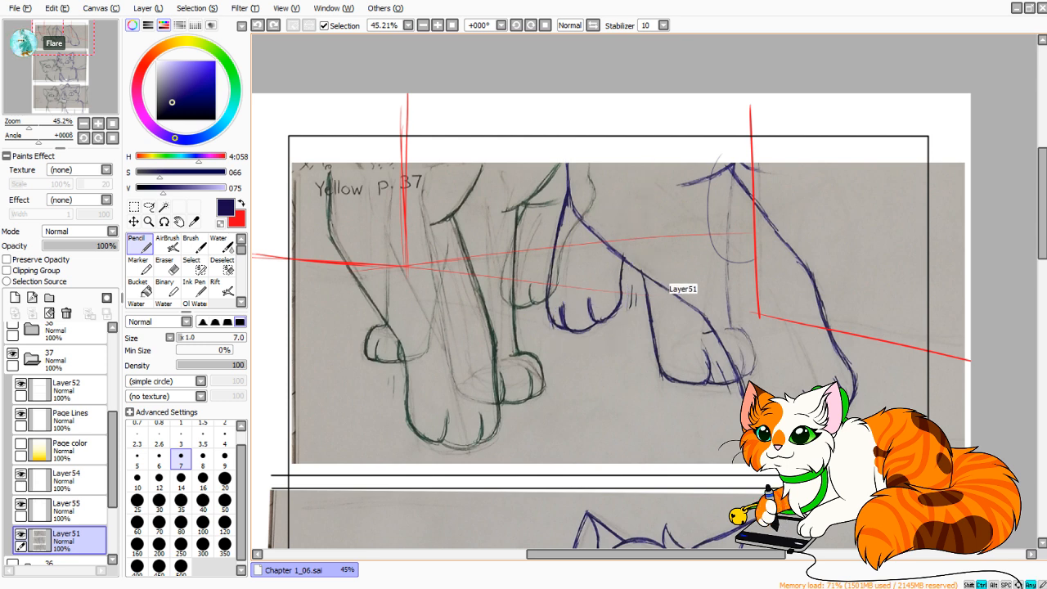
pyautogui.hotkey('ctrl', 'z')
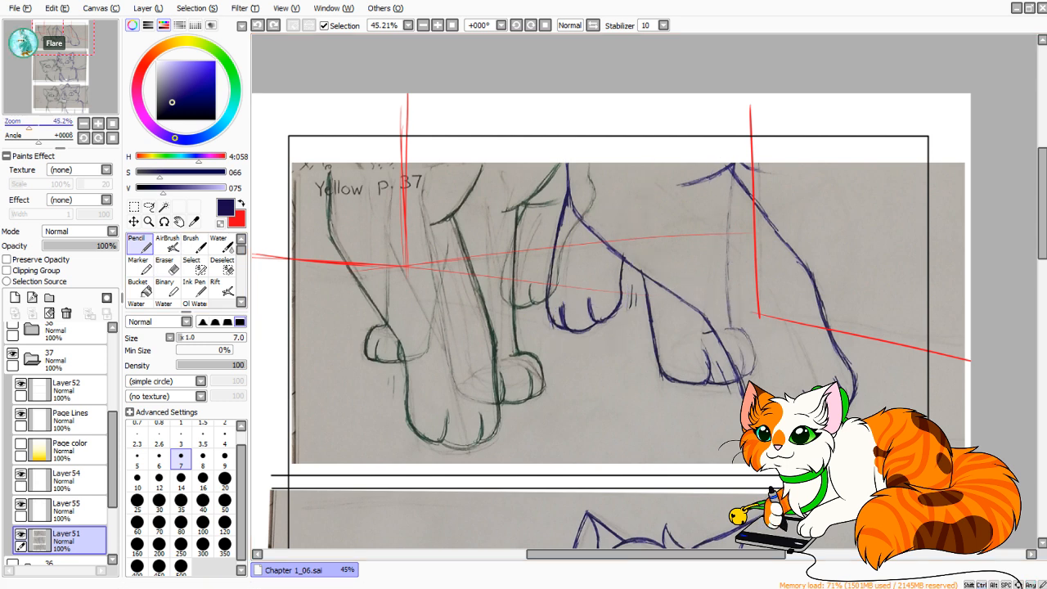
# Sample dark green from the green cat's linework and extend its outermost leg line up past the top panel's upper border.
pyautogui.moveTo(29, 127); pyautogui.dragTo(34, 127)
pyautogui.click(241, 203)
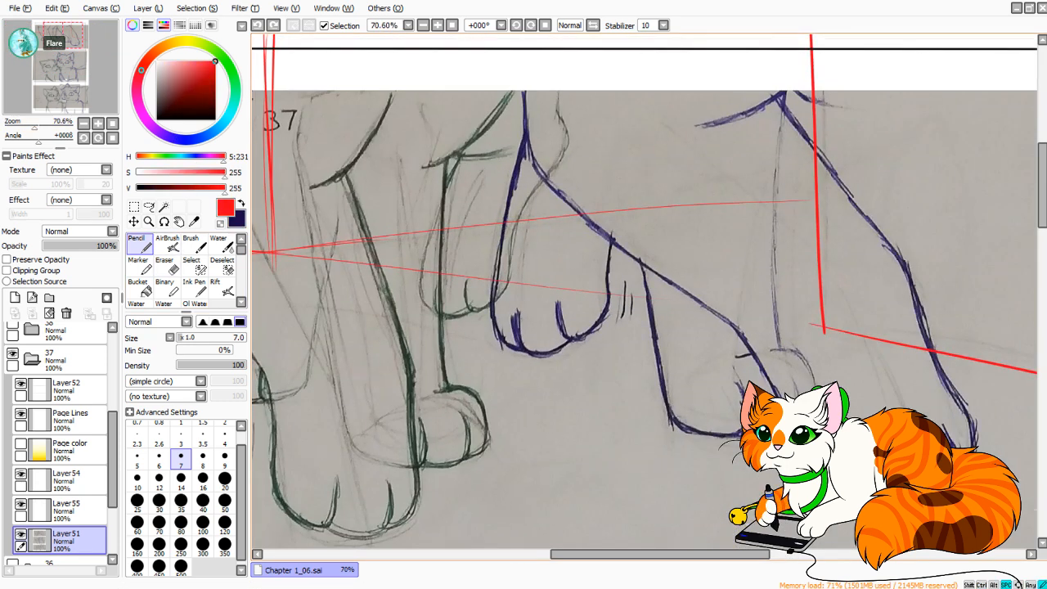
pyautogui.moveTo(507, 540); pyautogui.dragTo(614, 49)
pyautogui.keyDown('alt'); pyautogui.click(392, 178); pyautogui.keyUp('alt')
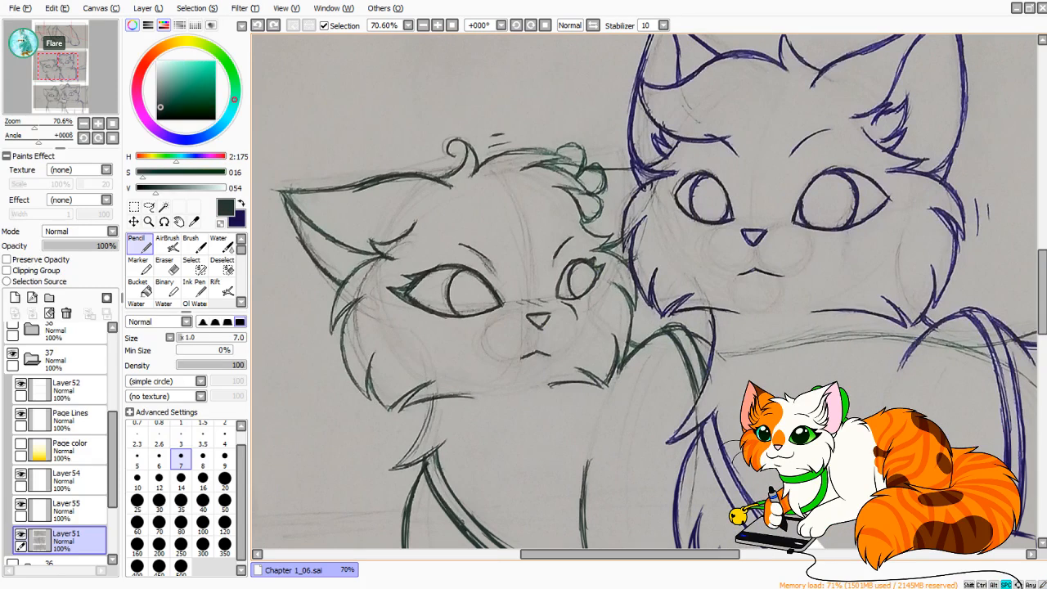
pyautogui.moveTo(368, 45); pyautogui.dragTo(590, 546)
pyautogui.moveTo(483, 61); pyautogui.dragTo(401, 425)
pyautogui.moveTo(392, 221); pyautogui.dragTo(395, 365)
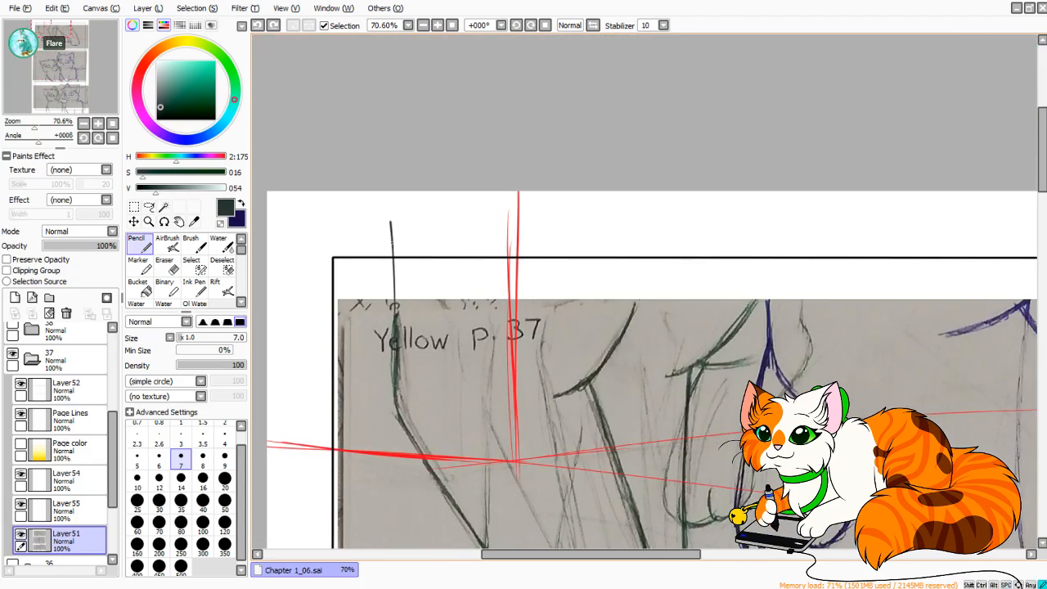
pyautogui.moveTo(391, 260); pyautogui.dragTo(389, 386)
pyautogui.moveTo(384, 200); pyautogui.dragTo(394, 324)
pyautogui.moveTo(396, 226); pyautogui.dragTo(398, 313)
# Extend the curved chest line above the green cat's large front leg up past the panel's upper border and darken it.
pyautogui.moveTo(611, 348); pyautogui.dragTo(657, 206)
pyautogui.hotkey('ctrl', 'z')
pyautogui.hotkey('ctrl', 'z')
pyautogui.moveTo(612, 347); pyautogui.dragTo(657, 202)
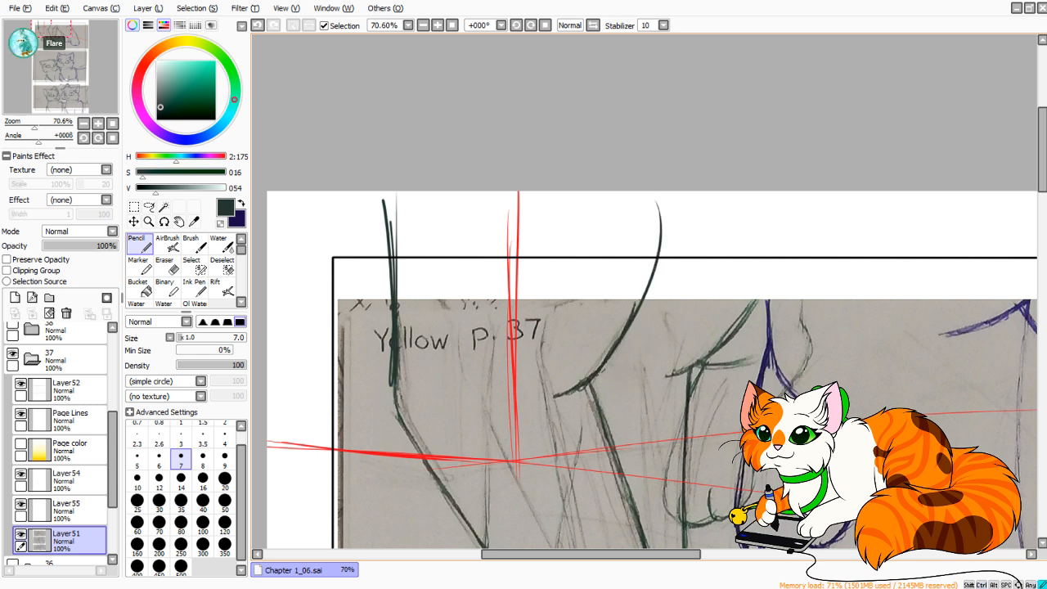
pyautogui.moveTo(610, 370); pyautogui.dragTo(655, 203)
pyautogui.moveTo(643, 307); pyautogui.dragTo(651, 204)
# Extend the curved line above the green cat's leg nearest the blue cat up past the panel's upper border.
pyautogui.moveTo(695, 393)
pyautogui.mouseDown()
pyautogui.moveTo(573, 186)
pyautogui.moveTo(641, 287)
pyautogui.mouseUp()
pyautogui.moveTo(687, 222)
pyautogui.mouseDown()
pyautogui.moveTo(715, 173)
pyautogui.moveTo(723, 97)
pyautogui.mouseUp()
pyautogui.hotkey('ctrl', 'z')
pyautogui.hotkey('ctrl', 'z')
pyautogui.moveTo(34, 125); pyautogui.dragTo(26, 125)
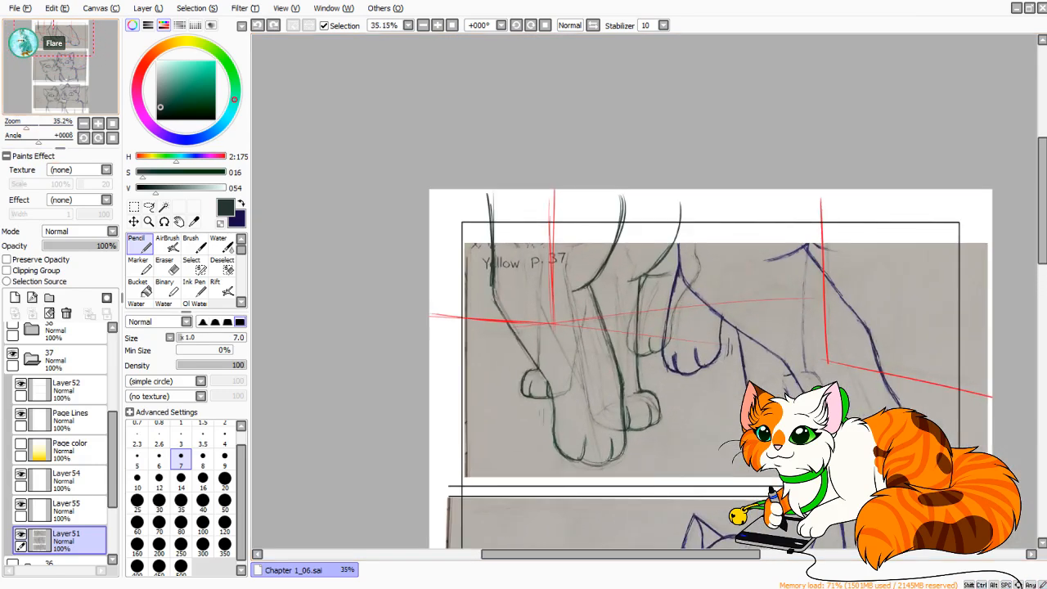
pyautogui.moveTo(54, 29); pyautogui.dragTo(64, 32)
pyautogui.moveTo(26, 125)
pyautogui.mouseDown()
pyautogui.moveTo(41, 125)
pyautogui.moveTo(26, 125)
pyautogui.mouseUp()
pyautogui.moveTo(63, 32); pyautogui.dragTo(61, 37)
pyautogui.moveTo(26, 125); pyautogui.dragTo(29, 125)
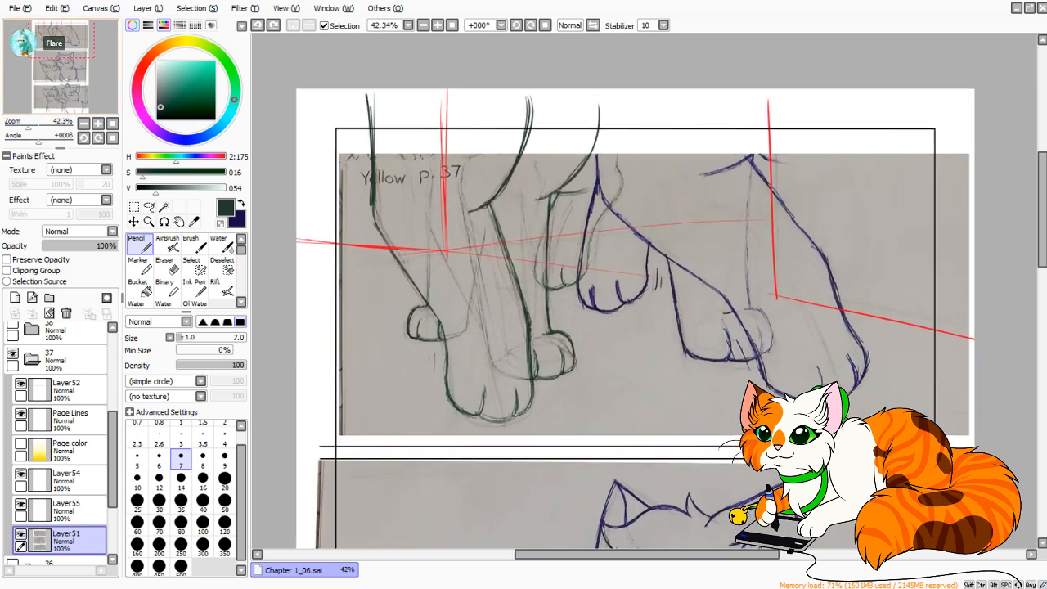
# Lasso the green cat's legs and the stray sketch marks beside the blue cat, leaving the blue raised leg's lines out of the selection.
pyautogui.click(149, 207)
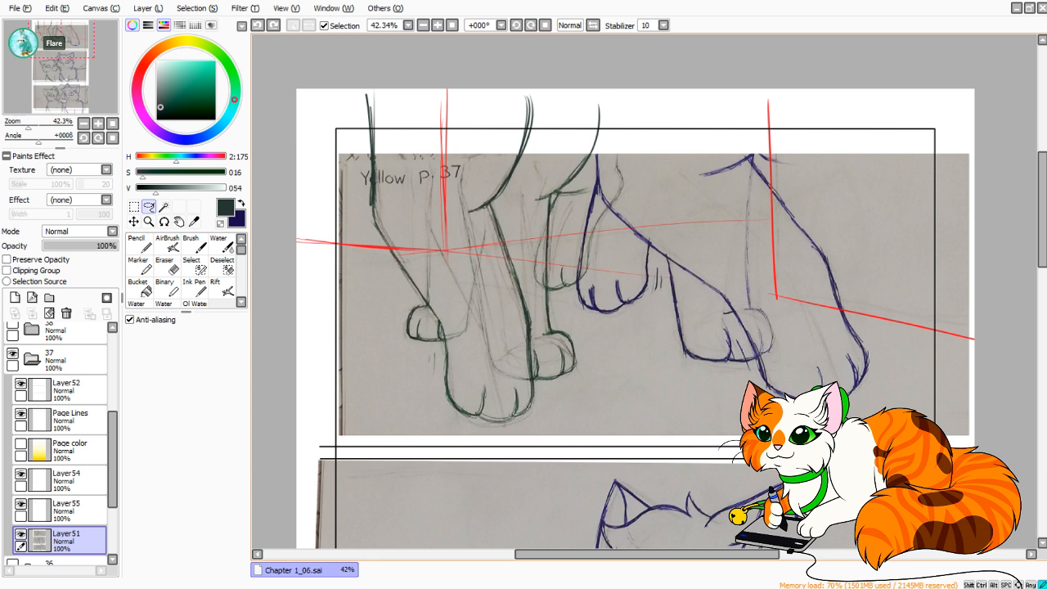
pyautogui.moveTo(348, 71)
pyautogui.mouseDown()
pyautogui.moveTo(267, 286)
pyautogui.moveTo(310, 436)
pyautogui.moveTo(383, 450)
pyautogui.moveTo(587, 436)
pyautogui.moveTo(586, 325)
pyautogui.mouseUp()
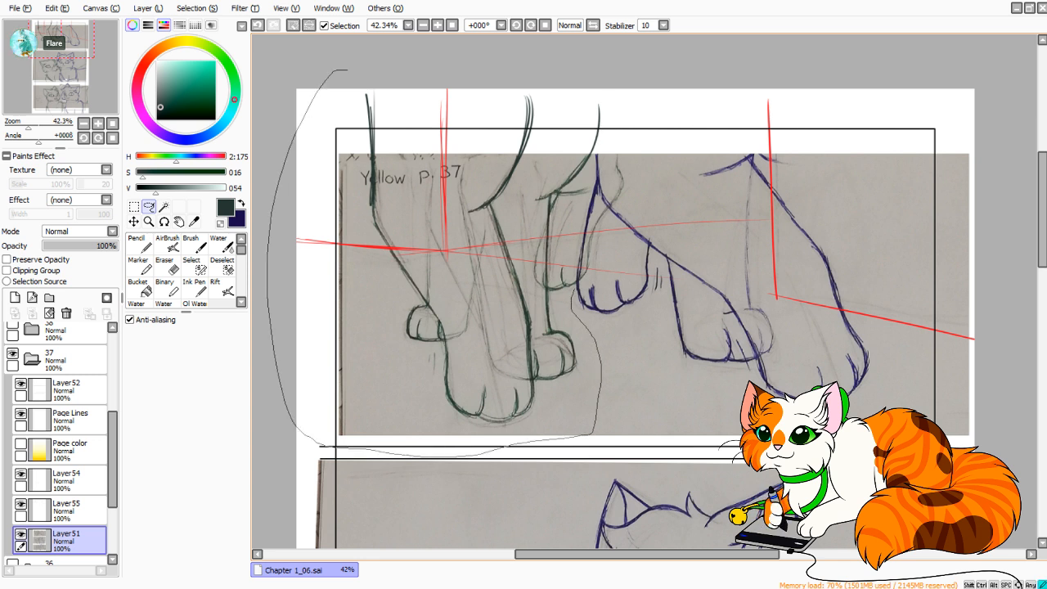
pyautogui.moveTo(596, 154); pyautogui.dragTo(590, 73)
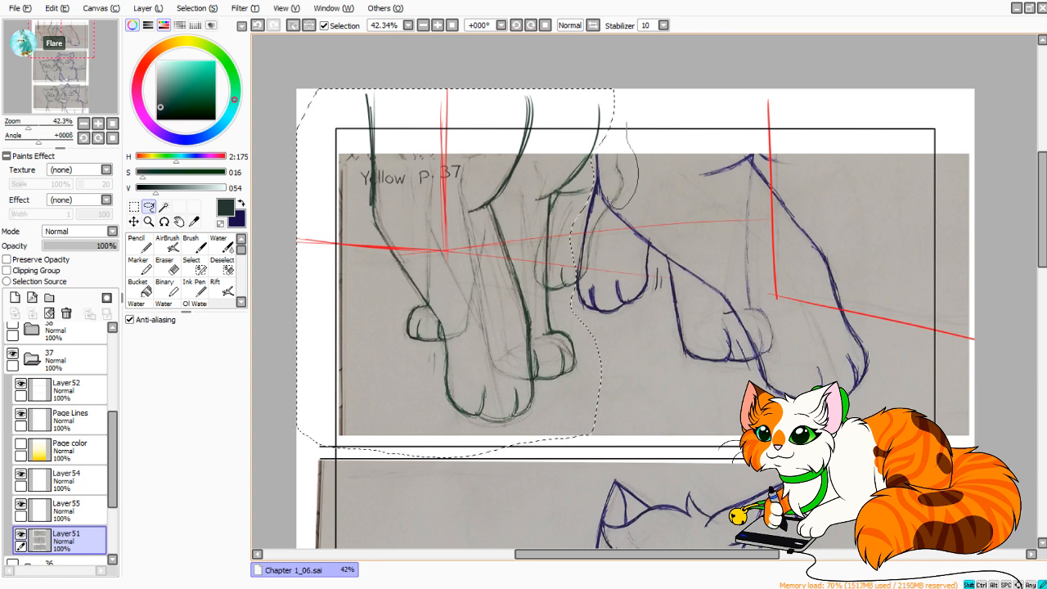
pyautogui.moveTo(604, 87); pyautogui.dragTo(607, 136)
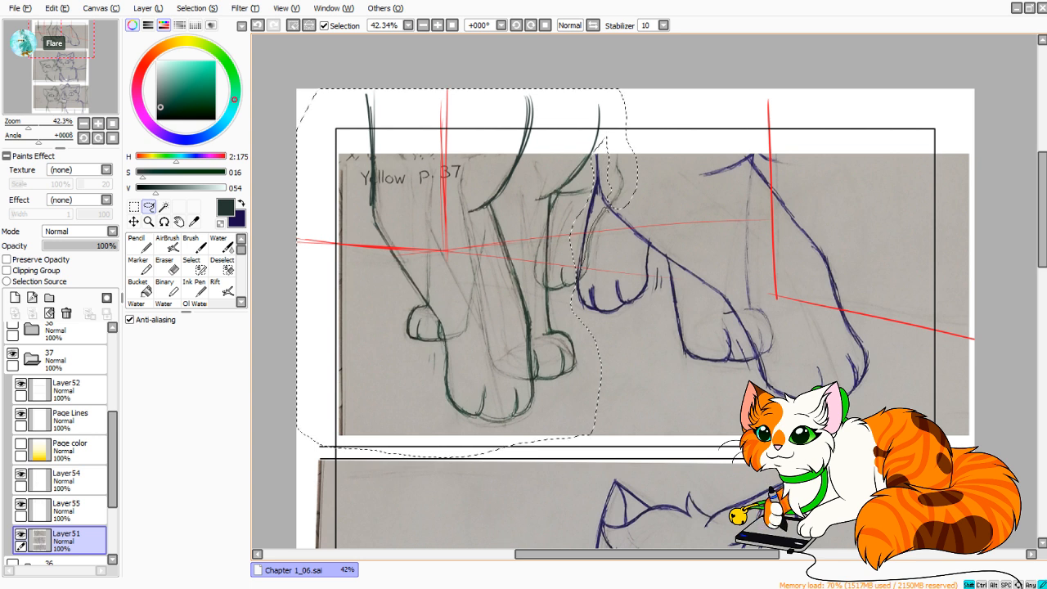
pyautogui.moveTo(604, 229); pyautogui.dragTo(585, 283)
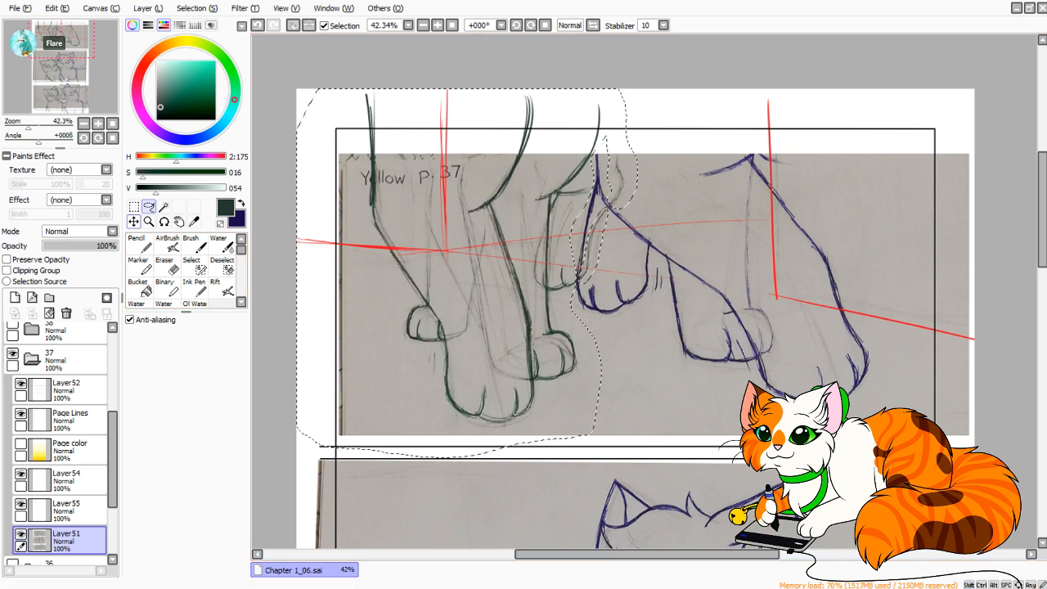
# Move the selected green cat's legs up and away from the blue cat, apply the transform, and deselect.
pyautogui.click(134, 221)
pyautogui.click(130, 360)
pyautogui.moveTo(489, 262)
pyautogui.mouseDown()
pyautogui.moveTo(441, 262)
pyautogui.moveTo(454, 237)
pyautogui.moveTo(443, 238)
pyautogui.moveTo(464, 239)
pyautogui.moveTo(446, 241)
pyautogui.moveTo(461, 236)
pyautogui.moveTo(457, 264)
pyautogui.moveTo(445, 240)
pyautogui.mouseUp()
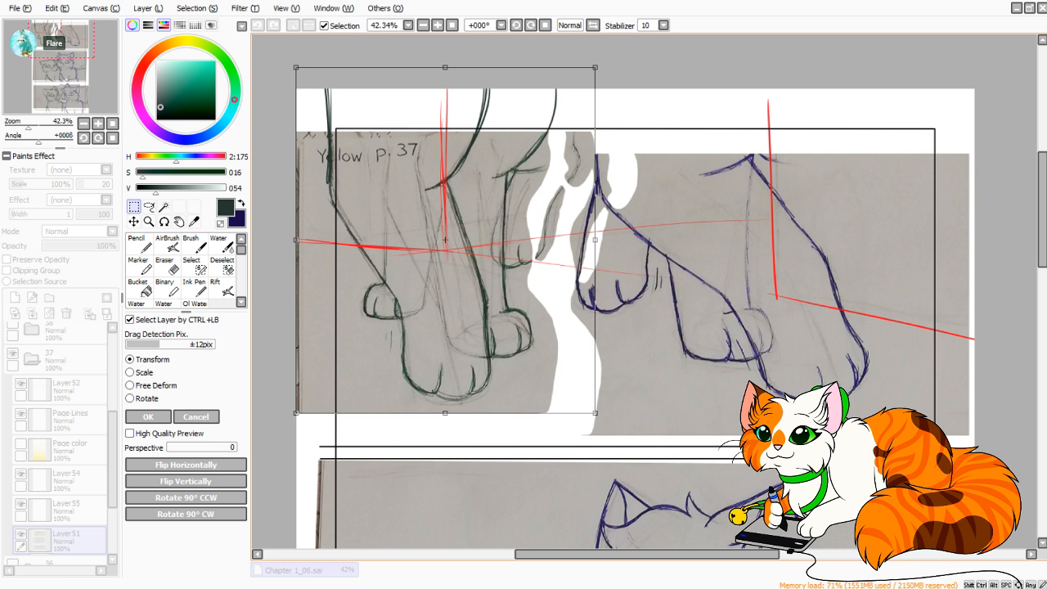
pyautogui.moveTo(445, 240); pyautogui.dragTo(457, 239)
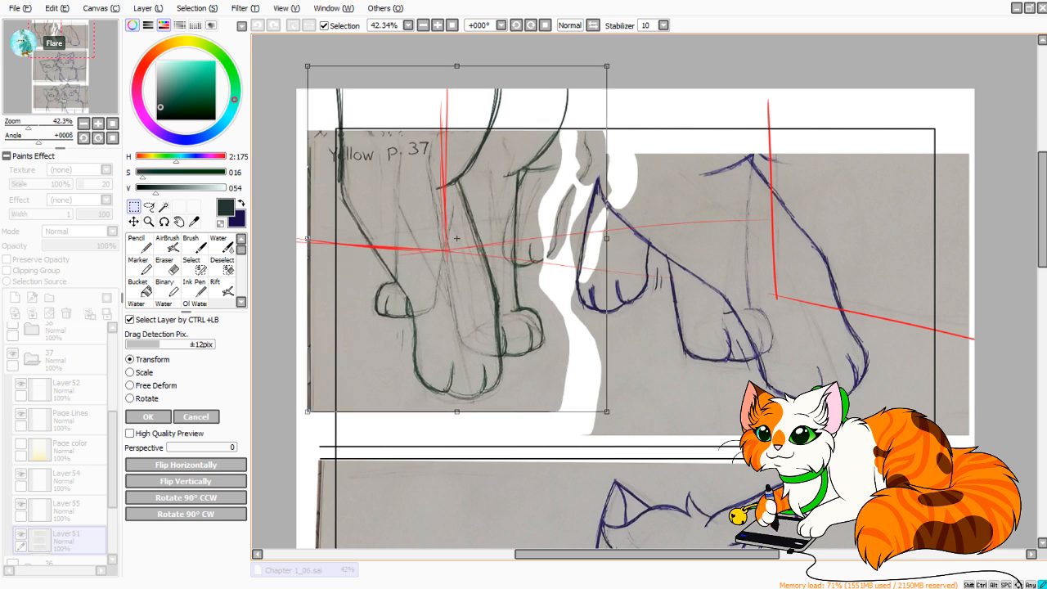
pyautogui.click(148, 417)
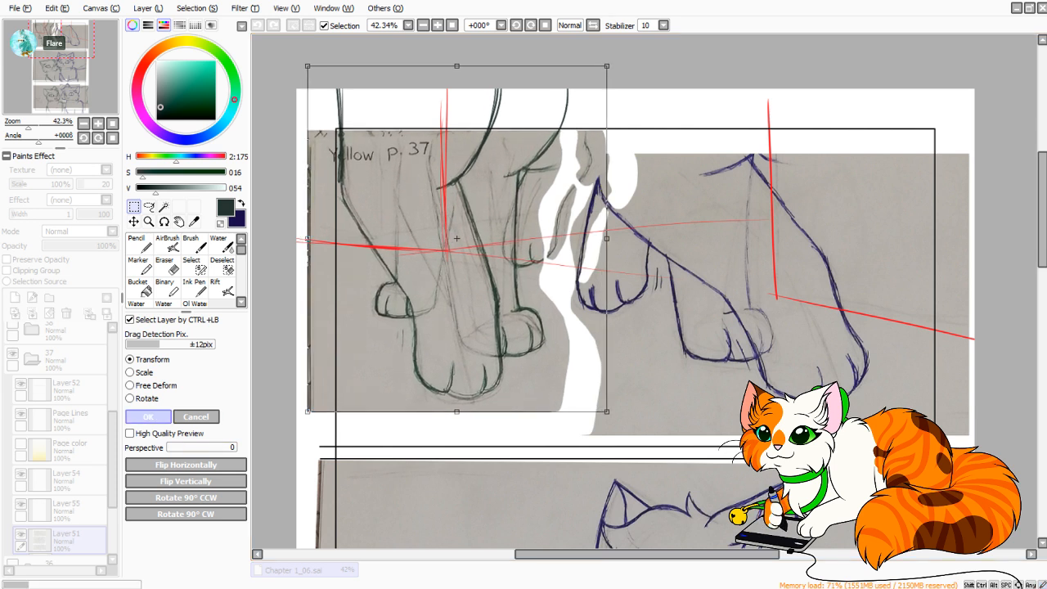
pyautogui.hotkey('ctrl', 'd')
# Switch to dark blue and extend the line above the blue cat's raised leg up past the top panel's upper border in Pencil.
pyautogui.press('x')
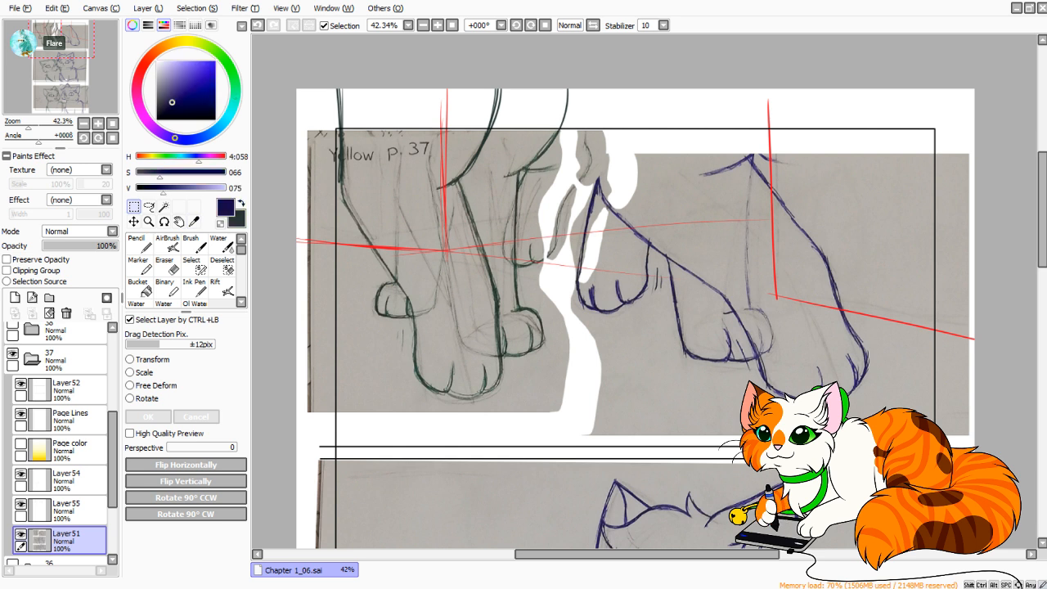
pyautogui.press('n')
pyautogui.moveTo(598, 132); pyautogui.dragTo(598, 182)
pyautogui.hotkey('ctrl', 'z')
pyautogui.moveTo(594, 97); pyautogui.dragTo(598, 180)
pyautogui.moveTo(595, 94); pyautogui.dragTo(596, 184)
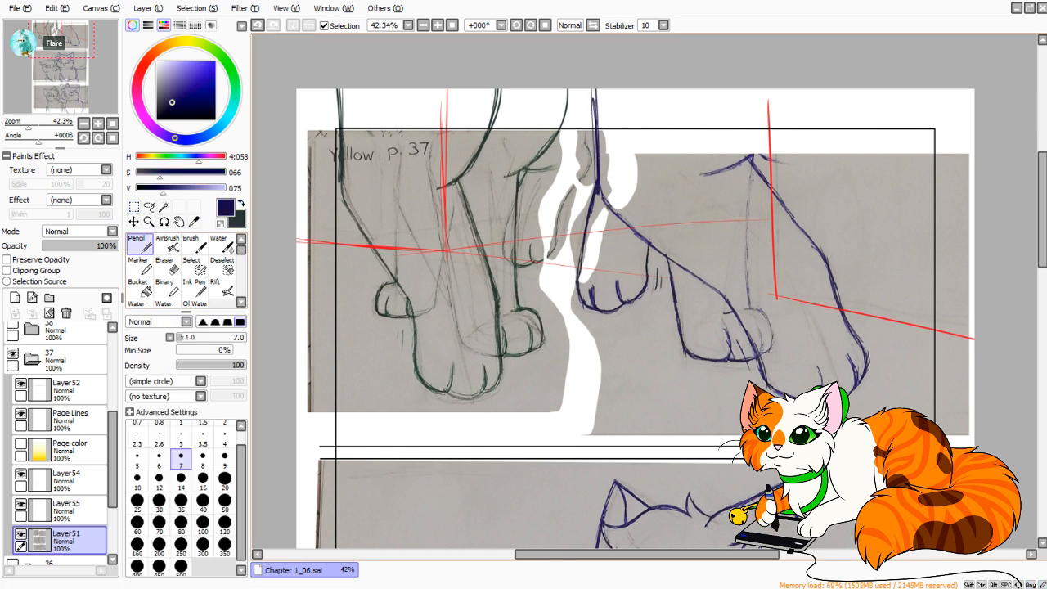
# Extend a curved chest line from the top of the blue cat's large front leg up past the panel's upper border.
pyautogui.moveTo(776, 129); pyautogui.dragTo(754, 154)
pyautogui.moveTo(790, 97)
pyautogui.mouseDown()
pyautogui.moveTo(755, 155)
pyautogui.moveTo(780, 100)
pyautogui.mouseUp()
pyautogui.hotkey('ctrl', 'z')
pyautogui.hotkey('ctrl', 'z')
pyautogui.hotkey('ctrl', 'z')
pyautogui.hotkey('ctrl', 'z')
pyautogui.hotkey('ctrl', 'z')
pyautogui.hotkey('ctrl', 'z')
pyautogui.hotkey('ctrl', 'z')
pyautogui.moveTo(753, 154); pyautogui.dragTo(783, 94)
pyautogui.moveTo(770, 131); pyautogui.dragTo(787, 80)
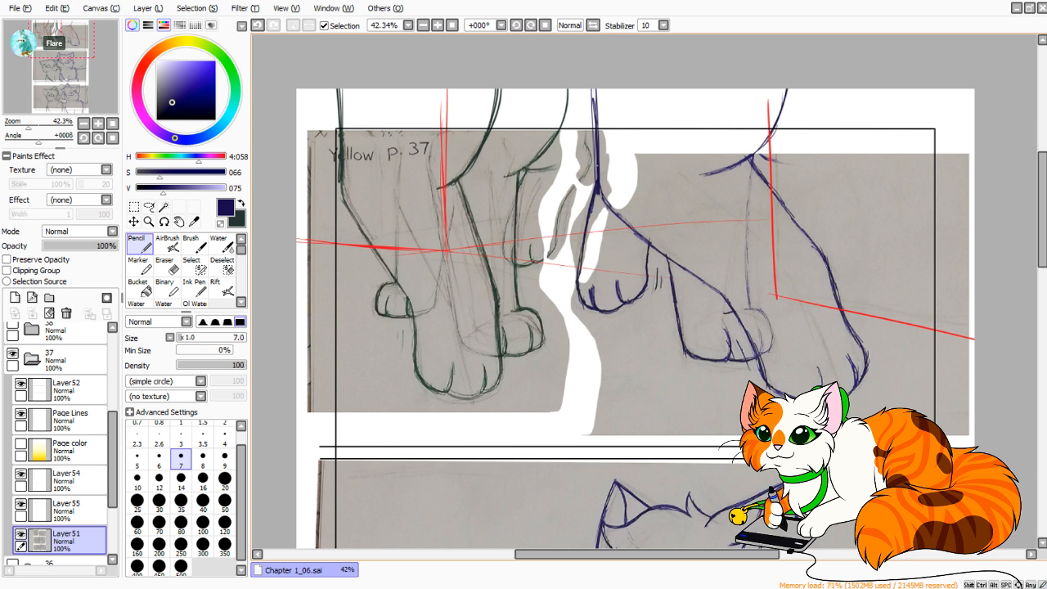
# Lasso the blue cat's raised front paw, copy it onto its own layer, and delete it from Layer51.
pyautogui.press('a')
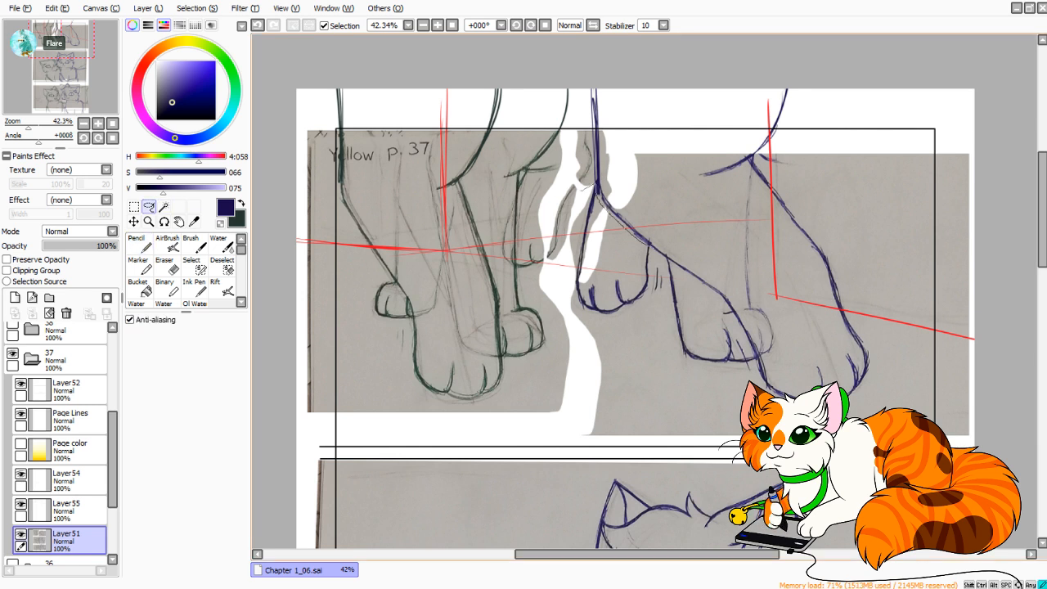
pyautogui.moveTo(664, 311); pyautogui.dragTo(573, 309)
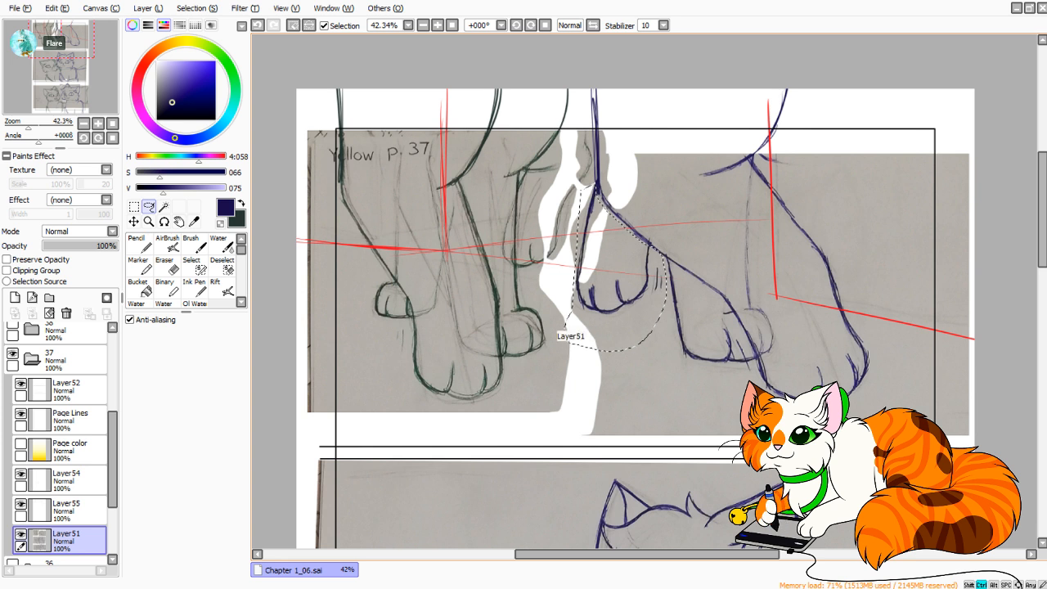
pyautogui.hotkey('ctrl', 'v')
pyautogui.click(62, 561)
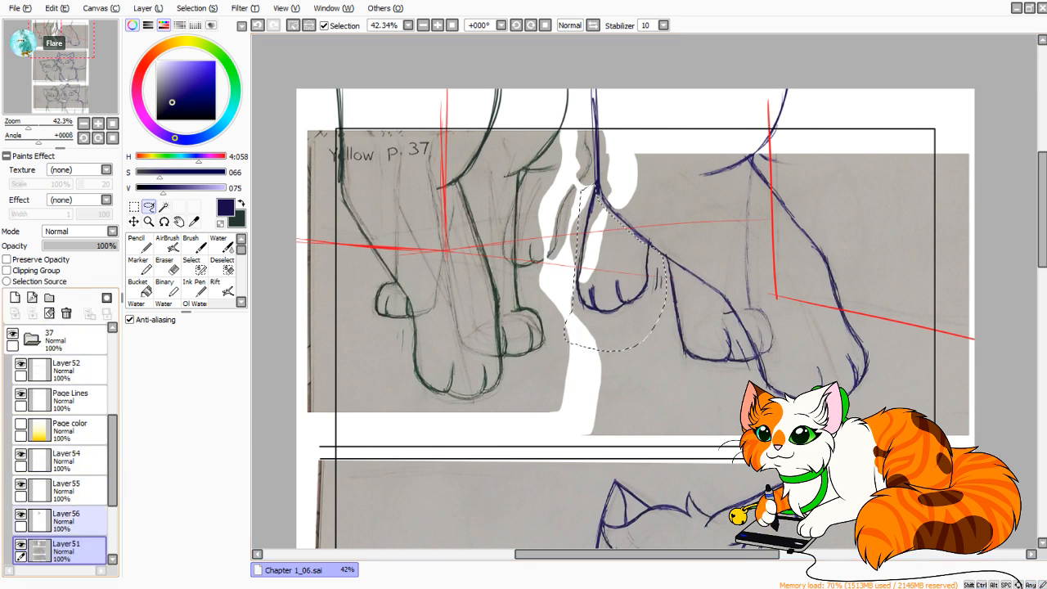
pyautogui.press('Delete')
# Hide Layer56 with the copied paw and make Layer55 the active layer, toggling its visibility to check its contents.
pyautogui.click(73, 491)
pyautogui.click(73, 521)
pyautogui.click(74, 491)
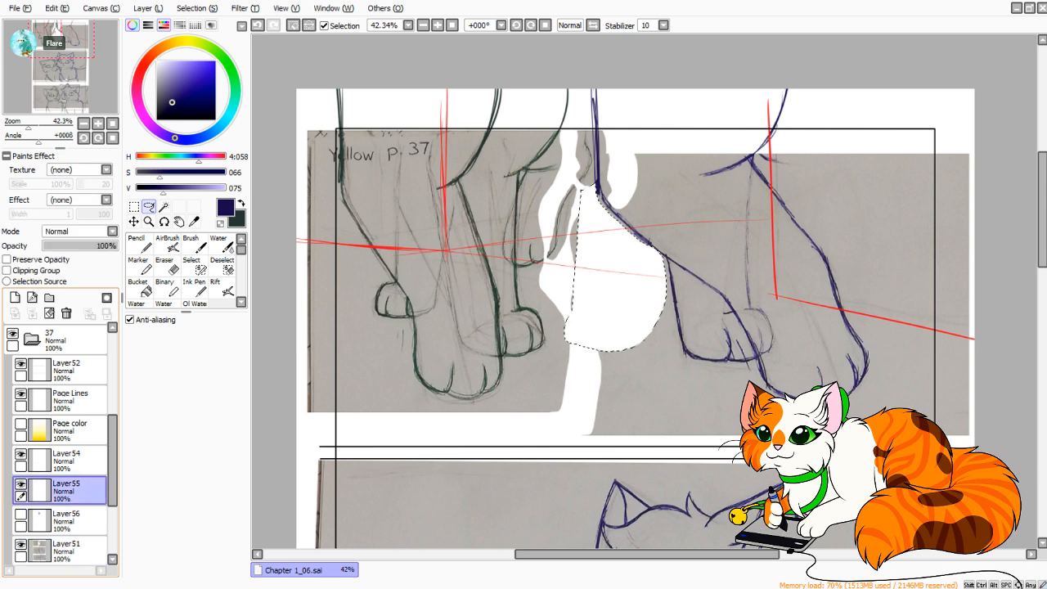
pyautogui.click(73, 461)
pyautogui.click(21, 454)
pyautogui.click(22, 454)
pyautogui.click(74, 491)
pyautogui.click(21, 485)
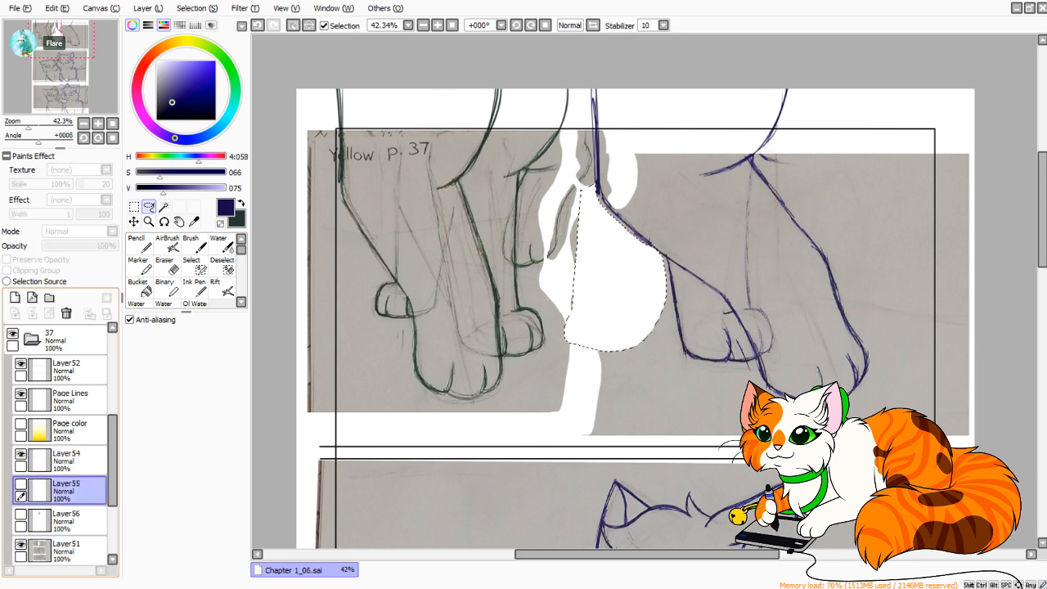
pyautogui.click(21, 484)
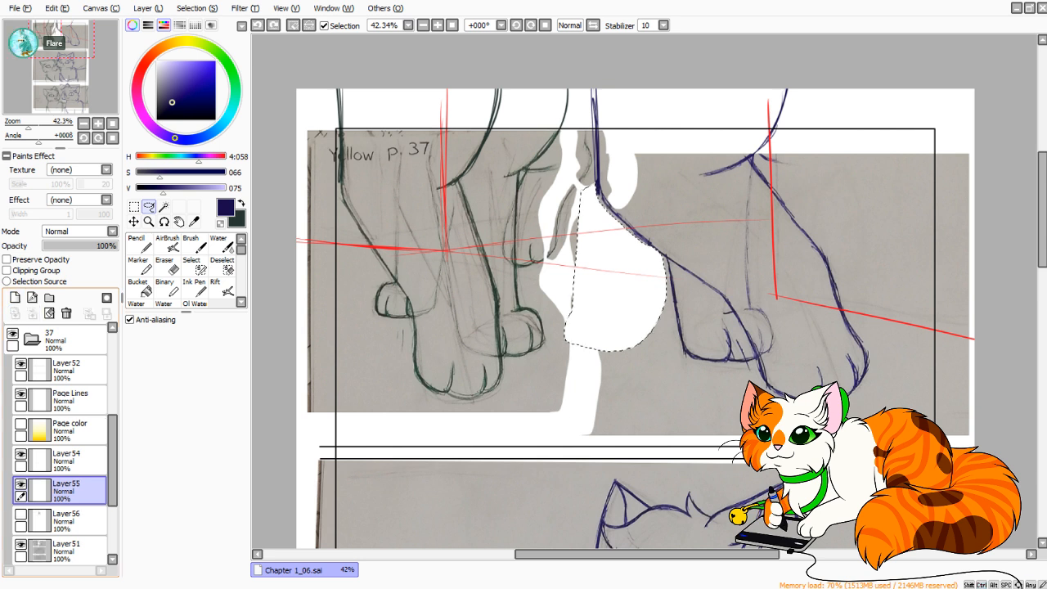
# Deselect and sketch a rounded dark blue paw in the cleared white area between the two cats with the Pencil.
pyautogui.click(139, 245)
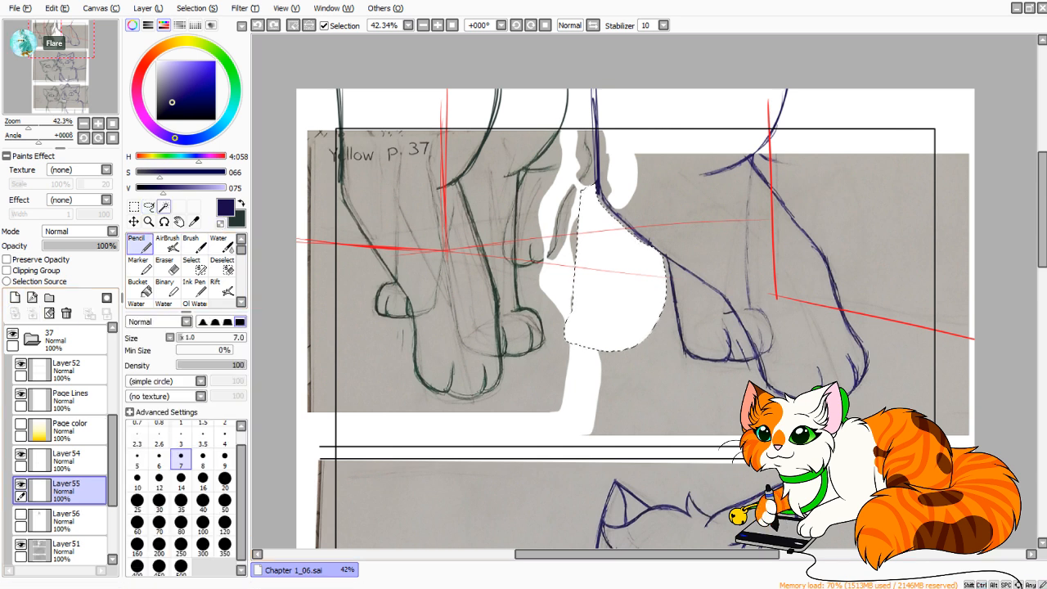
pyautogui.click(134, 207)
pyautogui.hotkey('ctrl', 'd')
pyautogui.click(139, 245)
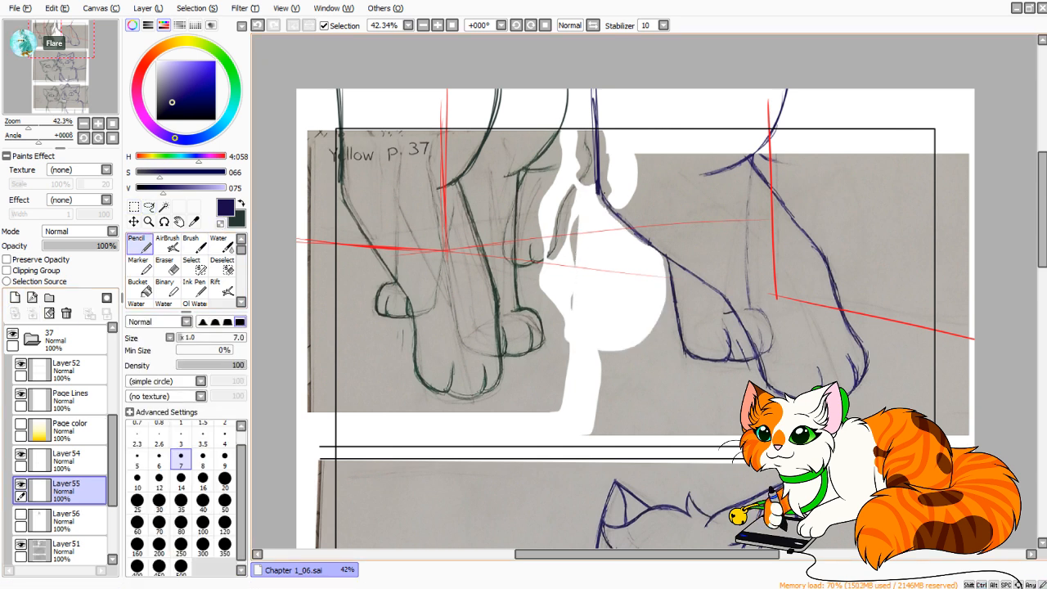
pyautogui.moveTo(581, 316)
pyautogui.mouseDown()
pyautogui.moveTo(584, 289)
pyautogui.moveTo(582, 323)
pyautogui.moveTo(565, 311)
pyautogui.moveTo(619, 325)
pyautogui.moveTo(599, 296)
pyautogui.moveTo(573, 334)
pyautogui.mouseUp()
pyautogui.hotkey('ctrl', 'z')
pyautogui.hotkey('ctrl', 'z')
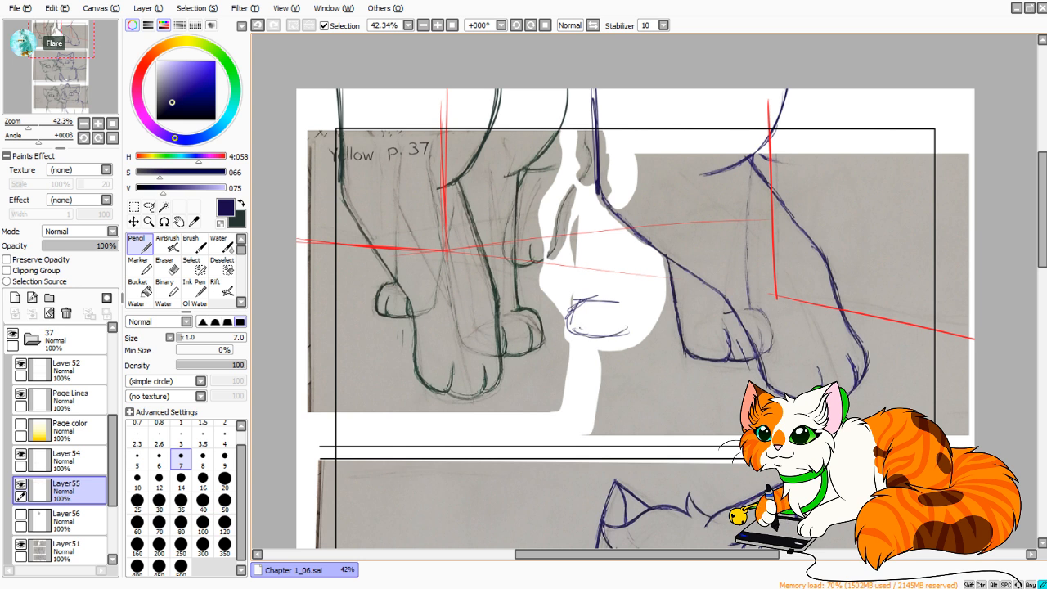
pyautogui.moveTo(614, 307); pyautogui.dragTo(607, 335)
pyautogui.moveTo(625, 295); pyautogui.dragTo(637, 326)
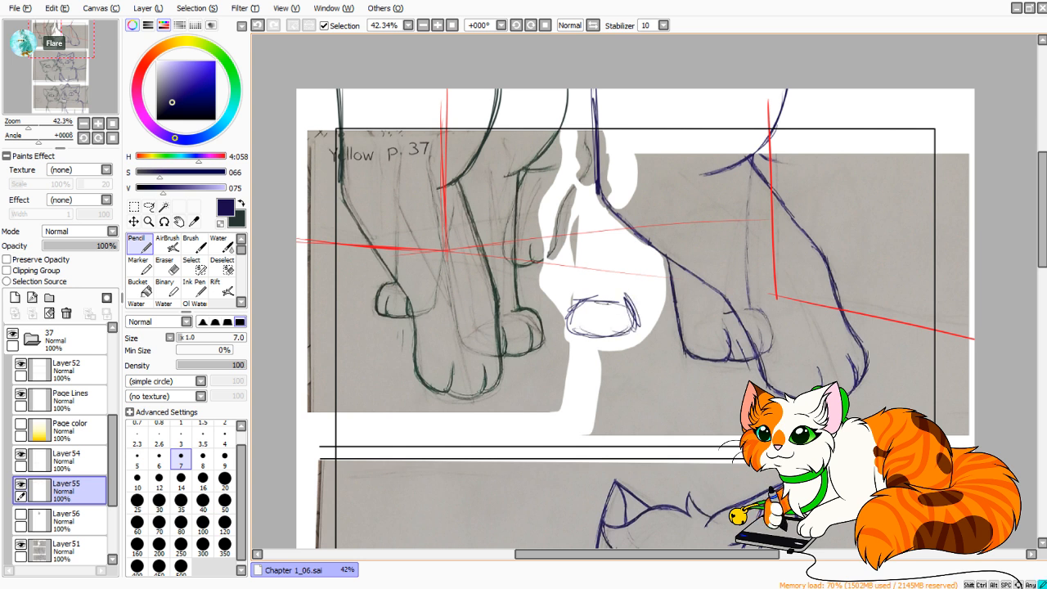
pyautogui.moveTo(576, 301)
pyautogui.mouseDown()
pyautogui.moveTo(626, 297)
pyautogui.moveTo(576, 334)
pyautogui.moveTo(635, 335)
pyautogui.mouseUp()
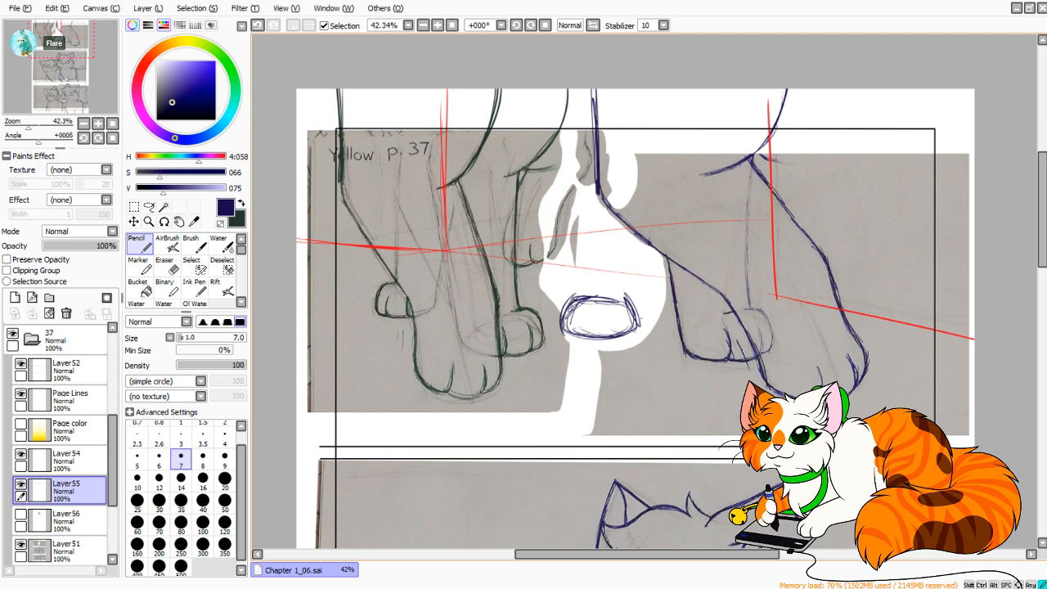
# Sketch the two side lines of the blue cat's front leg rising from the new rounded paw.
pyautogui.moveTo(641, 246); pyautogui.dragTo(636, 321)
pyautogui.moveTo(649, 205); pyautogui.dragTo(636, 306)
pyautogui.hotkey('ctrl', 'z')
pyautogui.hotkey('ctrl', 'z')
pyautogui.moveTo(646, 214); pyautogui.dragTo(636, 309)
pyautogui.moveTo(647, 215)
pyautogui.mouseDown()
pyautogui.moveTo(636, 314)
pyautogui.moveTo(654, 186)
pyautogui.mouseUp()
pyautogui.moveTo(581, 298)
pyautogui.mouseDown()
pyautogui.moveTo(584, 186)
pyautogui.moveTo(579, 278)
pyautogui.mouseUp()
# Sketch a curved chest line from above the panel border to the new leg, and darken the leg's side facing the green cat.
pyautogui.moveTo(557, 89)
pyautogui.mouseDown()
pyautogui.moveTo(594, 185)
pyautogui.moveTo(558, 89)
pyautogui.moveTo(576, 159)
pyautogui.mouseUp()
pyautogui.hotkey('ctrl', 'z')
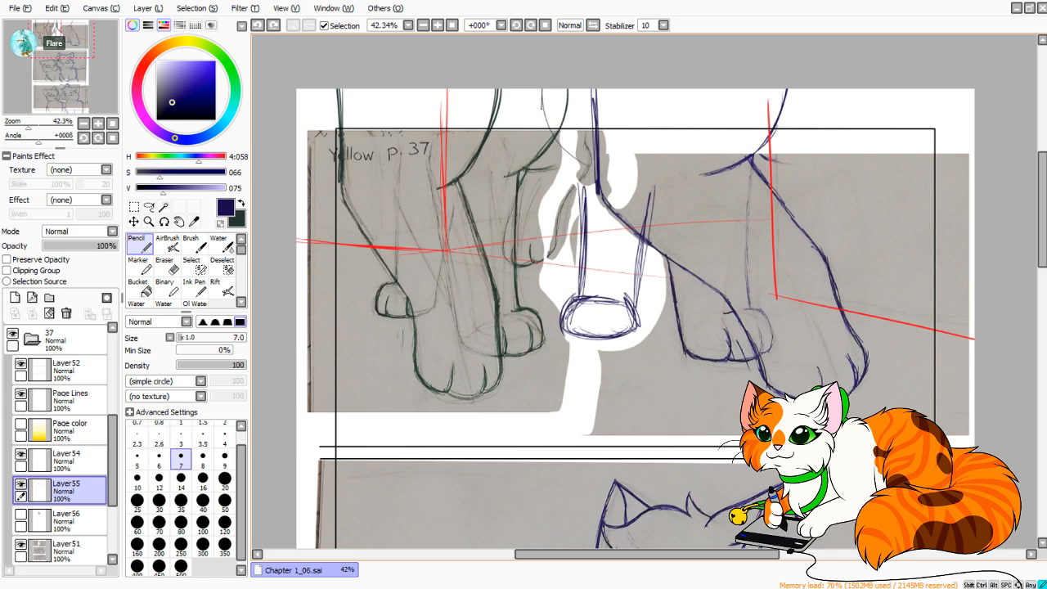
pyautogui.moveTo(542, 107); pyautogui.dragTo(595, 183)
pyautogui.moveTo(595, 182)
pyautogui.mouseDown()
pyautogui.moveTo(539, 89)
pyautogui.moveTo(557, 150)
pyautogui.moveTo(548, 88)
pyautogui.moveTo(590, 179)
pyautogui.mouseUp()
pyautogui.hotkey('ctrl', 'z')
pyautogui.moveTo(590, 179)
pyautogui.mouseDown()
pyautogui.moveTo(552, 66)
pyautogui.moveTo(596, 169)
pyautogui.mouseUp()
pyautogui.moveTo(596, 169)
pyautogui.mouseDown()
pyautogui.moveTo(554, 105)
pyautogui.moveTo(589, 180)
pyautogui.moveTo(584, 248)
pyautogui.mouseUp()
pyautogui.moveTo(584, 248); pyautogui.dragTo(586, 163)
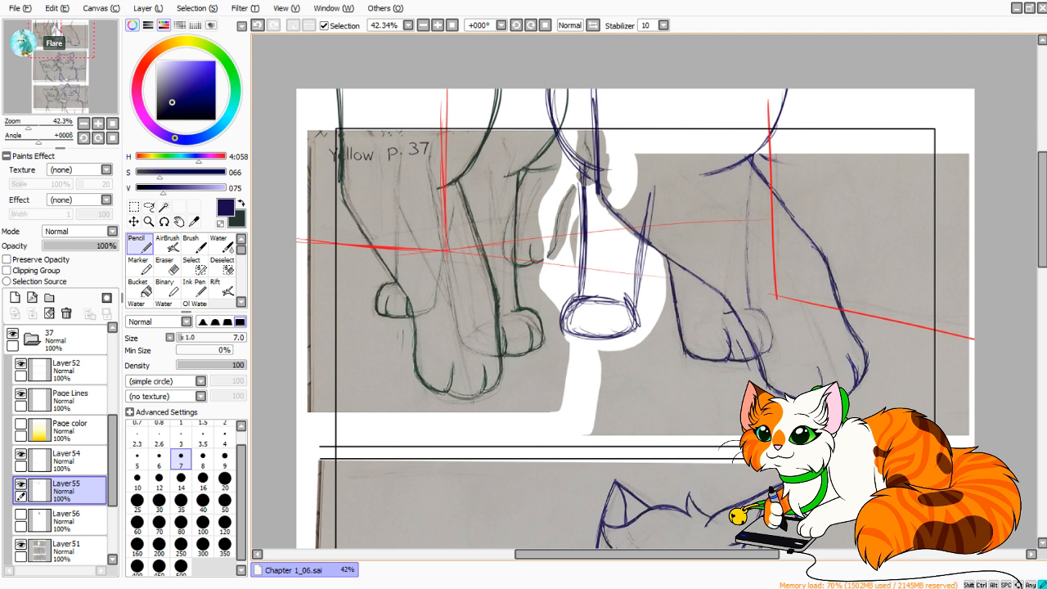
# Darken the new leg's side farthest from the green cat and extend it up above the raised-leg outline.
pyautogui.moveTo(642, 287); pyautogui.dragTo(638, 317)
pyautogui.moveTo(646, 218); pyautogui.dragTo(642, 288)
pyautogui.moveTo(657, 194); pyautogui.dragTo(636, 320)
pyautogui.moveTo(661, 158); pyautogui.dragTo(657, 195)
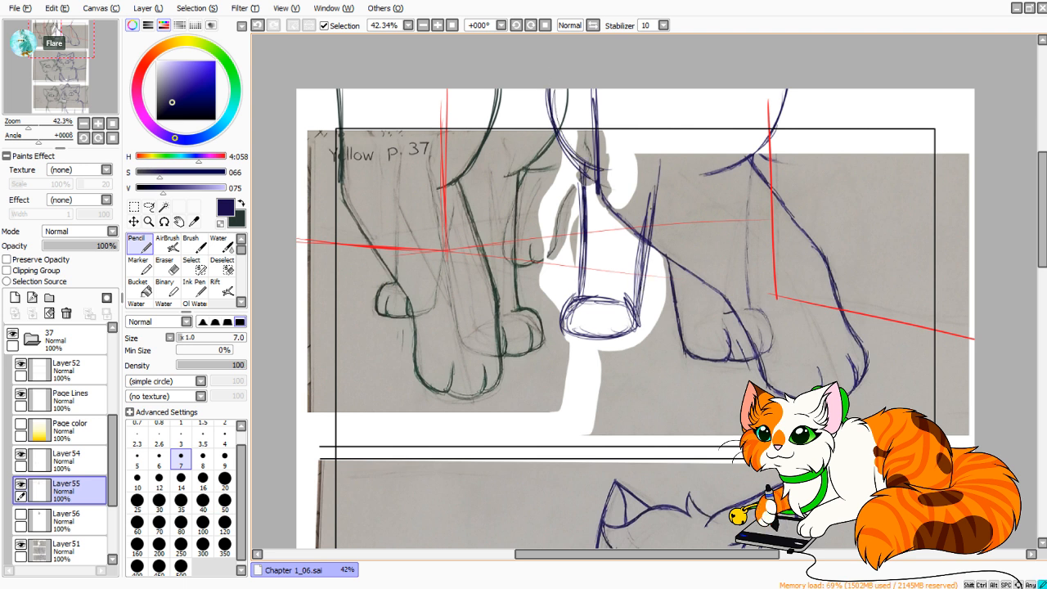
# Sketch the blue cat's shoulder arc above the new leg and a curved line down toward the top of its large front leg.
pyautogui.moveTo(661, 143); pyautogui.dragTo(663, 177)
pyautogui.moveTo(648, 135); pyautogui.dragTo(664, 188)
pyautogui.moveTo(658, 138)
pyautogui.mouseDown()
pyautogui.moveTo(680, 89)
pyautogui.moveTo(723, 96)
pyautogui.mouseUp()
pyautogui.moveTo(665, 114)
pyautogui.mouseDown()
pyautogui.moveTo(730, 102)
pyautogui.moveTo(785, 166)
pyautogui.mouseUp()
# Sketch a U-shaped limb behind the blue cat's large front leg, with its rear outline continuing up past the panel border.
pyautogui.moveTo(731, 131)
pyautogui.mouseDown()
pyautogui.moveTo(817, 176)
pyautogui.moveTo(760, 228)
pyautogui.mouseUp()
pyautogui.hotkey('ctrl', 'z')
pyautogui.moveTo(759, 177); pyautogui.dragTo(765, 256)
pyautogui.moveTo(761, 178); pyautogui.dragTo(758, 238)
pyautogui.moveTo(764, 160); pyautogui.dragTo(763, 255)
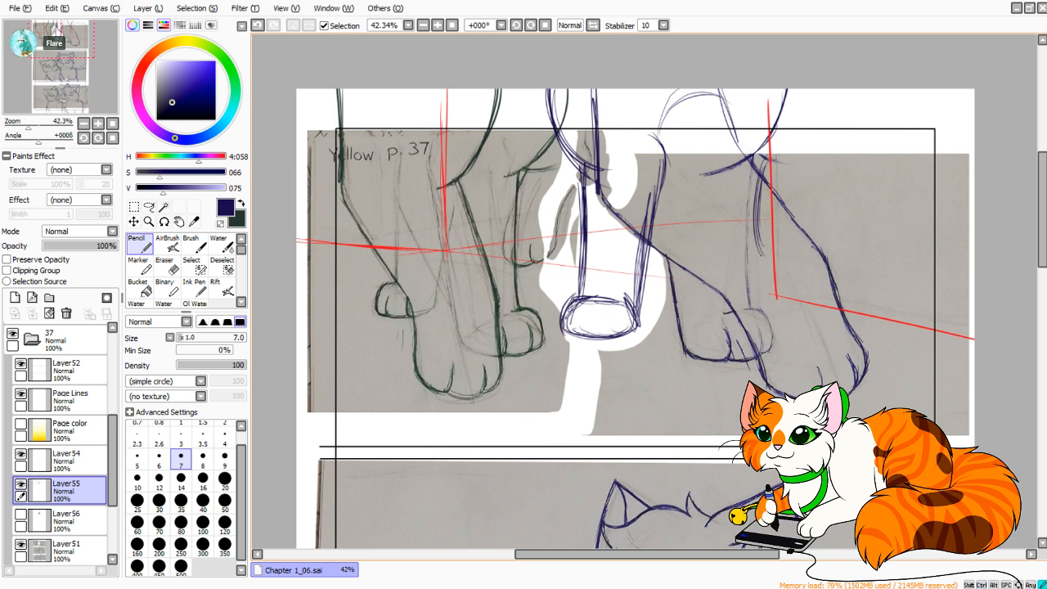
pyautogui.moveTo(774, 214)
pyautogui.mouseDown()
pyautogui.moveTo(795, 260)
pyautogui.moveTo(809, 244)
pyautogui.moveTo(815, 174)
pyautogui.mouseUp()
pyautogui.moveTo(807, 226); pyautogui.dragTo(836, 157)
pyautogui.moveTo(808, 193)
pyautogui.mouseDown()
pyautogui.moveTo(845, 146)
pyautogui.moveTo(823, 85)
pyautogui.mouseUp()
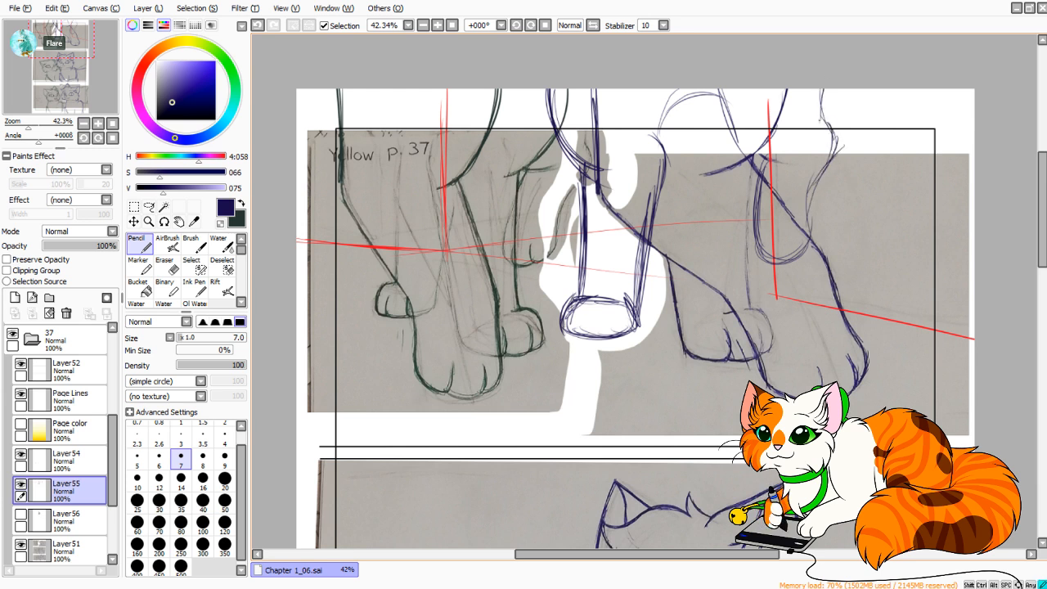
# Strengthen the curved chest line and add short strokes where it meets the top of the blue cat's large front leg.
pyautogui.moveTo(767, 145); pyautogui.dragTo(741, 165)
pyautogui.moveTo(721, 109)
pyautogui.mouseDown()
pyautogui.moveTo(730, 128)
pyautogui.moveTo(792, 164)
pyautogui.mouseUp()
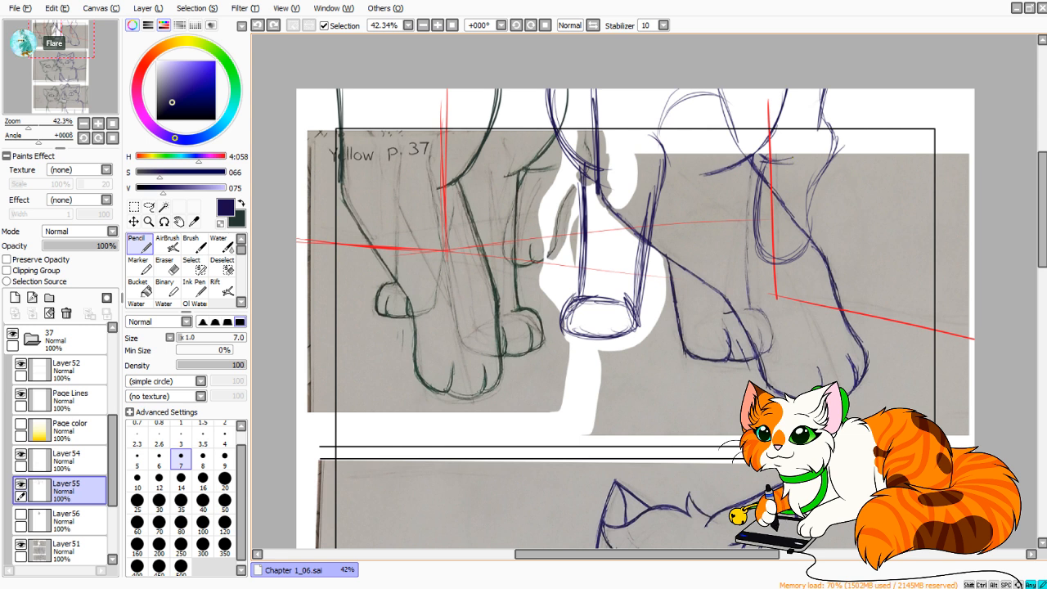
pyautogui.moveTo(725, 139); pyautogui.dragTo(751, 153)
pyautogui.moveTo(706, 108); pyautogui.dragTo(718, 131)
pyautogui.moveTo(718, 131); pyautogui.dragTo(747, 156)
pyautogui.moveTo(707, 102); pyautogui.dragTo(730, 141)
pyautogui.moveTo(734, 148); pyautogui.dragTo(761, 160)
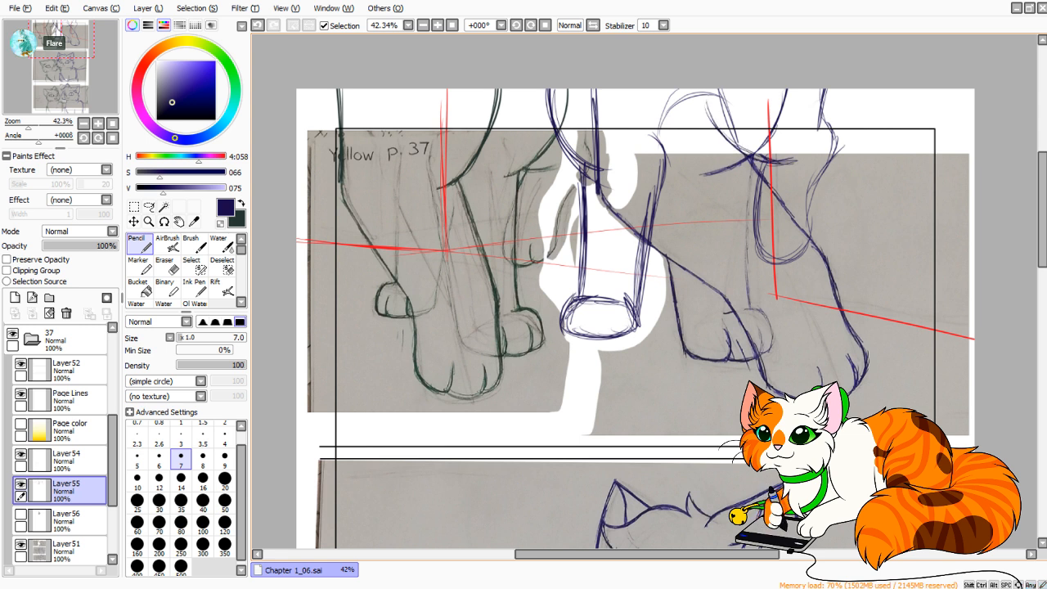
# Lower Layer55's opacity to 57% and make Layer51 the active layer.
pyautogui.moveTo(88, 246); pyautogui.dragTo(111, 246)
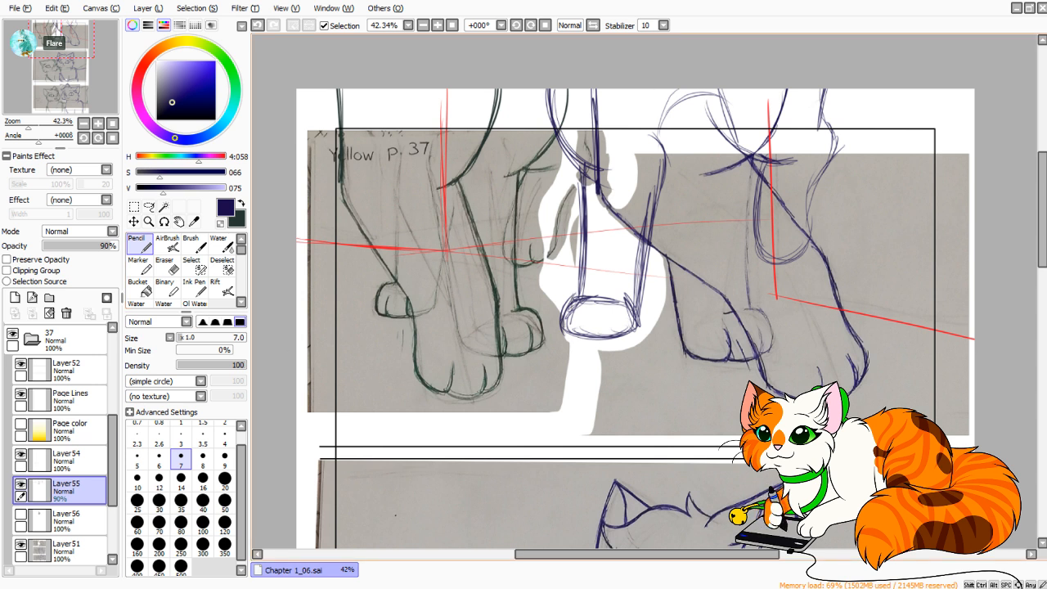
pyautogui.moveTo(109, 246); pyautogui.dragTo(86, 246)
pyautogui.click(69, 548)
# Try to draw the curved chest line above the new front leg on Layer51, and undo the strokes.
pyautogui.moveTo(29, 125); pyautogui.dragTo(36, 125)
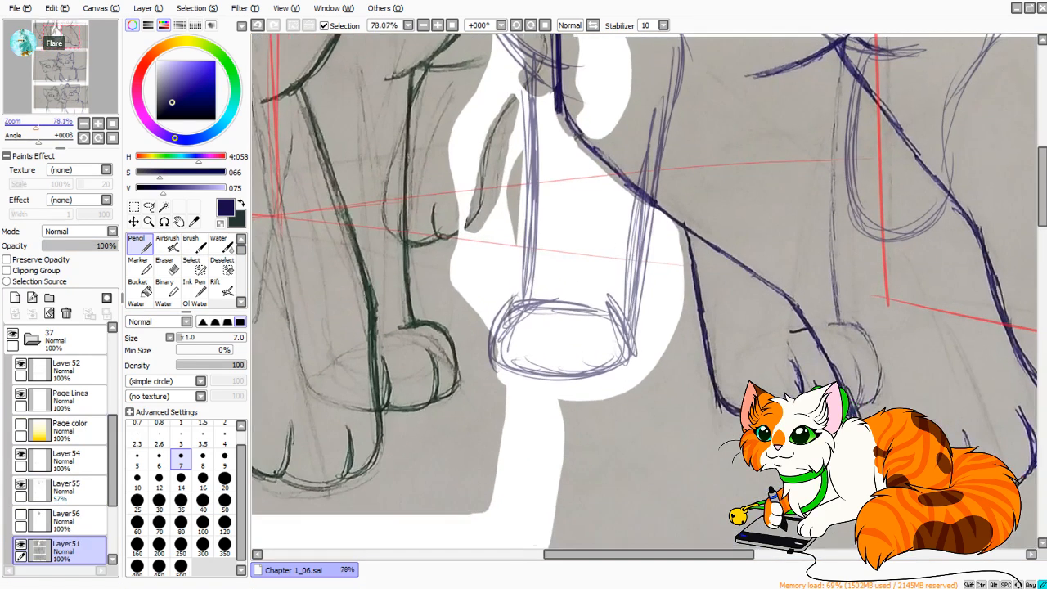
pyautogui.scroll(-2, 645, 291)
pyautogui.moveTo(589, 180); pyautogui.dragTo(570, 338)
pyautogui.moveTo(522, 261); pyautogui.dragTo(552, 268)
pyautogui.hotkey('ctrl', 'z')
pyautogui.moveTo(495, 233)
pyautogui.mouseDown()
pyautogui.moveTo(550, 269)
pyautogui.moveTo(483, 188)
pyautogui.mouseUp()
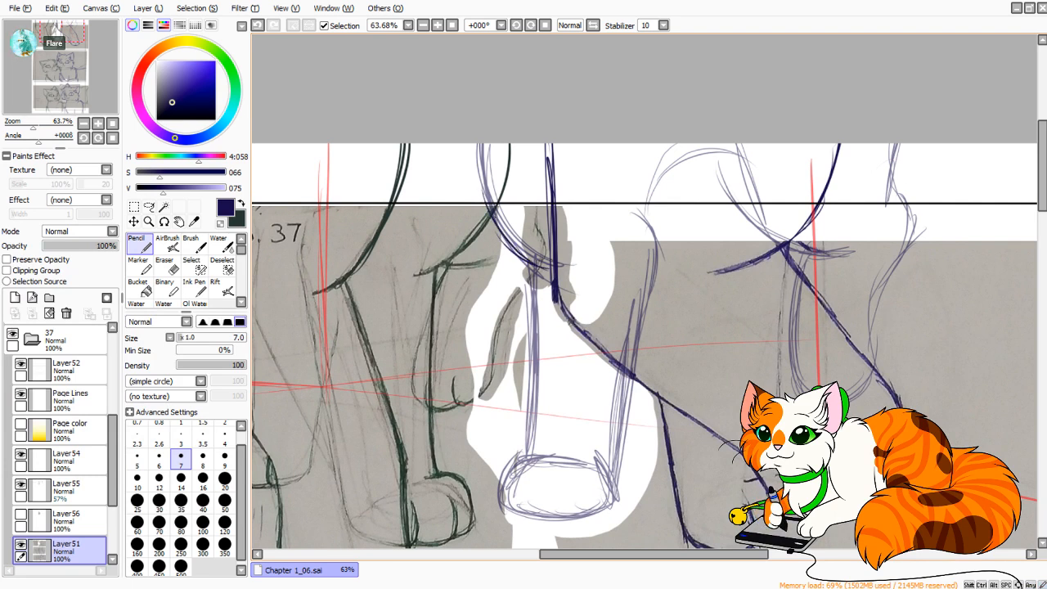
pyautogui.moveTo(519, 259); pyautogui.dragTo(477, 150)
pyautogui.hotkey('ctrl', 'z')
pyautogui.hotkey('ctrl', 'z')
pyautogui.hotkey('ctrl', 'z')
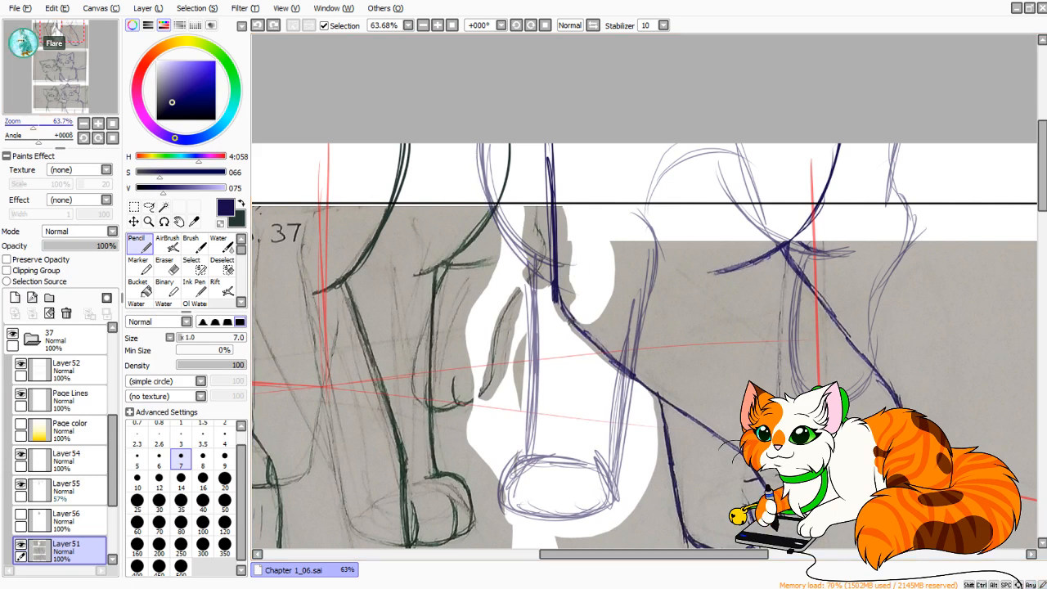
pyautogui.scroll(-8, 645, 291)
pyautogui.scroll(4, 645, 291)
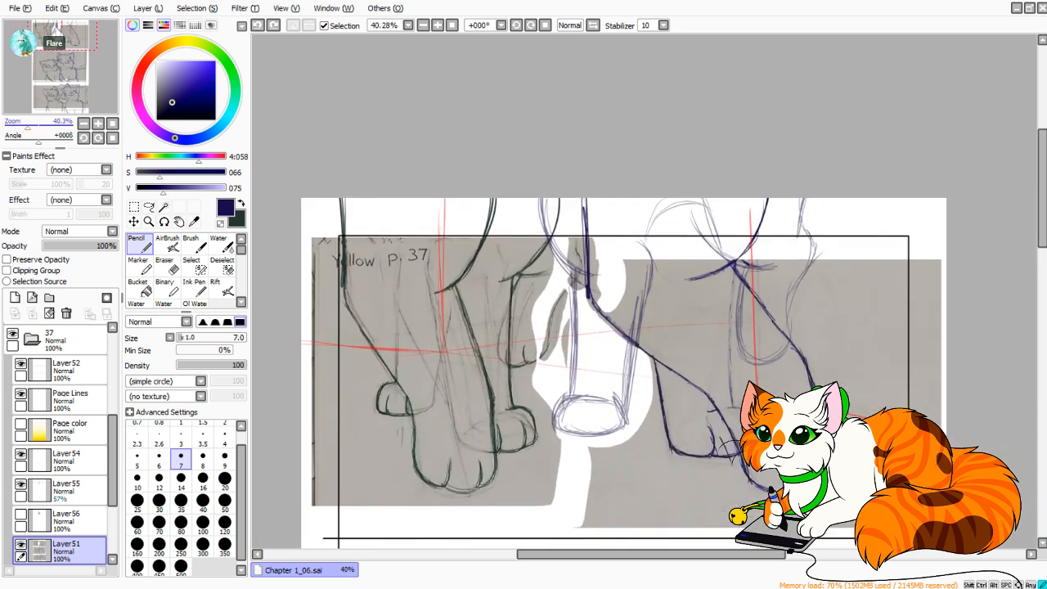
pyautogui.scroll(2, 645, 291)
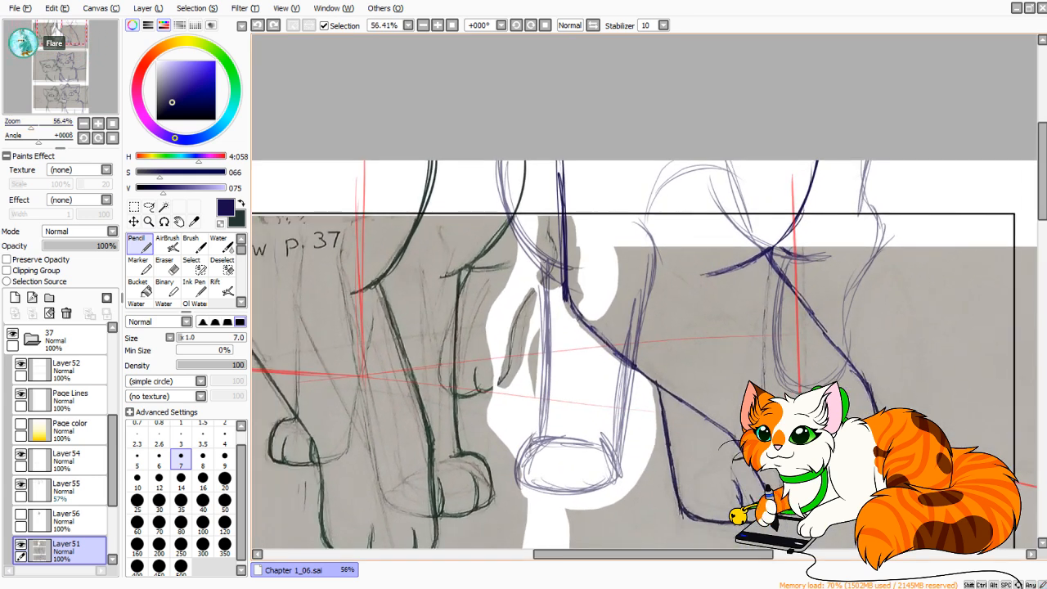
# Undo the trial curve drawn on Layer51 past the panel's upper corner, and make Layer55 the active layer.
pyautogui.moveTo(976, 94); pyautogui.dragTo(776, 121)
pyautogui.moveTo(786, 187)
pyautogui.mouseDown()
pyautogui.moveTo(778, 214)
pyautogui.moveTo(762, 272)
pyautogui.mouseUp()
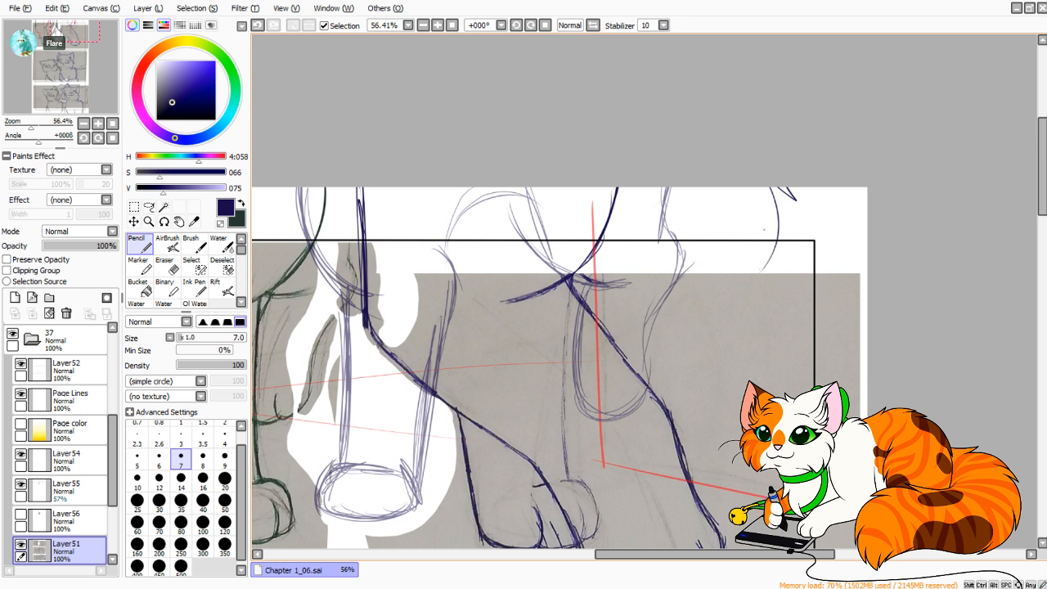
pyautogui.hotkey('ctrl', 'z')
pyautogui.click(69, 517)
pyautogui.click(70, 489)
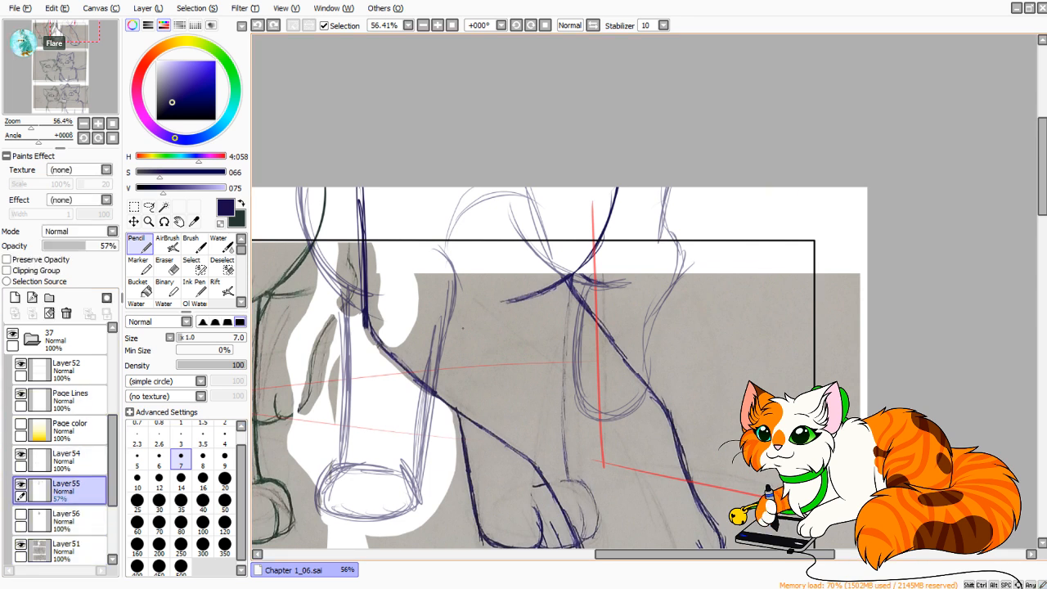
# Try to sketch the blue cat's curved underside line on Layer55 above its large front leg, and undo the strokes.
pyautogui.moveTo(463, 328); pyautogui.dragTo(568, 313)
pyautogui.moveTo(470, 212); pyautogui.dragTo(612, 239)
pyautogui.hotkey('ctrl', 'z')
pyautogui.moveTo(540, 226)
pyautogui.mouseDown()
pyautogui.moveTo(662, 257)
pyautogui.moveTo(725, 251)
pyautogui.moveTo(779, 212)
pyautogui.mouseUp()
pyautogui.moveTo(705, 234); pyautogui.dragTo(799, 171)
pyautogui.moveTo(757, 223)
pyautogui.mouseDown()
pyautogui.moveTo(835, 171)
pyautogui.moveTo(782, 216)
pyautogui.mouseUp()
pyautogui.hotkey('ctrl', 'z')
pyautogui.hotkey('ctrl', 'z')
pyautogui.hotkey('ctrl', 'z')
pyautogui.hotkey('ctrl', 'z')
pyautogui.hotkey('ctrl', 'z')
pyautogui.hotkey('ctrl', 'z')
pyautogui.hotkey('ctrl', 'z')
# Sketch the blue cat's underside as a shallow curve from the canvas edge above the rear limb, over the large front leg, toward the other leg.
pyautogui.moveTo(785, 172); pyautogui.dragTo(778, 220)
pyautogui.moveTo(775, 172)
pyautogui.mouseDown()
pyautogui.moveTo(776, 218)
pyautogui.moveTo(746, 235)
pyautogui.mouseUp()
pyautogui.moveTo(769, 172); pyautogui.dragTo(721, 242)
pyautogui.moveTo(755, 196)
pyautogui.mouseDown()
pyautogui.moveTo(711, 236)
pyautogui.moveTo(673, 248)
pyautogui.mouseUp()
pyautogui.moveTo(721, 230); pyautogui.dragTo(636, 257)
pyautogui.moveTo(622, 311); pyautogui.dragTo(760, 247)
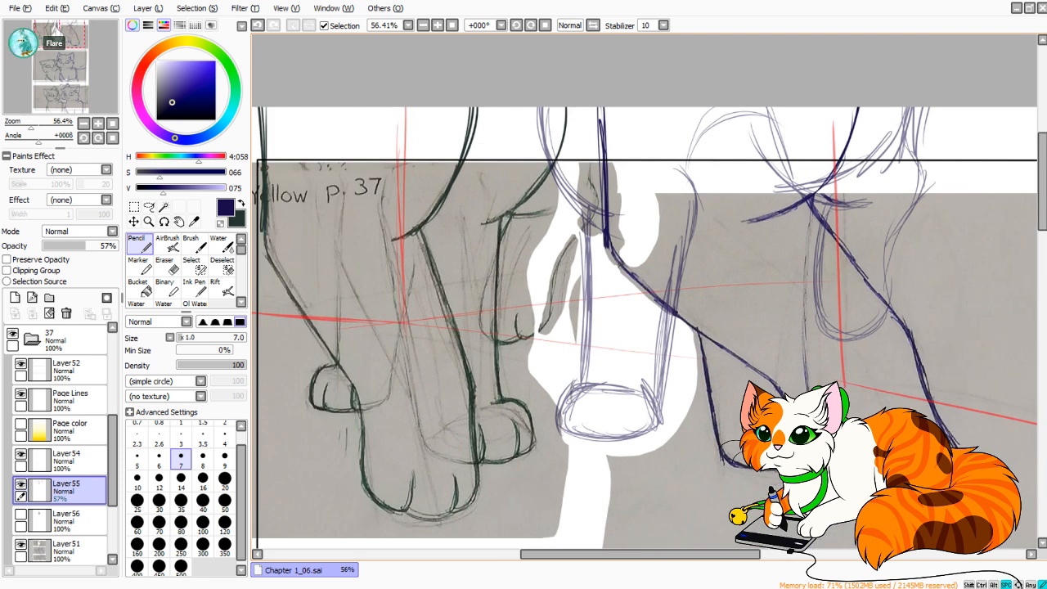
pyautogui.moveTo(769, 182); pyautogui.dragTo(684, 161)
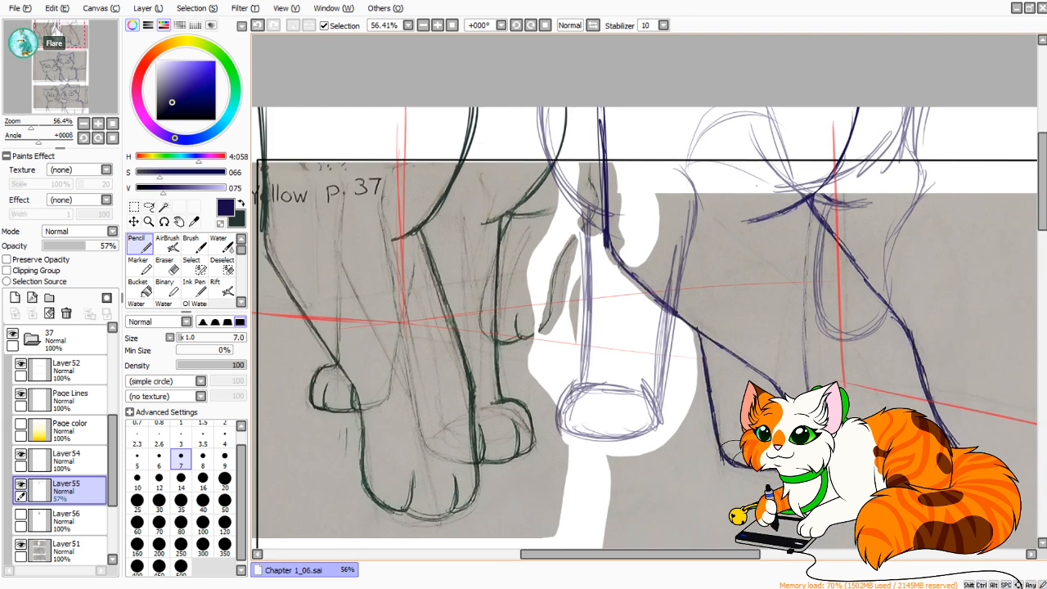
pyautogui.moveTo(761, 182); pyautogui.dragTo(676, 157)
pyautogui.moveTo(687, 327); pyautogui.dragTo(763, 274)
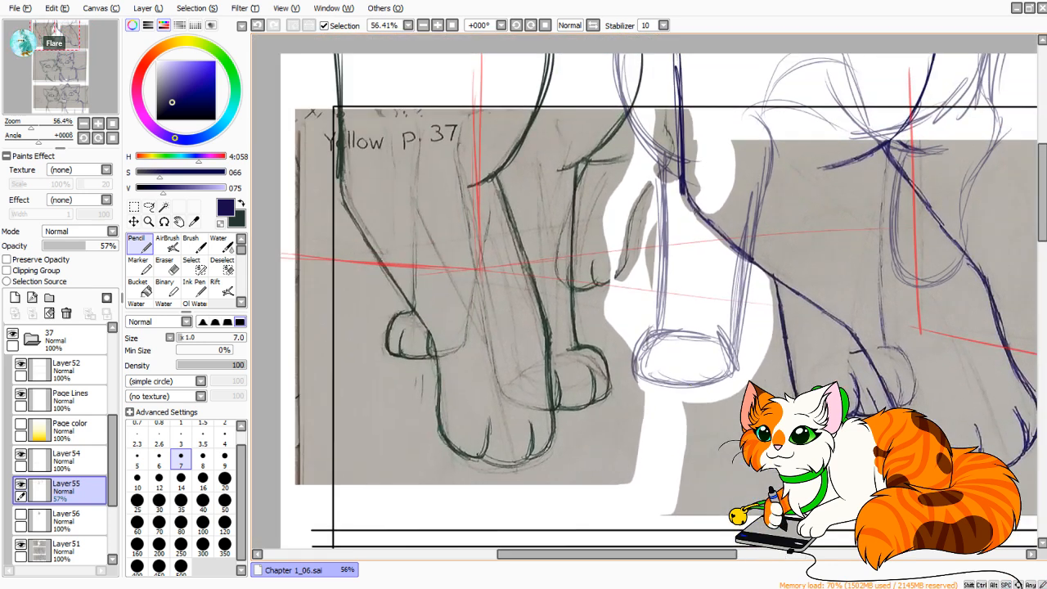
# On Layer54, draw a dark, near-vertical toe line in the middle of the sketched paw on the white patch.
pyautogui.click(68, 459)
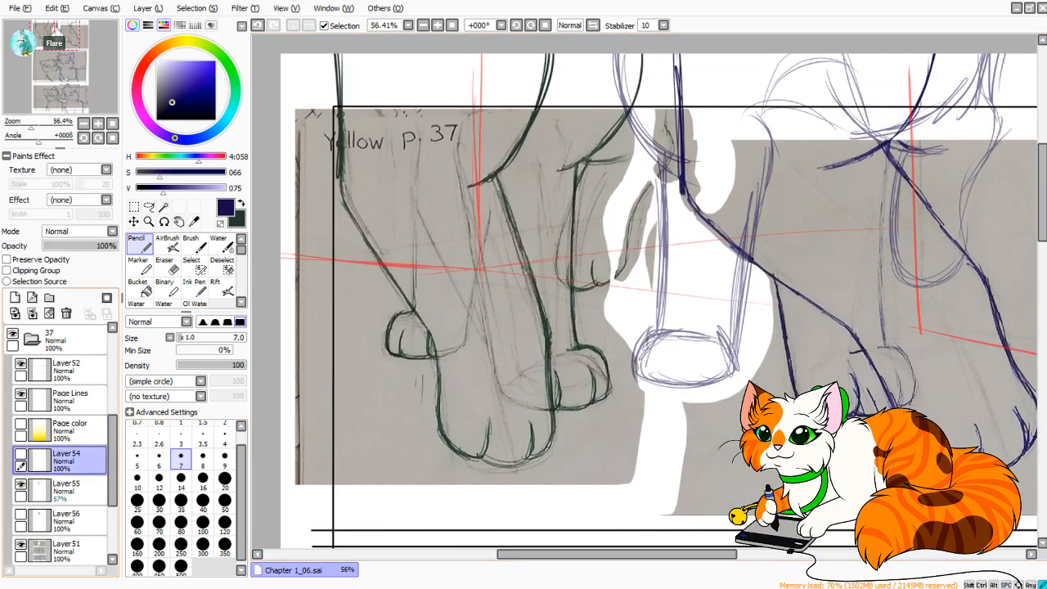
pyautogui.scroll(4, 580, 243)
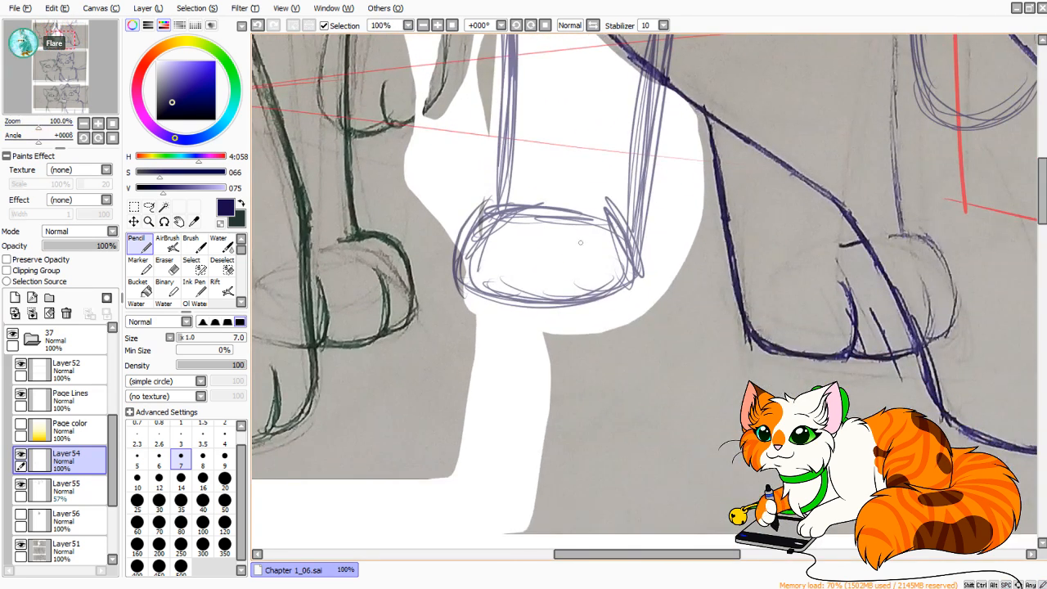
pyautogui.moveTo(562, 237); pyautogui.dragTo(562, 312)
pyautogui.hotkey('ctrl', 'z')
pyautogui.moveTo(562, 238); pyautogui.dragTo(562, 303)
pyautogui.hotkey('ctrl', 'z')
pyautogui.hotkey('ctrl', 'z')
pyautogui.moveTo(563, 241); pyautogui.dragTo(558, 299)
pyautogui.moveTo(565, 243); pyautogui.dragTo(563, 302)
# Draw the dark rounded edge of the paw's outer toe and continue it up the leg's side to the crossing leg line.
pyautogui.moveTo(563, 301); pyautogui.dragTo(628, 289)
pyautogui.moveTo(565, 301); pyautogui.dragTo(645, 270)
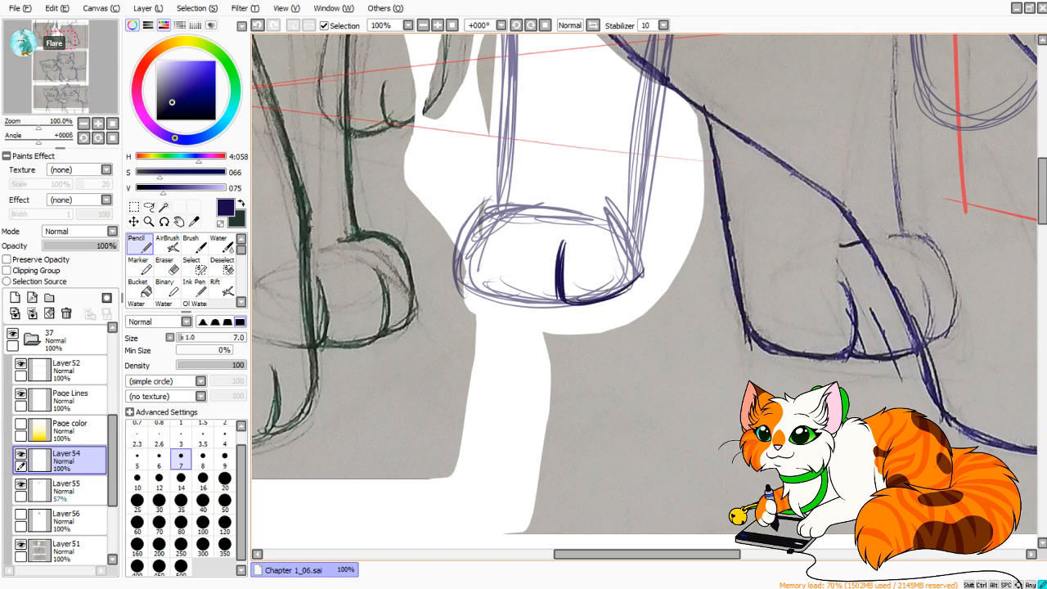
pyautogui.moveTo(607, 298)
pyautogui.mouseDown()
pyautogui.moveTo(646, 266)
pyautogui.moveTo(652, 167)
pyautogui.mouseUp()
pyautogui.moveTo(645, 255); pyautogui.dragTo(664, 82)
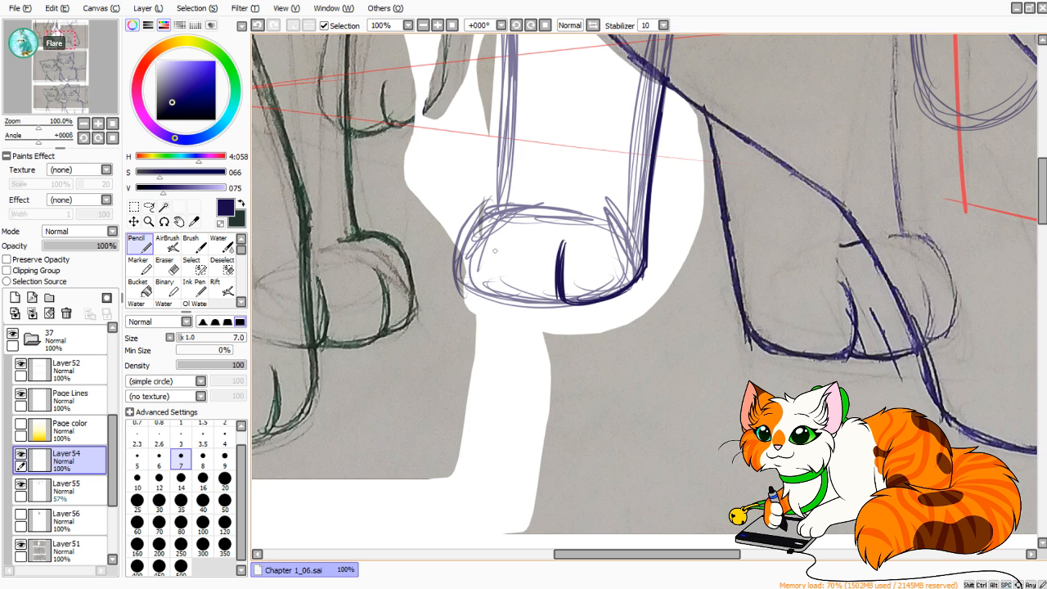
# Draw a second curved toe line in the same paw and join it to the first along the paw's lower edge.
pyautogui.moveTo(501, 239); pyautogui.dragTo(491, 315)
pyautogui.hotkey('ctrl', 'z')
pyautogui.moveTo(501, 239); pyautogui.dragTo(493, 300)
pyautogui.moveTo(496, 248); pyautogui.dragTo(496, 301)
pyautogui.moveTo(493, 291); pyautogui.dragTo(519, 306)
pyautogui.moveTo(494, 297)
pyautogui.mouseDown()
pyautogui.moveTo(523, 308)
pyautogui.moveTo(494, 297)
pyautogui.moveTo(571, 307)
pyautogui.mouseUp()
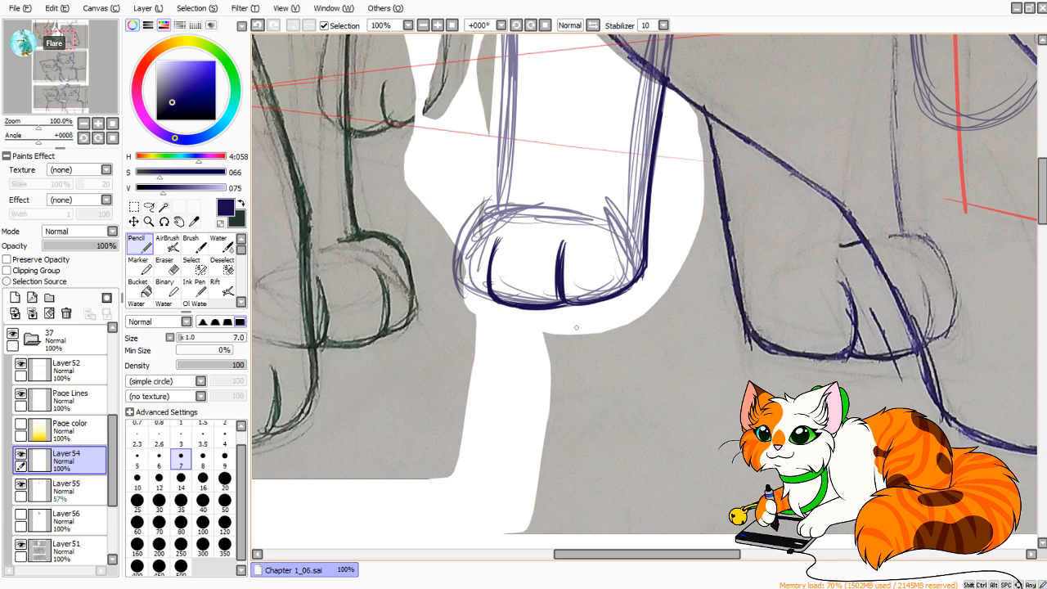
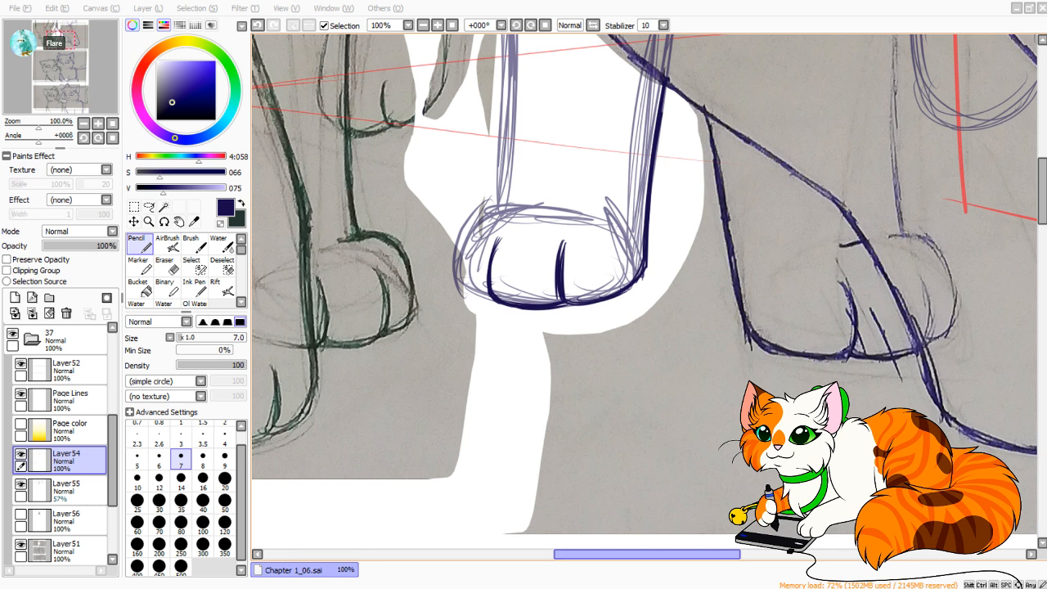
# Draw the rounded edge of the paw's remaining outer toe and carry it over the toe's top into the start of the leg.
pyautogui.moveTo(573, 331); pyautogui.dragTo(577, 331)
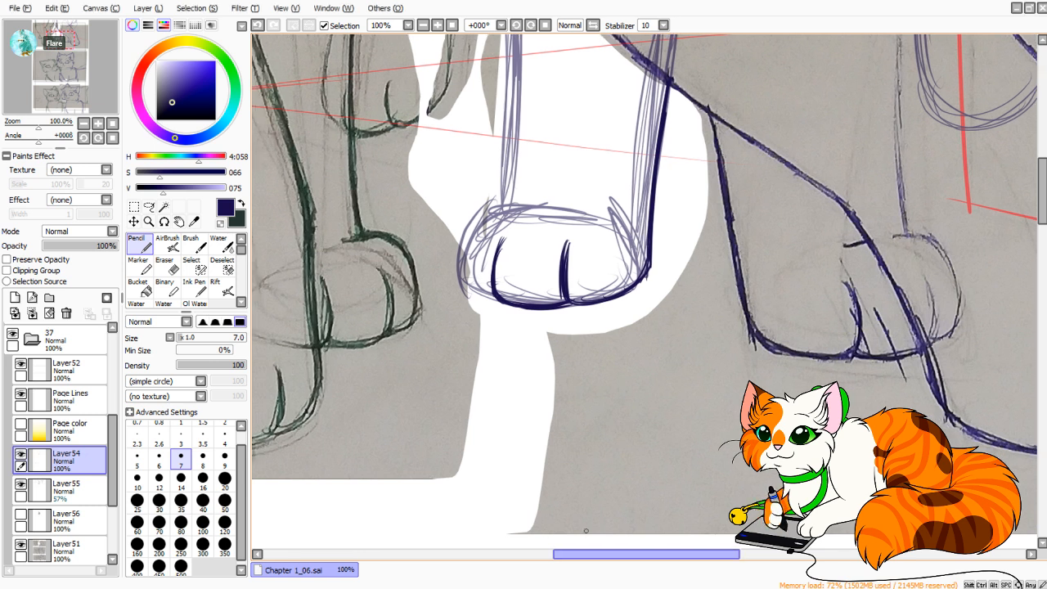
pyautogui.moveTo(517, 309); pyautogui.dragTo(566, 333)
pyautogui.hotkey('ctrl', 'z')
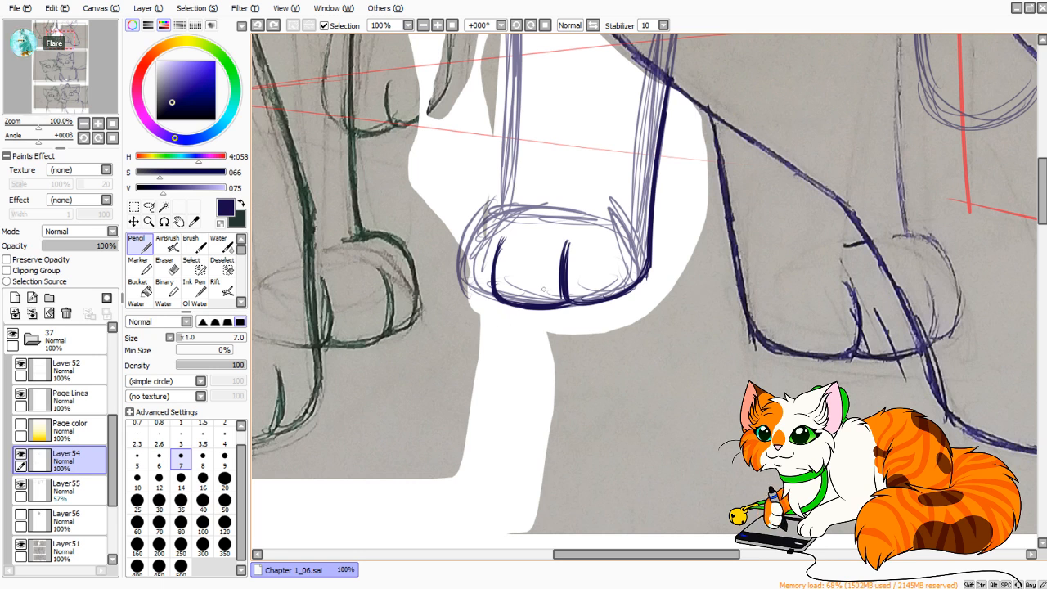
pyautogui.scroll(4, 542, 359)
pyautogui.moveTo(484, 458)
pyautogui.mouseDown()
pyautogui.moveTo(465, 450)
pyautogui.moveTo(456, 411)
pyautogui.mouseUp()
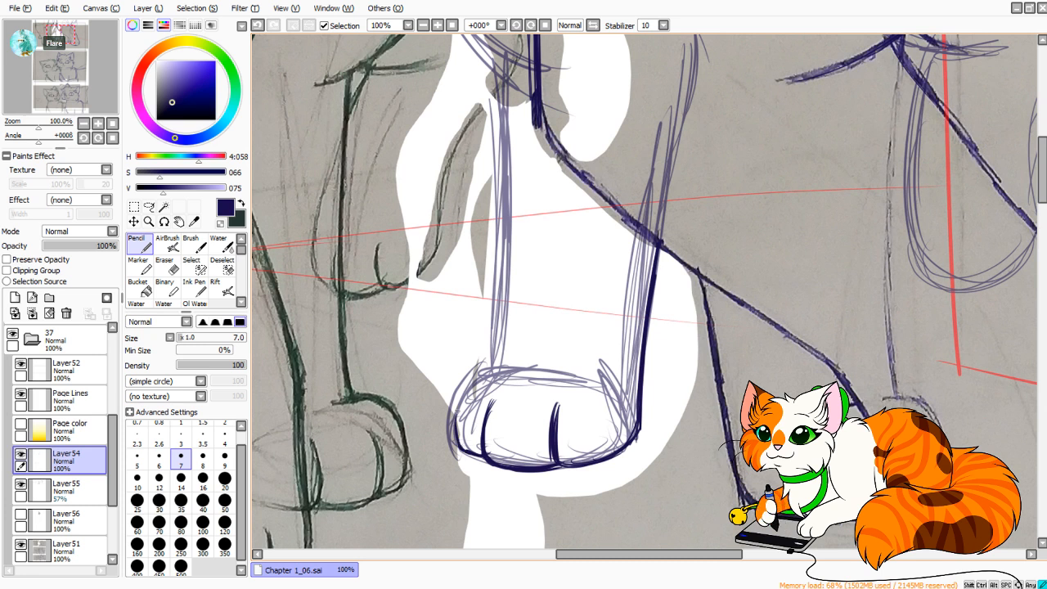
pyautogui.hotkey('ctrl', 'z')
pyautogui.moveTo(485, 460)
pyautogui.mouseDown()
pyautogui.moveTo(457, 401)
pyautogui.moveTo(476, 369)
pyautogui.moveTo(505, 366)
pyautogui.moveTo(505, 305)
pyautogui.mouseUp()
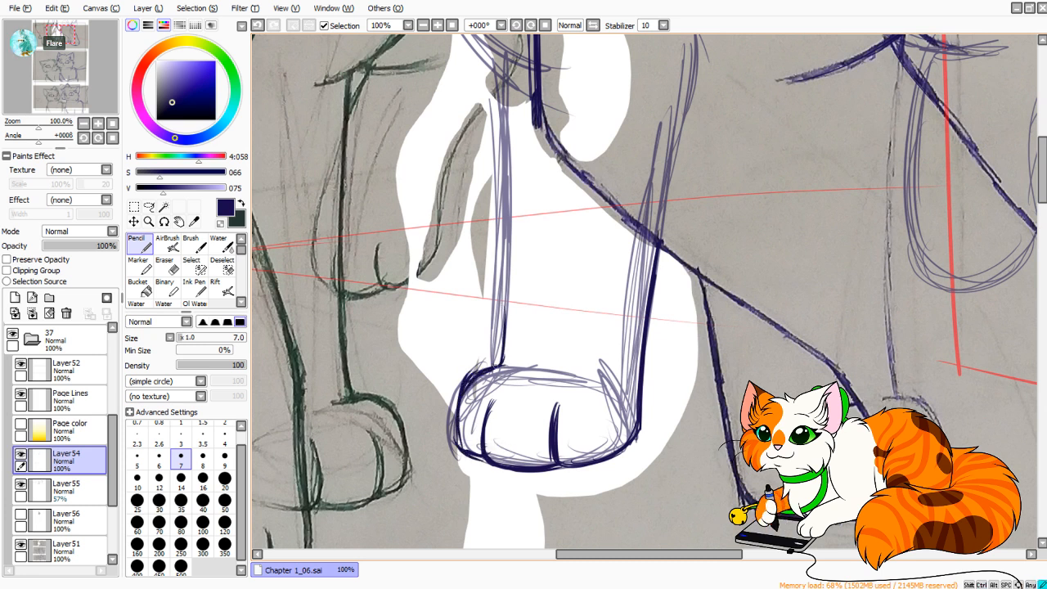
# Draw the dark, near-vertical line of the leg's unfinished side from the paw up to the chest sketch.
pyautogui.moveTo(499, 366); pyautogui.dragTo(499, 99)
pyautogui.moveTo(503, 186)
pyautogui.mouseDown()
pyautogui.moveTo(492, 69)
pyautogui.moveTo(540, 334)
pyautogui.moveTo(565, 326)
pyautogui.mouseUp()
pyautogui.hotkey('ctrl', 'z')
# Trace the sketched chest curve in dark lines from the canvas edge down to the top of the leg.
pyautogui.hotkey('ctrl', 'z')
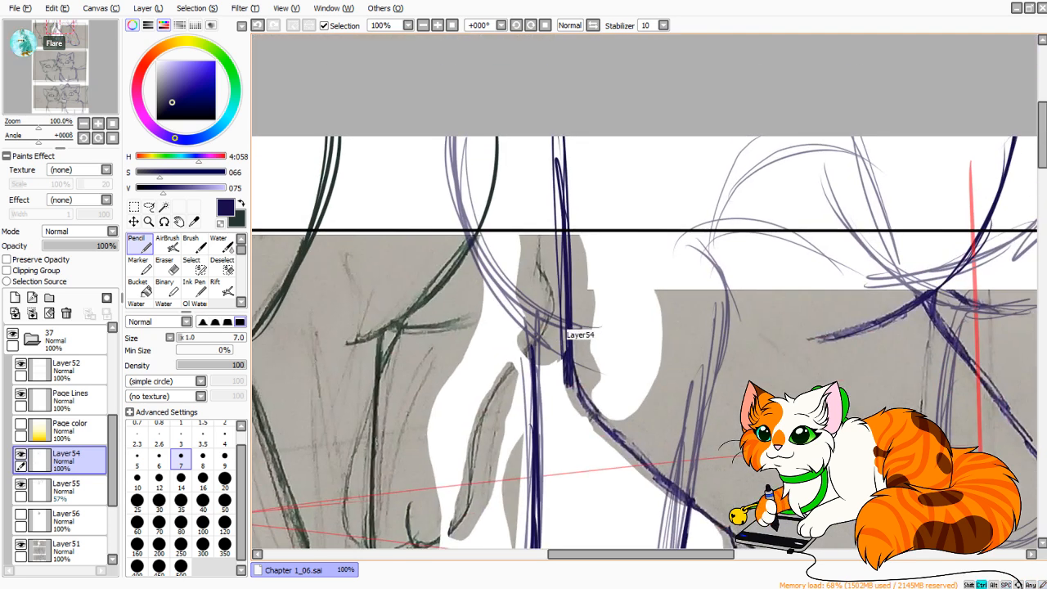
pyautogui.moveTo(36, 126)
pyautogui.mouseDown()
pyautogui.moveTo(21, 126)
pyautogui.moveTo(34, 126)
pyautogui.mouseUp()
pyautogui.moveTo(544, 315)
pyautogui.mouseDown()
pyautogui.moveTo(509, 205)
pyautogui.moveTo(544, 210)
pyautogui.moveTo(499, 173)
pyautogui.moveTo(479, 95)
pyautogui.mouseUp()
pyautogui.hotkey('ctrl', 'z')
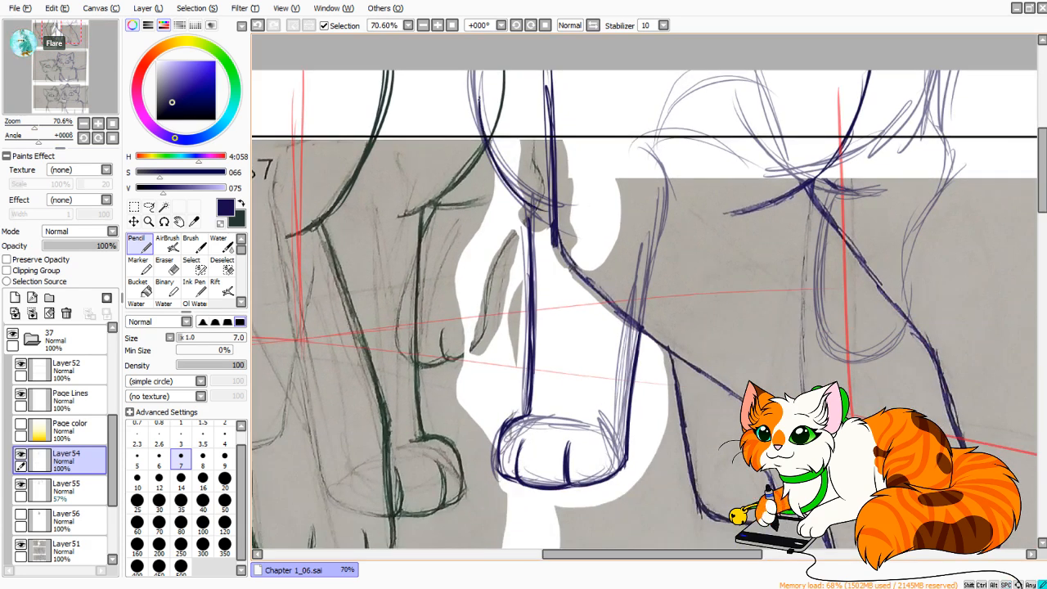
pyautogui.moveTo(489, 138)
pyautogui.mouseDown()
pyautogui.moveTo(476, 47)
pyautogui.moveTo(514, 198)
pyautogui.moveTo(548, 212)
pyautogui.moveTo(527, 243)
pyautogui.mouseUp()
pyautogui.hotkey('ctrl', 'z')
pyautogui.moveTo(529, 203); pyautogui.dragTo(529, 261)
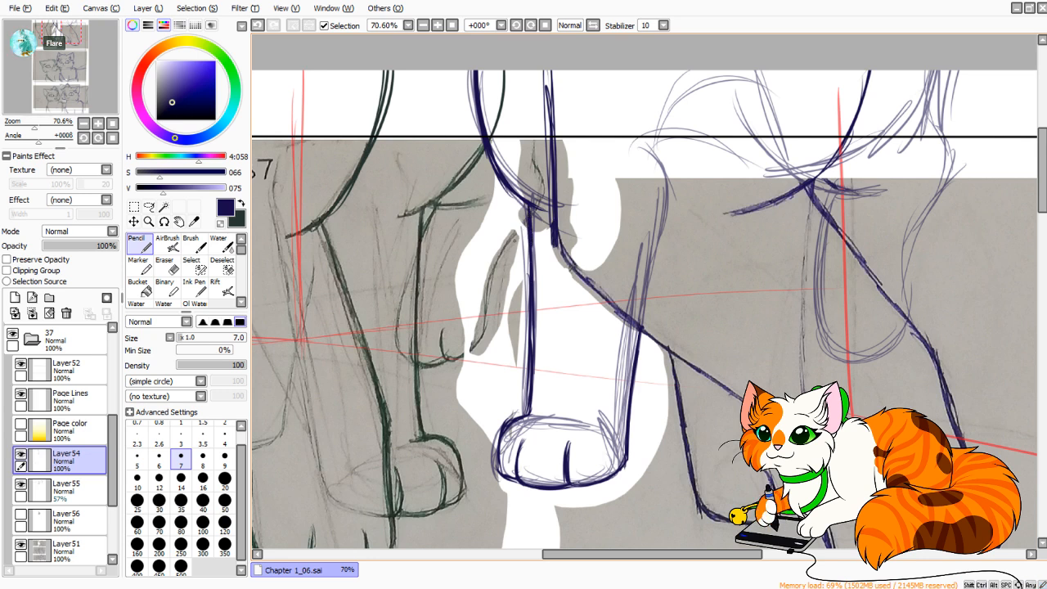
# Darken the junction of the chest curve and the leg, and reinforce the leg's side line below it.
pyautogui.moveTo(35, 126)
pyautogui.mouseDown()
pyautogui.moveTo(22, 126)
pyautogui.moveTo(33, 126)
pyautogui.mouseUp()
pyautogui.moveTo(551, 231); pyautogui.dragTo(544, 262)
pyautogui.moveTo(546, 216); pyautogui.dragTo(541, 237)
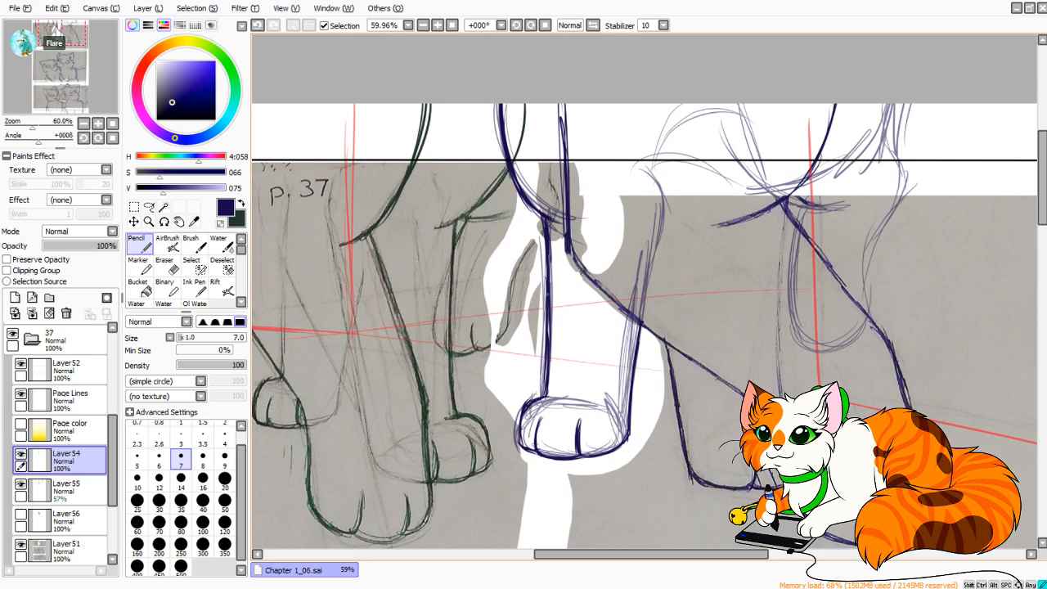
pyautogui.moveTo(549, 308); pyautogui.dragTo(547, 332)
pyautogui.moveTo(547, 244); pyautogui.dragTo(537, 391)
pyautogui.moveTo(33, 126)
pyautogui.mouseDown()
pyautogui.moveTo(21, 126)
pyautogui.moveTo(31, 126)
pyautogui.mouseUp()
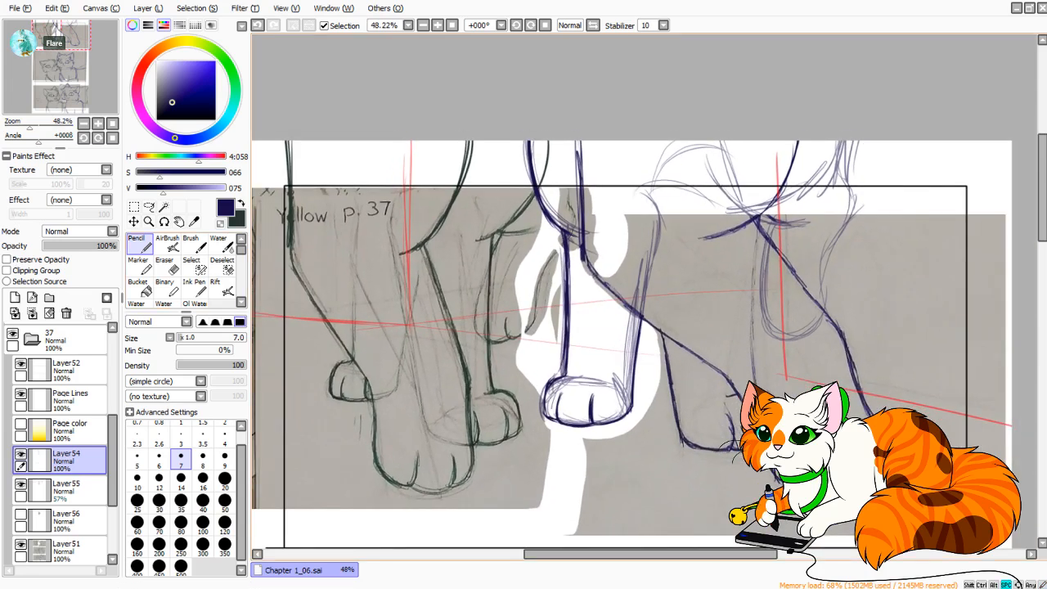
# On Layer51, lasso the whole scanned drawing of the green cat's legs, keeping the redrawn blue leg outside.
pyautogui.moveTo(572, 311); pyautogui.dragTo(628, 299)
pyautogui.click(67, 552)
pyautogui.click(149, 207)
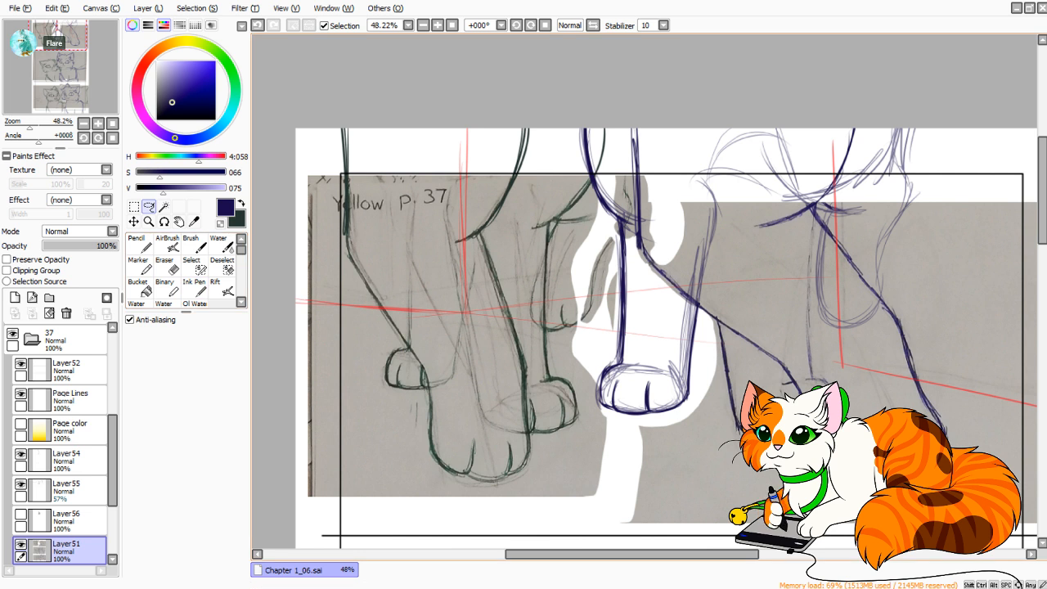
pyautogui.moveTo(332, 94)
pyautogui.mouseDown()
pyautogui.moveTo(304, 121)
pyautogui.moveTo(328, 515)
pyautogui.moveTo(607, 514)
pyautogui.moveTo(620, 370)
pyautogui.moveTo(596, 326)
pyautogui.moveTo(615, 264)
pyautogui.moveTo(653, 207)
pyautogui.moveTo(643, 159)
pyautogui.moveTo(332, 95)
pyautogui.mouseUp()
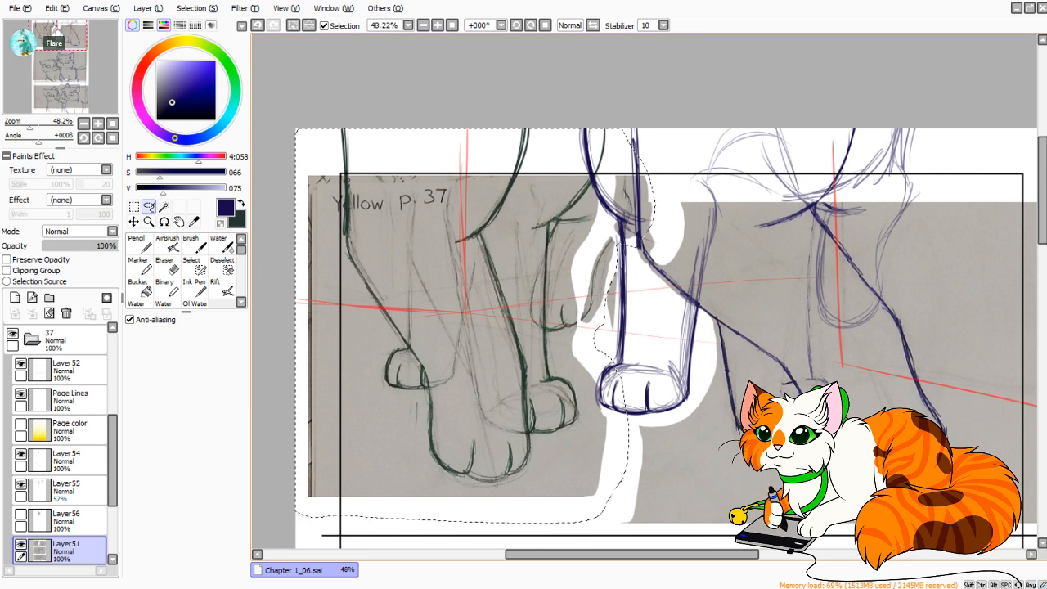
pyautogui.moveTo(639, 261)
pyautogui.mouseDown()
pyautogui.moveTo(630, 227)
pyautogui.moveTo(664, 155)
pyautogui.moveTo(654, 237)
pyautogui.mouseUp()
pyautogui.click(134, 207)
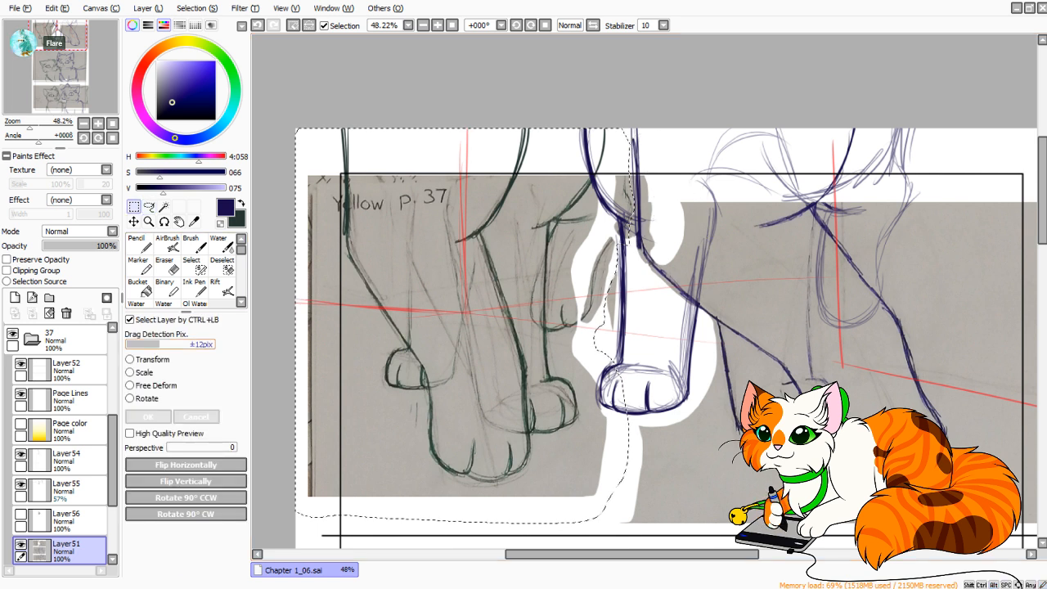
# Move the selected green cat drawing up and slightly left within the panel, apply the transform and deselect.
pyautogui.hotkey('ctrl', 't')
pyautogui.moveTo(467, 311); pyautogui.dragTo(463, 290)
pyautogui.moveTo(464, 293); pyautogui.dragTo(465, 293)
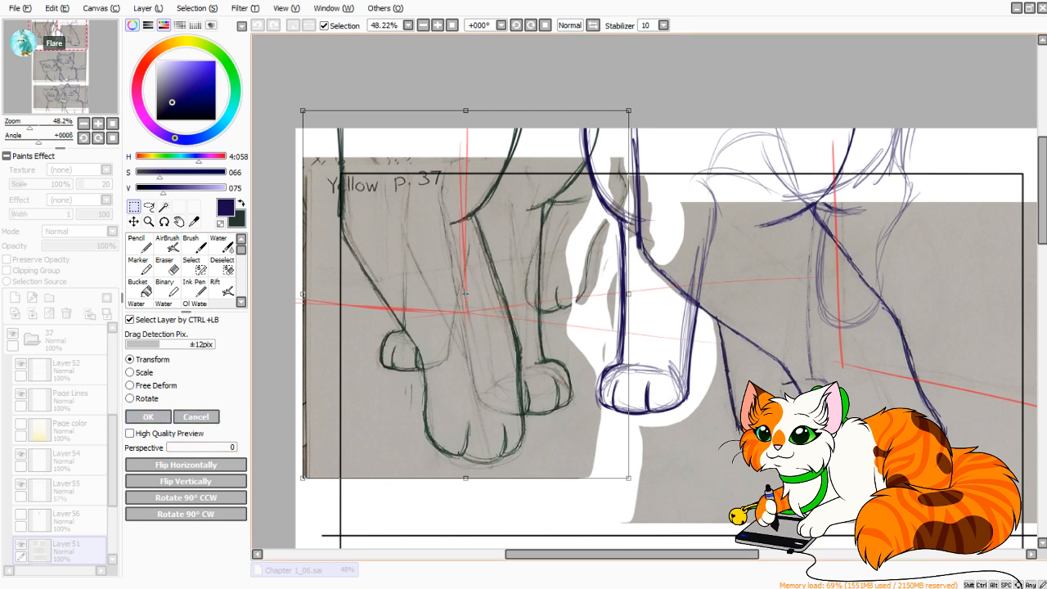
pyautogui.moveTo(465, 293); pyautogui.dragTo(462, 290)
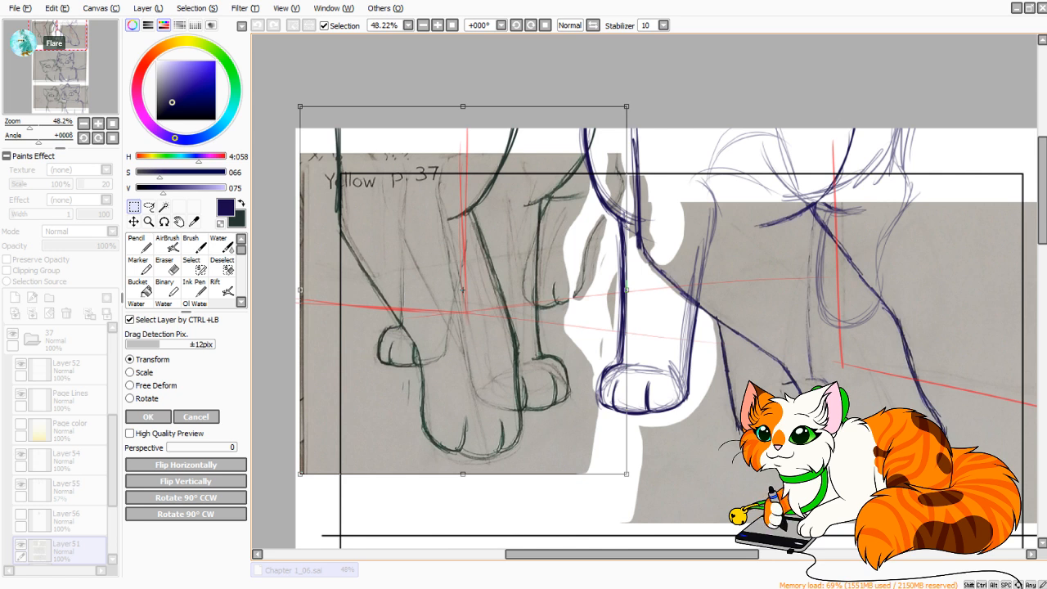
pyautogui.click(148, 416)
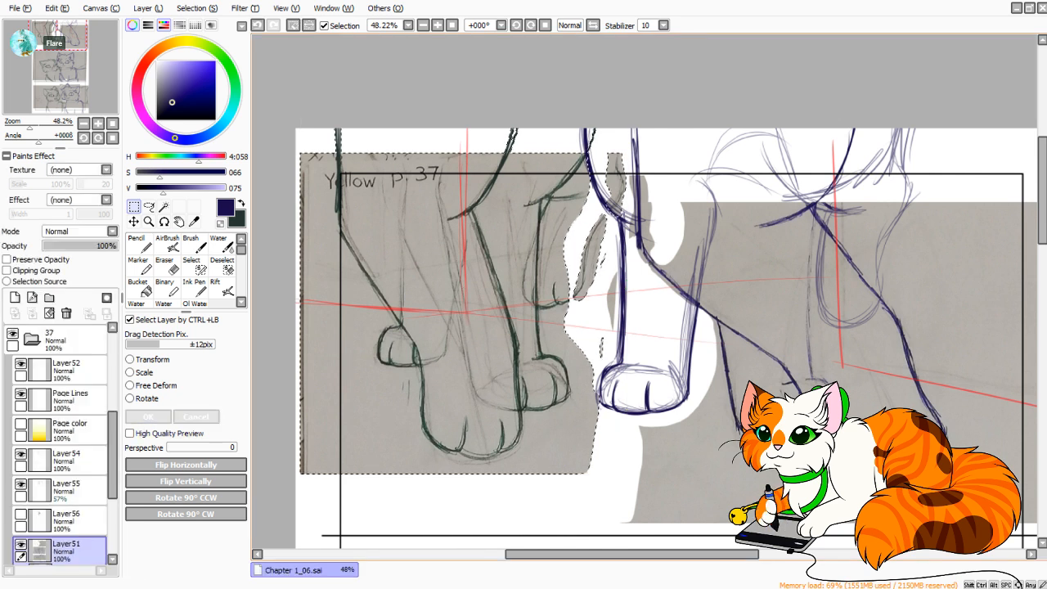
pyautogui.hotkey('ctrl', 'd')
# Compare the dark leg lines with and without the rough sketch on Layer55, and make Layer54 the active layer.
pyautogui.click(140, 244)
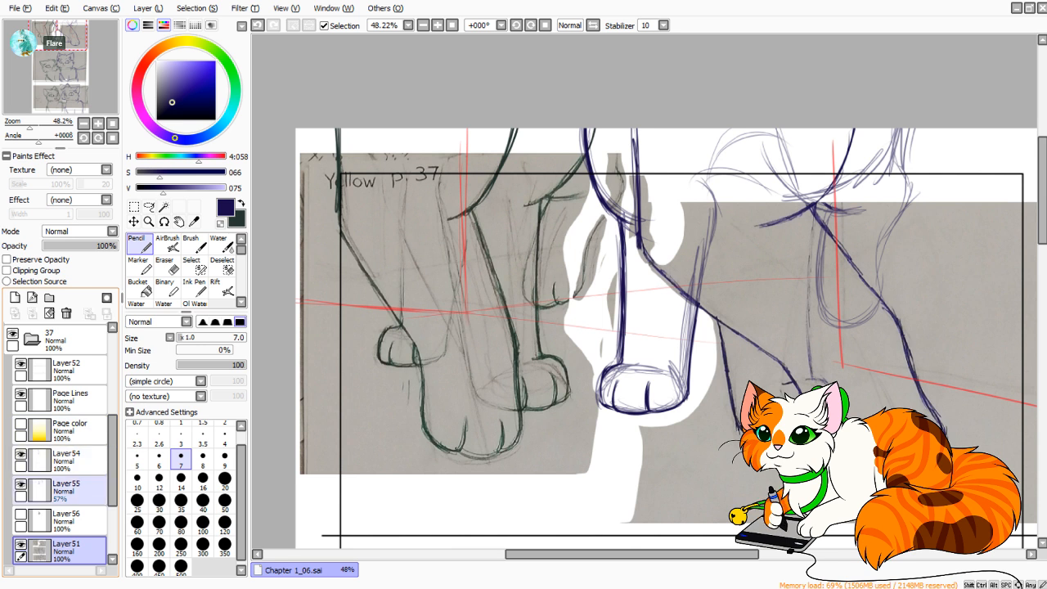
pyautogui.click(77, 491)
pyautogui.click(20, 485)
pyautogui.click(20, 484)
pyautogui.click(21, 484)
pyautogui.click(21, 484)
pyautogui.click(21, 485)
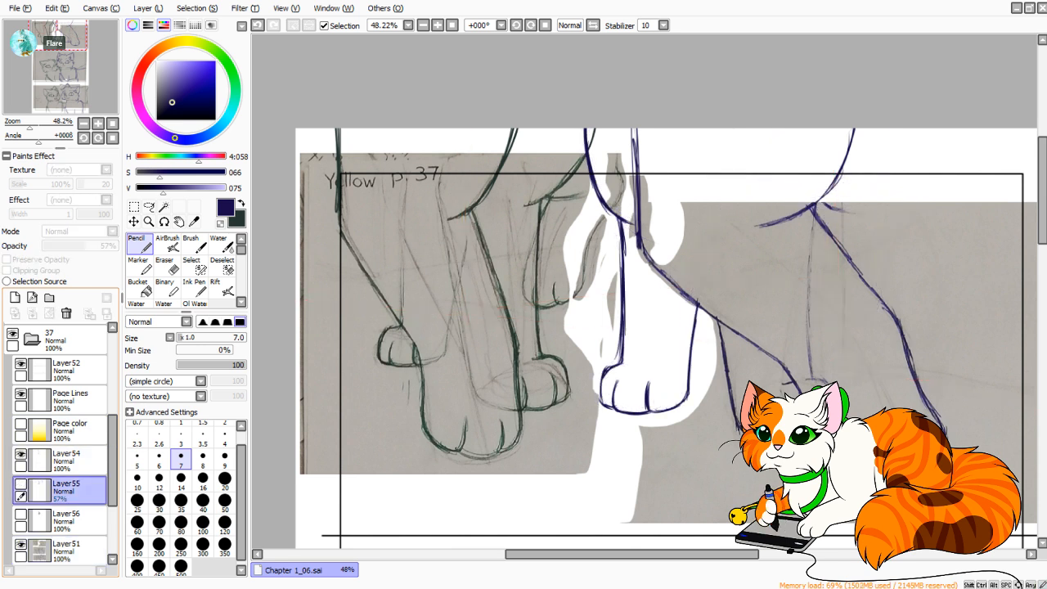
pyautogui.click(20, 484)
pyautogui.click(78, 461)
pyautogui.click(21, 454)
pyautogui.click(20, 455)
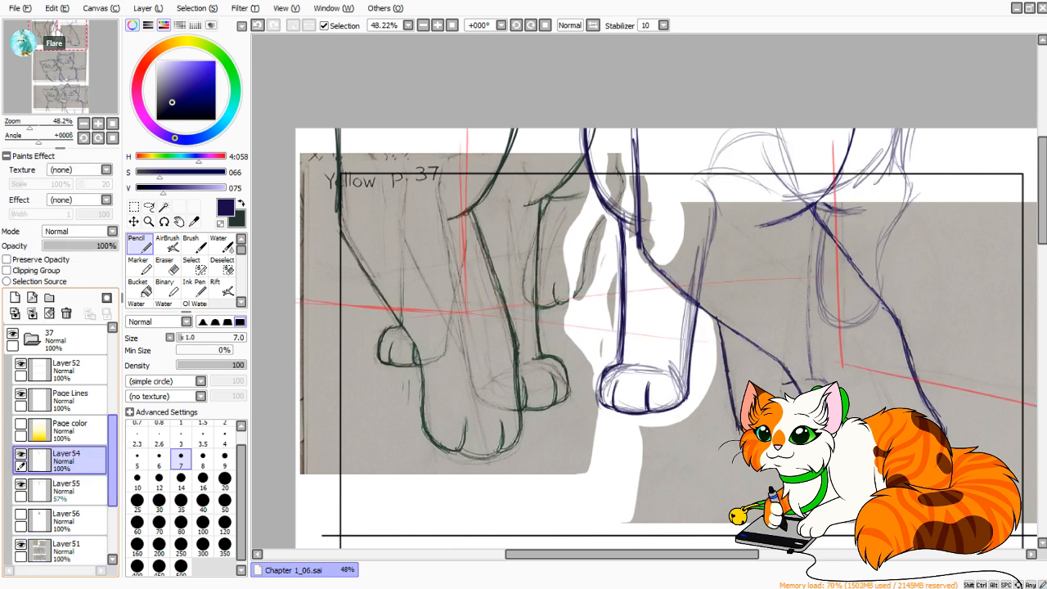
pyautogui.hotkey('ctrl', 't')
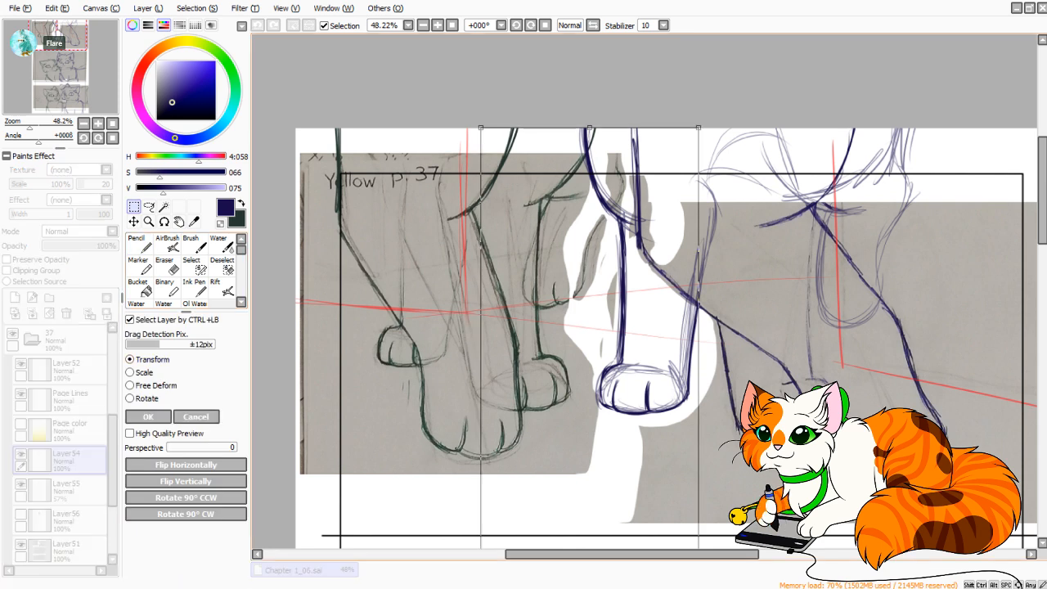
pyautogui.moveTo(589, 426); pyautogui.dragTo(506, 497)
pyautogui.press('Return')
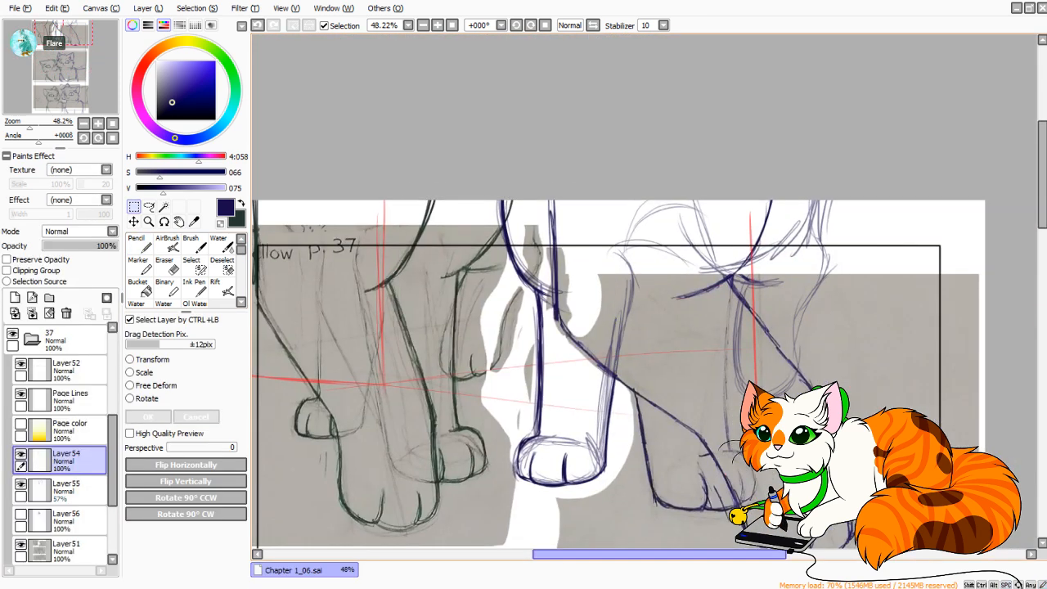
# Select the redrawn blue front leg on Layer54, enlarge it slightly outward and downward, and shift it up.
pyautogui.moveTo(699, 536); pyautogui.dragTo(365, 199)
pyautogui.hotkey('ctrl', 't')
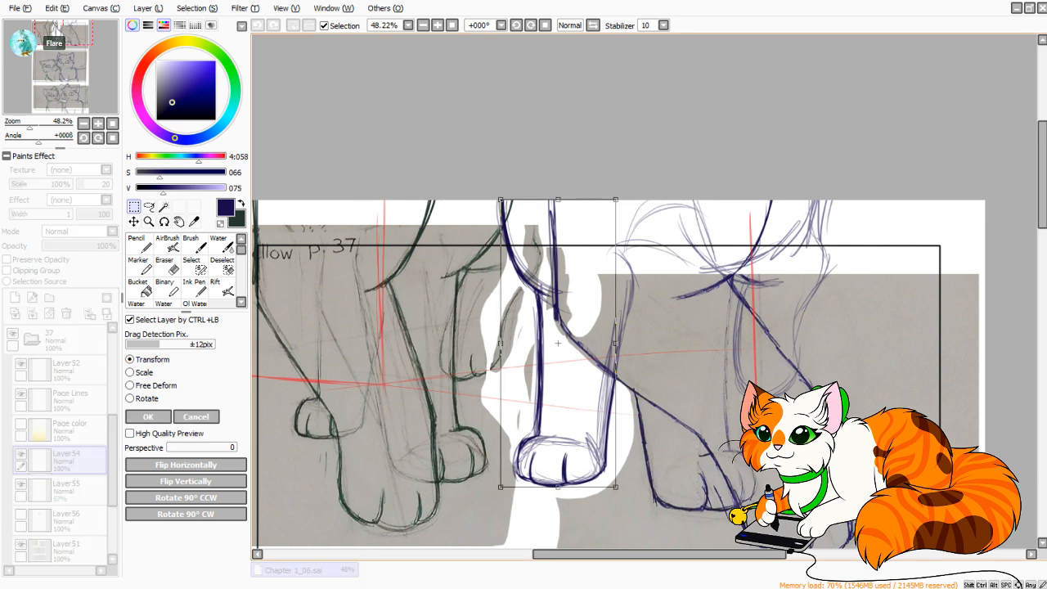
pyautogui.moveTo(565, 393); pyautogui.dragTo(602, 262)
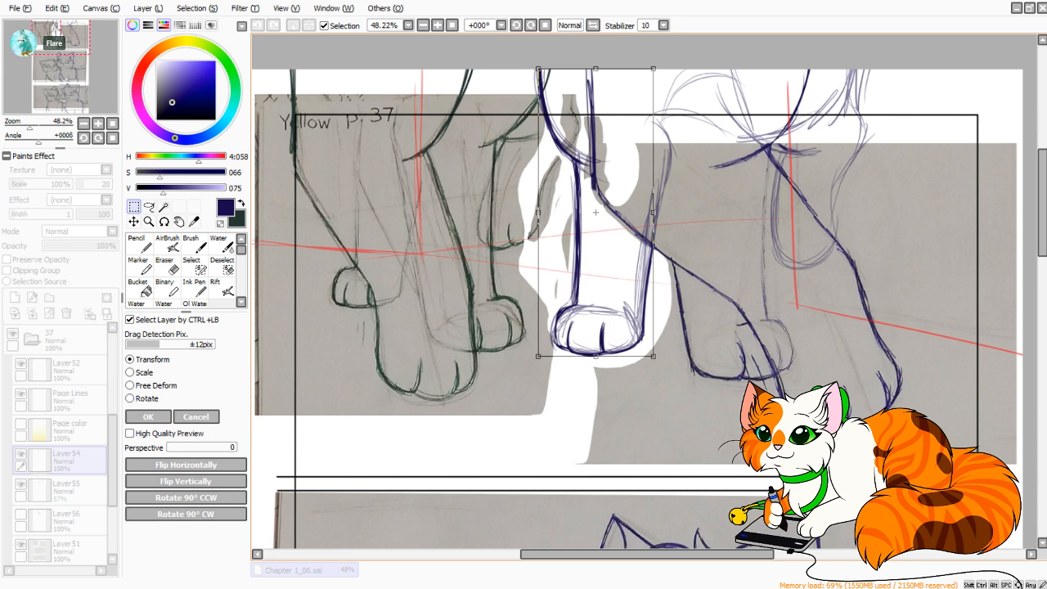
pyautogui.moveTo(538, 357); pyautogui.dragTo(532, 372)
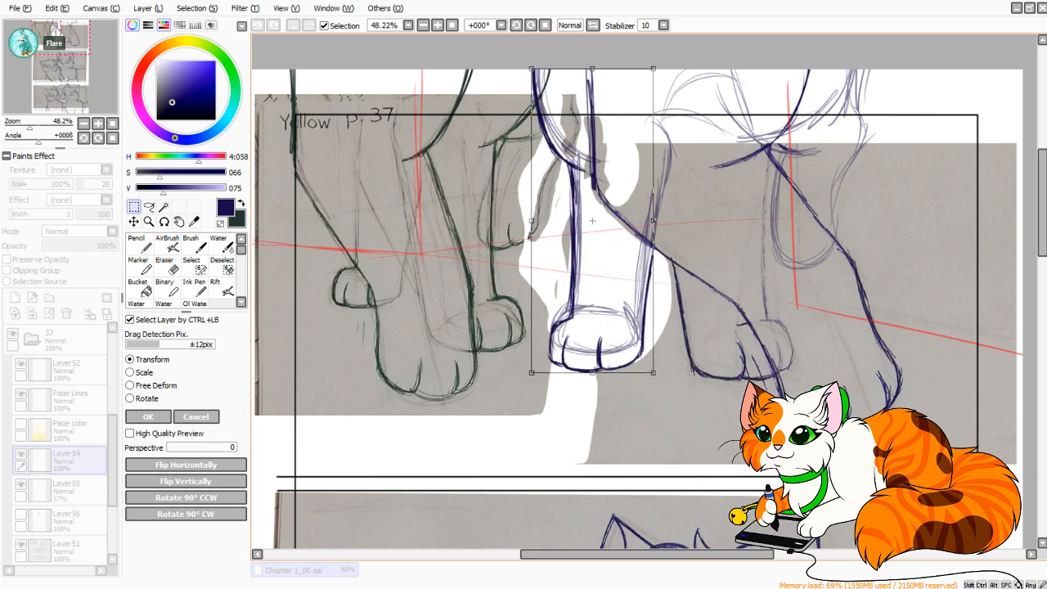
pyautogui.moveTo(585, 303); pyautogui.dragTo(585, 289)
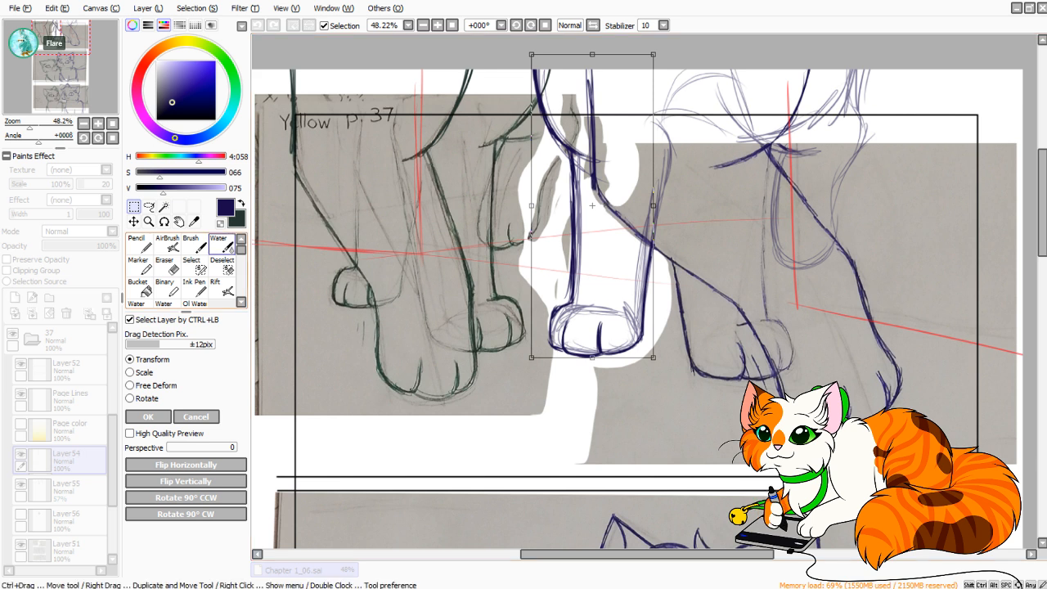
# Slightly skew the leg's upper corner with Free Deform, nudge the leg up, apply the change and deselect.
pyautogui.click(155, 385)
pyautogui.moveTo(532, 55); pyautogui.dragTo(531, 59)
pyautogui.moveTo(592, 207); pyautogui.dragTo(592, 203)
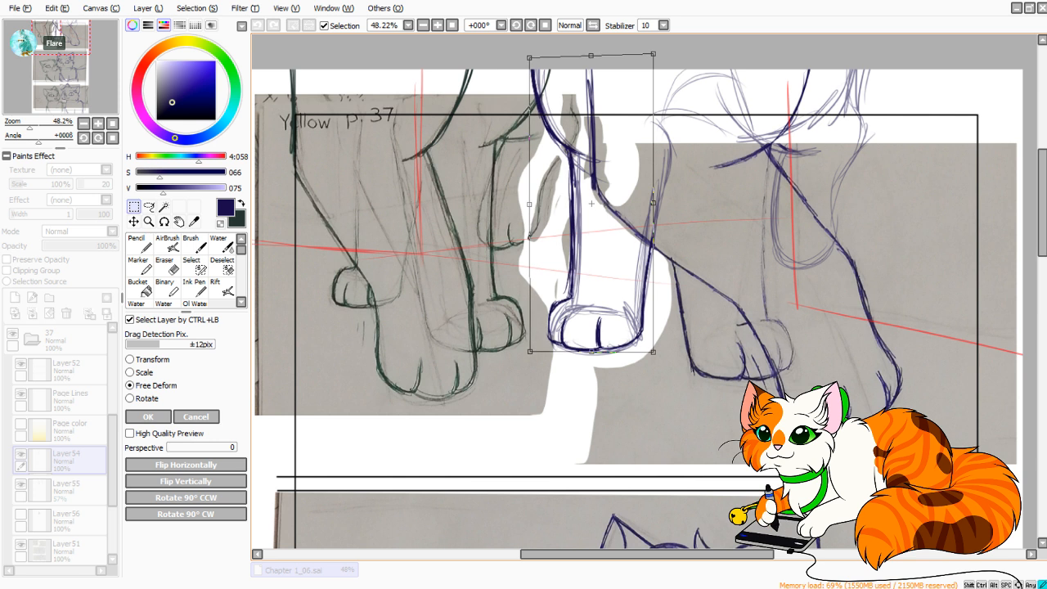
pyautogui.click(149, 417)
pyautogui.hotkey('ctrl', 'd')
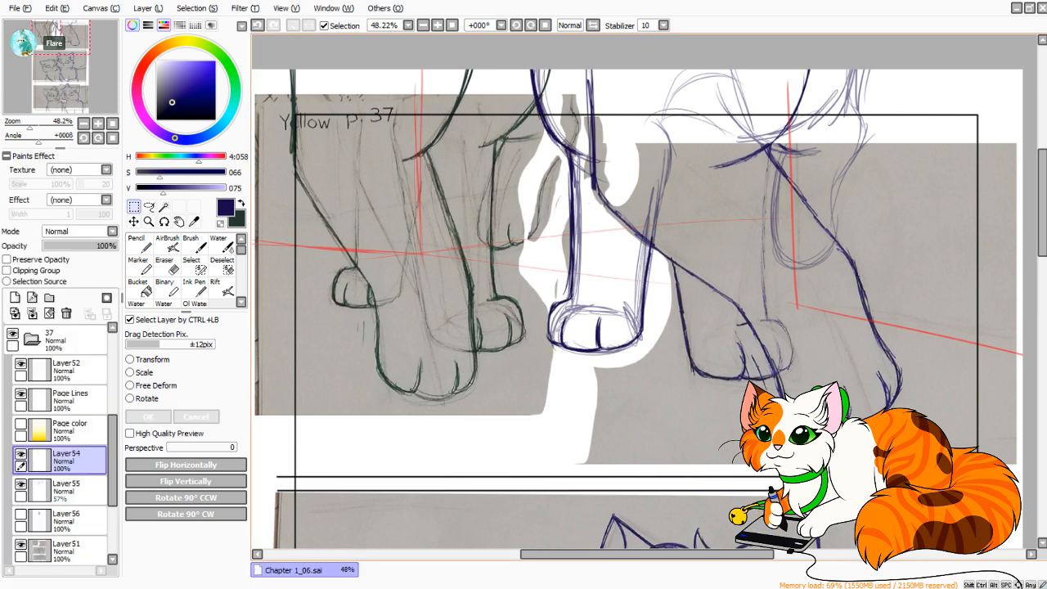
# On Layer51, lasso the green cat's leg and paw nearest the blue cat, leaving out the raised paw beside it.
pyautogui.click(149, 207)
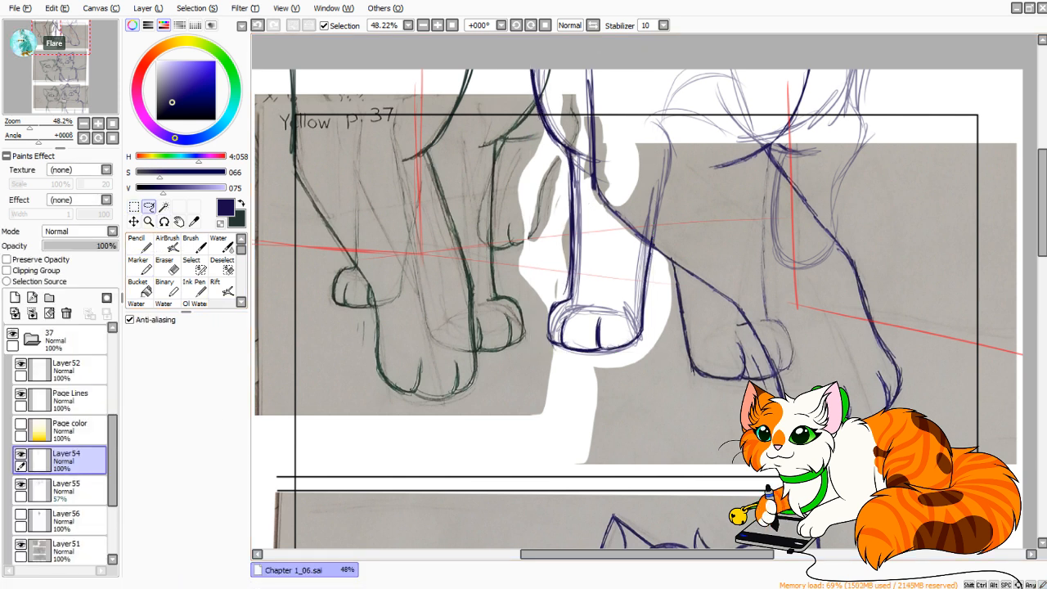
pyautogui.click(75, 551)
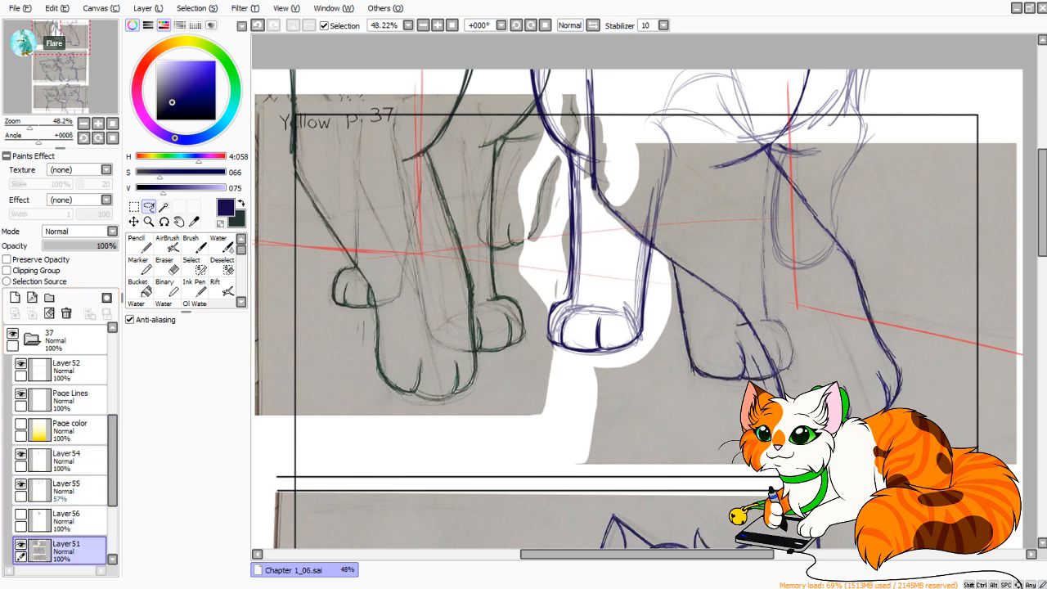
pyautogui.moveTo(485, 356); pyautogui.dragTo(531, 319)
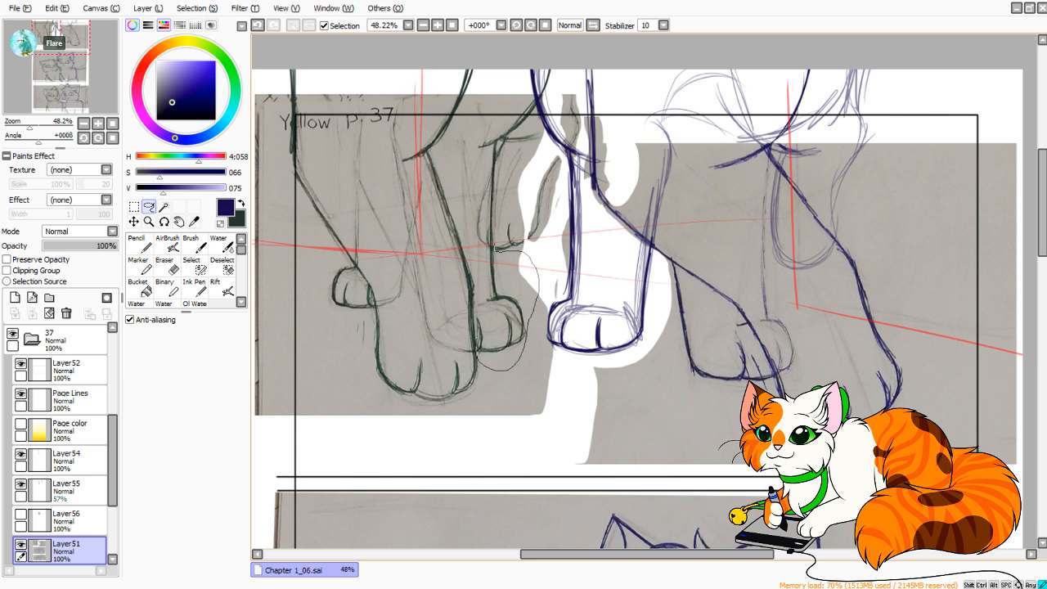
pyautogui.moveTo(495, 244); pyautogui.dragTo(502, 174)
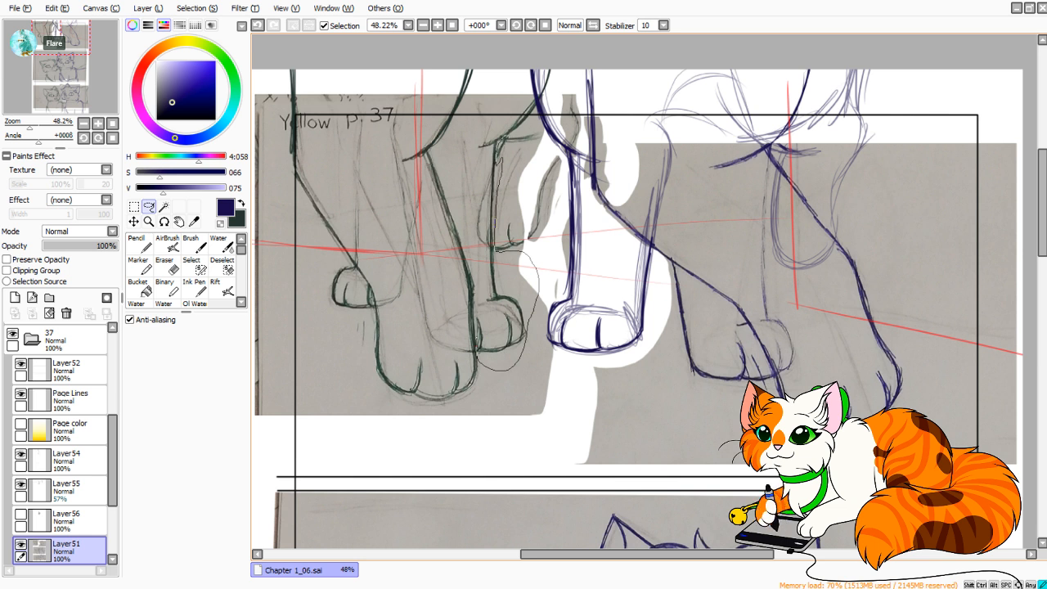
pyautogui.moveTo(550, 107)
pyautogui.mouseDown()
pyautogui.moveTo(508, 52)
pyautogui.moveTo(455, 193)
pyautogui.mouseUp()
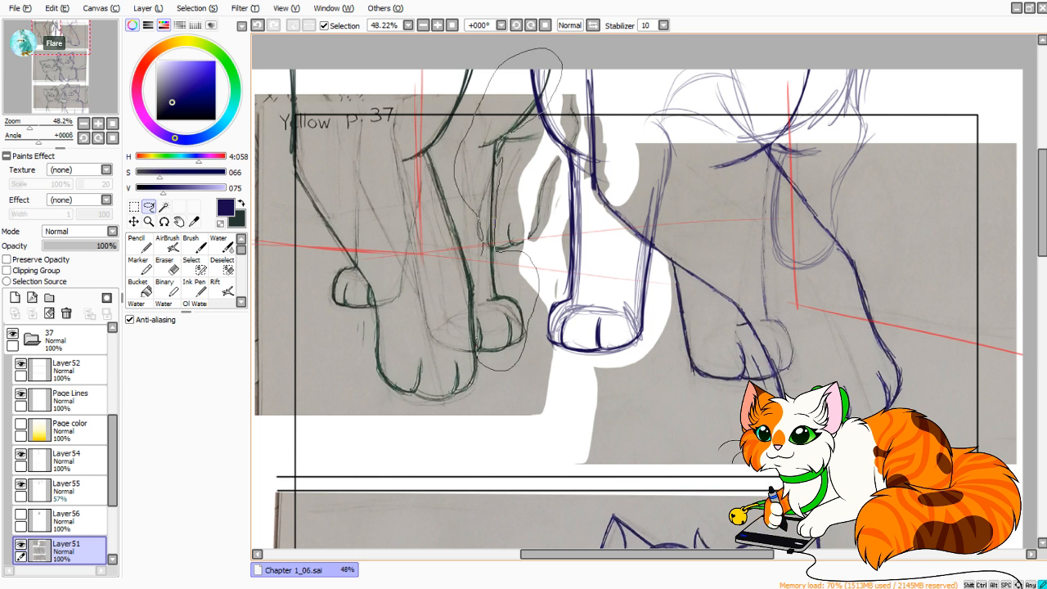
pyautogui.moveTo(481, 244); pyautogui.dragTo(484, 270)
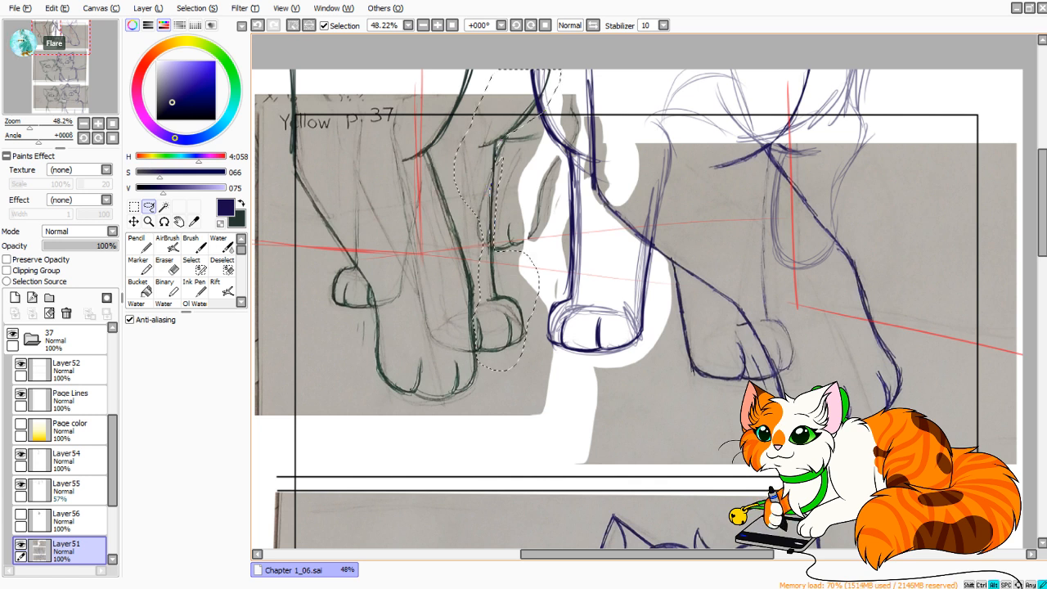
pyautogui.moveTo(491, 167); pyautogui.dragTo(480, 264)
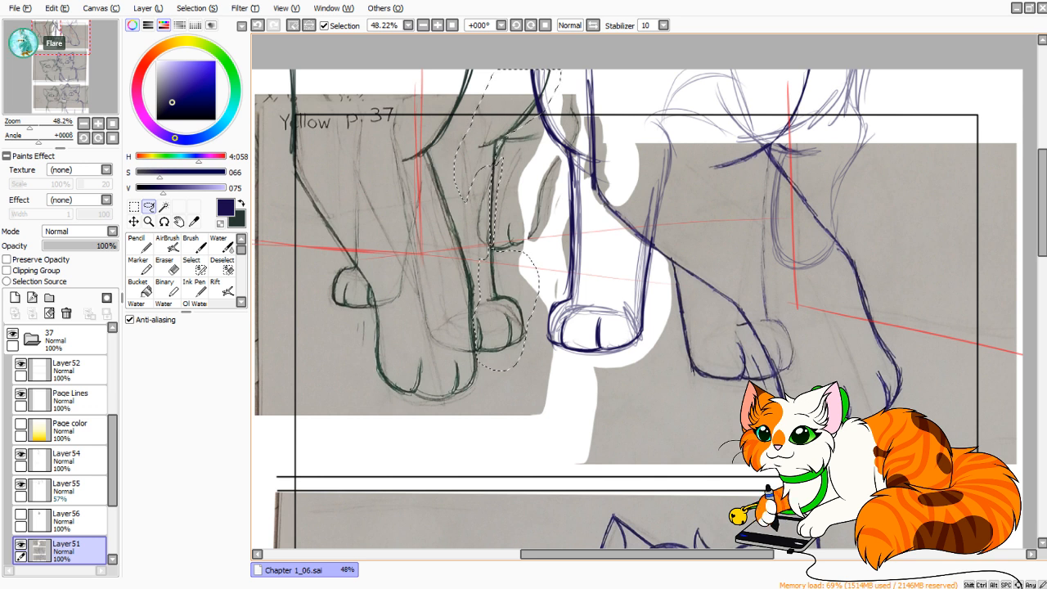
# Shrink the selected green cat's leg slightly, shift it down, apply and deselect, and switch to the Pencil.
pyautogui.hotkey('ctrl', 't')
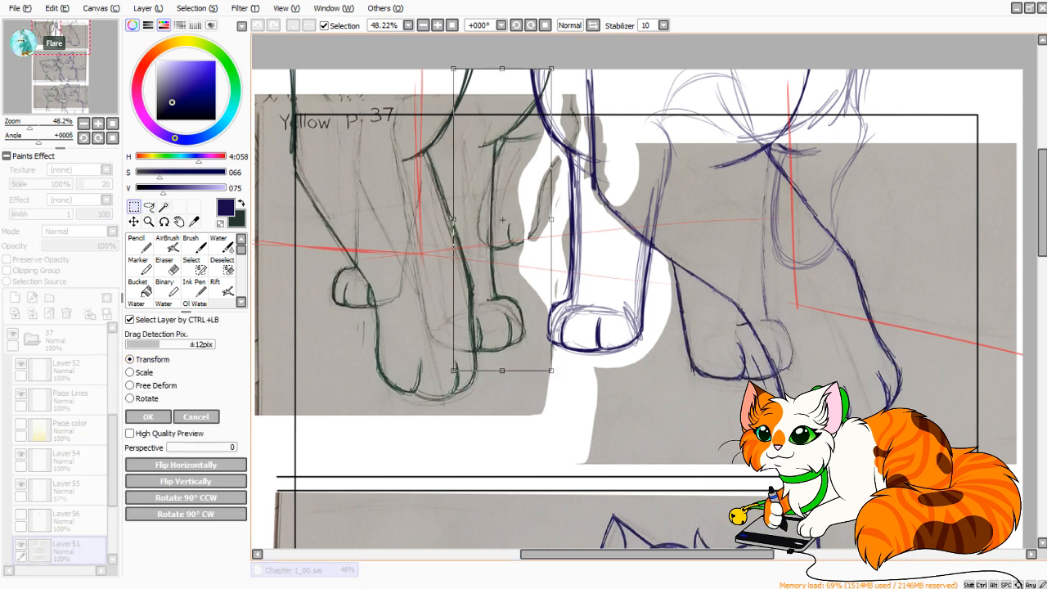
pyautogui.moveTo(551, 371); pyautogui.dragTo(547, 357)
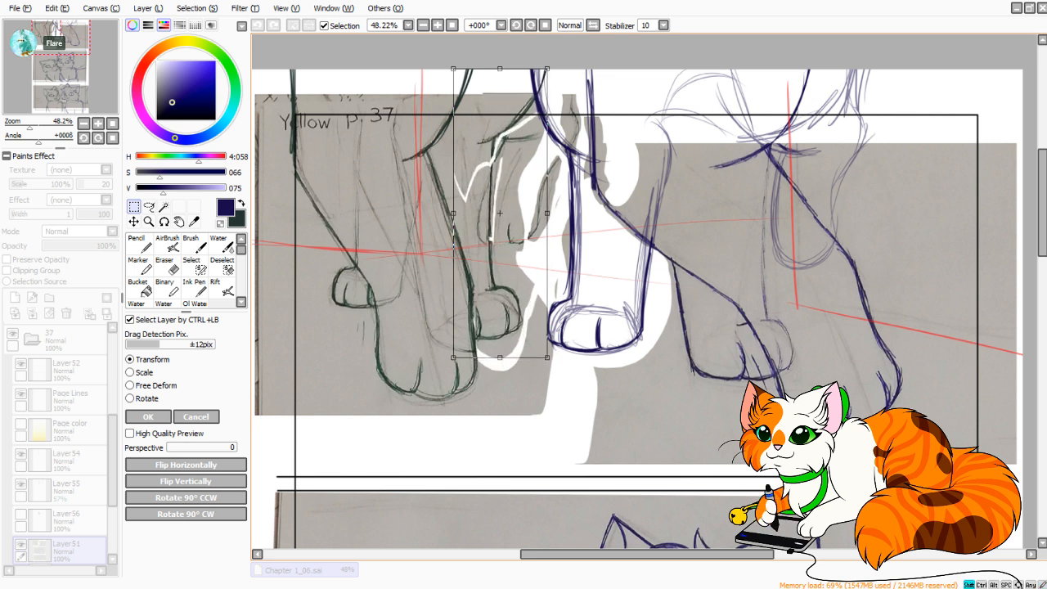
pyautogui.moveTo(501, 245); pyautogui.dragTo(503, 253)
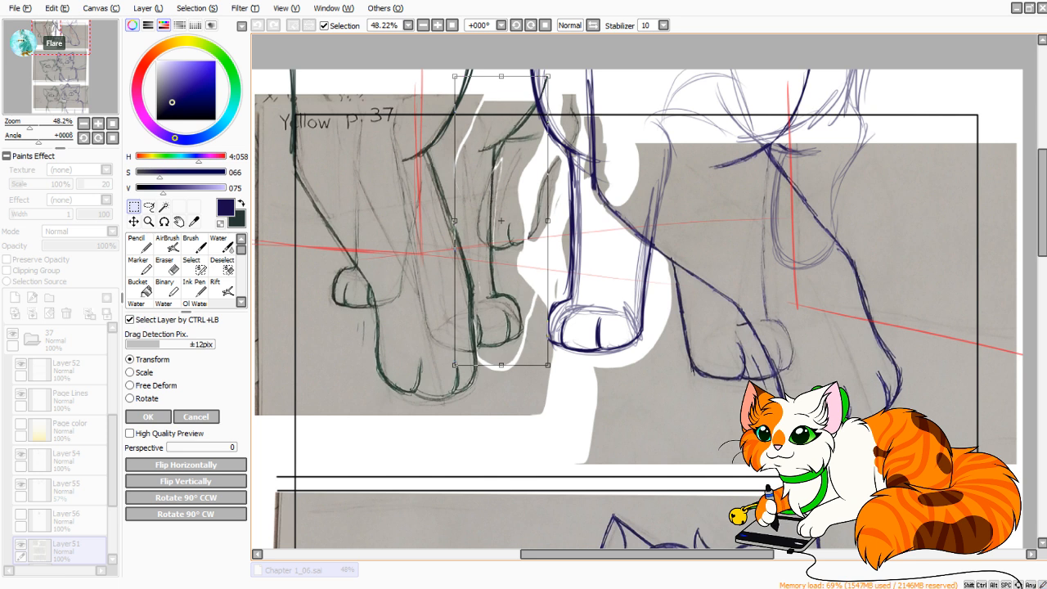
pyautogui.moveTo(549, 365); pyautogui.dragTo(547, 363)
pyautogui.moveTo(503, 253); pyautogui.dragTo(501, 254)
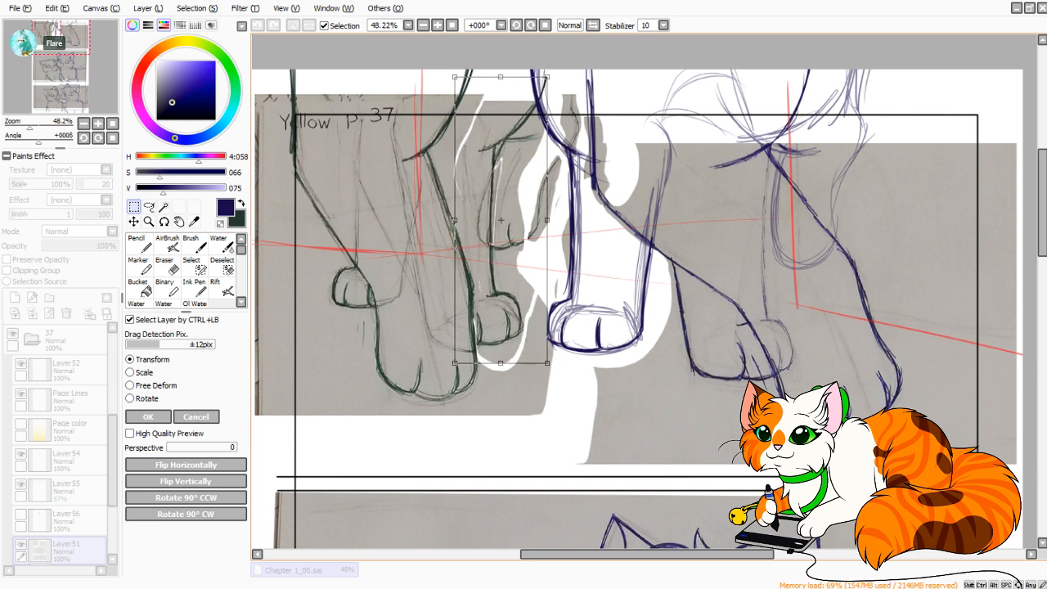
pyautogui.click(148, 417)
pyautogui.hotkey('ctrl', 'd')
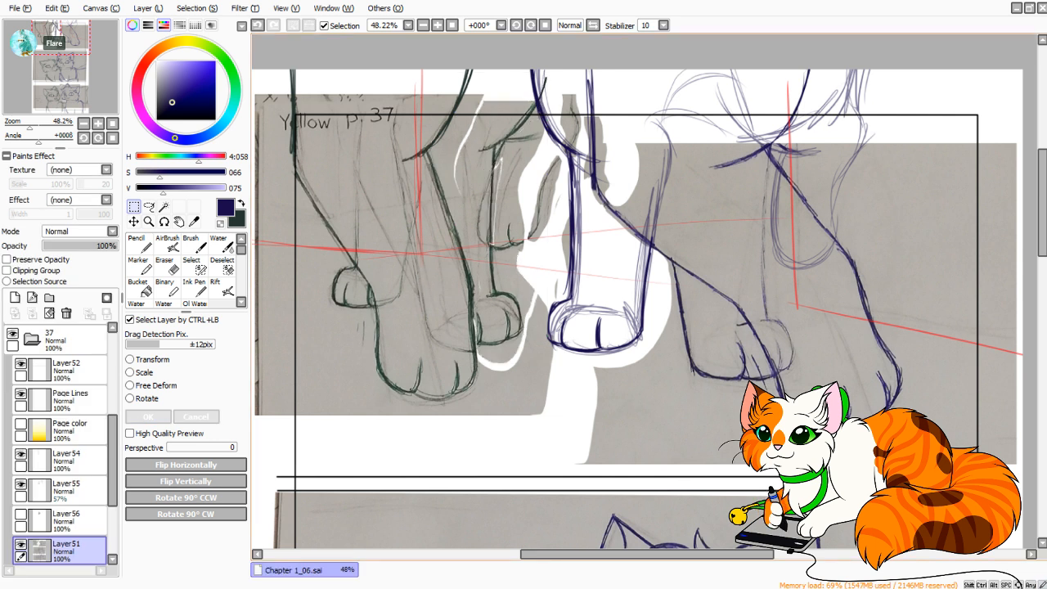
pyautogui.click(139, 245)
pyautogui.press('x')
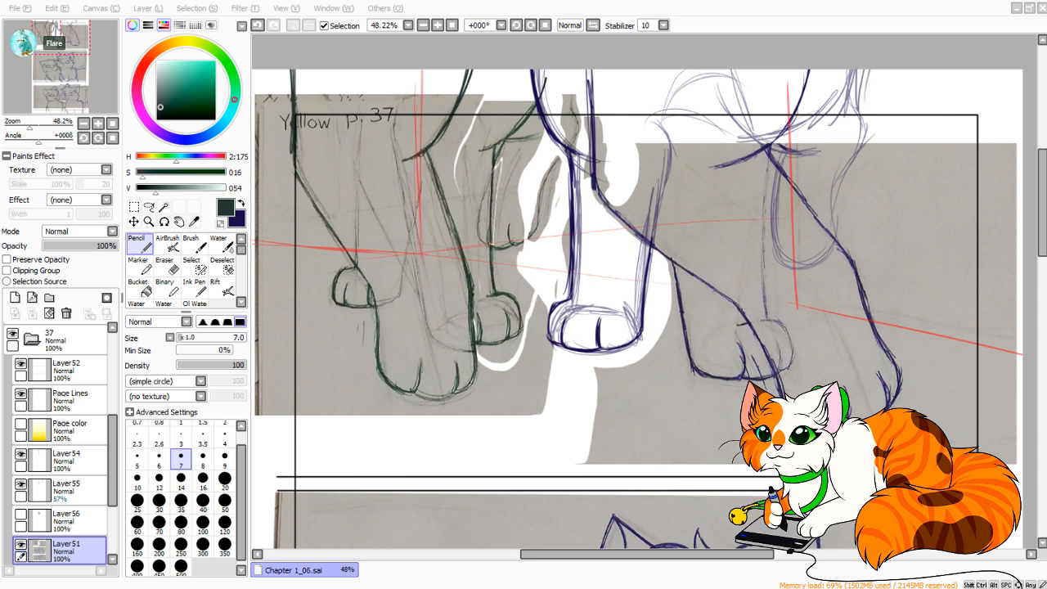
pyautogui.moveTo(524, 328); pyautogui.dragTo(728, 446)
pyautogui.hotkey('ctrl', 'z')
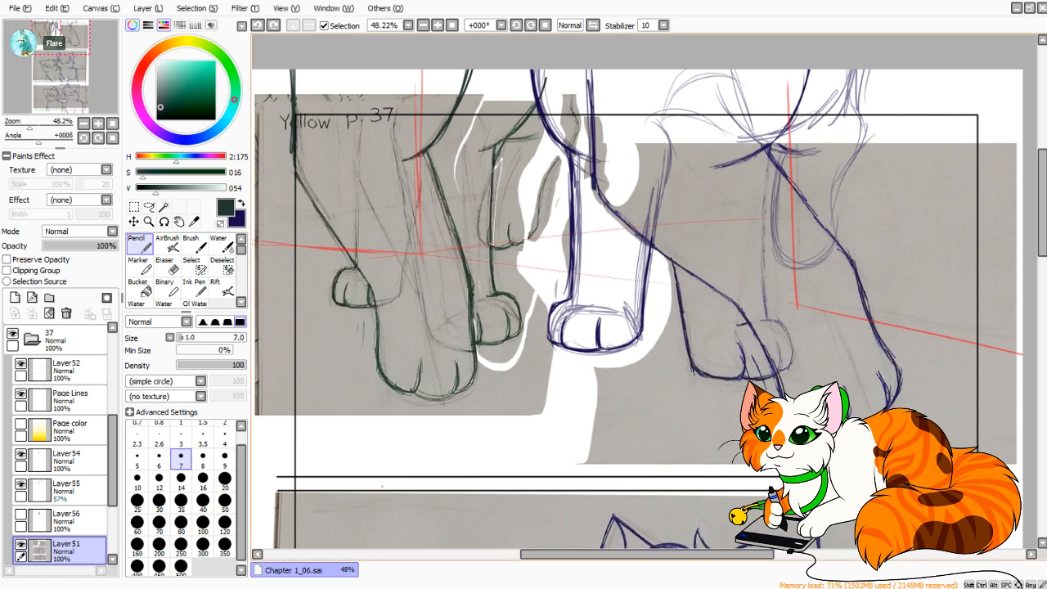
pyautogui.press('x')
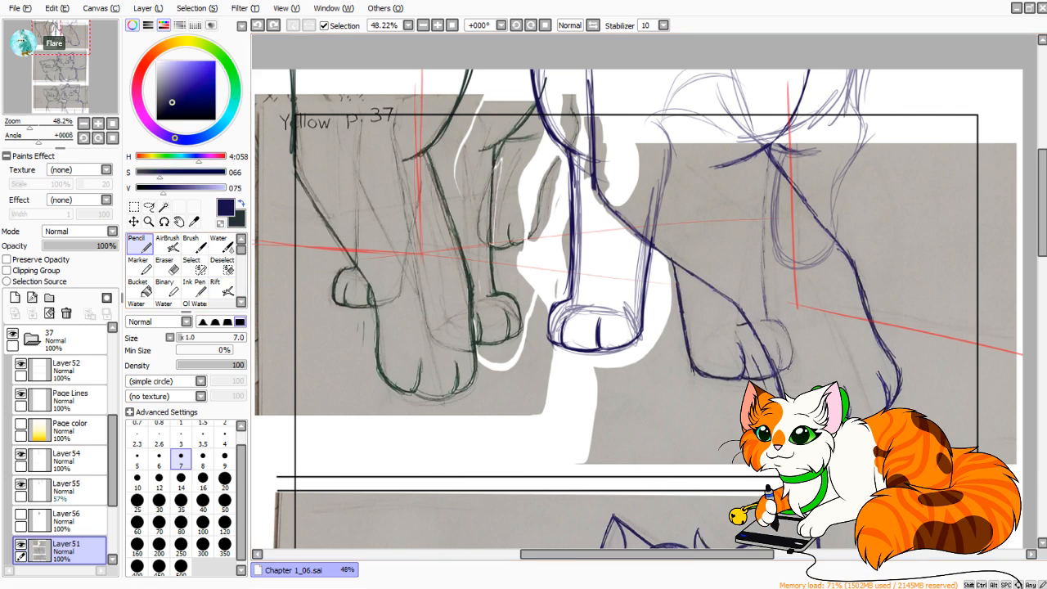
# On Layer54, trace the lower edge and toe lines of the blue cat's raised paw in dark blue.
pyautogui.scroll(3, 653, 280)
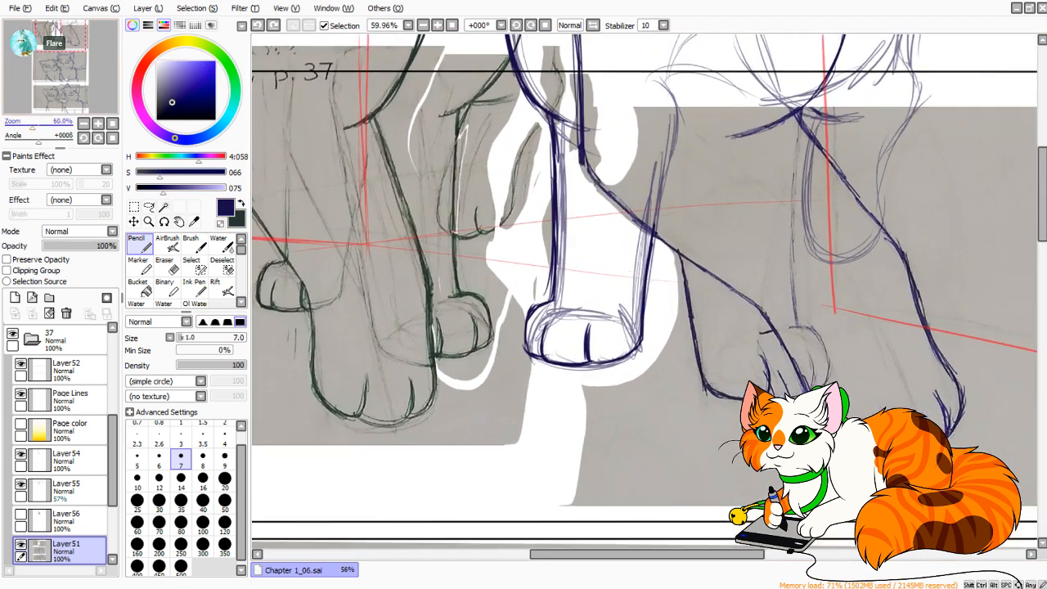
pyautogui.moveTo(696, 278); pyautogui.dragTo(601, 311)
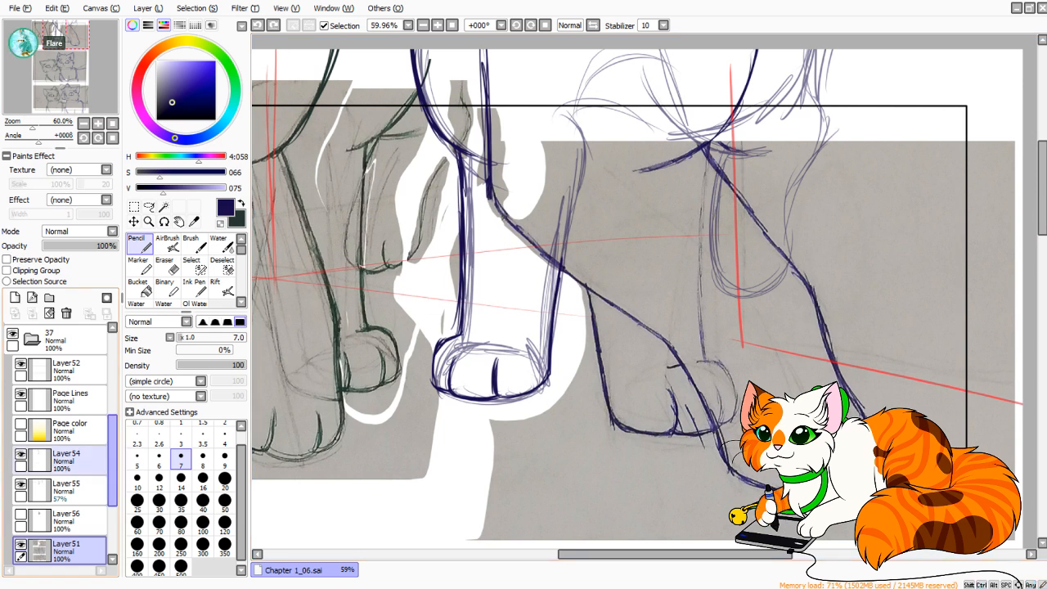
pyautogui.click(72, 461)
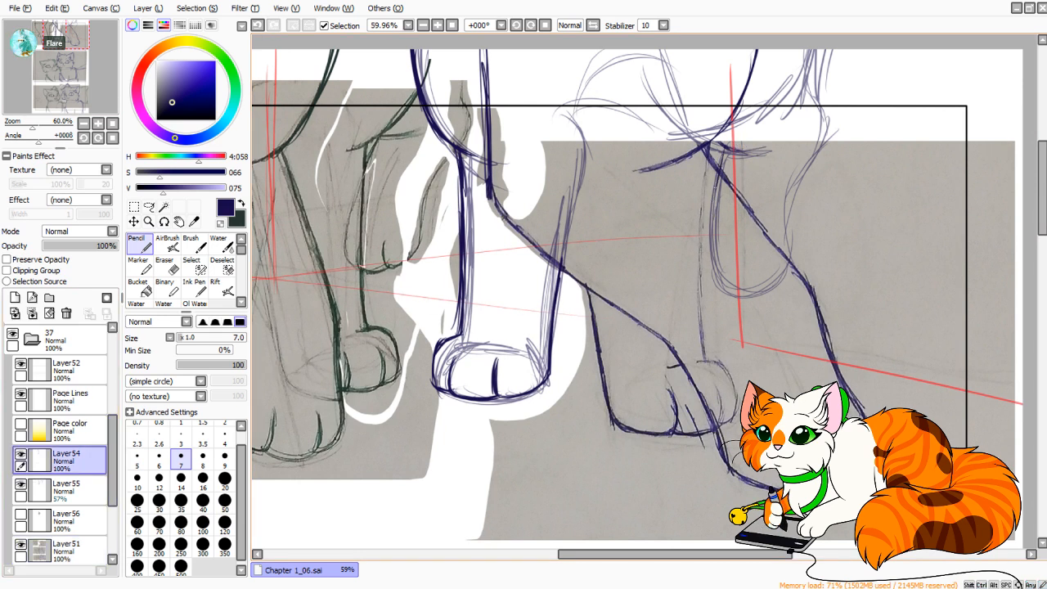
pyautogui.moveTo(710, 237)
pyautogui.mouseDown()
pyautogui.moveTo(716, 285)
pyautogui.moveTo(713, 271)
pyautogui.moveTo(734, 290)
pyautogui.moveTo(771, 282)
pyautogui.mouseUp()
pyautogui.hotkey('ctrl', 'z')
pyautogui.moveTo(738, 286)
pyautogui.mouseDown()
pyautogui.moveTo(771, 277)
pyautogui.moveTo(767, 285)
pyautogui.mouseUp()
pyautogui.moveTo(758, 257)
pyautogui.mouseDown()
pyautogui.moveTo(766, 285)
pyautogui.moveTo(796, 247)
pyautogui.mouseUp()
pyautogui.hotkey('ctrl', 'z')
pyautogui.hotkey('ctrl', 'z')
pyautogui.moveTo(784, 270); pyautogui.dragTo(793, 236)
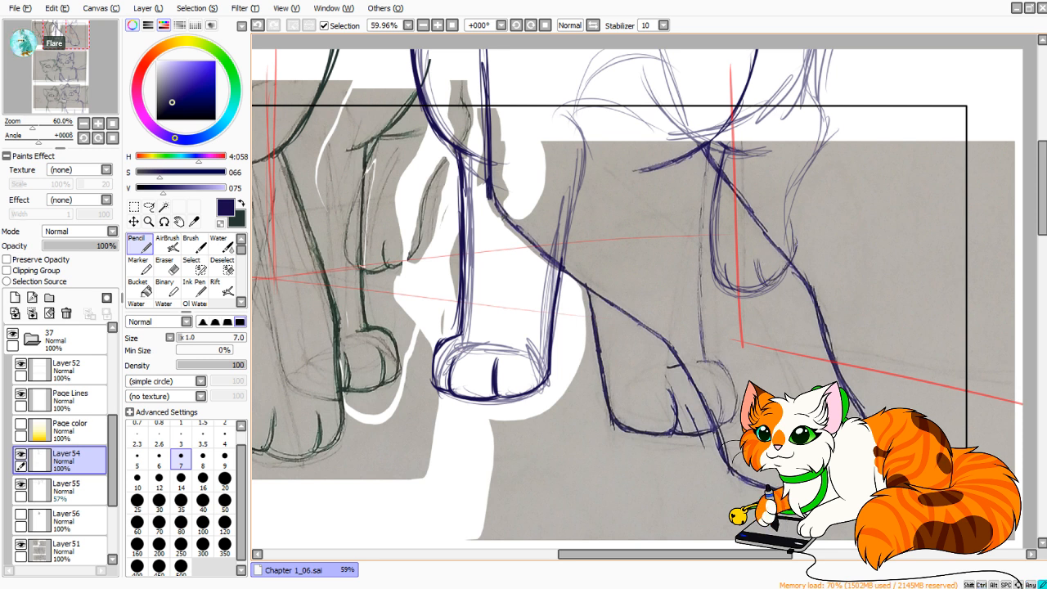
# Trace the outer edge of the blue cat's raised leg in dark lines, from the paw up past the panel border.
pyautogui.moveTo(799, 184); pyautogui.dragTo(796, 243)
pyautogui.moveTo(805, 160); pyautogui.dragTo(791, 236)
pyautogui.hotkey('ctrl', 'z')
pyautogui.moveTo(790, 193); pyautogui.dragTo(799, 244)
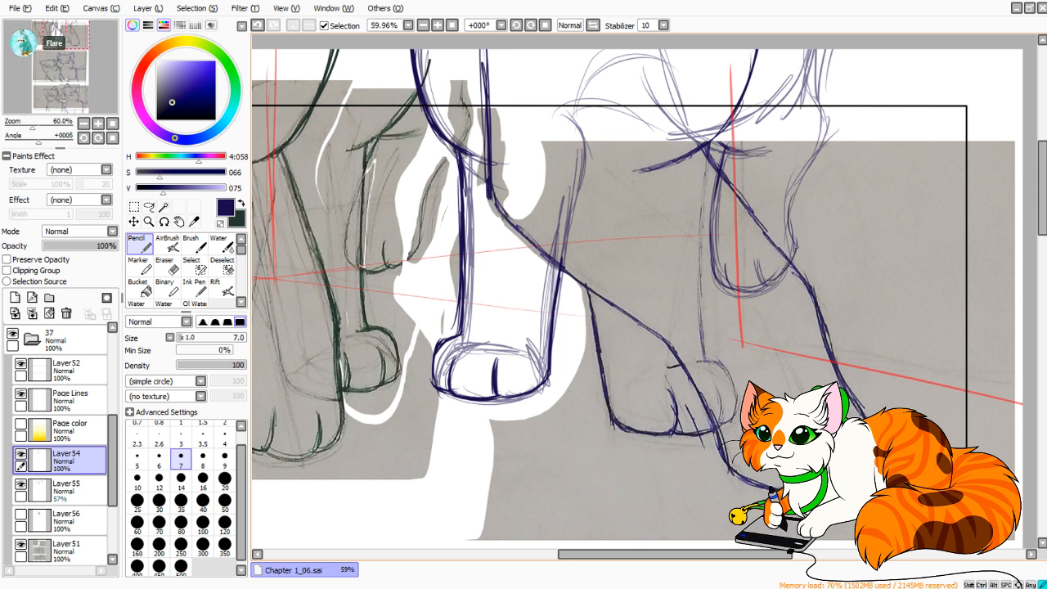
pyautogui.moveTo(807, 164); pyautogui.dragTo(792, 248)
pyautogui.moveTo(823, 140); pyautogui.dragTo(792, 198)
pyautogui.moveTo(825, 132); pyautogui.dragTo(797, 186)
pyautogui.moveTo(831, 113)
pyautogui.mouseDown()
pyautogui.moveTo(807, 167)
pyautogui.moveTo(818, 149)
pyautogui.mouseUp()
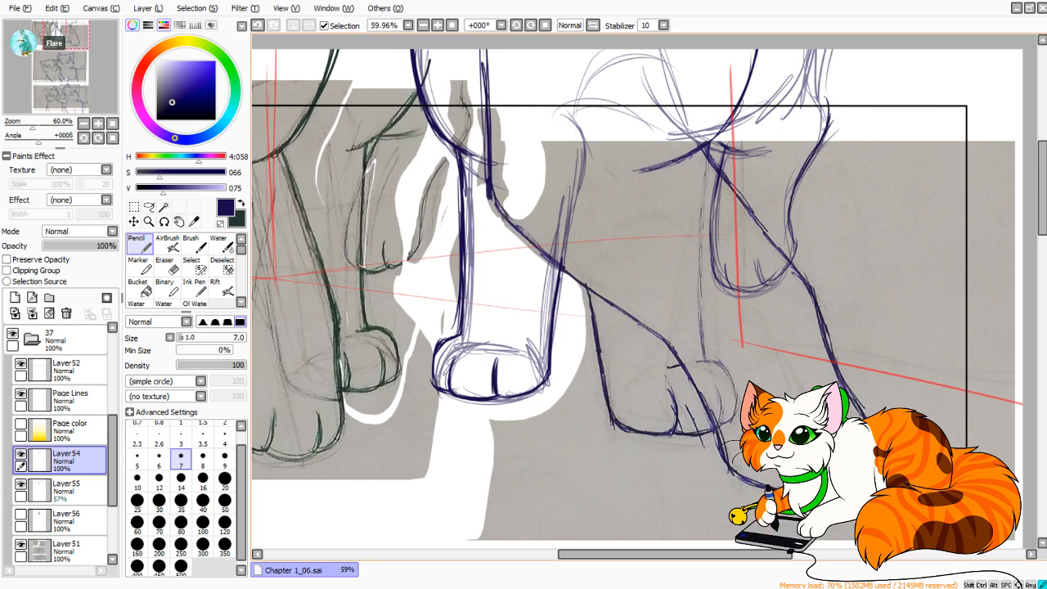
# Continue the raised leg's outer outline with short dark strokes up to the canvas's upper edge.
pyautogui.moveTo(815, 93); pyautogui.dragTo(827, 129)
pyautogui.moveTo(812, 95); pyautogui.dragTo(828, 115)
pyautogui.moveTo(818, 53)
pyautogui.mouseDown()
pyautogui.moveTo(808, 94)
pyautogui.moveTo(812, 77)
pyautogui.mouseUp()
pyautogui.moveTo(815, 53); pyautogui.dragTo(806, 97)
pyautogui.moveTo(814, 66); pyautogui.dragTo(811, 80)
# Draw the blue cat's curved body line in dark strokes, from the canvas edge inside the raised leg down toward the crossing legs.
pyautogui.moveTo(33, 127); pyautogui.dragTo(25, 128)
pyautogui.moveTo(62, 37); pyautogui.dragTo(65, 37)
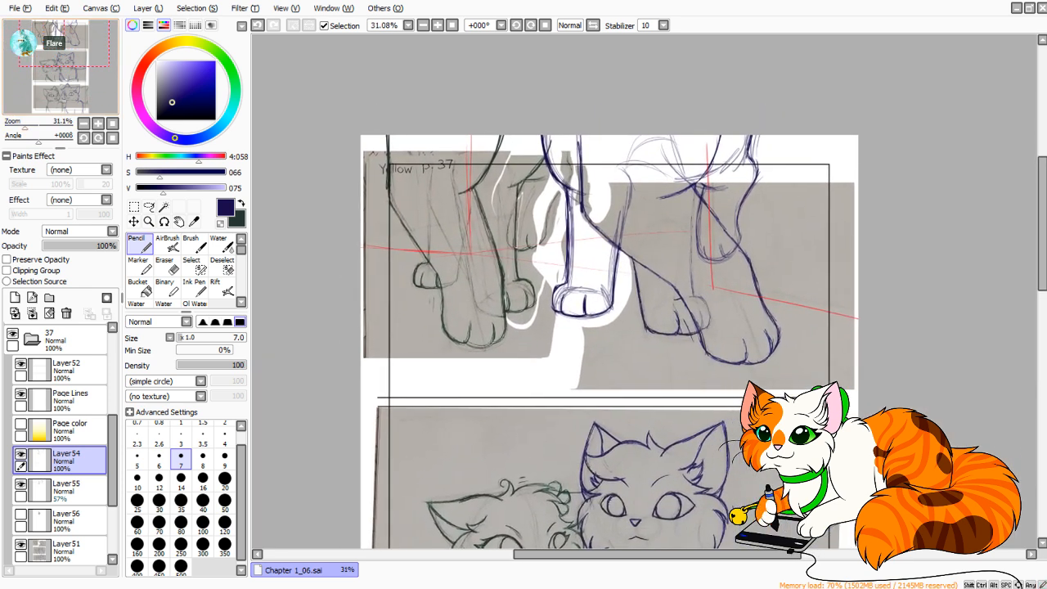
pyautogui.moveTo(25, 127); pyautogui.dragTo(34, 128)
pyautogui.moveTo(66, 36); pyautogui.dragTo(70, 31)
pyautogui.moveTo(794, 86)
pyautogui.mouseDown()
pyautogui.moveTo(791, 139)
pyautogui.moveTo(782, 90)
pyautogui.moveTo(756, 167)
pyautogui.mouseUp()
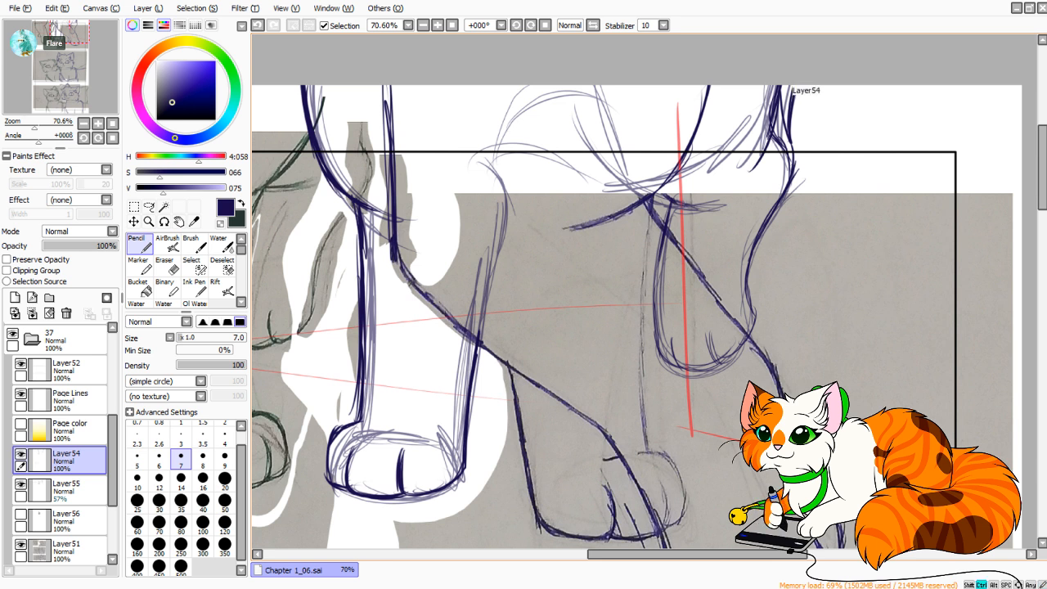
pyautogui.hotkey('ctrl', 'z')
pyautogui.moveTo(792, 97)
pyautogui.mouseDown()
pyautogui.moveTo(791, 148)
pyautogui.moveTo(776, 91)
pyautogui.moveTo(749, 173)
pyautogui.mouseUp()
pyautogui.moveTo(768, 127); pyautogui.dragTo(711, 189)
pyautogui.moveTo(754, 161); pyautogui.dragTo(685, 204)
# Extend the curved body line to meet the tops of the raised and crossing legs, and reinforce it with another stroke.
pyautogui.moveTo(752, 160)
pyautogui.mouseDown()
pyautogui.moveTo(693, 202)
pyautogui.moveTo(628, 228)
pyautogui.mouseUp()
pyautogui.hotkey('ctrl', 'z')
pyautogui.moveTo(709, 156)
pyautogui.mouseDown()
pyautogui.moveTo(673, 199)
pyautogui.moveTo(697, 159)
pyautogui.moveTo(695, 174)
pyautogui.moveTo(643, 206)
pyautogui.mouseUp()
pyautogui.hotkey('ctrl', 'z')
pyautogui.moveTo(644, 206)
pyautogui.mouseDown()
pyautogui.moveTo(695, 157)
pyautogui.moveTo(649, 224)
pyautogui.mouseUp()
pyautogui.moveTo(650, 224)
pyautogui.mouseDown()
pyautogui.moveTo(735, 175)
pyautogui.moveTo(664, 218)
pyautogui.mouseUp()
pyautogui.moveTo(766, 134)
pyautogui.mouseDown()
pyautogui.moveTo(715, 192)
pyautogui.moveTo(668, 213)
pyautogui.mouseUp()
# Erase the stray line ends where the body curve meets the raised leg with the size 20 Eraser, and return to the Pencil.
pyautogui.click(168, 266)
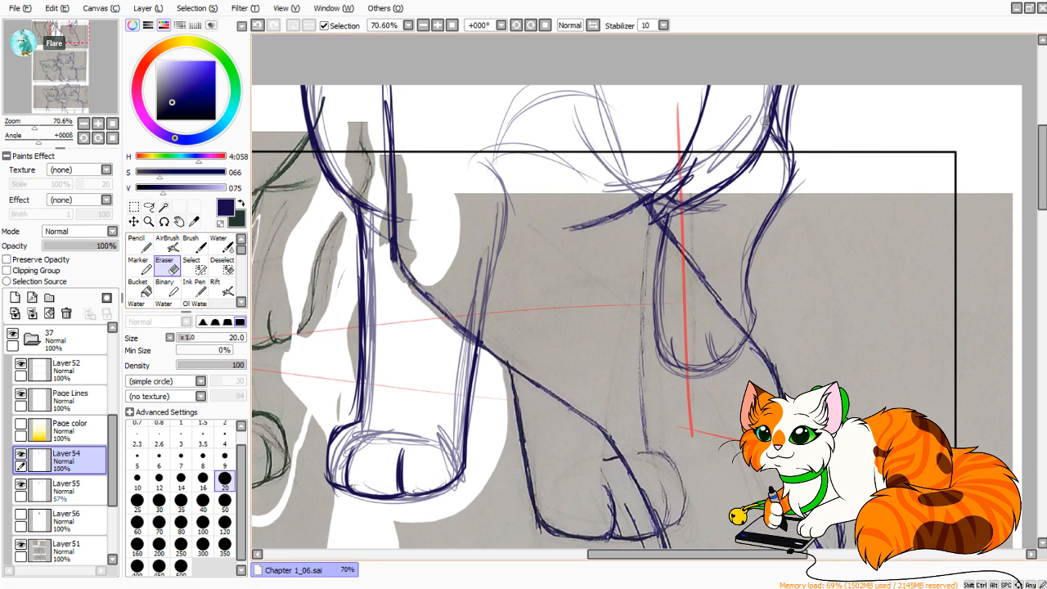
pyautogui.moveTo(774, 116)
pyautogui.mouseDown()
pyautogui.moveTo(773, 90)
pyautogui.moveTo(780, 110)
pyautogui.mouseUp()
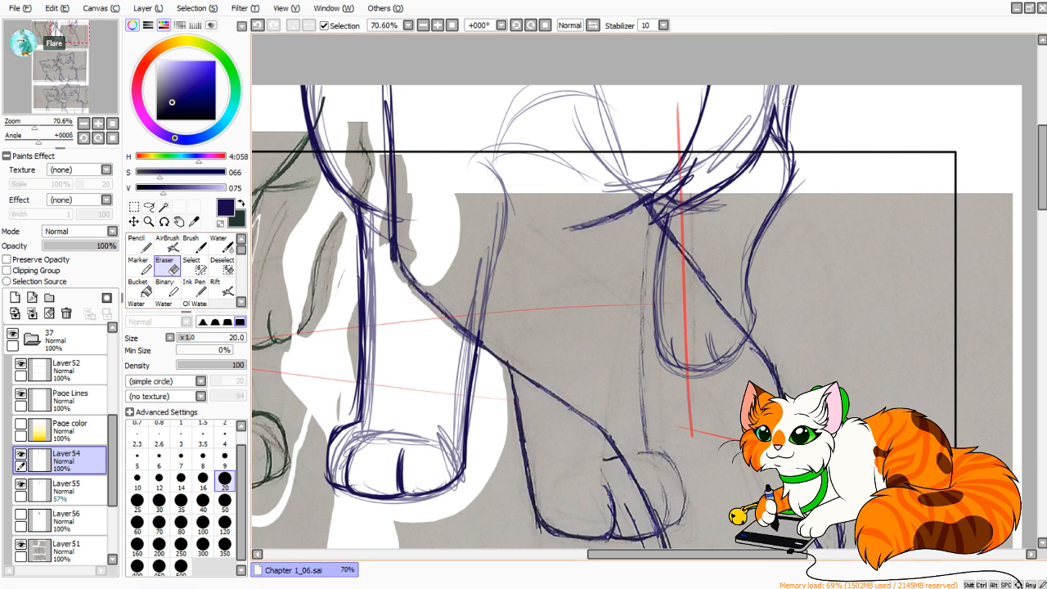
pyautogui.click(137, 243)
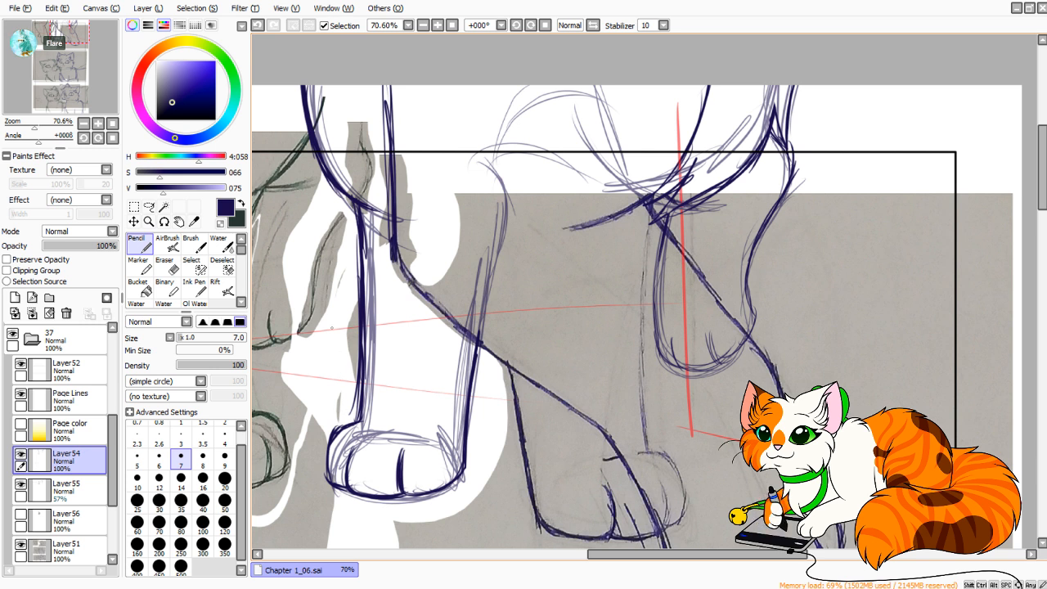
pyautogui.moveTo(33, 124)
pyautogui.mouseDown()
pyautogui.moveTo(19, 125)
pyautogui.moveTo(31, 124)
pyautogui.mouseUp()
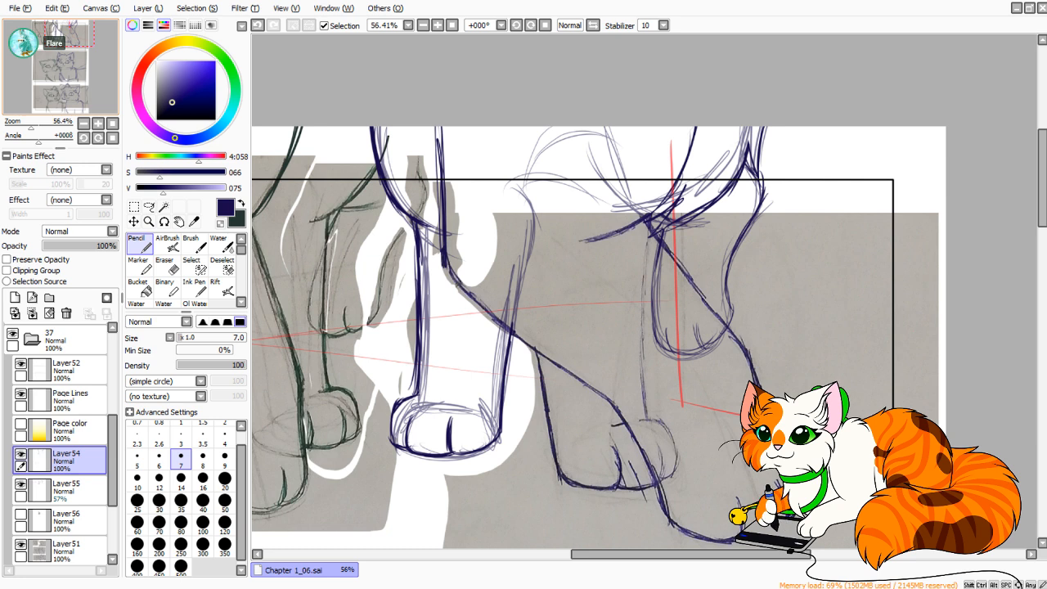
pyautogui.moveTo(31, 125); pyautogui.dragTo(31, 126)
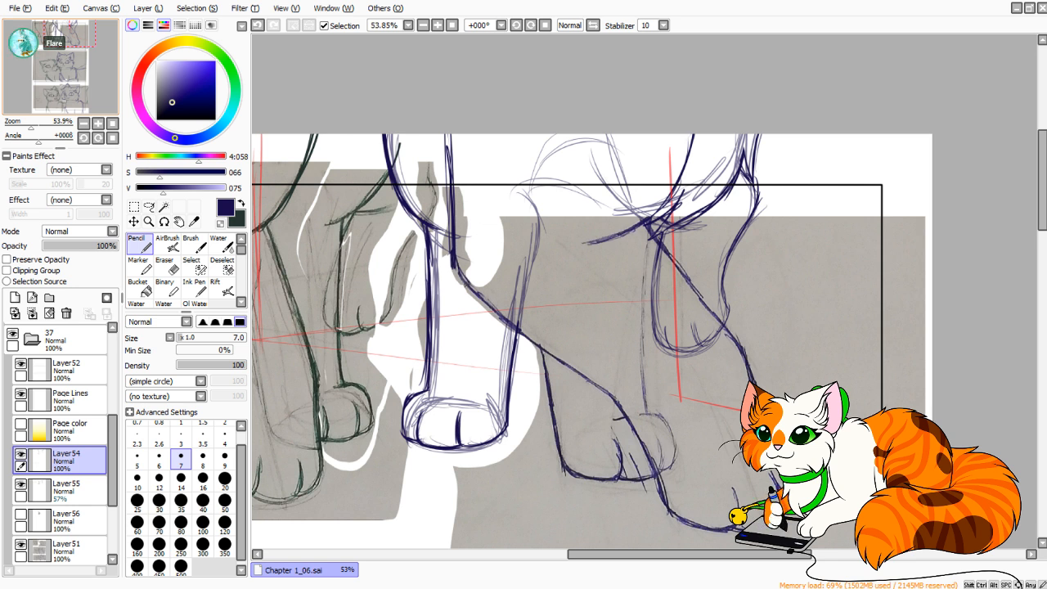
# Lasso the blue cat's front paw on Layer54, nudge it slightly outward and down, apply the move and deselect.
pyautogui.moveTo(589, 368)
pyautogui.mouseDown()
pyautogui.moveTo(624, 235)
pyautogui.moveTo(638, 276)
pyautogui.mouseUp()
pyautogui.click(149, 207)
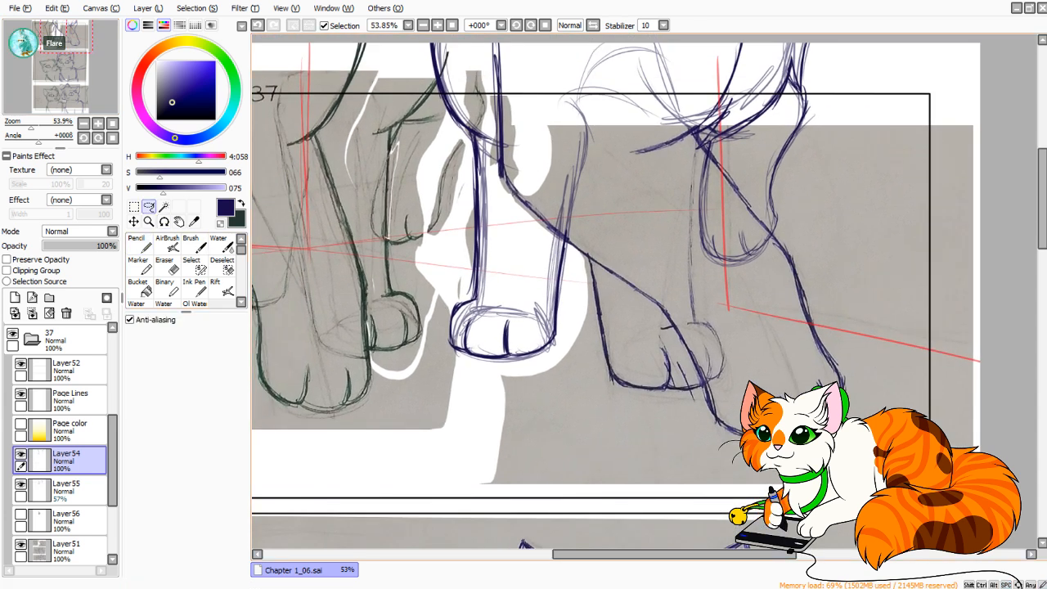
pyautogui.moveTo(553, 327)
pyautogui.mouseDown()
pyautogui.moveTo(499, 408)
pyautogui.moveTo(435, 302)
pyautogui.mouseUp()
pyautogui.hotkey('ctrl', 't')
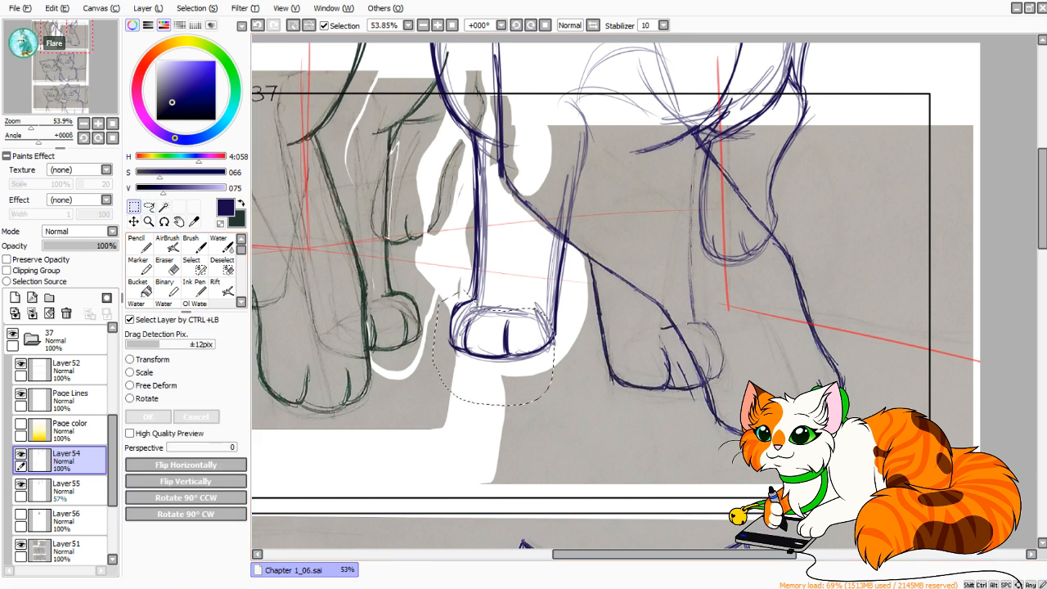
pyautogui.moveTo(501, 359); pyautogui.dragTo(504, 361)
pyautogui.press('Return')
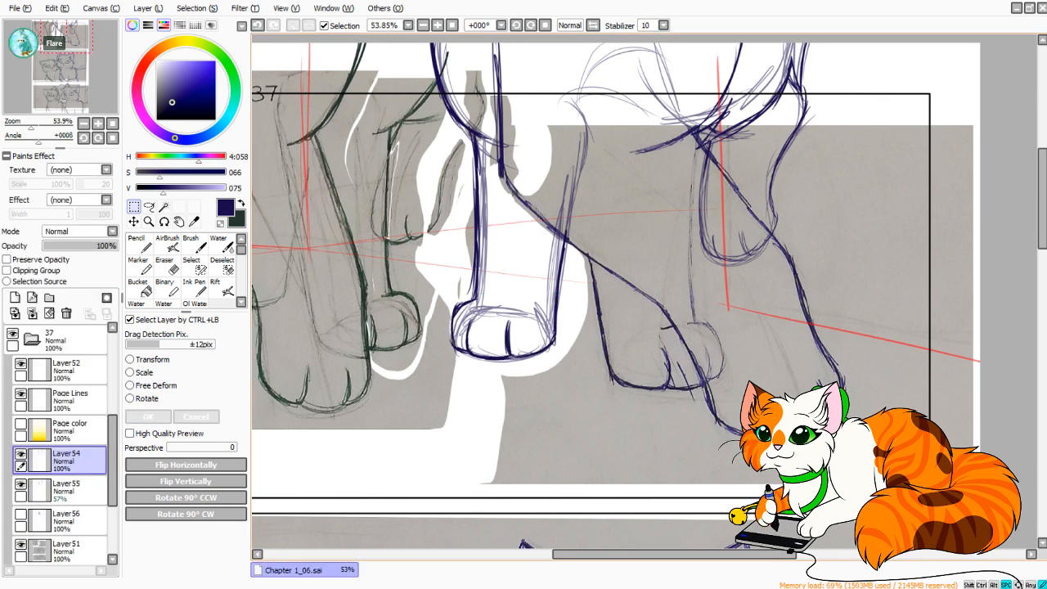
# Try redrawing the toe lines on the blue cat's front paw with the Pencil.
pyautogui.moveTo(524, 279); pyautogui.dragTo(523, 294)
pyautogui.click(139, 245)
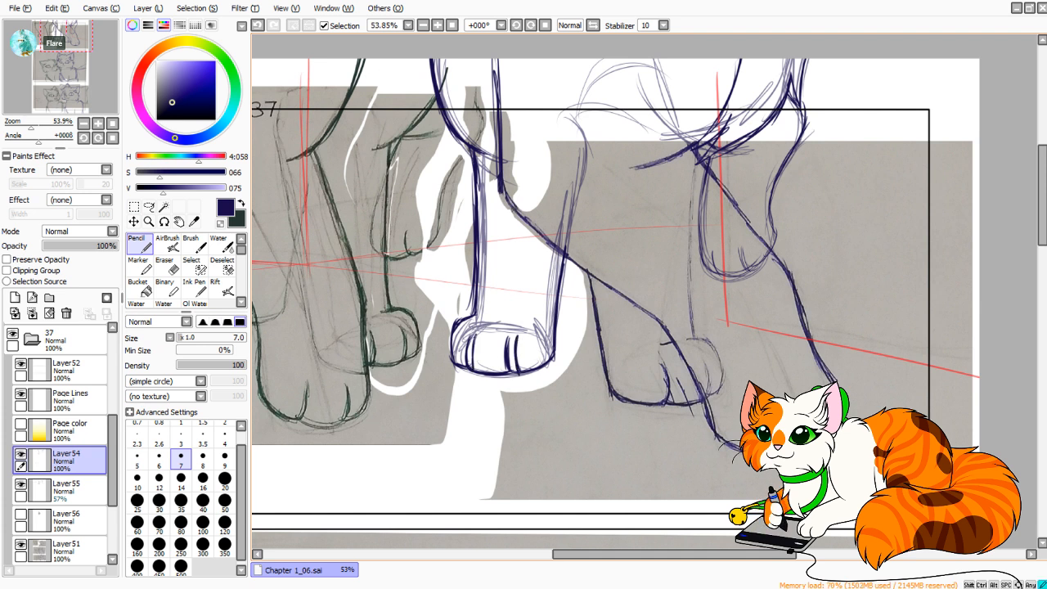
pyautogui.moveTo(475, 336); pyautogui.dragTo(477, 370)
pyautogui.hotkey('ctrl', 'z')
pyautogui.hotkey('ctrl', 'z')
pyautogui.hotkey('ctrl', 'z')
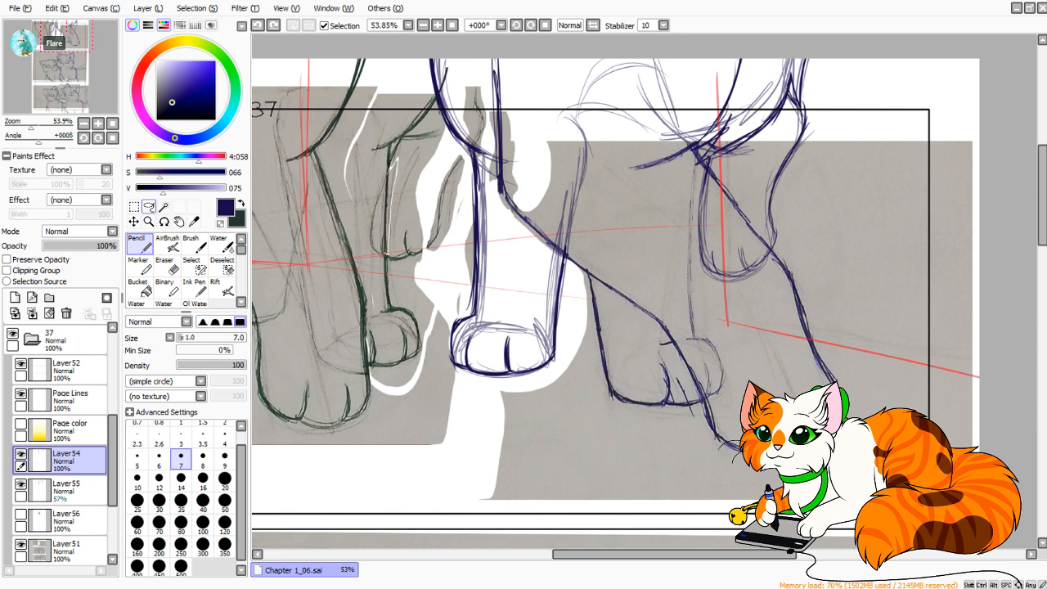
# Lasso the blue cat's whole front leg, skew it slightly with Free Deform, check it in mirrored view, apply and deselect.
pyautogui.press('a')
pyautogui.moveTo(450, 57)
pyautogui.mouseDown()
pyautogui.moveTo(407, 82)
pyautogui.moveTo(440, 184)
pyautogui.moveTo(425, 354)
pyautogui.moveTo(551, 429)
pyautogui.moveTo(587, 335)
pyautogui.moveTo(597, 221)
pyautogui.moveTo(576, 129)
pyautogui.mouseUp()
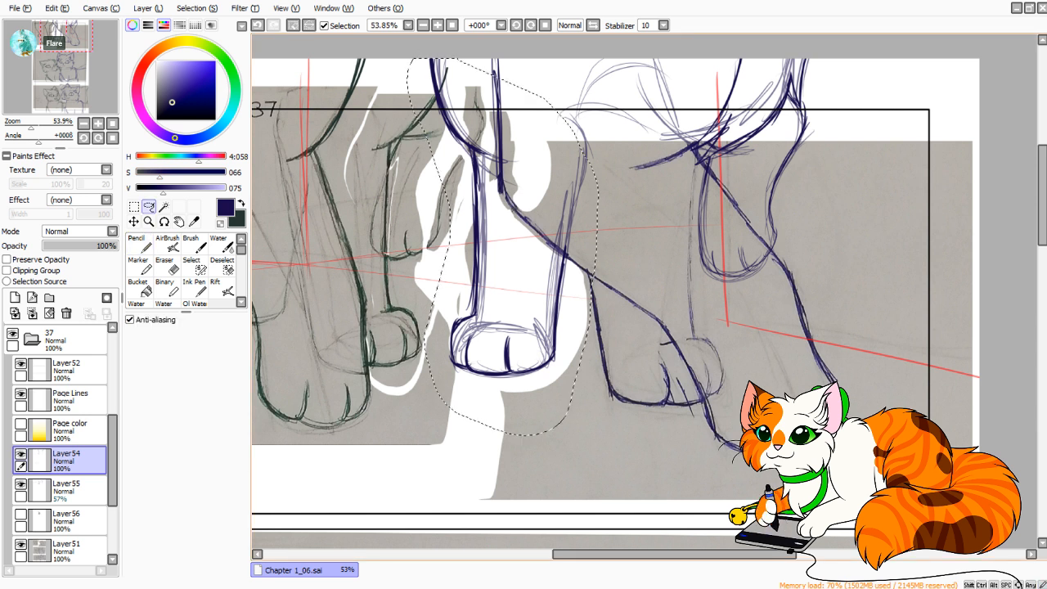
pyautogui.hotkey('ctrl', 't')
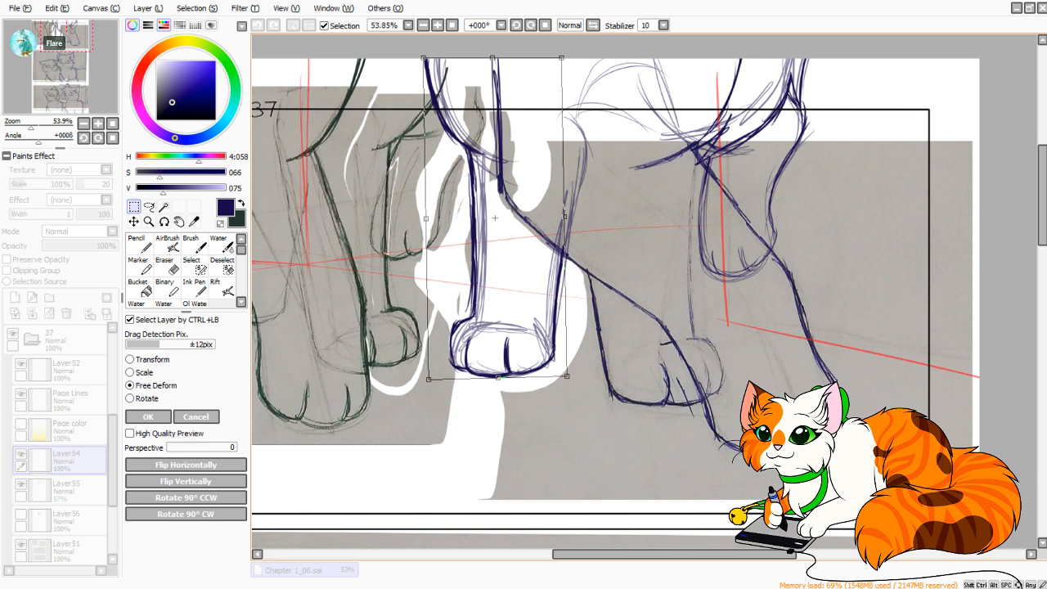
pyautogui.press('h')
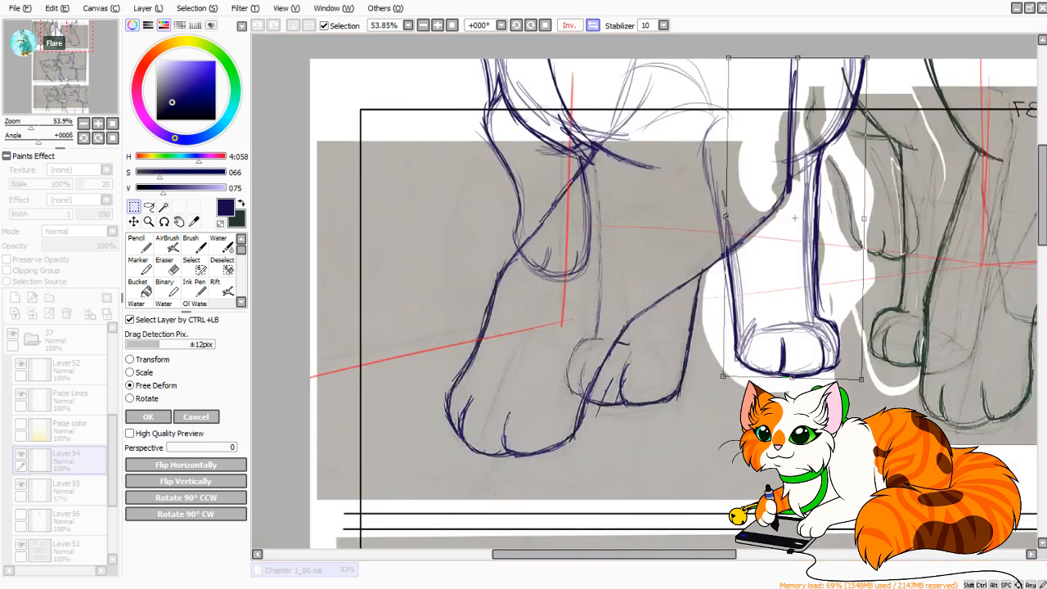
pyautogui.press('h')
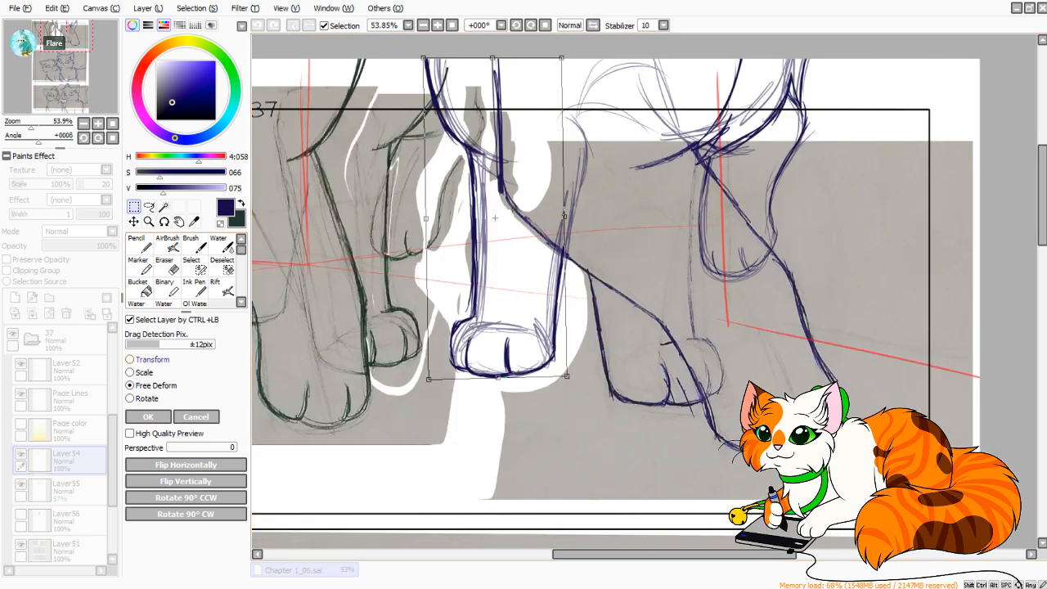
pyautogui.click(148, 416)
pyautogui.hotkey('ctrl', 'd')
# Erase the dark outline and toe lines of the blue front paw with the Eraser at size 50, and return to the Pencil.
pyautogui.click(140, 245)
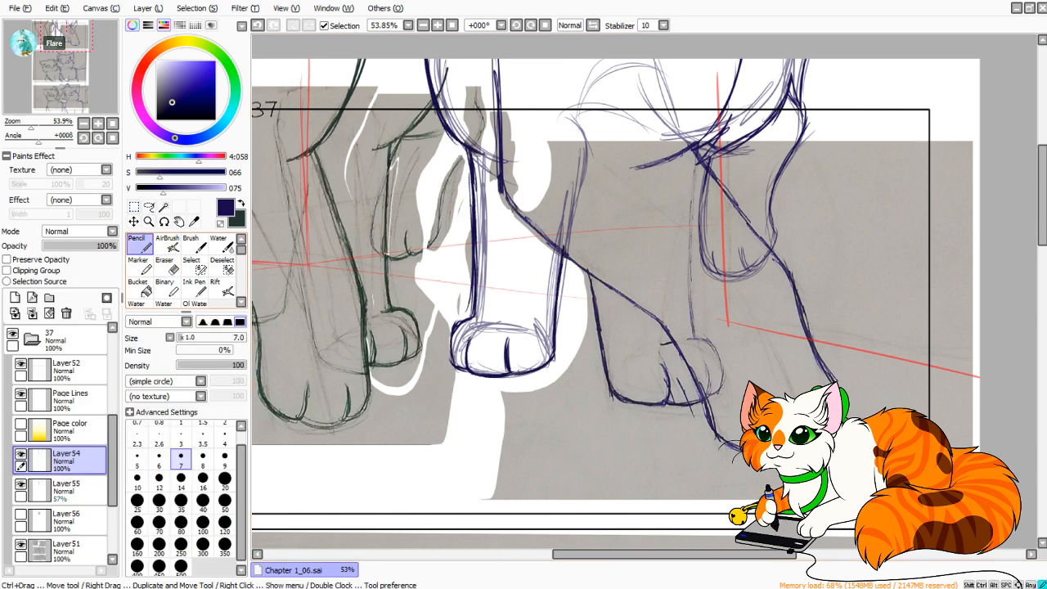
pyautogui.scroll(2, 645, 291)
pyautogui.moveTo(491, 368)
pyautogui.mouseDown()
pyautogui.moveTo(610, 334)
pyautogui.moveTo(505, 358)
pyautogui.mouseUp()
pyautogui.press('e')
pyautogui.moveTo(483, 323)
pyautogui.mouseDown()
pyautogui.moveTo(438, 327)
pyautogui.moveTo(434, 377)
pyautogui.moveTo(445, 360)
pyautogui.moveTo(544, 389)
pyautogui.moveTo(568, 375)
pyautogui.moveTo(530, 356)
pyautogui.mouseUp()
pyautogui.click(225, 502)
pyautogui.press('n')
# Redraw the blue front paw's toe line nearest the crossing leg, curving it into the paw's lower edge.
pyautogui.moveTo(566, 327); pyautogui.dragTo(567, 385)
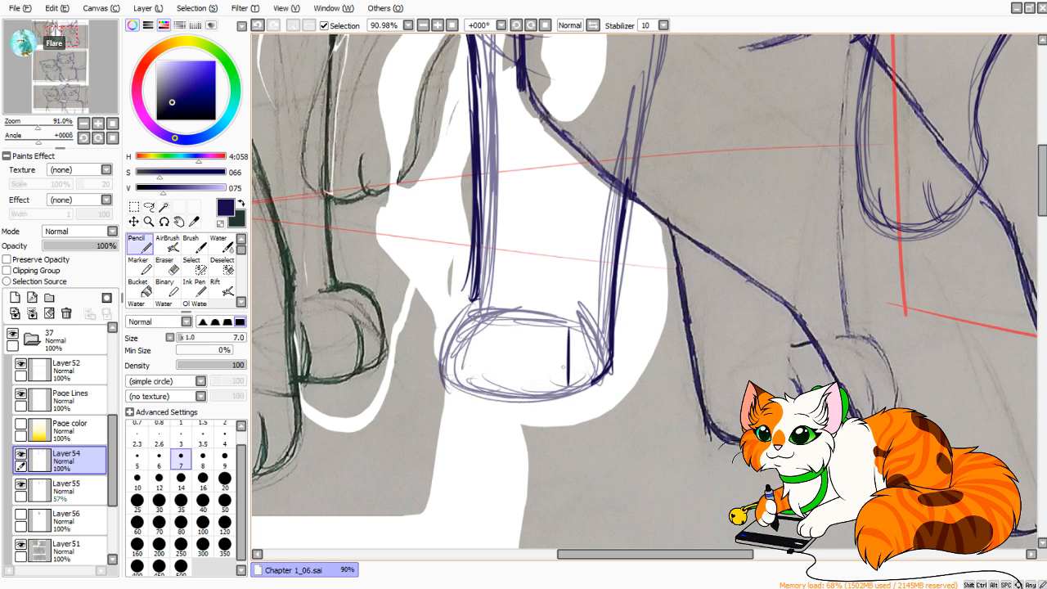
pyautogui.hotkey('ctrl', 'z')
pyautogui.moveTo(539, 334)
pyautogui.mouseDown()
pyautogui.moveTo(538, 394)
pyautogui.moveTo(576, 395)
pyautogui.moveTo(602, 377)
pyautogui.mouseUp()
pyautogui.hotkey('ctrl', 'z')
pyautogui.hotkey('ctrl', 'z')
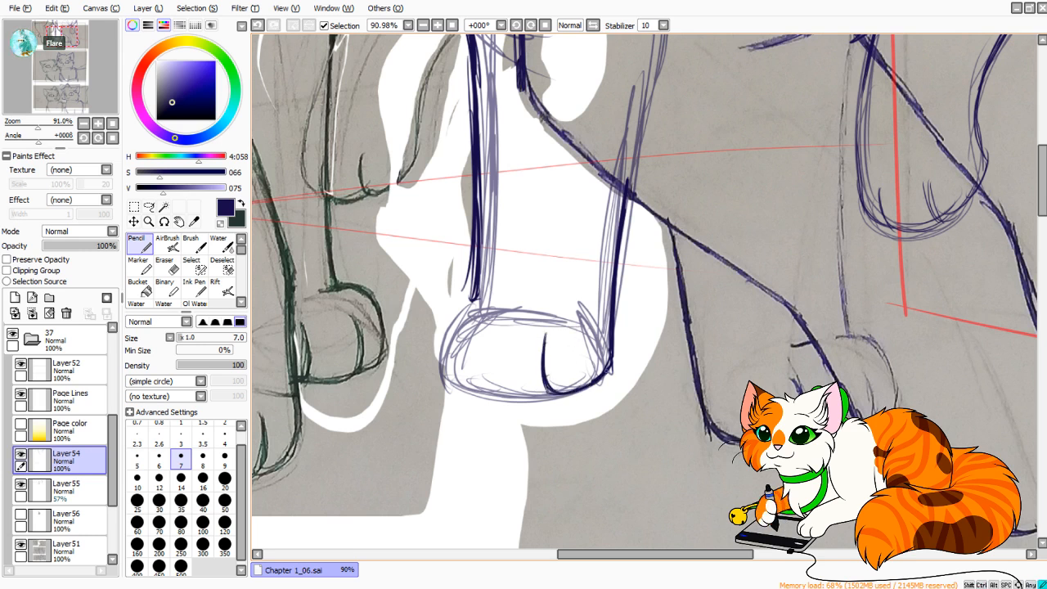
# Draw the second toe line on the side nearest the green cat and complete the lower edge between both toes.
pyautogui.moveTo(482, 338); pyautogui.dragTo(490, 394)
pyautogui.hotkey('ctrl', 'z')
pyautogui.moveTo(484, 334)
pyautogui.mouseDown()
pyautogui.moveTo(491, 390)
pyautogui.moveTo(481, 374)
pyautogui.moveTo(522, 396)
pyautogui.moveTo(553, 397)
pyautogui.mouseUp()
pyautogui.moveTo(487, 389); pyautogui.dragTo(557, 395)
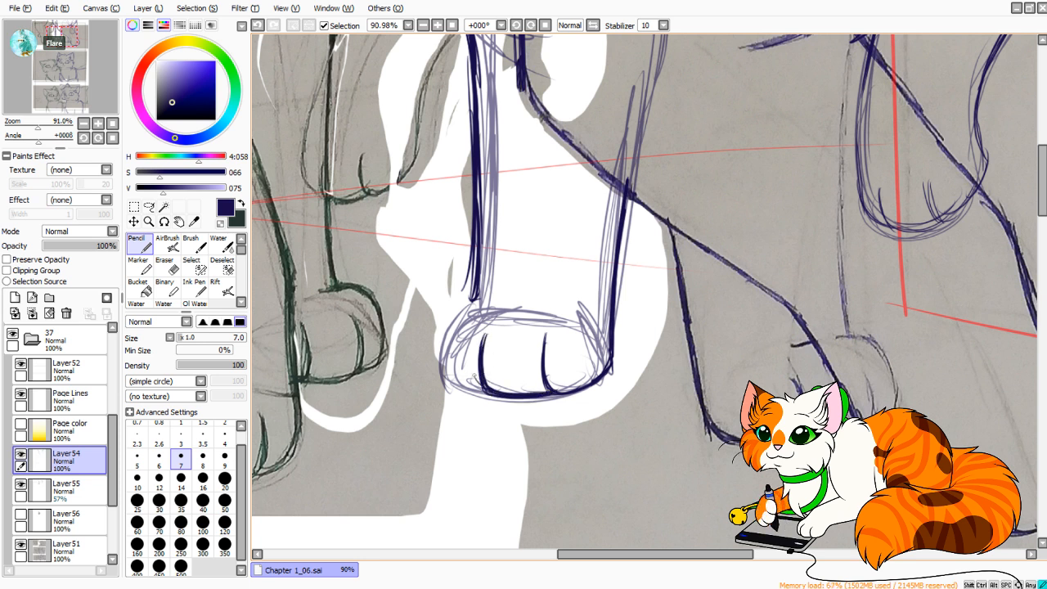
pyautogui.moveTo(485, 335); pyautogui.dragTo(482, 394)
# Draw the paw's rounded outer edge facing the green cat, joining the leg line to the paw's lower edge.
pyautogui.moveTo(477, 285); pyautogui.dragTo(466, 306)
pyautogui.moveTo(474, 303)
pyautogui.mouseDown()
pyautogui.moveTo(460, 306)
pyautogui.moveTo(448, 371)
pyautogui.mouseUp()
pyautogui.moveTo(457, 320)
pyautogui.mouseDown()
pyautogui.moveTo(448, 385)
pyautogui.moveTo(489, 394)
pyautogui.mouseUp()
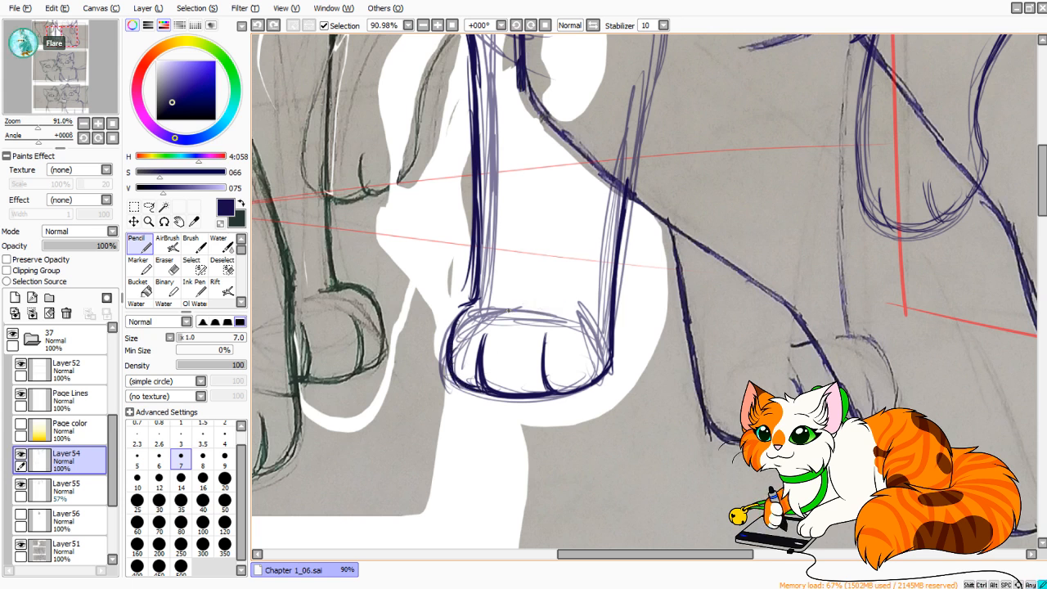
# Darken the blue front paw's toe lines and outer edge, and strengthen the inner leg line just above the paw.
pyautogui.moveTo(490, 328)
pyautogui.mouseDown()
pyautogui.moveTo(477, 373)
pyautogui.moveTo(513, 395)
pyautogui.moveTo(556, 396)
pyautogui.mouseUp()
pyautogui.hotkey('ctrl', 'z')
pyautogui.moveTo(548, 331)
pyautogui.mouseDown()
pyautogui.moveTo(561, 397)
pyautogui.moveTo(611, 370)
pyautogui.moveTo(628, 195)
pyautogui.mouseUp()
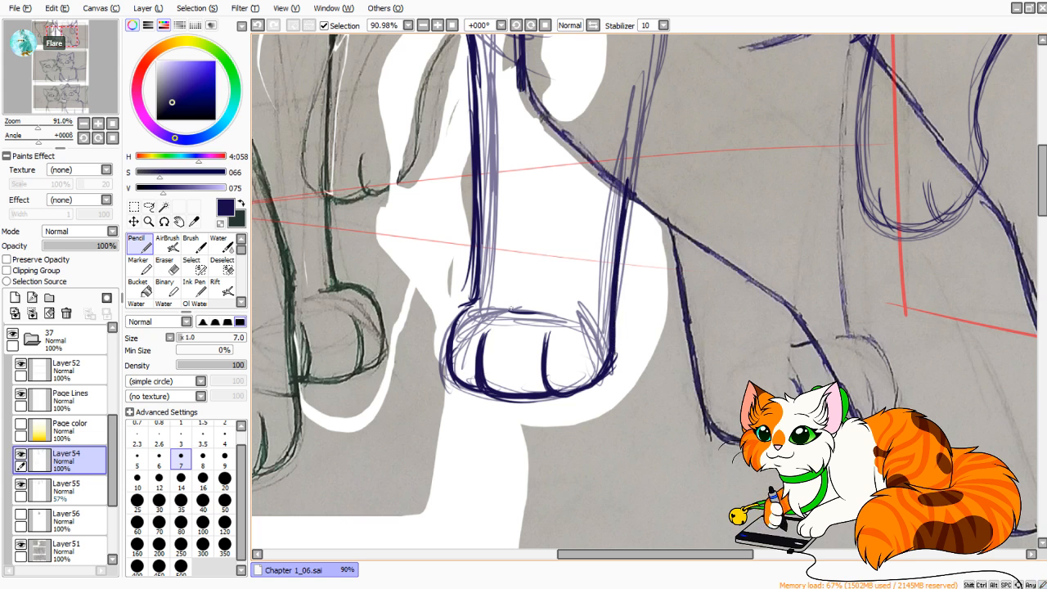
pyautogui.moveTo(460, 311); pyautogui.dragTo(477, 304)
pyautogui.moveTo(463, 310)
pyautogui.mouseDown()
pyautogui.moveTo(481, 300)
pyautogui.moveTo(478, 222)
pyautogui.mouseUp()
pyautogui.moveTo(483, 288); pyautogui.dragTo(483, 219)
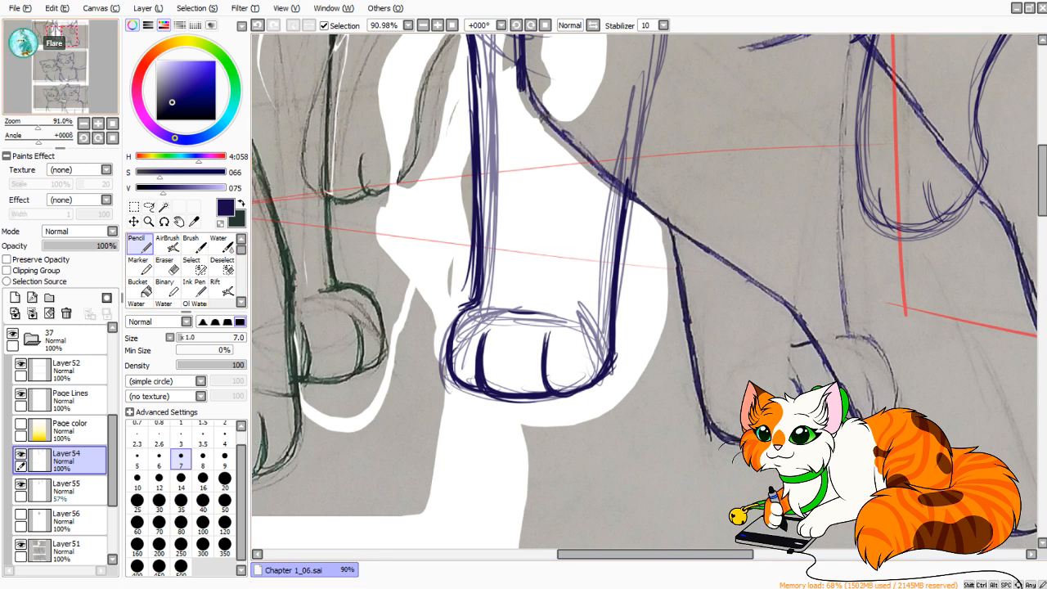
# Thicken the blue front leg's inner edge with dark strokes from above the paw up to the chest.
pyautogui.moveTo(38, 124)
pyautogui.mouseDown()
pyautogui.moveTo(22, 125)
pyautogui.moveTo(35, 124)
pyautogui.mouseUp()
pyautogui.moveTo(528, 296); pyautogui.dragTo(528, 321)
pyautogui.hotkey('ctrl', 'z')
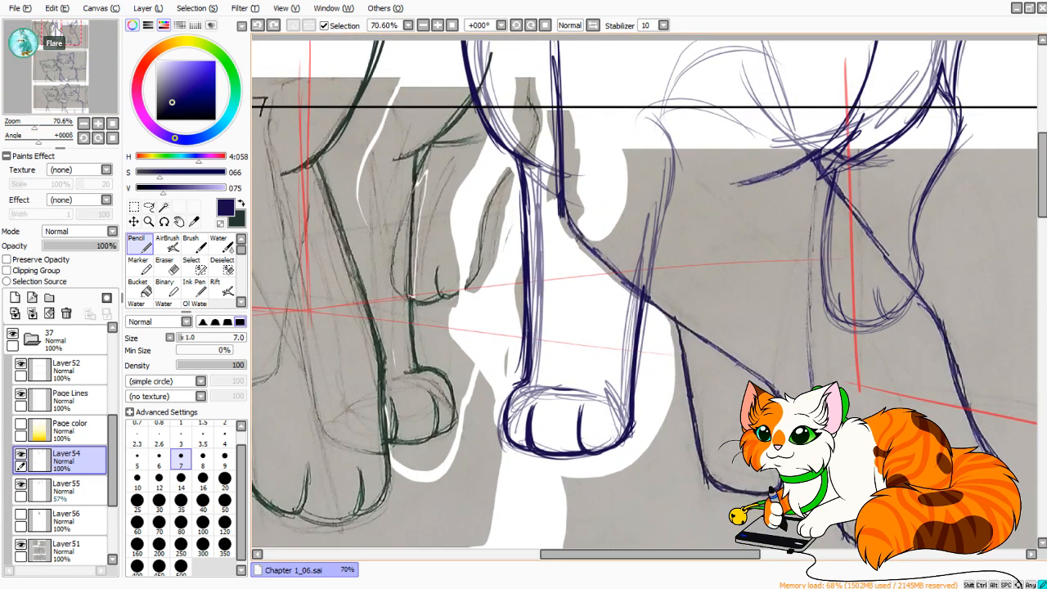
pyautogui.moveTo(529, 192); pyautogui.dragTo(532, 316)
pyautogui.hotkey('ctrl', 'z')
pyautogui.moveTo(530, 353); pyautogui.dragTo(530, 252)
pyautogui.moveTo(531, 316); pyautogui.dragTo(528, 217)
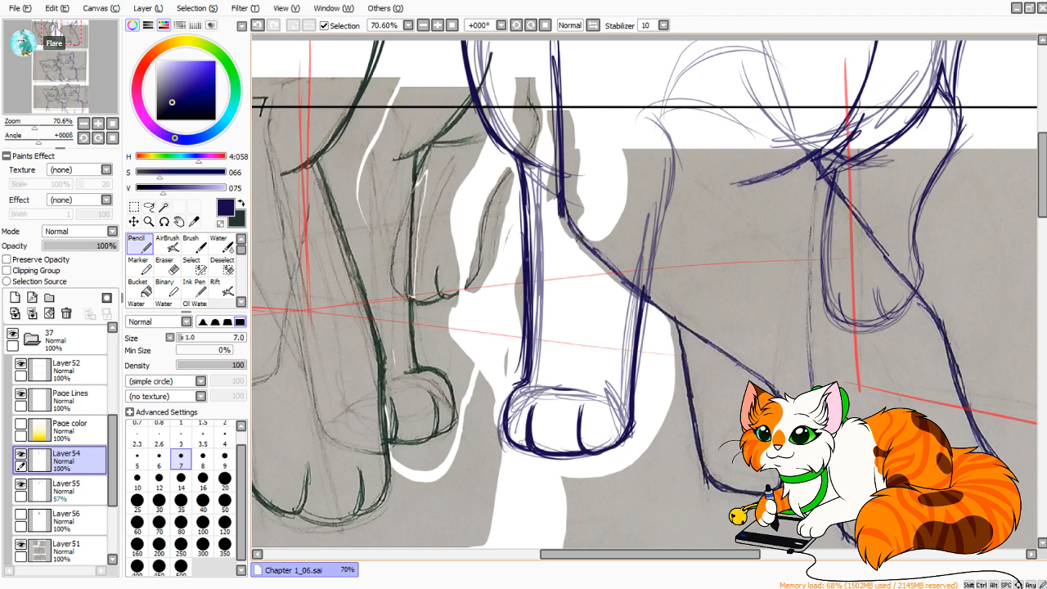
pyautogui.moveTo(529, 259); pyautogui.dragTo(525, 161)
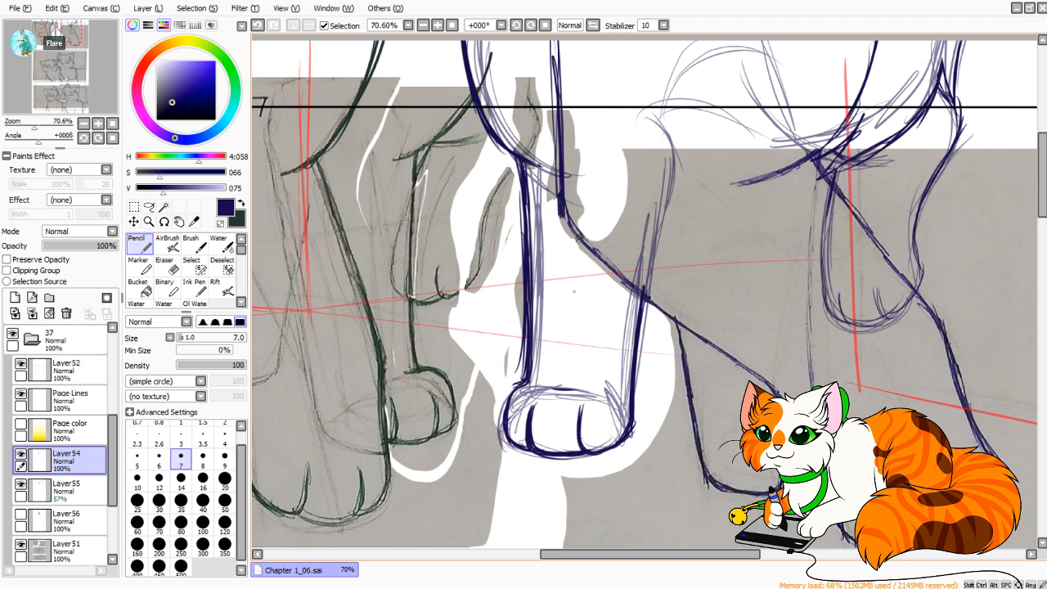
# Touch up the blue front leg's outer edge between the paw and the crossing leg with the Pencil.
pyautogui.moveTo(596, 357); pyautogui.dragTo(653, 245)
pyautogui.moveTo(619, 301); pyautogui.dragTo(508, 385)
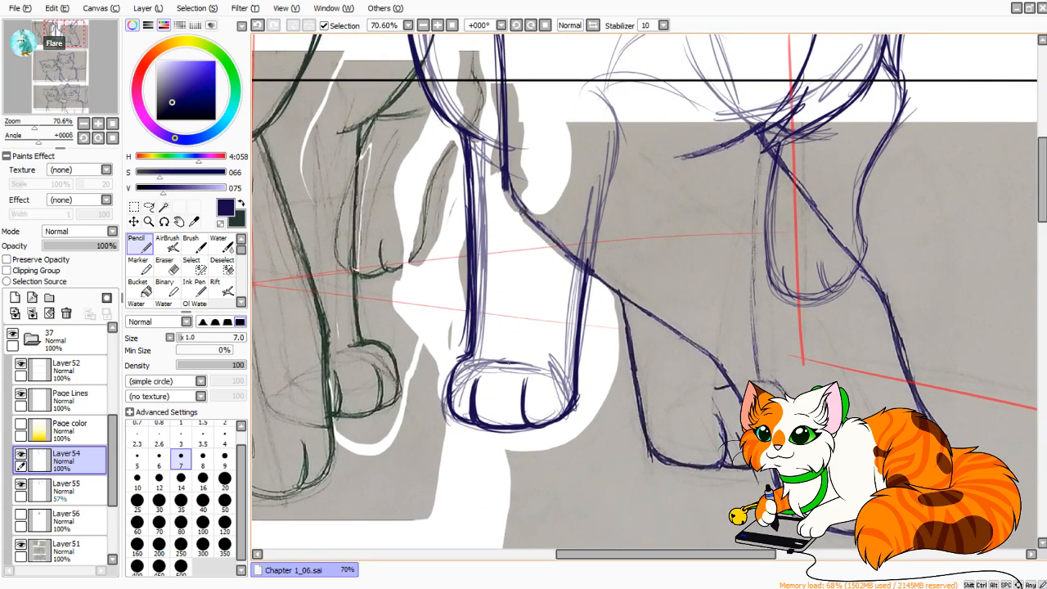
pyautogui.press('e')
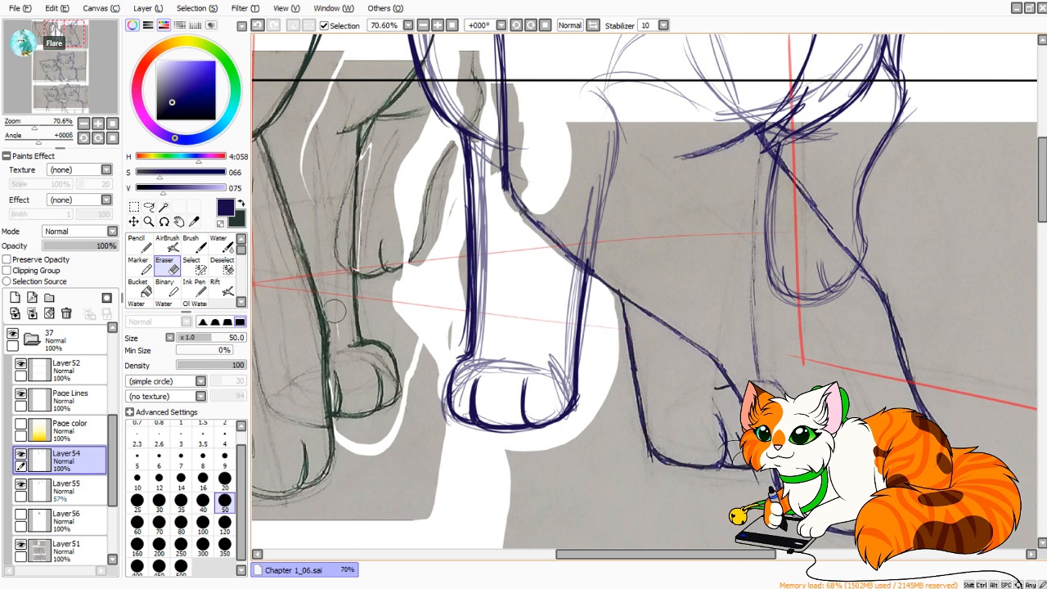
pyautogui.press('n')
pyautogui.hotkey('ctrl', 'z')
pyautogui.moveTo(518, 368); pyautogui.dragTo(543, 371)
# Lasso the green cat's outer cheek fur and jaw in the bottom panel on Layer51.
pyautogui.moveTo(31, 124); pyautogui.dragTo(28, 124)
pyautogui.moveTo(65, 35); pyautogui.dragTo(58, 93)
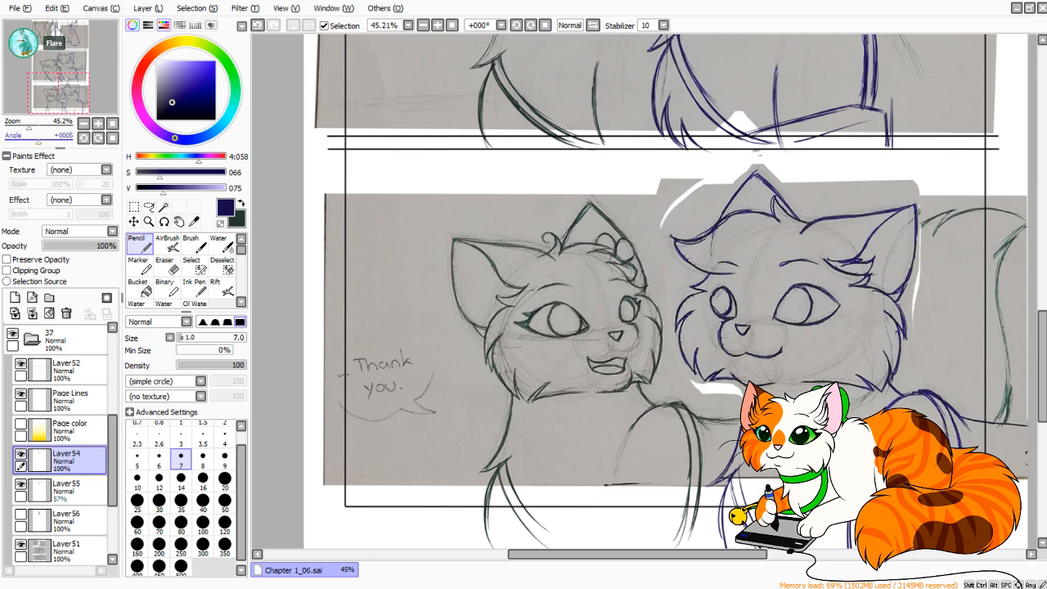
pyautogui.moveTo(28, 125); pyautogui.dragTo(32, 124)
pyautogui.moveTo(59, 93)
pyautogui.mouseDown()
pyautogui.moveTo(36, 127)
pyautogui.moveTo(56, 99)
pyautogui.mouseUp()
pyautogui.click(149, 207)
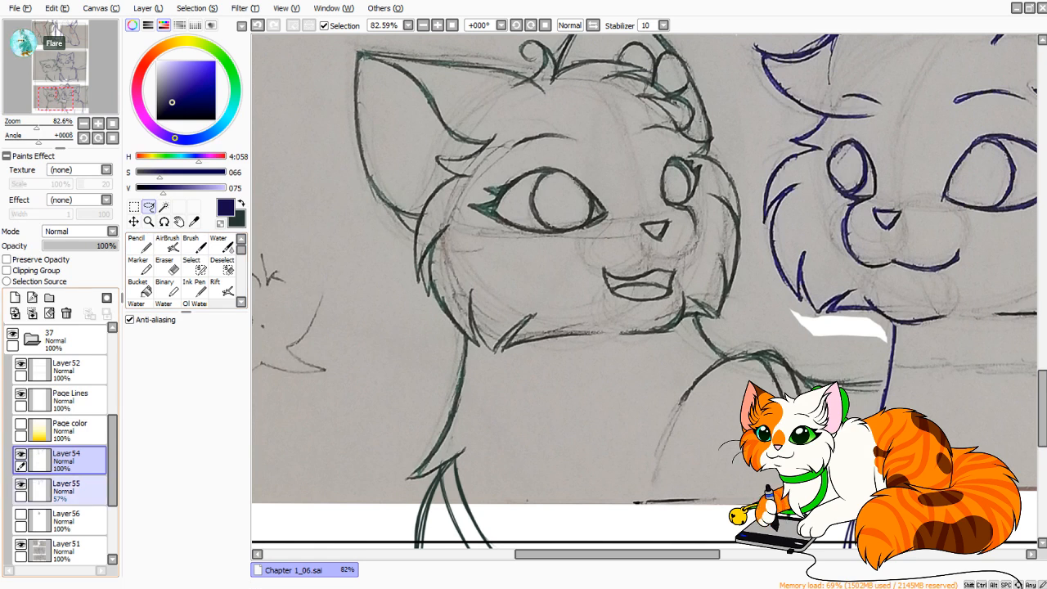
pyautogui.click(70, 552)
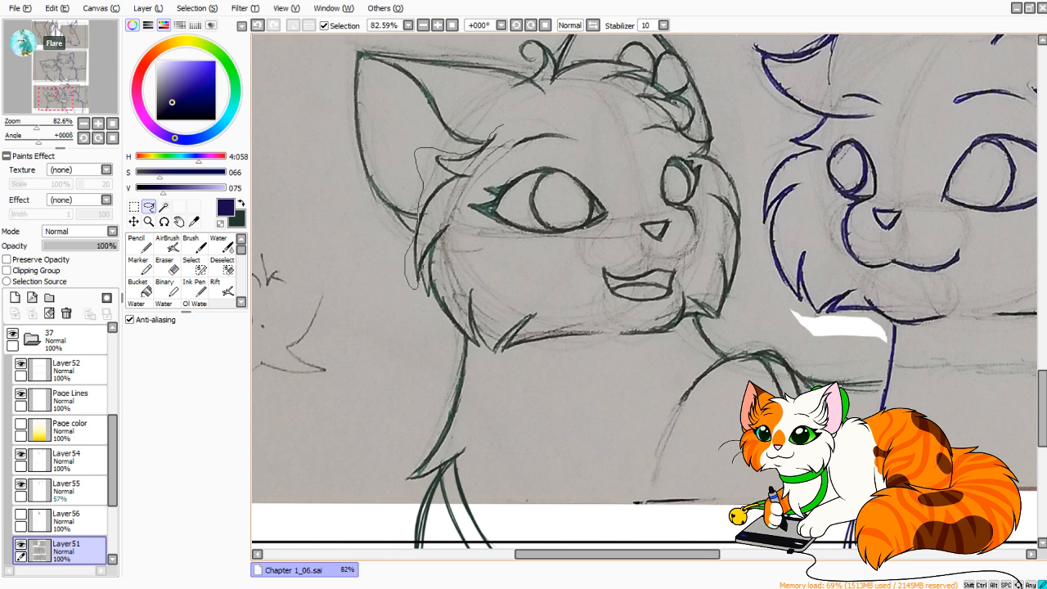
pyautogui.moveTo(462, 342); pyautogui.dragTo(560, 389)
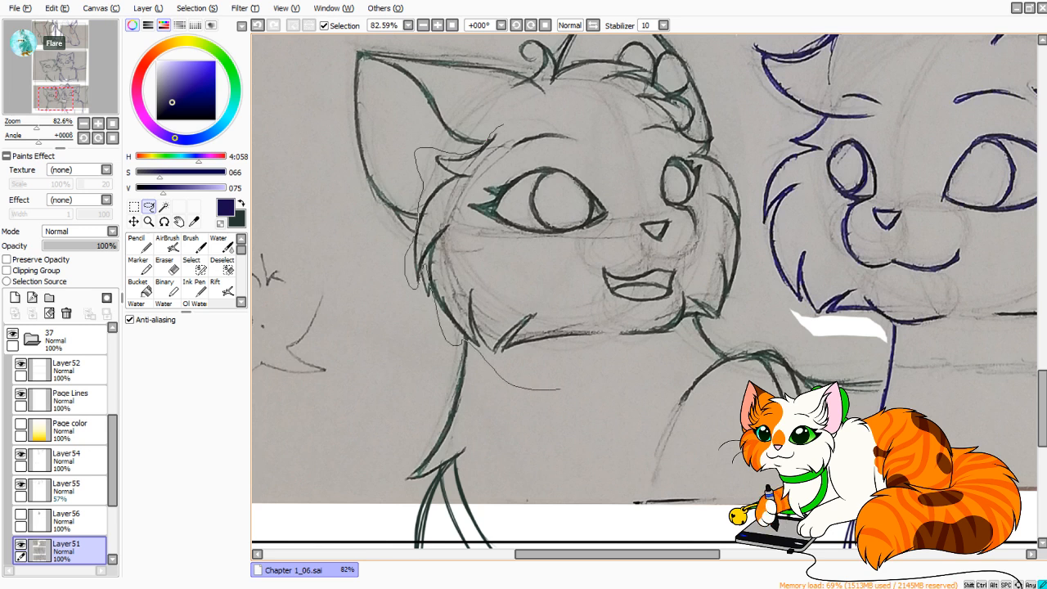
pyautogui.moveTo(606, 311)
pyautogui.mouseDown()
pyautogui.moveTo(529, 260)
pyautogui.moveTo(472, 239)
pyautogui.mouseUp()
pyautogui.moveTo(489, 173); pyautogui.dragTo(504, 127)
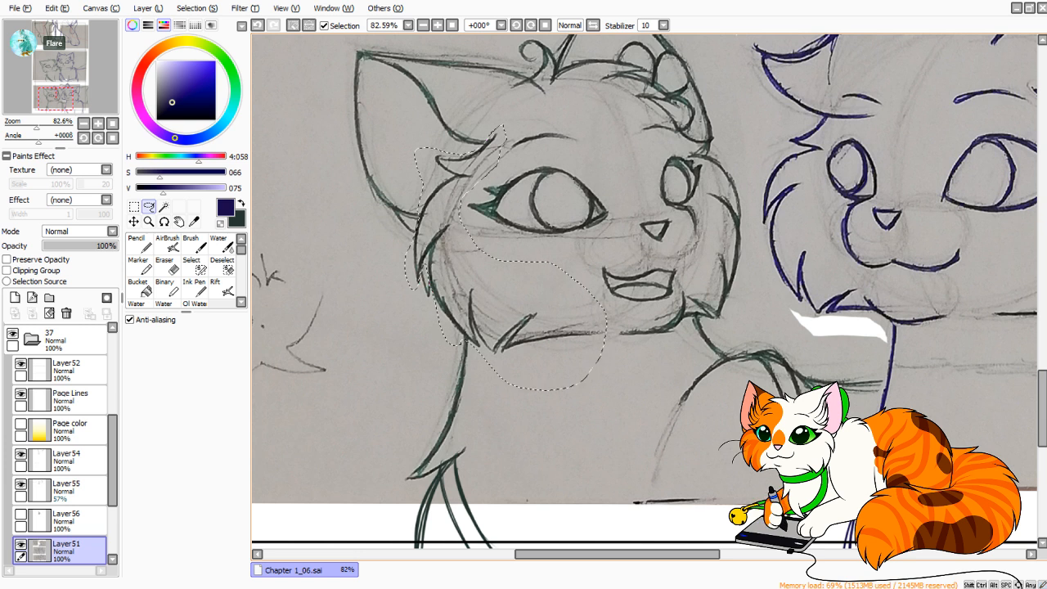
# Widen the selected cheek slightly outward with Free Deform, adjusting its corners, and apply the transformation.
pyautogui.click(134, 222)
pyautogui.click(134, 208)
pyautogui.click(130, 386)
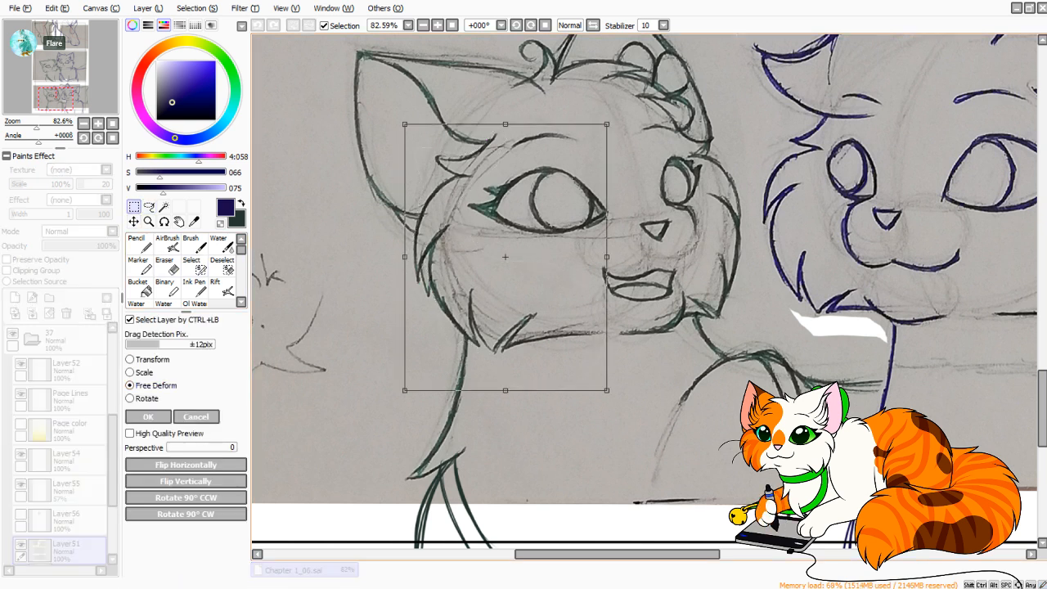
pyautogui.moveTo(405, 257); pyautogui.dragTo(399, 256)
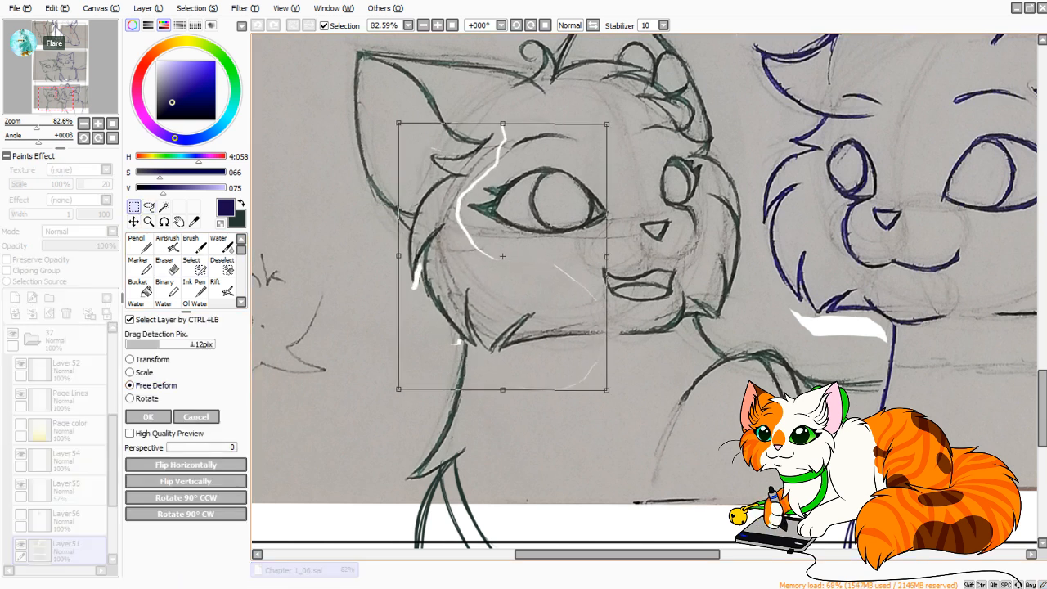
pyautogui.moveTo(399, 390); pyautogui.dragTo(395, 390)
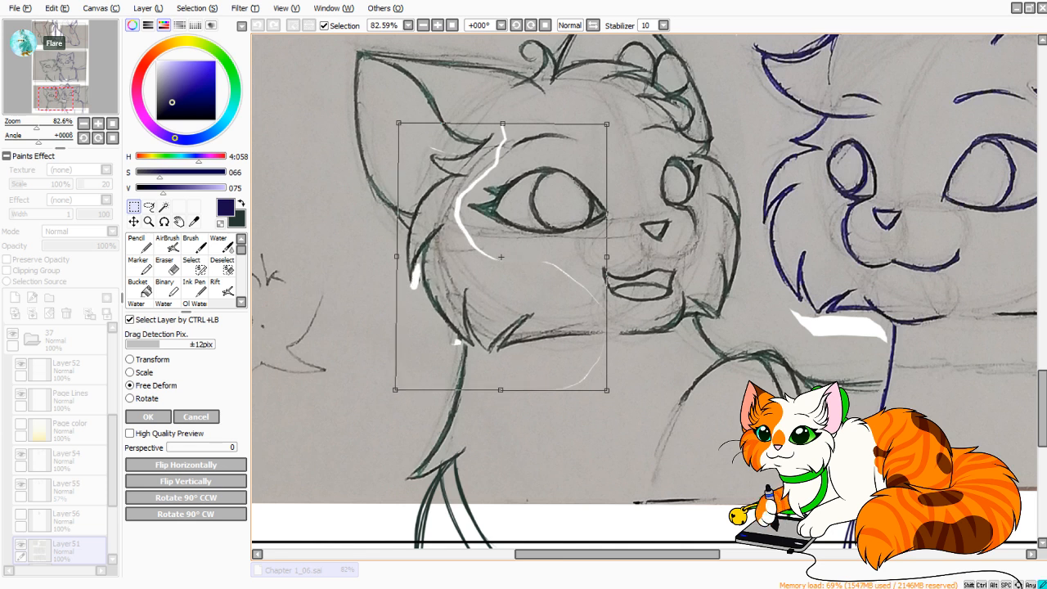
pyautogui.moveTo(397, 257); pyautogui.dragTo(395, 255)
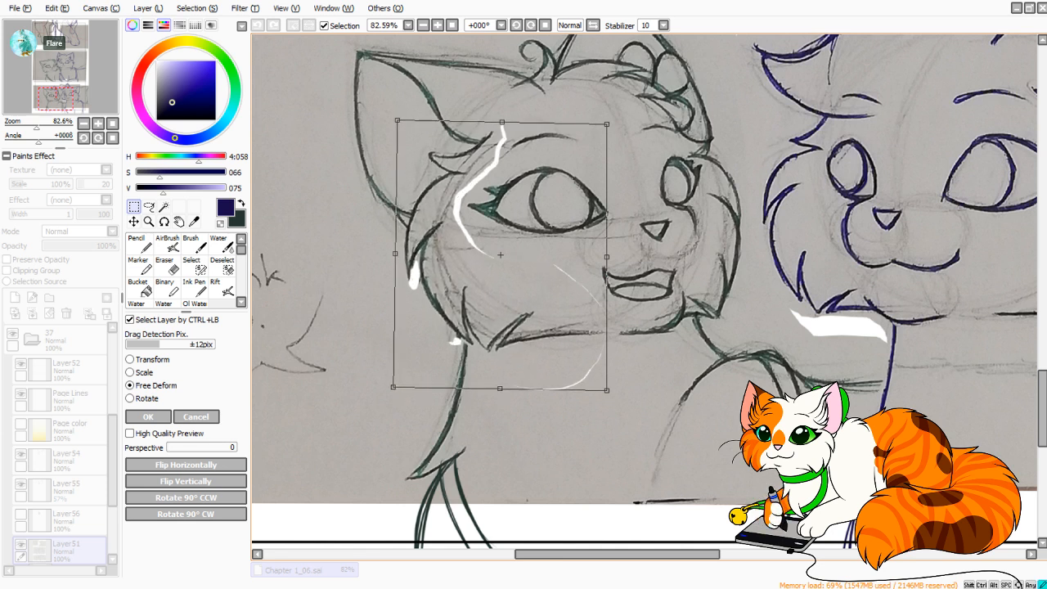
pyautogui.moveTo(397, 122); pyautogui.dragTo(394, 119)
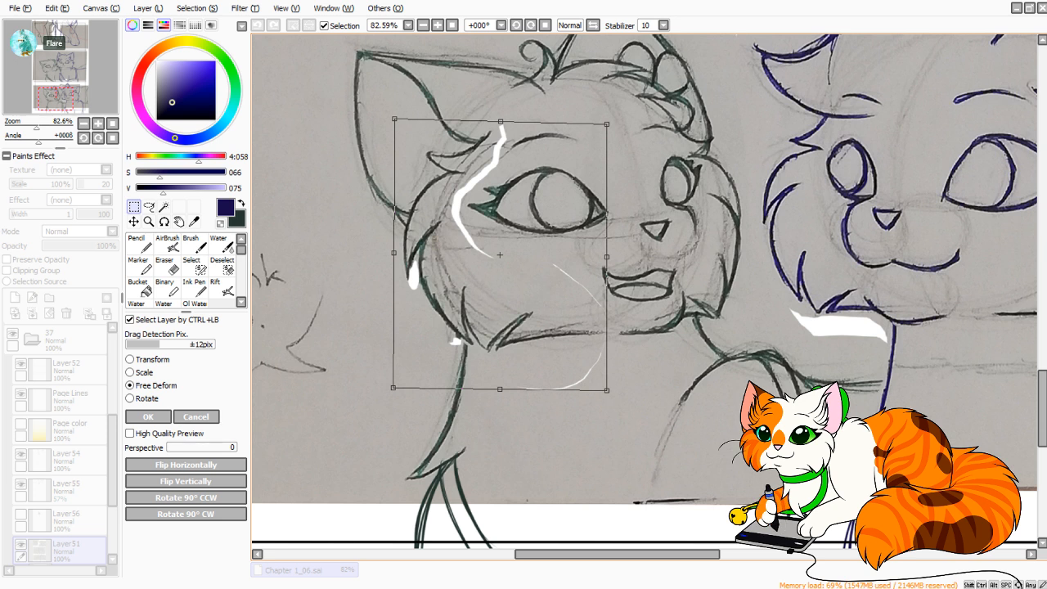
pyautogui.moveTo(607, 125); pyautogui.dragTo(615, 135)
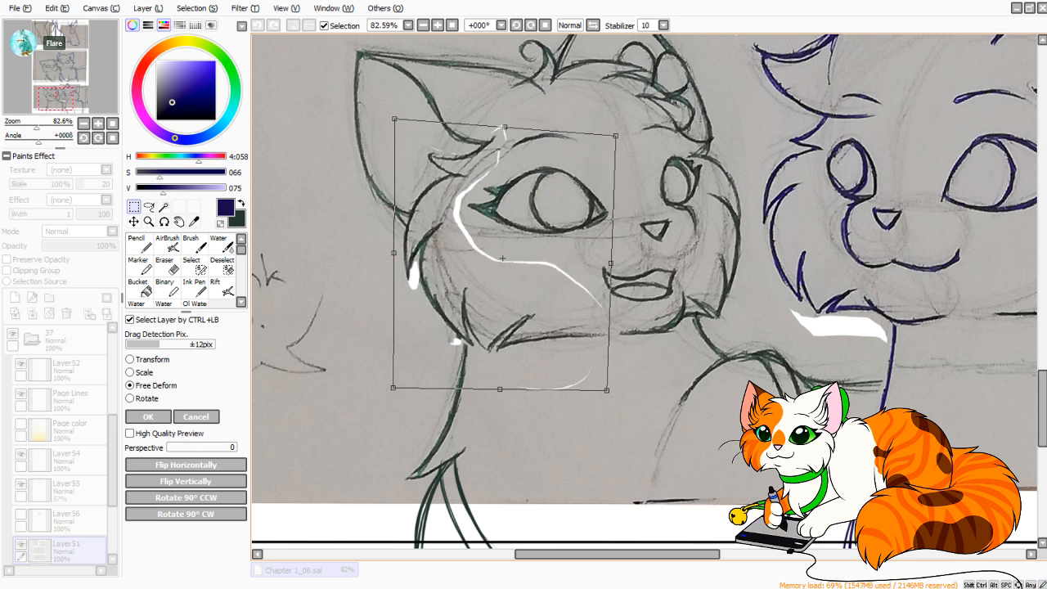
pyautogui.moveTo(394, 388); pyautogui.dragTo(393, 388)
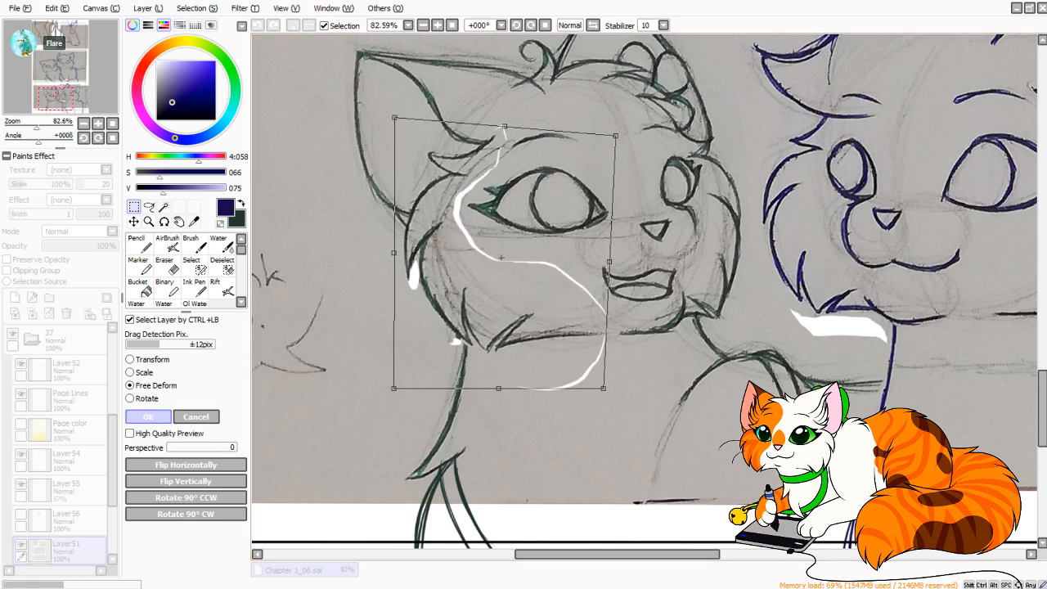
pyautogui.click(148, 417)
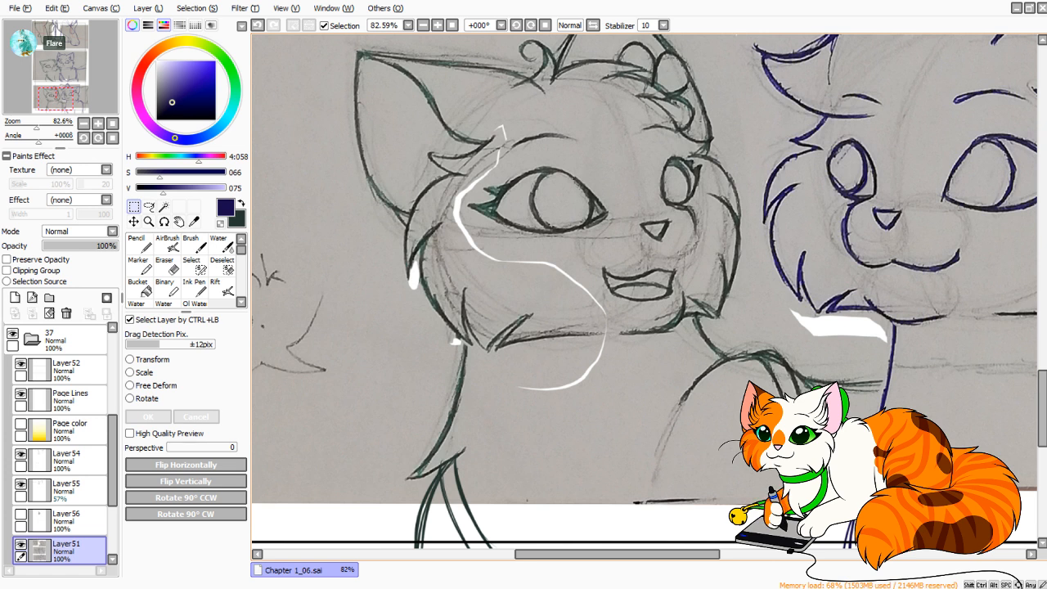
# Extend the green cat's front leg line below the bottom panel's scanned edge with the Pencil in dark green.
pyautogui.press('n')
pyautogui.press('x')
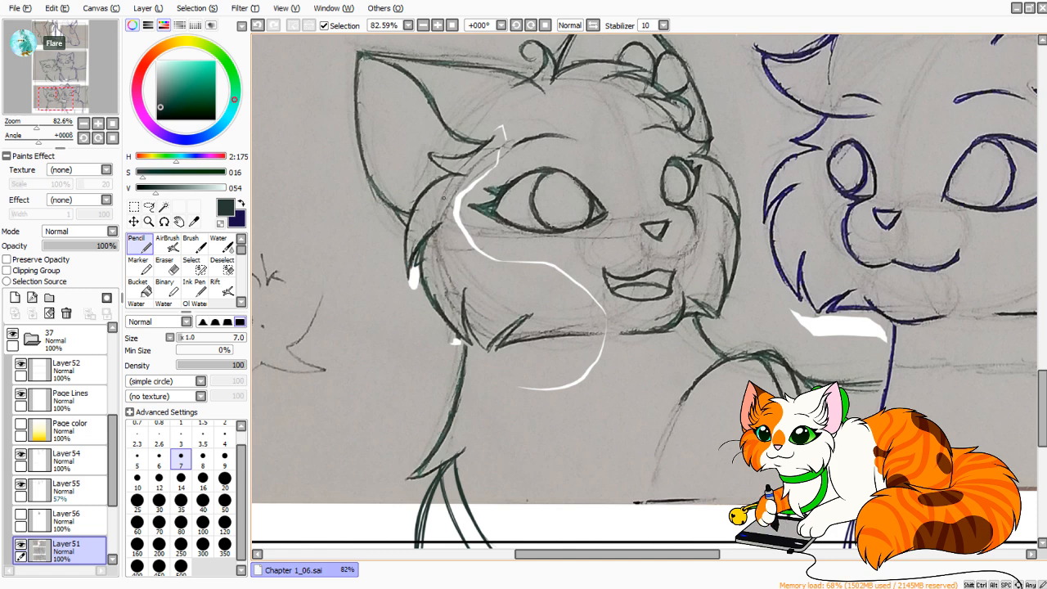
pyautogui.moveTo(36, 125); pyautogui.dragTo(36, 125)
pyautogui.moveTo(59, 85); pyautogui.dragTo(60, 107)
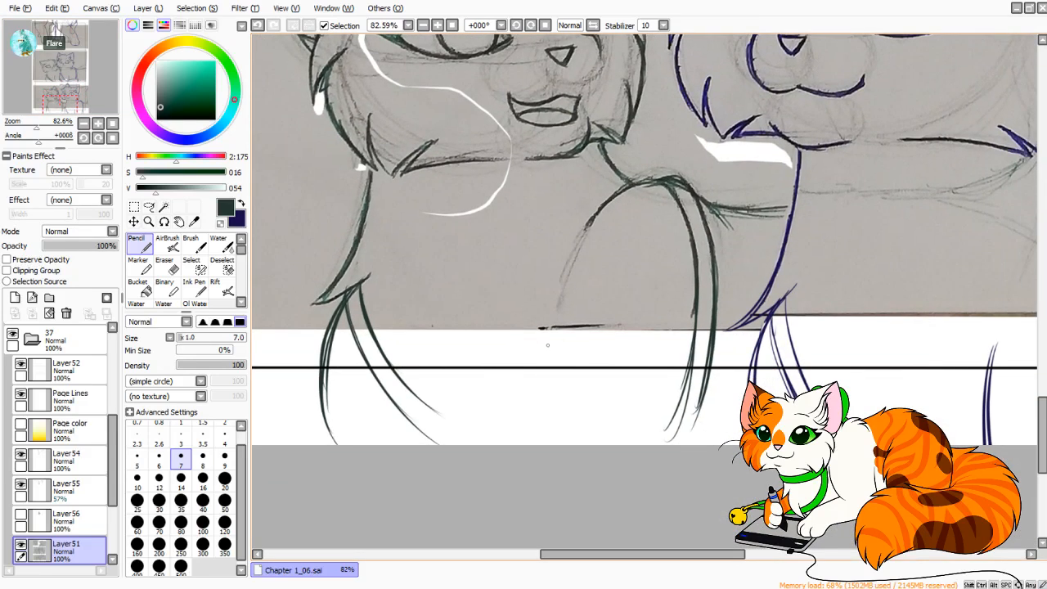
pyautogui.moveTo(544, 335); pyautogui.dragTo(545, 428)
pyautogui.moveTo(540, 389); pyautogui.dragTo(548, 440)
pyautogui.moveTo(747, 373)
pyautogui.mouseDown()
pyautogui.moveTo(650, 356)
pyautogui.moveTo(652, 401)
pyautogui.mouseUp()
# Compare the page with Layer56 shown and hidden, leaving it hidden, and toggle Layer51's visibility to check the sketch.
pyautogui.moveTo(36, 123); pyautogui.dragTo(20, 123)
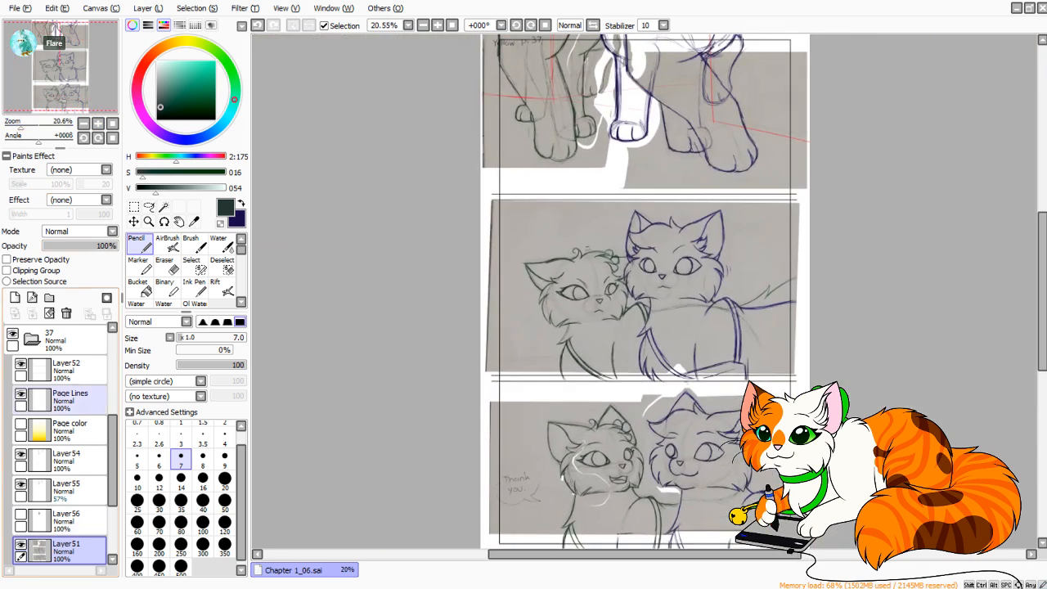
pyautogui.moveTo(113, 490); pyautogui.dragTo(113, 518)
pyautogui.click(69, 447)
pyautogui.click(22, 442)
pyautogui.click(21, 442)
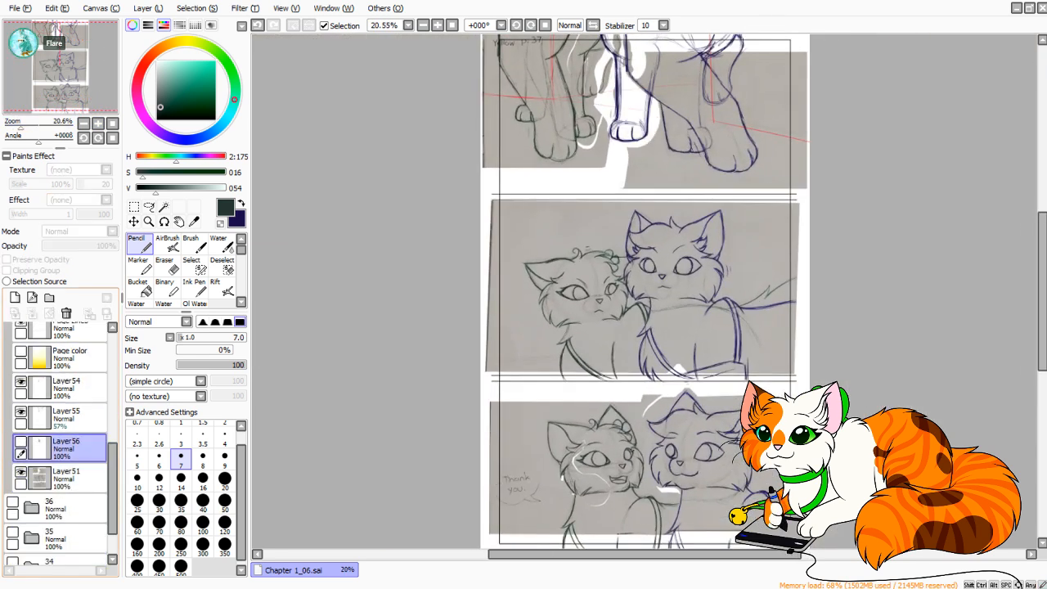
pyautogui.click(21, 442)
pyautogui.click(21, 442)
pyautogui.click(21, 442)
pyautogui.click(21, 442)
pyautogui.click(21, 442)
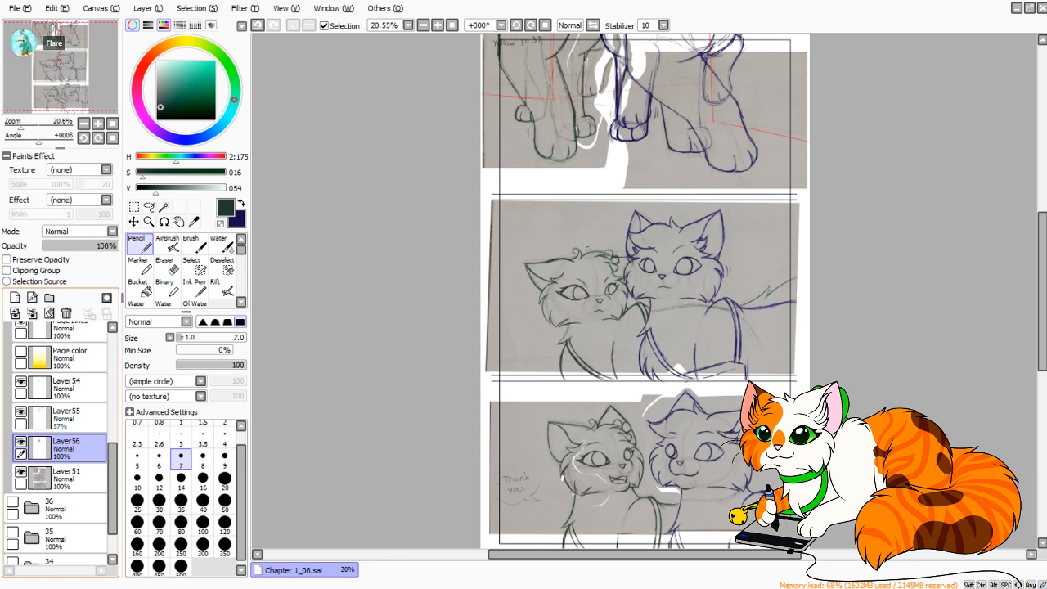
pyautogui.click(22, 442)
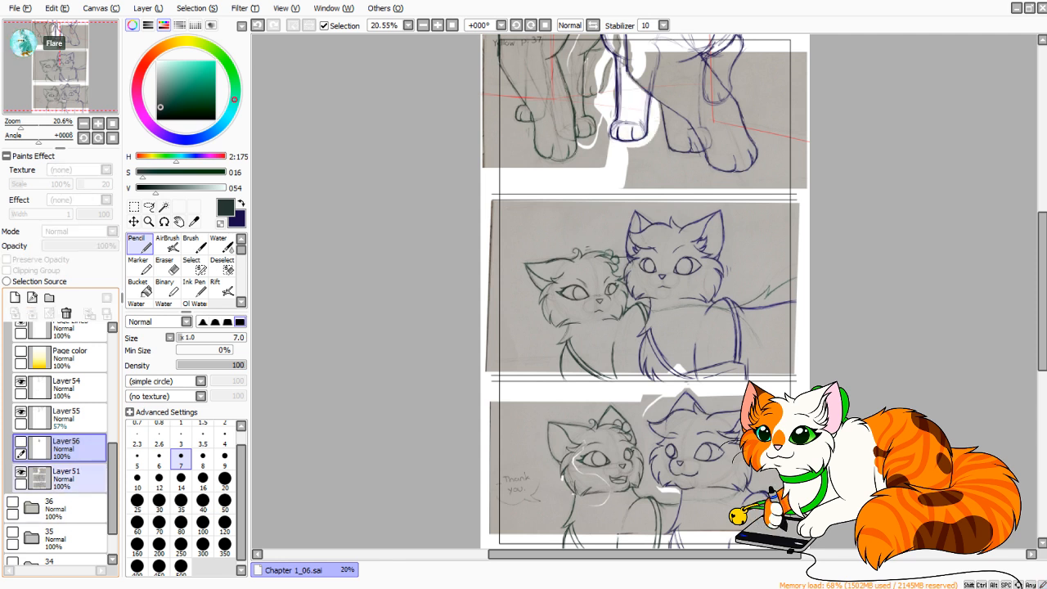
pyautogui.moveTo(113, 484); pyautogui.dragTo(113, 459)
pyautogui.click(71, 393)
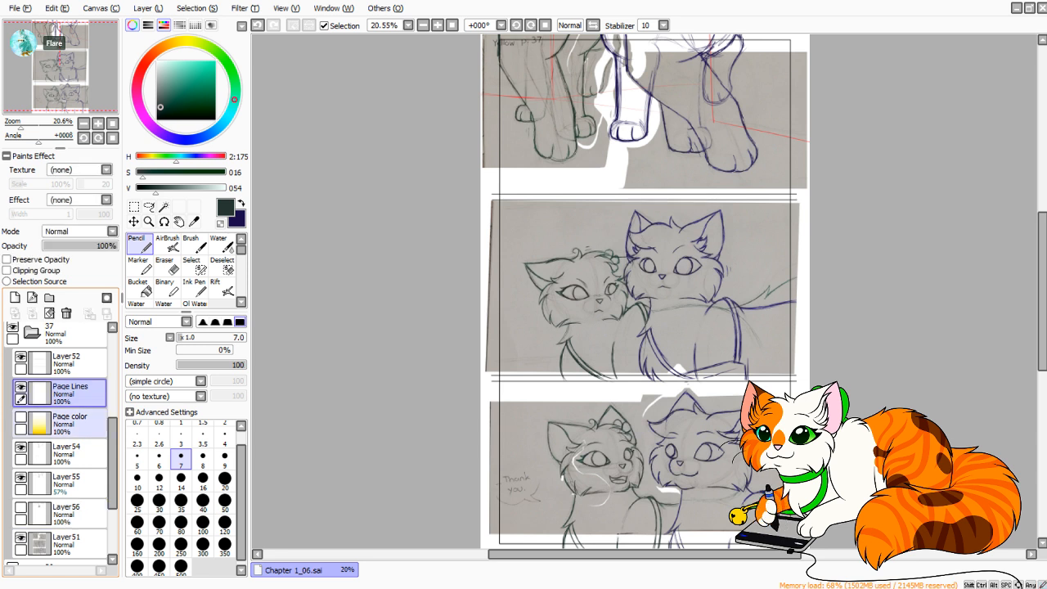
pyautogui.click(21, 537)
pyautogui.click(21, 536)
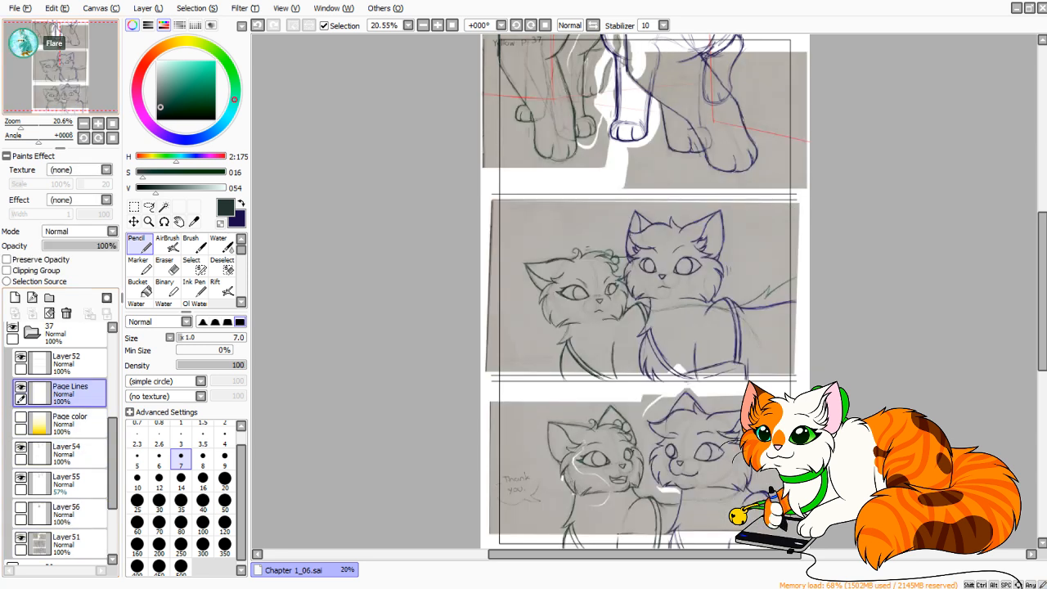
# Select the upper pair of panel divider lines on Layer52 and move it slightly up with Transform.
pyautogui.moveTo(638, 295)
pyautogui.mouseDown()
pyautogui.moveTo(641, 318)
pyautogui.moveTo(613, 274)
pyautogui.mouseUp()
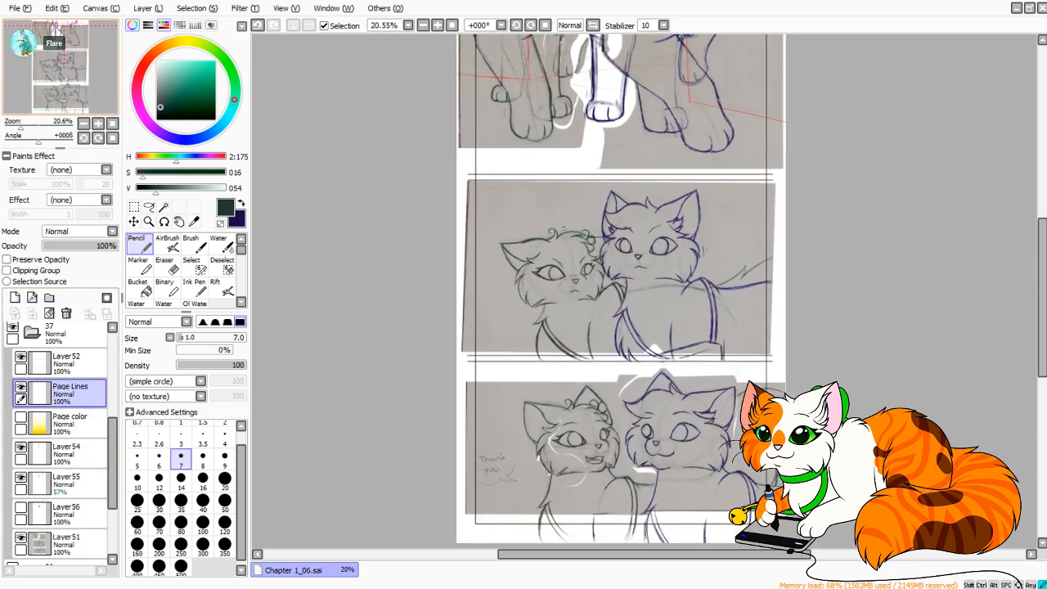
pyautogui.moveTo(64, 68); pyautogui.dragTo(65, 68)
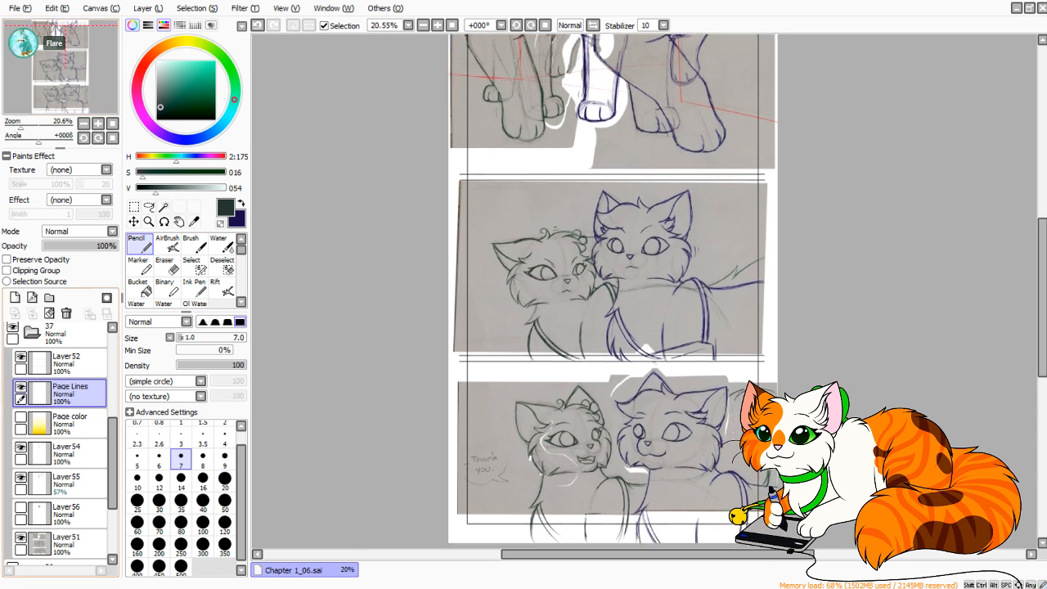
pyautogui.click(74, 363)
pyautogui.click(135, 207)
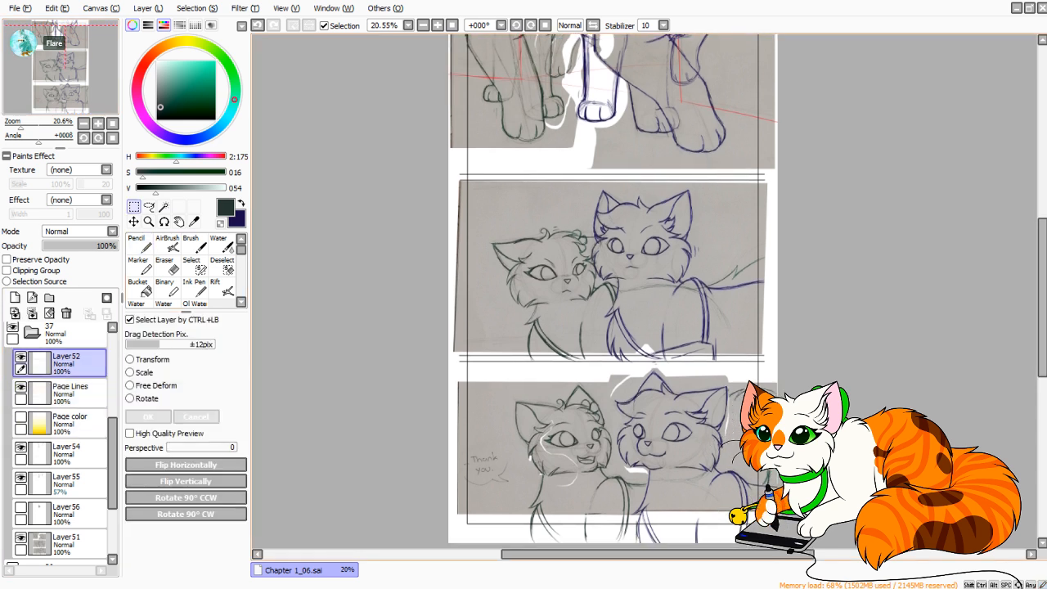
pyautogui.moveTo(447, 316); pyautogui.dragTo(461, 269)
pyautogui.hotkey('ctrl', 'd')
pyautogui.hotkey('ctrl', 't')
pyautogui.scroll(3, 606, 327)
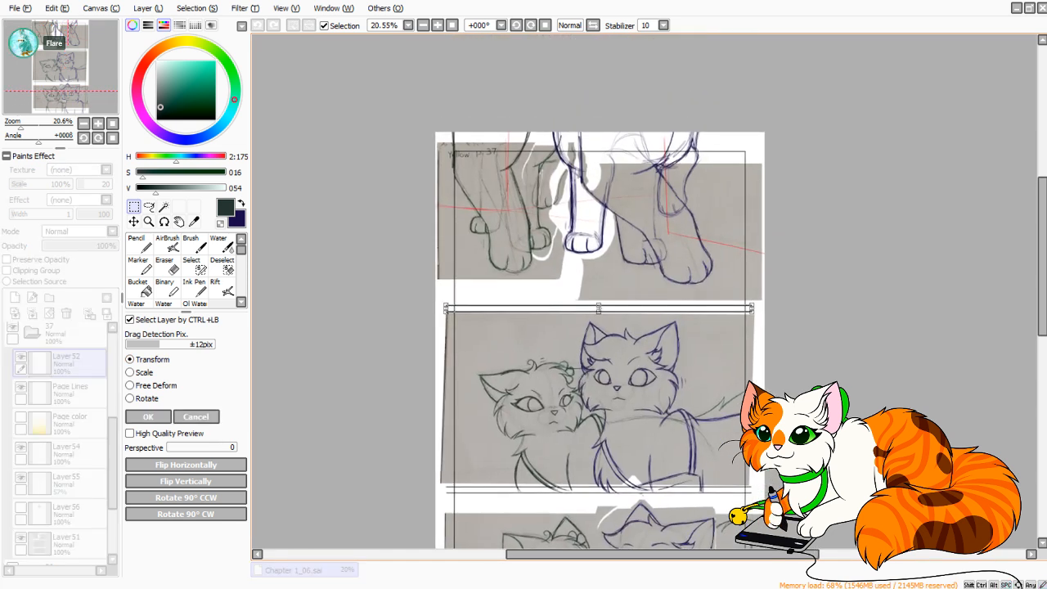
pyautogui.moveTo(599, 308); pyautogui.dragTo(598, 302)
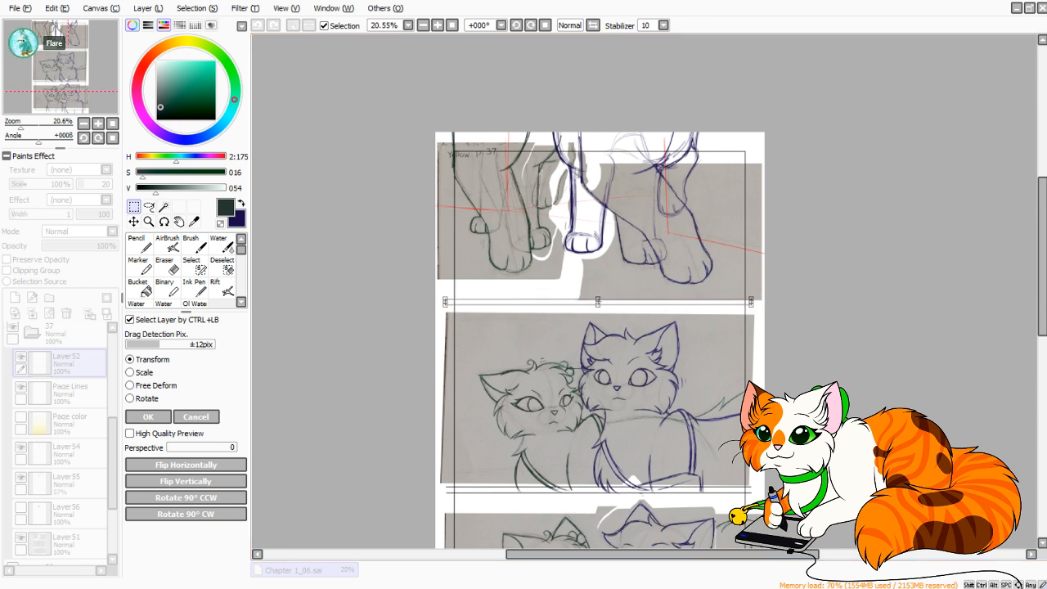
pyautogui.press('Return')
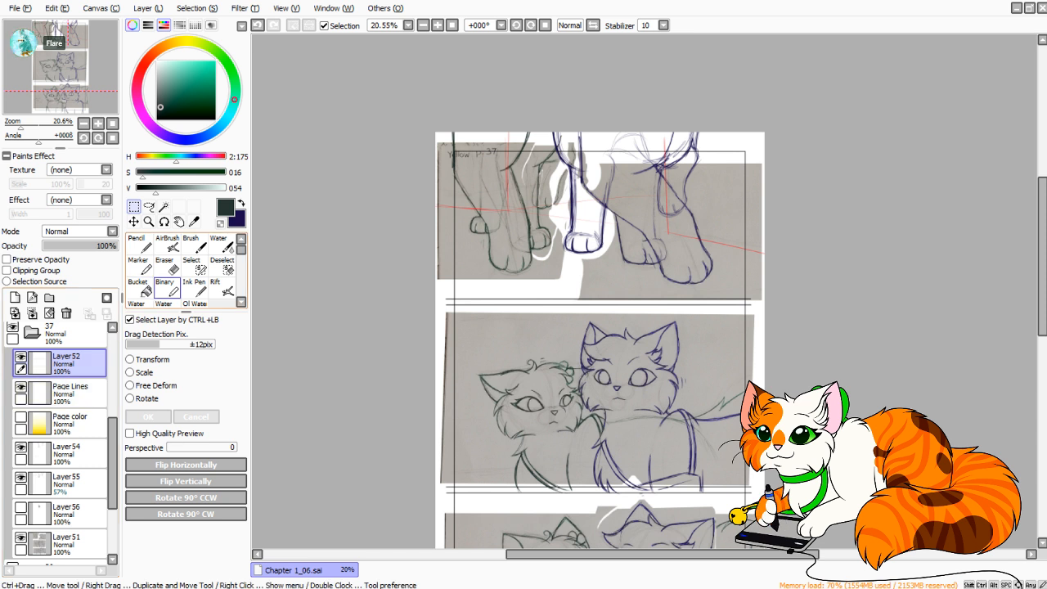
# Switch to the Eraser and hide Layer51, Layer55 and Layer54 to isolate the panel lines.
pyautogui.click(167, 266)
pyautogui.click(20, 538)
pyautogui.click(21, 477)
pyautogui.click(21, 447)
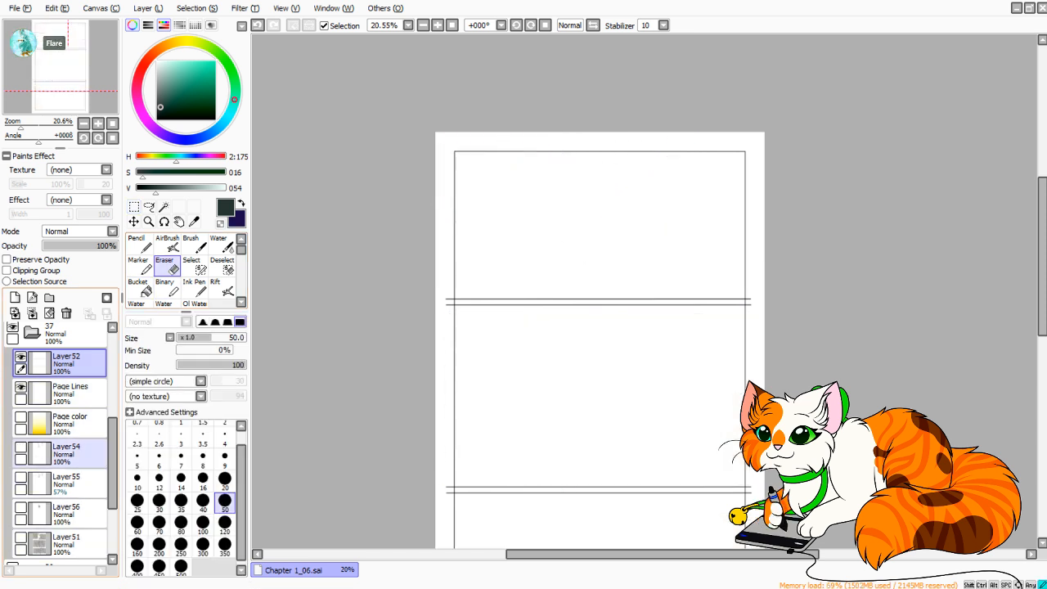
# Trim the upper divider pair's ends that overhang the right page border on Layer52 with the Eraser at size 20.
pyautogui.moveTo(41, 125); pyautogui.dragTo(46, 125)
pyautogui.moveTo(77, 55); pyautogui.dragTo(85, 49)
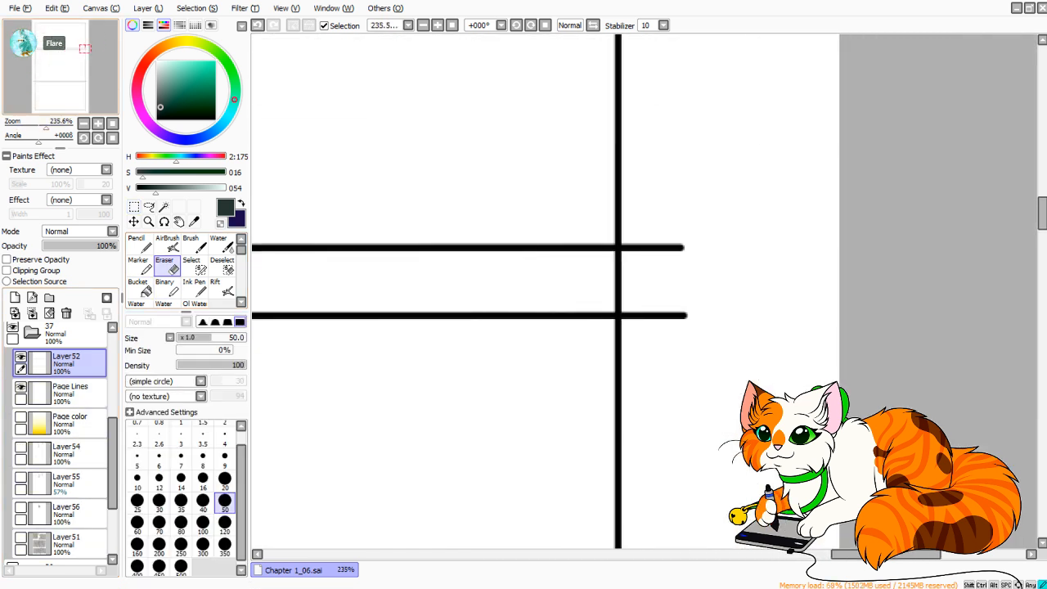
pyautogui.moveTo(46, 126); pyautogui.dragTo(52, 126)
pyautogui.moveTo(740, 175)
pyautogui.mouseDown()
pyautogui.moveTo(716, 167)
pyautogui.moveTo(757, 239)
pyautogui.moveTo(799, 419)
pyautogui.moveTo(743, 330)
pyautogui.moveTo(740, 242)
pyautogui.moveTo(701, 374)
pyautogui.mouseUp()
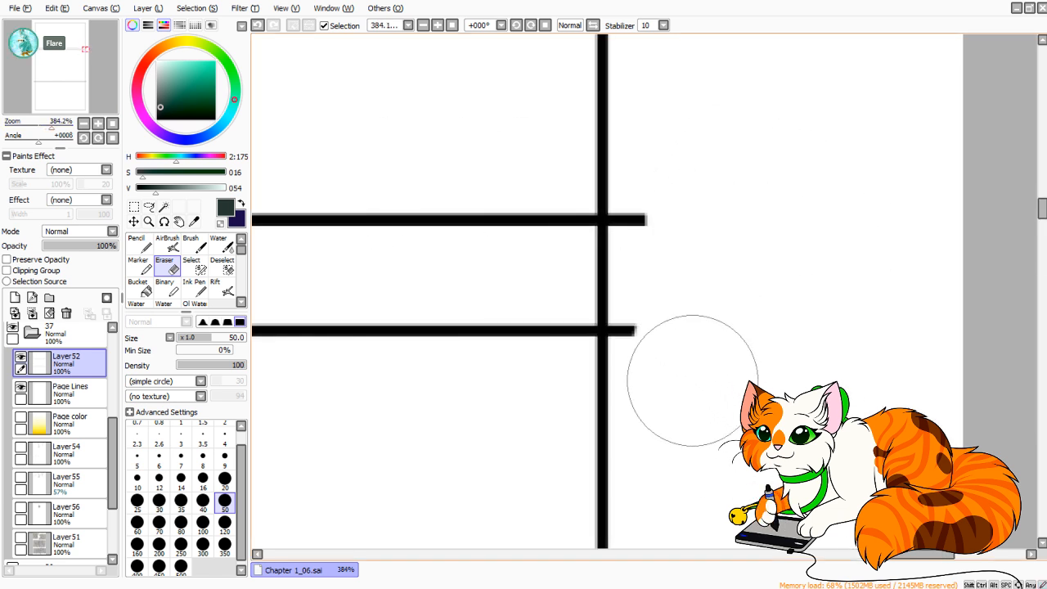
pyautogui.click(224, 481)
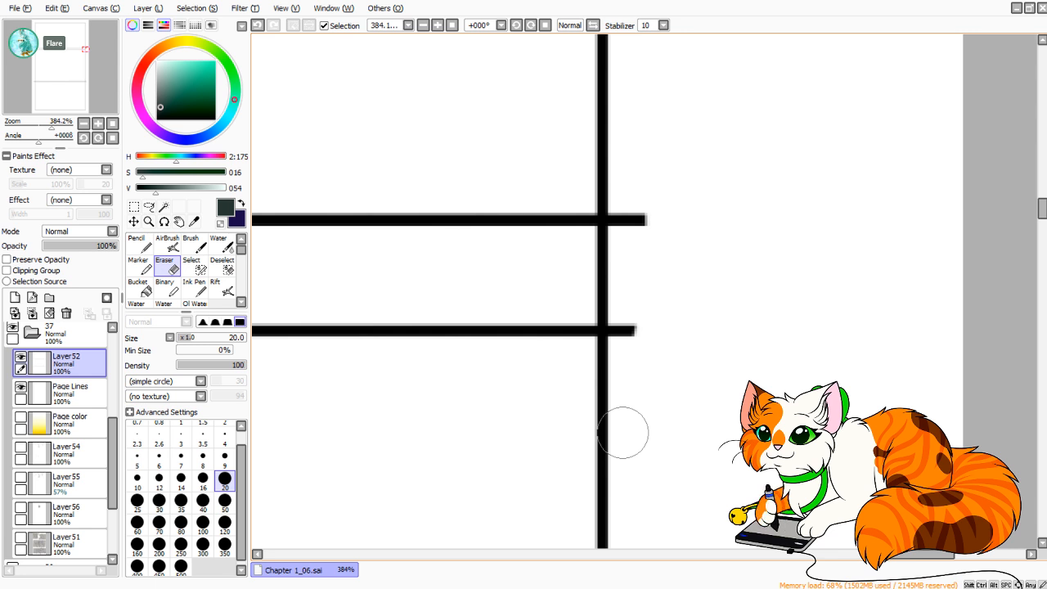
pyautogui.moveTo(671, 260)
pyautogui.mouseDown()
pyautogui.moveTo(659, 198)
pyautogui.moveTo(639, 217)
pyautogui.moveTo(631, 178)
pyautogui.mouseUp()
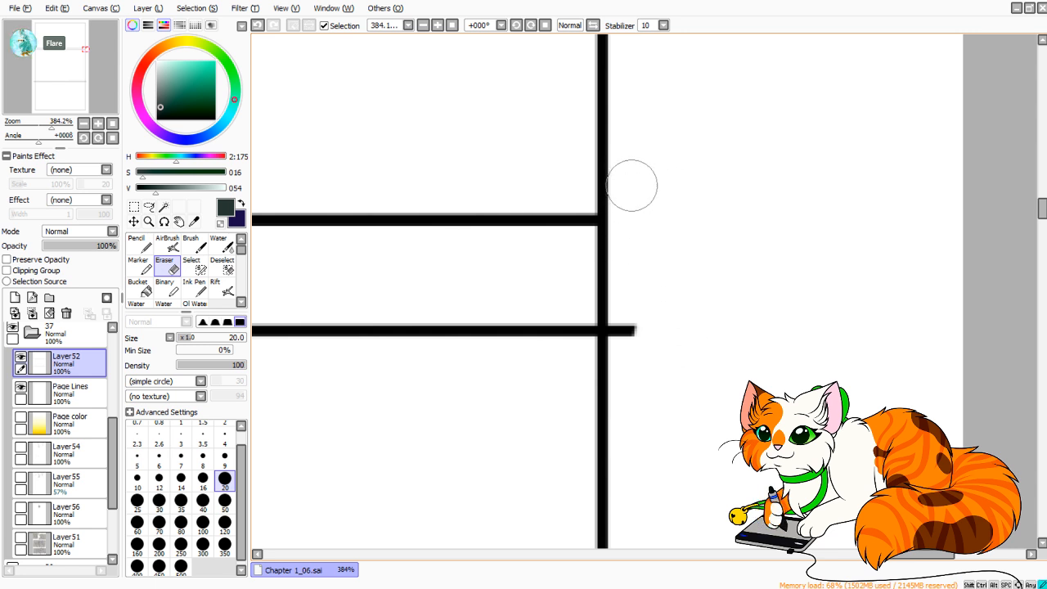
pyautogui.moveTo(671, 298)
pyautogui.mouseDown()
pyautogui.moveTo(652, 355)
pyautogui.moveTo(633, 291)
pyautogui.mouseUp()
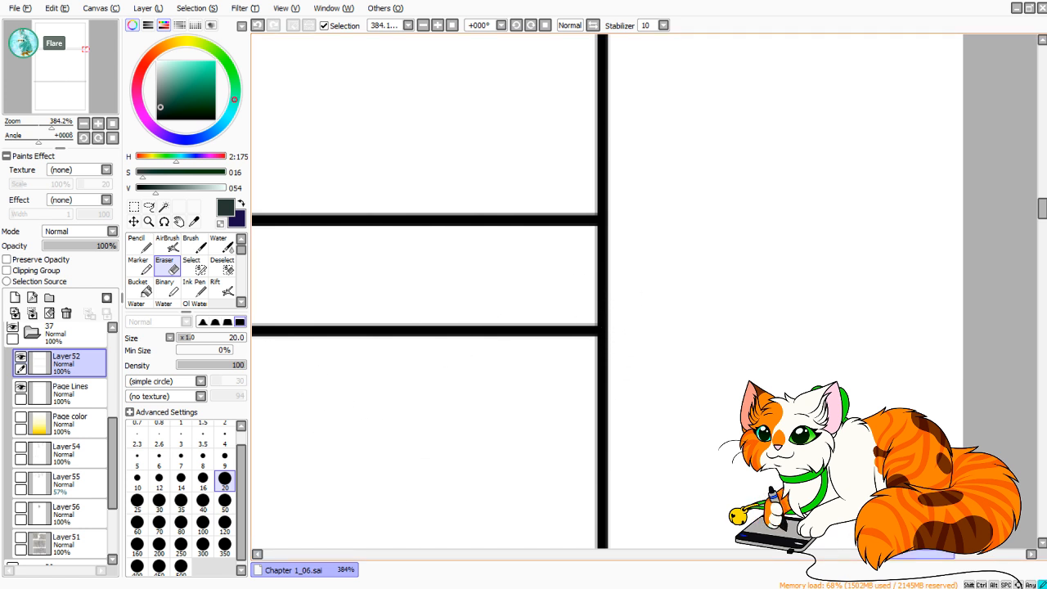
# Erase the right and left page border segments in the gap between the upper dividers on Page Lines.
pyautogui.moveTo(910, 555); pyautogui.dragTo(903, 555)
pyautogui.click(72, 393)
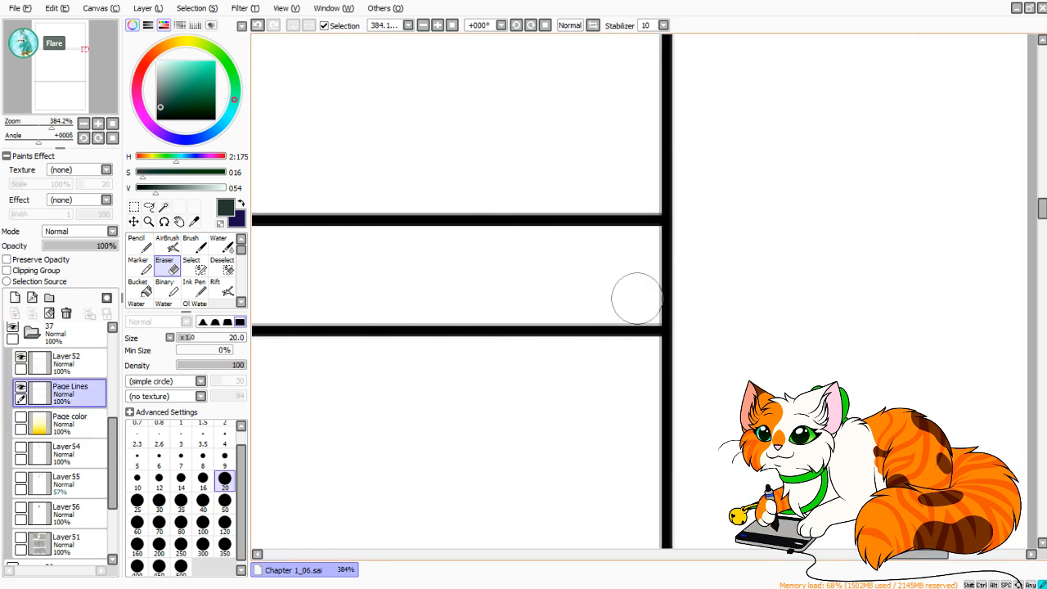
pyautogui.moveTo(638, 297)
pyautogui.mouseDown()
pyautogui.moveTo(710, 285)
pyautogui.moveTo(692, 270)
pyautogui.moveTo(626, 249)
pyautogui.mouseUp()
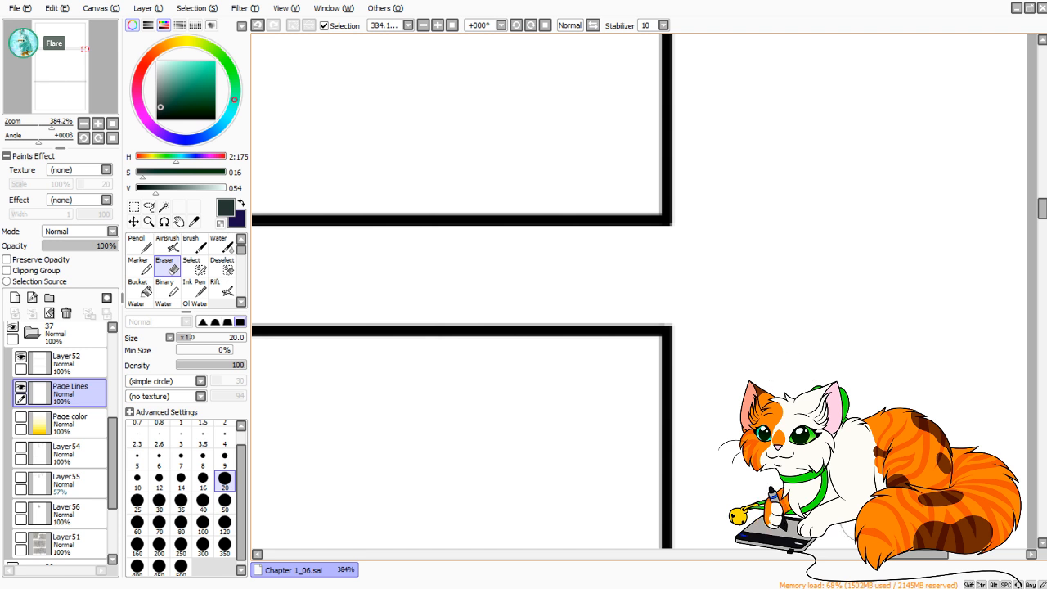
pyautogui.moveTo(910, 555); pyautogui.dragTo(392, 555)
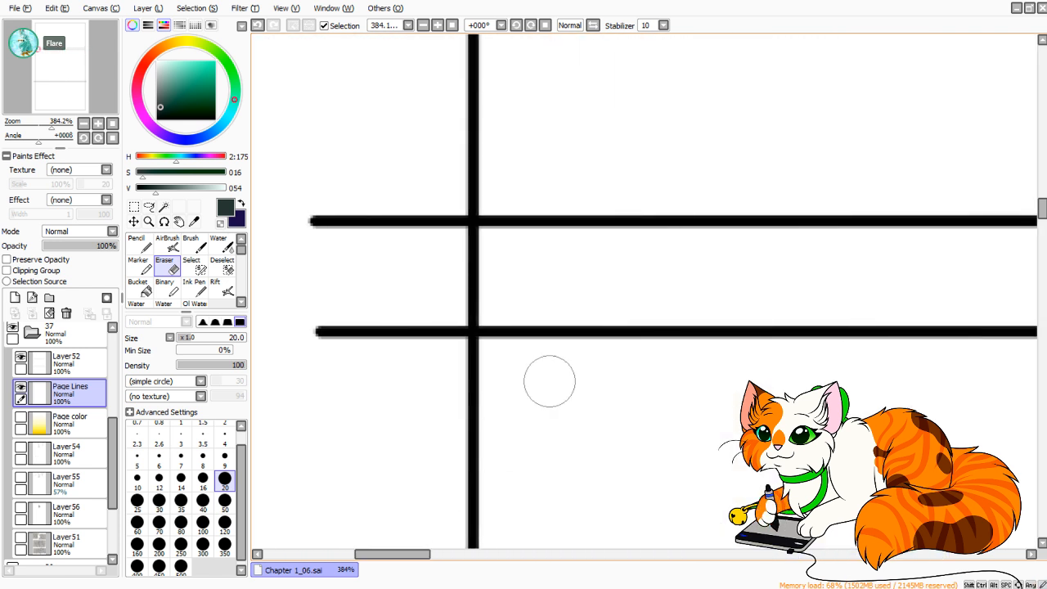
pyautogui.moveTo(430, 301)
pyautogui.mouseDown()
pyautogui.moveTo(487, 302)
pyautogui.moveTo(441, 299)
pyautogui.moveTo(504, 276)
pyautogui.moveTo(499, 262)
pyautogui.moveTo(437, 251)
pyautogui.mouseUp()
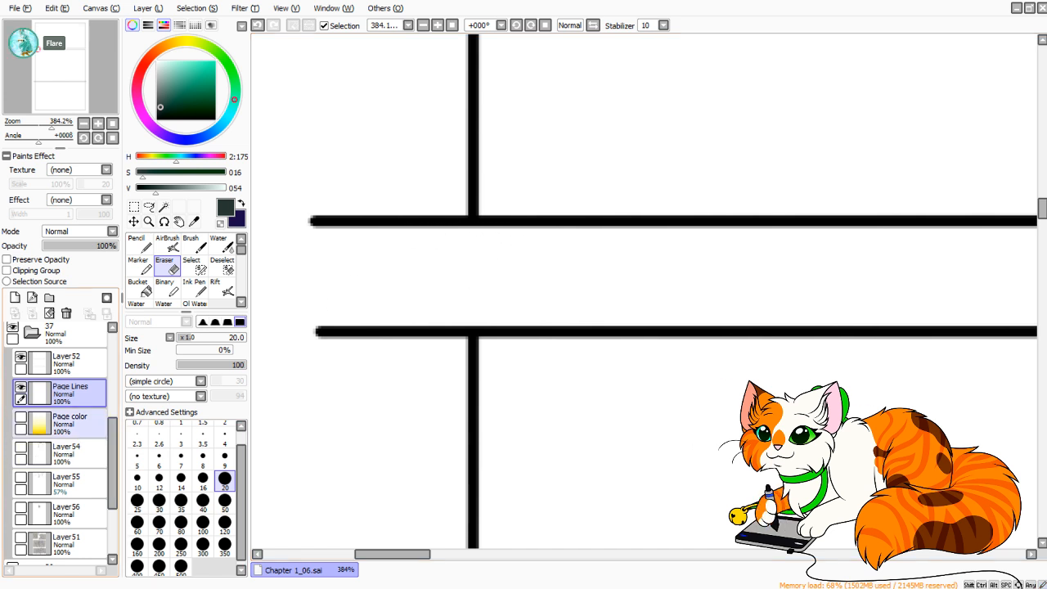
# Trim the ends of the upper and lower divider pairs that overhang the left page border on Layer52.
pyautogui.click(70, 363)
pyautogui.moveTo(298, 244)
pyautogui.mouseDown()
pyautogui.moveTo(333, 264)
pyautogui.moveTo(405, 264)
pyautogui.moveTo(441, 185)
pyautogui.mouseUp()
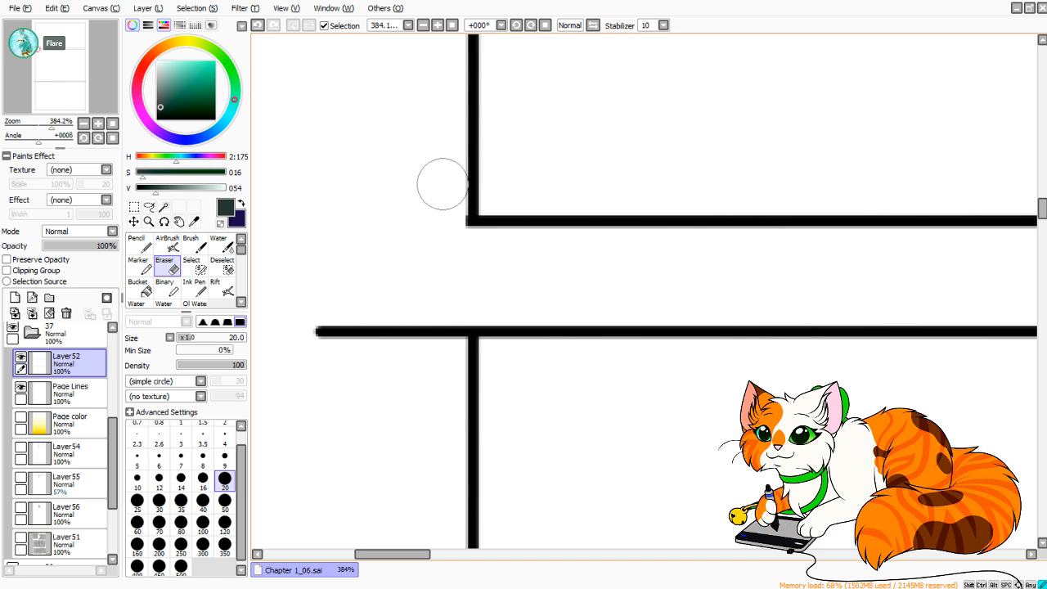
pyautogui.moveTo(286, 281)
pyautogui.mouseDown()
pyautogui.moveTo(289, 349)
pyautogui.moveTo(327, 274)
pyautogui.moveTo(366, 257)
pyautogui.moveTo(397, 263)
pyautogui.moveTo(432, 370)
pyautogui.moveTo(438, 279)
pyautogui.moveTo(440, 332)
pyautogui.mouseUp()
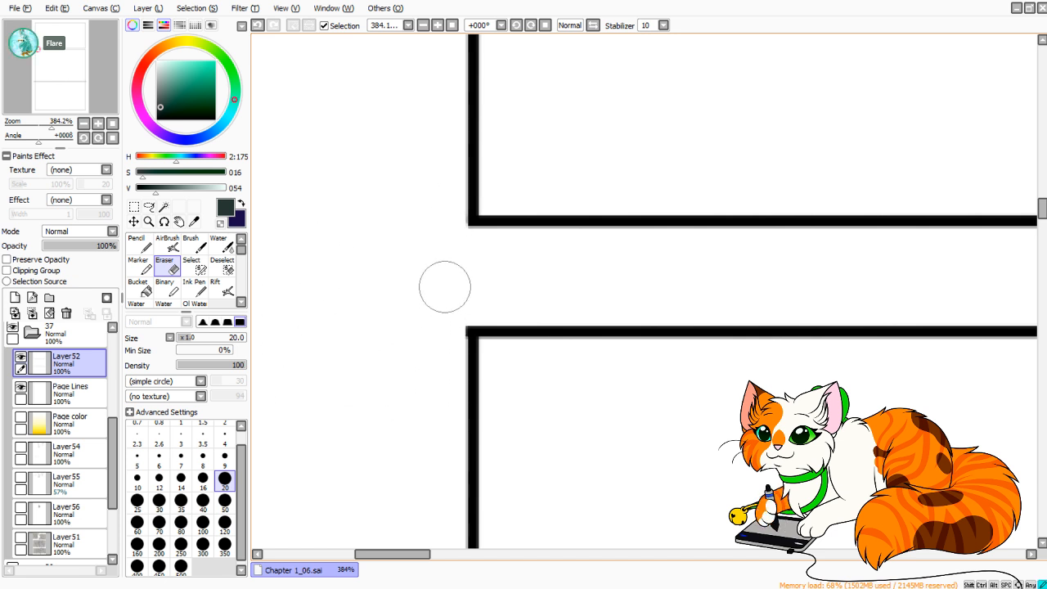
pyautogui.moveTo(445, 287); pyautogui.dragTo(438, 386)
pyautogui.moveTo(37, 49); pyautogui.dragTo(35, 81)
pyautogui.moveTo(356, 219)
pyautogui.mouseDown()
pyautogui.moveTo(407, 168)
pyautogui.moveTo(452, 188)
pyautogui.moveTo(464, 161)
pyautogui.moveTo(494, 177)
pyautogui.moveTo(513, 152)
pyautogui.mouseUp()
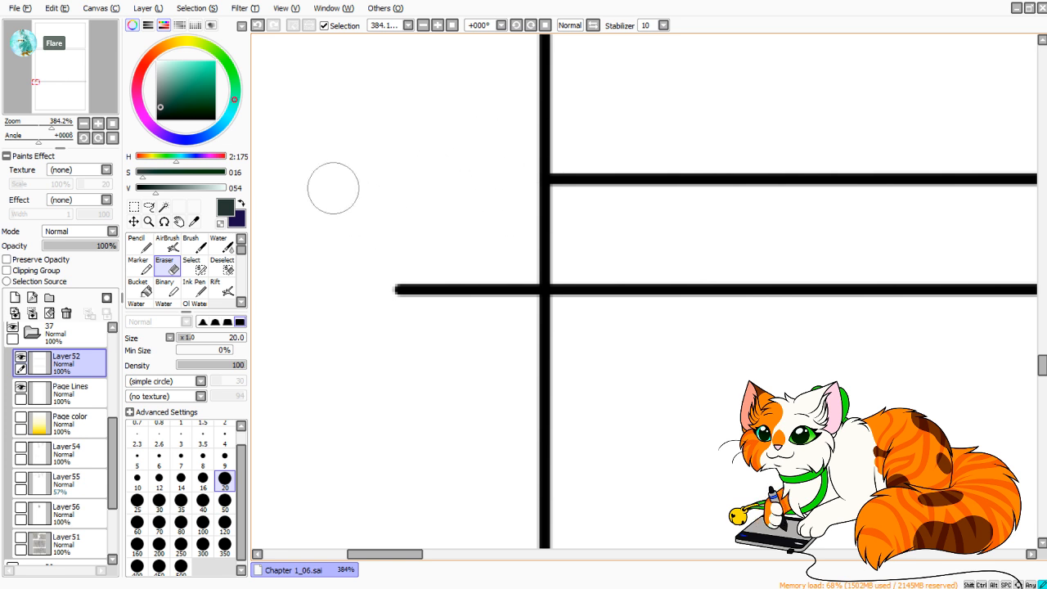
pyautogui.moveTo(339, 241)
pyautogui.mouseDown()
pyautogui.moveTo(422, 334)
pyautogui.moveTo(493, 337)
pyautogui.moveTo(512, 318)
pyautogui.mouseUp()
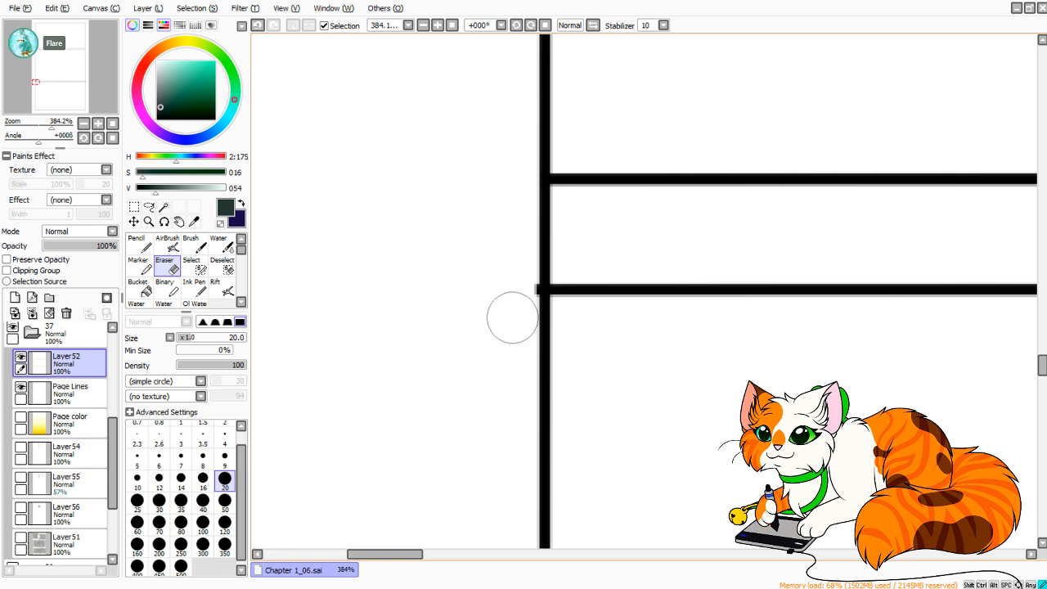
# Erase the left and right border segments in the gap between the lower dividers on Page Lines, and make Layer52 active again.
pyautogui.click(70, 391)
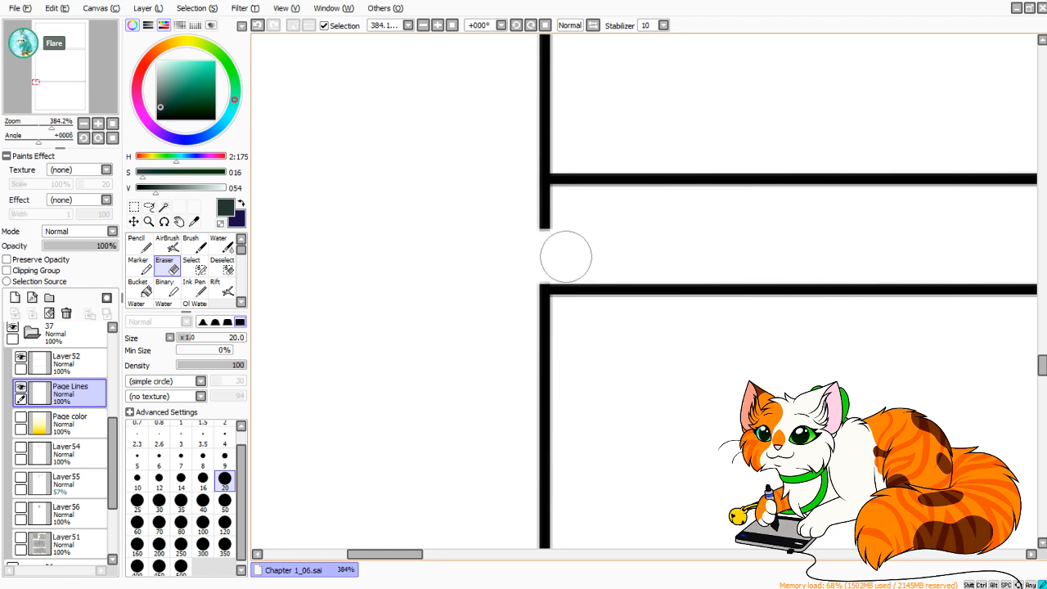
pyautogui.moveTo(535, 257)
pyautogui.mouseDown()
pyautogui.moveTo(579, 224)
pyautogui.moveTo(501, 212)
pyautogui.moveTo(568, 213)
pyautogui.mouseUp()
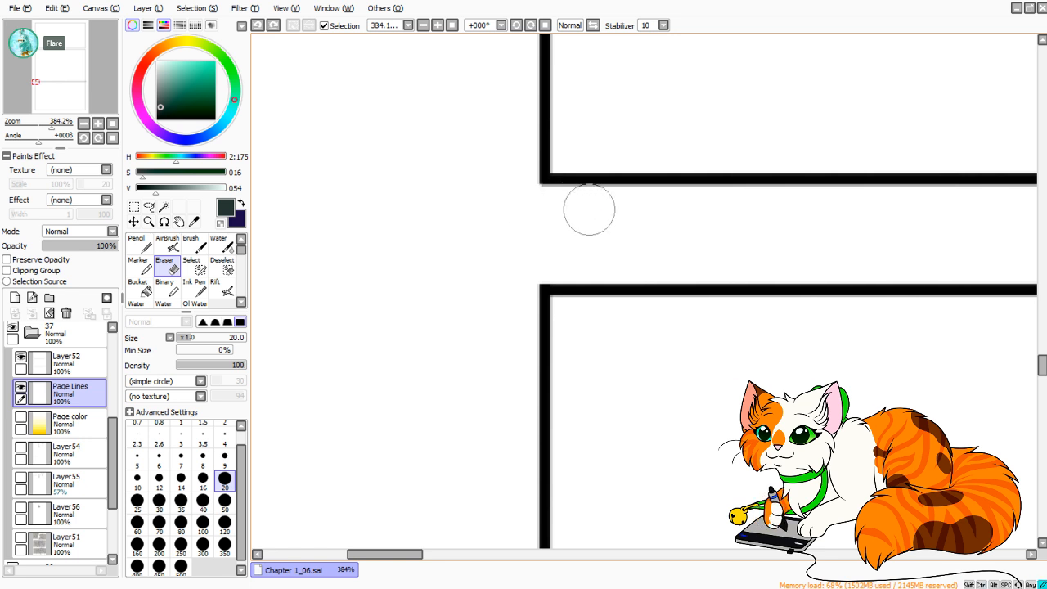
pyautogui.moveTo(385, 555); pyautogui.dragTo(902, 555)
pyautogui.moveTo(708, 252)
pyautogui.mouseDown()
pyautogui.moveTo(748, 257)
pyautogui.moveTo(695, 251)
pyautogui.moveTo(736, 257)
pyautogui.moveTo(733, 235)
pyautogui.moveTo(706, 234)
pyautogui.moveTo(767, 215)
pyautogui.moveTo(712, 206)
pyautogui.moveTo(780, 215)
pyautogui.moveTo(624, 212)
pyautogui.mouseUp()
pyautogui.click(73, 364)
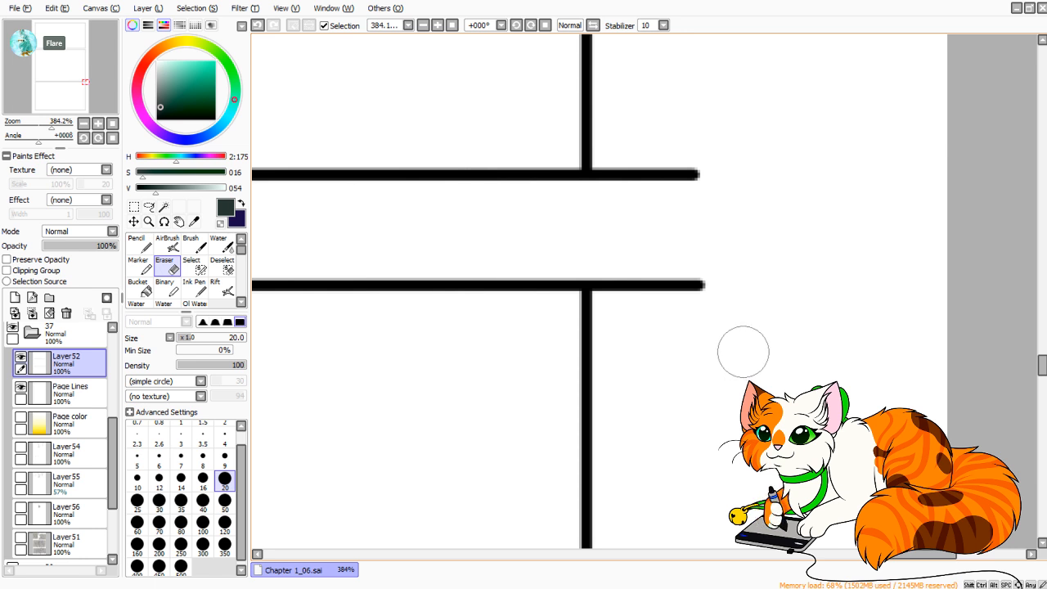
pyautogui.moveTo(619, 147); pyautogui.dragTo(617, 193)
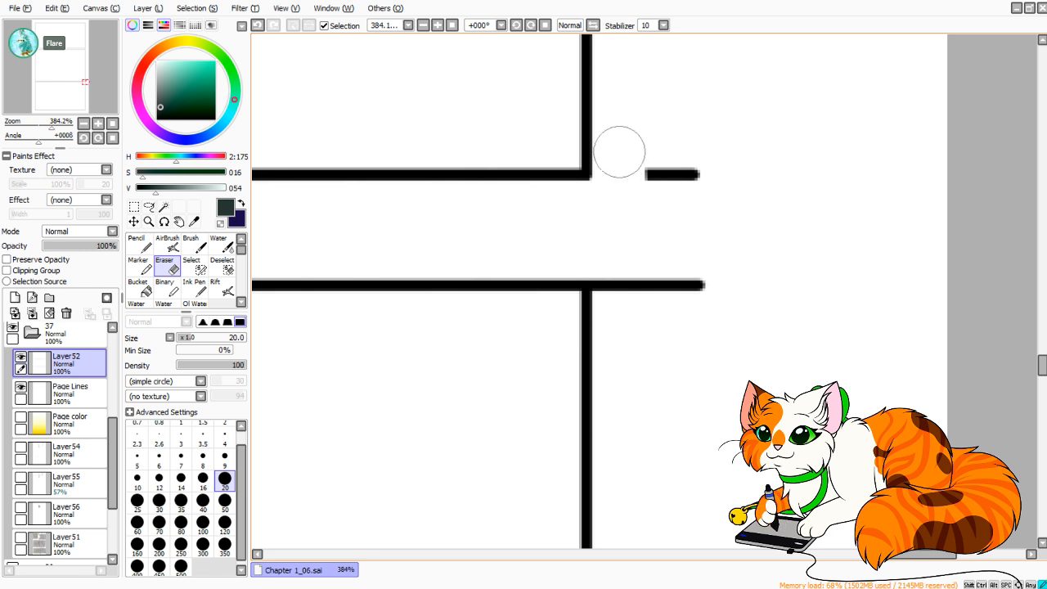
pyautogui.hotkey('ctrl', 'z')
pyautogui.moveTo(624, 145)
pyautogui.mouseDown()
pyautogui.moveTo(617, 189)
pyautogui.moveTo(625, 155)
pyautogui.mouseUp()
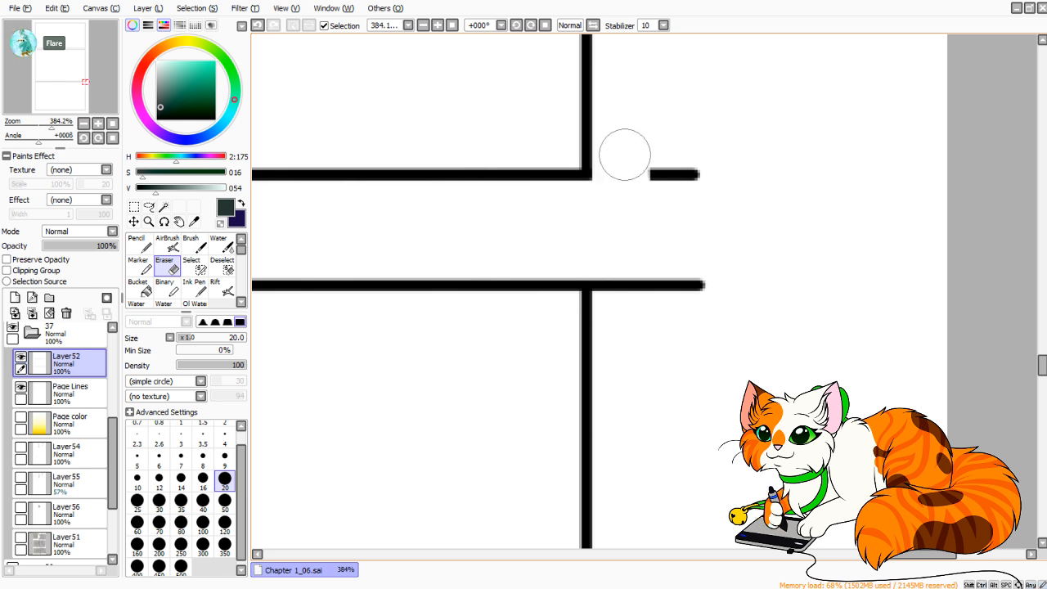
pyautogui.hotkey('ctrl', 'z')
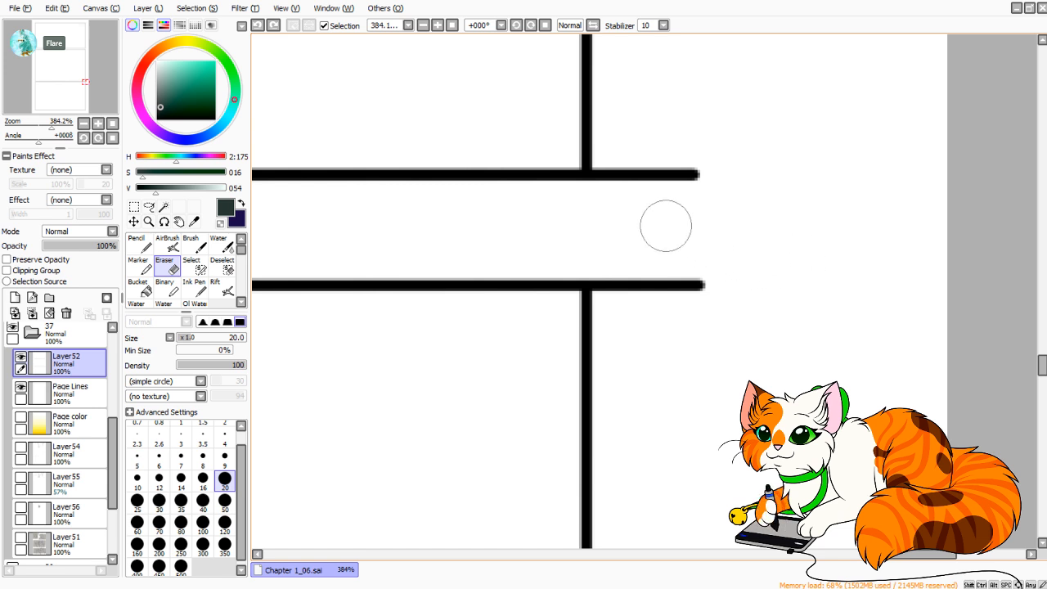
# Trim the lower divider pair's ends that overhang the right page border on Layer52 with the Eraser.
pyautogui.moveTo(650, 174); pyautogui.dragTo(599, 173)
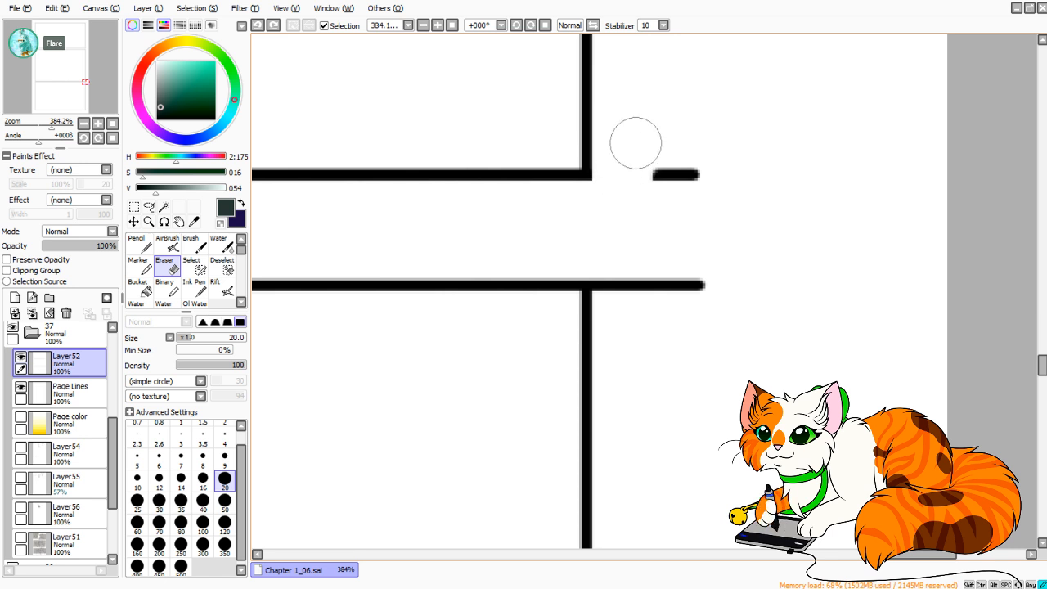
pyautogui.moveTo(651, 172); pyautogui.dragTo(685, 163)
pyautogui.moveTo(646, 285)
pyautogui.mouseDown()
pyautogui.moveTo(619, 243)
pyautogui.moveTo(617, 333)
pyautogui.moveTo(618, 245)
pyautogui.moveTo(618, 333)
pyautogui.moveTo(637, 299)
pyautogui.moveTo(661, 322)
pyautogui.moveTo(690, 257)
pyautogui.mouseUp()
# Merge Layer52 down into the Page Lines layer.
pyautogui.moveTo(750, 352); pyautogui.dragTo(860, 69)
pyautogui.click(85, 79)
pyautogui.moveTo(85, 78); pyautogui.dragTo(36, 82)
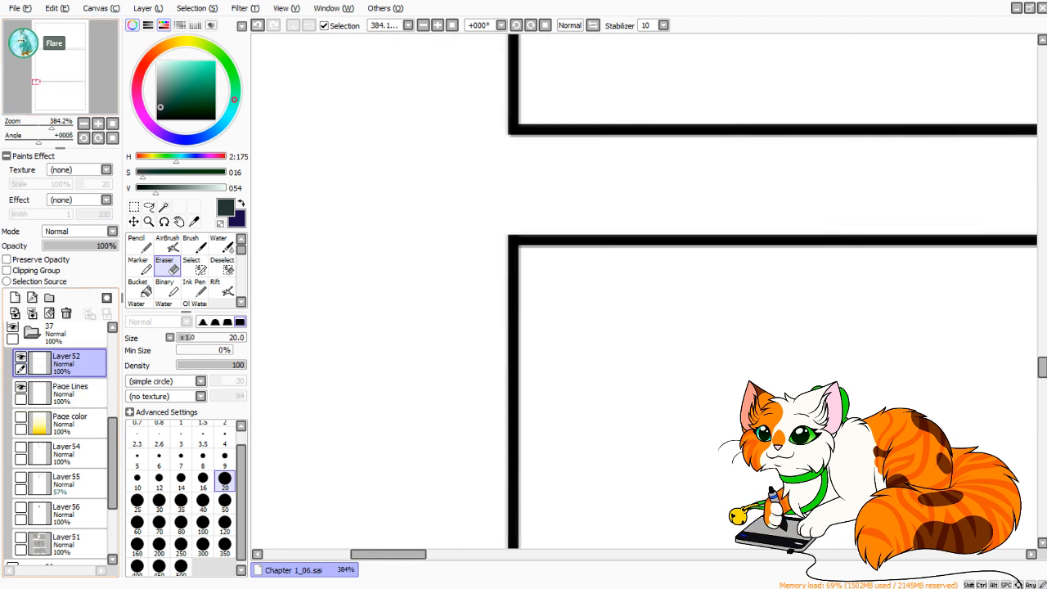
pyautogui.click(32, 314)
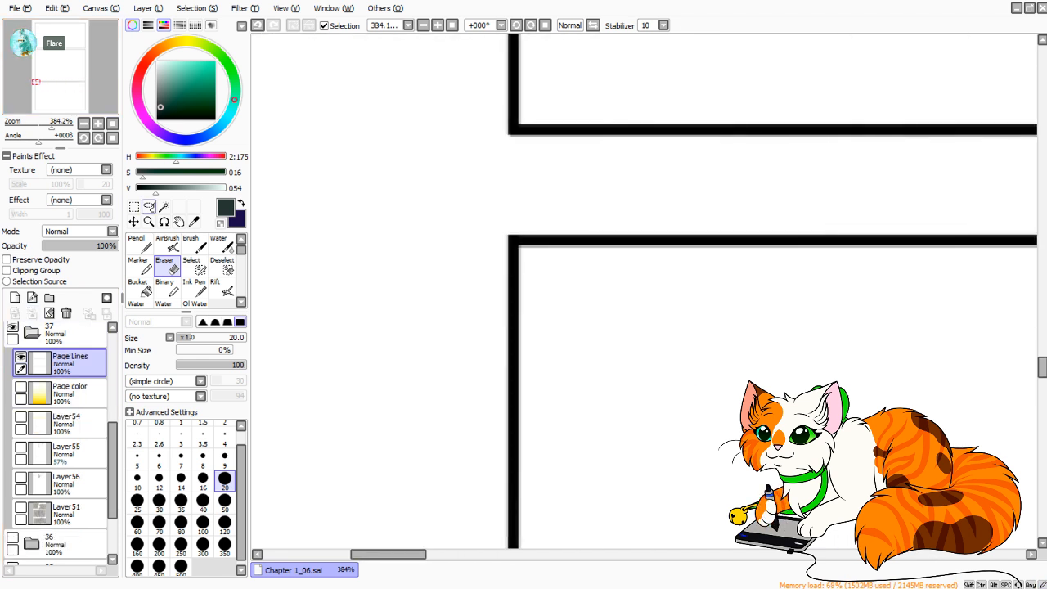
# Select the interiors of all three panels on Page Lines with the Magic Wand, and switch to the rectangular selection tool.
pyautogui.click(112, 122)
pyautogui.click(164, 206)
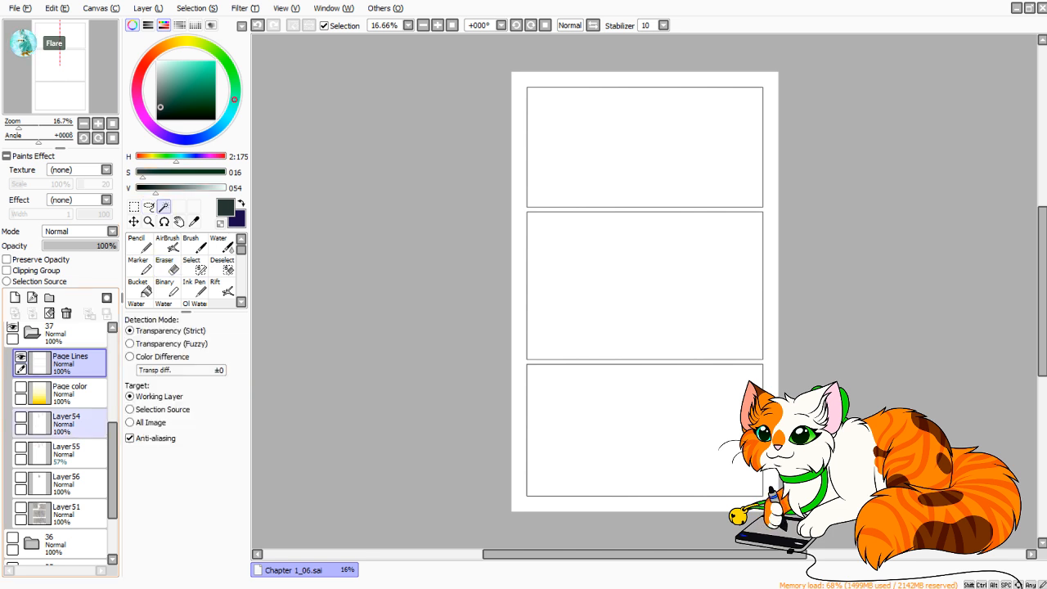
pyautogui.click(630, 429)
pyautogui.click(630, 286)
pyautogui.click(630, 148)
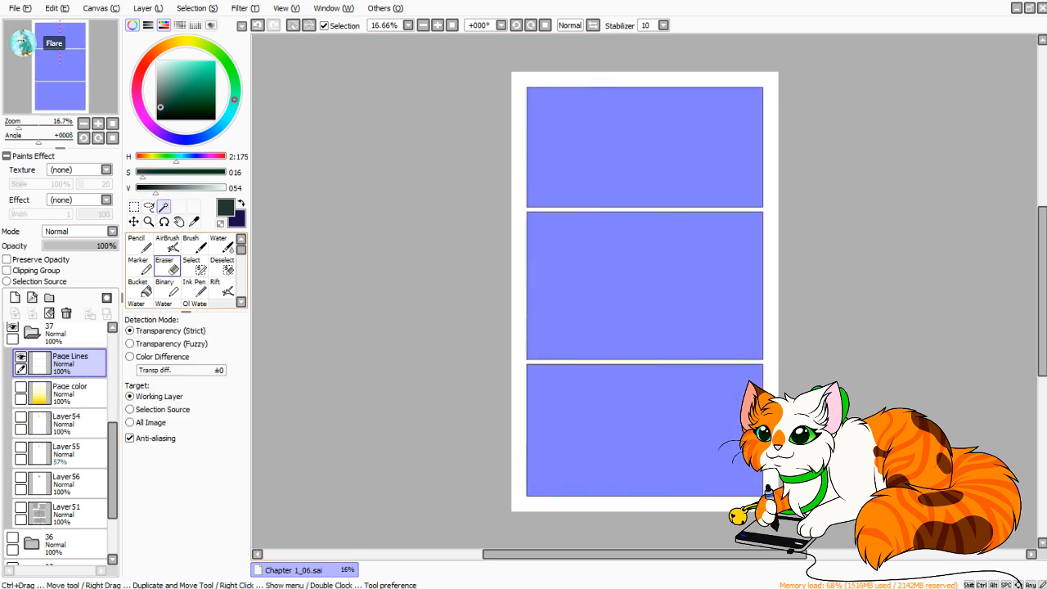
pyautogui.moveTo(19, 124); pyautogui.dragTo(27, 125)
pyautogui.moveTo(60, 66); pyautogui.dragTo(44, 124)
pyautogui.moveTo(39, 106); pyautogui.dragTo(84, 80)
pyautogui.click(37, 109)
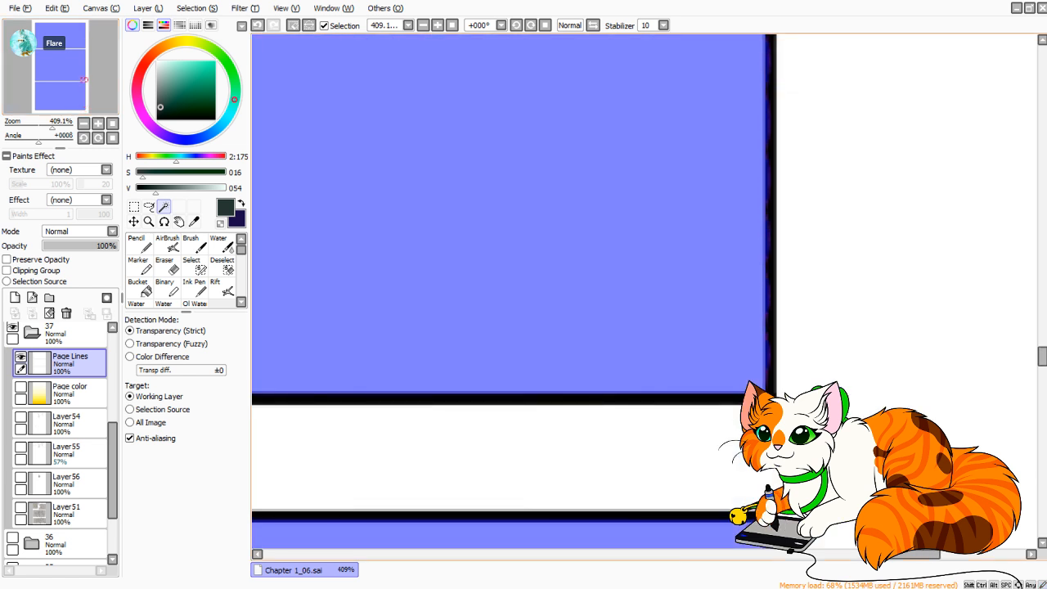
pyautogui.hotkey('ctrl', 't')
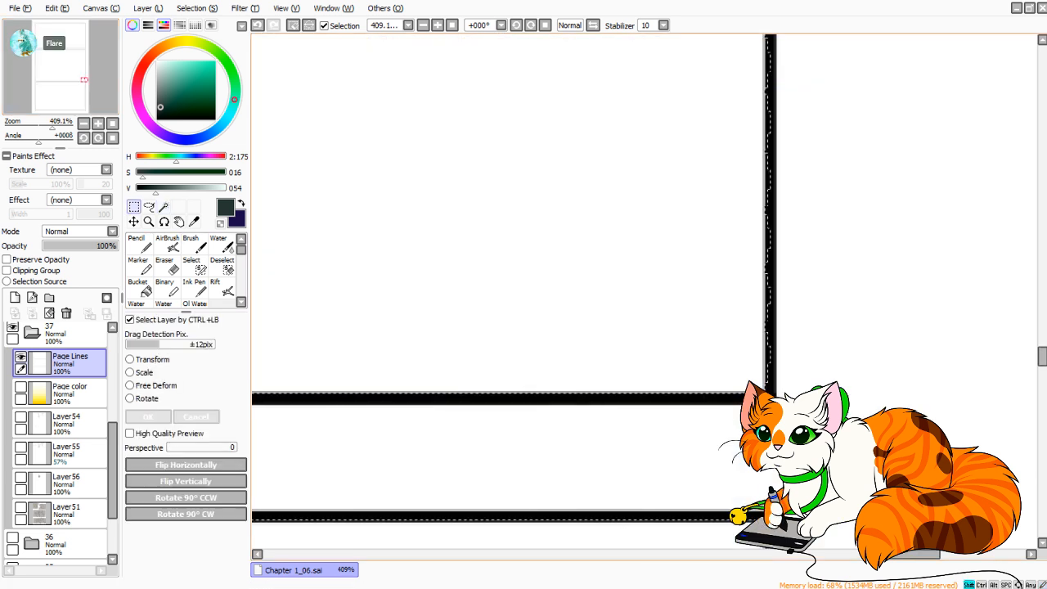
pyautogui.moveTo(775, 387); pyautogui.dragTo(777, 260)
pyautogui.moveTo(775, 113); pyautogui.dragTo(775, 113)
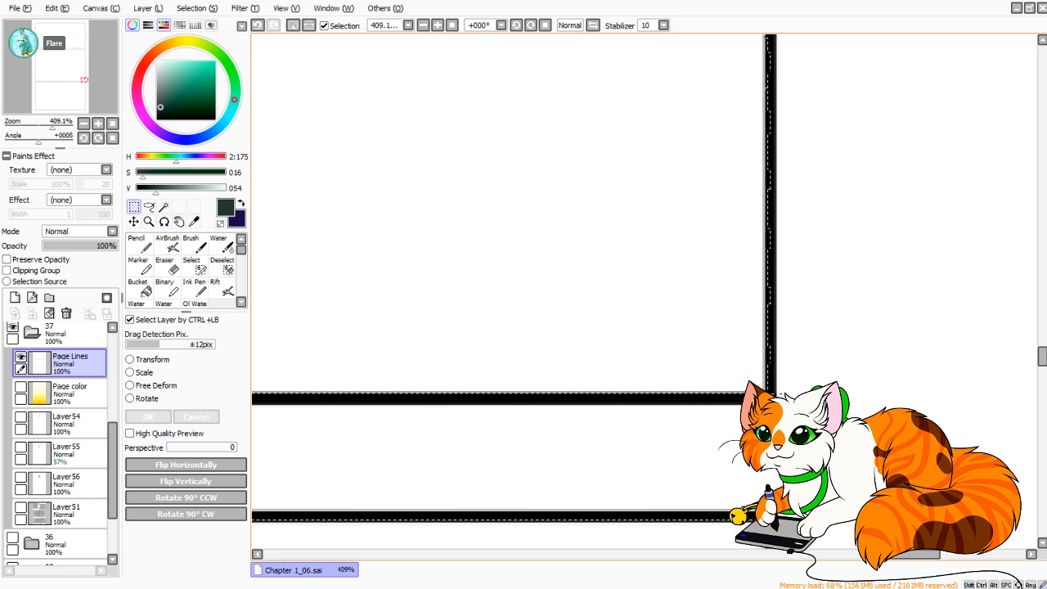
pyautogui.hotkey('ctrl', 'd')
pyautogui.hotkey('ctrl', 'z')
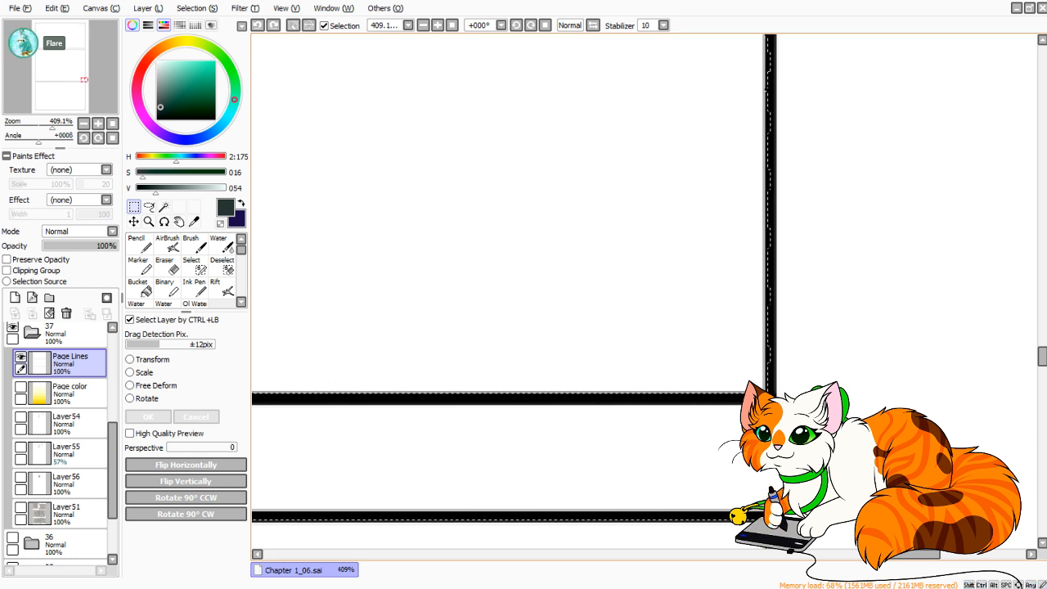
# Add a rectangle to the selection spanning the middle panel from its lower right to its upper left border corner.
pyautogui.moveTo(771, 397); pyautogui.dragTo(247, 31)
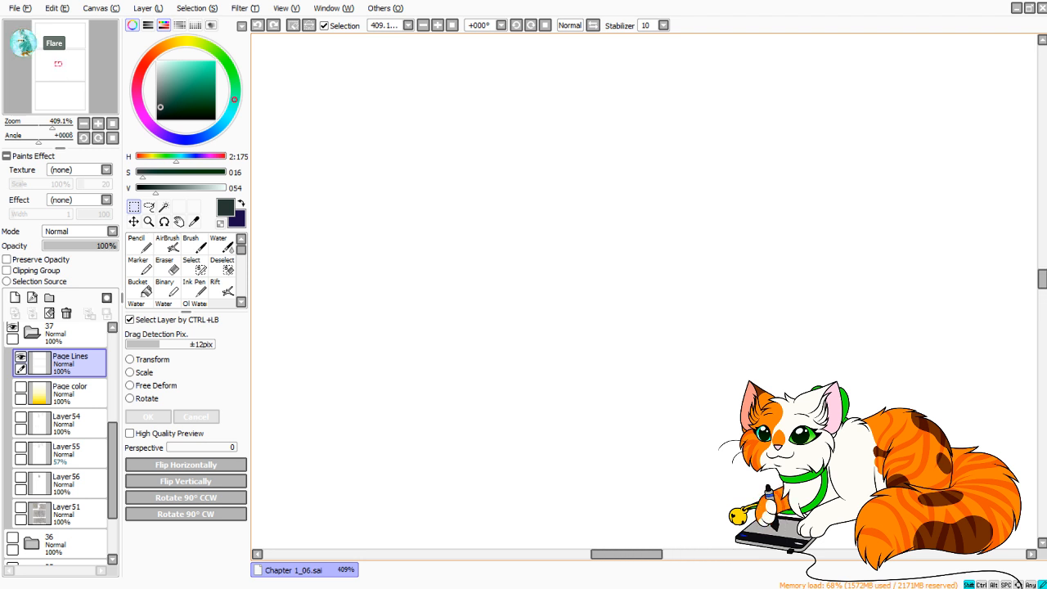
pyautogui.moveTo(247, 31); pyautogui.dragTo(451, 116)
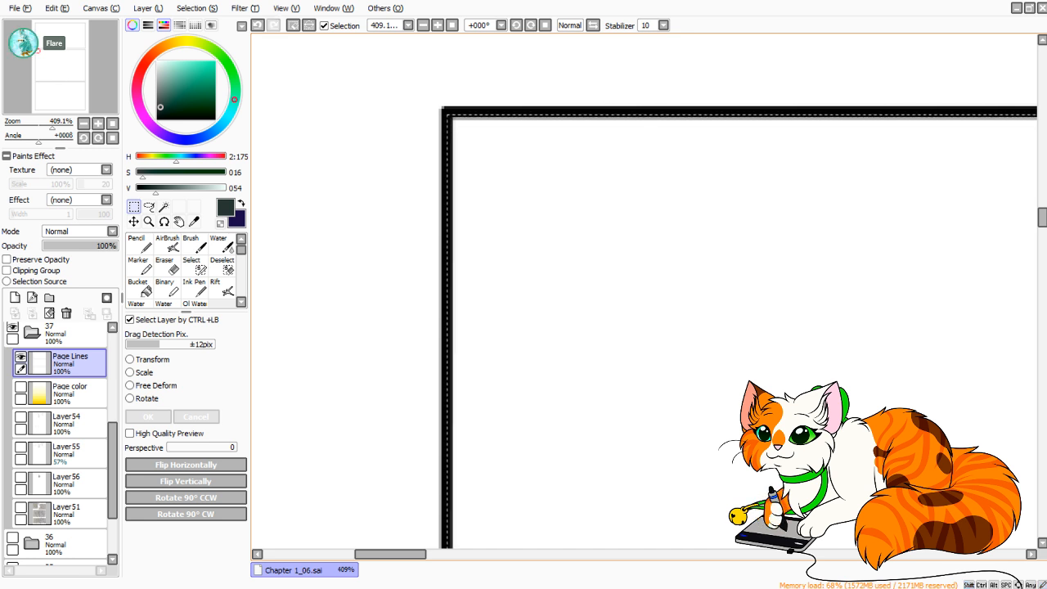
# Straighten the selection along the middle panel's left border by adding small rectangles down to its lower left corner.
pyautogui.moveTo(572, 474); pyautogui.dragTo(502, 98)
pyautogui.moveTo(524, 475); pyautogui.dragTo(564, 98)
pyautogui.moveTo(572, 475); pyautogui.dragTo(538, 98)
pyautogui.moveTo(548, 368); pyautogui.dragTo(539, 270)
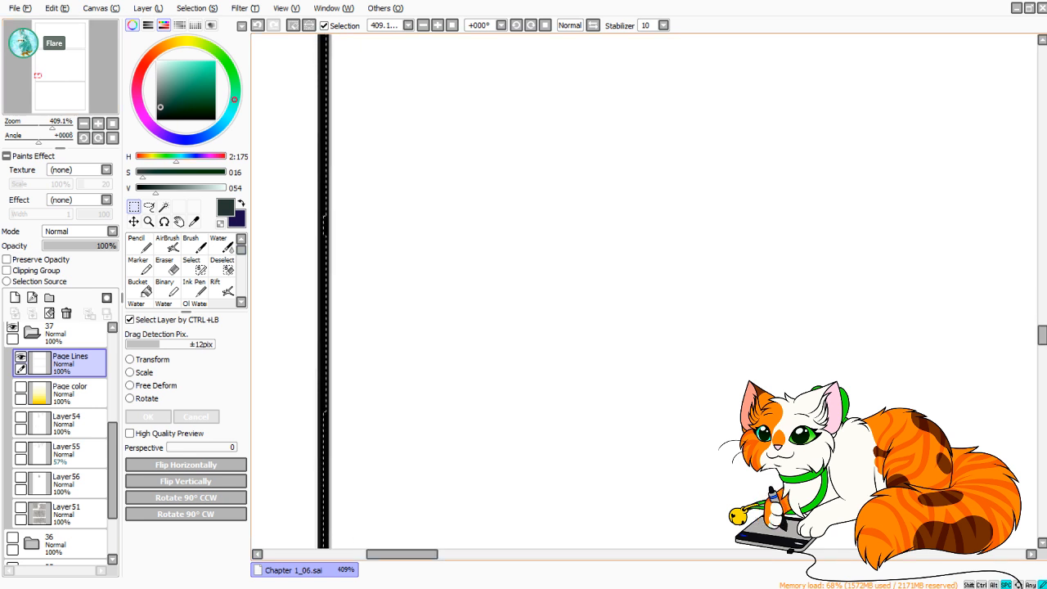
pyautogui.moveTo(524, 369); pyautogui.dragTo(570, 180)
pyautogui.moveTo(556, 245); pyautogui.dragTo(550, 351)
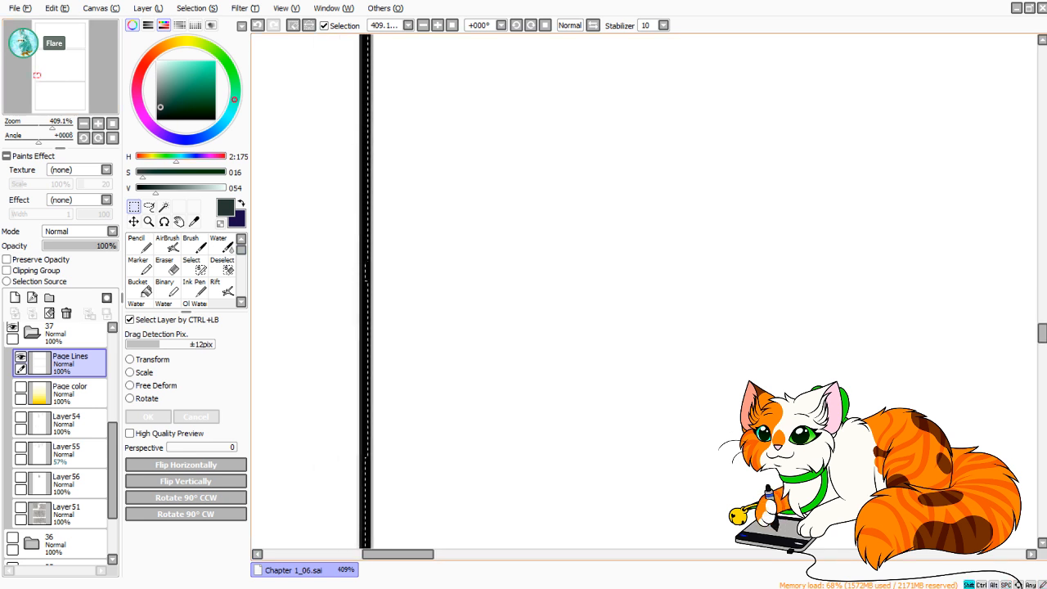
pyautogui.moveTo(410, 492); pyautogui.dragTo(369, 251)
pyautogui.moveTo(368, 208); pyautogui.dragTo(366, 234)
pyautogui.moveTo(458, 491); pyautogui.dragTo(435, 82)
pyautogui.moveTo(426, 360); pyautogui.dragTo(407, 243)
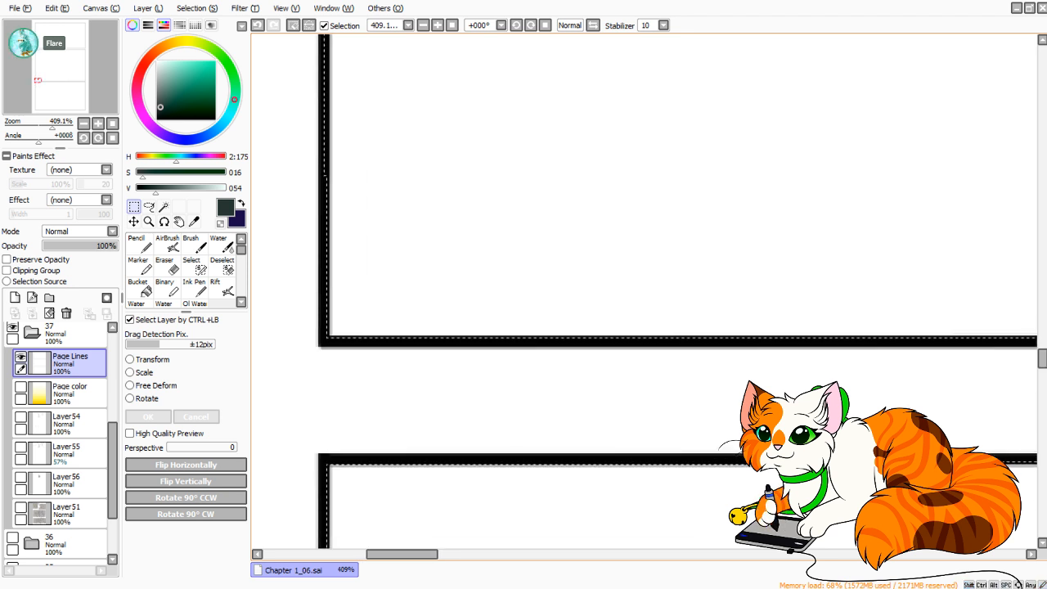
pyautogui.moveTo(346, 142); pyautogui.dragTo(324, 339)
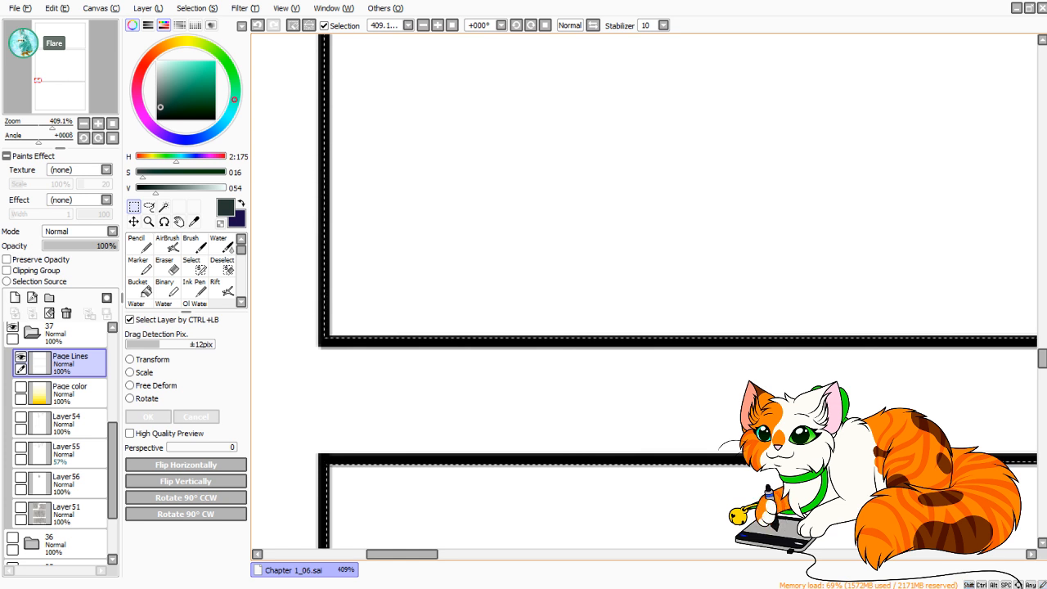
# Add a rectangle to the selection spanning the bottom panel from its upper left to its lower right border corner.
pyautogui.moveTo(458, 426); pyautogui.dragTo(504, 114)
pyautogui.moveTo(376, 154)
pyautogui.mouseDown()
pyautogui.moveTo(476, 290)
pyautogui.moveTo(750, 558)
pyautogui.moveTo(1040, 567)
pyautogui.moveTo(1041, 541)
pyautogui.moveTo(929, 549)
pyautogui.moveTo(882, 370)
pyautogui.mouseUp()
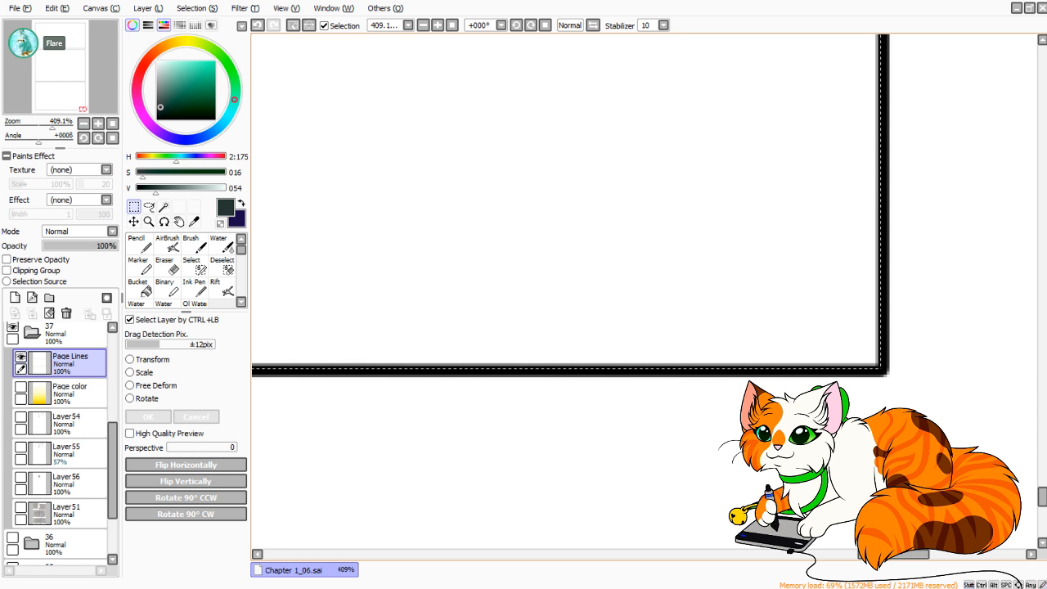
# Add a rectangle to the selection spanning the top panel from its lower right to its upper left border corner.
pyautogui.moveTo(1042, 497); pyautogui.dragTo(1042, 205)
pyautogui.moveTo(882, 266); pyautogui.dragTo(242, 31)
pyautogui.moveTo(245, 164); pyautogui.dragTo(466, 162)
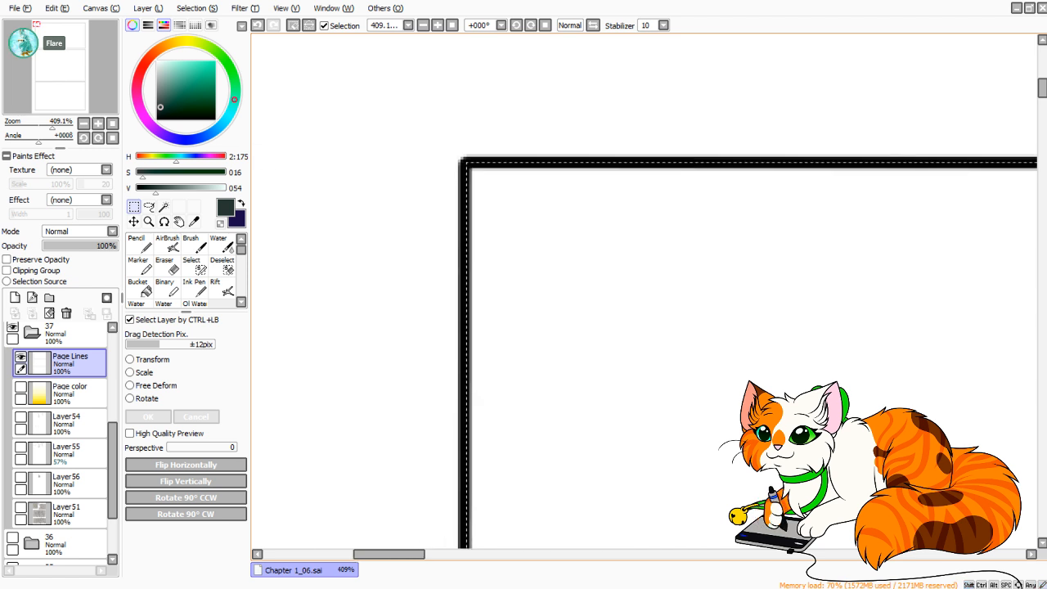
pyautogui.click(112, 123)
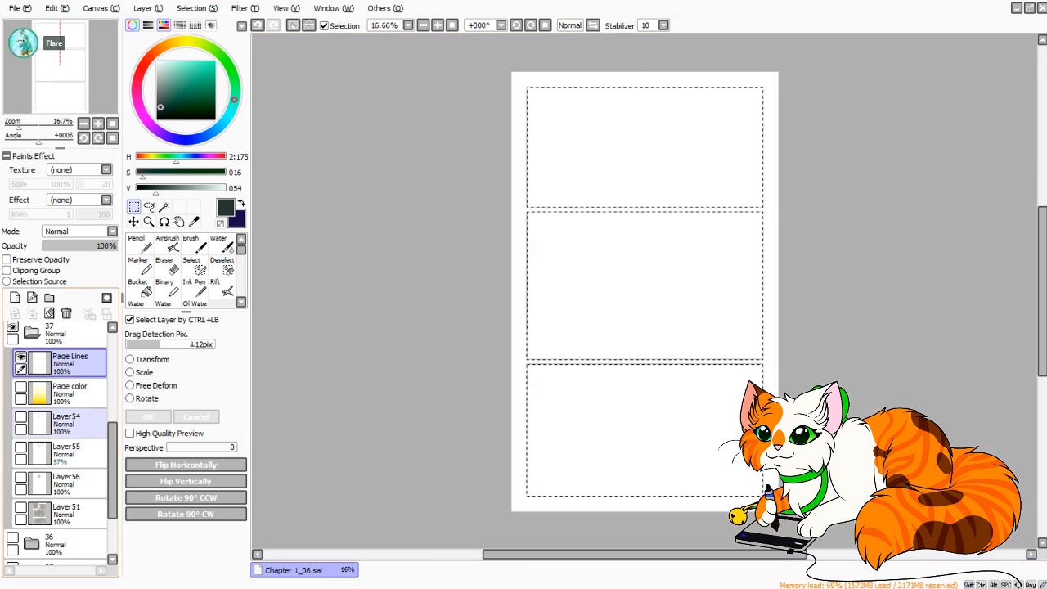
# Show the Page color layer, clear its gradient inside the selected panel areas, and deselect.
pyautogui.click(21, 387)
pyautogui.click(70, 393)
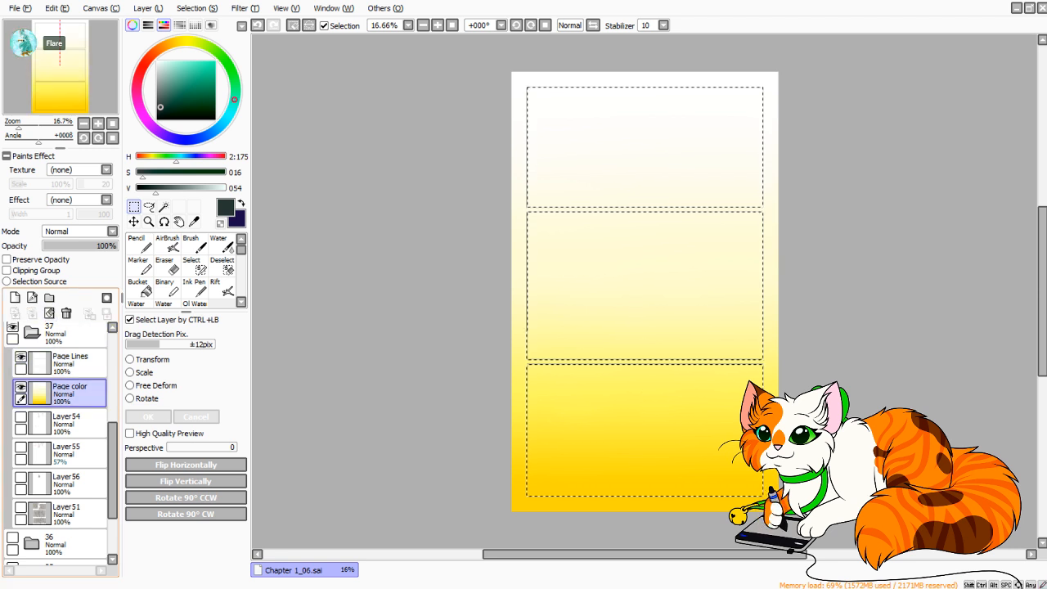
pyautogui.click(49, 313)
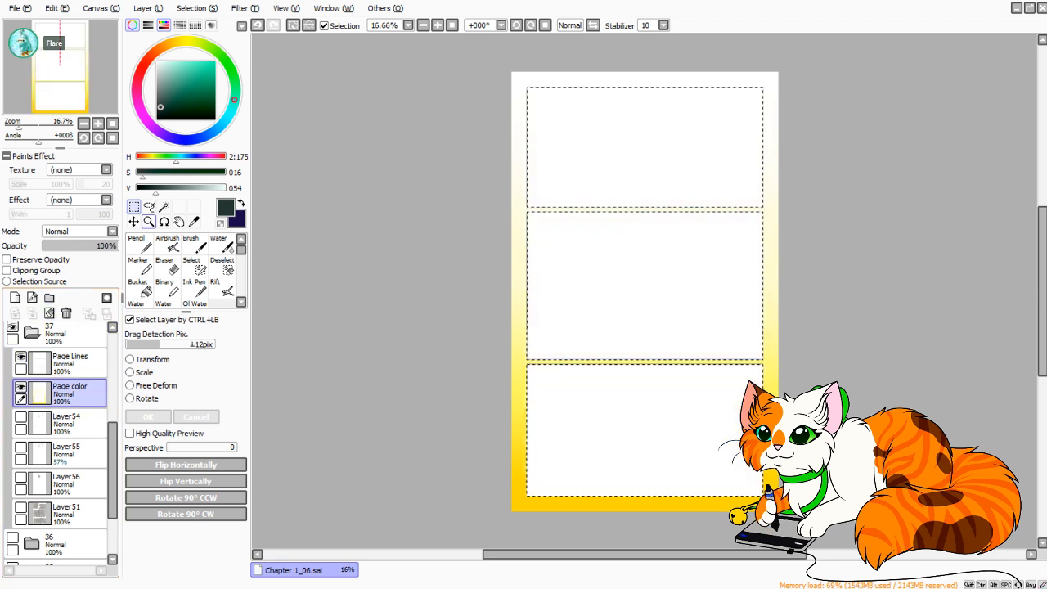
pyautogui.hotkey('ctrl', 'd')
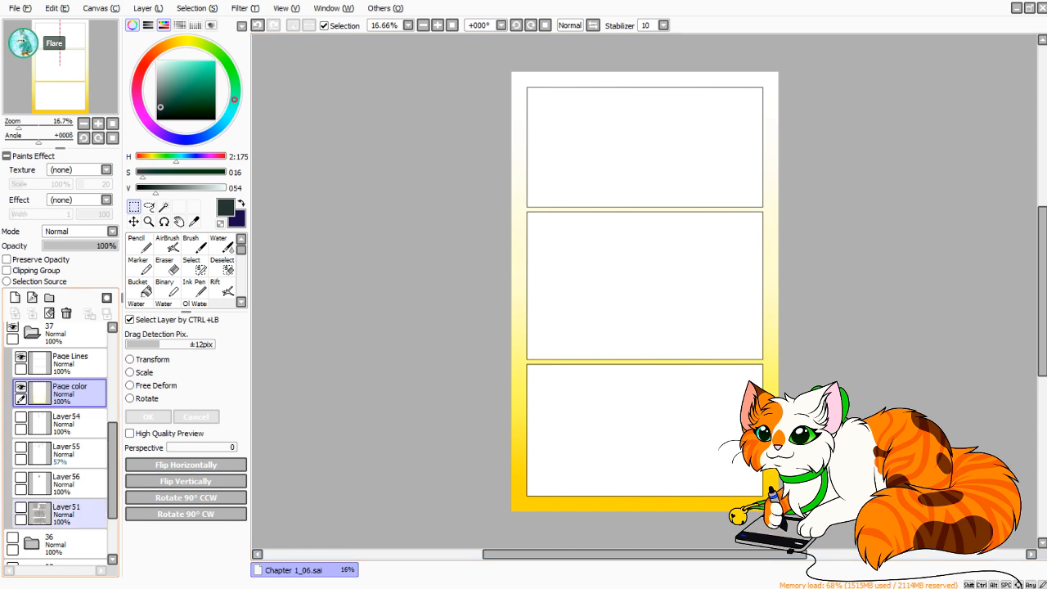
# Show the hidden sketch layers Layer51, Layer56, Layer55 and Layer54 in folder 37.
pyautogui.click(22, 507)
pyautogui.click(21, 477)
pyautogui.click(22, 447)
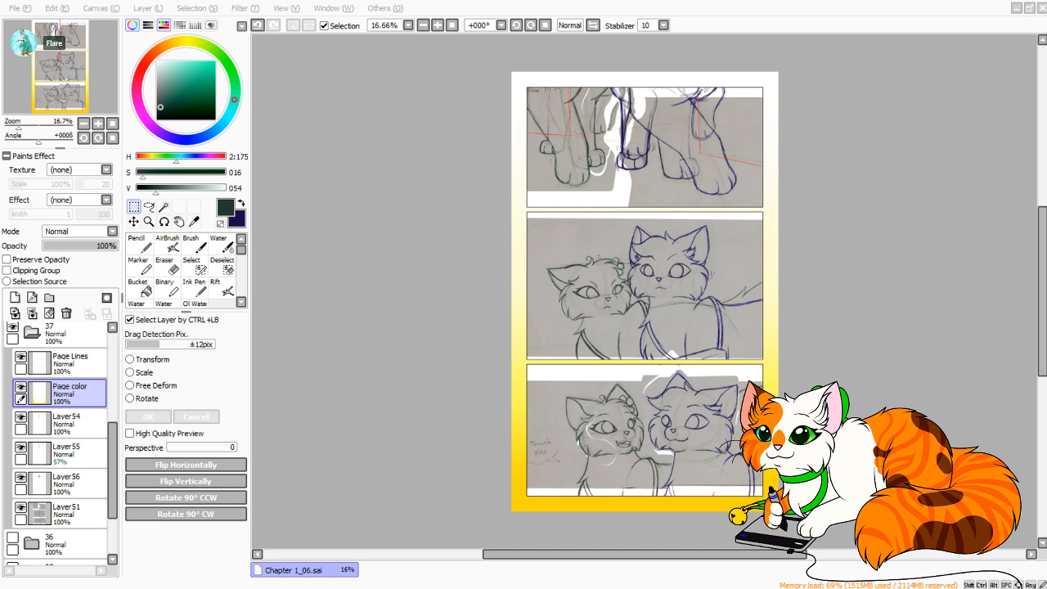
pyautogui.moveTo(645, 555); pyautogui.dragTo(646, 555)
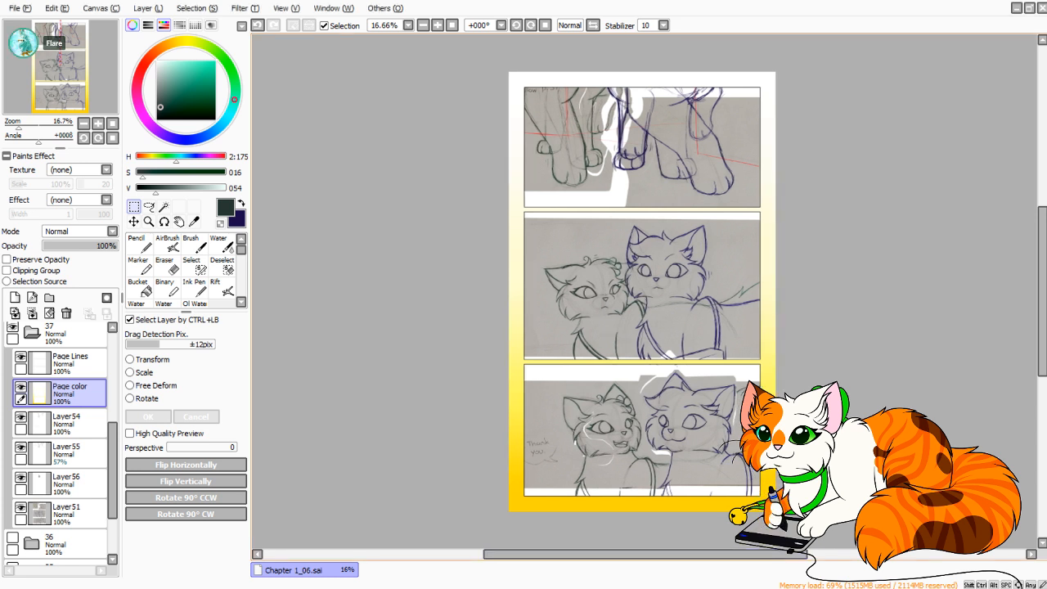
# Collapse the folder of page 37 and hide it.
pyautogui.click(32, 332)
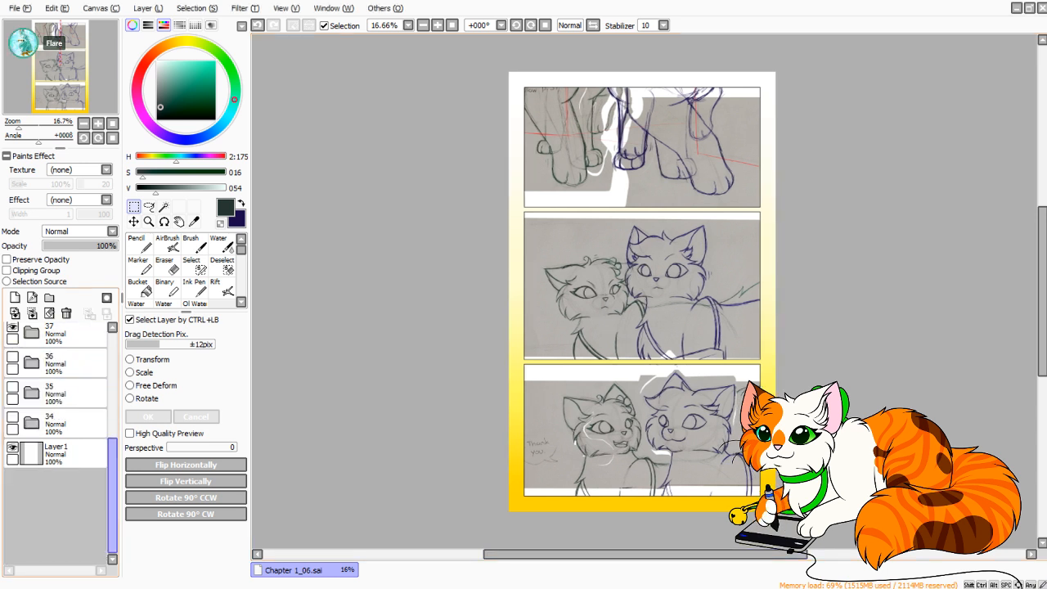
pyautogui.moveTo(113, 485); pyautogui.dragTo(113, 394)
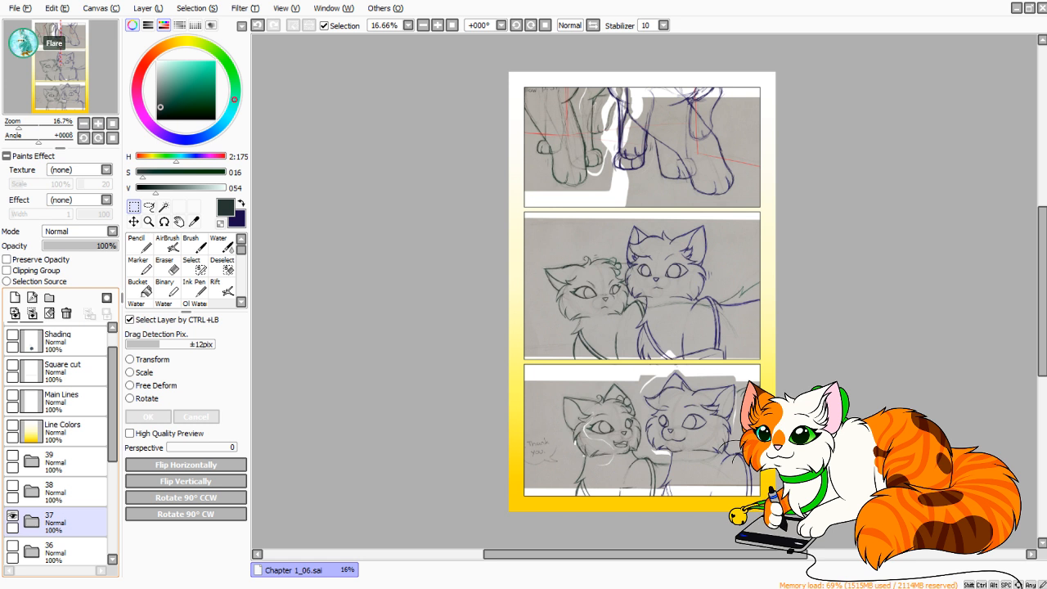
pyautogui.click(13, 516)
# Check the page layers inside folders 38 and 39, and leave both folders hidden and collapsed.
pyautogui.click(65, 492)
pyautogui.click(12, 486)
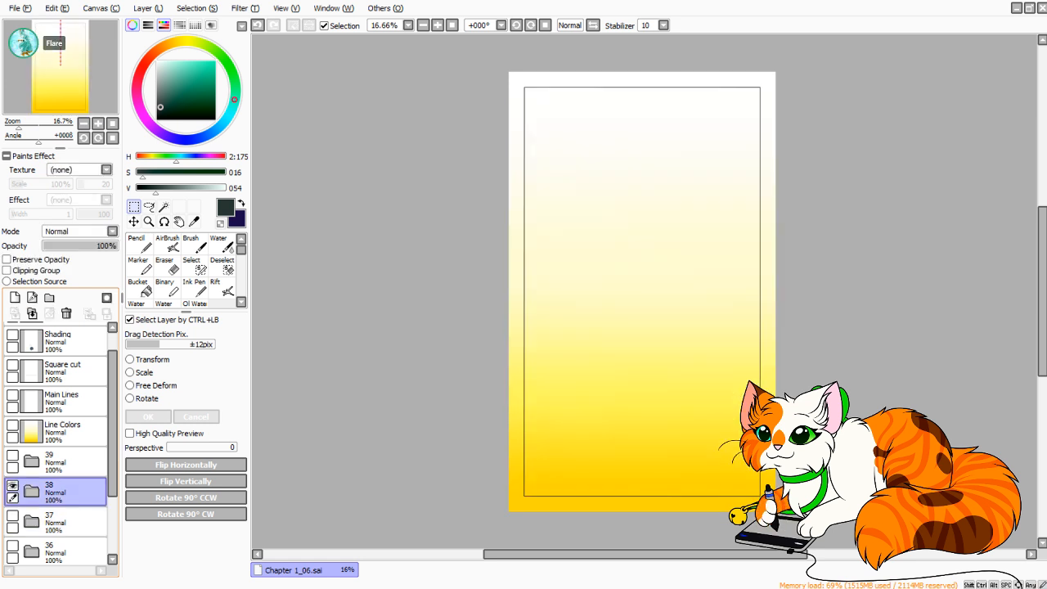
pyautogui.click(32, 492)
pyautogui.moveTo(113, 422); pyautogui.dragTo(113, 474)
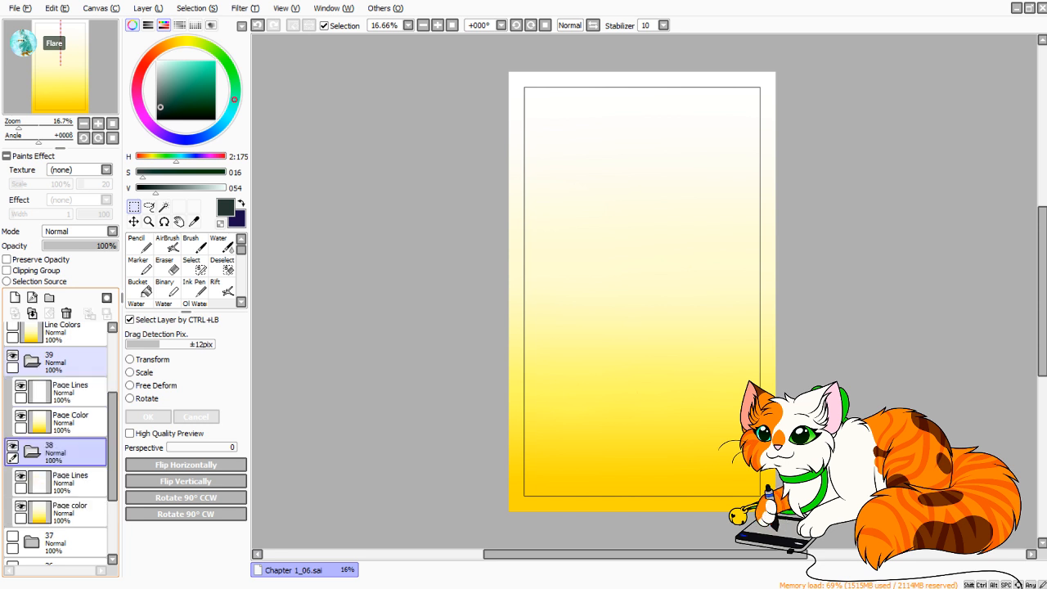
pyautogui.click(13, 356)
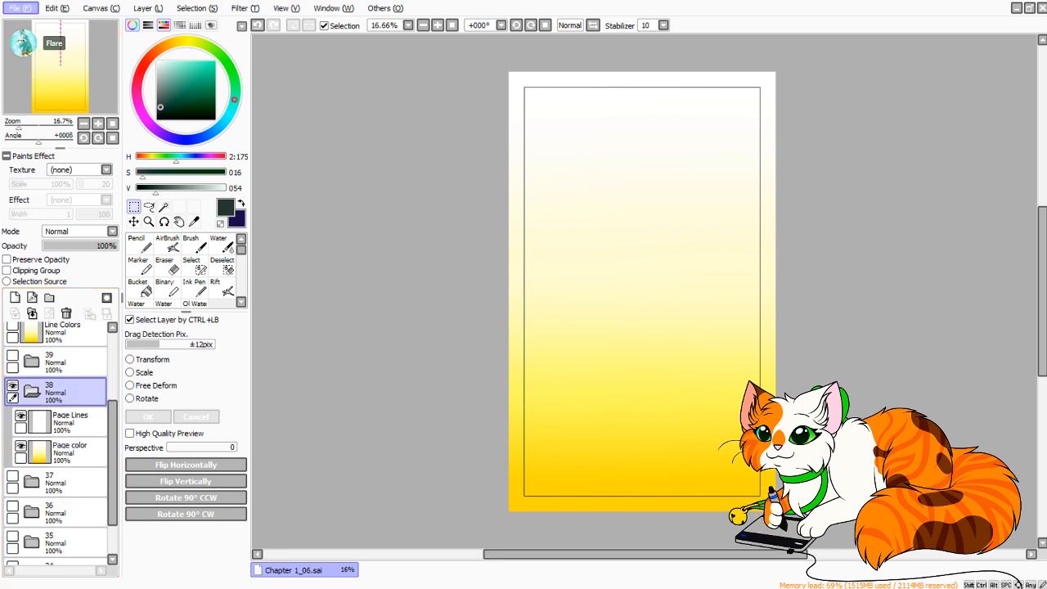
pyautogui.click(13, 386)
pyautogui.click(32, 392)
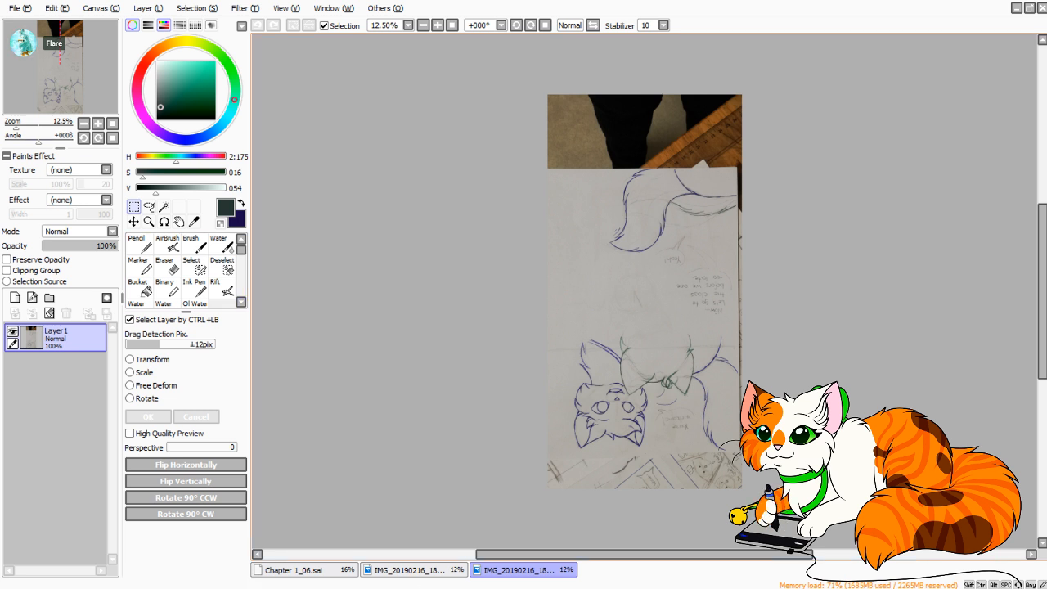
# Rotate the photo of the blue and green cat sketches by 180° and copy a rectangular selection of its paper area.
pyautogui.click(186, 498)
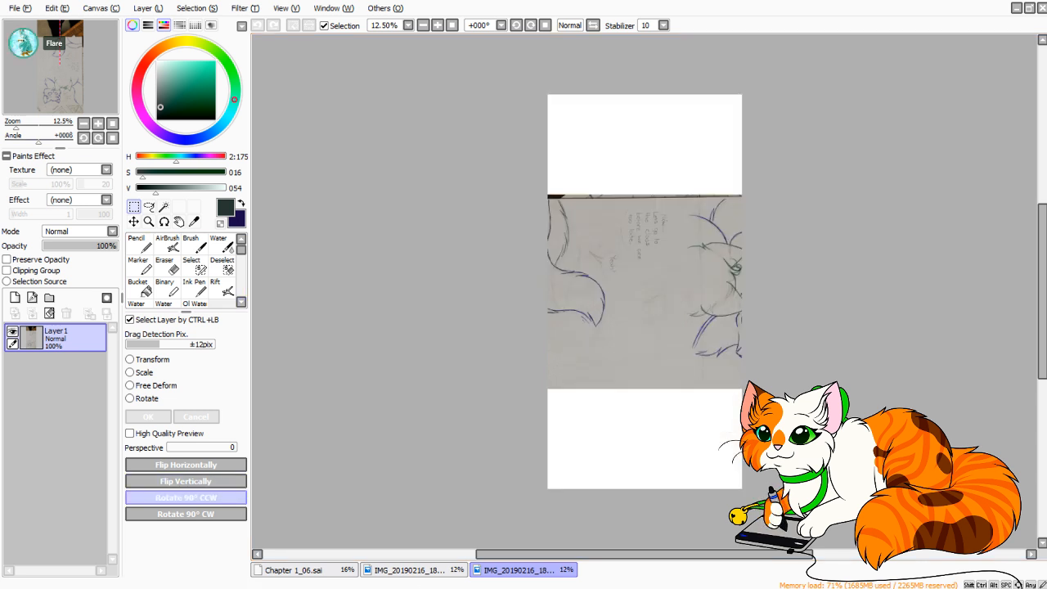
pyautogui.click(186, 498)
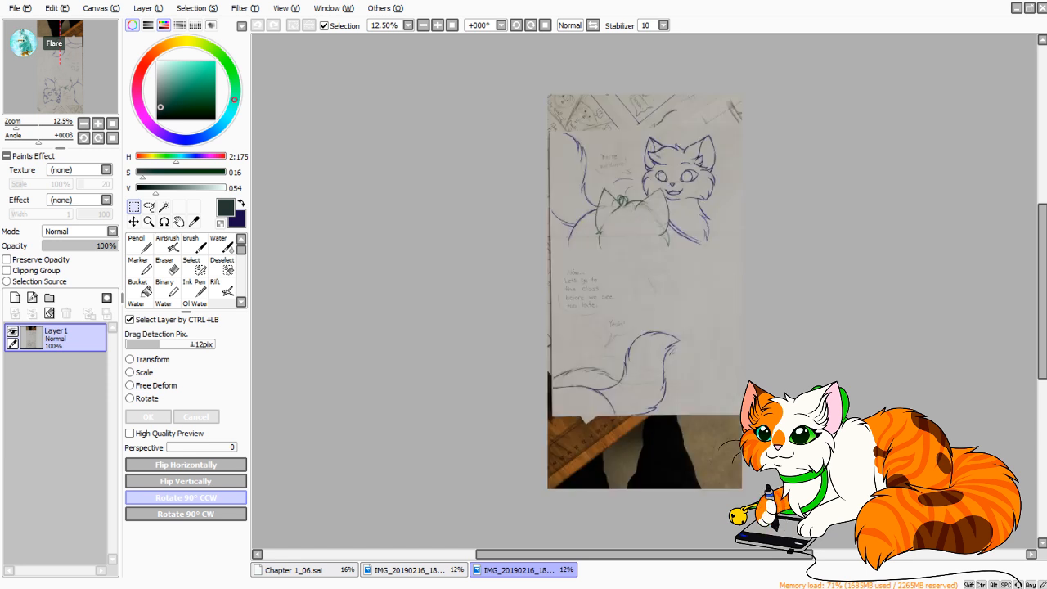
pyautogui.moveTo(14, 124); pyautogui.dragTo(20, 124)
pyautogui.moveTo(62, 65); pyautogui.dragTo(68, 59)
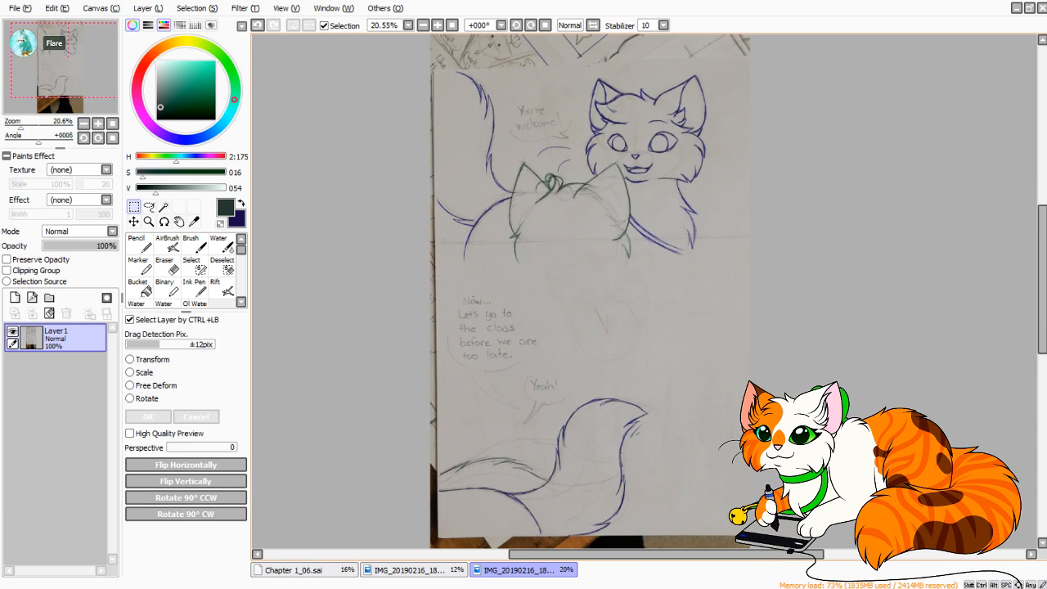
pyautogui.moveTo(433, 71); pyautogui.dragTo(750, 536)
pyautogui.hotkey('ctrl', 'c')
pyautogui.click(343, 555)
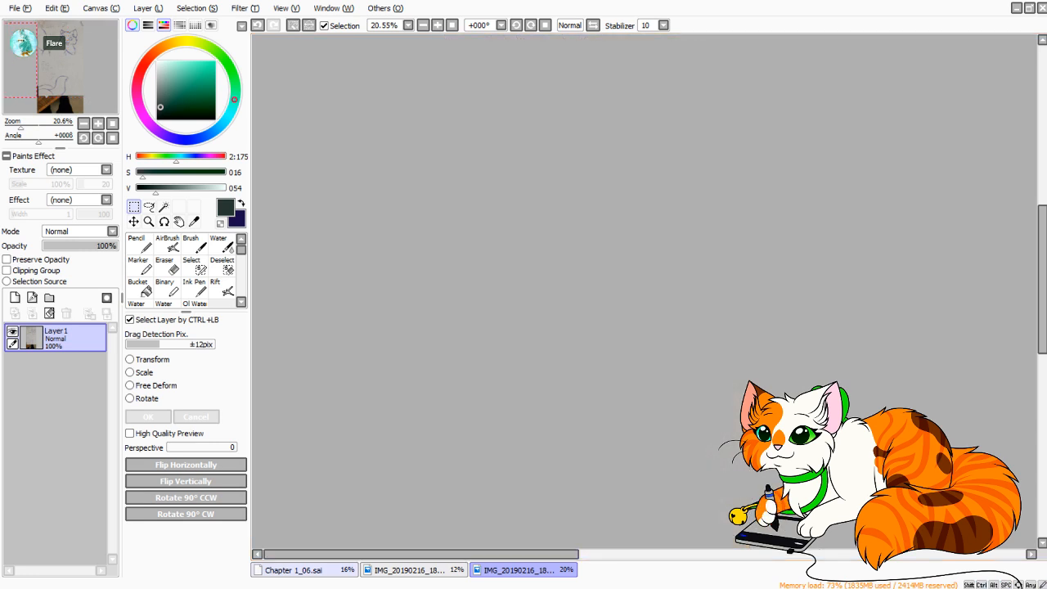
pyautogui.click(622, 554)
# Switch to Chapter 1_06.sai, show and expand folder 38, hide its Page color layer, and paste the copied sketch.
pyautogui.click(305, 570)
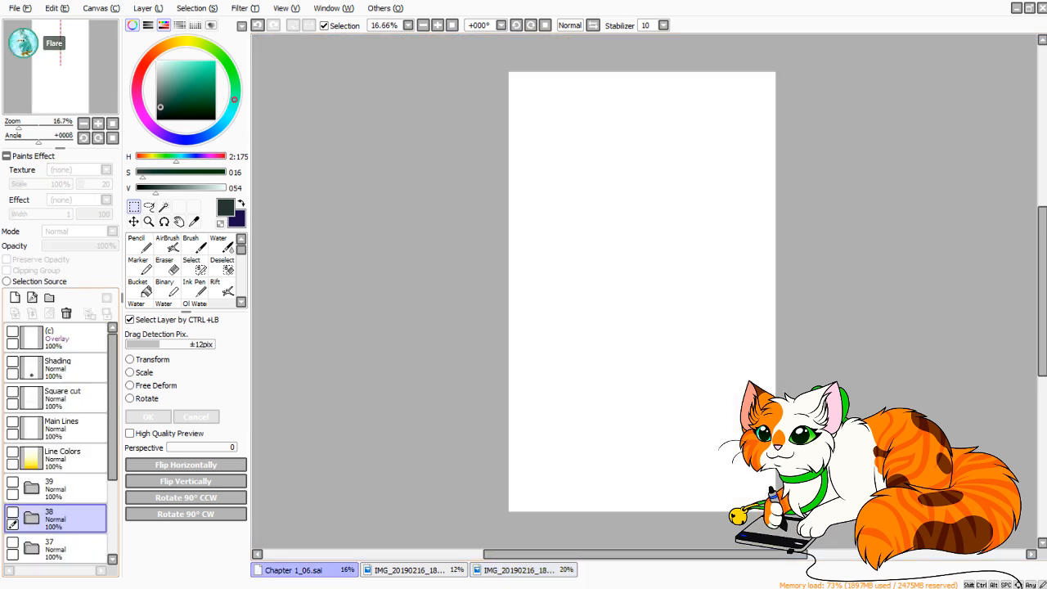
pyautogui.click(12, 512)
pyautogui.click(31, 518)
pyautogui.moveTo(112, 453); pyautogui.dragTo(112, 490)
pyautogui.click(20, 500)
pyautogui.hotkey('ctrl', 'v')
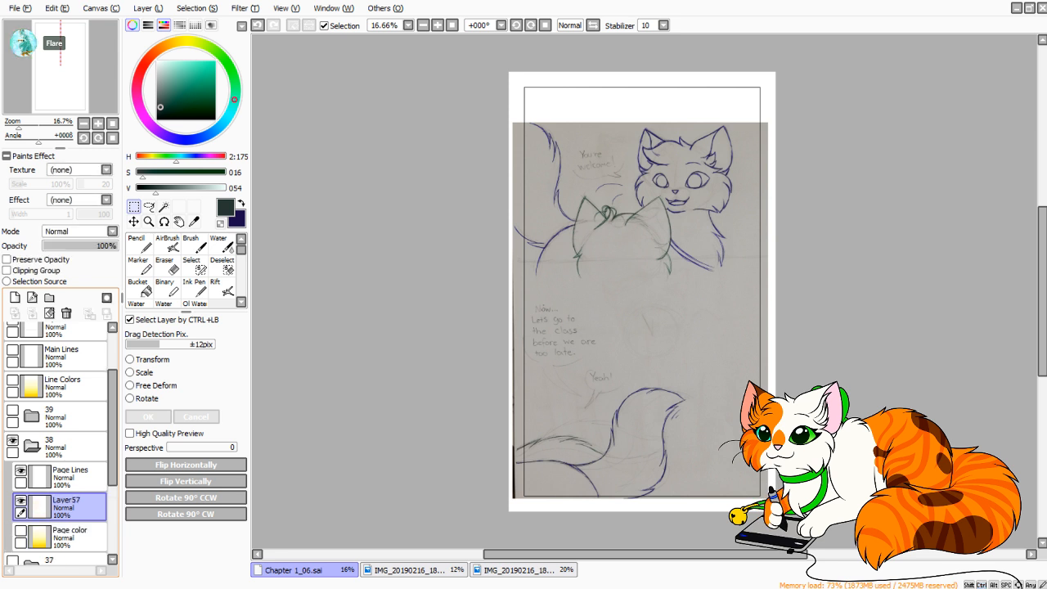
# Place the pasted sketch layer below Page color and transform the sketch to sit slightly higher on the page.
pyautogui.click(152, 360)
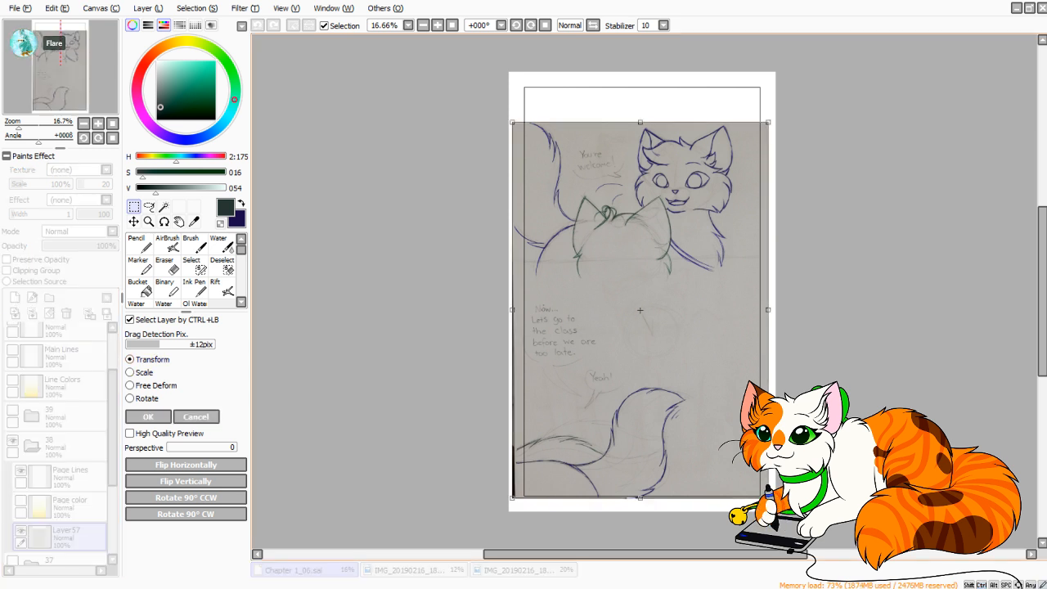
pyautogui.moveTo(640, 311); pyautogui.dragTo(644, 294)
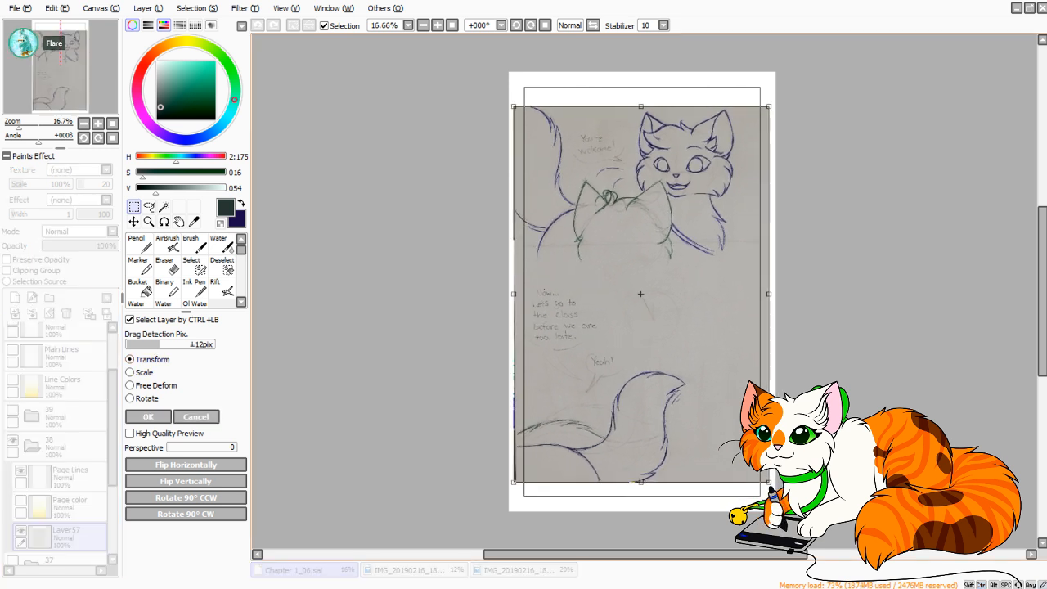
pyautogui.click(148, 416)
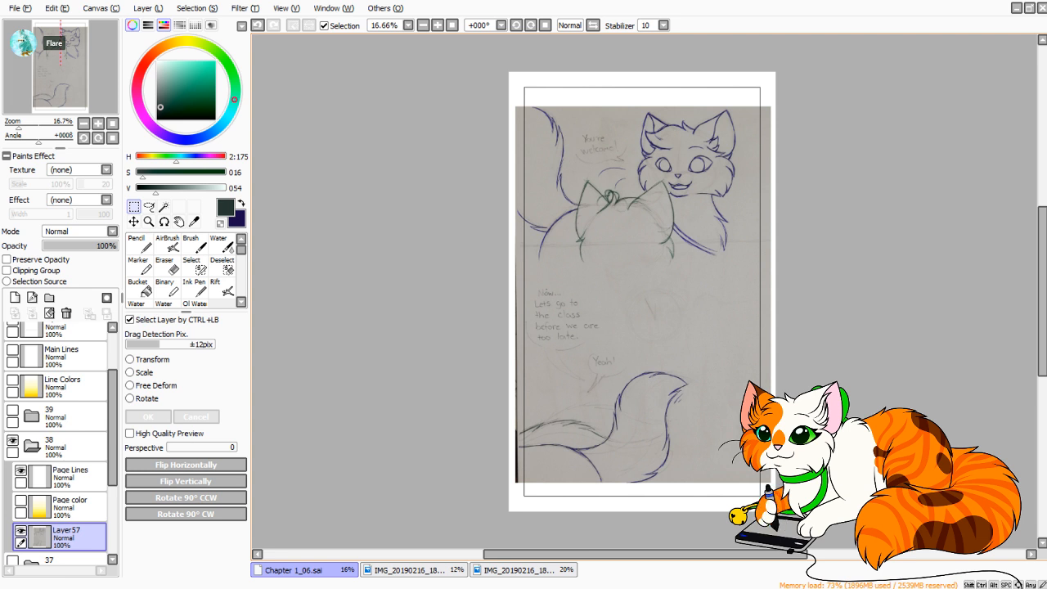
# Return to the photo of the blue and green cat sketches and close it.
pyautogui.click(415, 571)
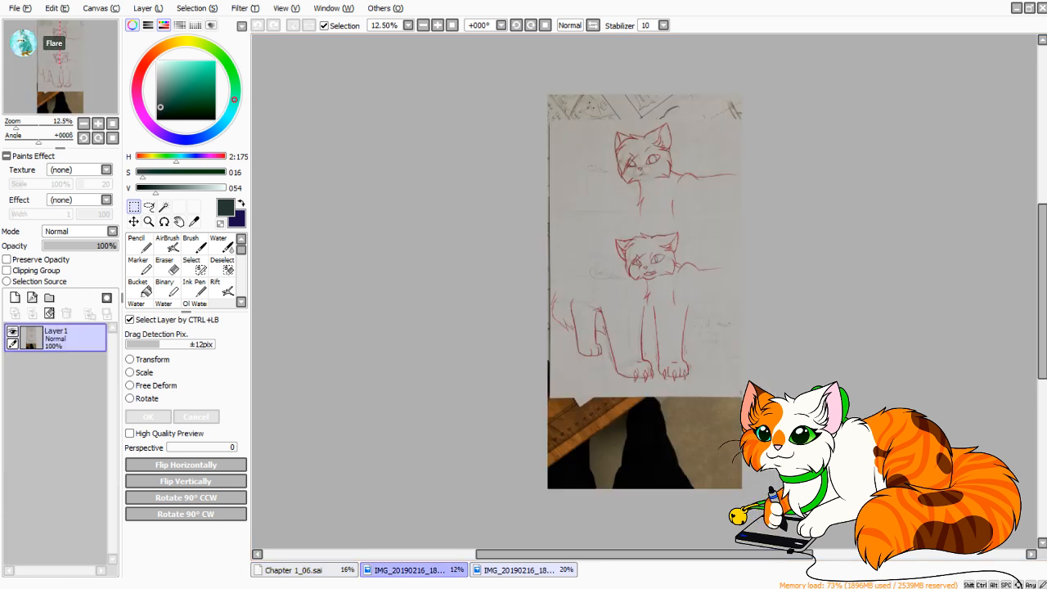
pyautogui.click(523, 571)
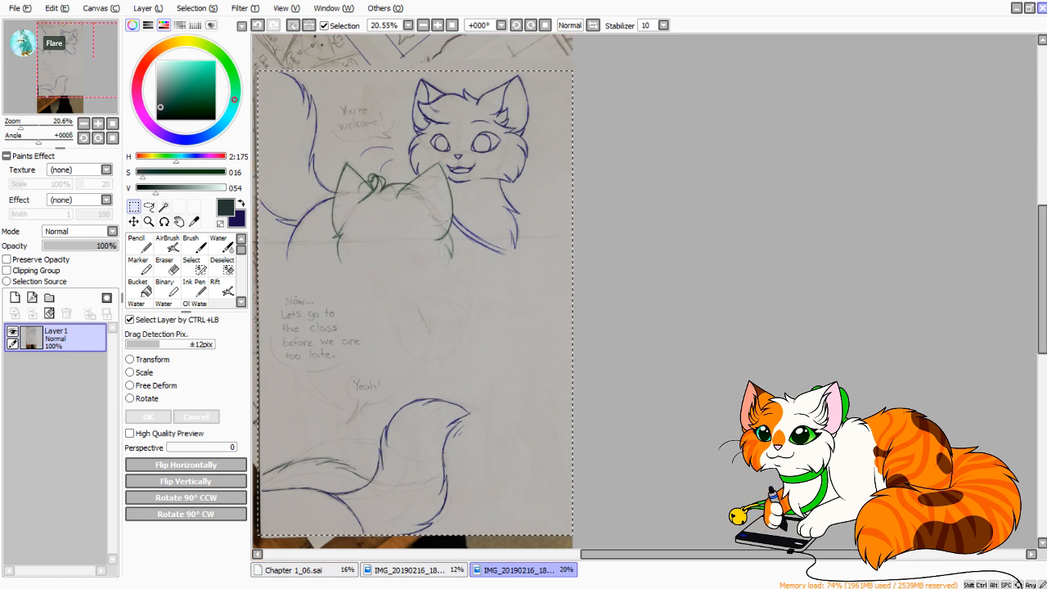
pyautogui.hotkey('ctrl', 'w')
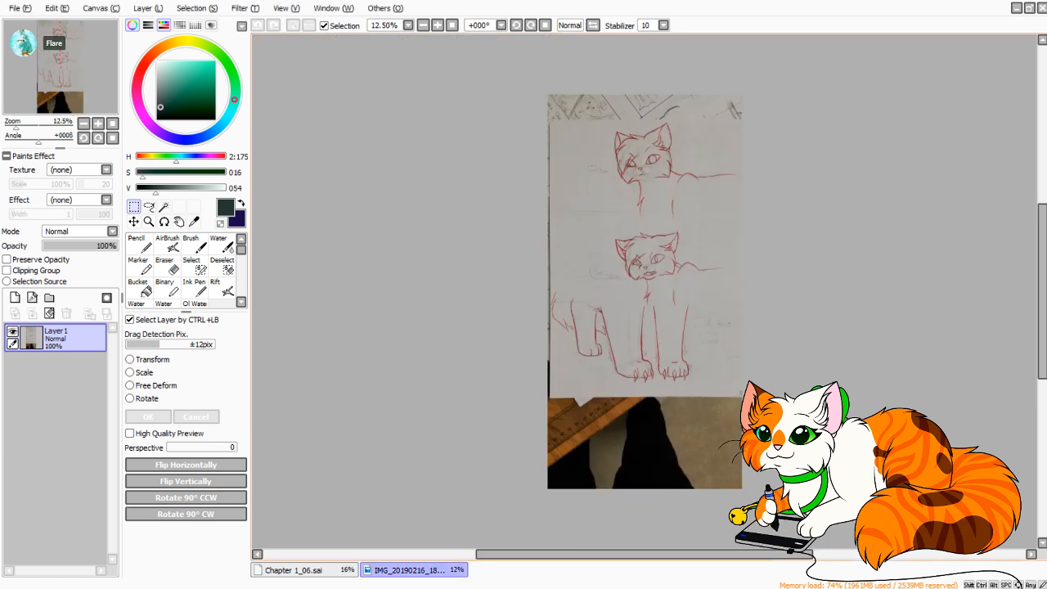
# Copy a rectangular selection of the paper area with the red cat sketches from the remaining photo, and close the photo.
pyautogui.moveTo(16, 126); pyautogui.dragTo(22, 126)
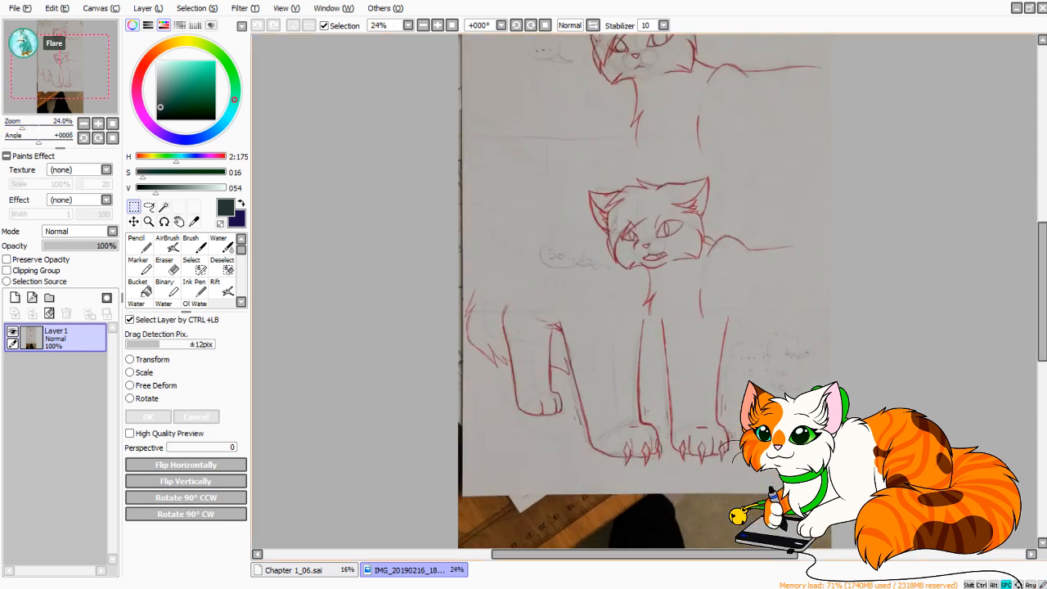
pyautogui.moveTo(622, 270)
pyautogui.mouseDown()
pyautogui.moveTo(555, 377)
pyautogui.moveTo(550, 306)
pyautogui.moveTo(552, 340)
pyautogui.mouseUp()
pyautogui.moveTo(22, 126); pyautogui.dragTo(21, 126)
pyautogui.moveTo(415, 53)
pyautogui.mouseDown()
pyautogui.moveTo(753, 505)
pyautogui.moveTo(752, 542)
pyautogui.mouseUp()
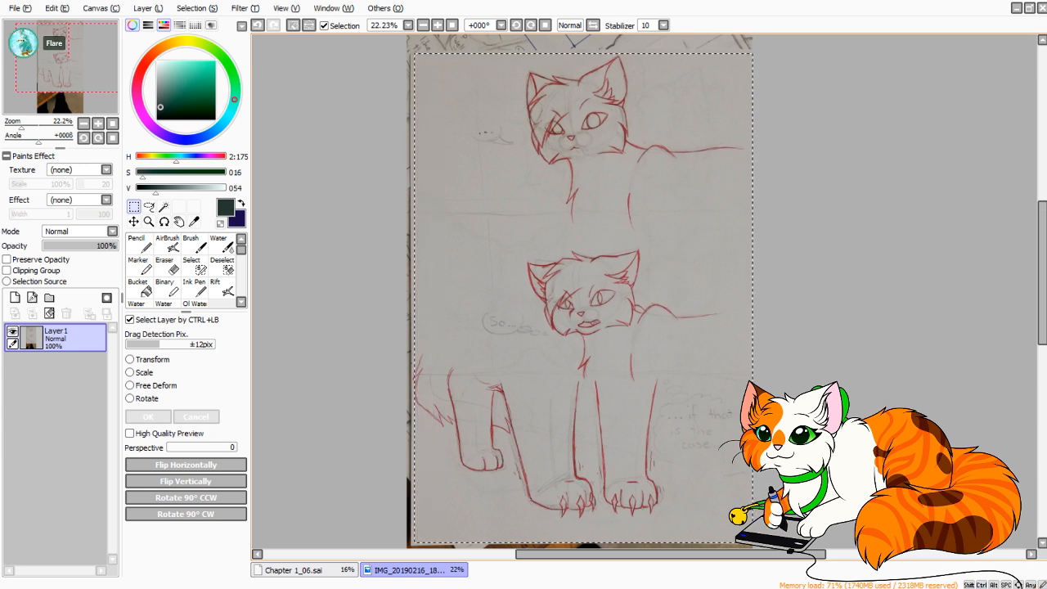
pyautogui.moveTo(411, 54); pyautogui.dragTo(753, 543)
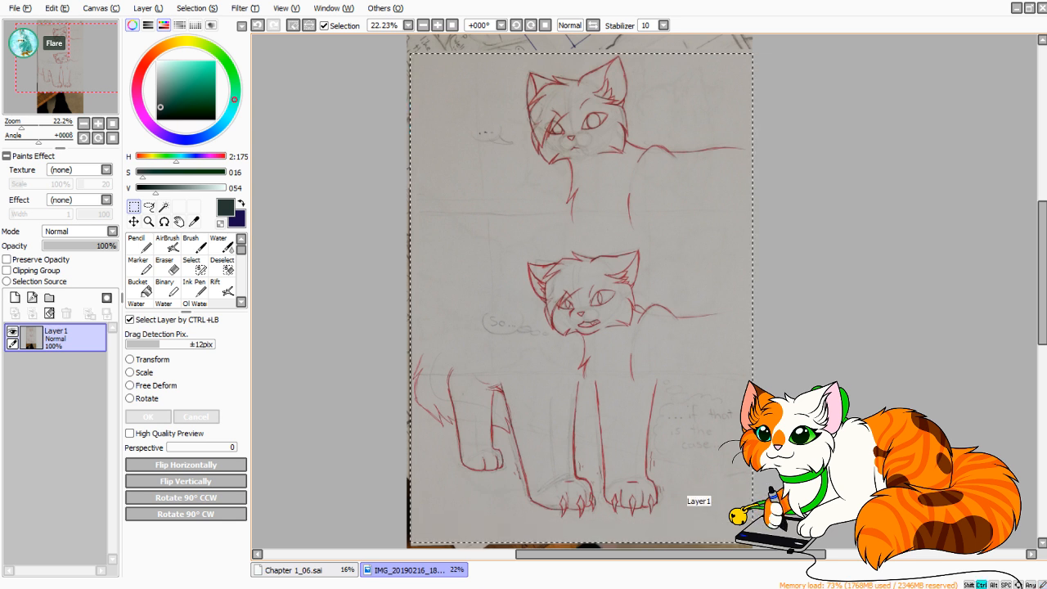
pyautogui.click(1041, 8)
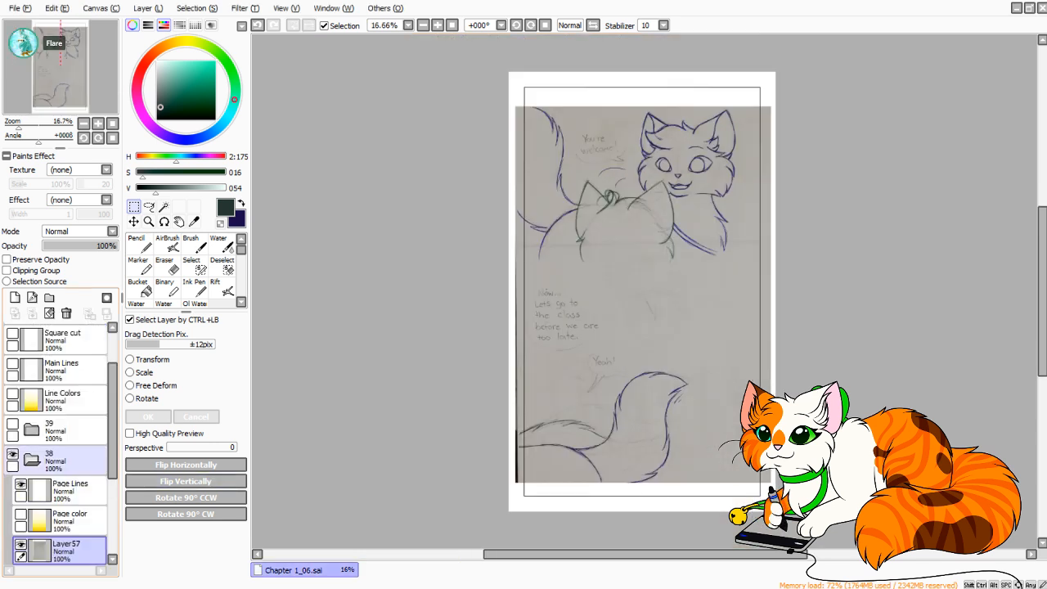
# Collapse and hide folder 38, and show and expand folder 39.
pyautogui.click(32, 460)
pyautogui.click(13, 454)
pyautogui.click(12, 424)
pyautogui.click(32, 429)
# Paste the red cat sketch into folder 39, hide Page Color, and move the sketch layer below it.
pyautogui.click(69, 491)
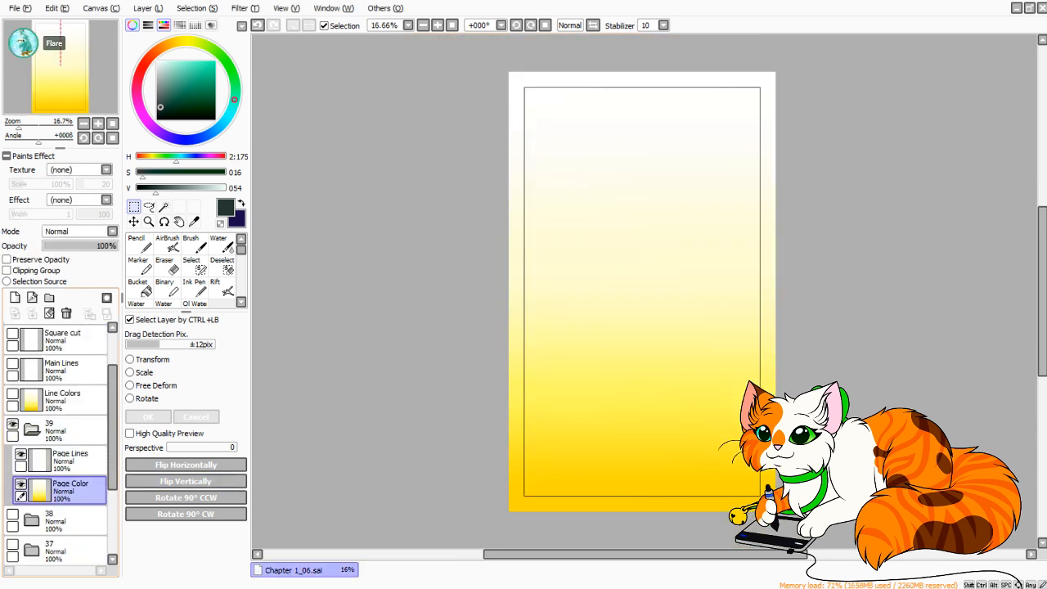
pyautogui.hotkey('ctrl', 'v')
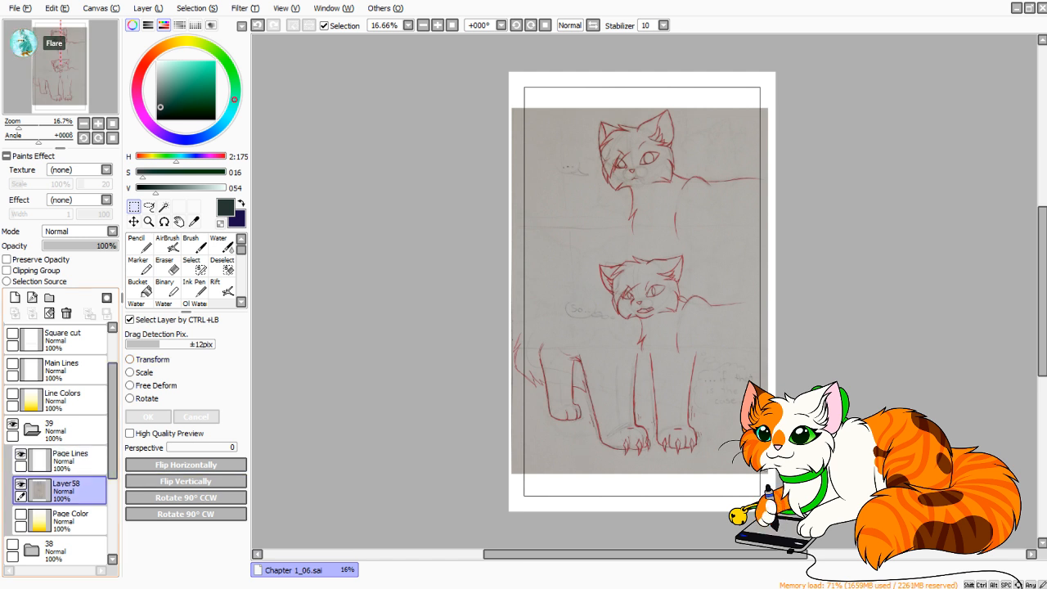
pyautogui.click(69, 522)
pyautogui.moveTo(69, 491); pyautogui.dragTo(70, 528)
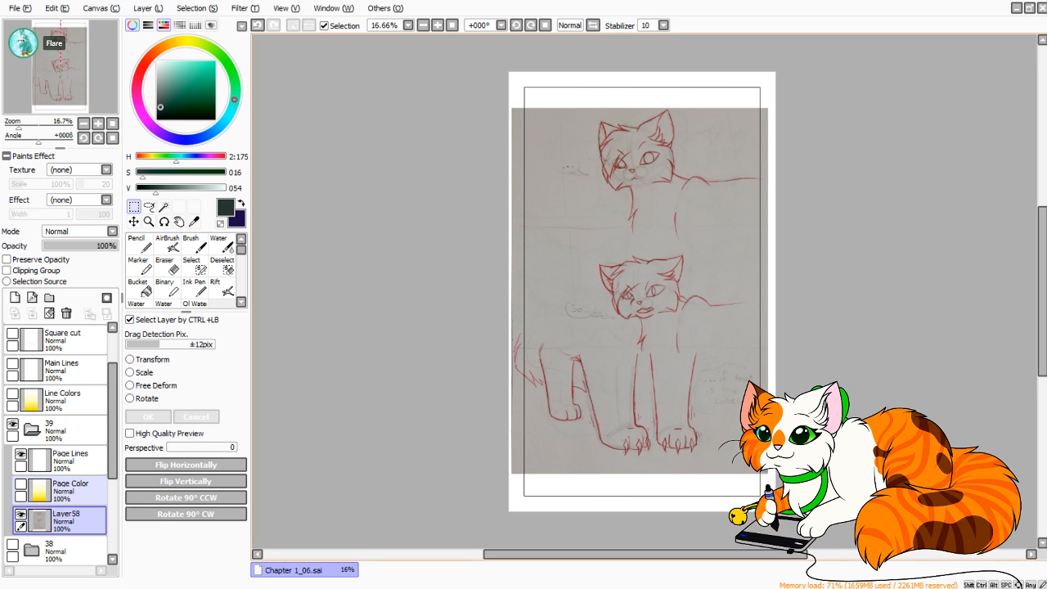
# Collapse and hide folder 39, and show and expand folder 38 again.
pyautogui.moveTo(112, 455); pyautogui.dragTo(113, 466)
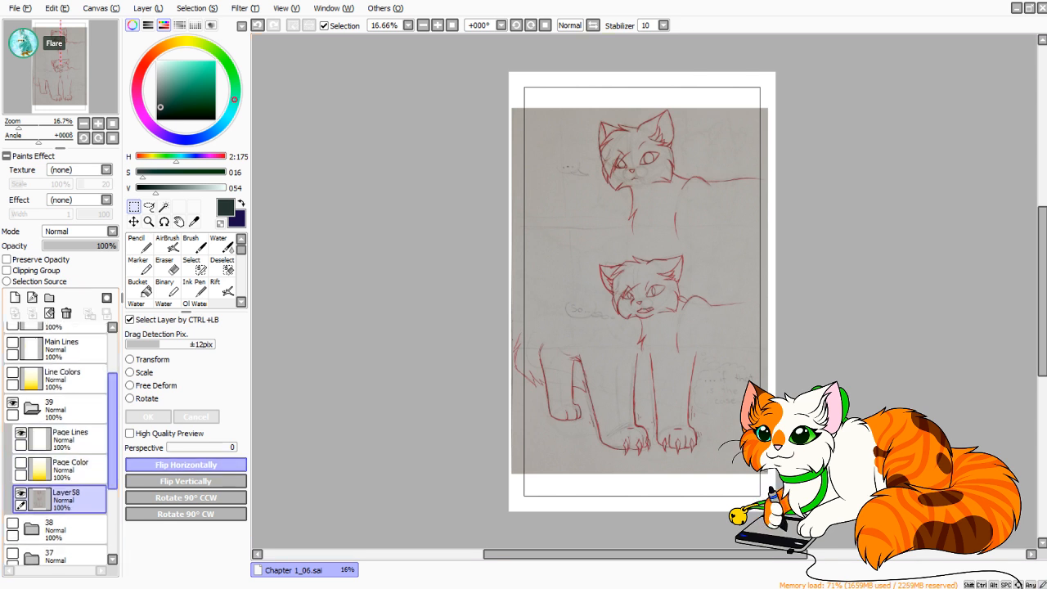
pyautogui.click(32, 408)
pyautogui.click(12, 402)
pyautogui.click(61, 439)
pyautogui.click(12, 433)
pyautogui.click(32, 439)
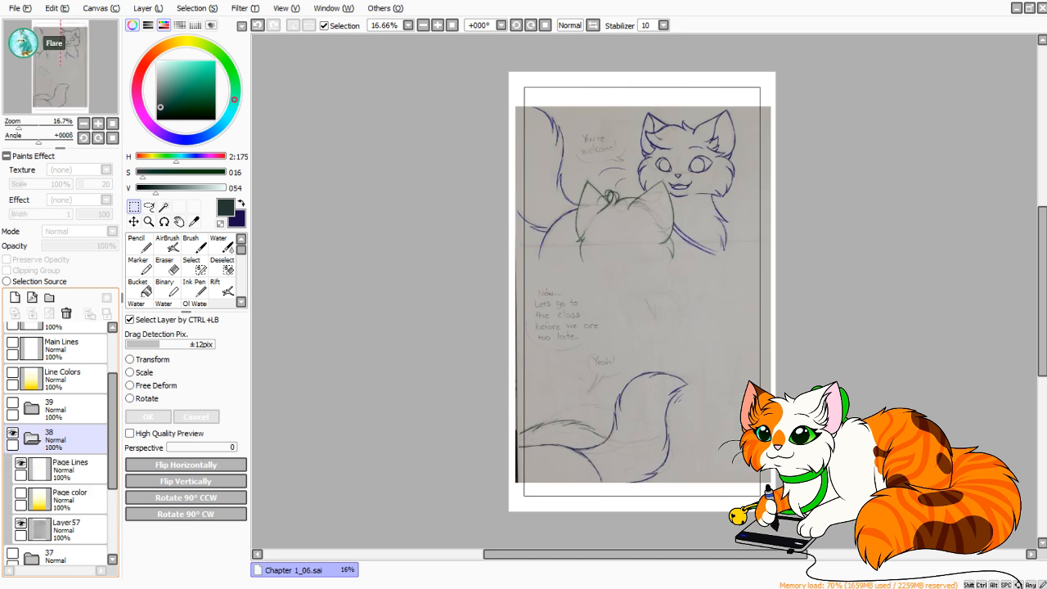
pyautogui.click(69, 470)
pyautogui.click(69, 500)
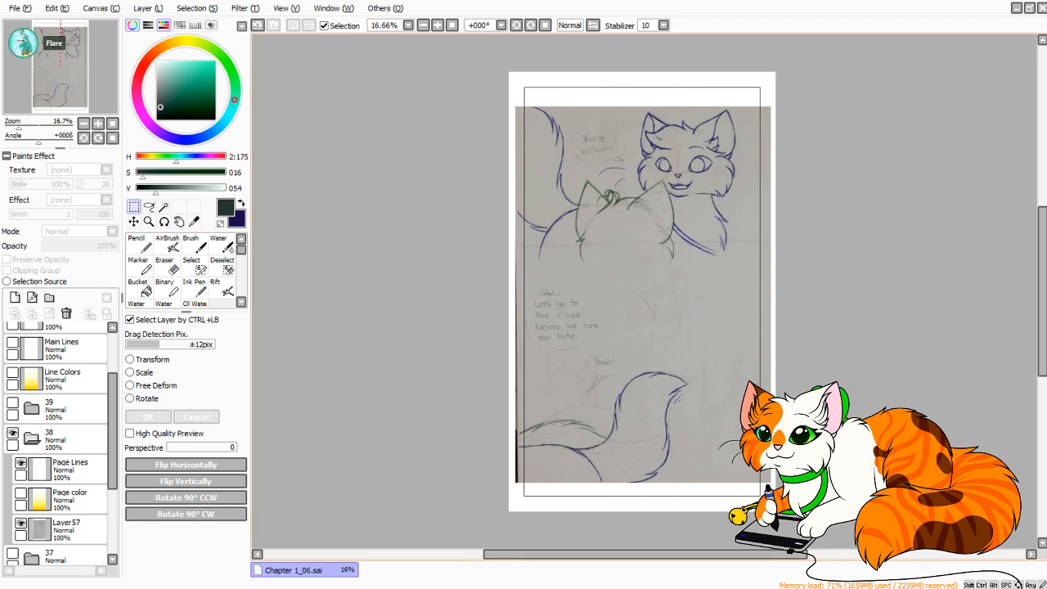
# Show the Square cut layer and select the entire canvas.
pyautogui.click(74, 530)
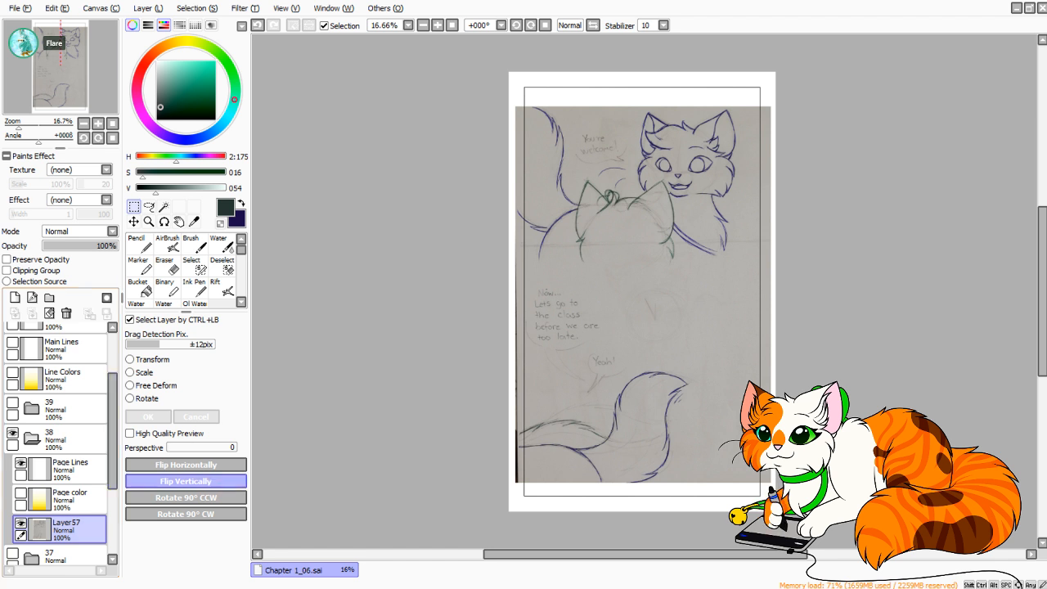
pyautogui.scroll(2, 62, 375)
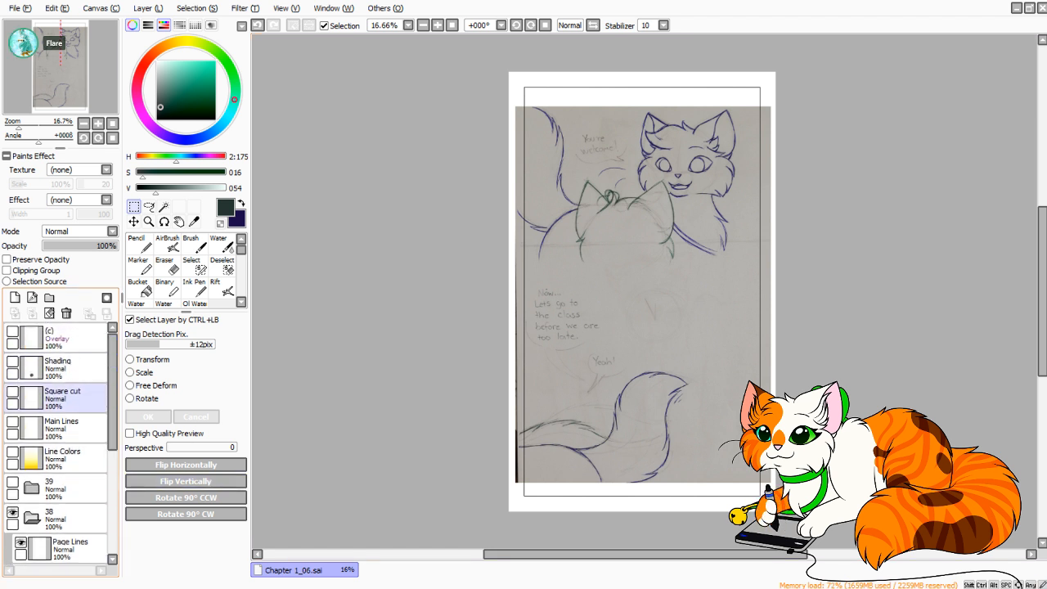
pyautogui.click(13, 392)
pyautogui.hotkey('ctrl', 'a')
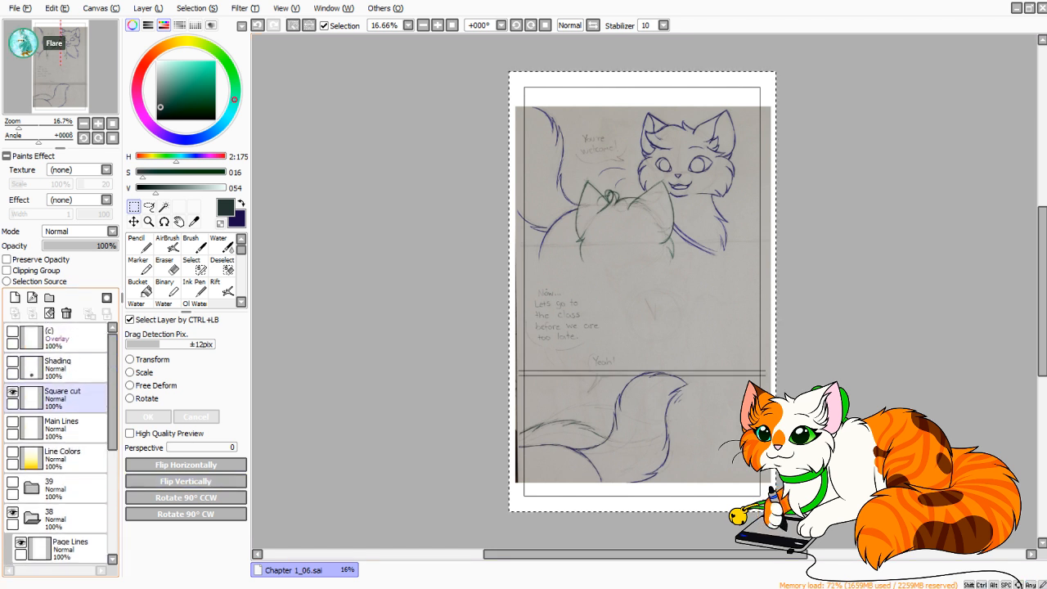
# Hide Square cut and try to paste its divider lines above Page Lines in folder 38.
pyautogui.click(12, 392)
pyautogui.moveTo(112, 393); pyautogui.dragTo(112, 437)
pyautogui.click(72, 446)
pyautogui.hotkey('ctrl', 'x')
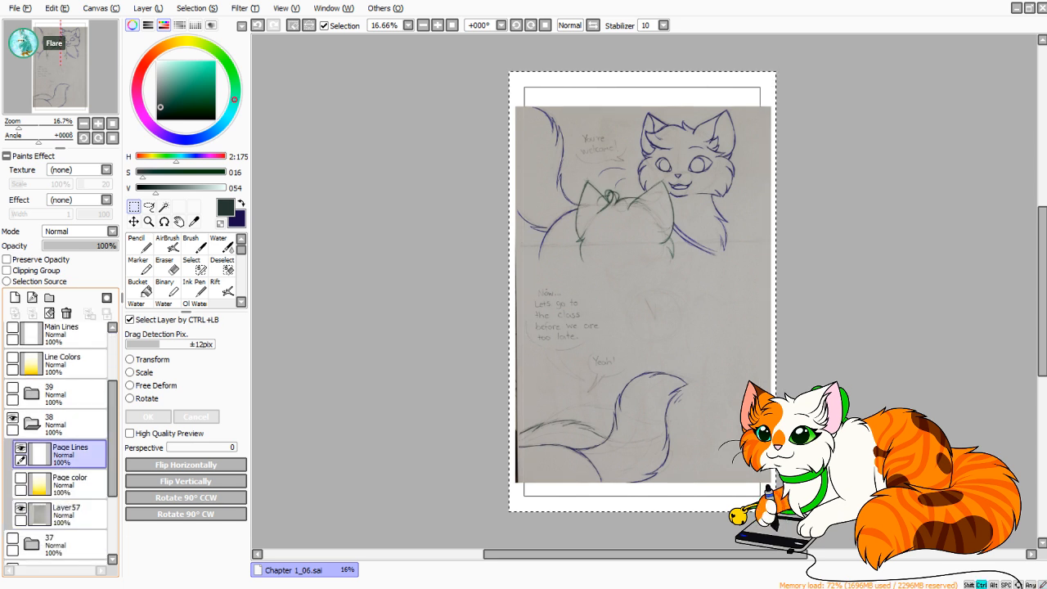
pyautogui.hotkey('ctrl', 'v')
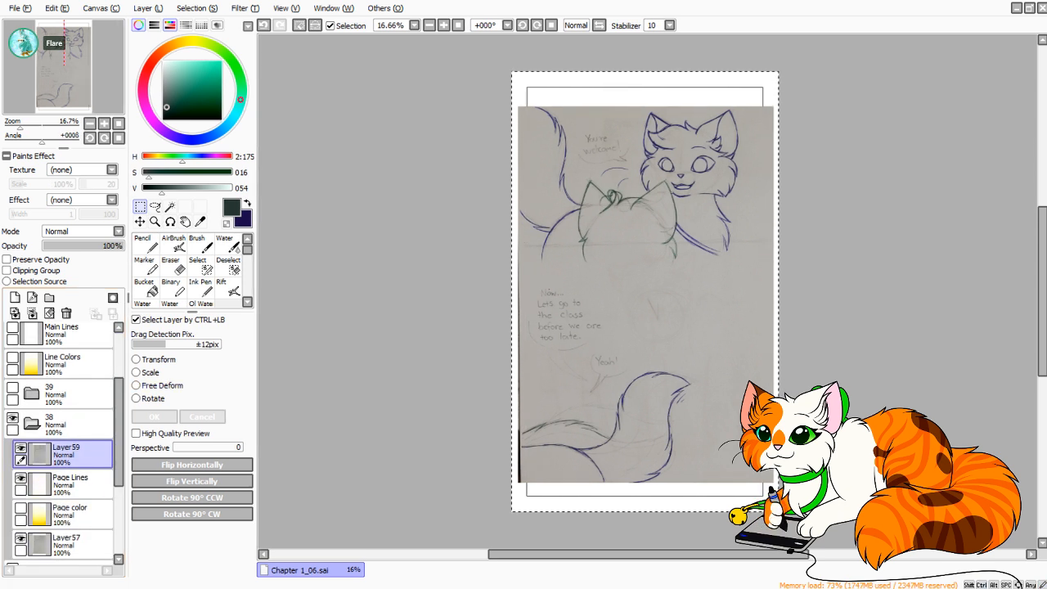
pyautogui.hotkey('ctrl', 'e')
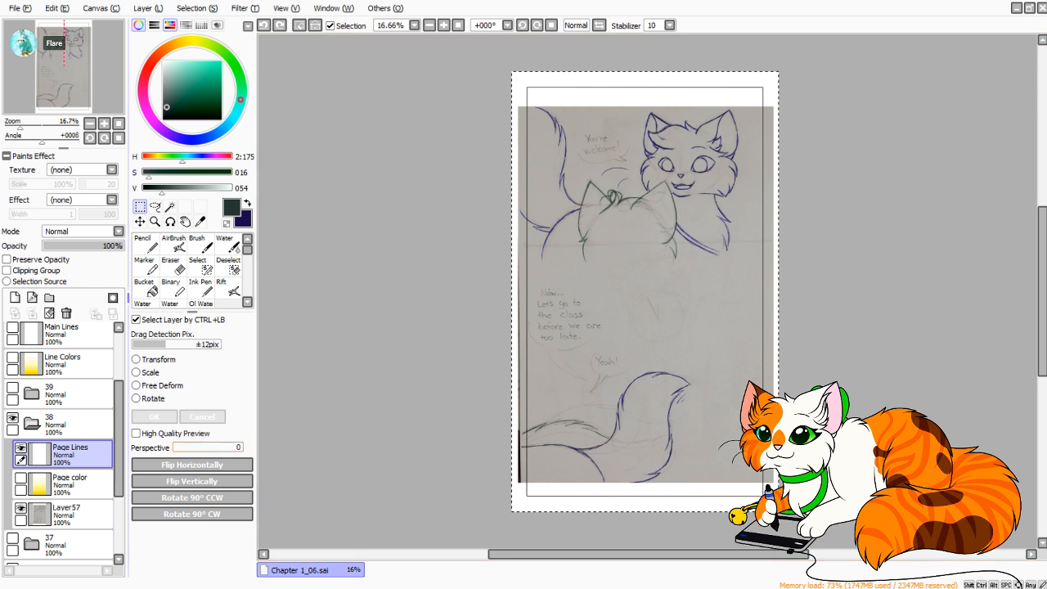
# Paste Square cut's horizontal divider lines as a new layer above Page Lines in folder 38.
pyautogui.moveTo(119, 440); pyautogui.dragTo(119, 415)
pyautogui.click(72, 423)
pyautogui.click(72, 393)
pyautogui.hotkey('ctrl', 'v')
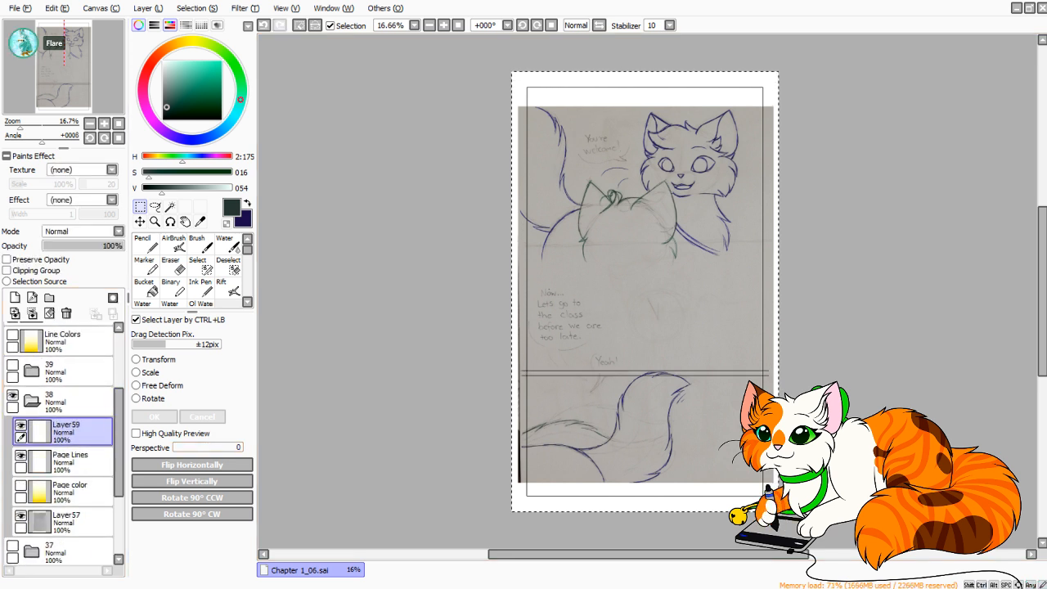
# Try tilting the pasted divider lines with a Transform, and undo it.
pyautogui.hotkey('ctrl', 't')
pyautogui.moveTo(776, 374); pyautogui.dragTo(776, 361)
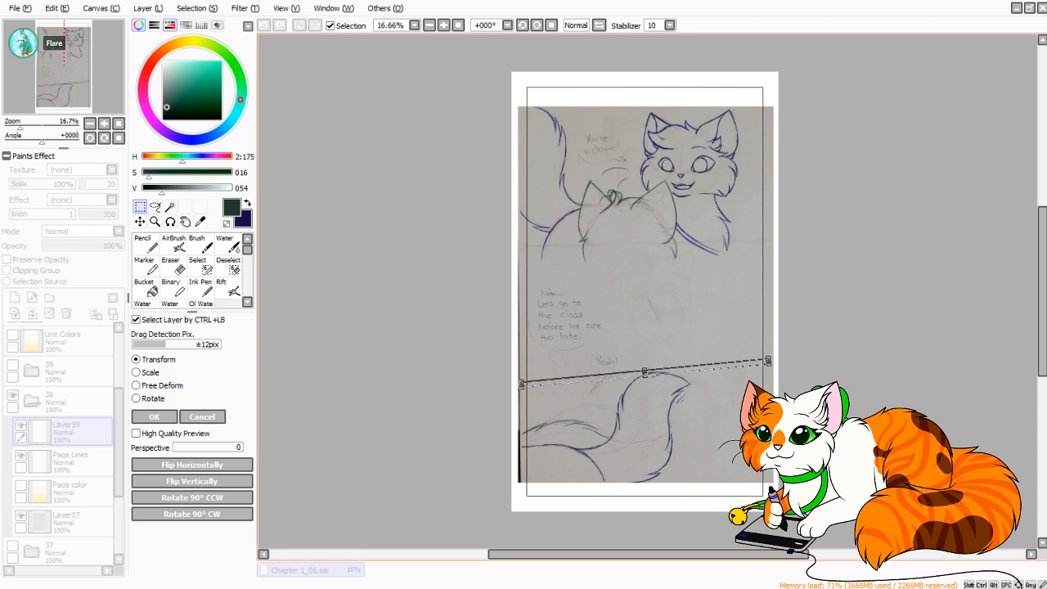
pyautogui.press('Return')
pyautogui.hotkey('ctrl', 'z')
# Move the divider lines up to the lower edge of the upper cat sketches.
pyautogui.hotkey('ctrl', 't')
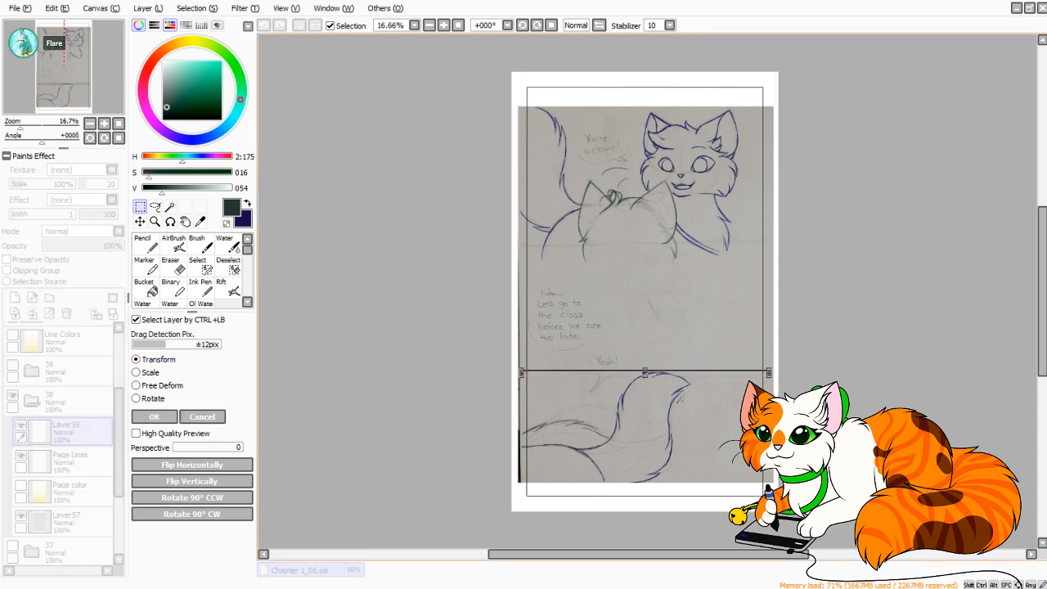
pyautogui.moveTo(645, 371); pyautogui.dragTo(645, 250)
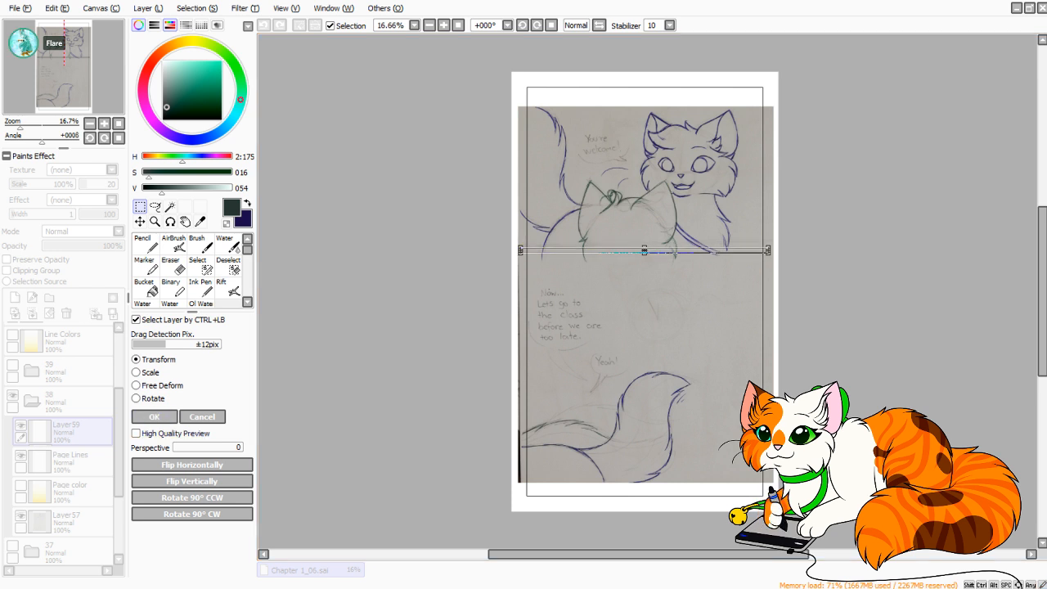
pyautogui.click(153, 417)
# Select the upper cat sketches on Layer57 with a rectangle, transform them slightly to fit the panel above the divider, and deselect.
pyautogui.click(68, 521)
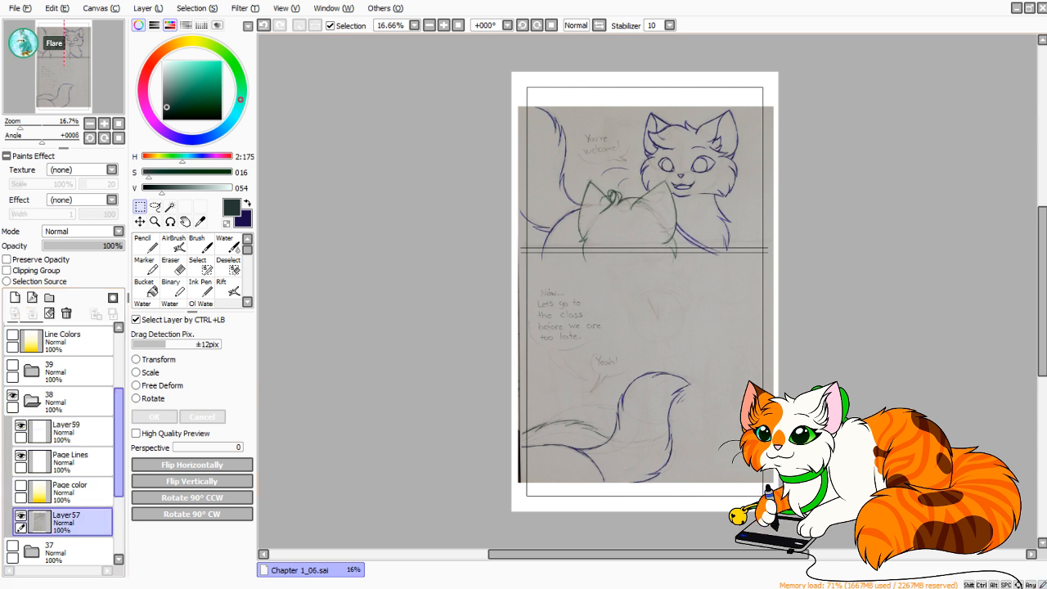
pyautogui.moveTo(510, 85); pyautogui.dragTo(779, 263)
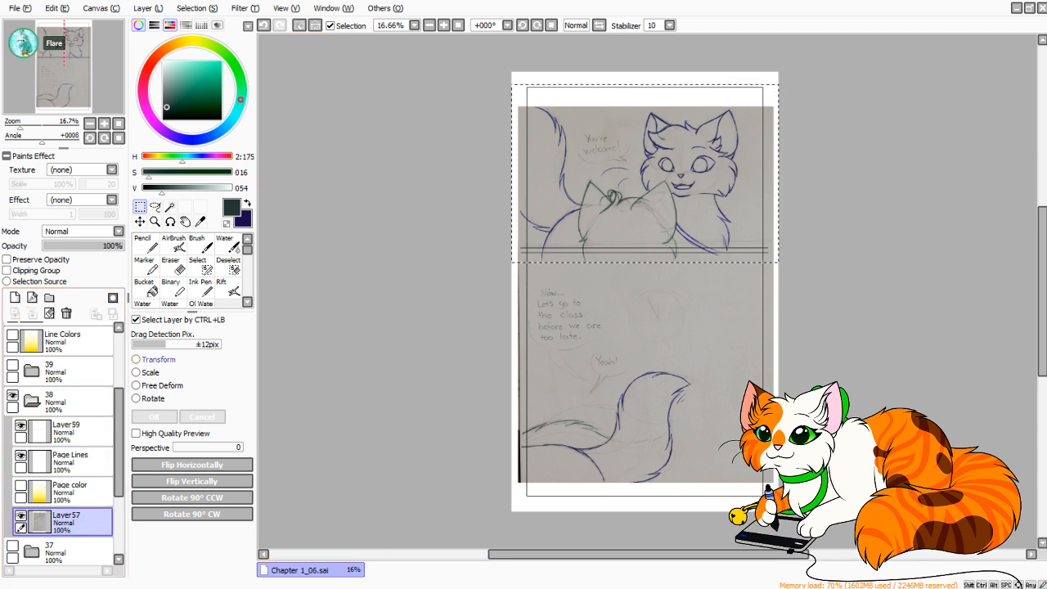
pyautogui.click(155, 359)
pyautogui.moveTo(647, 181); pyautogui.dragTo(649, 181)
pyautogui.moveTo(798, 123); pyautogui.dragTo(799, 123)
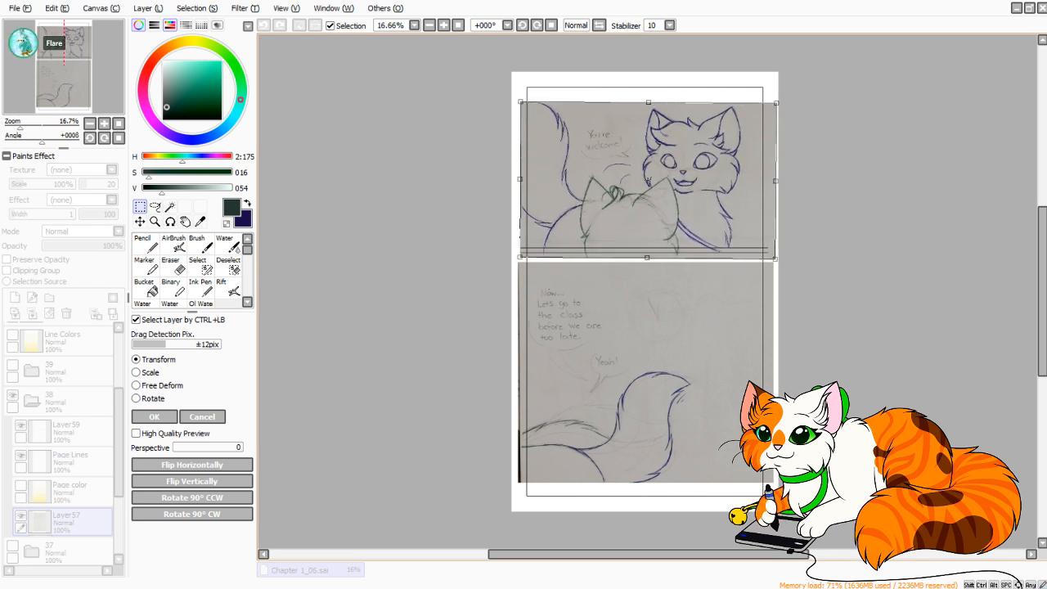
pyautogui.moveTo(649, 181); pyautogui.dragTo(652, 181)
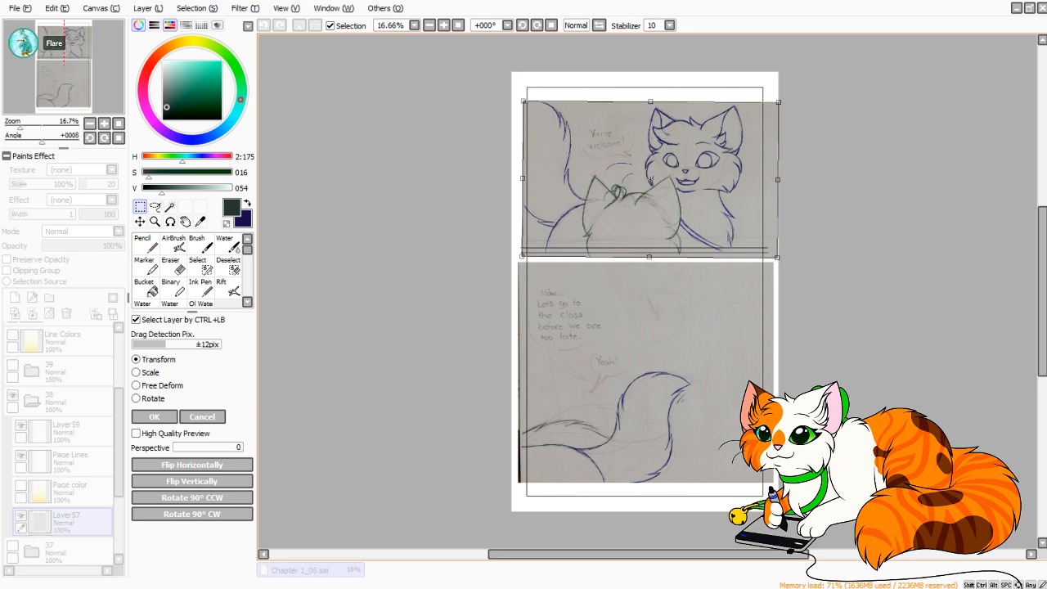
pyautogui.moveTo(778, 259); pyautogui.dragTo(775, 257)
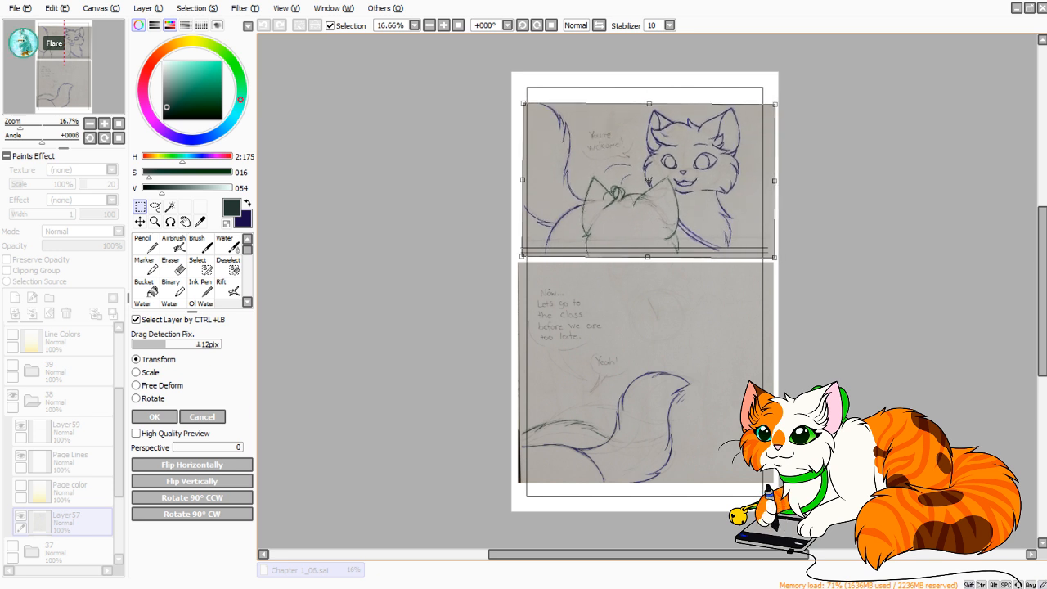
pyautogui.moveTo(650, 180); pyautogui.dragTo(654, 178)
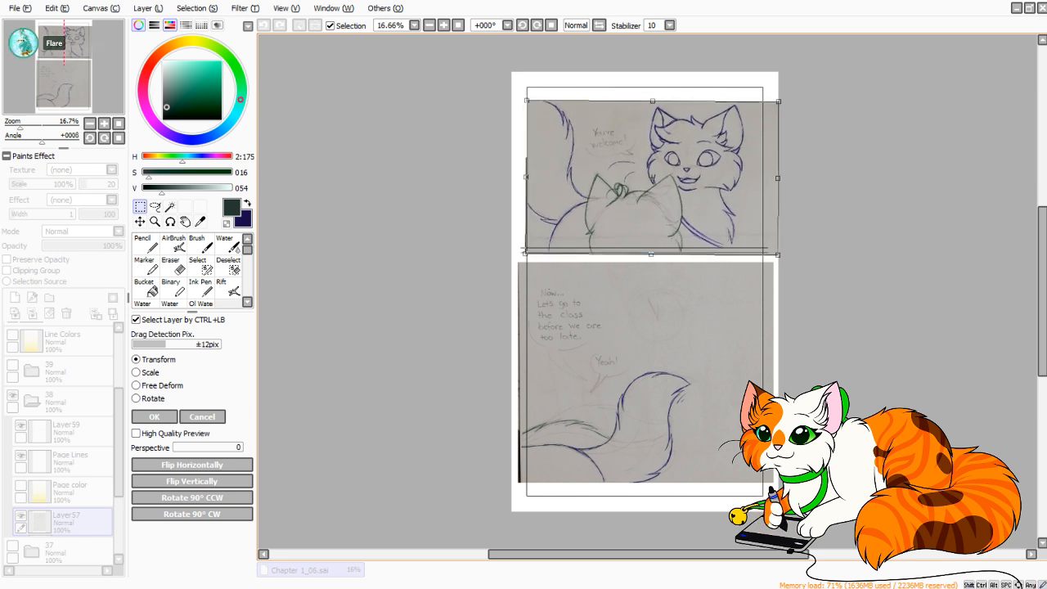
pyautogui.click(154, 416)
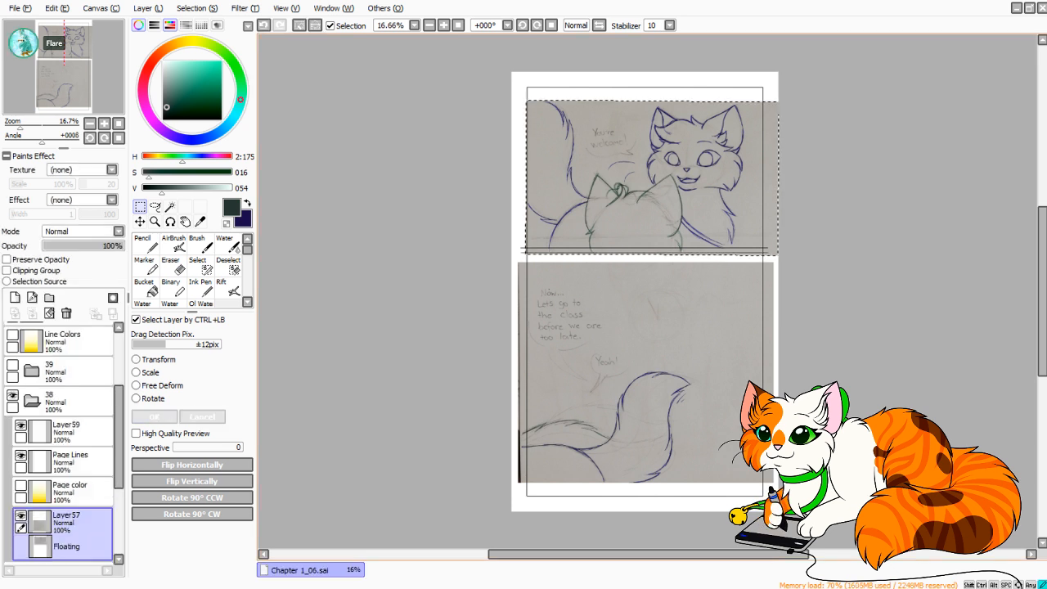
pyautogui.hotkey('ctrl', 'd')
# Lasso the tail and back of the blue cat along the left side of the upper sketch.
pyautogui.click(155, 207)
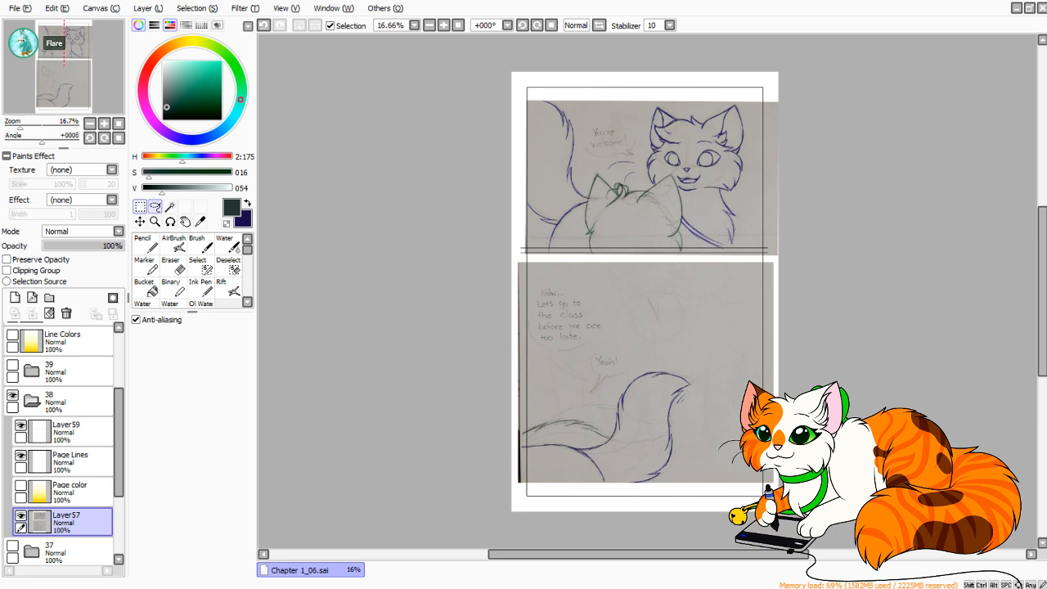
pyautogui.scroll(2, 622, 156)
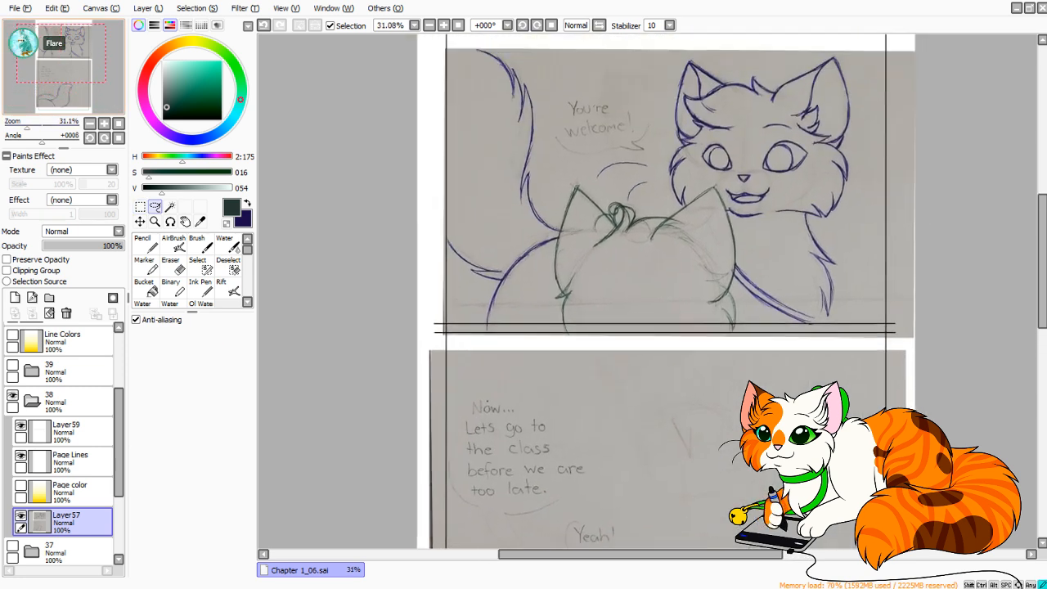
pyautogui.moveTo(622, 188); pyautogui.dragTo(563, 248)
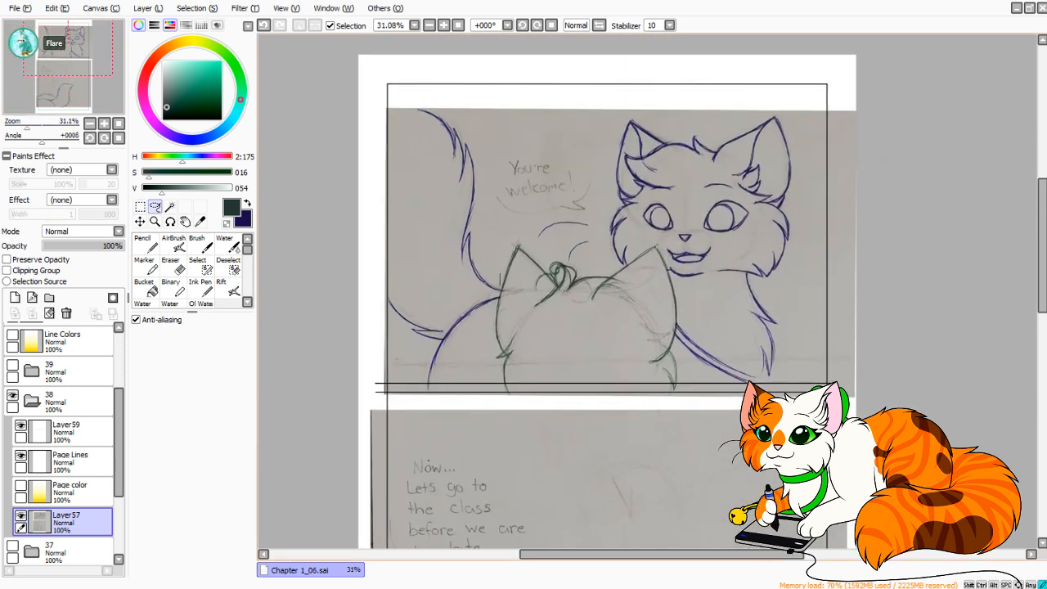
pyautogui.moveTo(494, 303)
pyautogui.mouseDown()
pyautogui.moveTo(491, 406)
pyautogui.moveTo(403, 413)
pyautogui.moveTo(335, 305)
pyautogui.moveTo(458, 61)
pyautogui.moveTo(491, 195)
pyautogui.moveTo(489, 244)
pyautogui.mouseUp()
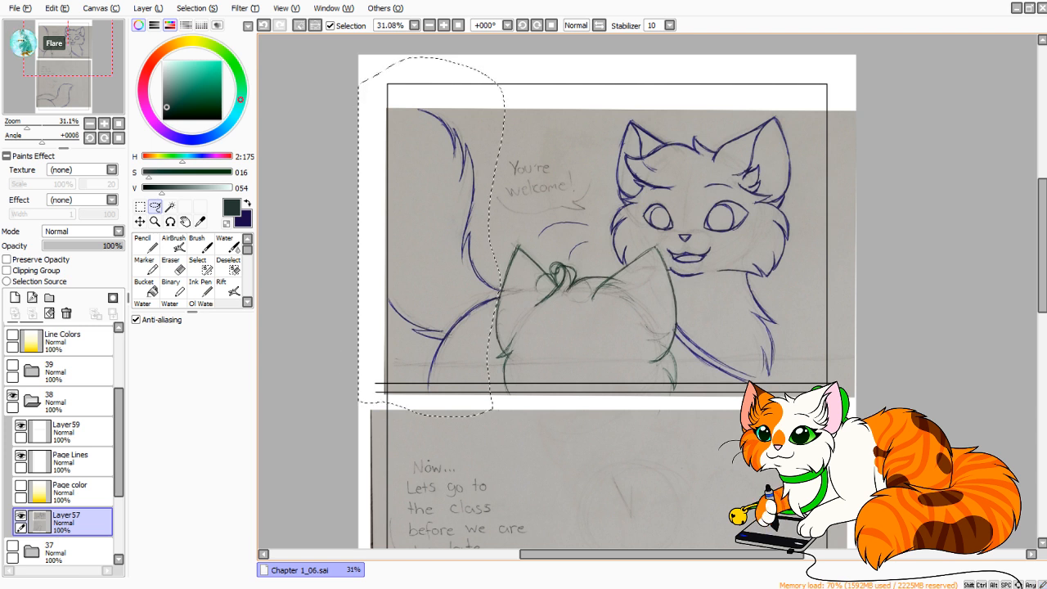
pyautogui.moveTo(507, 403)
pyautogui.mouseDown()
pyautogui.moveTo(330, 403)
pyautogui.moveTo(448, 416)
pyautogui.mouseUp()
pyautogui.hotkey('ctrl', 'z')
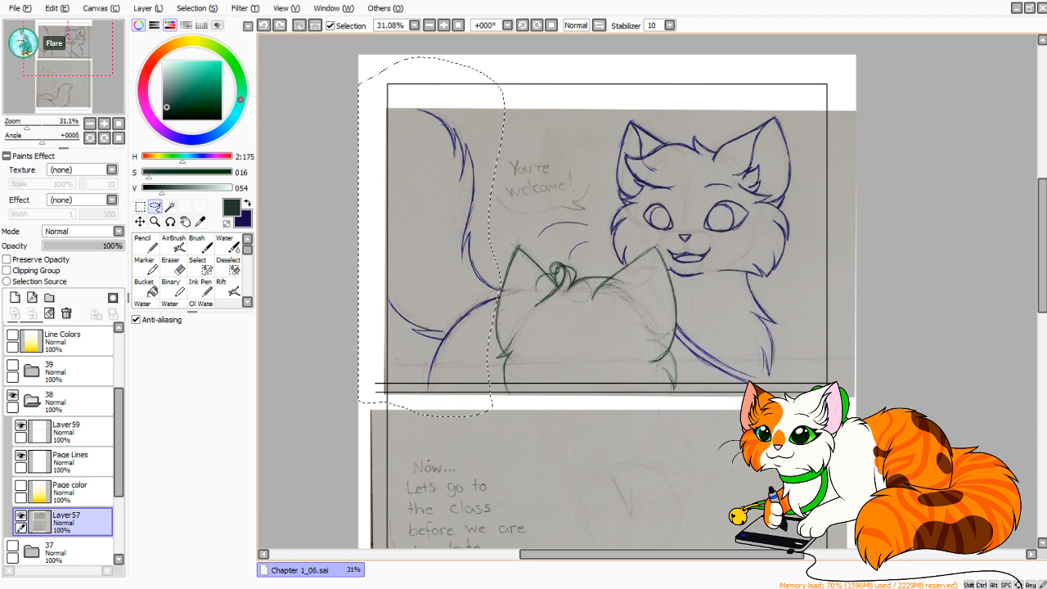
pyautogui.moveTo(388, 402)
pyautogui.mouseDown()
pyautogui.moveTo(573, 442)
pyautogui.moveTo(411, 501)
pyautogui.mouseUp()
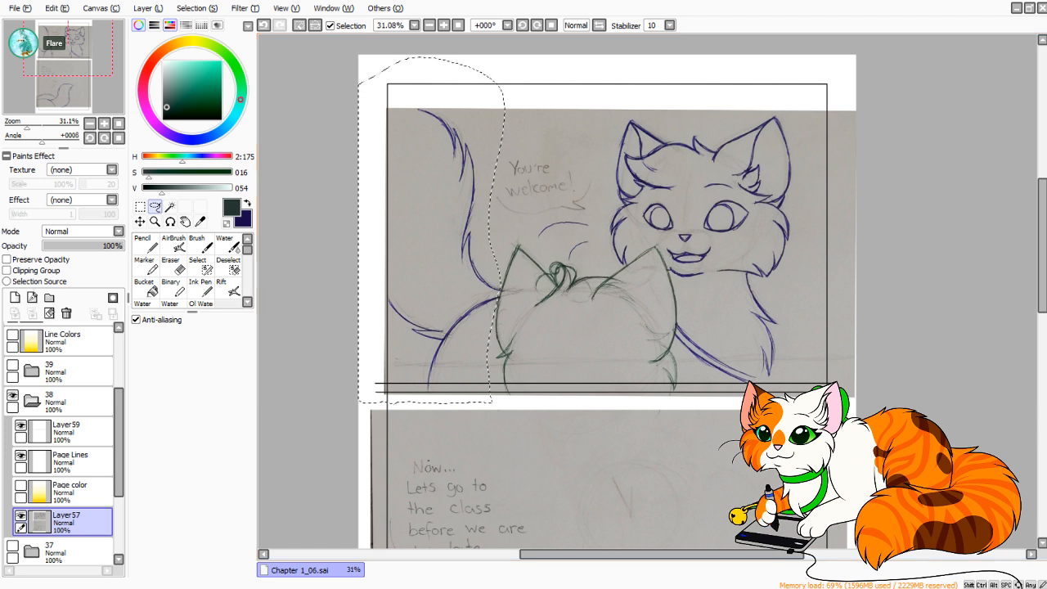
pyautogui.click(140, 207)
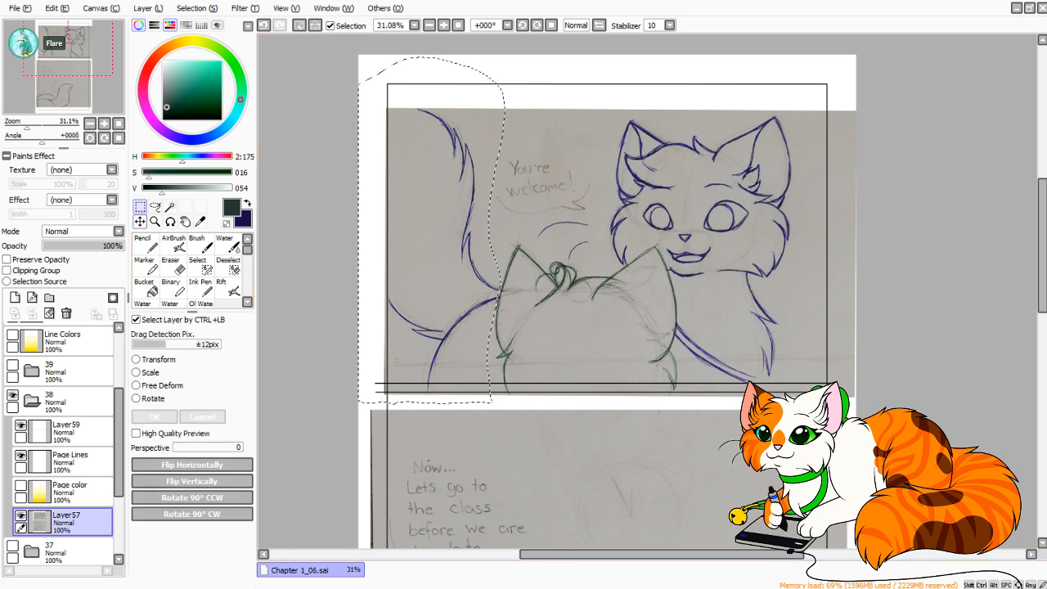
pyautogui.click(158, 360)
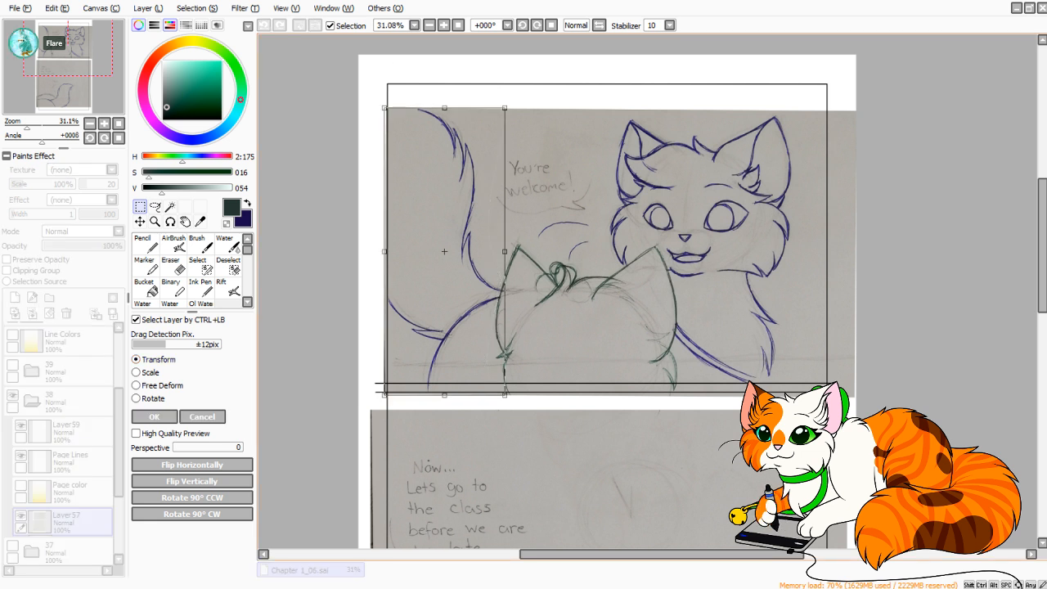
pyautogui.moveTo(446, 253); pyautogui.dragTo(439, 252)
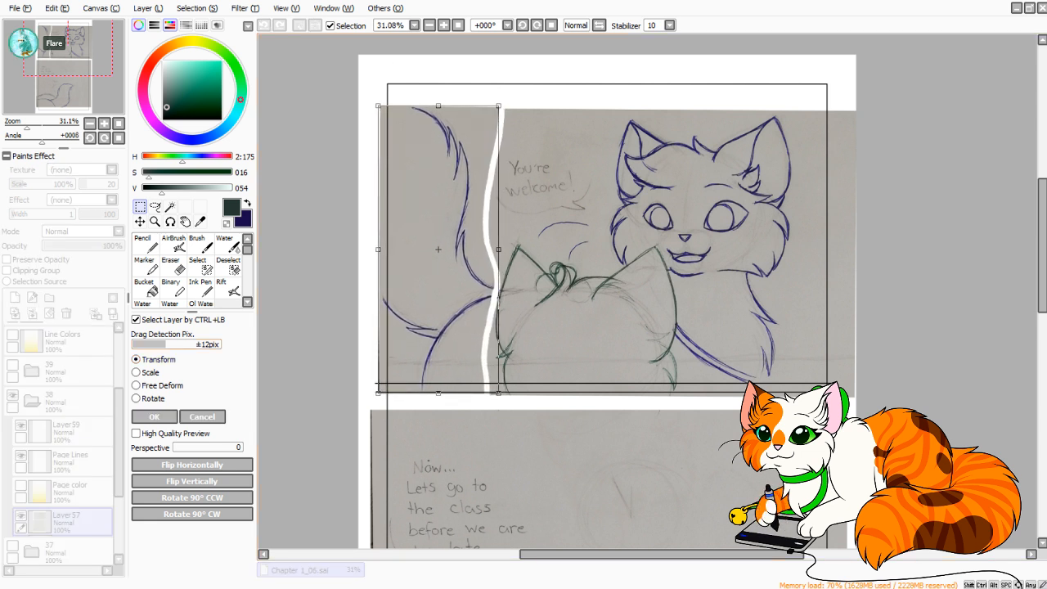
pyautogui.click(202, 417)
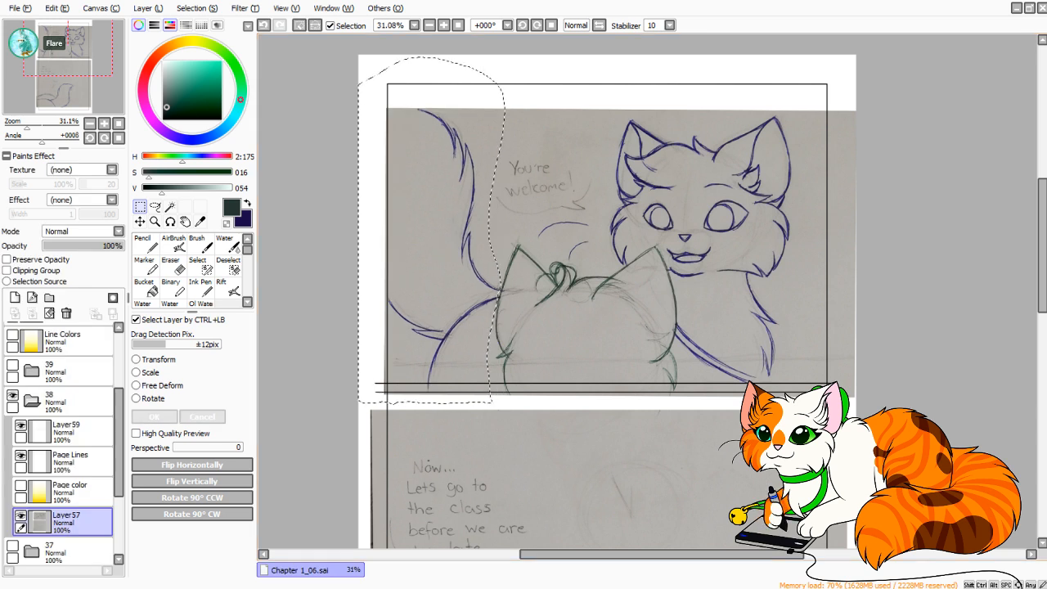
# Shift the selected tail and back slightly left with Transform, and deselect.
pyautogui.hotkey('ctrl', 't')
pyautogui.moveTo(442, 250); pyautogui.dragTo(441, 251)
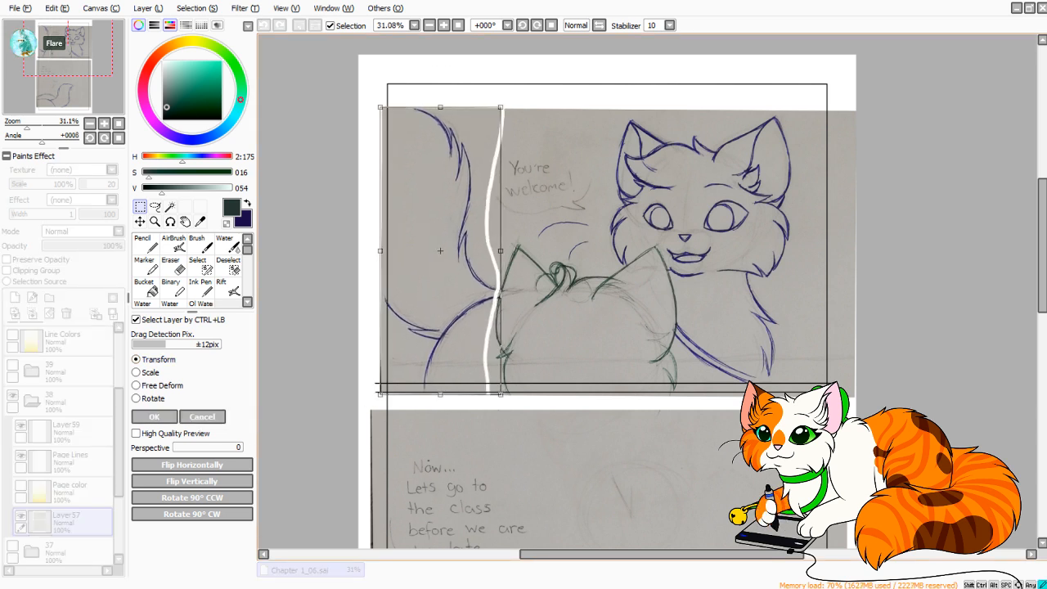
pyautogui.click(153, 416)
pyautogui.hotkey('ctrl', 'd')
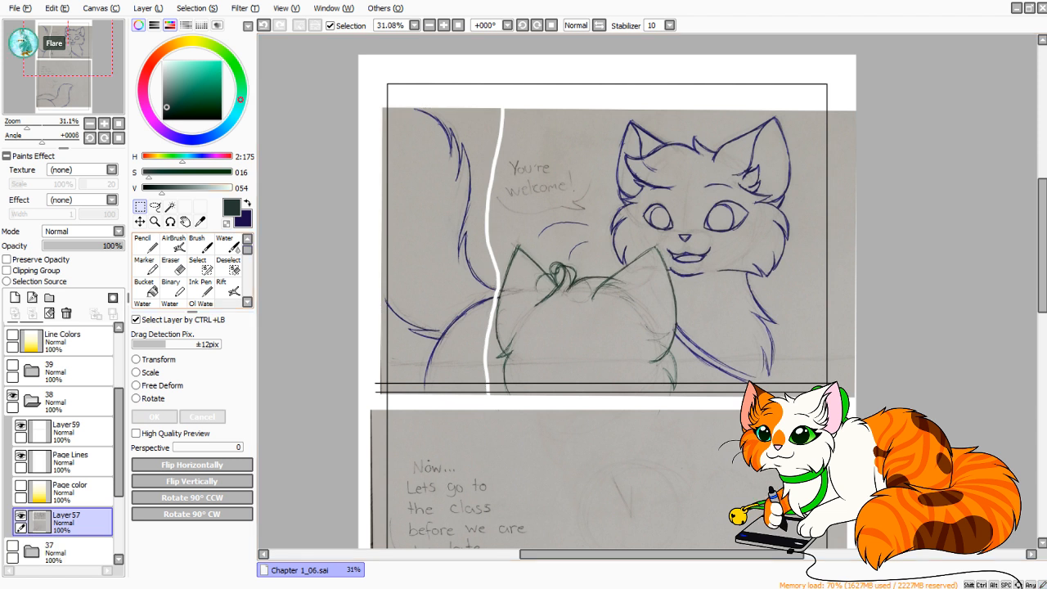
# Swap to the dark blue color and draw the cat's back line across the white gap with the size 7 Pencil.
pyautogui.press('x')
pyautogui.press('n')
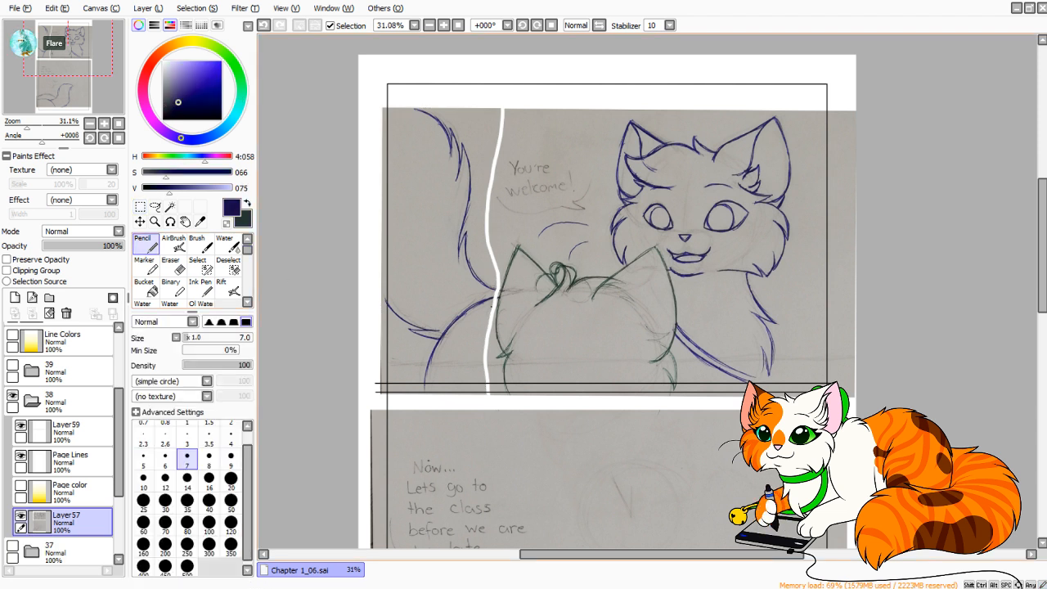
pyautogui.moveTo(475, 303)
pyautogui.mouseDown()
pyautogui.moveTo(523, 291)
pyautogui.moveTo(499, 297)
pyautogui.mouseUp()
pyautogui.hotkey('ctrl', 'z')
pyautogui.hotkey('ctrl', 'z')
pyautogui.moveTo(488, 299); pyautogui.dragTo(503, 296)
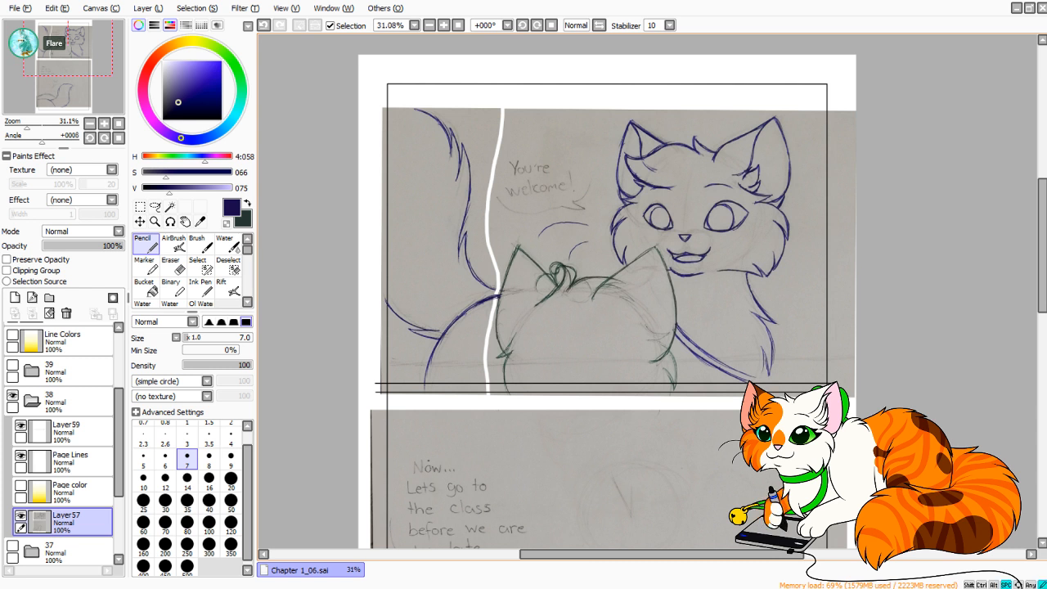
# Lasso the blue cat's head and chest, leaving out the speech bubble and the green cat's head.
pyautogui.moveTo(652, 265); pyautogui.dragTo(628, 270)
pyautogui.click(154, 207)
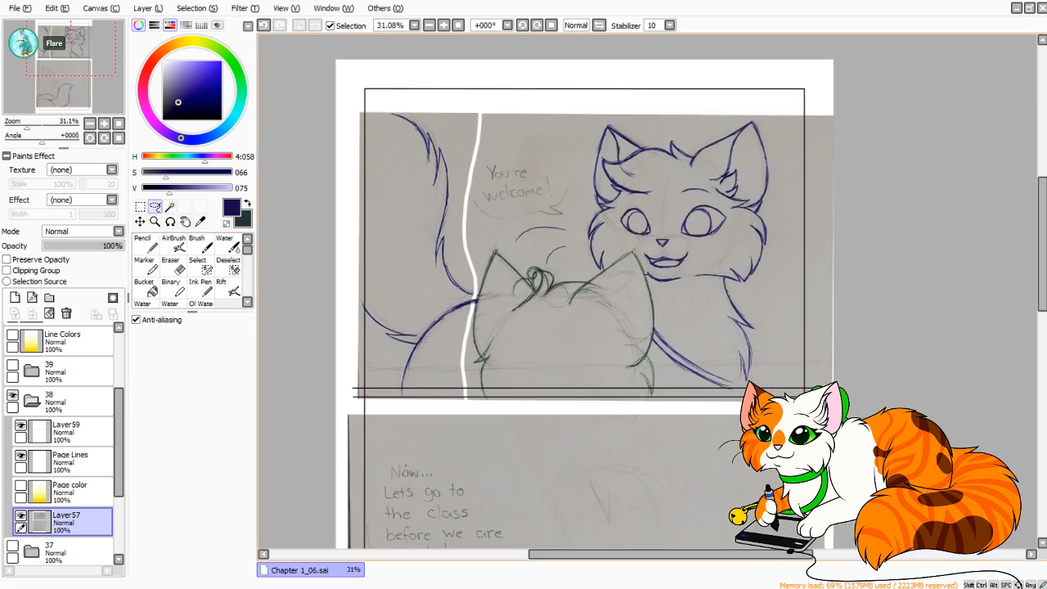
pyautogui.moveTo(505, 235)
pyautogui.mouseDown()
pyautogui.moveTo(557, 270)
pyautogui.moveTo(578, 271)
pyautogui.moveTo(620, 244)
pyautogui.mouseUp()
pyautogui.moveTo(646, 278); pyautogui.dragTo(661, 308)
pyautogui.moveTo(658, 360)
pyautogui.mouseDown()
pyautogui.moveTo(741, 438)
pyautogui.moveTo(873, 198)
pyautogui.moveTo(774, 69)
pyautogui.moveTo(543, 144)
pyautogui.moveTo(579, 204)
pyautogui.moveTo(512, 229)
pyautogui.mouseUp()
pyautogui.moveTo(664, 407)
pyautogui.mouseDown()
pyautogui.moveTo(743, 405)
pyautogui.moveTo(630, 513)
pyautogui.moveTo(655, 415)
pyautogui.mouseUp()
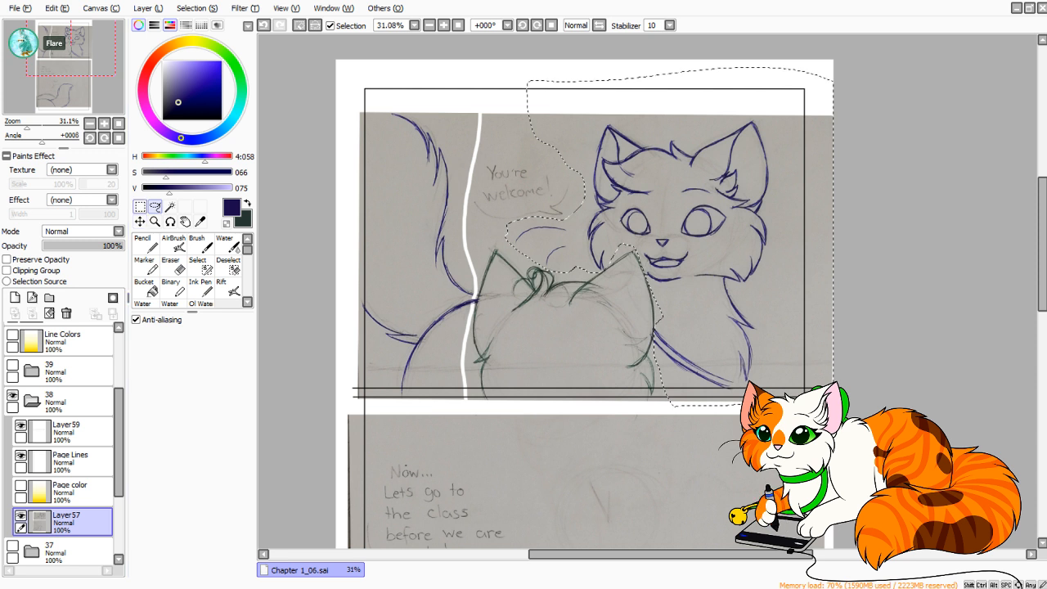
# Scale the selected blue cat's head and chest down slightly with Transform, adjust their placement, and deselect.
pyautogui.hotkey('ctrl', 't')
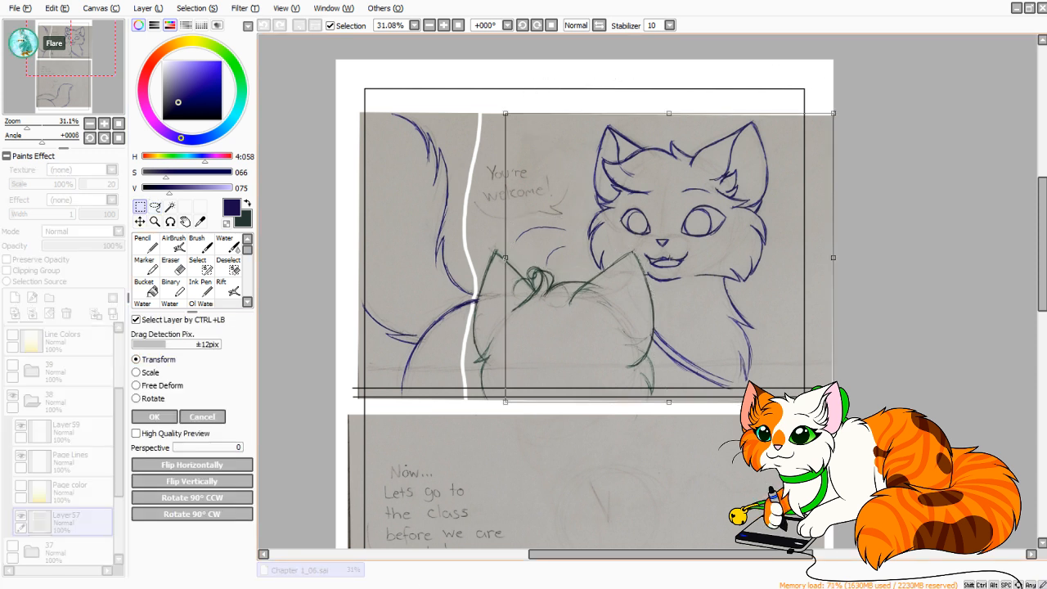
pyautogui.moveTo(834, 113); pyautogui.dragTo(826, 121)
pyautogui.moveTo(696, 246); pyautogui.dragTo(698, 245)
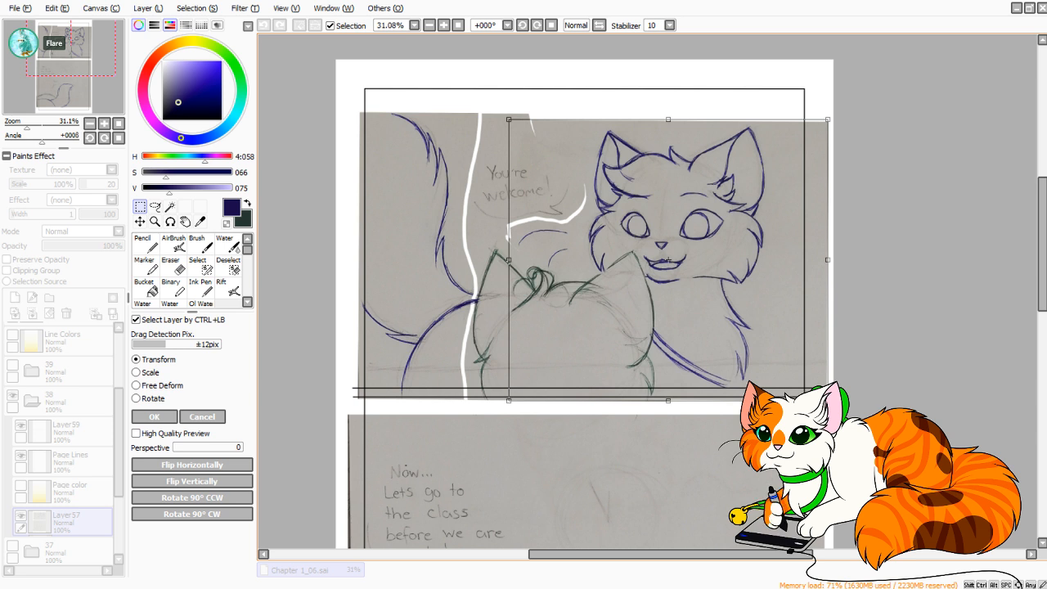
pyautogui.moveTo(658, 322); pyautogui.dragTo(658, 322)
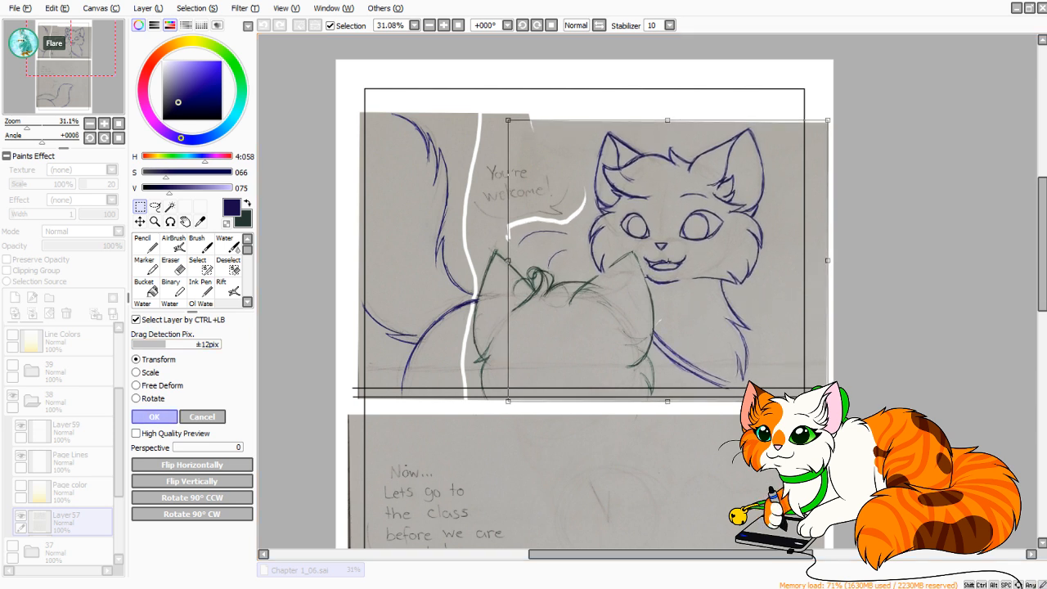
pyautogui.click(154, 417)
pyautogui.hotkey('ctrl', 'd')
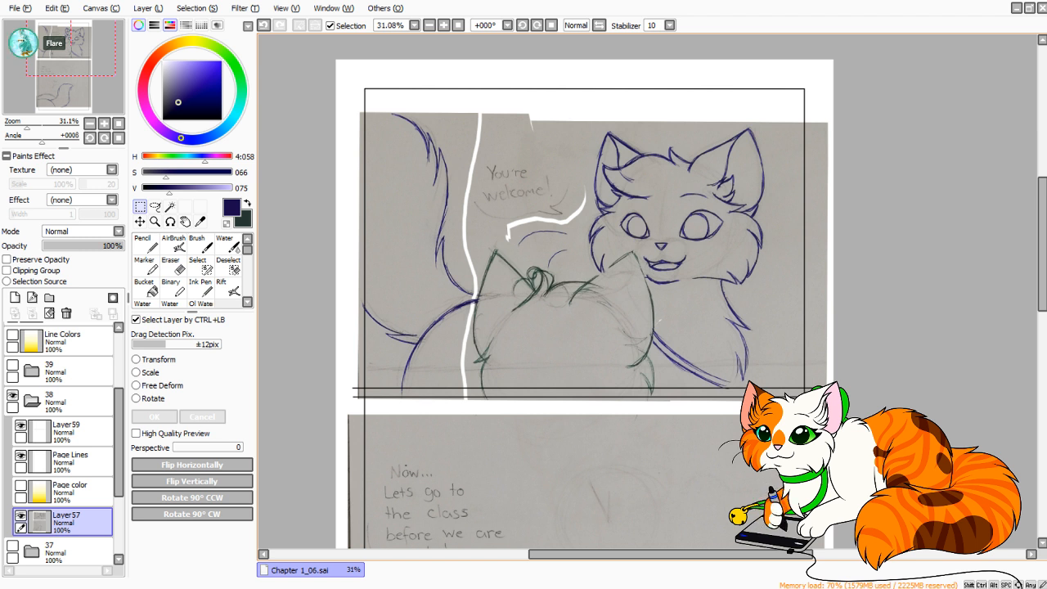
# Extend the blue cat's upper tail line past the panel's left border with the size 7 Pencil.
pyautogui.click(146, 244)
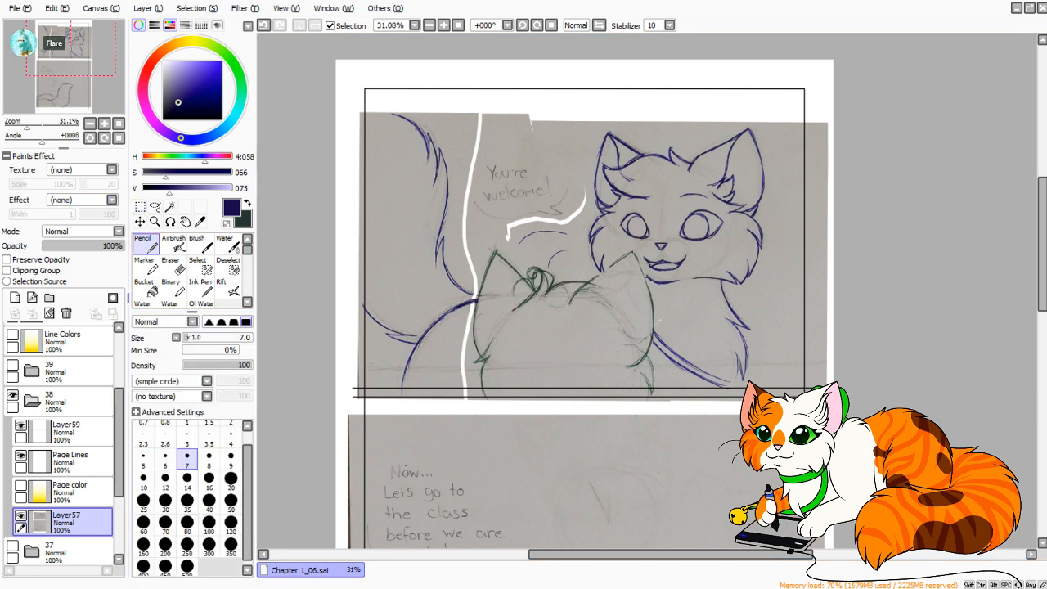
pyautogui.scroll(3, 660, 320)
pyautogui.moveTo(523, 246); pyautogui.dragTo(880, 493)
pyautogui.moveTo(482, 216)
pyautogui.mouseDown()
pyautogui.moveTo(597, 251)
pyautogui.moveTo(562, 233)
pyautogui.mouseUp()
pyautogui.hotkey('ctrl', 'z')
pyautogui.hotkey('ctrl', 'z')
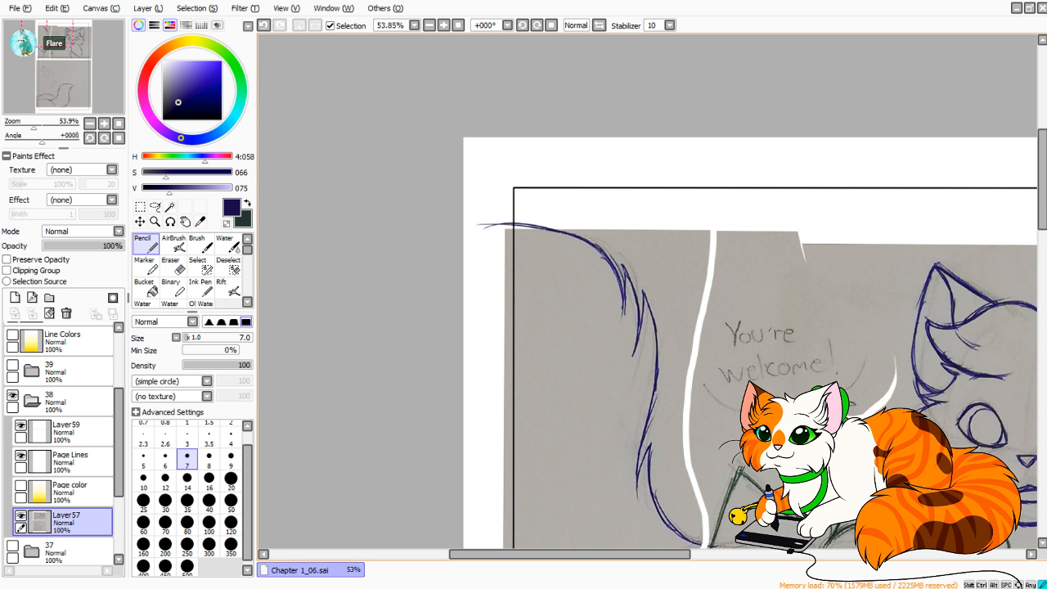
pyautogui.moveTo(476, 225); pyautogui.dragTo(602, 246)
pyautogui.moveTo(529, 225); pyautogui.dragTo(595, 243)
pyautogui.hotkey('ctrl', 'z')
pyautogui.hotkey('ctrl', 'z')
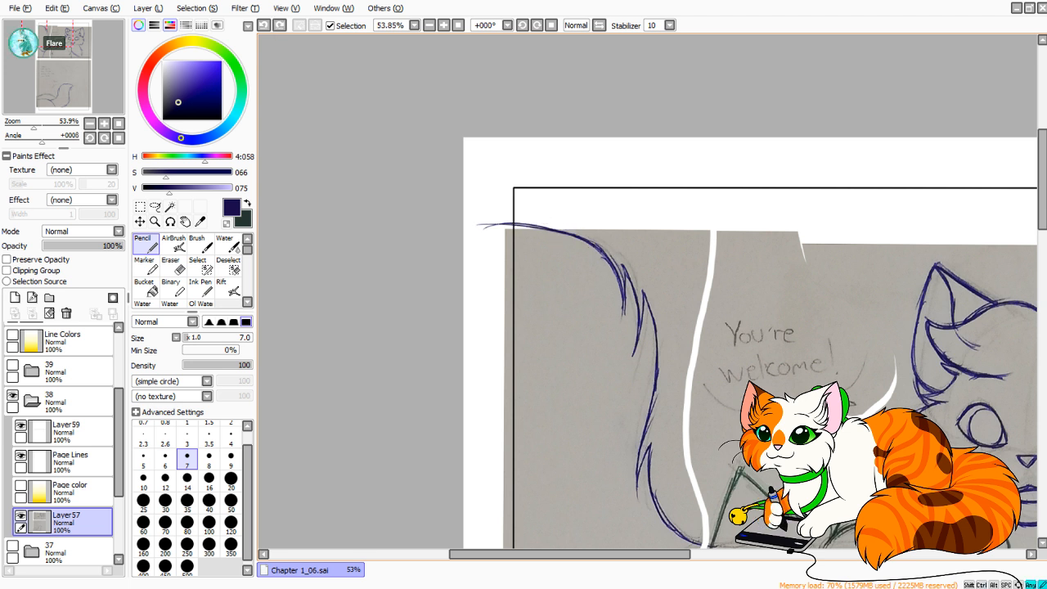
pyautogui.moveTo(501, 223)
pyautogui.mouseDown()
pyautogui.moveTo(591, 243)
pyautogui.moveTo(542, 227)
pyautogui.moveTo(464, 230)
pyautogui.mouseUp()
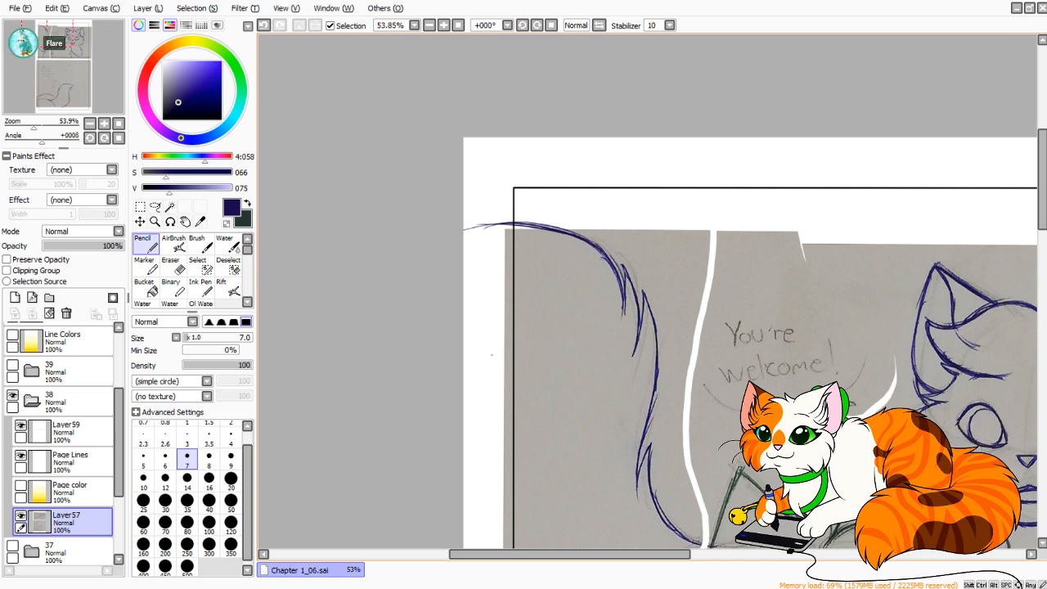
# Extend the lower tail curve of the blue cat upward past the left panel border with the Pencil.
pyautogui.moveTo(543, 379); pyautogui.dragTo(414, 196)
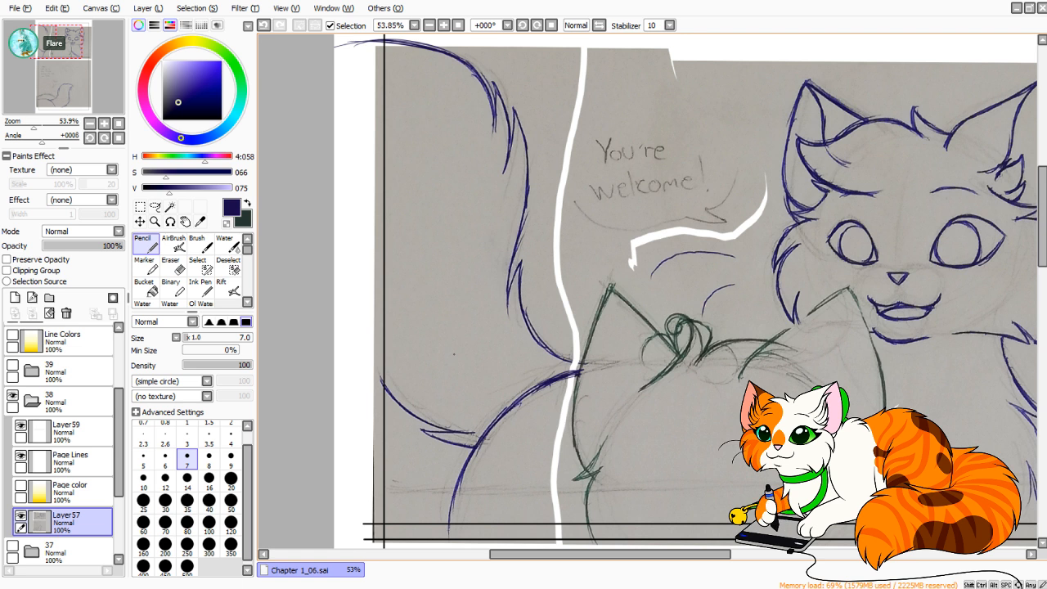
pyautogui.moveTo(449, 431)
pyautogui.mouseDown()
pyautogui.moveTo(383, 392)
pyautogui.moveTo(360, 313)
pyautogui.mouseUp()
pyautogui.hotkey('ctrl', 'z')
pyautogui.hotkey('ctrl', 'z')
pyautogui.moveTo(438, 428); pyautogui.dragTo(360, 297)
pyautogui.moveTo(399, 407); pyautogui.dragTo(375, 376)
pyautogui.hotkey('ctrl', 'z')
pyautogui.moveTo(437, 431)
pyautogui.mouseDown()
pyautogui.moveTo(372, 378)
pyautogui.moveTo(404, 407)
pyautogui.mouseUp()
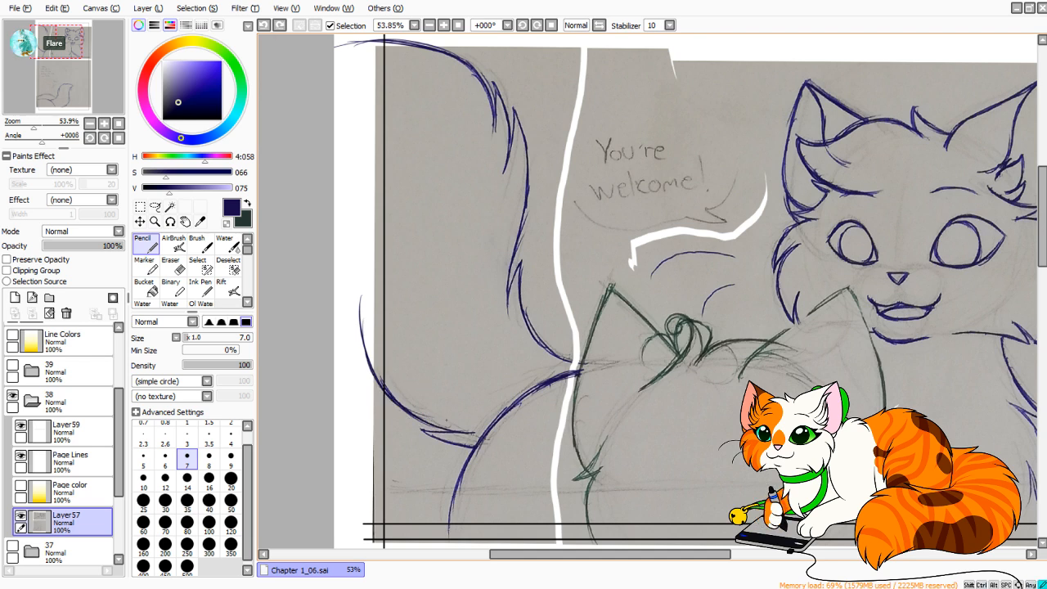
pyautogui.moveTo(606, 425); pyautogui.dragTo(475, 244)
pyautogui.moveTo(524, 270); pyautogui.dragTo(479, 428)
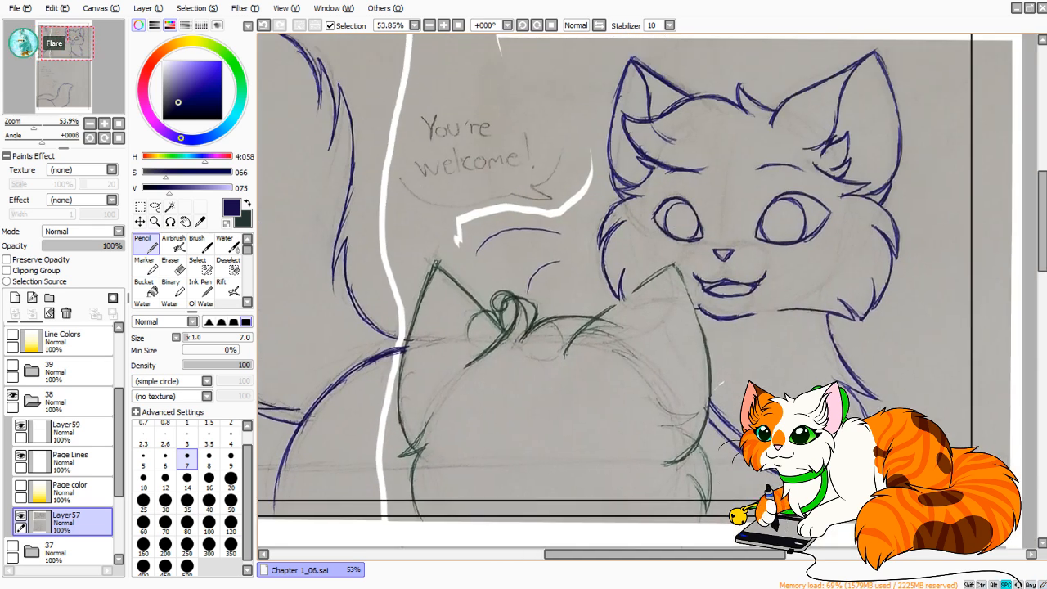
pyautogui.moveTo(524, 270); pyautogui.dragTo(372, 188)
pyautogui.moveTo(697, 407); pyautogui.dragTo(709, 374)
pyautogui.hotkey('ctrl', 'z')
pyautogui.moveTo(661, 397)
pyautogui.mouseDown()
pyautogui.moveTo(698, 410)
pyautogui.moveTo(656, 394)
pyautogui.moveTo(702, 420)
pyautogui.moveTo(672, 412)
pyautogui.moveTo(699, 419)
pyautogui.moveTo(685, 434)
pyautogui.moveTo(695, 420)
pyautogui.moveTo(814, 474)
pyautogui.mouseUp()
pyautogui.hotkey('ctrl', 'z')
pyautogui.hotkey('ctrl', 'z')
pyautogui.press('space')
# Swap to the dark green color and redraw the missing outline of the green cat's right ear.
pyautogui.press('x')
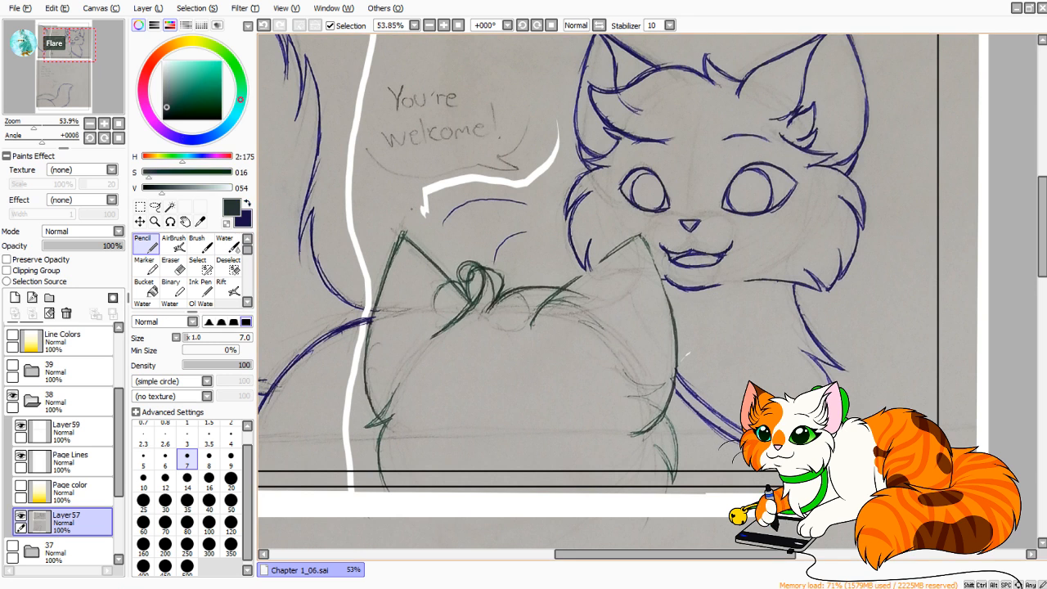
pyautogui.moveTo(618, 253); pyautogui.dragTo(579, 276)
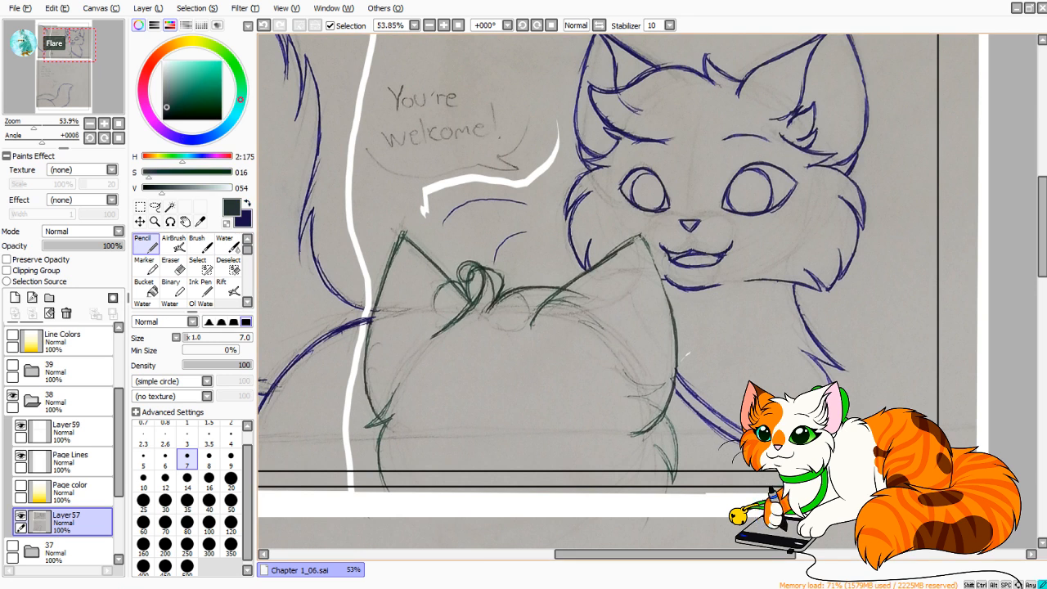
pyautogui.moveTo(645, 236); pyautogui.dragTo(667, 297)
pyautogui.moveTo(687, 353); pyautogui.dragTo(782, 370)
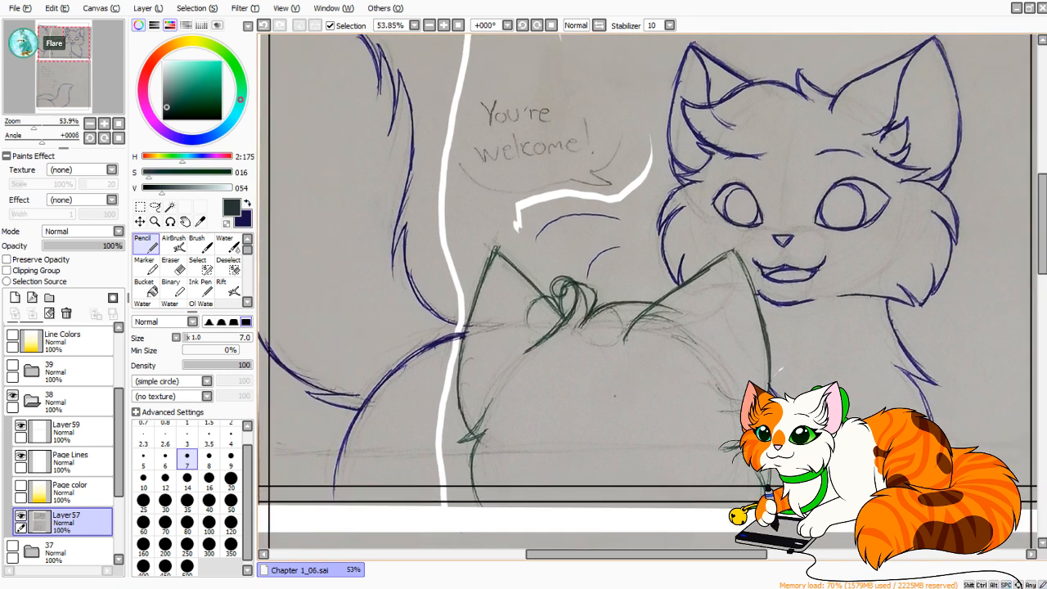
# Lasso the blue cat's larger eye and enlarge it slightly with Free Deform, checking it in the mirrored view.
pyautogui.press('h')
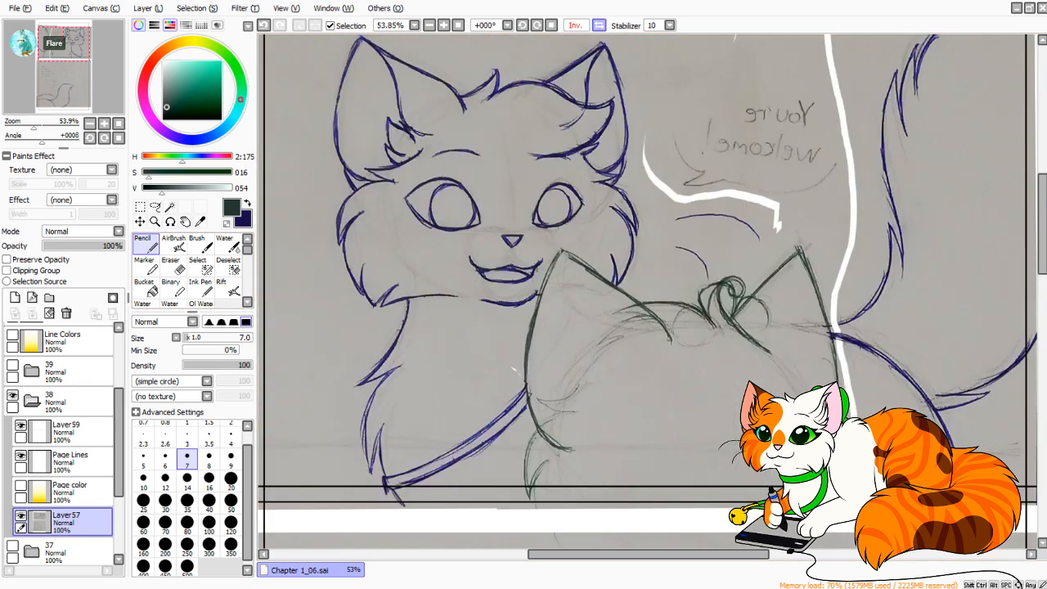
pyautogui.click(600, 25)
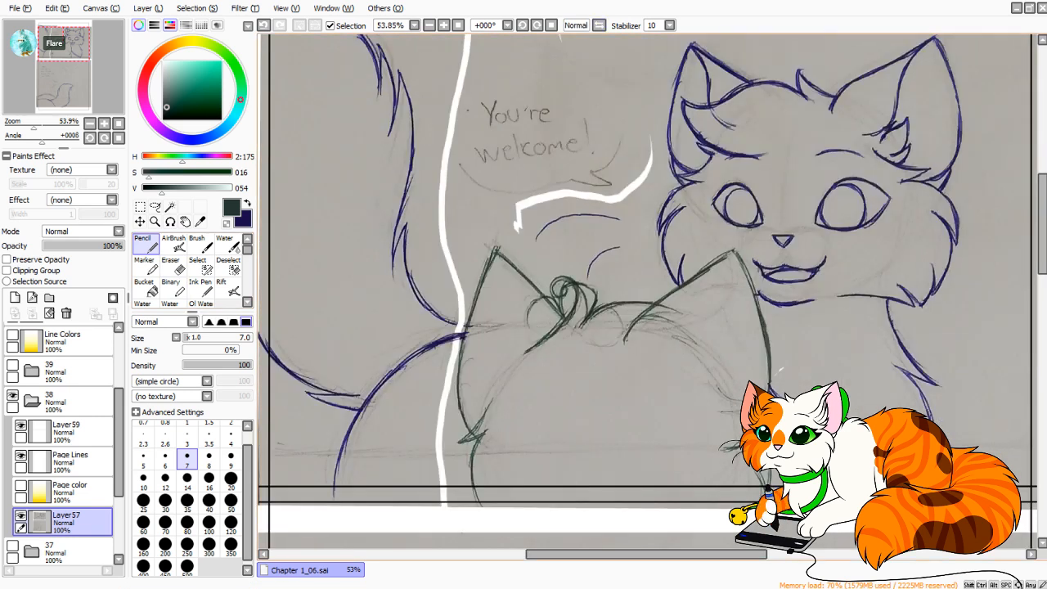
pyautogui.click(156, 207)
pyautogui.moveTo(806, 214)
pyautogui.mouseDown()
pyautogui.moveTo(686, 269)
pyautogui.moveTo(779, 281)
pyautogui.moveTo(767, 238)
pyautogui.moveTo(719, 224)
pyautogui.moveTo(683, 260)
pyautogui.mouseUp()
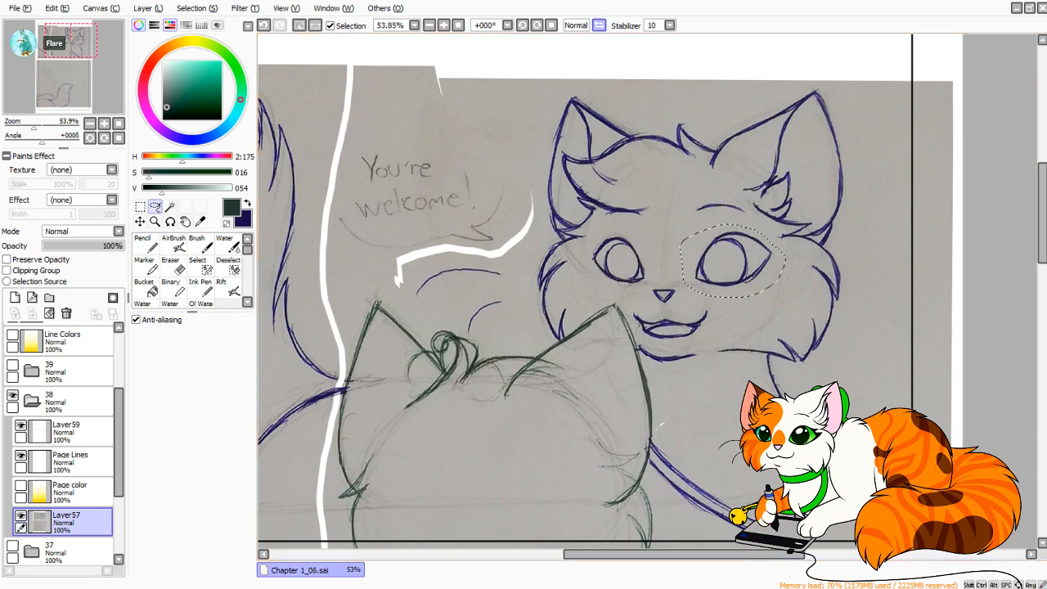
pyautogui.press('h')
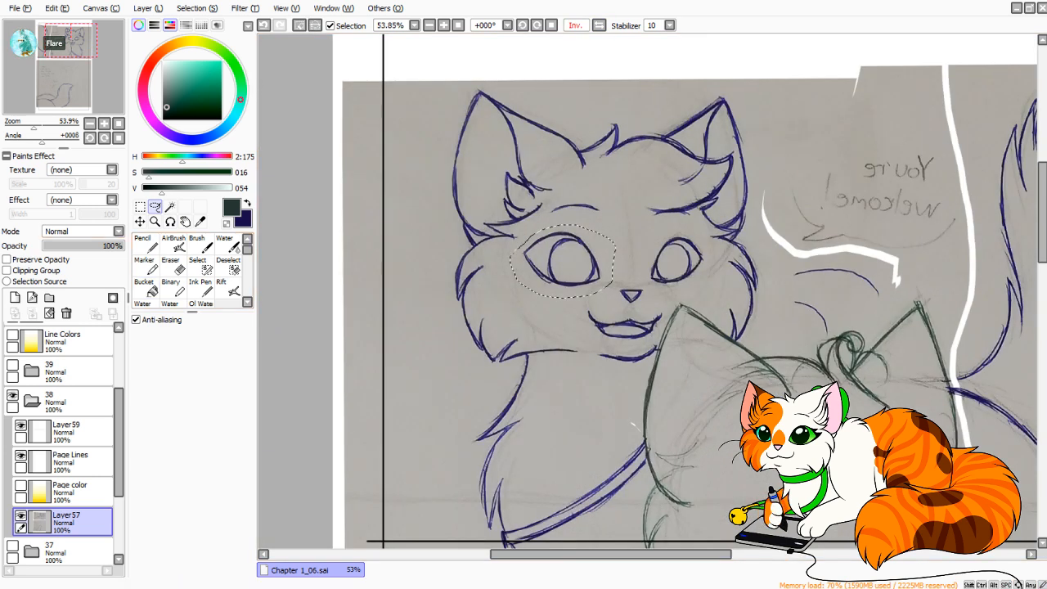
pyautogui.hotkey('ctrl', 't')
pyautogui.moveTo(510, 261); pyautogui.dragTo(560, 263)
pyautogui.click(599, 25)
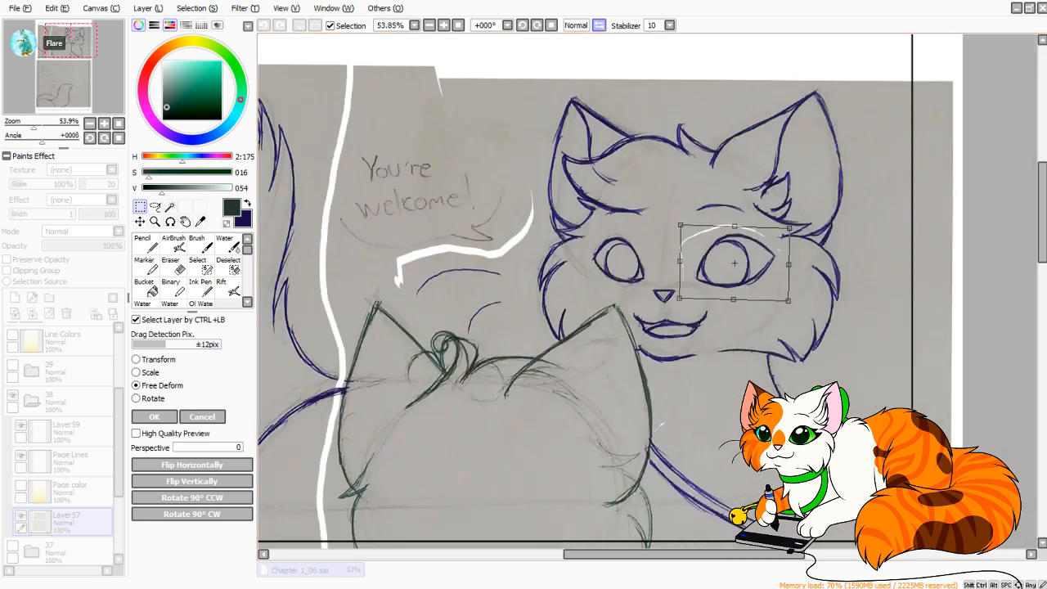
pyautogui.press('Return')
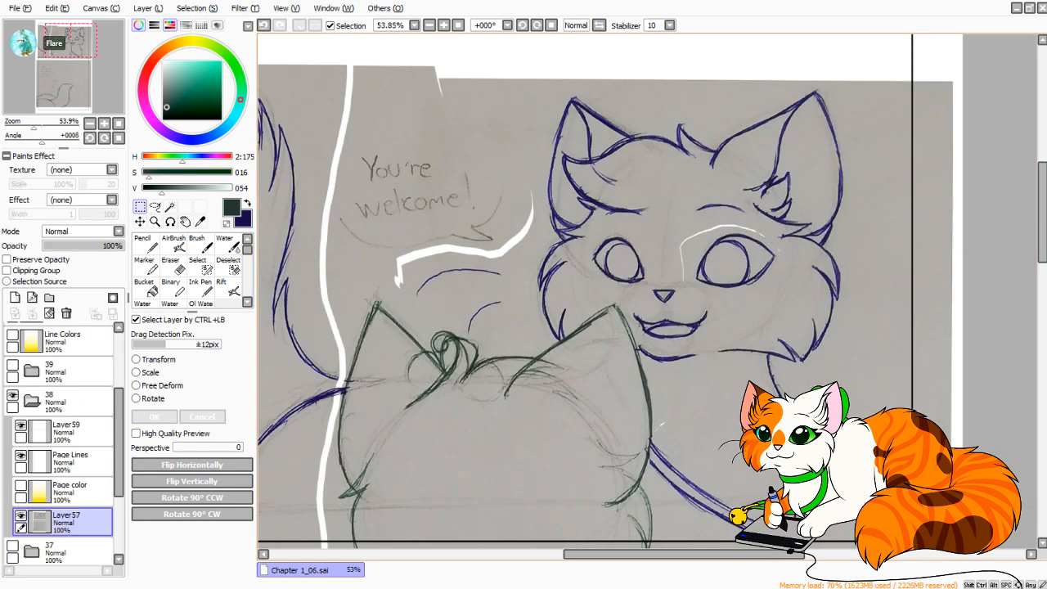
# Select the blue cat's smaller eye with a rectangle and adjust its shape slightly with Free Deform.
pyautogui.moveTo(589, 235); pyautogui.dragTo(648, 290)
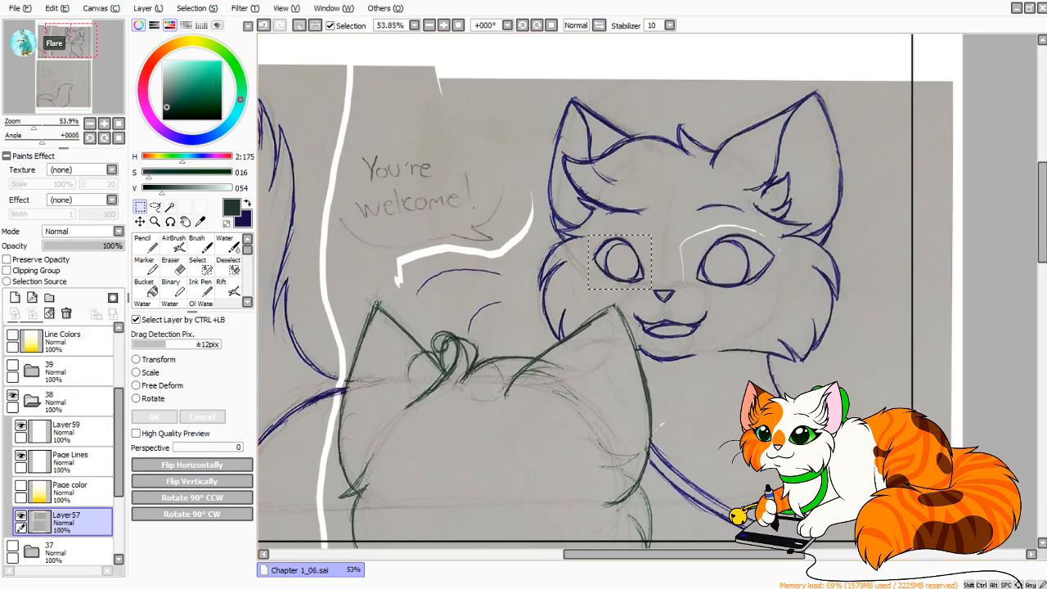
pyautogui.hotkey('ctrl', 't')
pyautogui.click(599, 26)
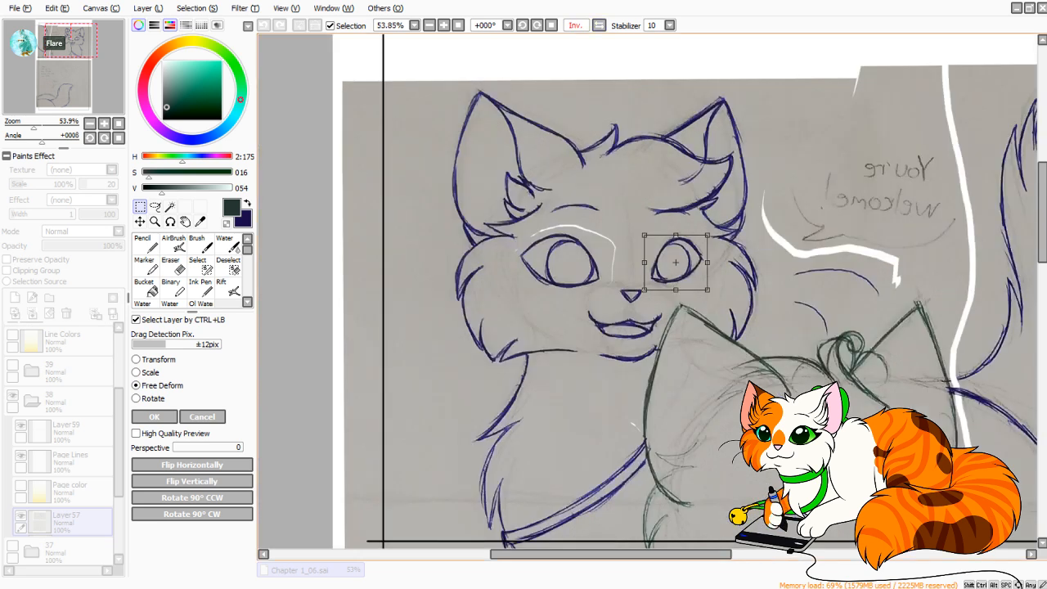
pyautogui.moveTo(676, 235)
pyautogui.mouseDown()
pyautogui.moveTo(707, 262)
pyautogui.moveTo(674, 235)
pyautogui.mouseUp()
pyautogui.click(599, 25)
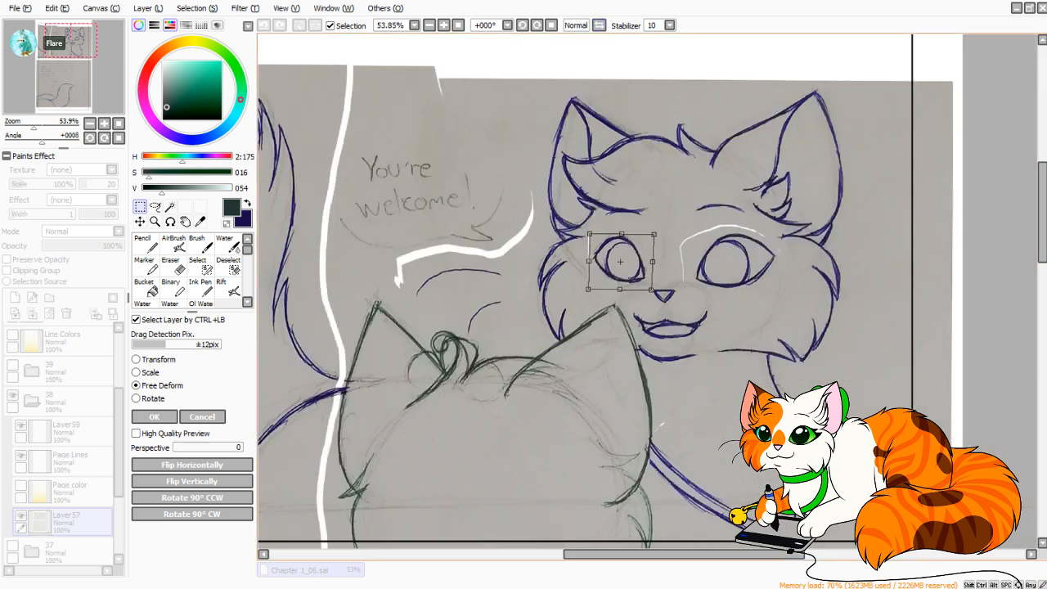
pyautogui.press('Return')
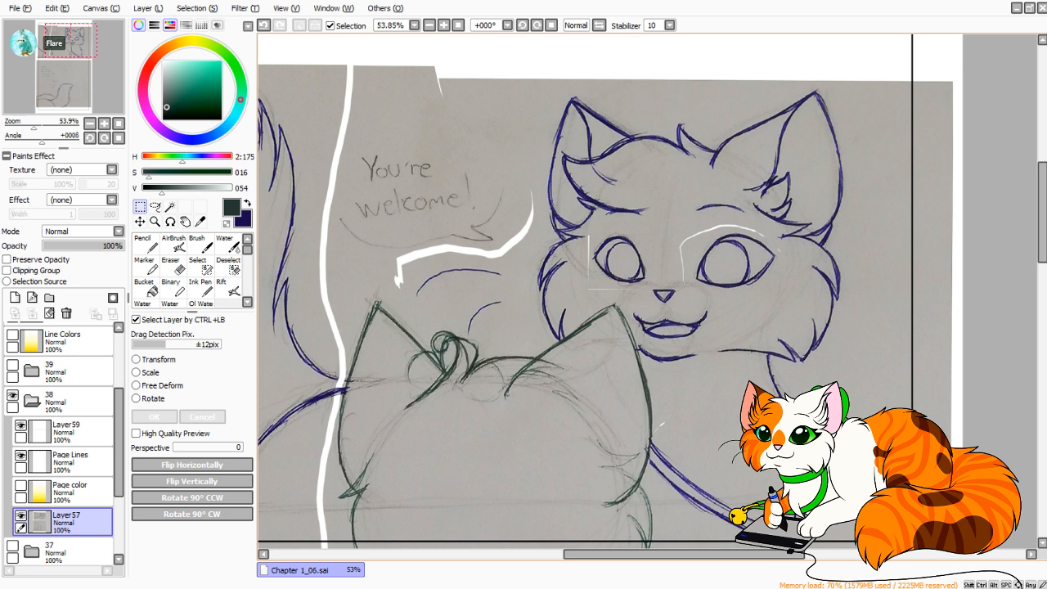
# Lasso the green cat's head with its ears and hair tuft, down past the panel's lower border.
pyautogui.moveTo(606, 327); pyautogui.dragTo(573, 248)
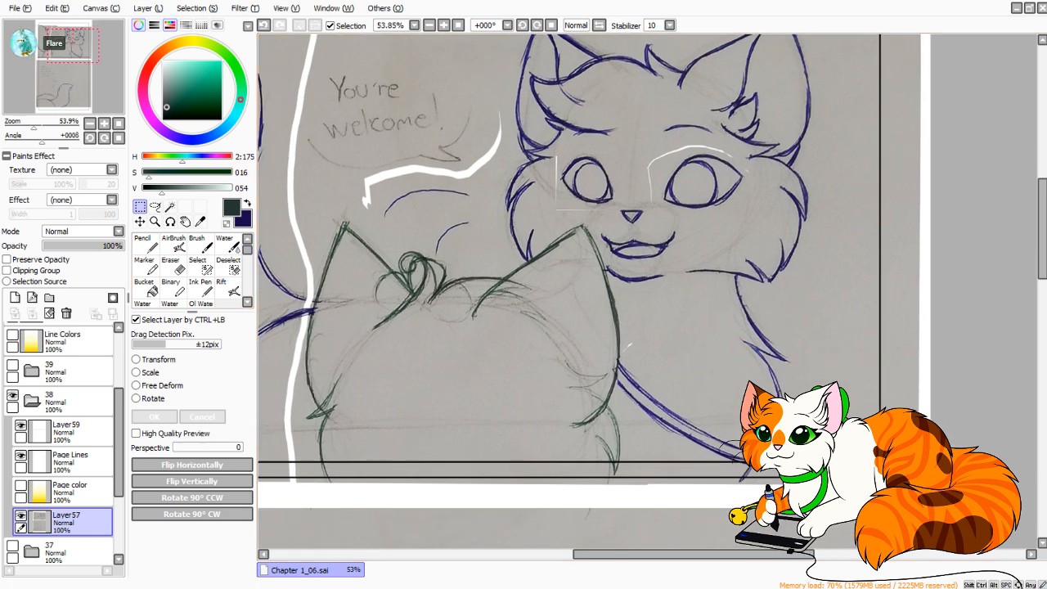
pyautogui.click(155, 207)
pyautogui.moveTo(491, 286); pyautogui.dragTo(569, 265)
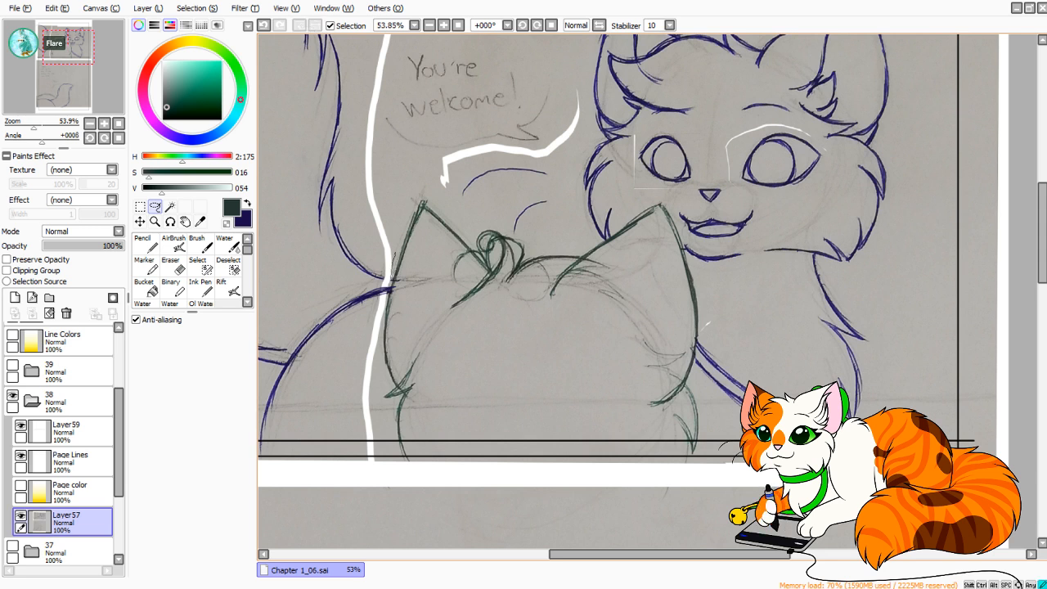
pyautogui.moveTo(389, 283)
pyautogui.mouseDown()
pyautogui.moveTo(370, 425)
pyautogui.moveTo(375, 466)
pyautogui.moveTo(417, 485)
pyautogui.moveTo(732, 467)
pyautogui.moveTo(705, 470)
pyautogui.moveTo(686, 257)
pyautogui.moveTo(662, 197)
pyautogui.moveTo(637, 193)
pyautogui.moveTo(531, 243)
pyautogui.moveTo(422, 186)
pyautogui.moveTo(394, 190)
pyautogui.mouseUp()
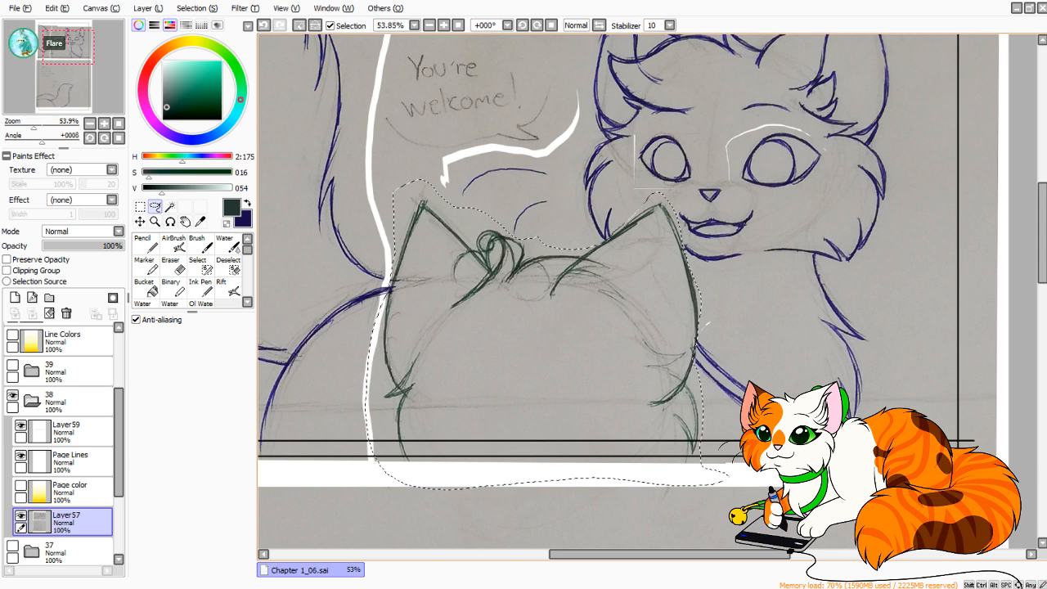
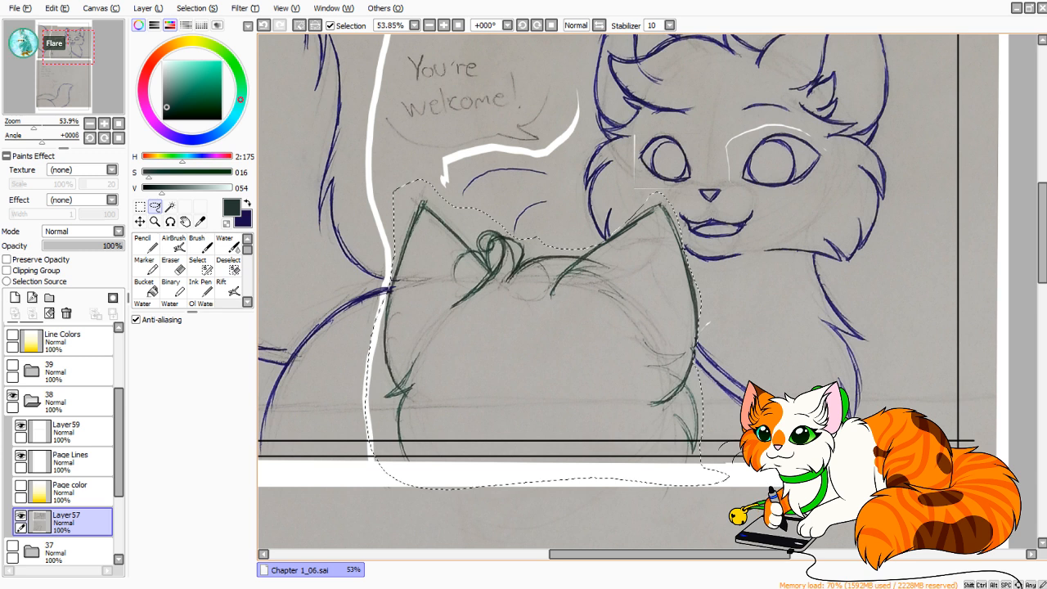
pyautogui.hotkey('ctrl', 't')
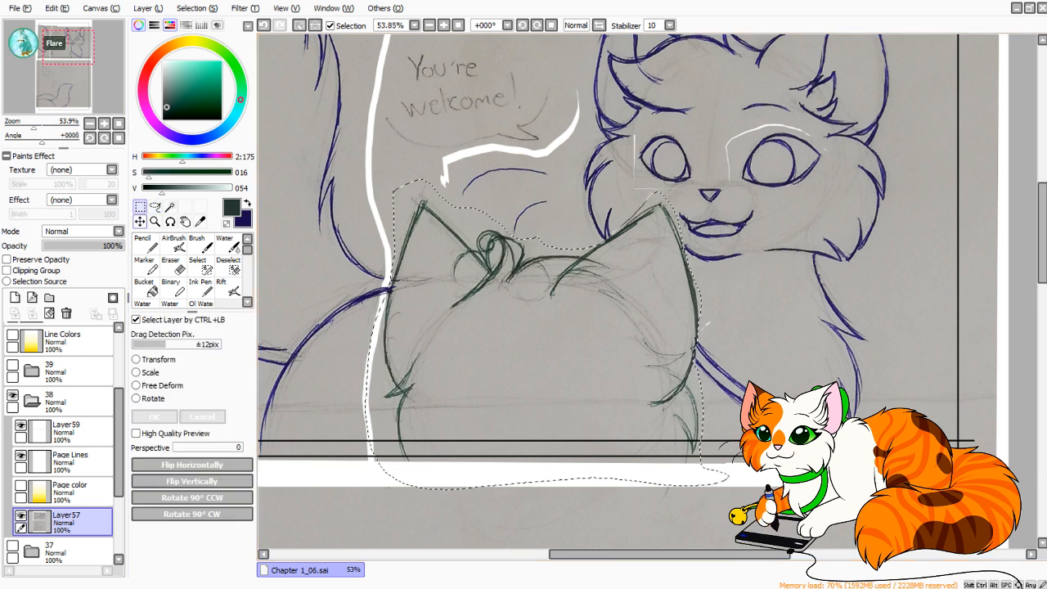
pyautogui.moveTo(536, 335); pyautogui.dragTo(536, 337)
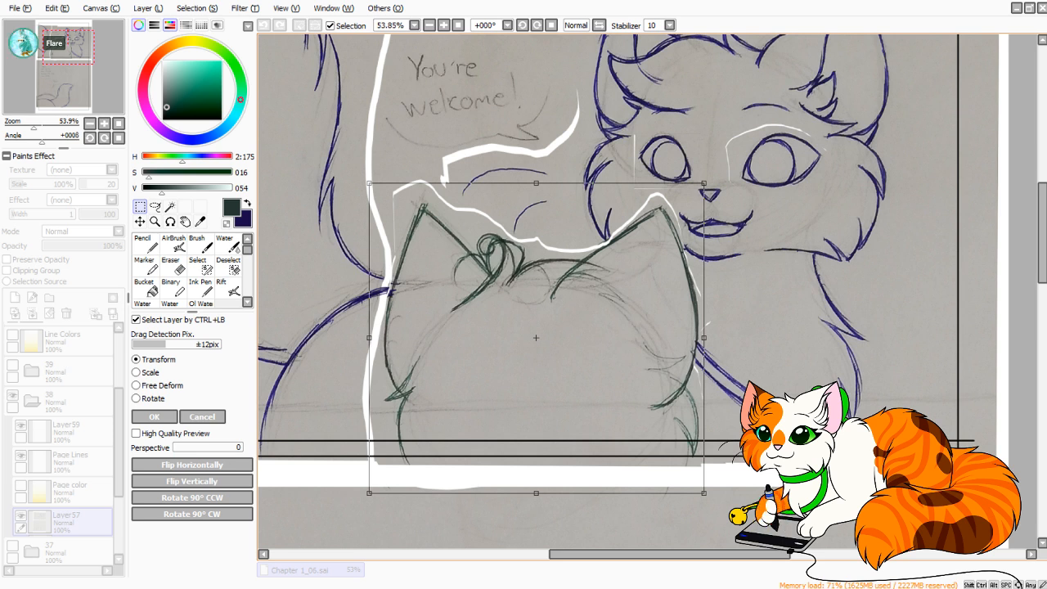
pyautogui.moveTo(536, 338)
pyautogui.mouseDown()
pyautogui.moveTo(537, 322)
pyautogui.moveTo(549, 358)
pyautogui.mouseUp()
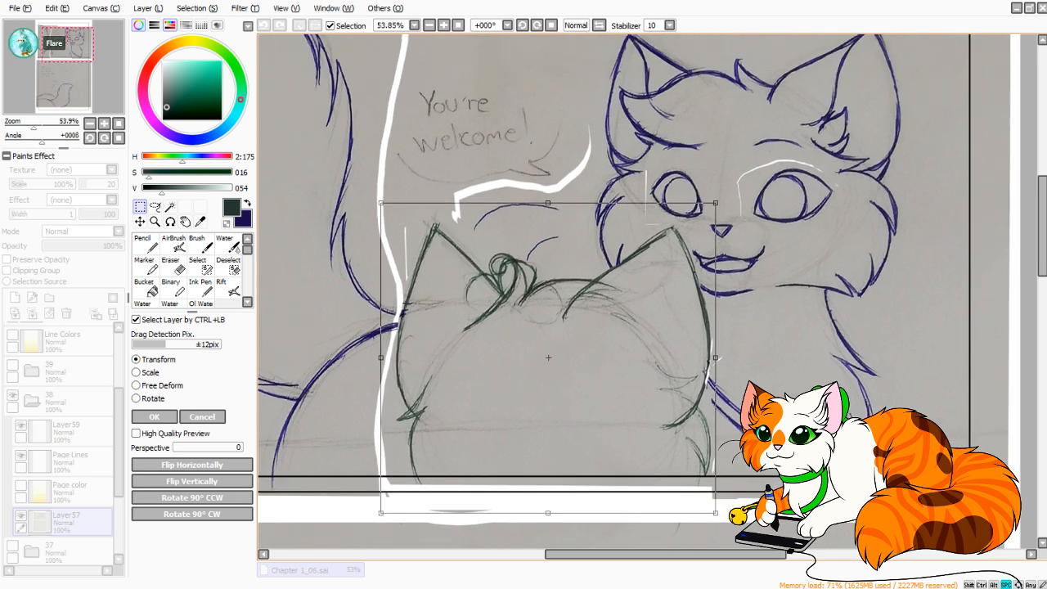
pyautogui.moveTo(730, 193); pyautogui.dragTo(732, 194)
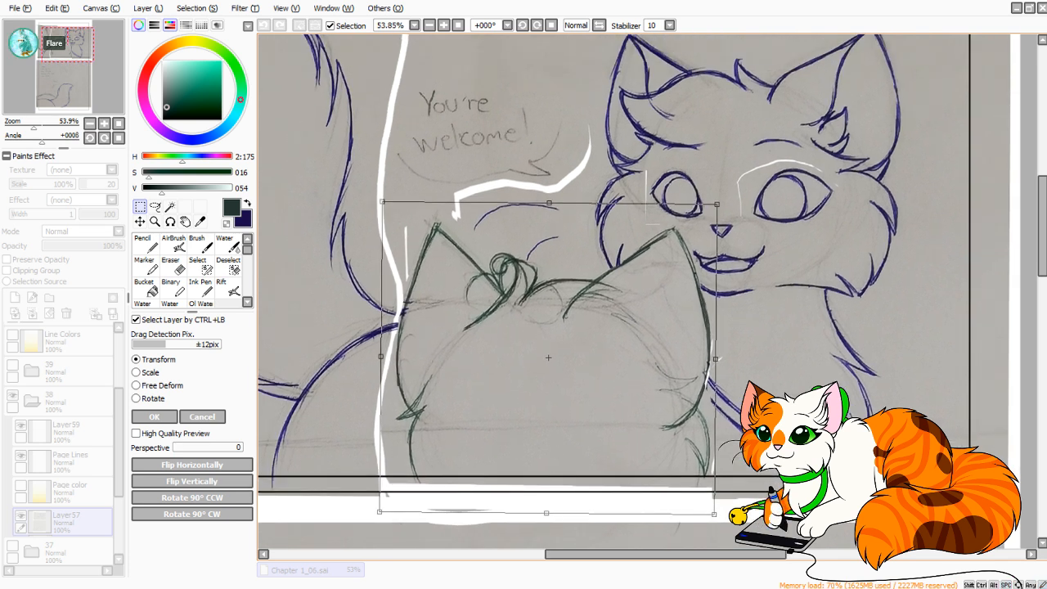
pyautogui.moveTo(548, 358); pyautogui.dragTo(548, 355)
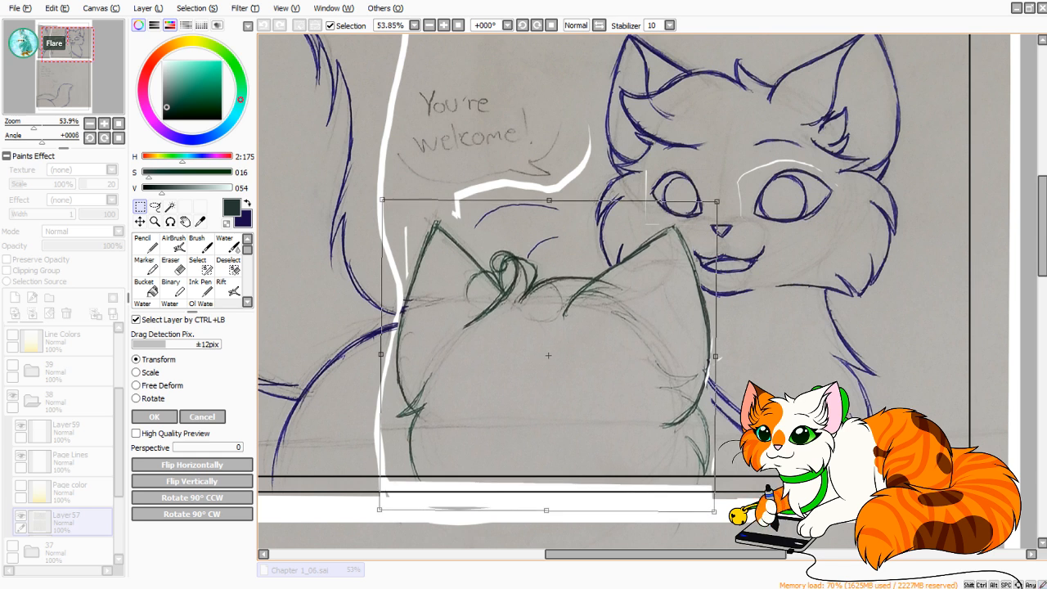
pyautogui.moveTo(548, 356); pyautogui.dragTo(536, 353)
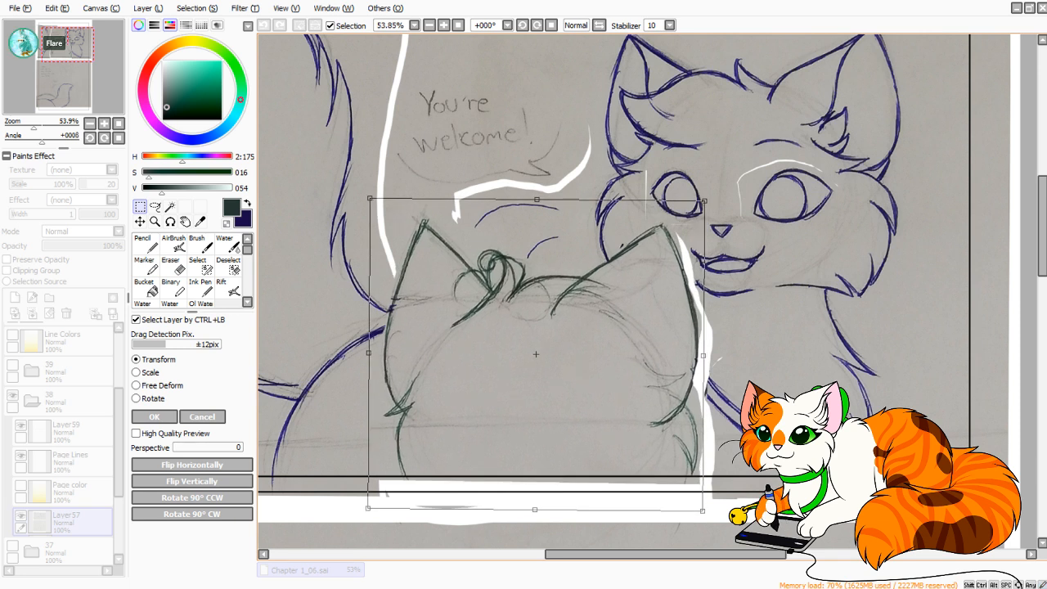
pyautogui.click(202, 417)
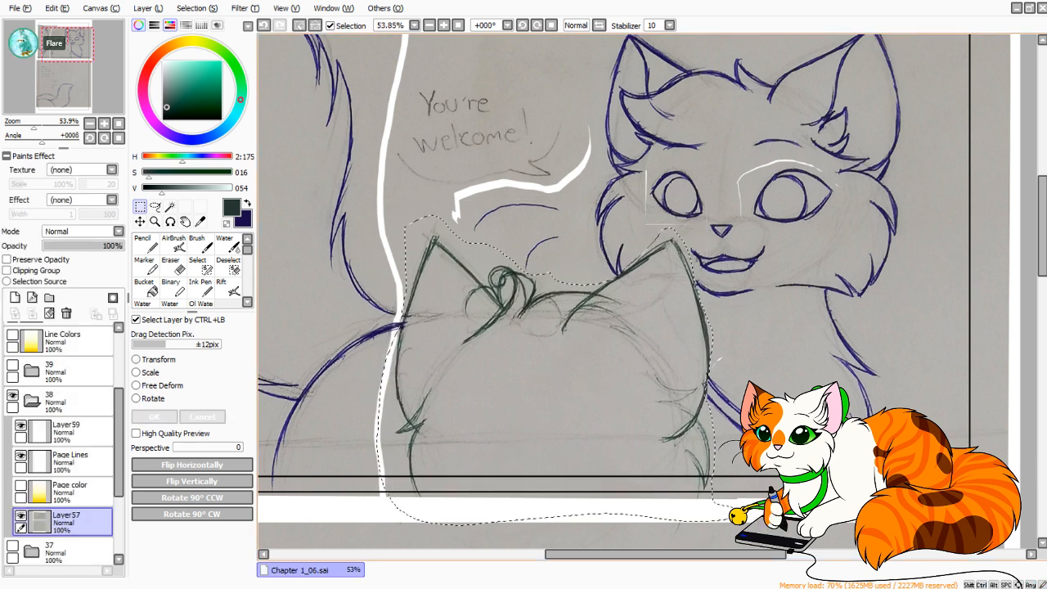
# Clear the head selection and, in mirrored view, start the blue cat's back line below its cheek with the dark blue Pencil.
pyautogui.hotkey('ctrl', 'd')
pyautogui.press('x')
pyautogui.press('n')
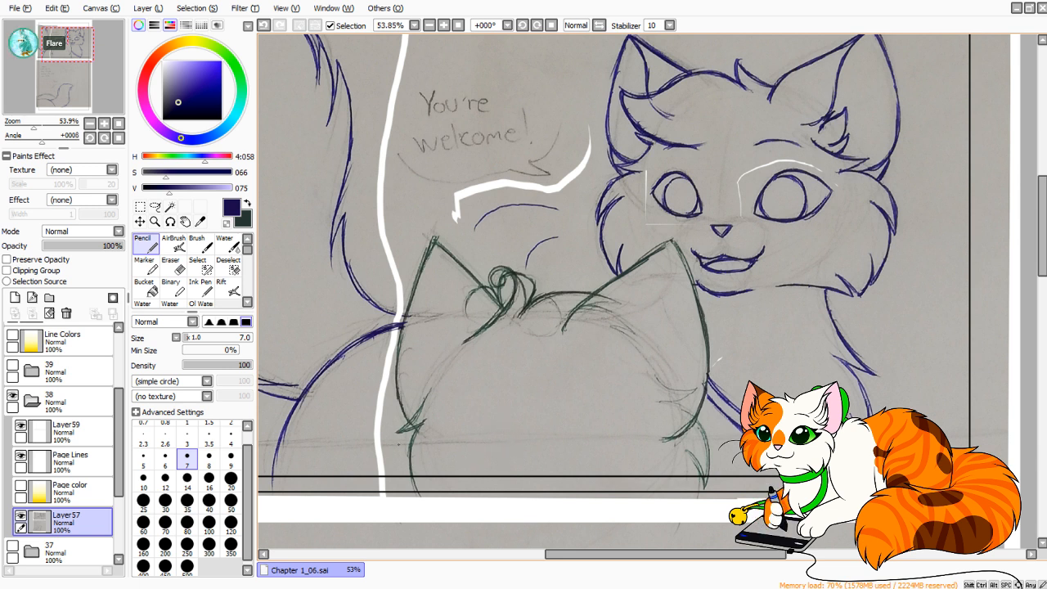
pyautogui.click(600, 26)
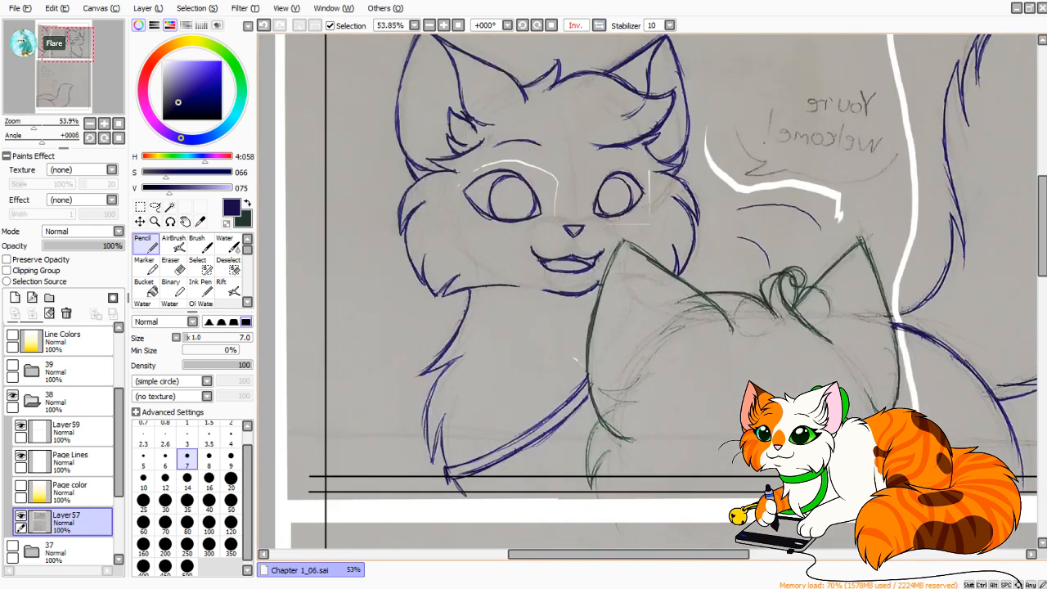
pyautogui.moveTo(708, 320); pyautogui.dragTo(654, 297)
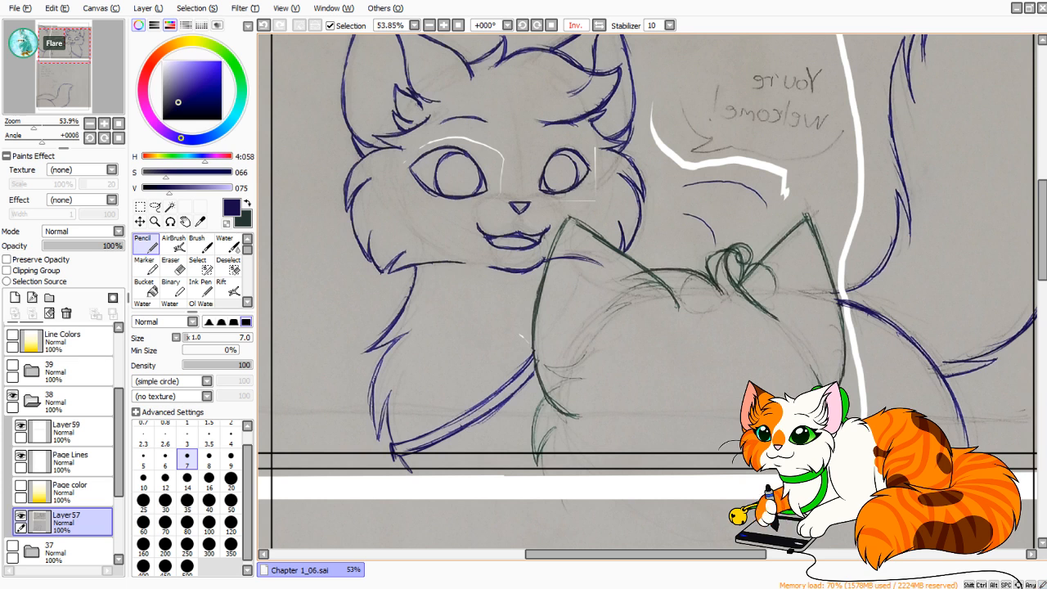
pyautogui.hotkey('ctrl', 'z')
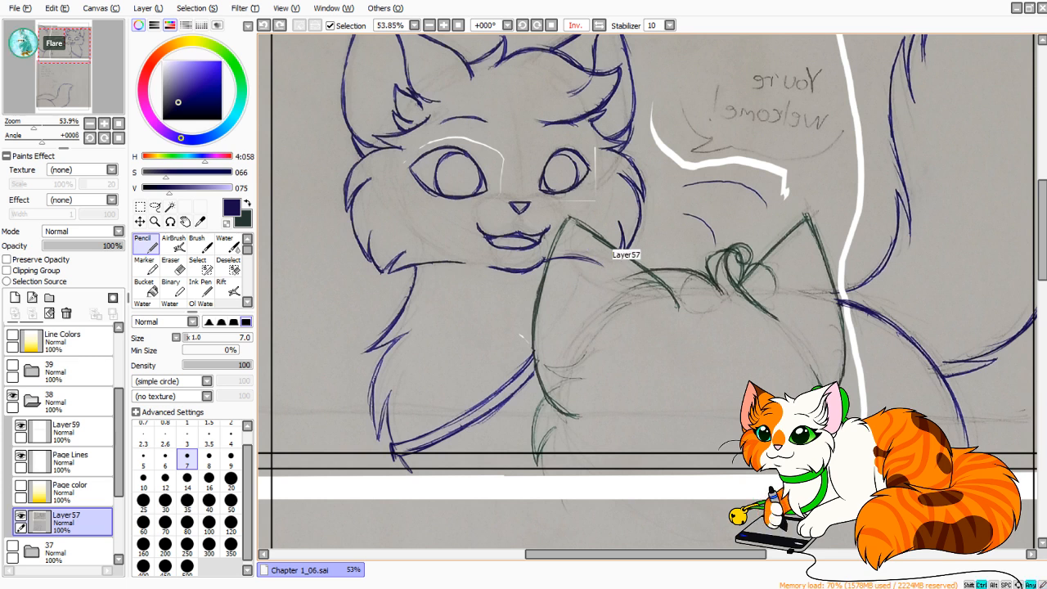
pyautogui.moveTo(586, 243)
pyautogui.mouseDown()
pyautogui.moveTo(610, 266)
pyautogui.moveTo(620, 247)
pyautogui.moveTo(616, 290)
pyautogui.mouseUp()
pyautogui.hotkey('ctrl', 'z')
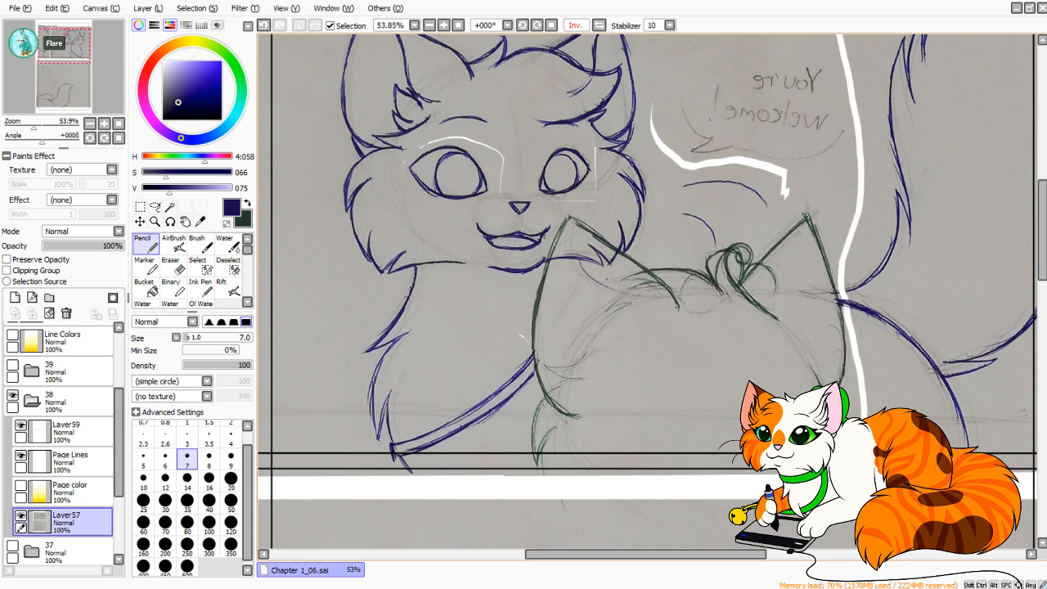
pyautogui.hotkey('ctrl', 'z')
pyautogui.hotkey('ctrl', 'z')
pyautogui.hotkey('ctrl', 'y')
# Draw the blue cat's back line across the green cat's head to the existing rump line, and return to the normal view.
pyautogui.moveTo(584, 259)
pyautogui.mouseDown()
pyautogui.moveTo(622, 293)
pyautogui.moveTo(735, 292)
pyautogui.mouseUp()
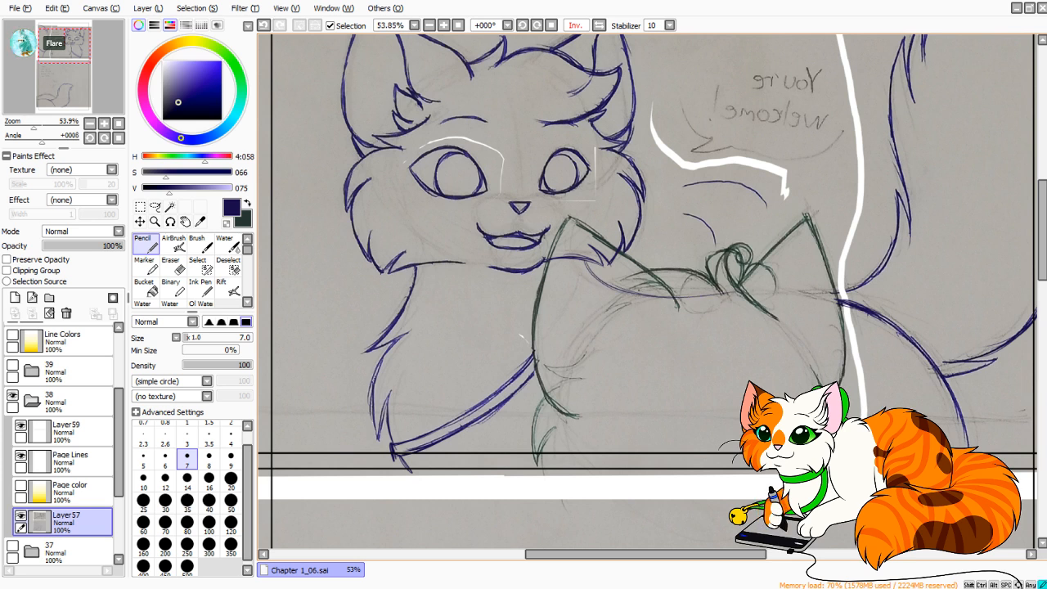
pyautogui.moveTo(643, 295); pyautogui.dragTo(768, 288)
pyautogui.moveTo(693, 292); pyautogui.dragTo(810, 291)
pyautogui.moveTo(738, 291); pyautogui.dragTo(840, 302)
pyautogui.moveTo(774, 288); pyautogui.dragTo(837, 298)
pyautogui.hotkey('ctrl', 'z')
pyautogui.hotkey('ctrl', 'z')
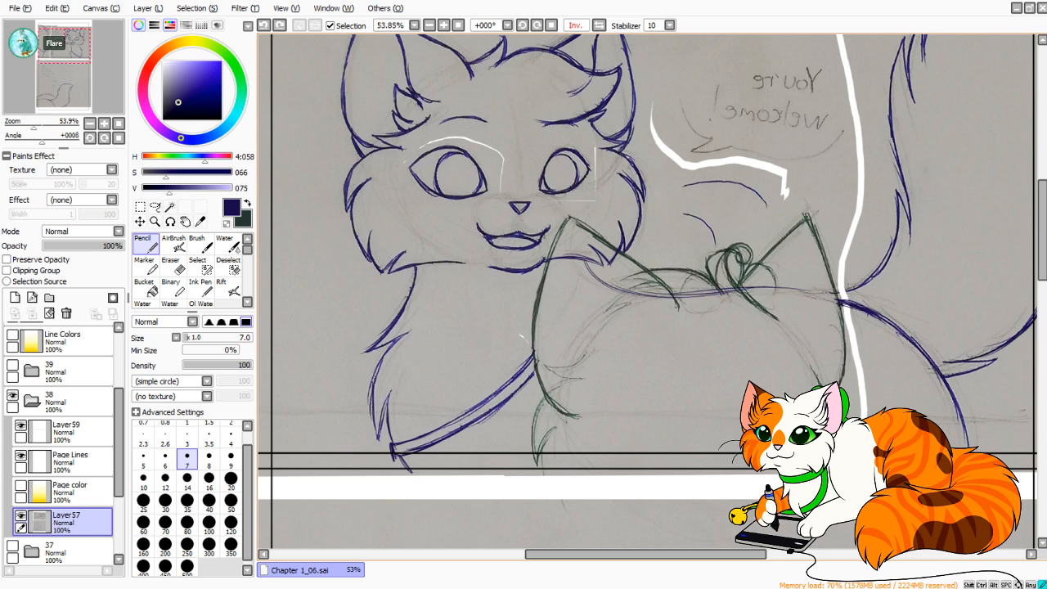
pyautogui.moveTo(743, 289); pyautogui.dragTo(863, 307)
pyautogui.moveTo(790, 291); pyautogui.dragTo(842, 300)
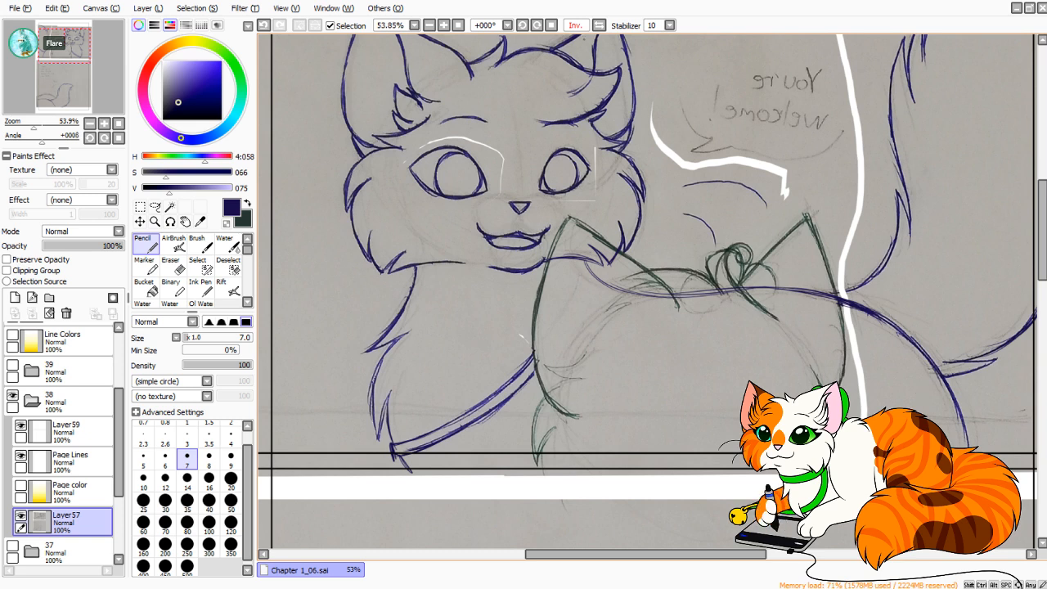
pyautogui.click(599, 26)
pyautogui.moveTo(647, 311); pyautogui.dragTo(676, 283)
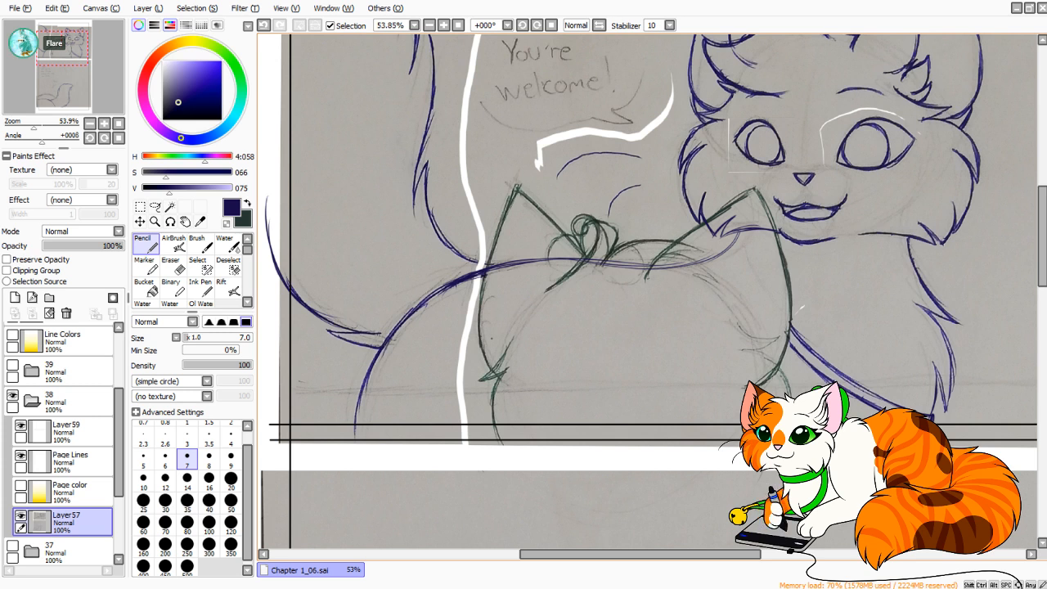
# Paste the copied green cat head on its own layer, enlarge it slightly and shift it left and up.
pyautogui.hotkey('ctrl', 'v')
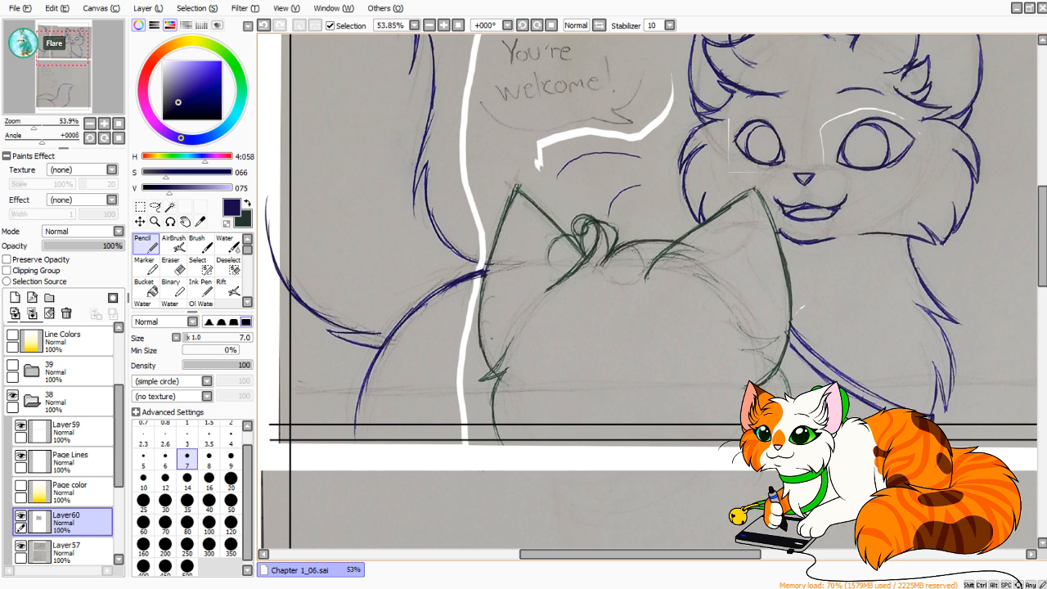
pyautogui.moveTo(34, 123); pyautogui.dragTo(32, 123)
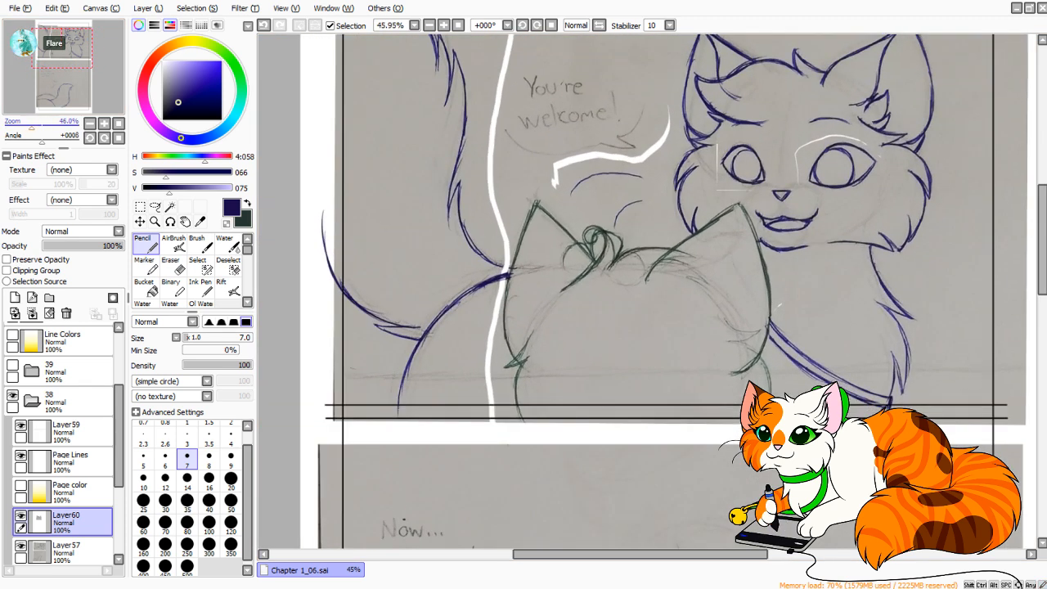
pyautogui.hotkey('ctrl', 't')
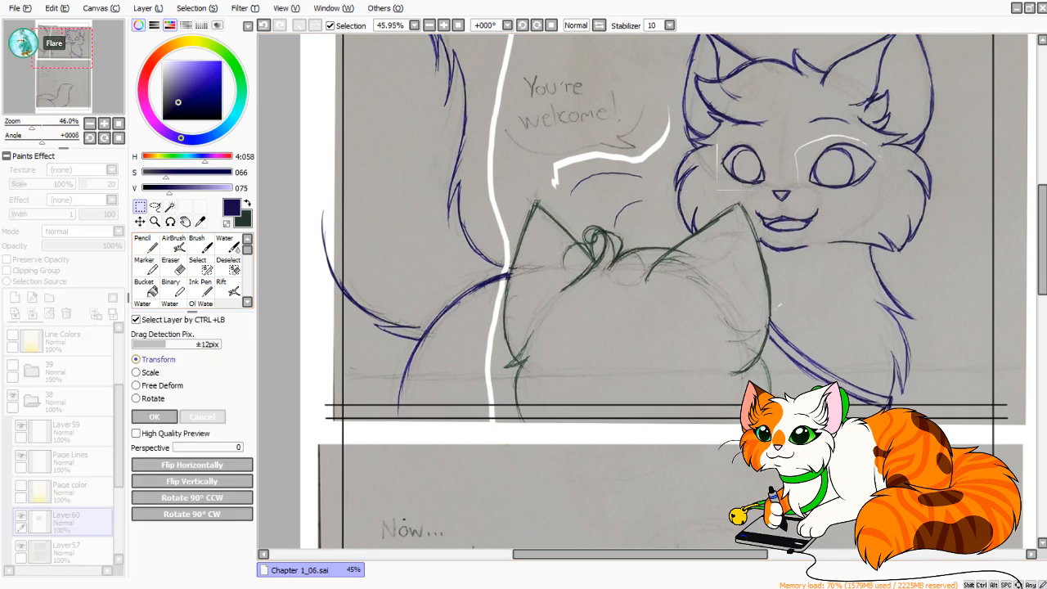
pyautogui.moveTo(507, 453); pyautogui.dragTo(404, 479)
pyautogui.moveTo(387, 207); pyautogui.dragTo(376, 197)
pyautogui.moveTo(524, 334); pyautogui.dragTo(513, 321)
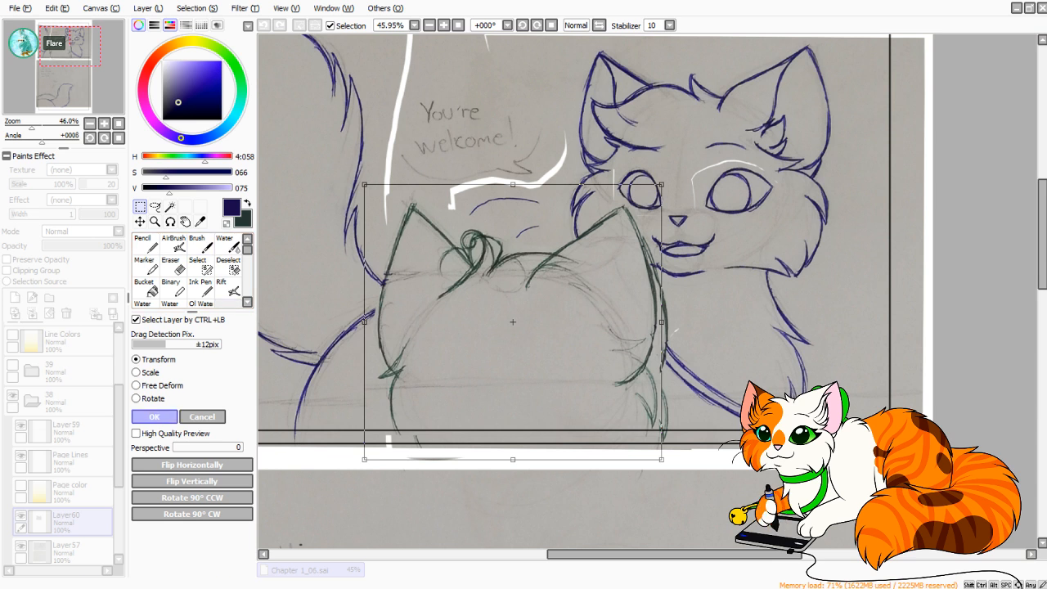
pyautogui.click(154, 416)
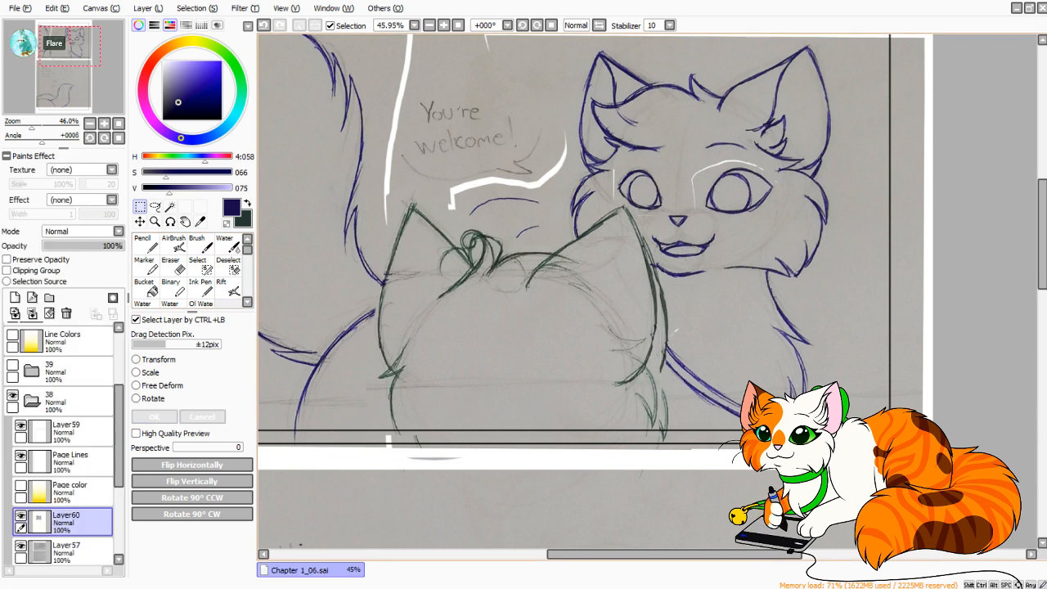
# Redraw the neck fur strokes on the right of the pasted green cat head in dark green, hiding Layer57 while drawing.
pyautogui.press('x')
pyautogui.click(147, 245)
pyautogui.keyDown('ctrl'); pyautogui.moveTo(630, 279); pyautogui.dragTo(708, 280); pyautogui.keyUp('ctrl')
pyautogui.moveTo(630, 311)
pyautogui.mouseDown()
pyautogui.moveTo(704, 215)
pyautogui.moveTo(856, 69)
pyautogui.mouseUp()
pyautogui.moveTo(420, 344); pyautogui.dragTo(400, 241)
pyautogui.hotkey('ctrl', 'z')
pyautogui.moveTo(941, 131)
pyautogui.mouseDown()
pyautogui.moveTo(801, 282)
pyautogui.moveTo(790, 225)
pyautogui.mouseUp()
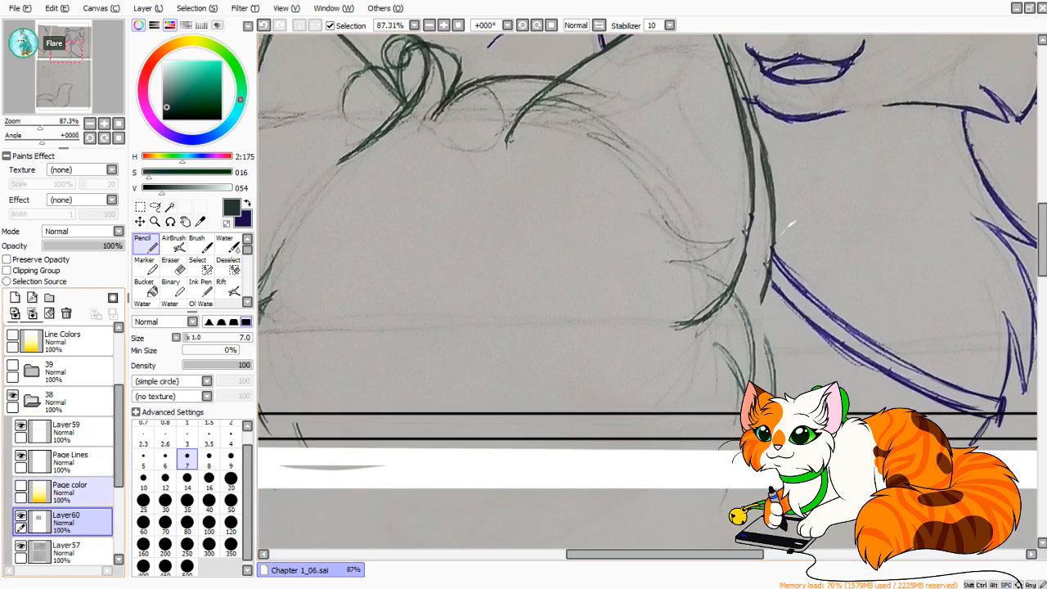
pyautogui.click(20, 546)
pyautogui.moveTo(731, 290)
pyautogui.mouseDown()
pyautogui.moveTo(758, 353)
pyautogui.moveTo(747, 310)
pyautogui.moveTo(758, 335)
pyautogui.mouseUp()
pyautogui.hotkey('ctrl', 'z')
pyautogui.moveTo(729, 288); pyautogui.dragTo(756, 379)
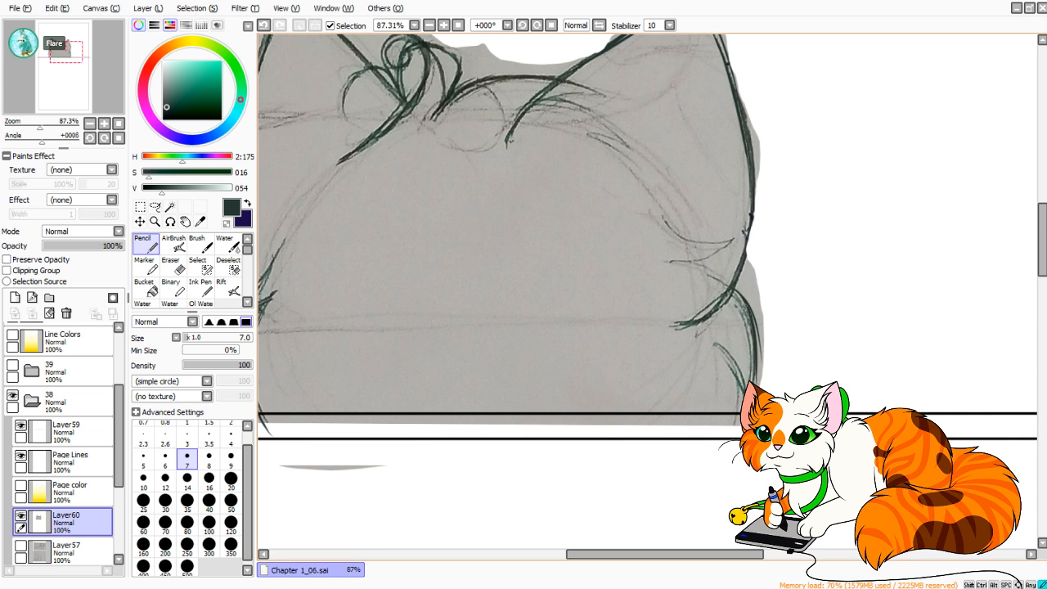
pyautogui.moveTo(756, 339); pyautogui.dragTo(757, 383)
pyautogui.moveTo(725, 357)
pyautogui.mouseDown()
pyautogui.moveTo(744, 393)
pyautogui.moveTo(732, 429)
pyautogui.moveTo(725, 357)
pyautogui.moveTo(739, 397)
pyautogui.mouseUp()
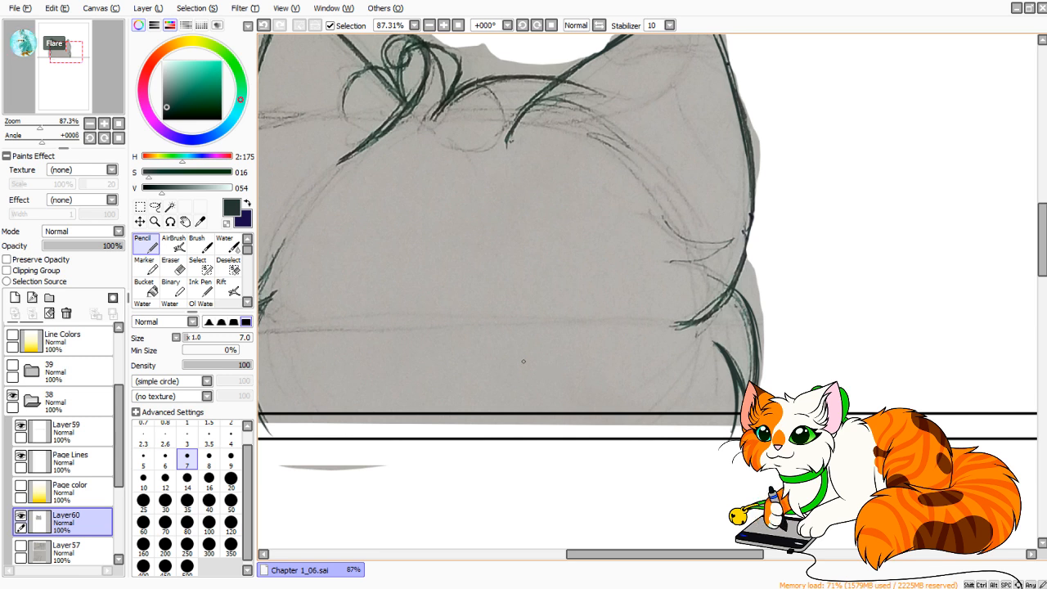
pyautogui.moveTo(39, 126); pyautogui.dragTo(34, 126)
pyautogui.click(20, 546)
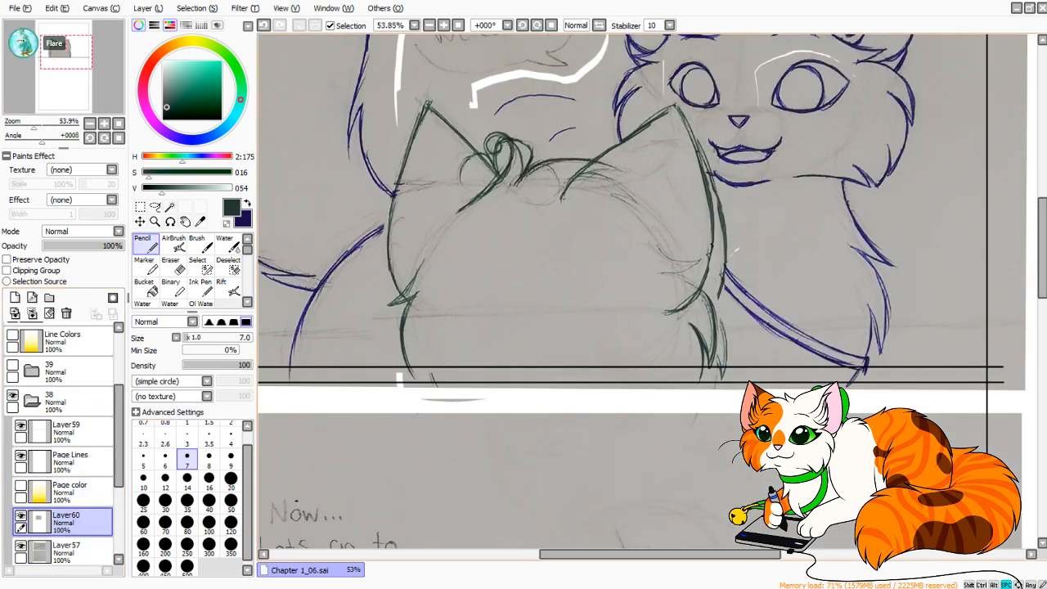
# Add a new layer directly above Layer57 and swap the drawing color back to dark blue.
pyautogui.moveTo(622, 245)
pyautogui.mouseDown()
pyautogui.moveTo(554, 321)
pyautogui.moveTo(533, 320)
pyautogui.mouseUp()
pyautogui.click(69, 551)
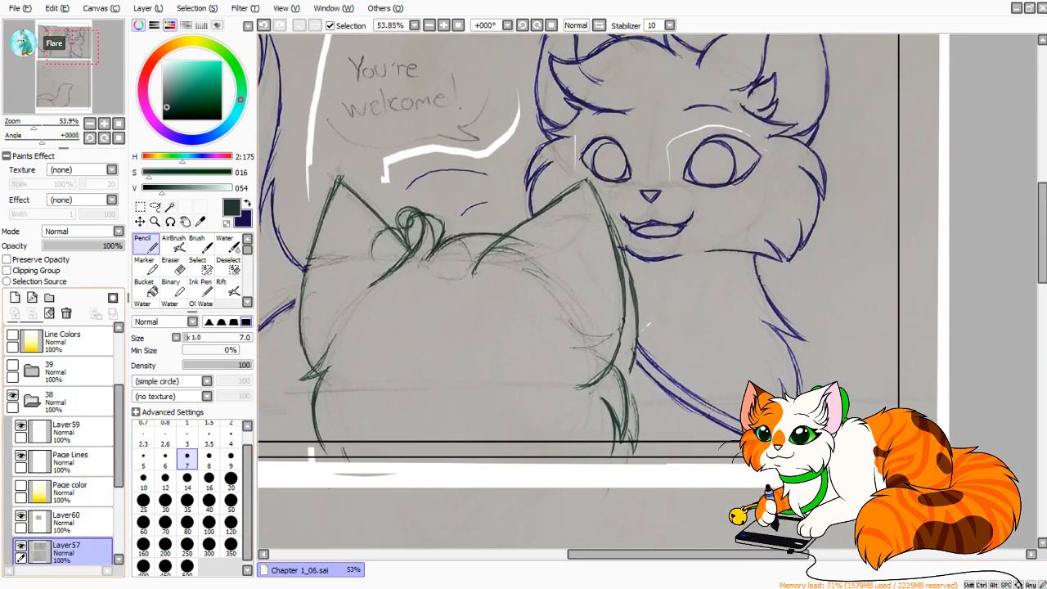
pyautogui.click(21, 545)
pyautogui.click(21, 546)
pyautogui.click(248, 203)
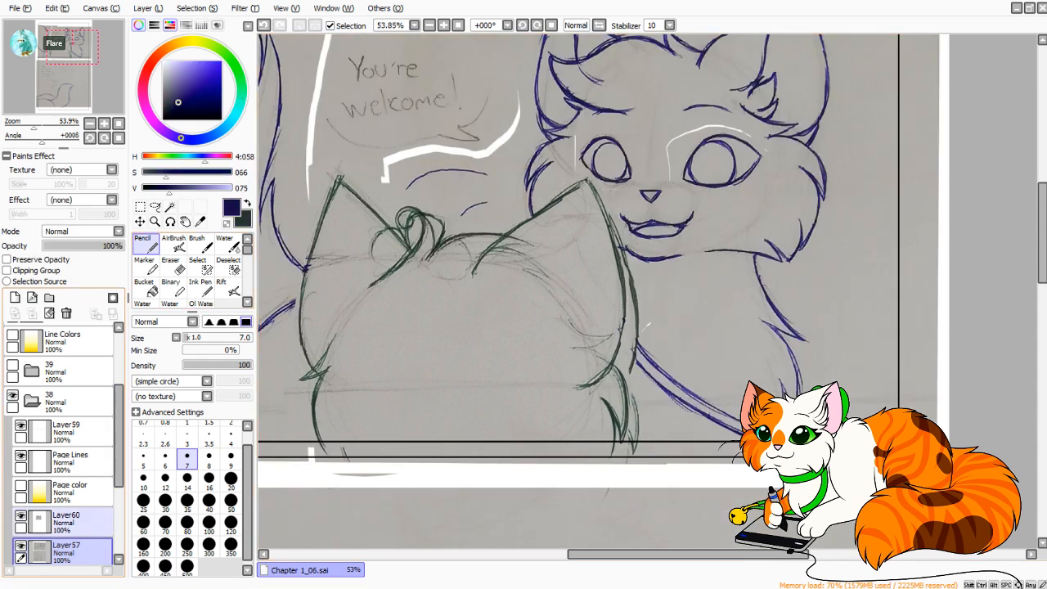
pyautogui.click(14, 298)
pyautogui.moveTo(33, 126); pyautogui.dragTo(34, 126)
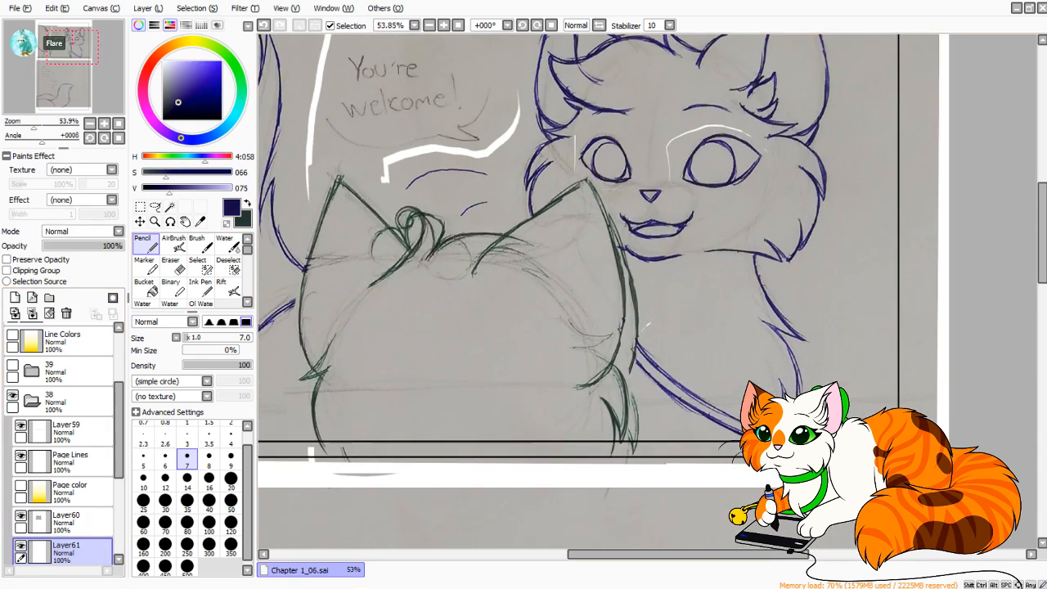
# Hide Layer60, extend the blue cat's diagonal chest lines upward behind the green head, and add dark blue strokes beside the green cat's neck.
pyautogui.moveTo(630, 328)
pyautogui.mouseDown()
pyautogui.moveTo(574, 289)
pyautogui.moveTo(612, 345)
pyautogui.mouseUp()
pyautogui.hotkey('ctrl', 'z')
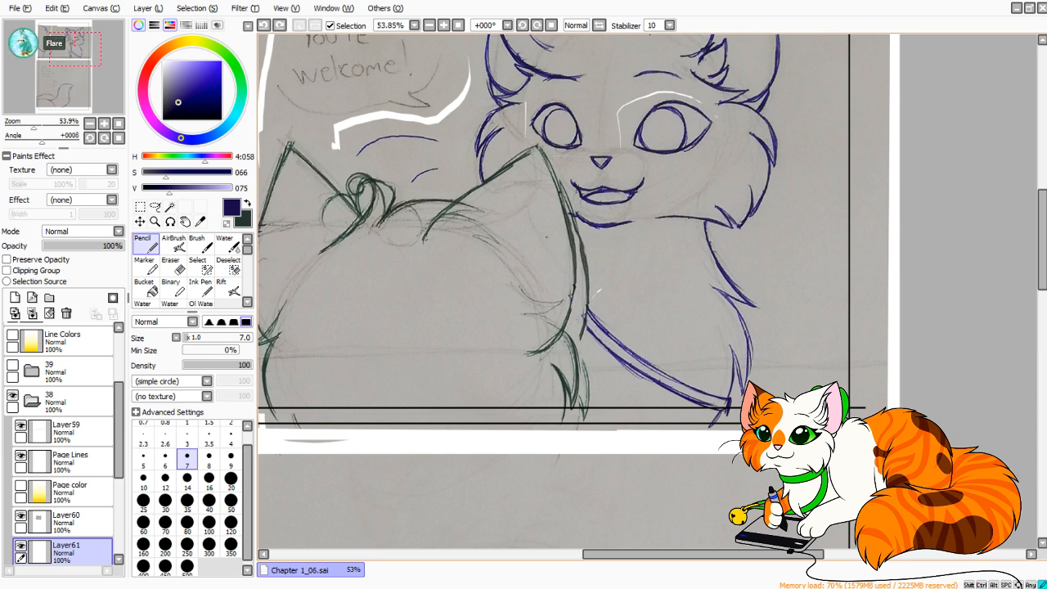
pyautogui.moveTo(575, 291); pyautogui.dragTo(644, 362)
pyautogui.moveTo(574, 310)
pyautogui.mouseDown()
pyautogui.moveTo(606, 347)
pyautogui.moveTo(670, 385)
pyautogui.mouseUp()
pyautogui.moveTo(579, 388); pyautogui.dragTo(572, 434)
pyautogui.hotkey('ctrl', 'z')
pyautogui.hotkey('ctrl', 'z')
pyautogui.hotkey('ctrl', 'z')
pyautogui.moveTo(582, 393); pyautogui.dragTo(572, 442)
pyautogui.hotkey('ctrl', 'z')
pyautogui.moveTo(595, 363)
pyautogui.mouseDown()
pyautogui.moveTo(664, 426)
pyautogui.moveTo(746, 357)
pyautogui.moveTo(769, 322)
pyautogui.mouseUp()
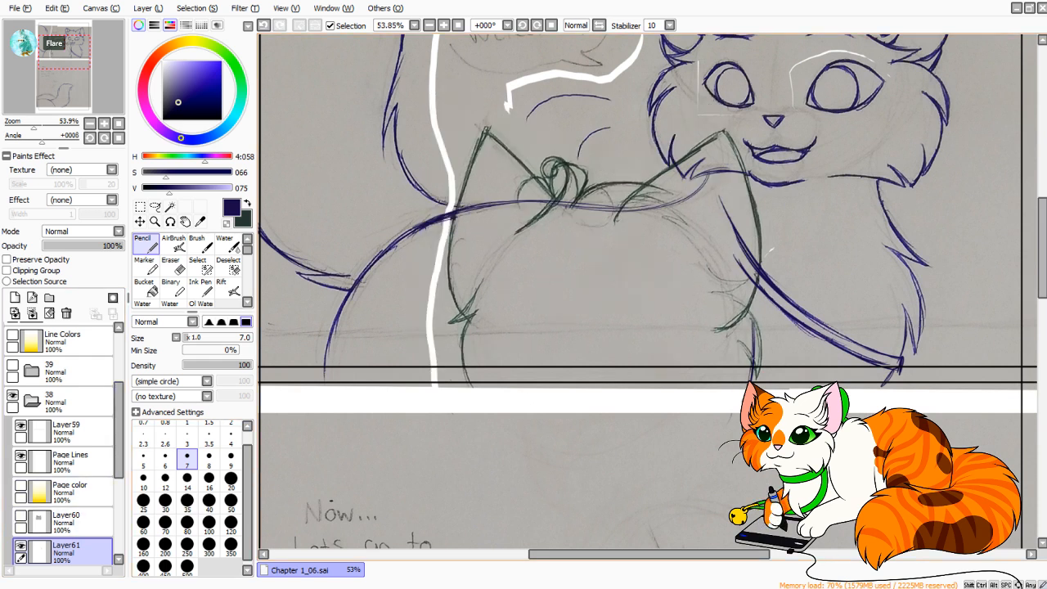
# Sketch the blue cat's curved shoulder line where its back meets the chest, checking it in mirrored view.
pyautogui.moveTo(730, 245)
pyautogui.mouseDown()
pyautogui.moveTo(685, 191)
pyautogui.moveTo(647, 196)
pyautogui.moveTo(619, 229)
pyautogui.mouseUp()
pyautogui.moveTo(648, 193); pyautogui.dragTo(614, 237)
pyautogui.moveTo(620, 220)
pyautogui.mouseDown()
pyautogui.moveTo(645, 195)
pyautogui.moveTo(711, 205)
pyautogui.mouseUp()
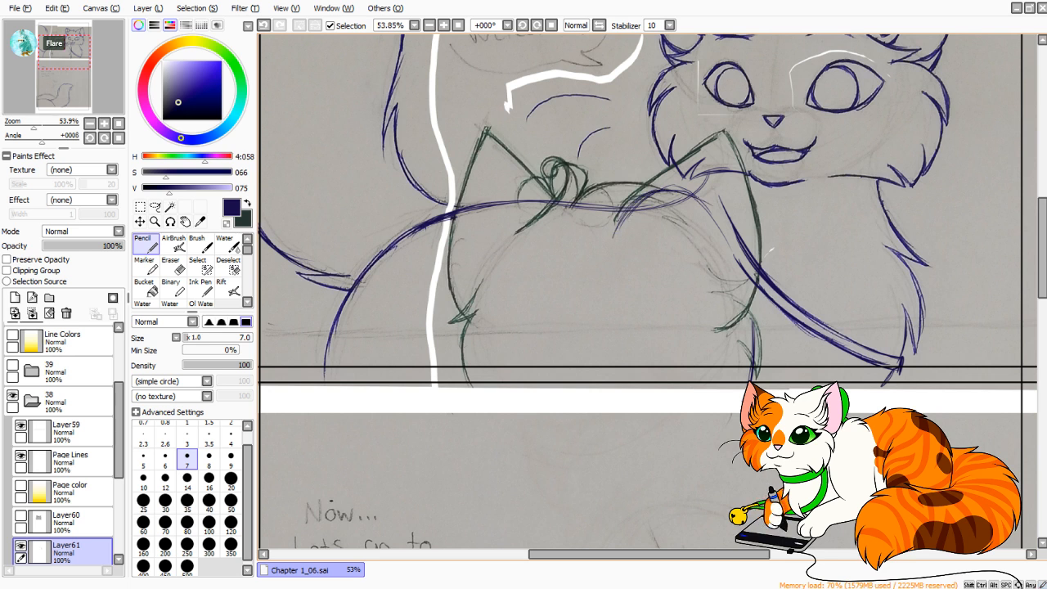
pyautogui.hotkey('ctrl', 'z')
pyautogui.press('h')
pyautogui.moveTo(572, 233)
pyautogui.mouseDown()
pyautogui.moveTo(598, 203)
pyautogui.moveTo(638, 191)
pyautogui.moveTo(686, 258)
pyautogui.mouseUp()
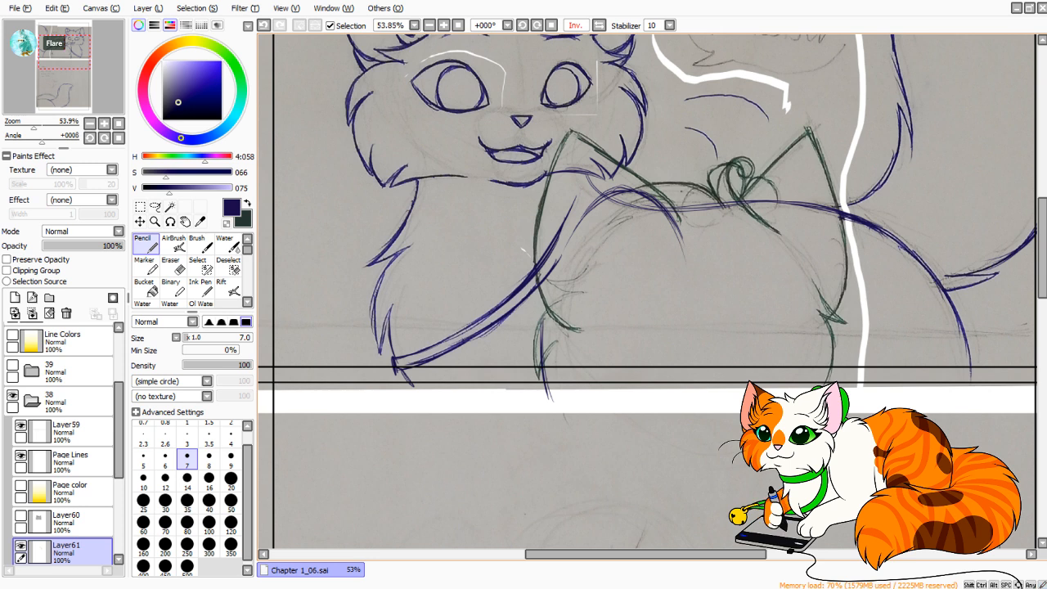
pyautogui.press('h')
pyautogui.press('h')
# Show Layer60 with the pasted green cat head again over the blue cat's body lines.
pyautogui.moveTo(736, 327)
pyautogui.mouseDown()
pyautogui.moveTo(676, 316)
pyautogui.moveTo(592, 347)
pyautogui.moveTo(608, 418)
pyautogui.mouseUp()
pyautogui.moveTo(610, 360); pyautogui.dragTo(706, 423)
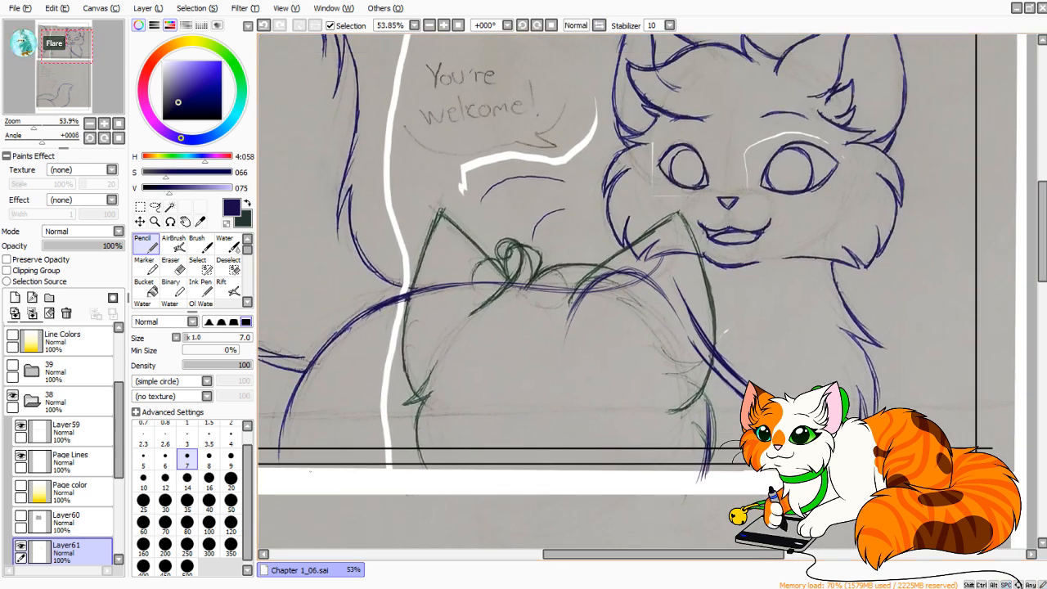
pyautogui.click(20, 516)
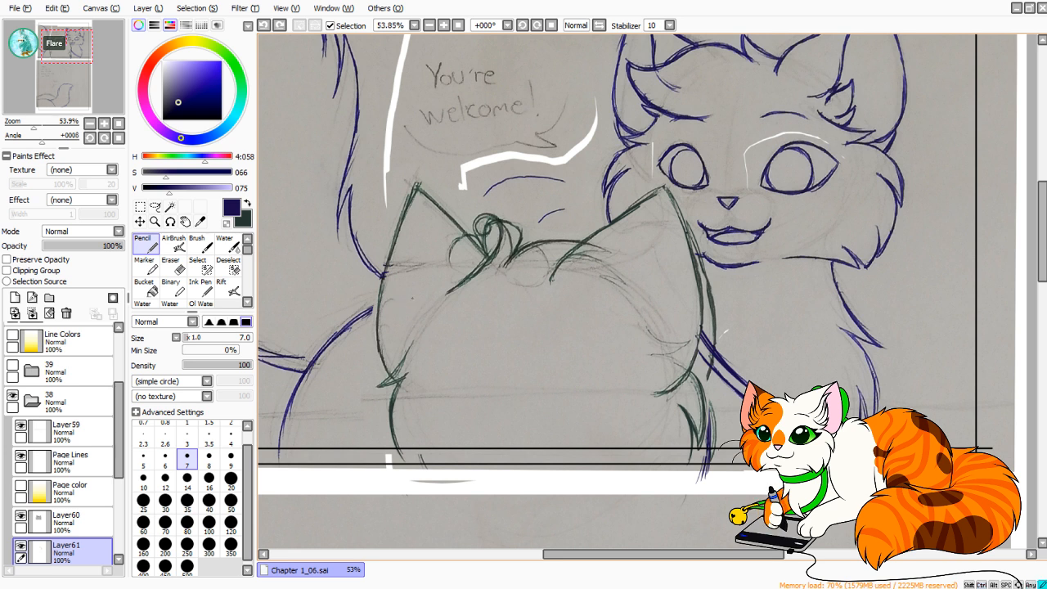
pyautogui.moveTo(513, 433); pyautogui.dragTo(461, 365)
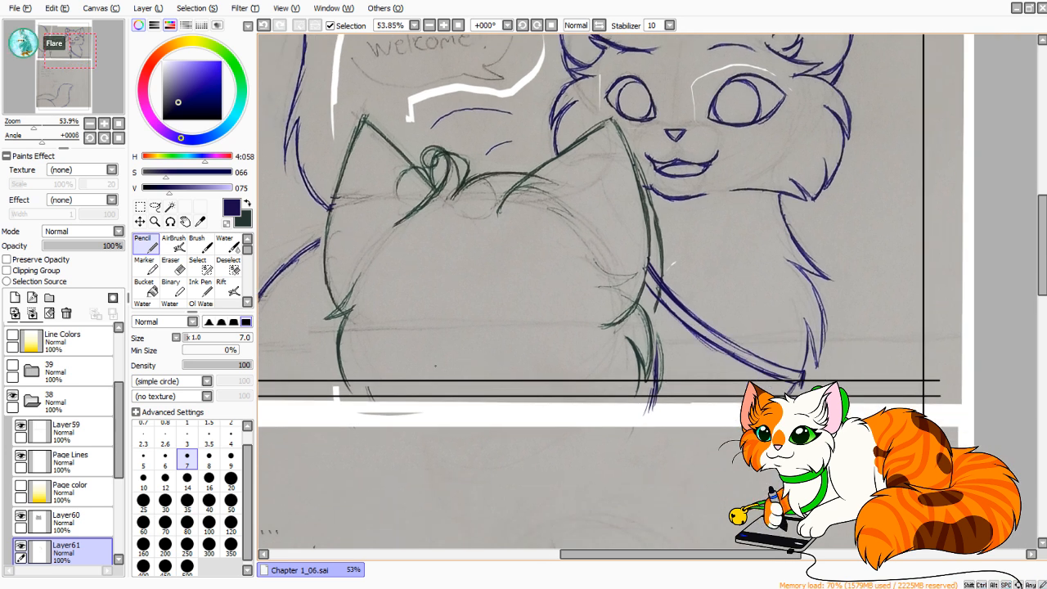
# Extend the blue cat's curved haunch line in the lower panel past the photo's bottom edge to the edge of the page.
pyautogui.moveTo(471, 359); pyautogui.dragTo(601, 338)
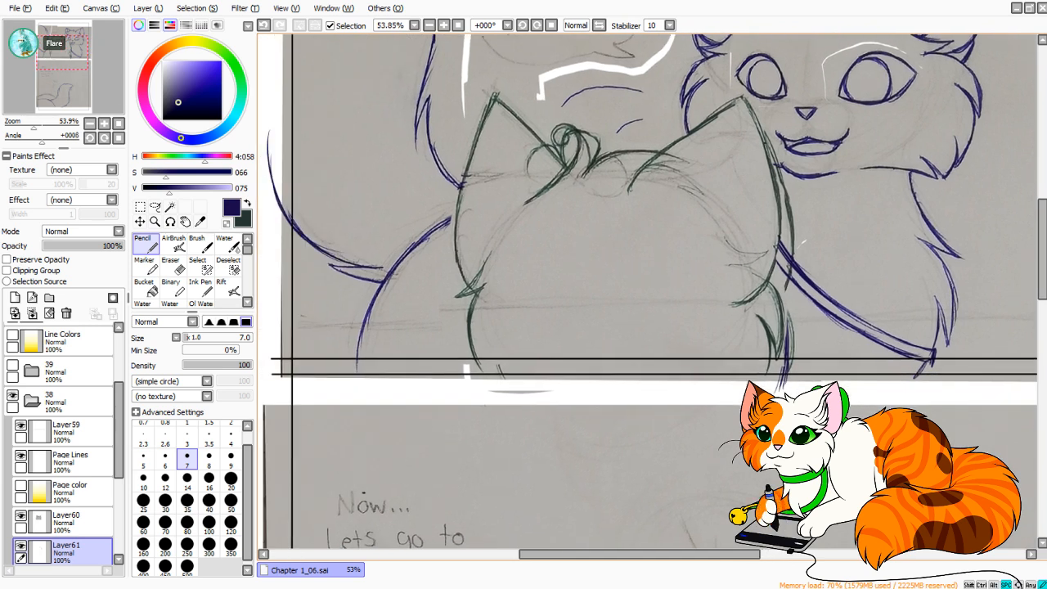
pyautogui.moveTo(494, 298); pyautogui.dragTo(536, 96)
pyautogui.moveTo(524, 491); pyautogui.dragTo(395, 211)
pyautogui.moveTo(401, 502)
pyautogui.mouseDown()
pyautogui.moveTo(410, 256)
pyautogui.moveTo(563, 268)
pyautogui.mouseUp()
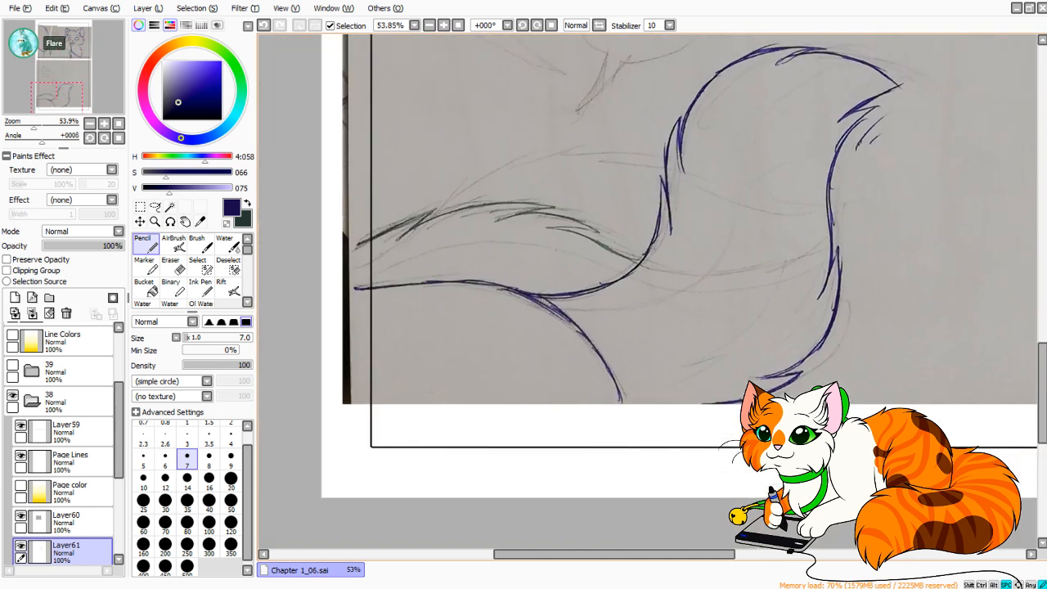
pyautogui.moveTo(34, 126)
pyautogui.mouseDown()
pyautogui.moveTo(13, 126)
pyautogui.moveTo(43, 126)
pyautogui.moveTo(49, 103)
pyautogui.moveTo(33, 125)
pyautogui.moveTo(55, 104)
pyautogui.mouseUp()
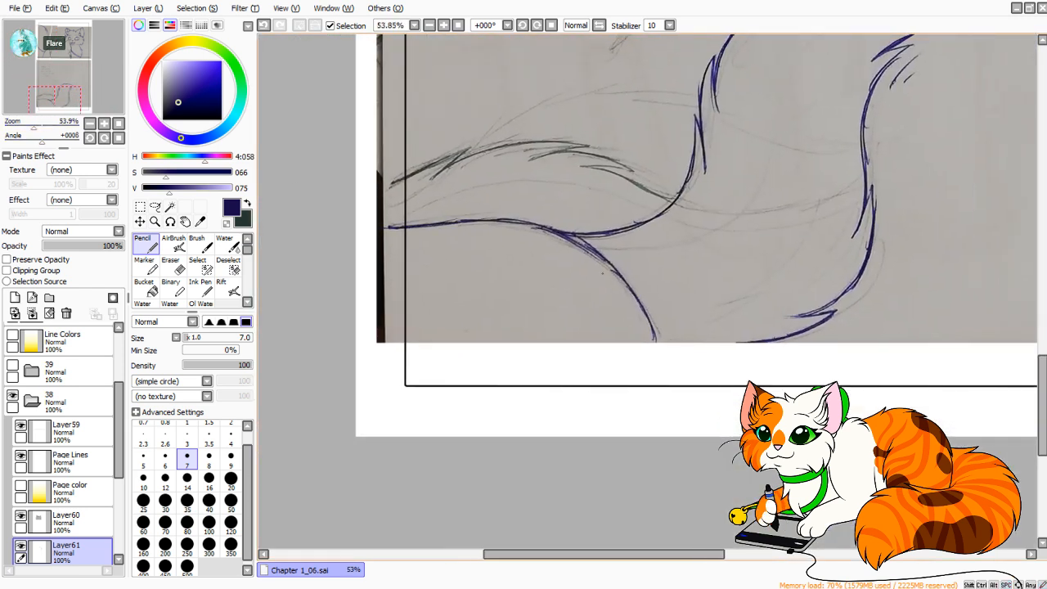
pyautogui.moveTo(604, 255)
pyautogui.mouseDown()
pyautogui.moveTo(659, 341)
pyautogui.moveTo(673, 403)
pyautogui.mouseUp()
pyautogui.moveTo(634, 303); pyautogui.dragTo(675, 435)
pyautogui.hotkey('ctrl', 'z')
pyautogui.moveTo(649, 319); pyautogui.dragTo(674, 435)
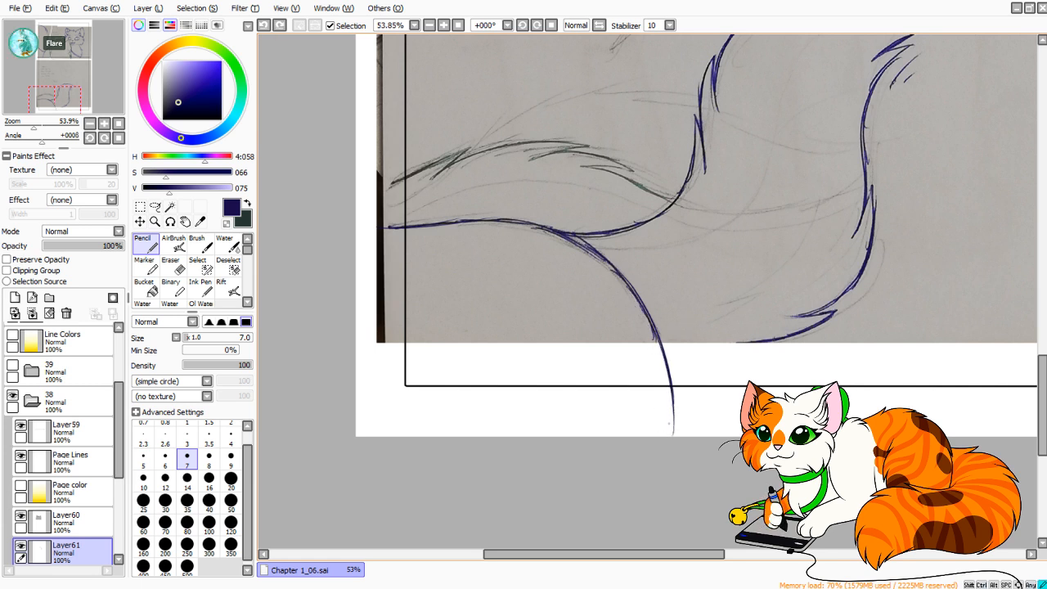
pyautogui.moveTo(666, 357); pyautogui.dragTo(674, 436)
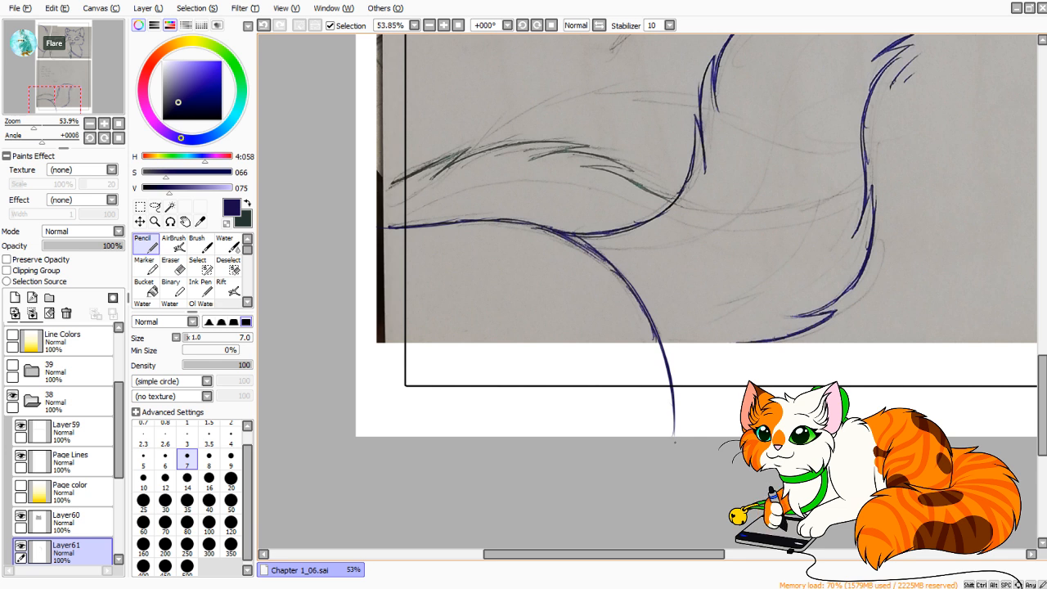
# Sketch the underside of the blue tail below the photo's edge so it meets the haunch line, with a small fur tuft.
pyautogui.moveTo(685, 406); pyautogui.dragTo(514, 518)
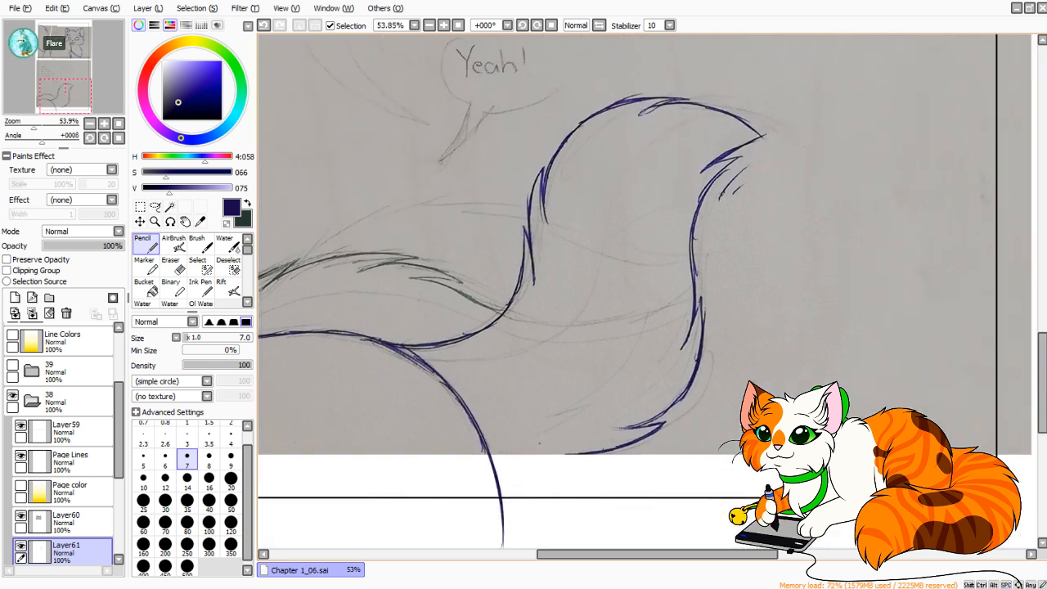
pyautogui.moveTo(492, 461)
pyautogui.mouseDown()
pyautogui.moveTo(569, 467)
pyautogui.moveTo(636, 438)
pyautogui.mouseUp()
pyautogui.hotkey('ctrl', 'z')
pyautogui.moveTo(573, 456)
pyautogui.mouseDown()
pyautogui.moveTo(625, 447)
pyautogui.moveTo(616, 450)
pyautogui.mouseUp()
pyautogui.hotkey('ctrl', 'z')
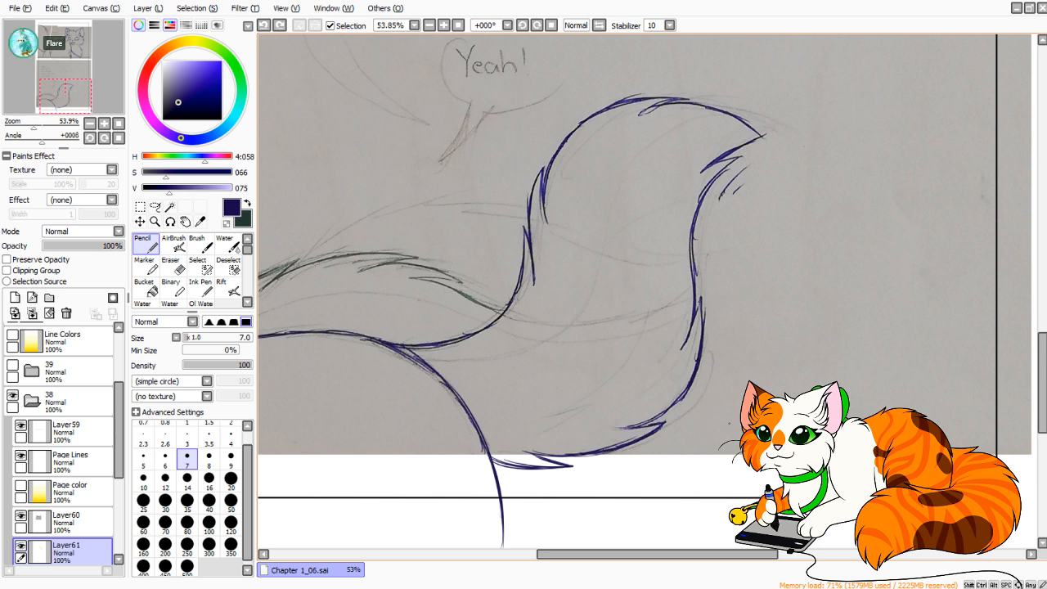
# Erase the photographed line along the blue tail's lower curve on Layer57 with a size 50 eraser.
pyautogui.press('e')
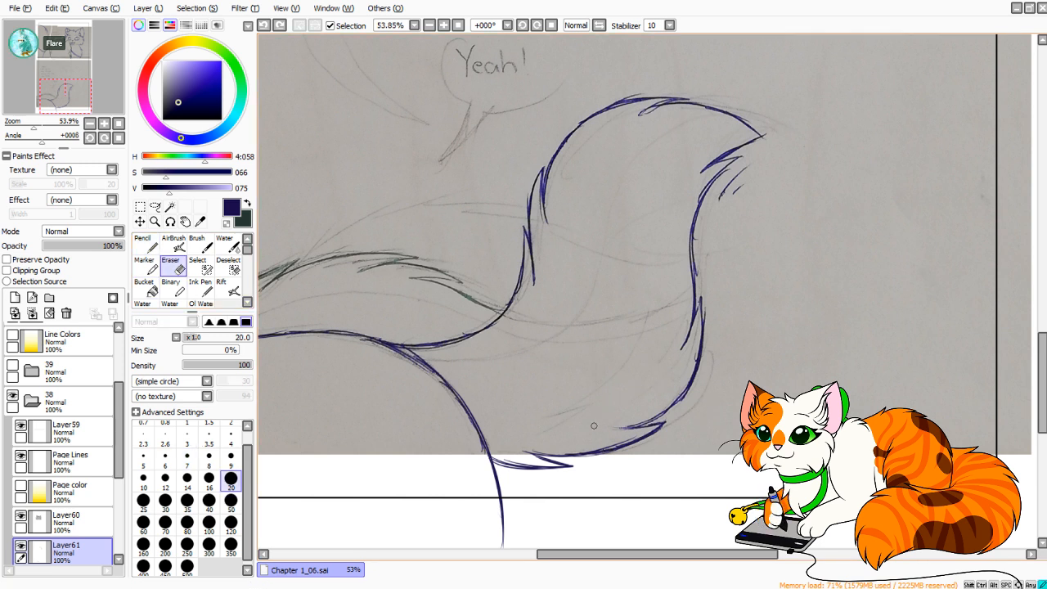
pyautogui.scroll(-4, 61, 442)
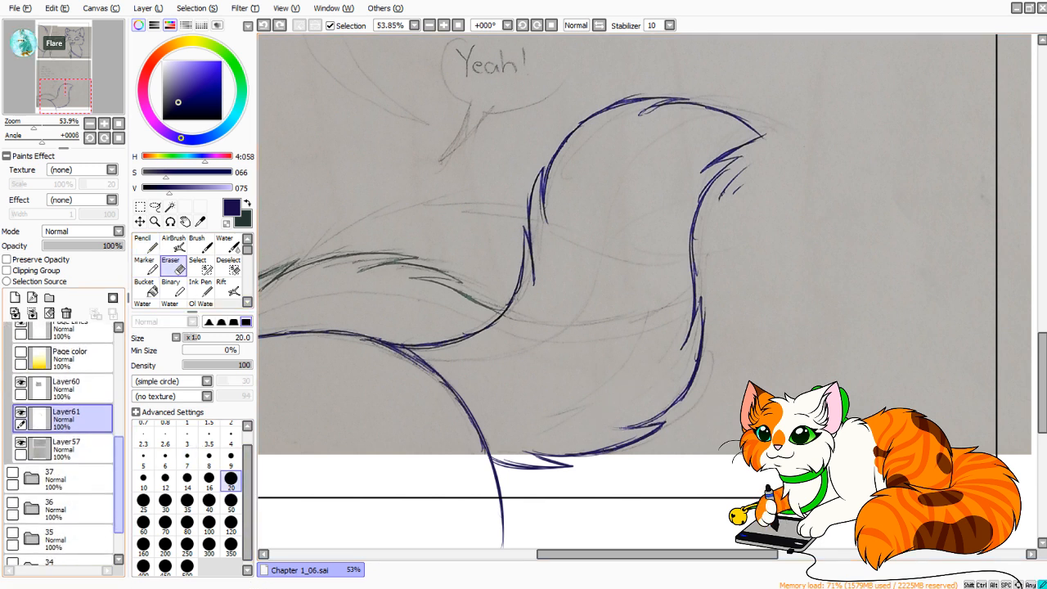
pyautogui.click(66, 448)
pyautogui.click(231, 500)
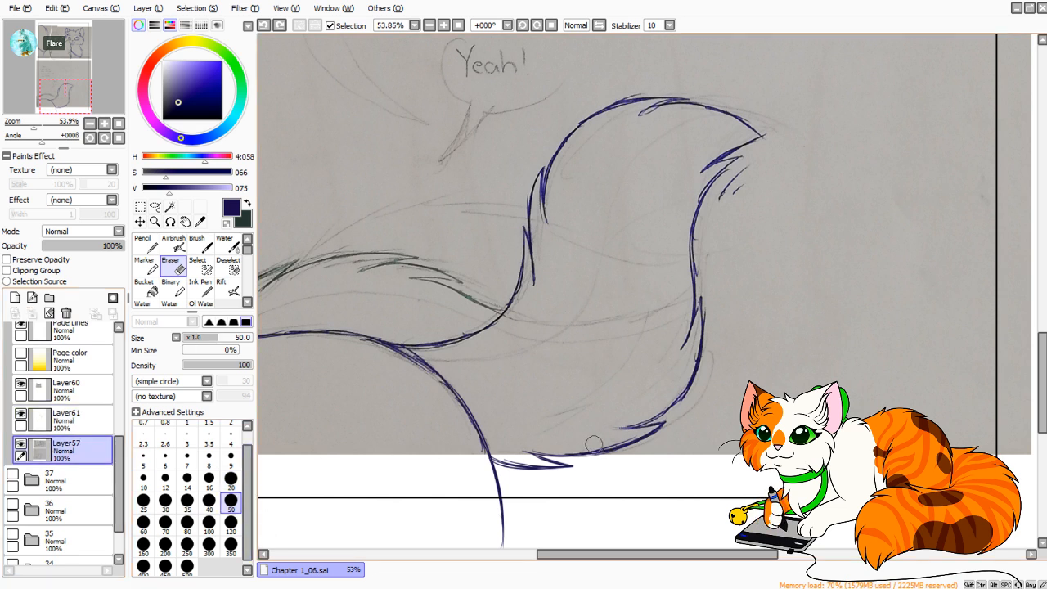
pyautogui.moveTo(589, 446)
pyautogui.mouseDown()
pyautogui.moveTo(607, 424)
pyautogui.moveTo(687, 375)
pyautogui.mouseUp()
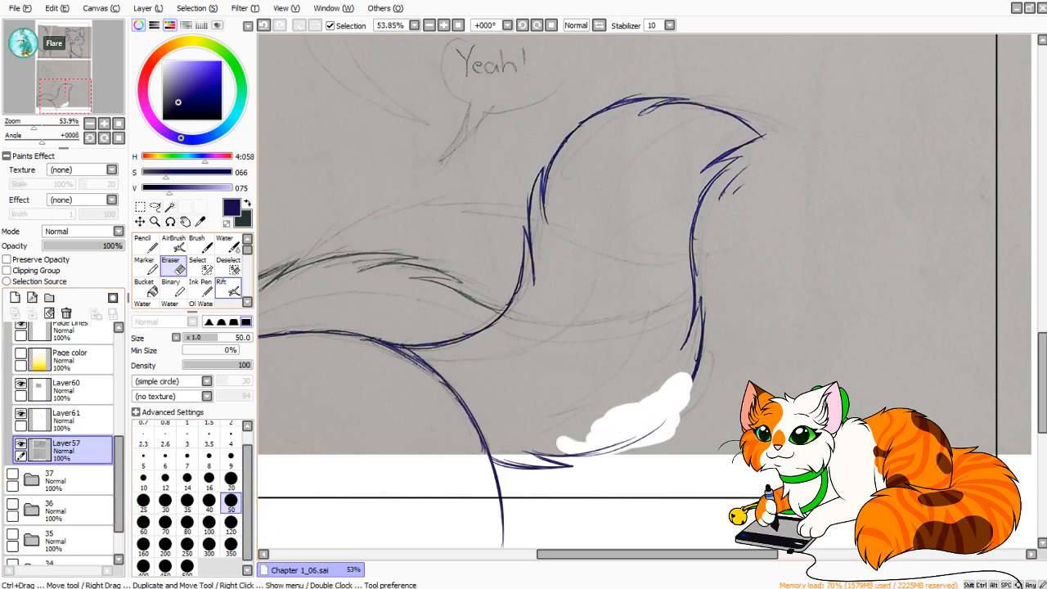
# Draw a smoother lower outer curve for the blue tail on Layer61 in mirrored view with the size 7 Pencil.
pyautogui.click(144, 244)
pyautogui.click(65, 417)
pyautogui.press('h')
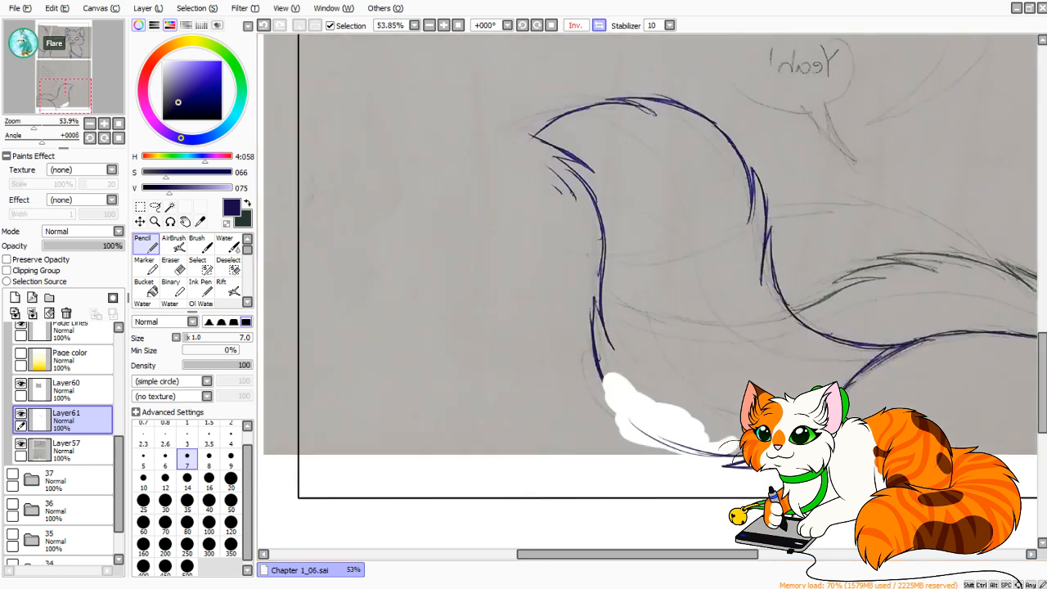
pyautogui.moveTo(603, 360)
pyautogui.mouseDown()
pyautogui.moveTo(645, 432)
pyautogui.moveTo(684, 453)
pyautogui.mouseUp()
pyautogui.hotkey('ctrl', 'z')
pyautogui.moveTo(593, 337); pyautogui.dragTo(657, 440)
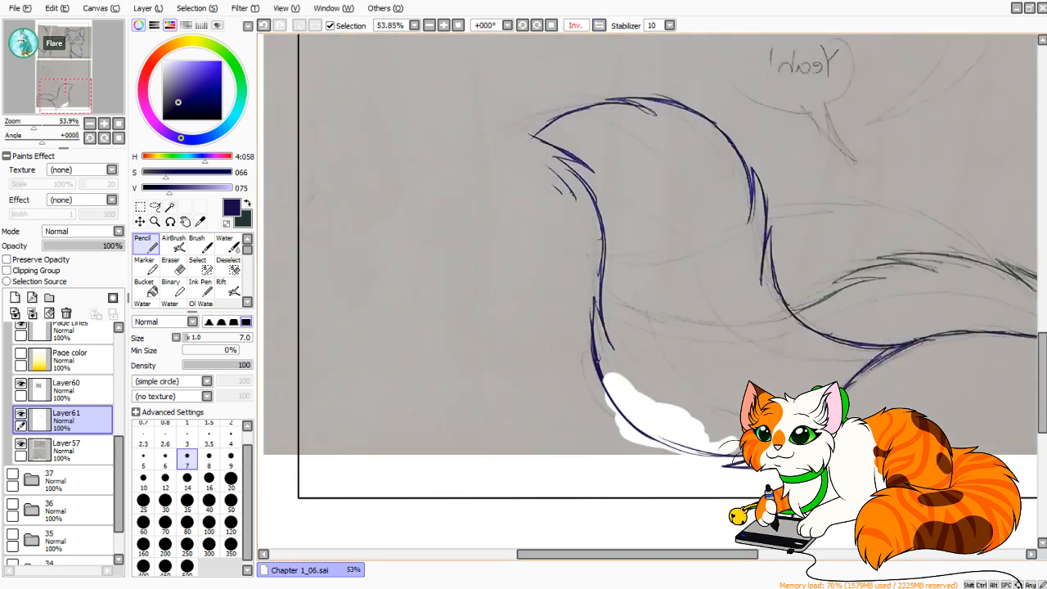
# Reinforce the blue tail's lower curve with overlapping strokes toward its underside, and return to the unmirrored view.
pyautogui.moveTo(599, 365)
pyautogui.mouseDown()
pyautogui.moveTo(704, 455)
pyautogui.moveTo(652, 434)
pyautogui.moveTo(705, 449)
pyautogui.mouseUp()
pyautogui.hotkey('ctrl', 'z')
pyautogui.moveTo(614, 401)
pyautogui.mouseDown()
pyautogui.moveTo(631, 420)
pyautogui.moveTo(731, 458)
pyautogui.mouseUp()
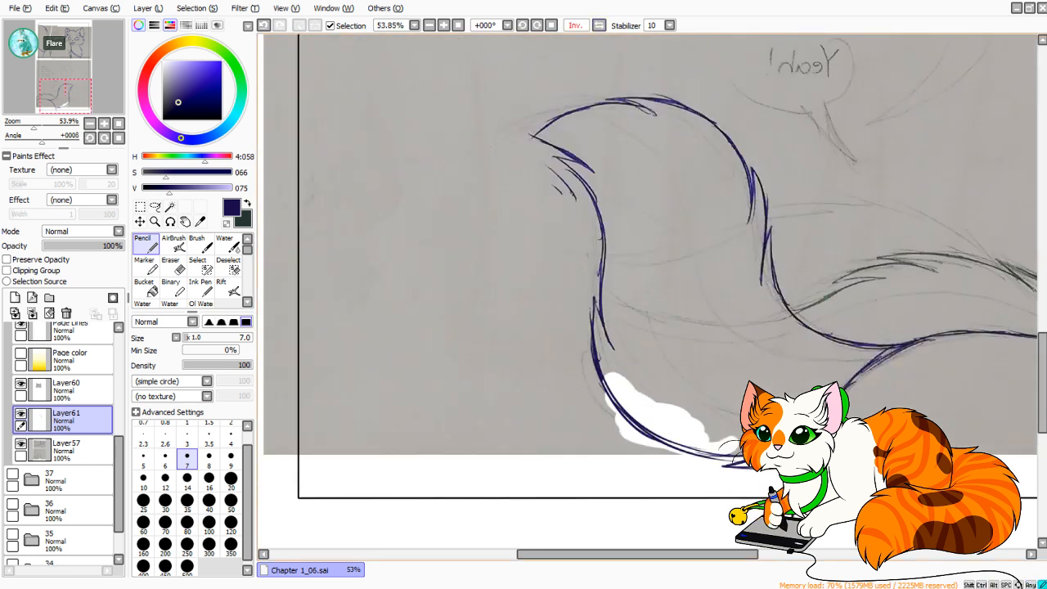
pyautogui.hotkey('ctrl', 'z')
pyautogui.moveTo(661, 444); pyautogui.dragTo(740, 459)
pyautogui.hotkey('ctrl', 'z')
pyautogui.moveTo(656, 437); pyautogui.dragTo(730, 459)
pyautogui.moveTo(674, 446); pyautogui.dragTo(698, 454)
pyautogui.press('h')
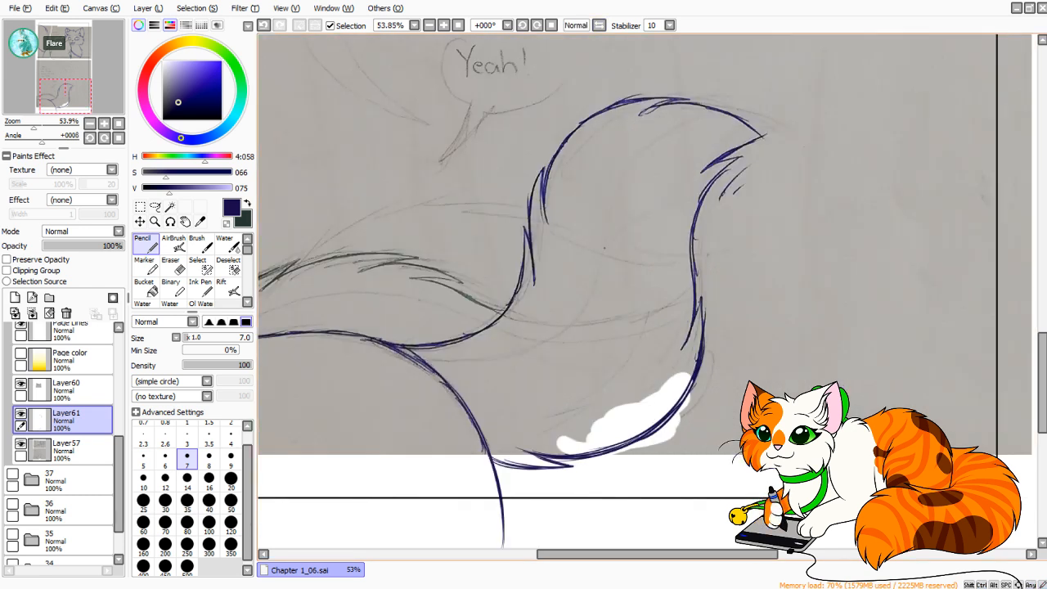
# Swap to the dark green color and trace the start of the green tail's upper edge on Layer61.
pyautogui.moveTo(573, 245); pyautogui.dragTo(671, 299)
pyautogui.moveTo(621, 368); pyautogui.dragTo(677, 231)
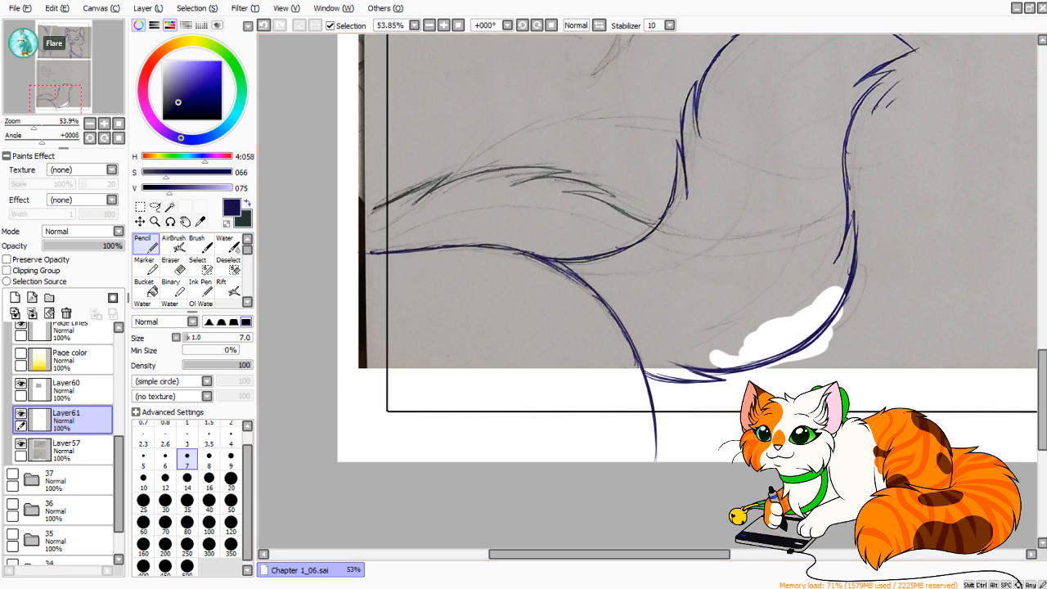
pyautogui.click(247, 203)
pyautogui.click(74, 389)
pyautogui.moveTo(452, 195); pyautogui.dragTo(389, 266)
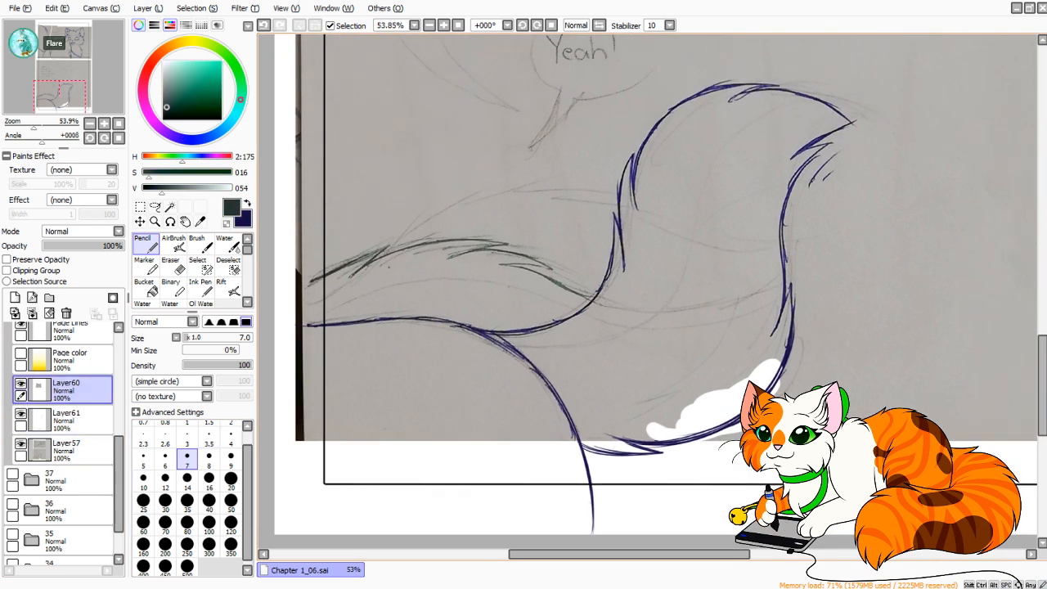
pyautogui.click(75, 421)
pyautogui.hotkey('ctrl', 'z')
pyautogui.moveTo(284, 294); pyautogui.dragTo(384, 247)
# Continue the green tail's upper edge across the blue tail toward its tip, adding short fur strokes.
pyautogui.moveTo(351, 278)
pyautogui.mouseDown()
pyautogui.moveTo(404, 248)
pyautogui.moveTo(501, 240)
pyautogui.moveTo(446, 259)
pyautogui.moveTo(553, 268)
pyautogui.moveTo(566, 286)
pyautogui.moveTo(629, 312)
pyautogui.moveTo(702, 313)
pyautogui.mouseUp()
pyautogui.hotkey('ctrl', 'z')
pyautogui.moveTo(622, 311); pyautogui.dragTo(727, 305)
pyautogui.moveTo(657, 315); pyautogui.dragTo(733, 301)
pyautogui.moveTo(658, 315); pyautogui.dragTo(727, 304)
pyautogui.moveTo(727, 305)
pyautogui.mouseDown()
pyautogui.moveTo(678, 324)
pyautogui.moveTo(703, 316)
pyautogui.mouseUp()
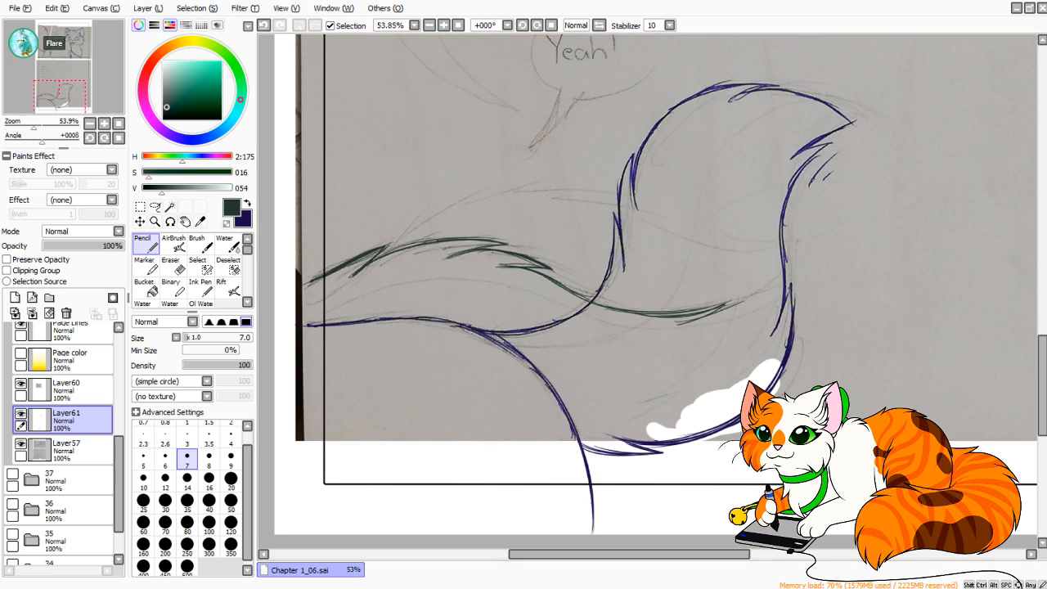
# Sketch the rounded outer curve down from the green tail's tip in mirrored view.
pyautogui.click(600, 26)
pyautogui.moveTo(550, 301); pyautogui.dragTo(578, 374)
pyautogui.hotkey('ctrl', 'z')
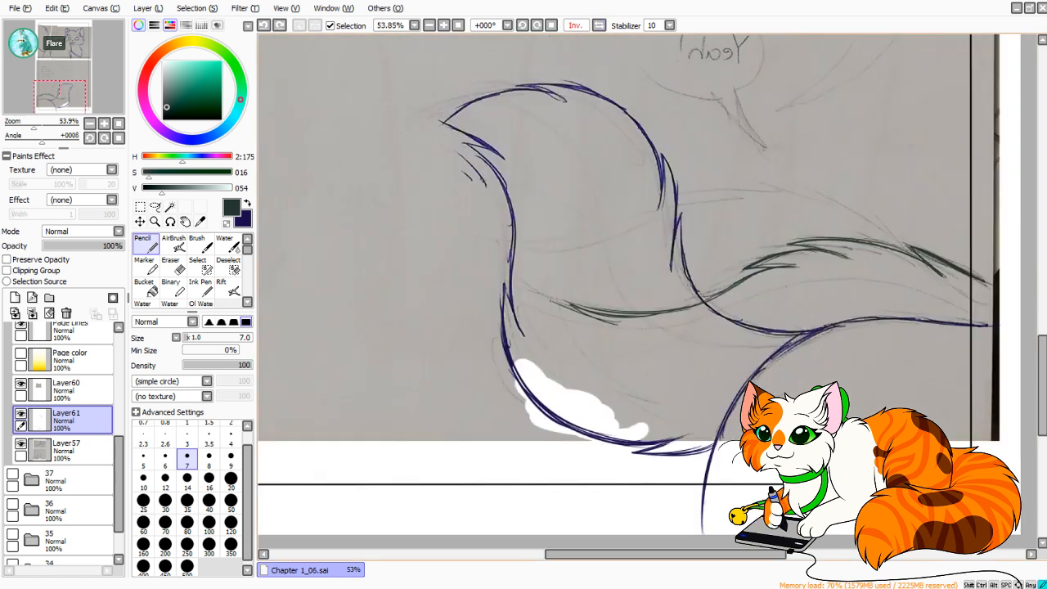
pyautogui.moveTo(552, 301); pyautogui.dragTo(578, 380)
pyautogui.moveTo(555, 338); pyautogui.dragTo(596, 391)
pyautogui.moveTo(555, 356); pyautogui.dragTo(617, 420)
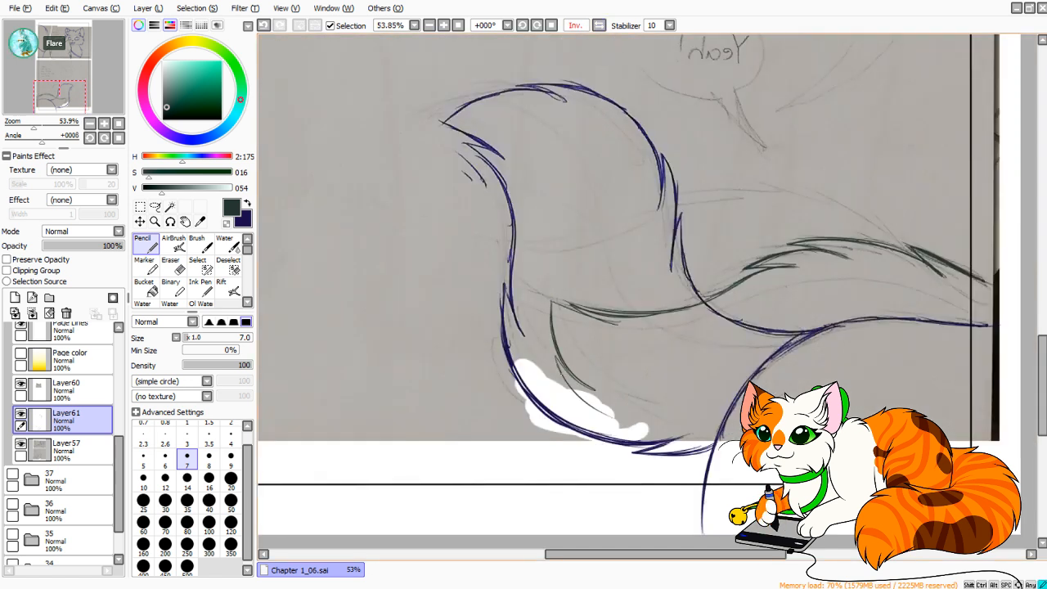
# Draw the green tail's lower edge from the tip curve back to the panel border, and return to the unmirrored view.
pyautogui.moveTo(567, 383); pyautogui.dragTo(650, 441)
pyautogui.hotkey('ctrl', 'z')
pyautogui.moveTo(588, 407)
pyautogui.mouseDown()
pyautogui.moveTo(695, 448)
pyautogui.moveTo(654, 438)
pyautogui.mouseUp()
pyautogui.hotkey('ctrl', 'z')
pyautogui.moveTo(569, 392)
pyautogui.mouseDown()
pyautogui.moveTo(657, 438)
pyautogui.moveTo(739, 448)
pyautogui.mouseUp()
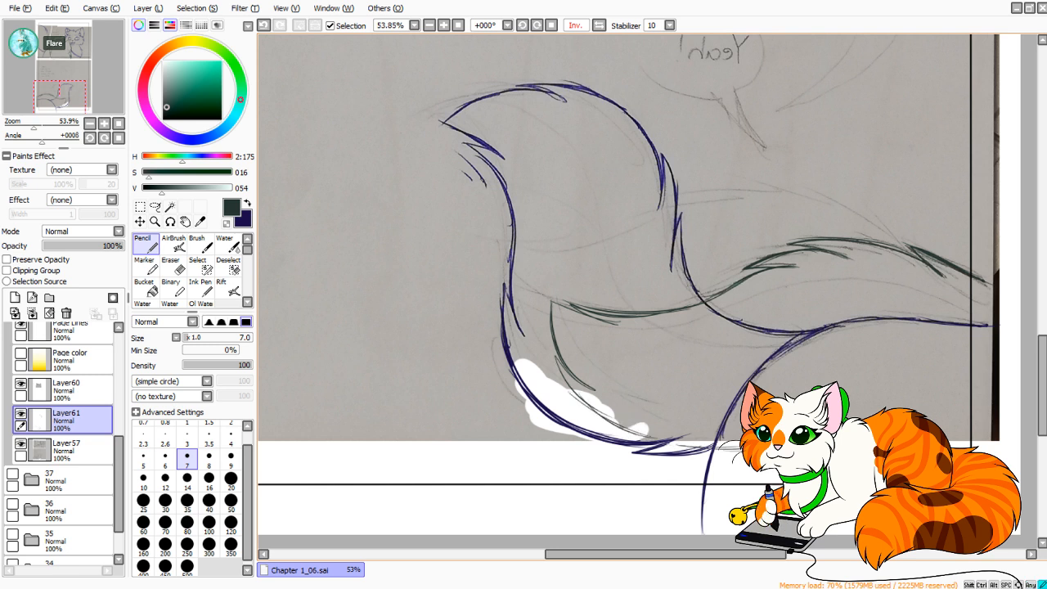
pyautogui.moveTo(819, 426); pyautogui.dragTo(970, 414)
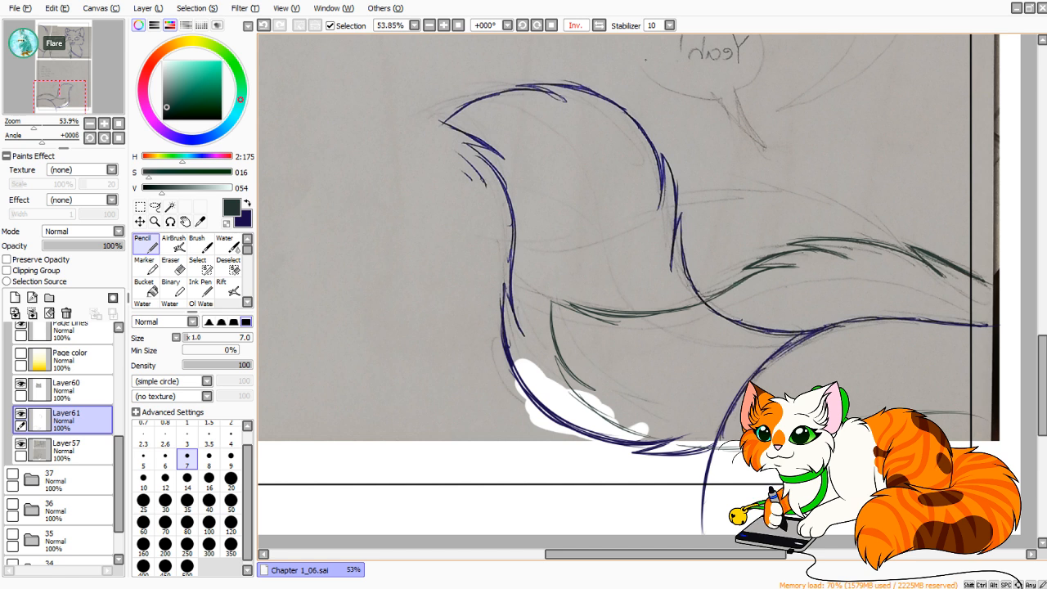
pyautogui.click(599, 25)
# Lasso the green tail on Layer61 and use Transform to shift it outward past the panel's left border.
pyautogui.moveTo(557, 245); pyautogui.dragTo(581, 225)
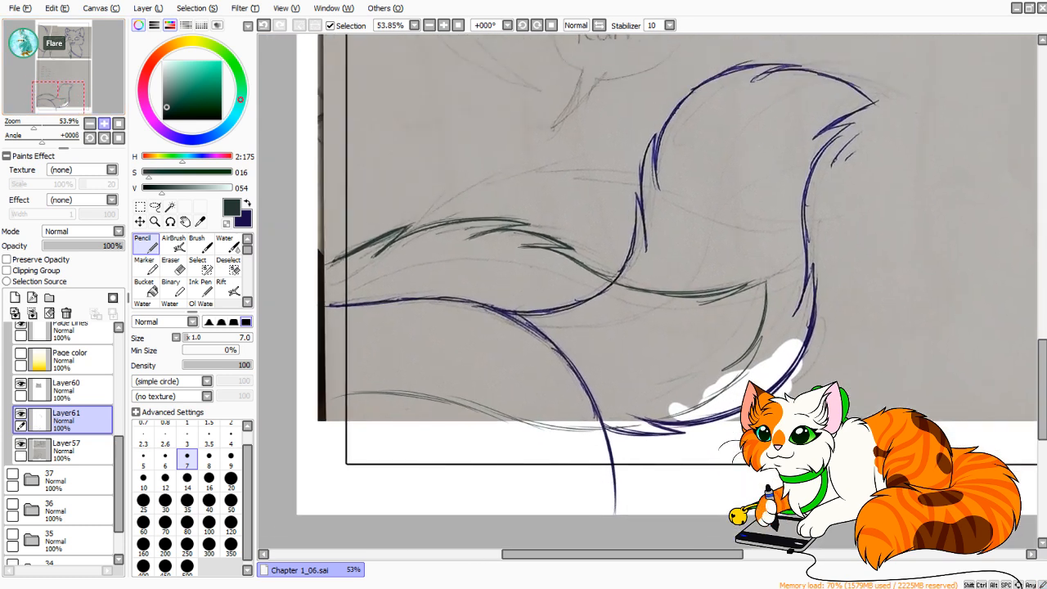
pyautogui.click(155, 206)
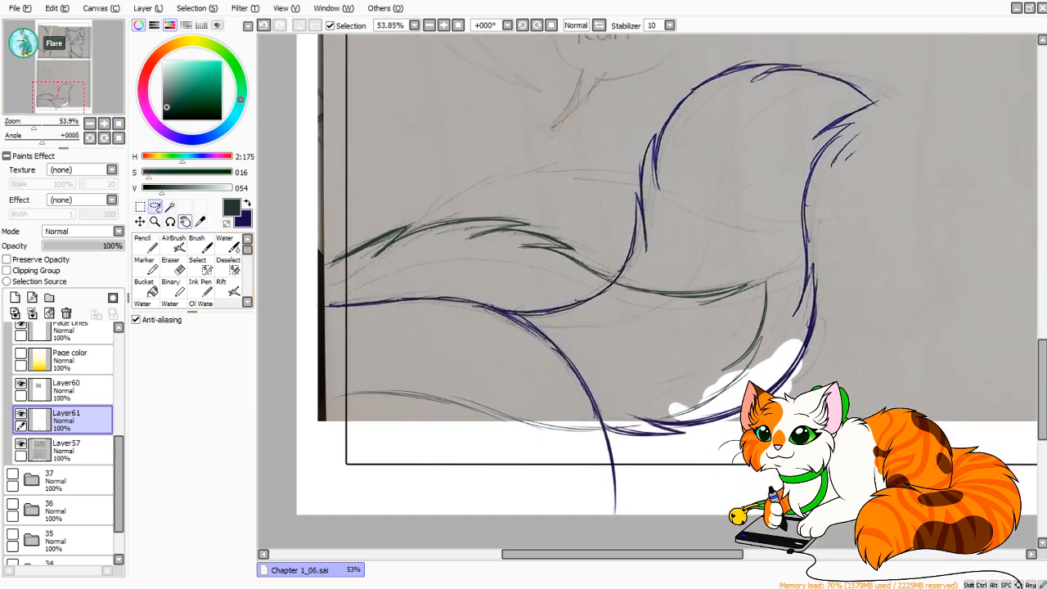
pyautogui.moveTo(315, 213)
pyautogui.mouseDown()
pyautogui.moveTo(460, 489)
pyautogui.moveTo(610, 440)
pyautogui.moveTo(616, 426)
pyautogui.moveTo(748, 391)
pyautogui.moveTo(769, 272)
pyautogui.moveTo(602, 235)
pyautogui.moveTo(291, 219)
pyautogui.moveTo(298, 216)
pyautogui.mouseUp()
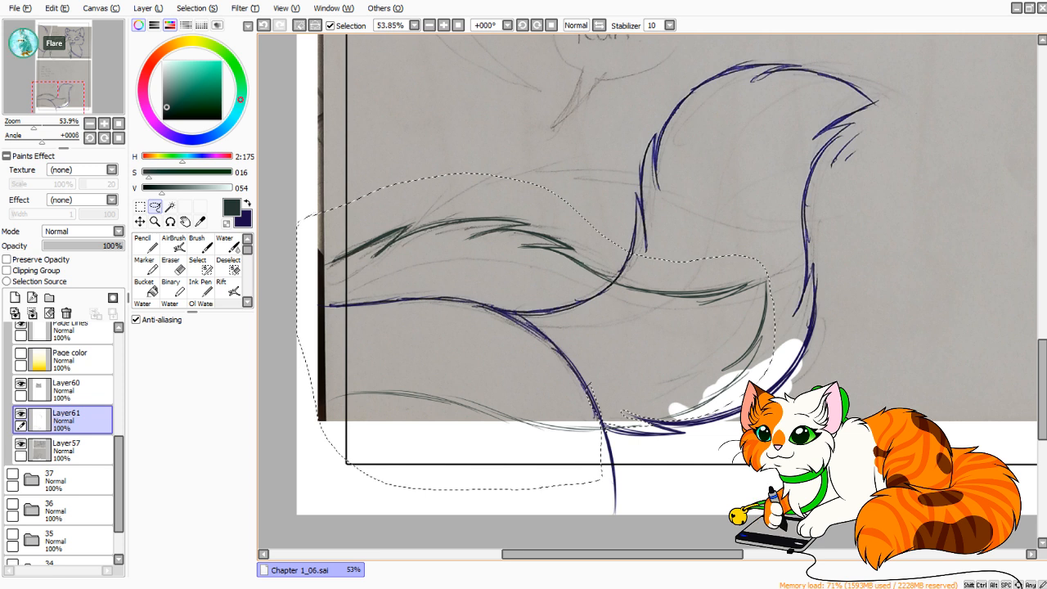
pyautogui.moveTo(639, 294); pyautogui.dragTo(580, 257)
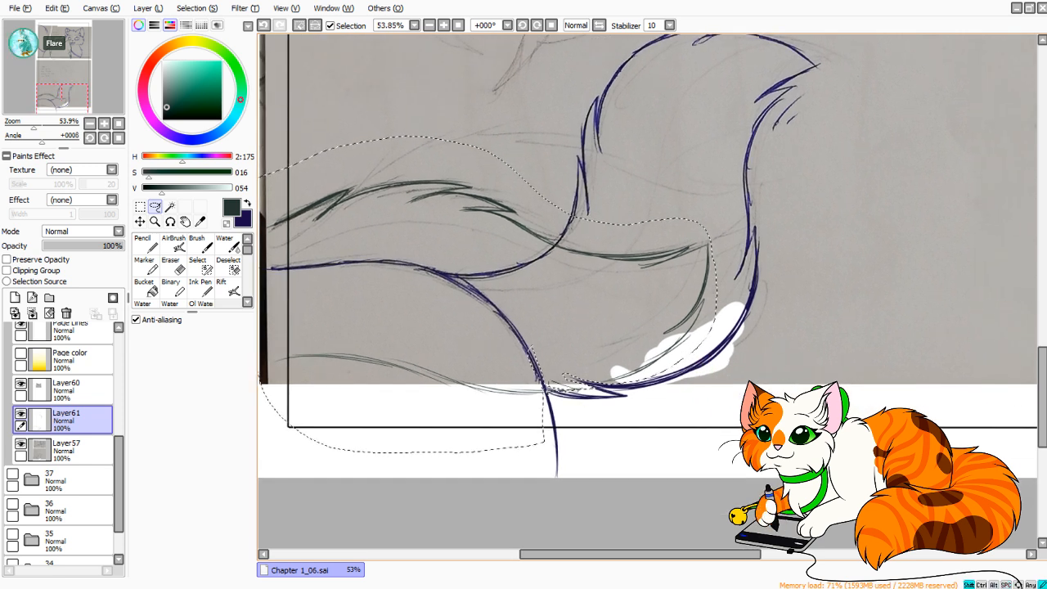
pyautogui.moveTo(639, 295); pyautogui.dragTo(727, 307)
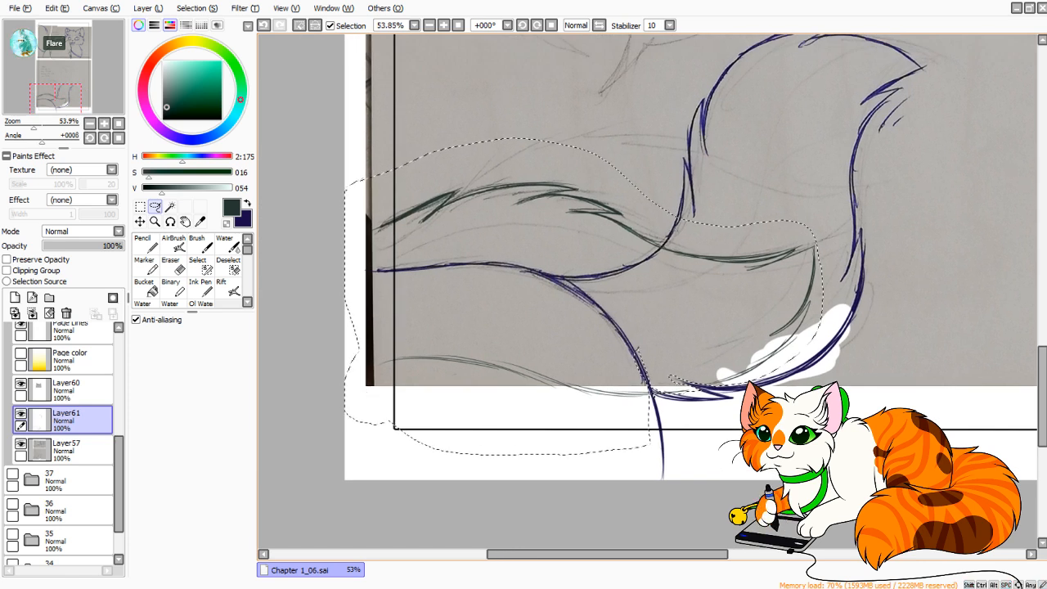
pyautogui.moveTo(363, 270)
pyautogui.mouseDown()
pyautogui.moveTo(340, 287)
pyautogui.moveTo(389, 421)
pyautogui.mouseUp()
pyautogui.hotkey('ctrl', 't')
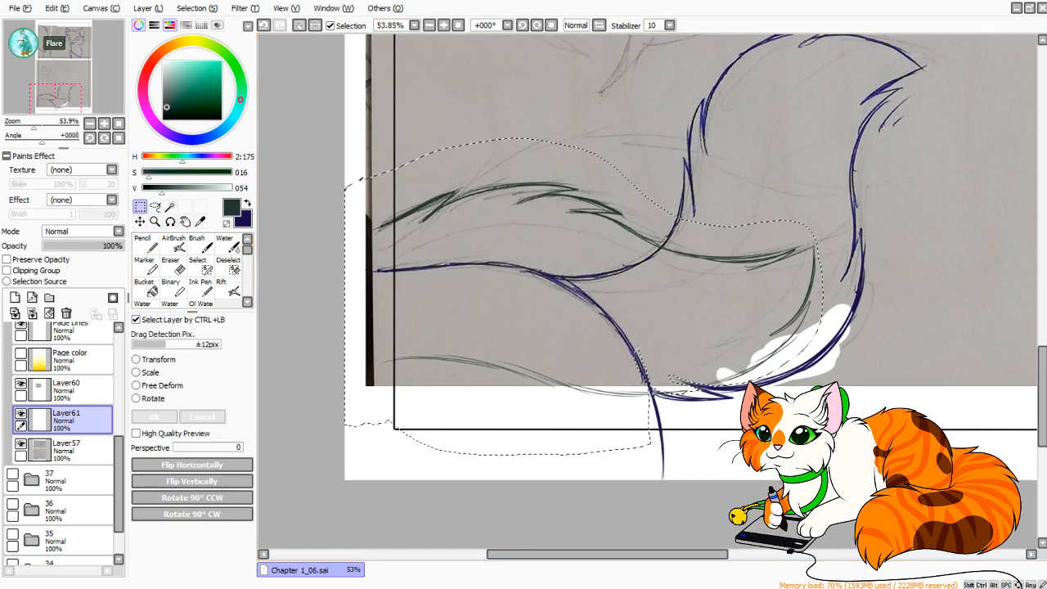
pyautogui.moveTo(572, 286)
pyautogui.mouseDown()
pyautogui.moveTo(562, 287)
pyautogui.moveTo(444, 451)
pyautogui.moveTo(491, 385)
pyautogui.mouseUp()
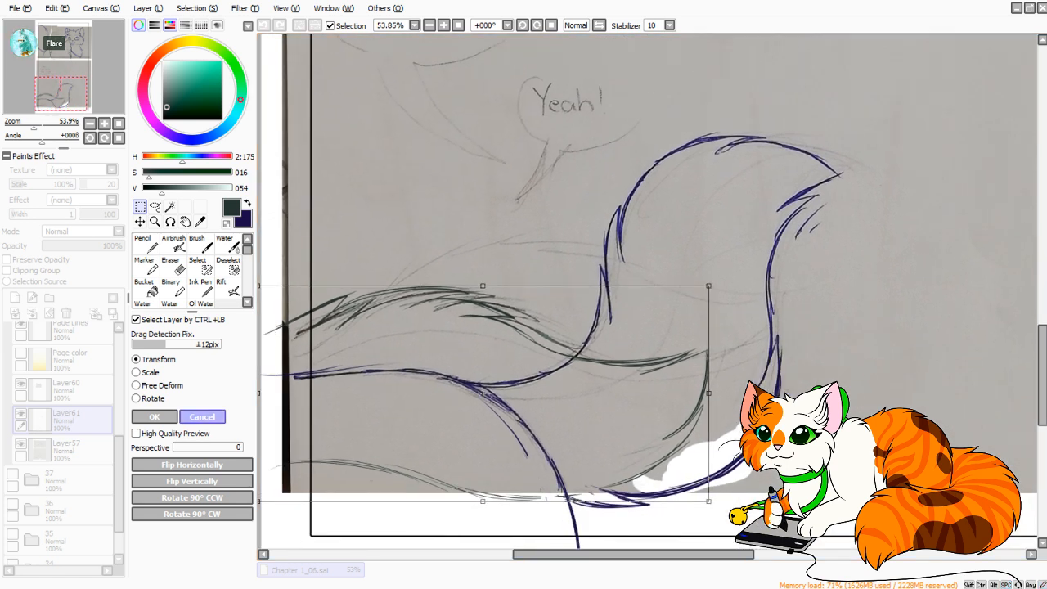
pyautogui.press('Return')
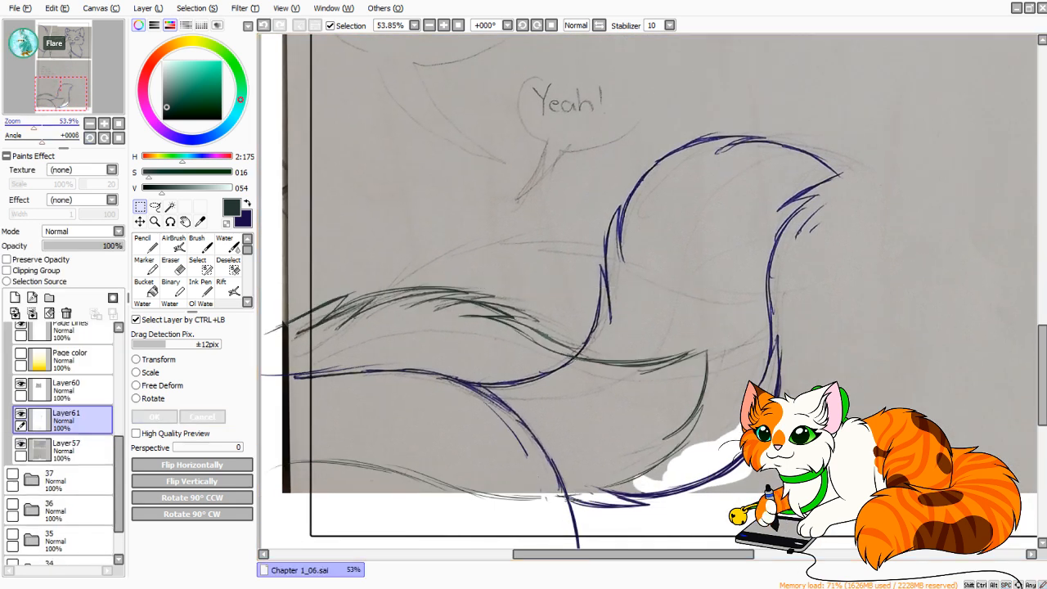
# Erase the photographed sketch around the green tail on Layer57 with a size 350 eraser.
pyautogui.scroll(-4, 649, 291)
pyautogui.scroll(2, 648, 292)
pyautogui.moveTo(638, 283); pyautogui.dragTo(577, 358)
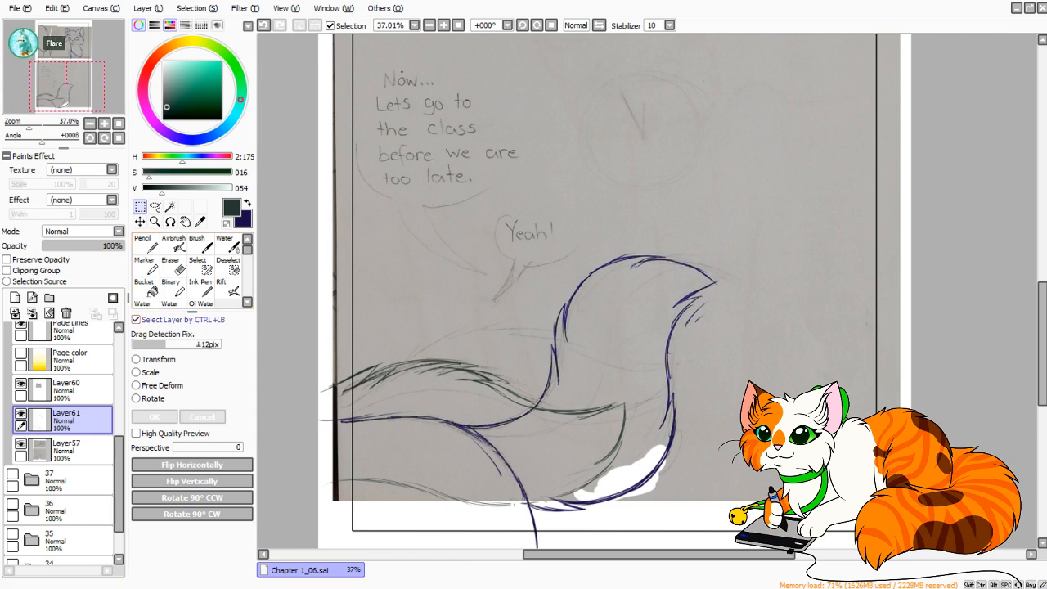
pyautogui.click(173, 265)
pyautogui.click(231, 547)
pyautogui.click(66, 449)
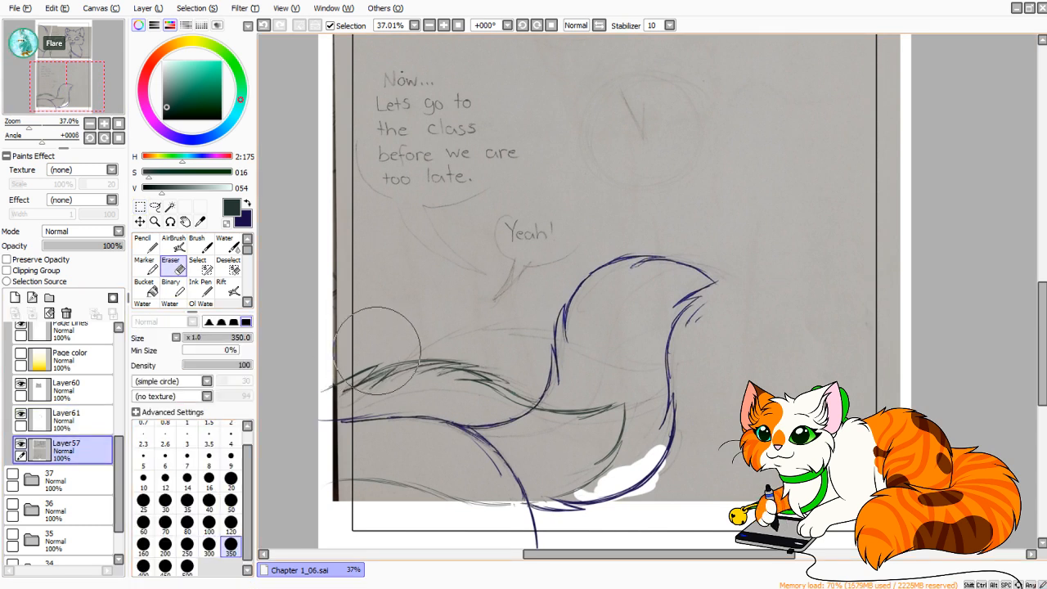
pyautogui.moveTo(377, 351)
pyautogui.mouseDown()
pyautogui.moveTo(469, 358)
pyautogui.moveTo(562, 418)
pyautogui.moveTo(604, 424)
pyautogui.moveTo(575, 459)
pyautogui.moveTo(340, 487)
pyautogui.moveTo(439, 504)
pyautogui.moveTo(454, 493)
pyautogui.moveTo(449, 482)
pyautogui.moveTo(335, 478)
pyautogui.moveTo(320, 434)
pyautogui.moveTo(313, 466)
pyautogui.moveTo(311, 417)
pyautogui.mouseUp()
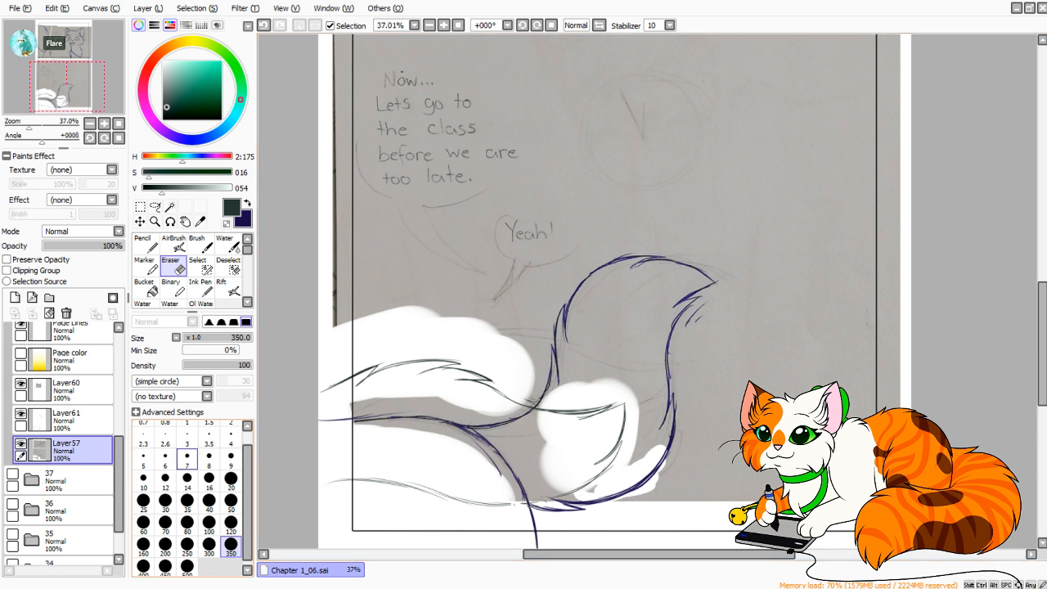
# Reinforce the dark blue back line near the lower panel's left border on Layer61 with the size 7 Pencil.
pyautogui.click(80, 420)
pyautogui.click(146, 245)
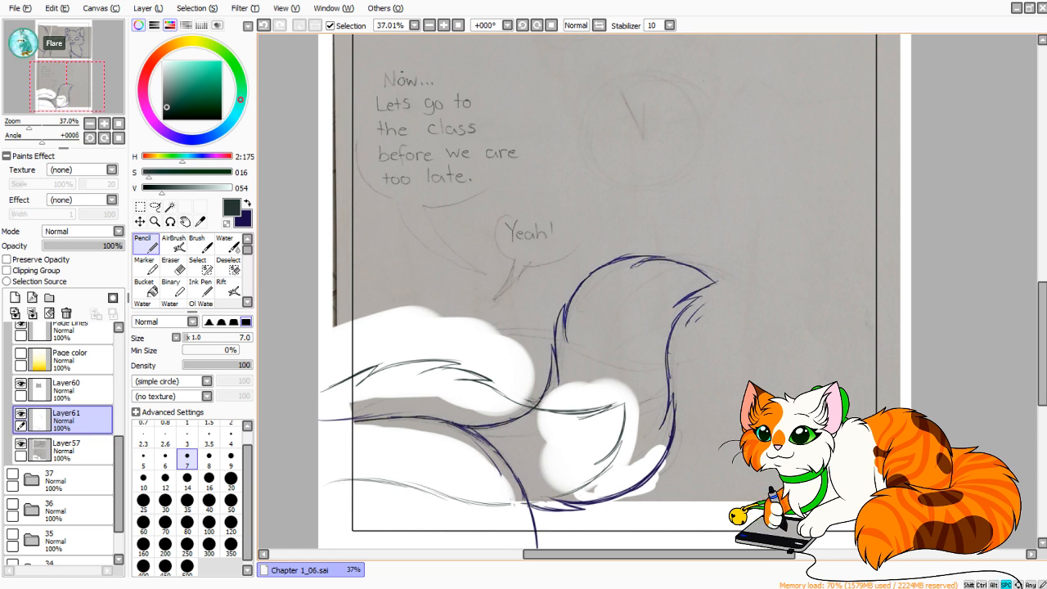
pyautogui.moveTo(473, 426); pyautogui.dragTo(532, 346)
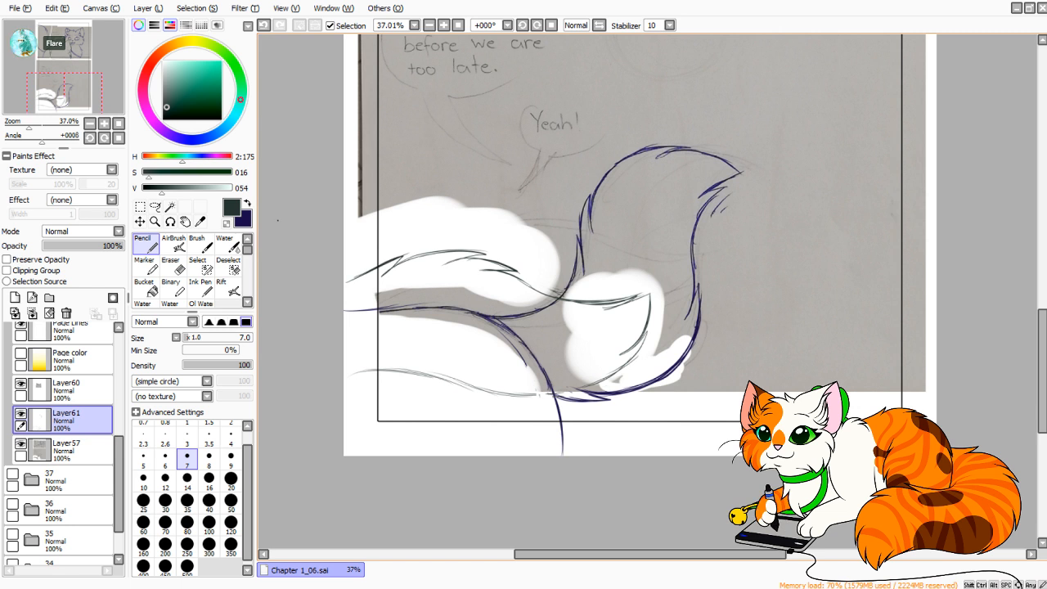
pyautogui.press('x')
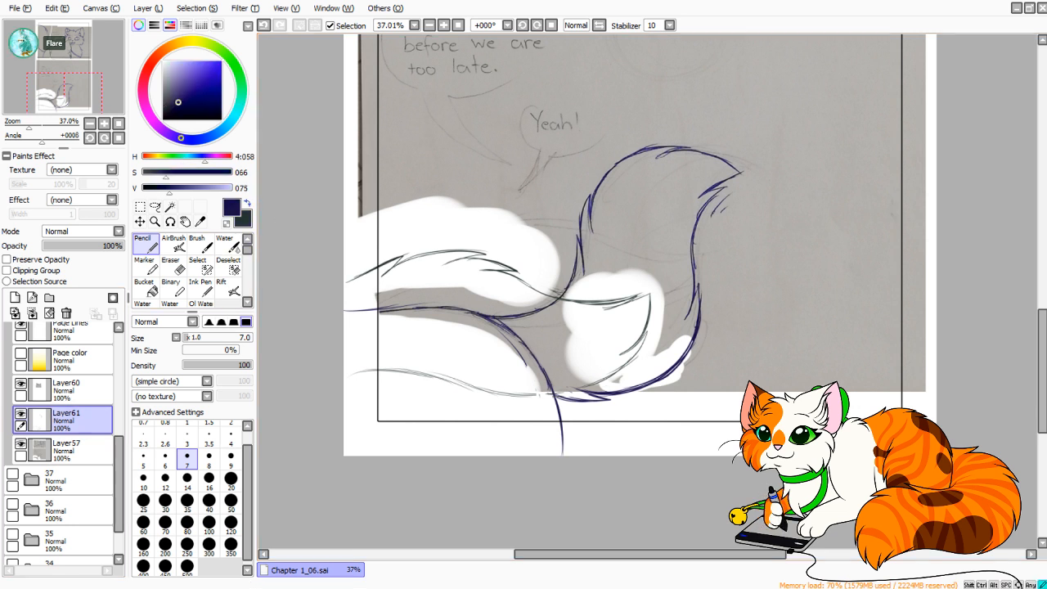
pyautogui.moveTo(409, 307); pyautogui.dragTo(482, 314)
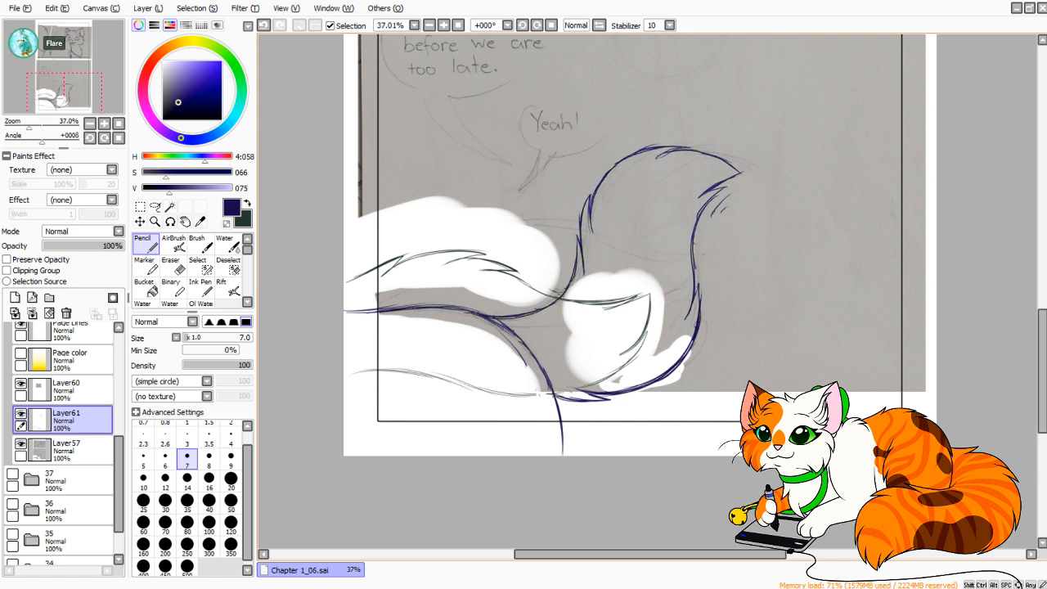
# Move the two panel divider lines on Layer59 slightly upward with Transform.
pyautogui.moveTo(573, 246)
pyautogui.mouseDown()
pyautogui.moveTo(530, 352)
pyautogui.moveTo(558, 383)
pyautogui.moveTo(558, 401)
pyautogui.moveTo(537, 402)
pyautogui.moveTo(523, 374)
pyautogui.mouseUp()
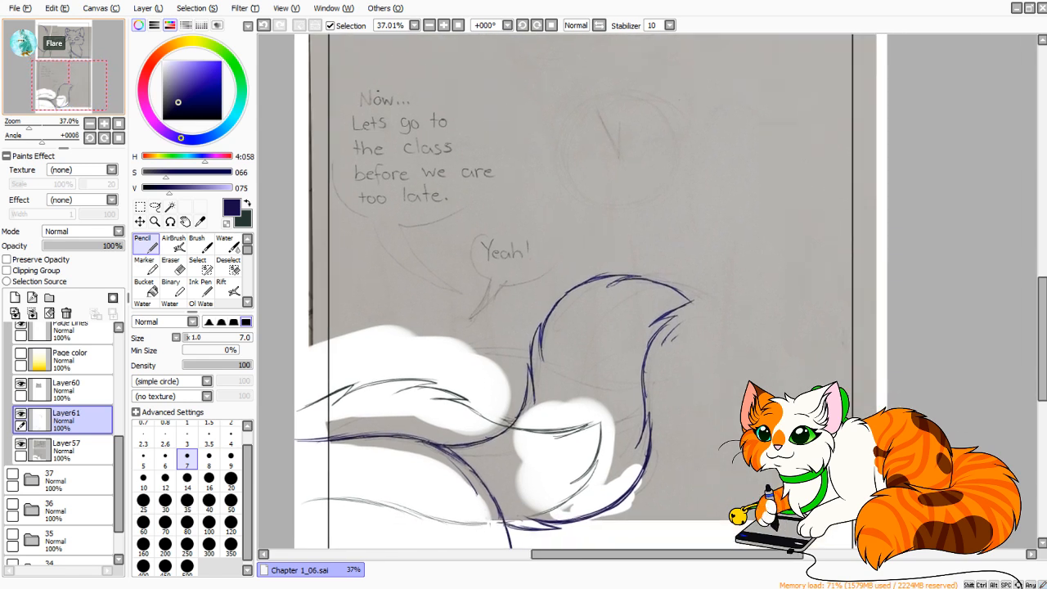
pyautogui.moveTo(557, 131)
pyautogui.mouseDown()
pyautogui.moveTo(568, 131)
pyautogui.moveTo(507, 249)
pyautogui.moveTo(508, 494)
pyautogui.mouseUp()
pyautogui.moveTo(524, 295)
pyautogui.mouseDown()
pyautogui.moveTo(565, 321)
pyautogui.moveTo(596, 393)
pyautogui.moveTo(589, 380)
pyautogui.moveTo(559, 379)
pyautogui.mouseUp()
pyautogui.moveTo(70, 42); pyautogui.dragTo(70, 44)
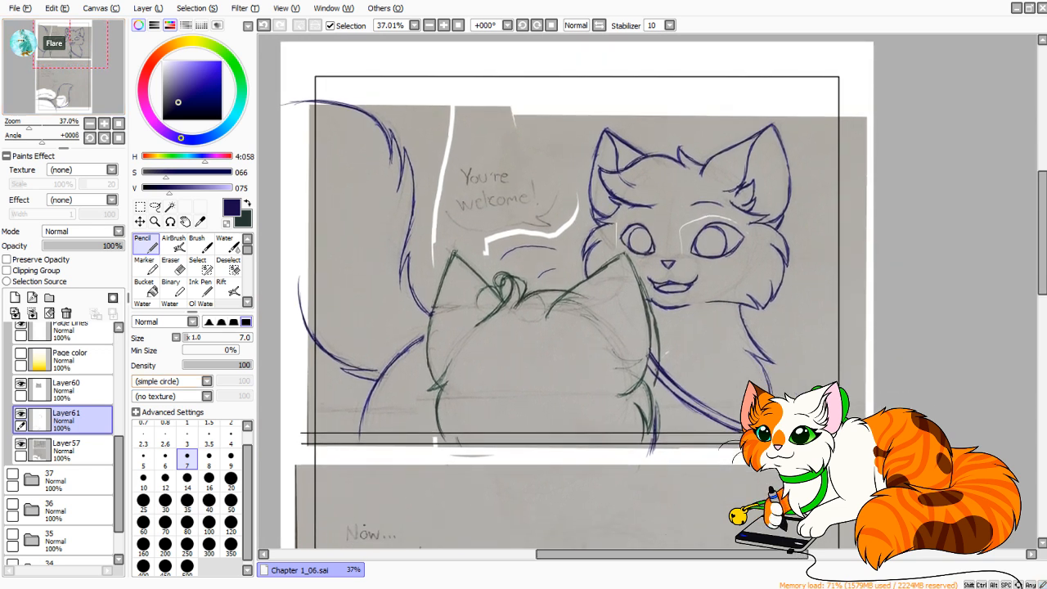
pyautogui.moveTo(118, 471); pyautogui.dragTo(118, 430)
pyautogui.click(74, 398)
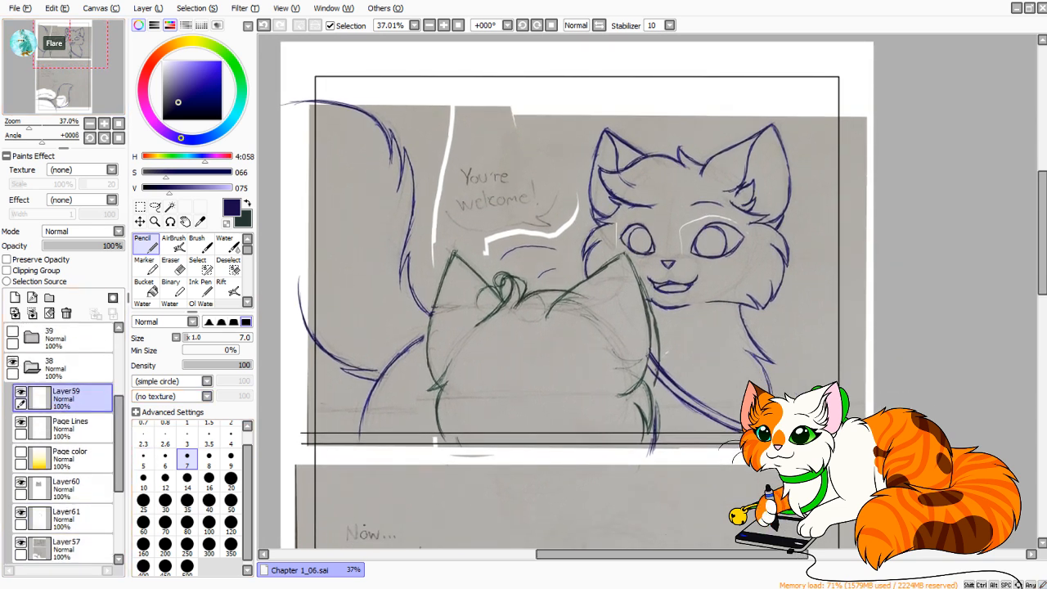
pyautogui.click(140, 207)
pyautogui.click(137, 359)
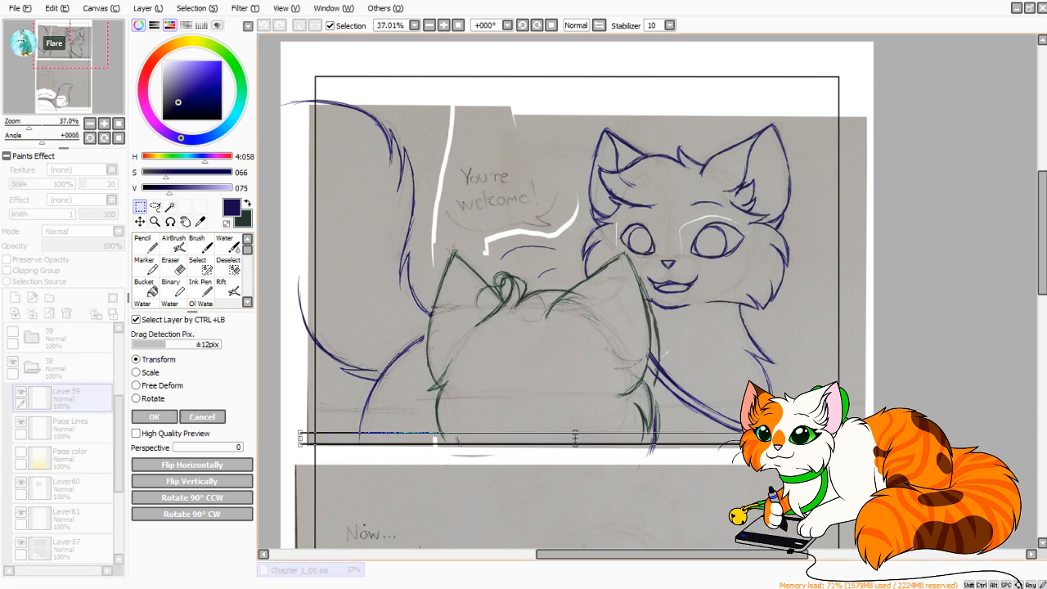
pyautogui.moveTo(575, 438); pyautogui.dragTo(575, 423)
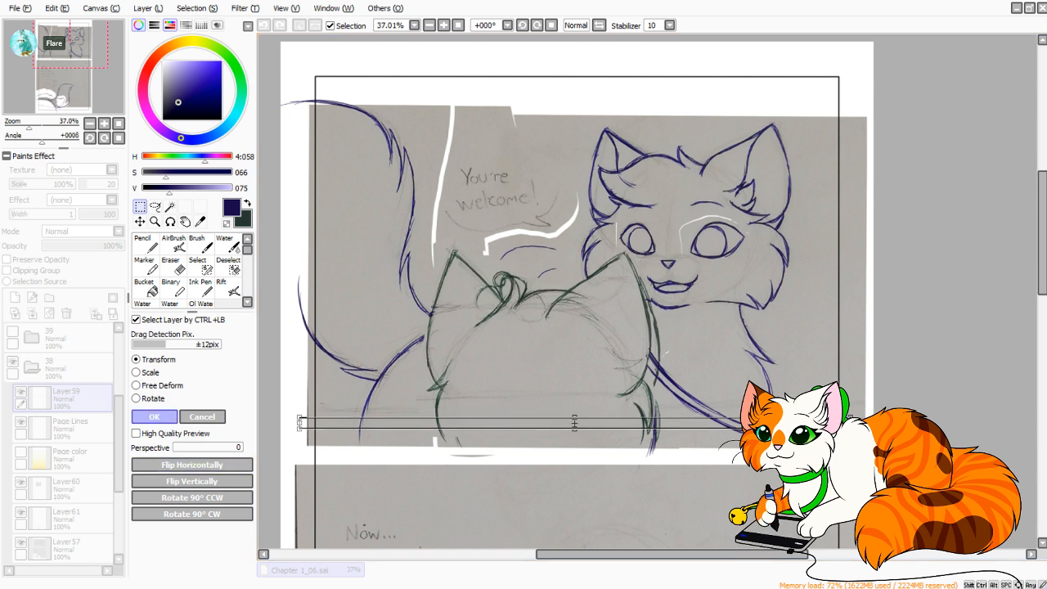
pyautogui.press('Return')
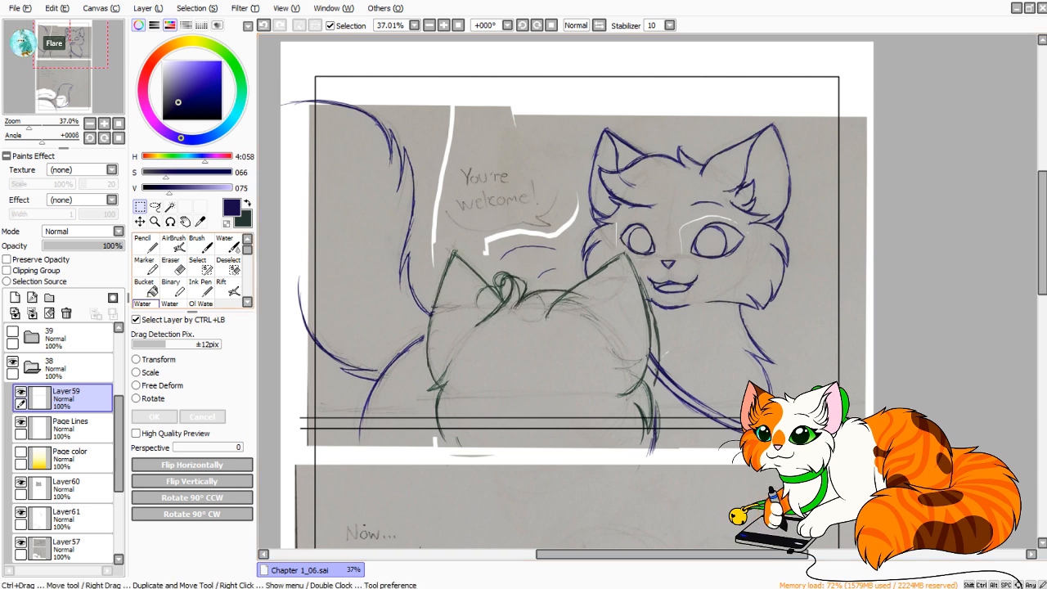
# Erase the ends of both divider lines extending past the left page border on Layer59 with a size 14 eraser.
pyautogui.click(173, 266)
pyautogui.moveTo(30, 127); pyautogui.dragTo(46, 127)
pyautogui.moveTo(57, 47); pyautogui.dragTo(38, 58)
pyautogui.moveTo(46, 127); pyautogui.dragTo(58, 127)
pyautogui.moveTo(37, 57); pyautogui.dragTo(39, 55)
pyautogui.moveTo(58, 127); pyautogui.dragTo(62, 127)
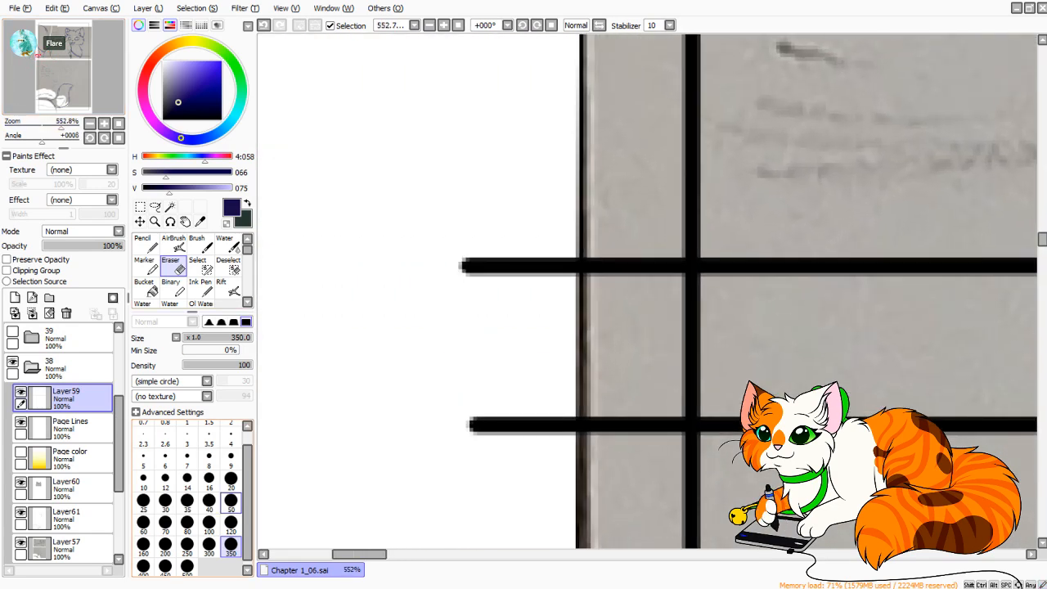
pyautogui.click(230, 480)
pyautogui.click(187, 481)
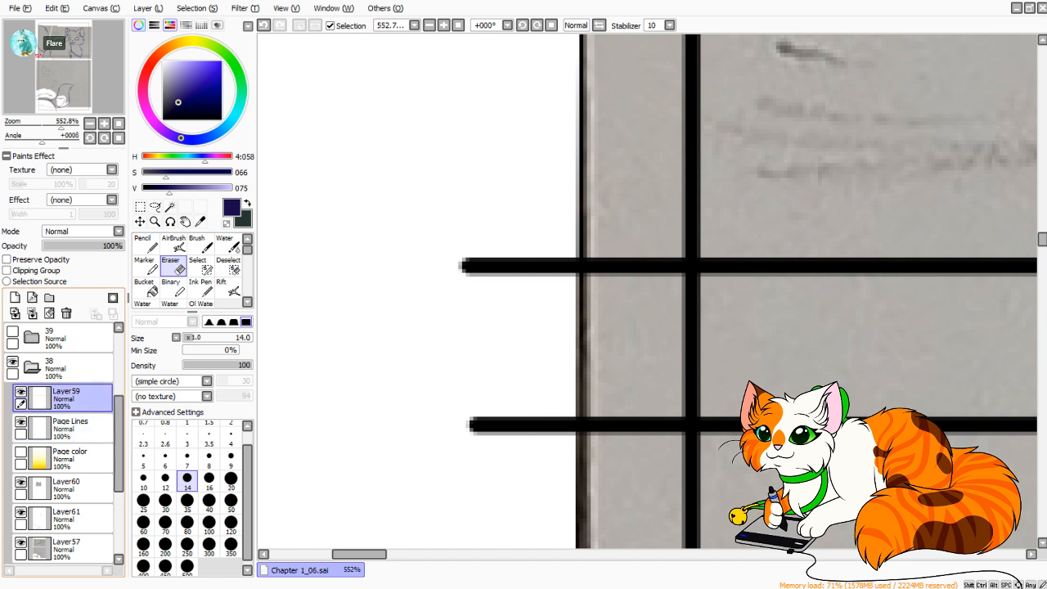
pyautogui.moveTo(462, 250)
pyautogui.mouseDown()
pyautogui.moveTo(538, 278)
pyautogui.moveTo(666, 236)
pyautogui.mouseUp()
pyautogui.click(662, 413)
pyautogui.moveTo(662, 413)
pyautogui.mouseDown()
pyautogui.moveTo(635, 389)
pyautogui.moveTo(604, 393)
pyautogui.moveTo(577, 374)
pyautogui.moveTo(550, 387)
pyautogui.moveTo(509, 376)
pyautogui.moveTo(484, 396)
pyautogui.moveTo(442, 363)
pyautogui.mouseUp()
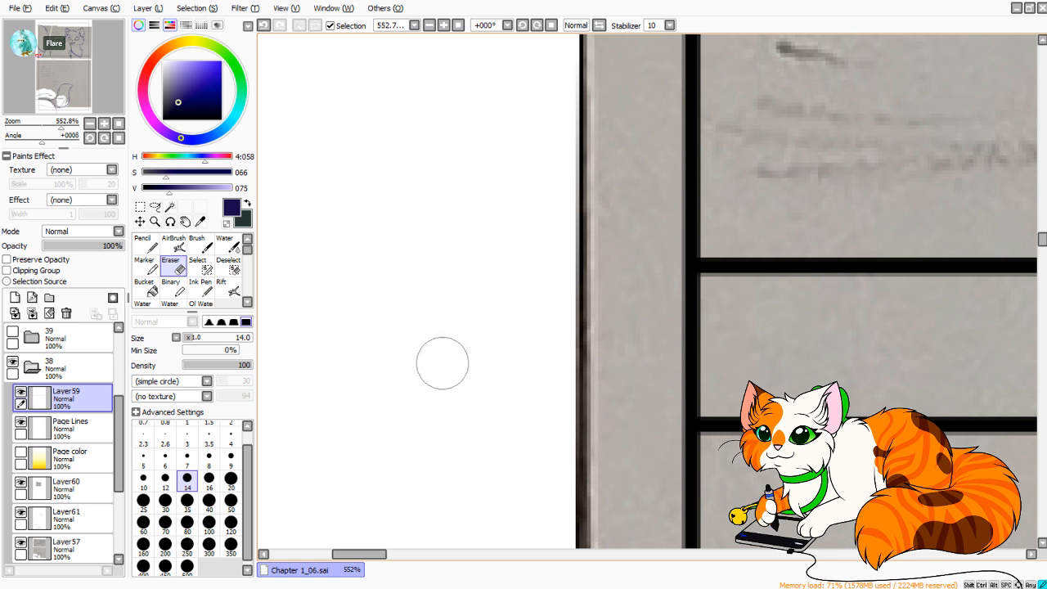
# Erase the left and right vertical border segments between the two divider lines on the Page Lines layer.
pyautogui.click(72, 429)
pyautogui.moveTo(691, 414)
pyautogui.mouseDown()
pyautogui.moveTo(628, 389)
pyautogui.moveTo(750, 386)
pyautogui.moveTo(646, 394)
pyautogui.moveTo(748, 387)
pyautogui.moveTo(672, 389)
pyautogui.moveTo(727, 364)
pyautogui.moveTo(730, 341)
pyautogui.moveTo(652, 297)
pyautogui.mouseUp()
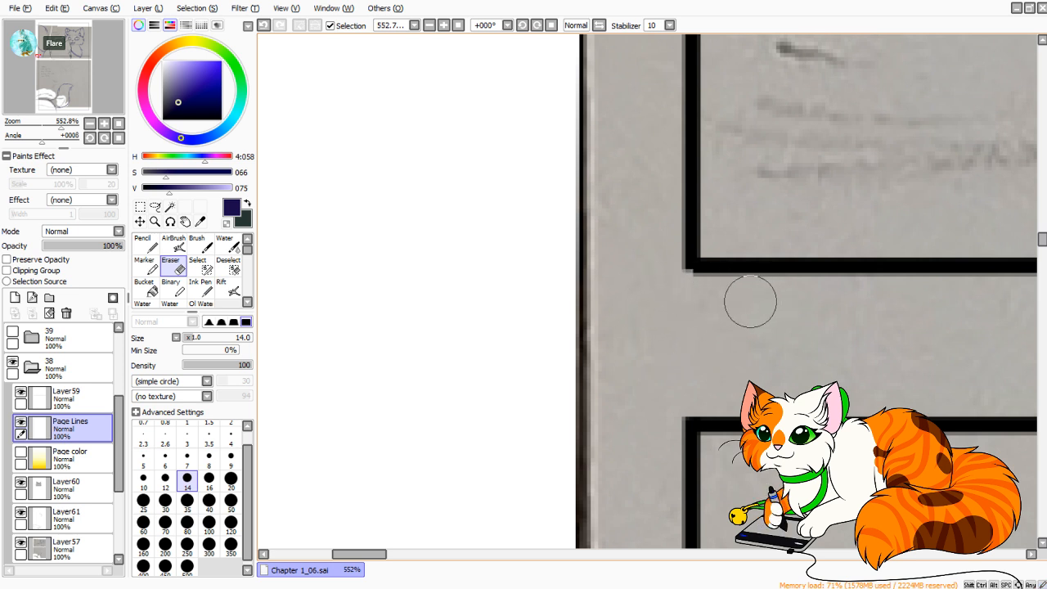
pyautogui.moveTo(359, 555)
pyautogui.mouseDown()
pyautogui.moveTo(962, 555)
pyautogui.moveTo(927, 554)
pyautogui.mouseUp()
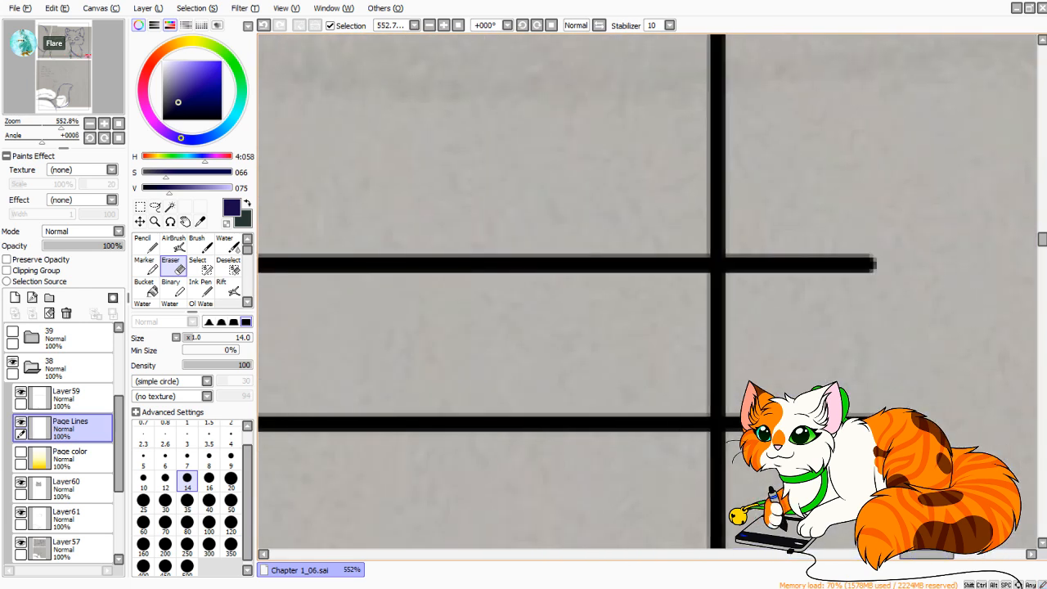
pyautogui.moveTo(663, 386)
pyautogui.mouseDown()
pyautogui.moveTo(761, 387)
pyautogui.moveTo(715, 393)
pyautogui.moveTo(677, 366)
pyautogui.moveTo(672, 330)
pyautogui.moveTo(744, 297)
pyautogui.mouseUp()
# Erase the divider lines' overhang past the right border on Layer59 and merge the layer into Page Lines.
pyautogui.click(69, 397)
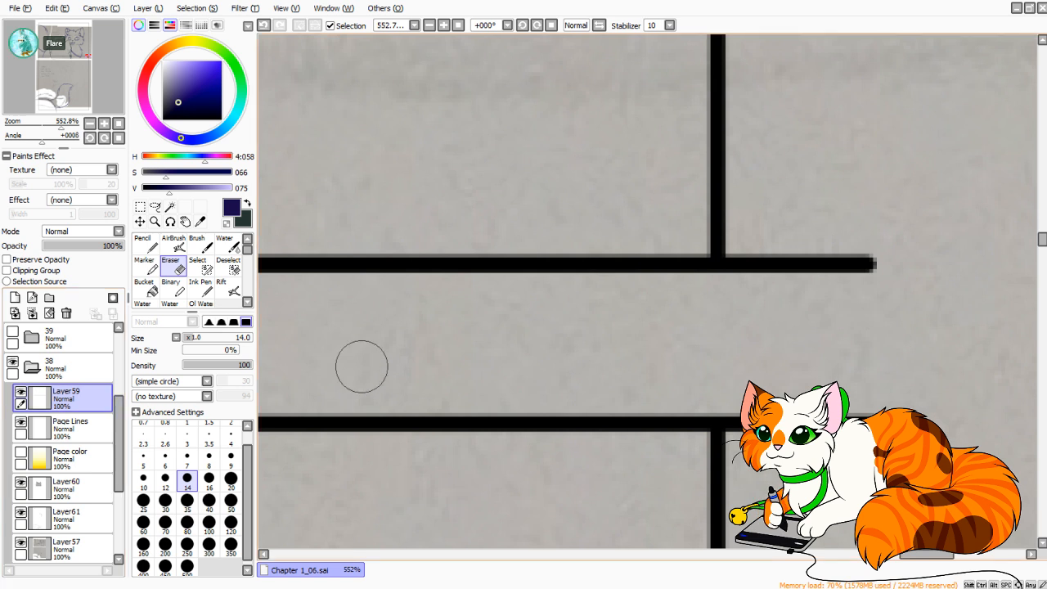
pyautogui.click(753, 264)
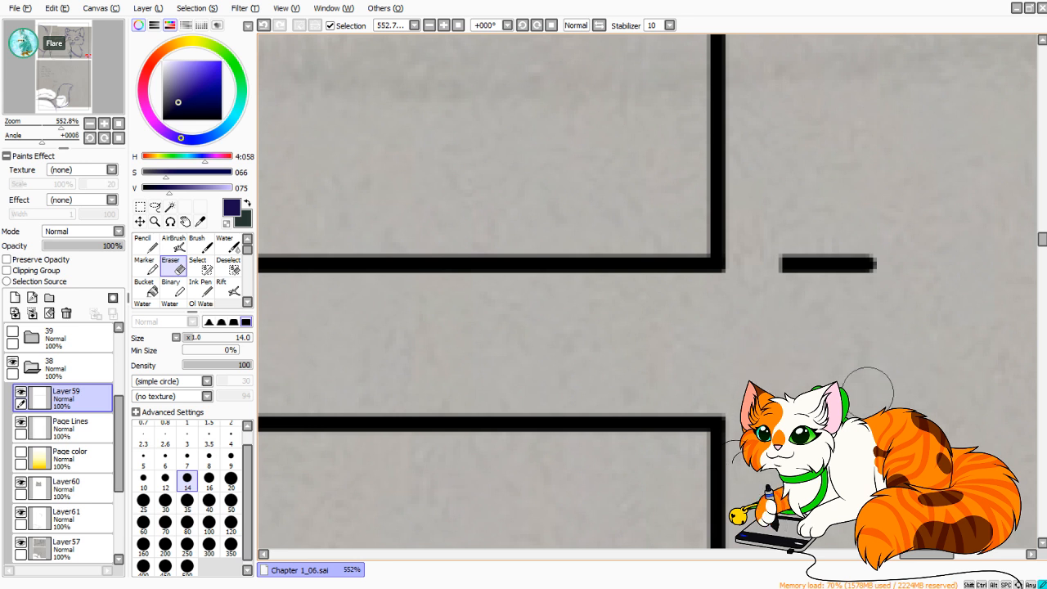
pyautogui.moveTo(776, 264)
pyautogui.mouseDown()
pyautogui.moveTo(787, 333)
pyautogui.moveTo(846, 316)
pyautogui.moveTo(878, 270)
pyautogui.mouseUp()
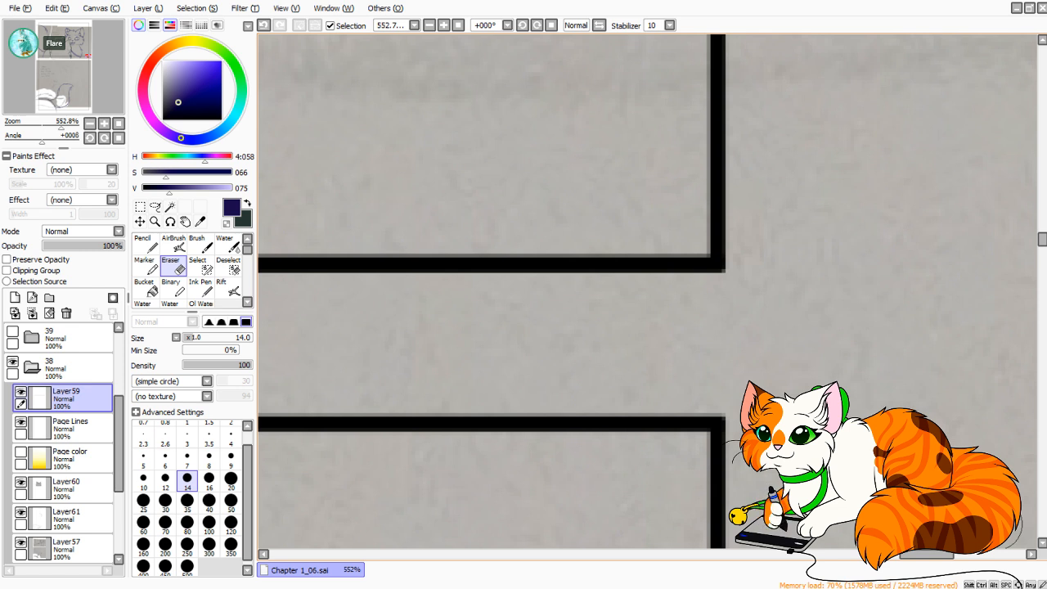
pyautogui.click(119, 124)
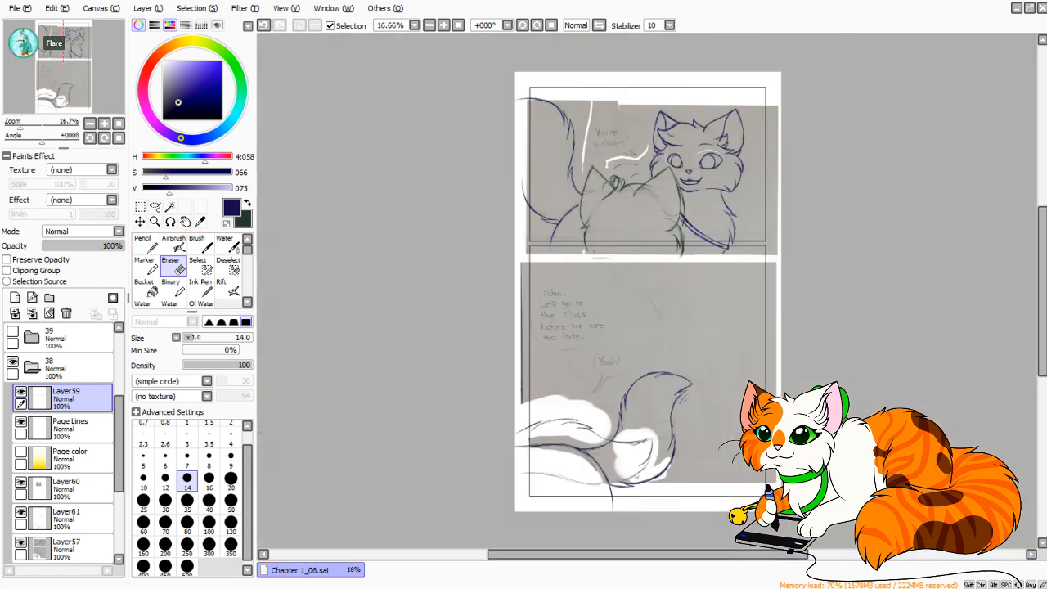
pyautogui.click(67, 312)
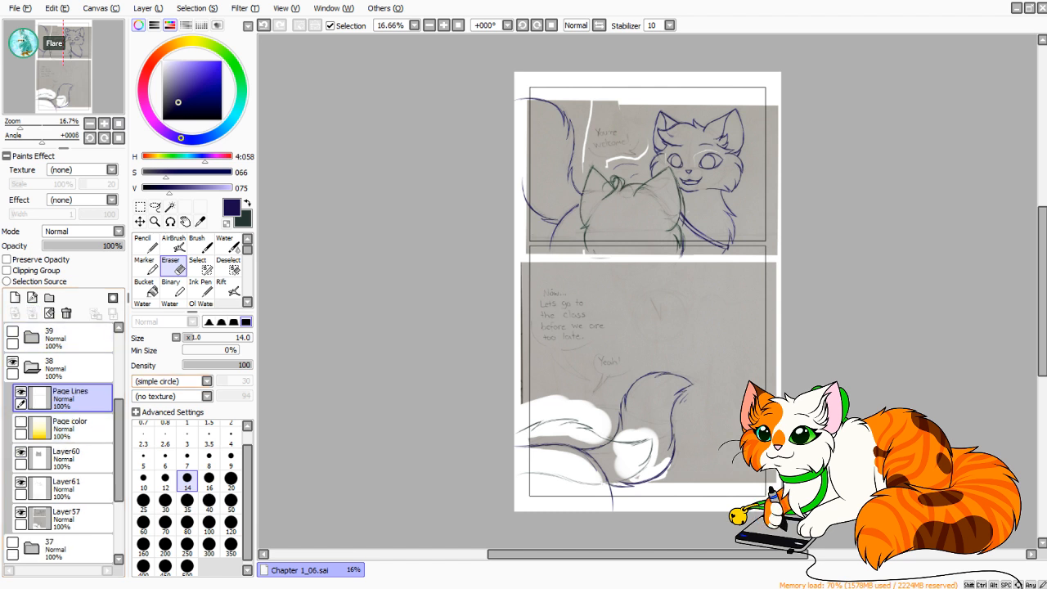
# Show the Page color layer and make Page Lines the working layer.
pyautogui.click(70, 426)
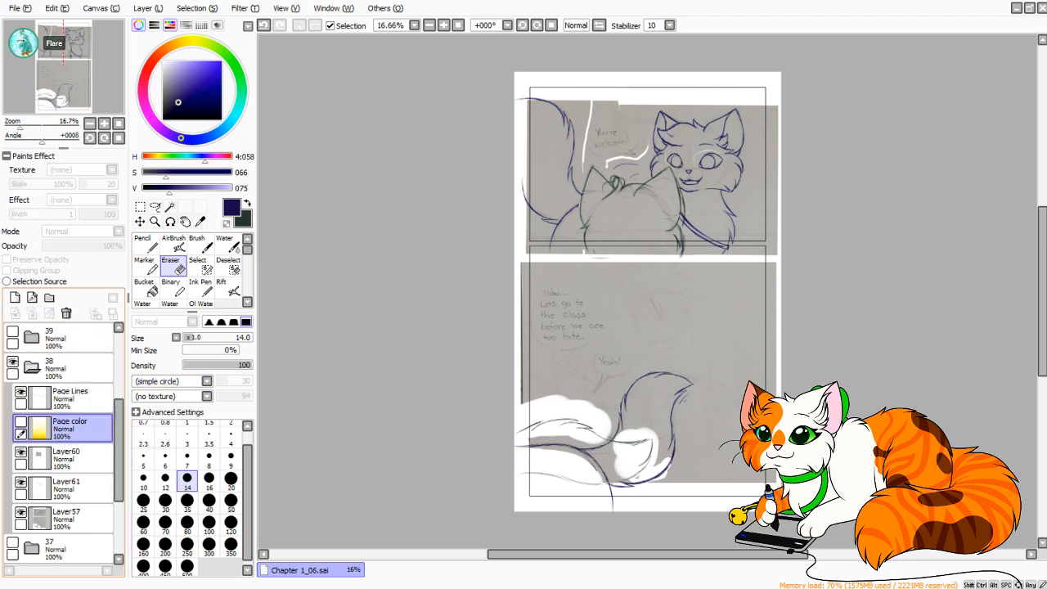
pyautogui.click(20, 422)
pyautogui.click(72, 398)
# Try to select the interiors of both panels on Page Lines with the Magic Wand, then undo both selections.
pyautogui.click(171, 207)
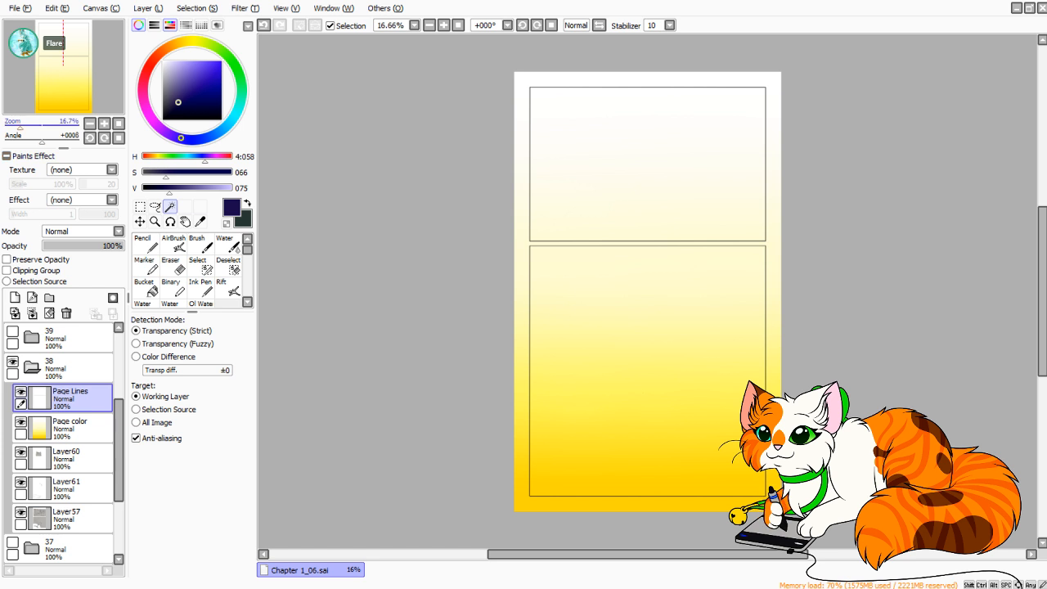
pyautogui.moveTo(21, 124); pyautogui.dragTo(38, 123)
pyautogui.moveTo(392, 156); pyautogui.dragTo(718, 419)
pyautogui.click(646, 238)
pyautogui.click(621, 418)
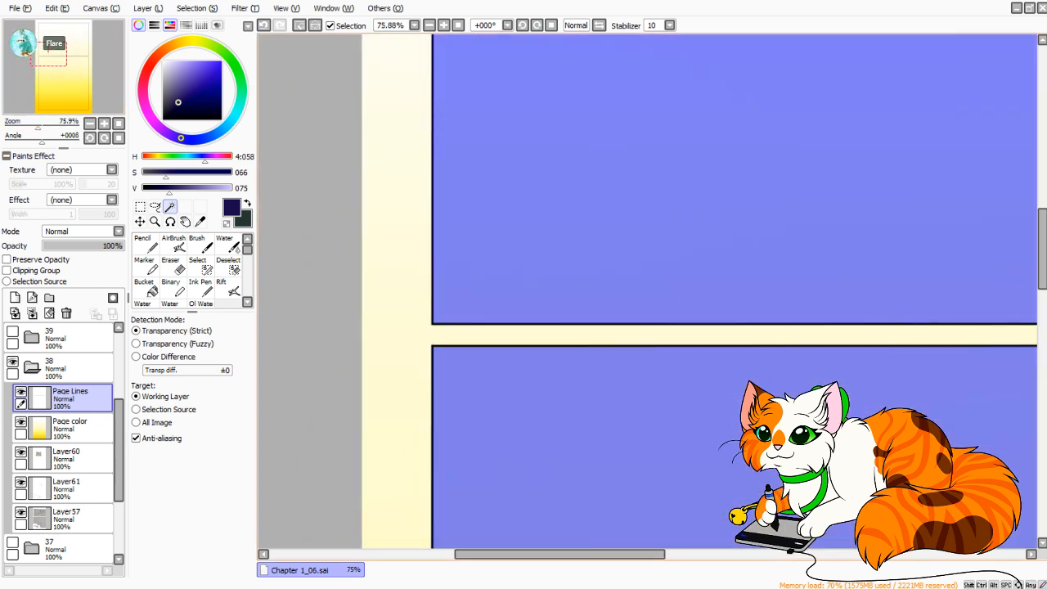
pyautogui.hotkey('ctrl', 'z')
pyautogui.hotkey('ctrl', 'z')
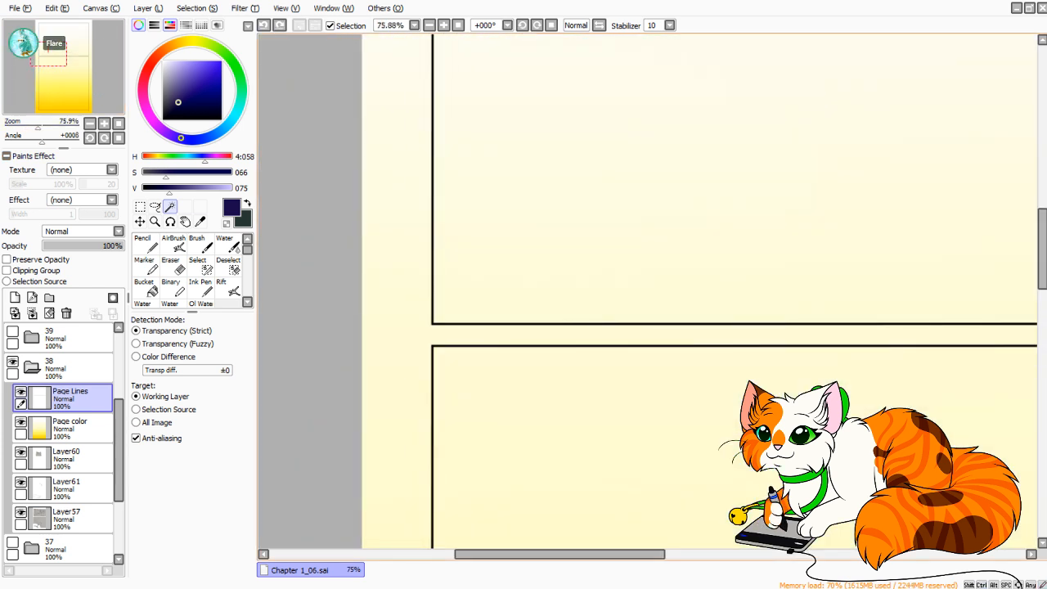
# Select the lower panel with the rectangular Selection tool, starting at its upper-left corner and following its border lines.
pyautogui.click(140, 207)
pyautogui.moveTo(38, 124); pyautogui.dragTo(53, 124)
pyautogui.moveTo(57, 65); pyautogui.dragTo(46, 124)
pyautogui.moveTo(639, 270); pyautogui.dragTo(680, 352)
pyautogui.moveTo(737, 431); pyautogui.dragTo(663, 344)
pyautogui.hotkey('ctrl', 'd')
pyautogui.hotkey('ctrl', 'd')
pyautogui.moveTo(737, 431); pyautogui.dragTo(562, 227)
pyautogui.hotkey('ctrl', 'd')
pyautogui.moveTo(86, 108); pyautogui.dragTo(38, 59)
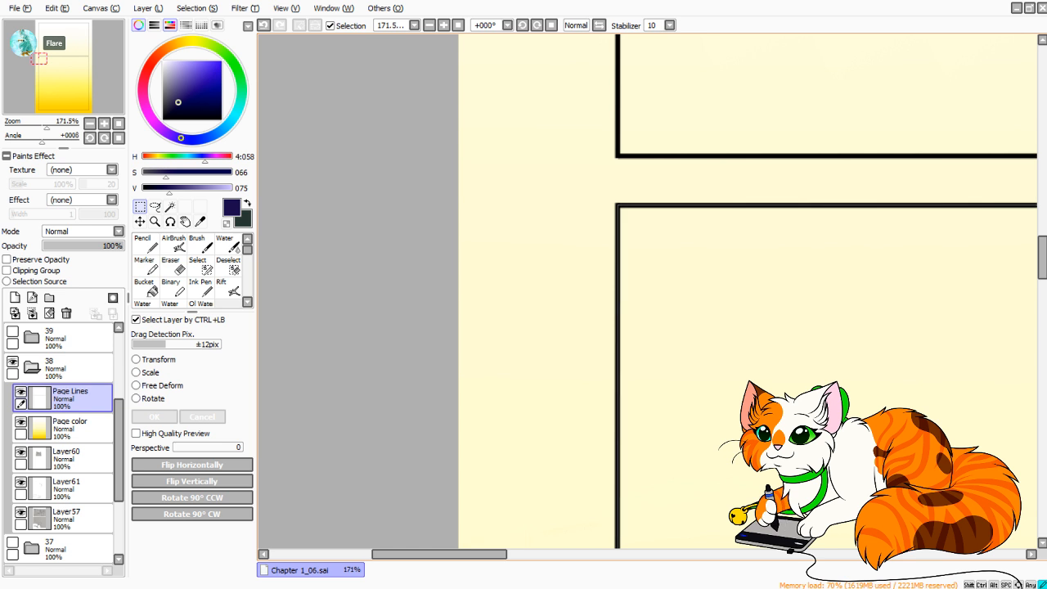
pyautogui.moveTo(619, 206); pyautogui.dragTo(1043, 564)
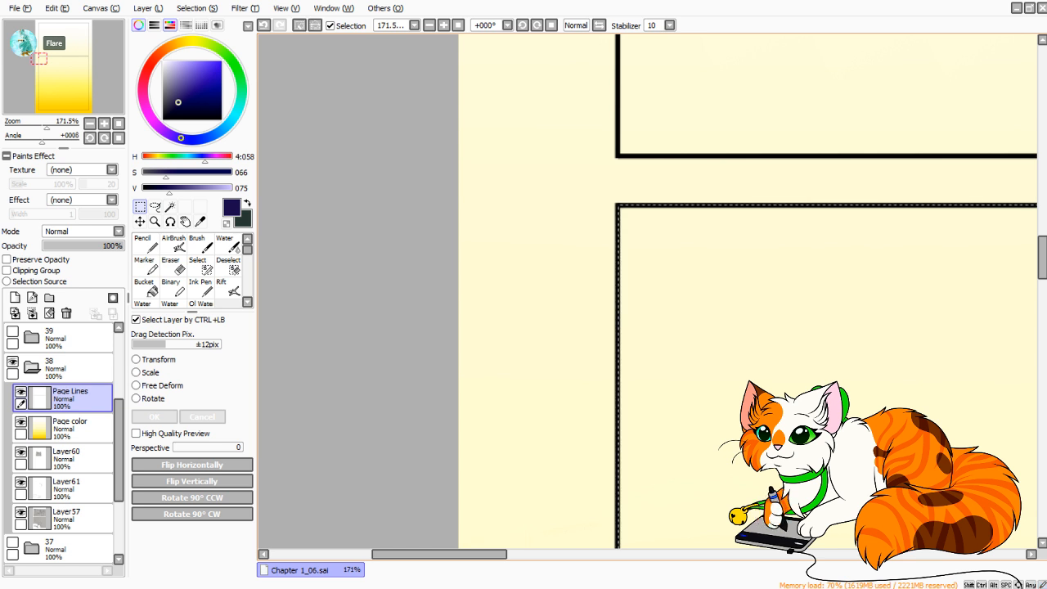
# Examine the rectangular selection's alignment with the lower panel's border lines along its sides and corners.
pyautogui.moveTo(695, 491); pyautogui.dragTo(532, 155)
pyautogui.moveTo(655, 491); pyautogui.dragTo(638, 98)
pyautogui.moveTo(638, 507); pyautogui.dragTo(663, 90)
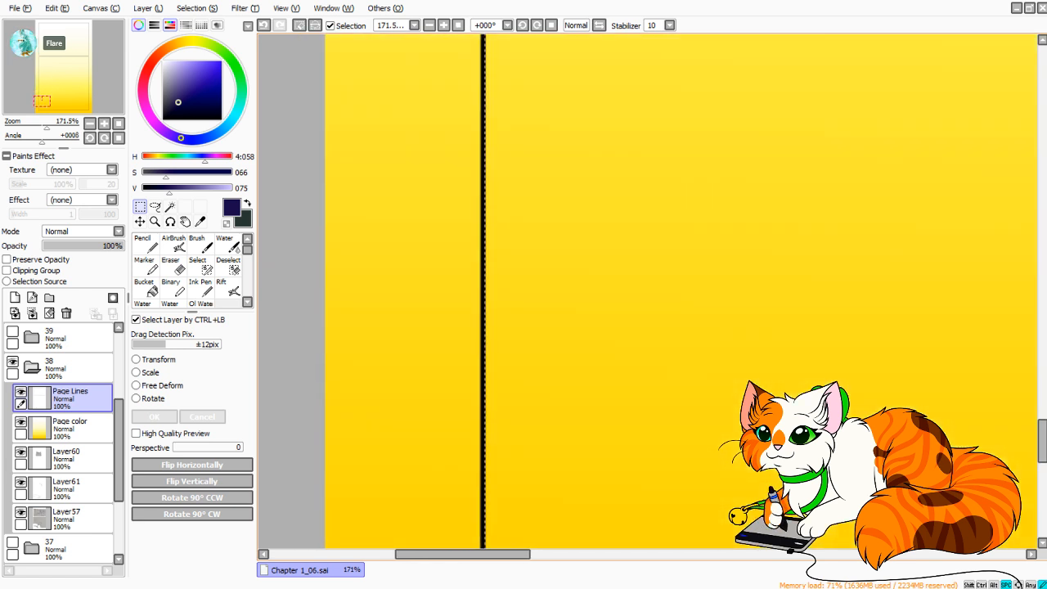
pyautogui.moveTo(655, 491); pyautogui.dragTo(622, 102)
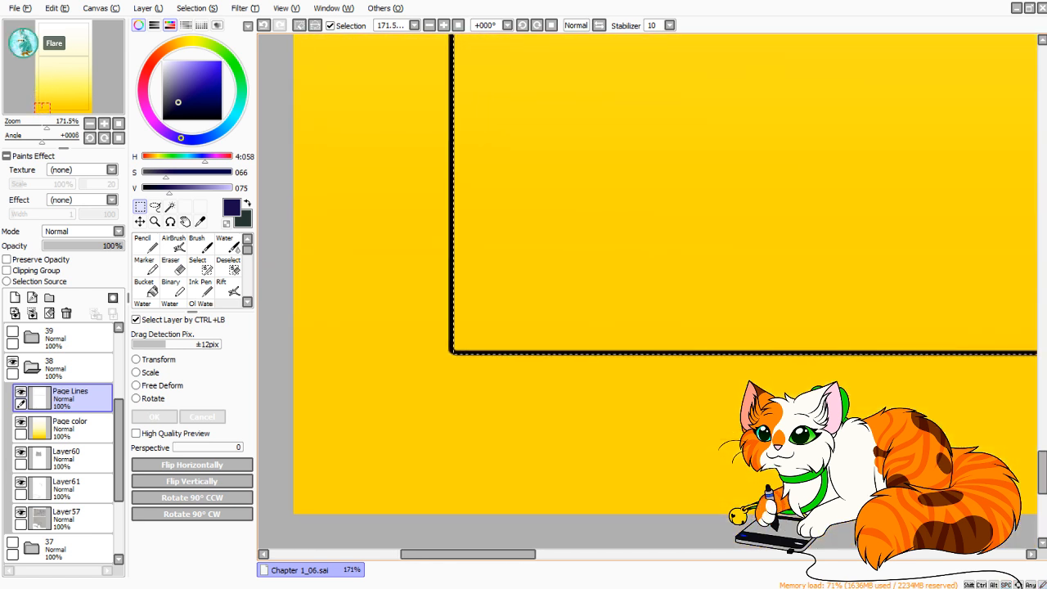
pyautogui.moveTo(430, 362); pyautogui.dragTo(909, 354)
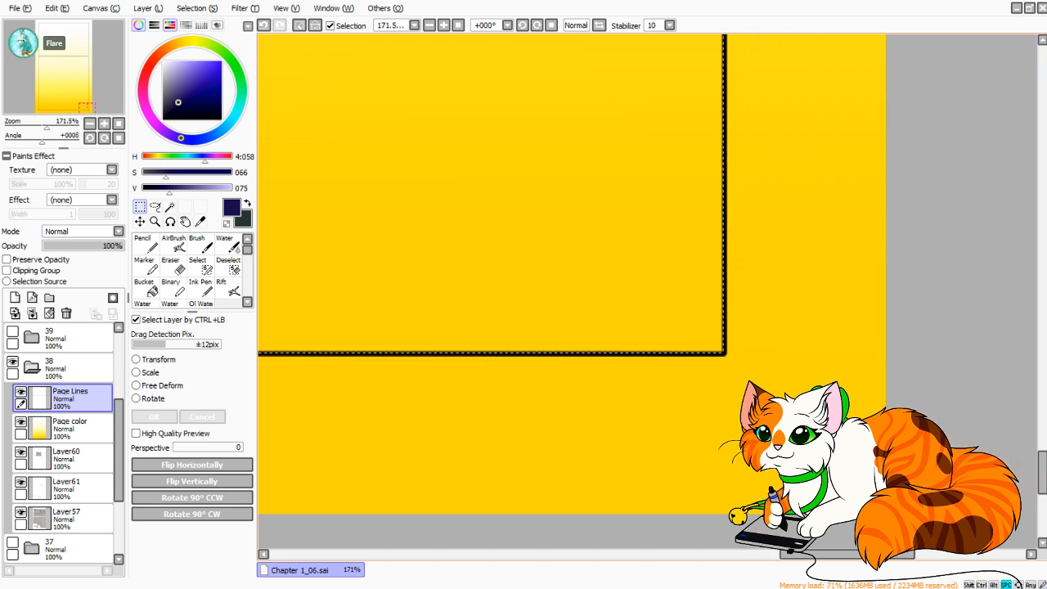
pyautogui.moveTo(679, 180); pyautogui.dragTo(934, 474)
pyautogui.moveTo(802, 164); pyautogui.dragTo(660, 491)
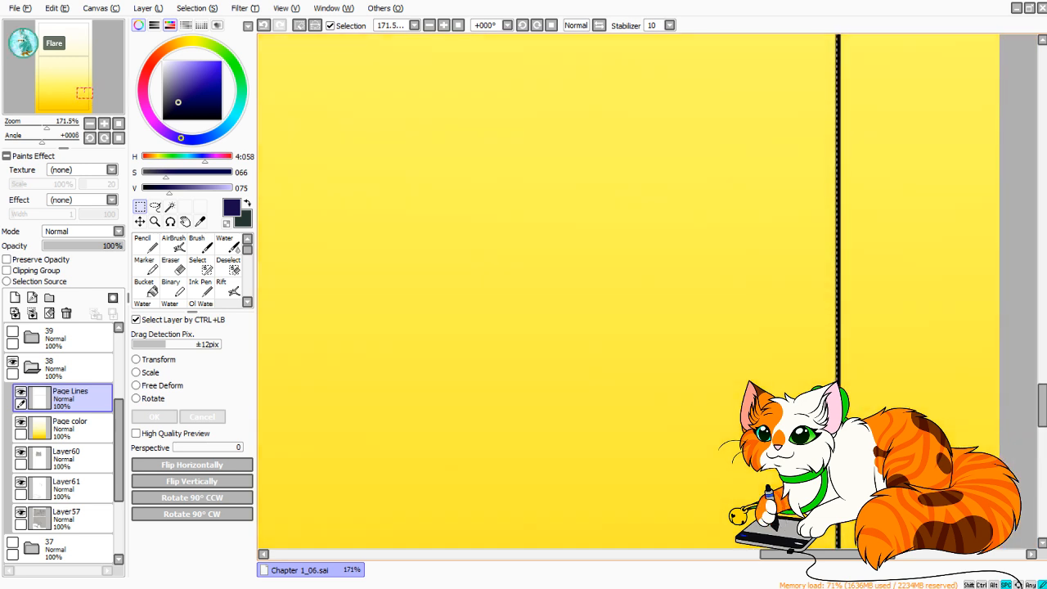
pyautogui.moveTo(720, 163); pyautogui.dragTo(709, 425)
pyautogui.moveTo(695, 115); pyautogui.dragTo(747, 499)
pyautogui.moveTo(704, 148); pyautogui.dragTo(741, 491)
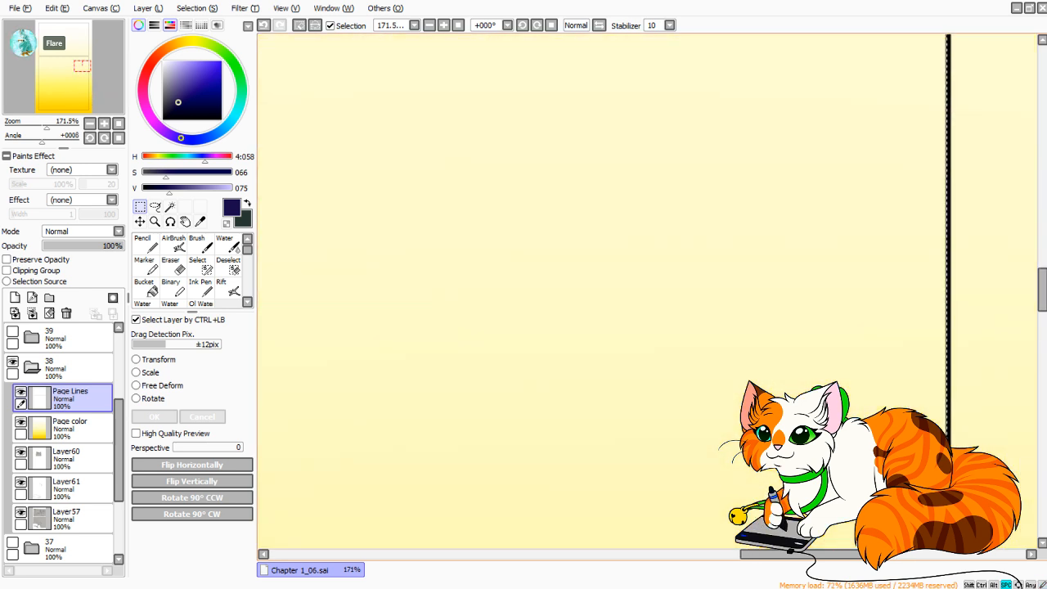
pyautogui.moveTo(696, 123); pyautogui.dragTo(734, 497)
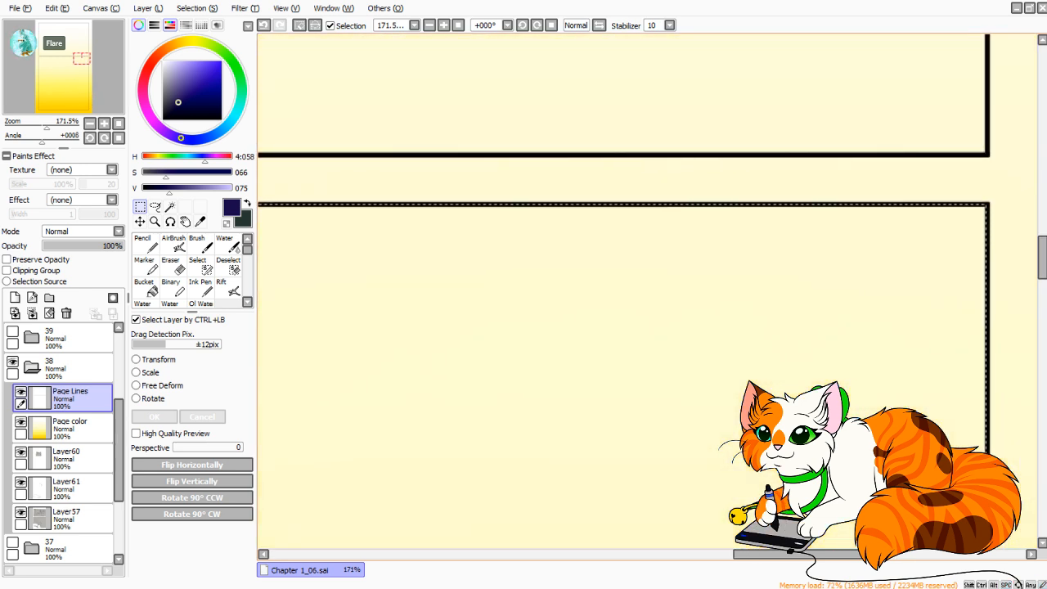
pyautogui.moveTo(393, 286); pyautogui.dragTo(990, 228)
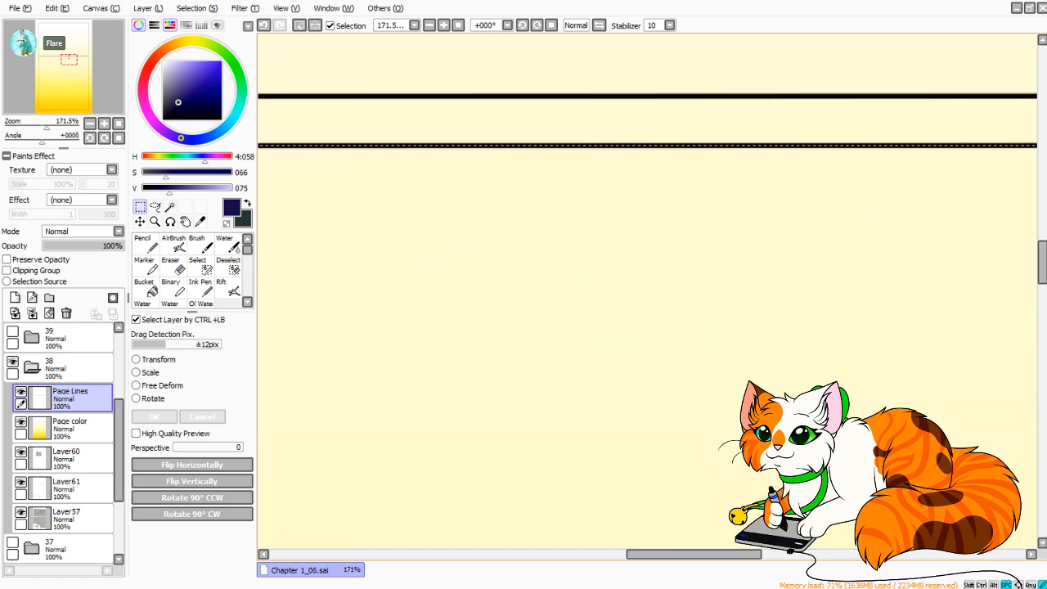
pyautogui.moveTo(351, 246); pyautogui.dragTo(957, 259)
pyautogui.moveTo(286, 270); pyautogui.dragTo(1020, 236)
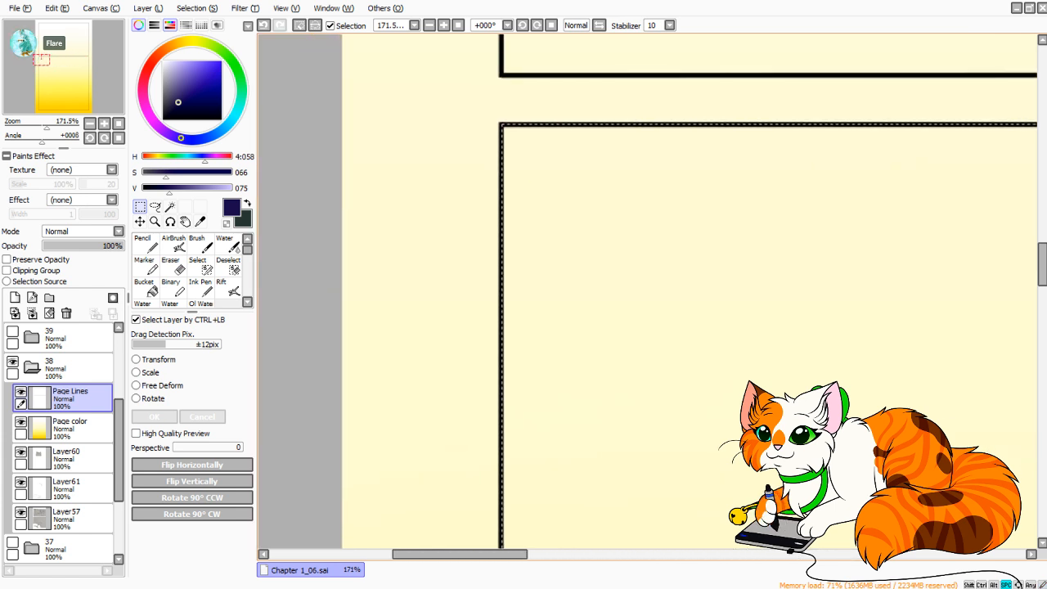
pyautogui.moveTo(573, 490); pyautogui.dragTo(574, 101)
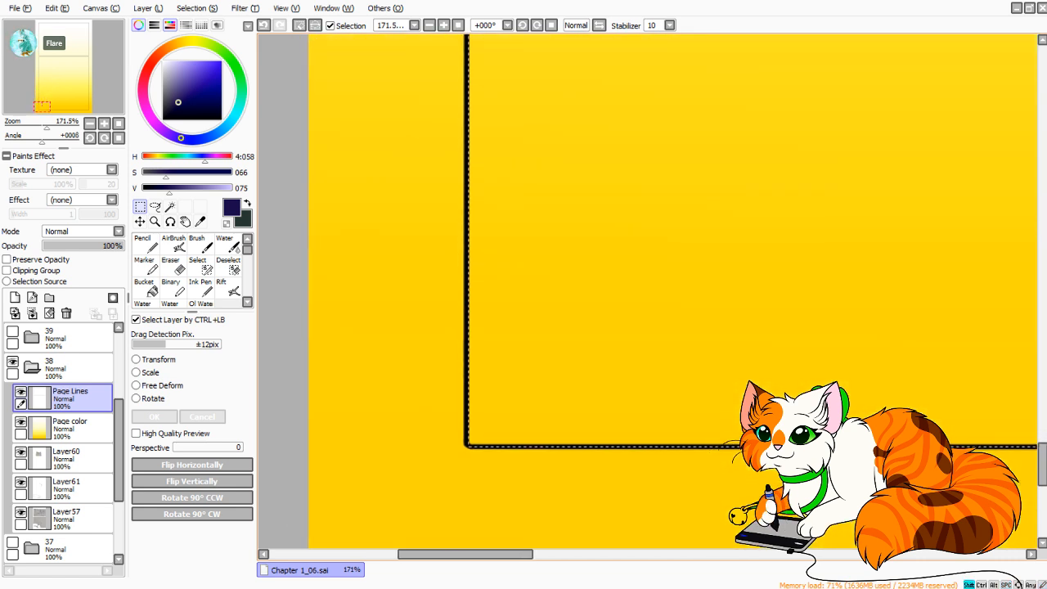
# Extend the lower panel's rectangular selection along its left border line, from the lower-left corner up to the upper-left corner.
pyautogui.moveTo(47, 123); pyautogui.dragTo(57, 124)
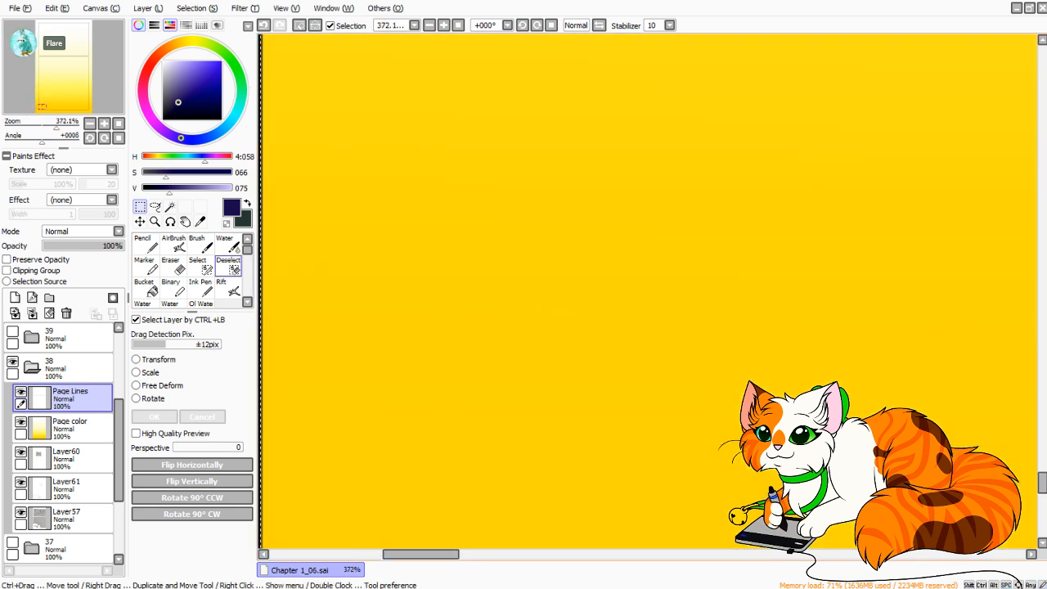
pyautogui.moveTo(475, 466); pyautogui.dragTo(698, 265)
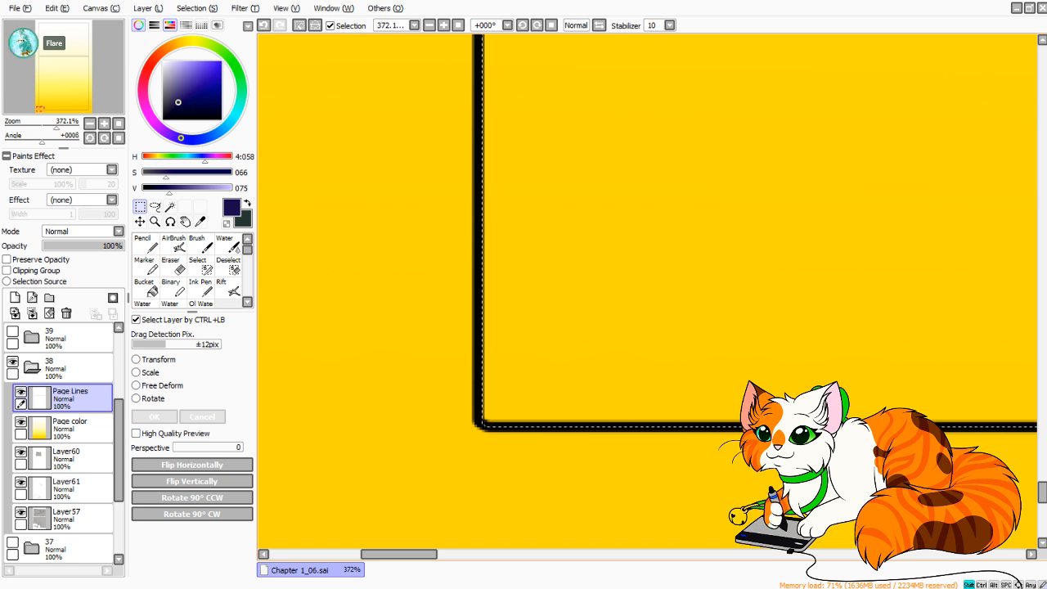
pyautogui.moveTo(487, 424); pyautogui.dragTo(477, 29)
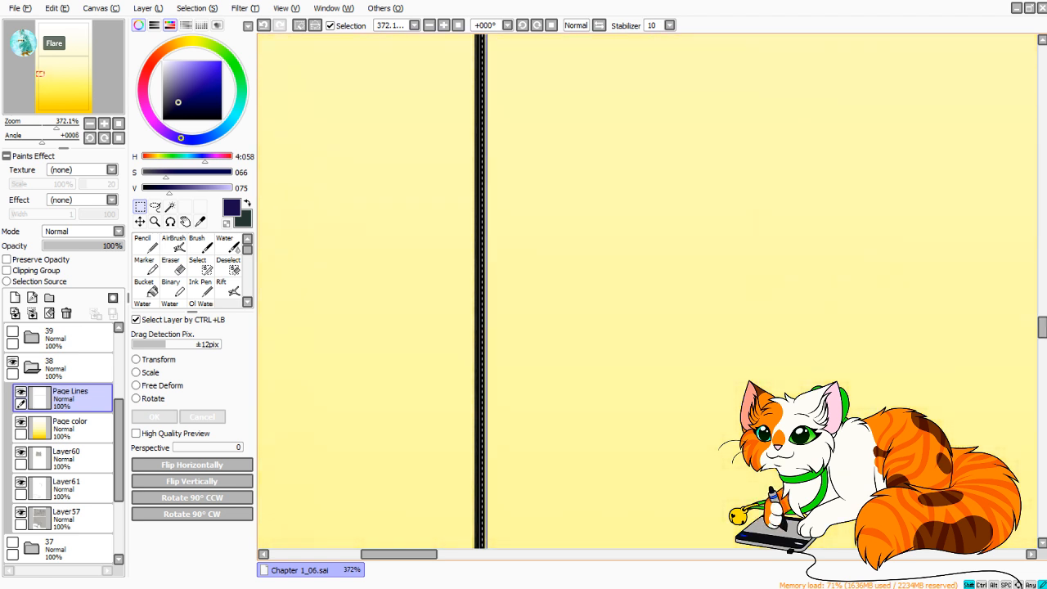
pyautogui.moveTo(483, 29); pyautogui.dragTo(483, 30)
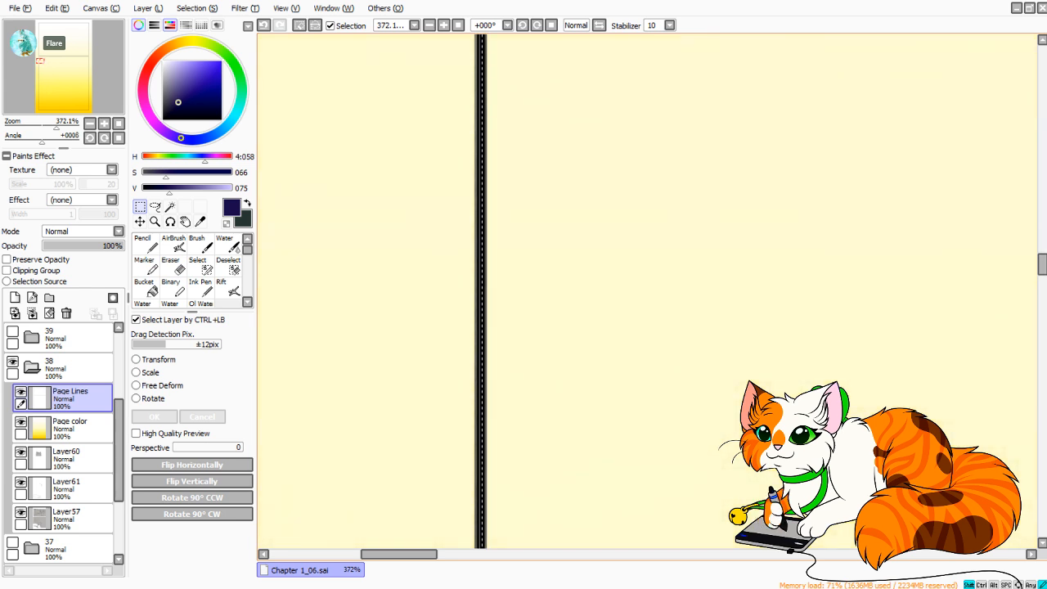
pyautogui.moveTo(483, 29); pyautogui.dragTo(480, 220)
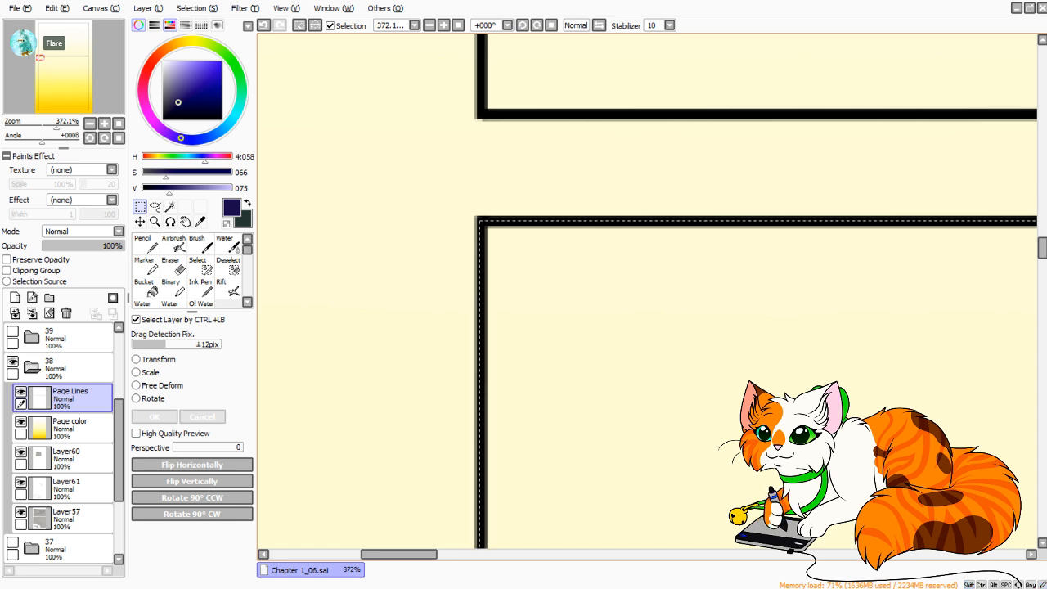
# Try to start a rectangular selection at the upper panel's lower-left corner, and undo the attempts.
pyautogui.moveTo(573, 475)
pyautogui.mouseDown()
pyautogui.moveTo(538, 196)
pyautogui.moveTo(573, 123)
pyautogui.moveTo(628, 65)
pyautogui.moveTo(558, 576)
pyautogui.mouseUp()
pyautogui.moveTo(444, 254)
pyautogui.mouseDown()
pyautogui.moveTo(464, 513)
pyautogui.moveTo(464, 178)
pyautogui.moveTo(531, 101)
pyautogui.mouseUp()
pyautogui.hotkey('ctrl', 'z')
pyautogui.moveTo(519, 155); pyautogui.dragTo(478, 166)
pyautogui.hotkey('ctrl', 'z')
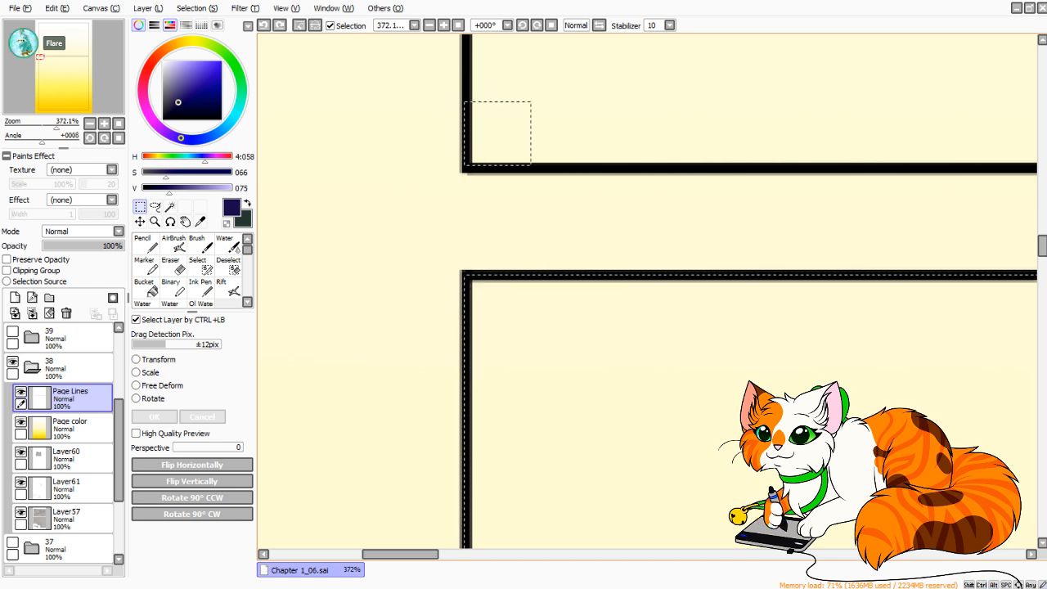
pyautogui.press('alt')
pyautogui.moveTo(432, 217); pyautogui.dragTo(570, 76)
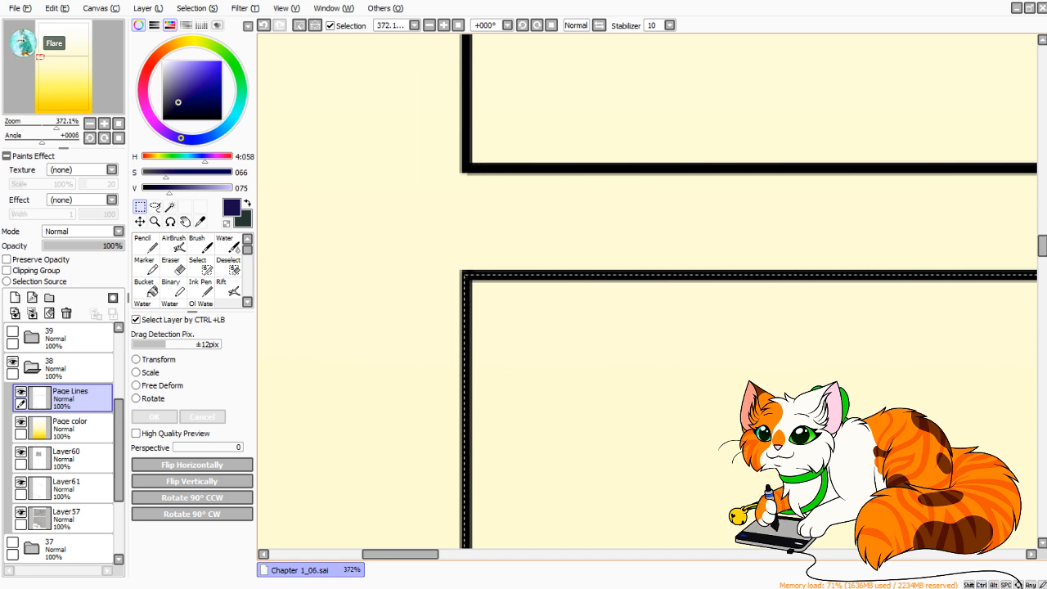
# Add the upper panel to the selection from its lower-left to its upper-right corner, and check the right border.
pyautogui.moveTo(467, 167); pyautogui.dragTo(1042, 30)
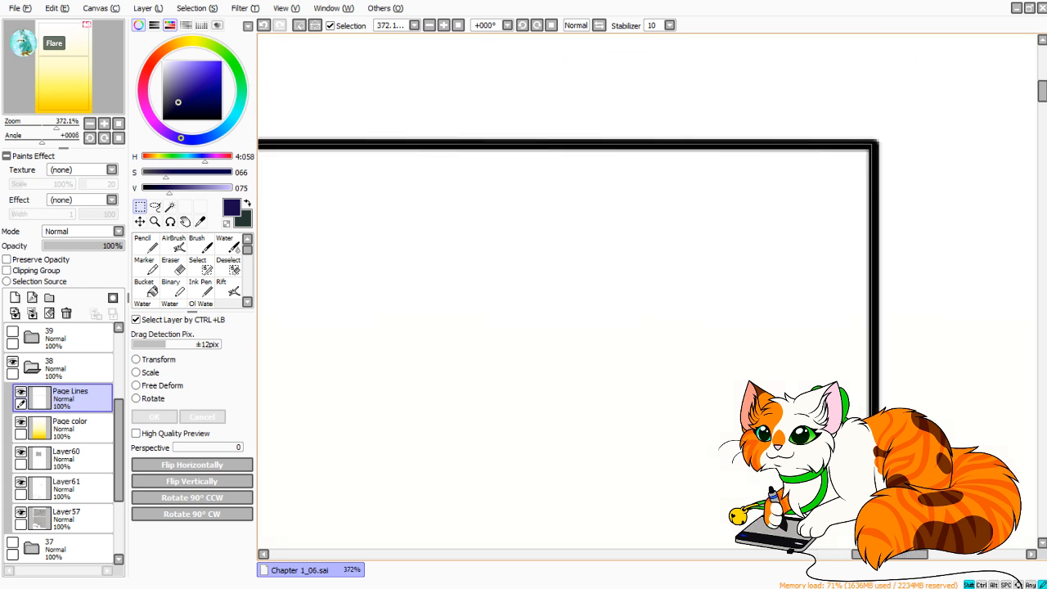
pyautogui.moveTo(871, 146); pyautogui.dragTo(871, 145)
pyautogui.moveTo(818, 491); pyautogui.dragTo(655, 49)
pyautogui.moveTo(654, 458); pyautogui.dragTo(653, 148)
pyautogui.moveTo(655, 524); pyautogui.dragTo(659, 74)
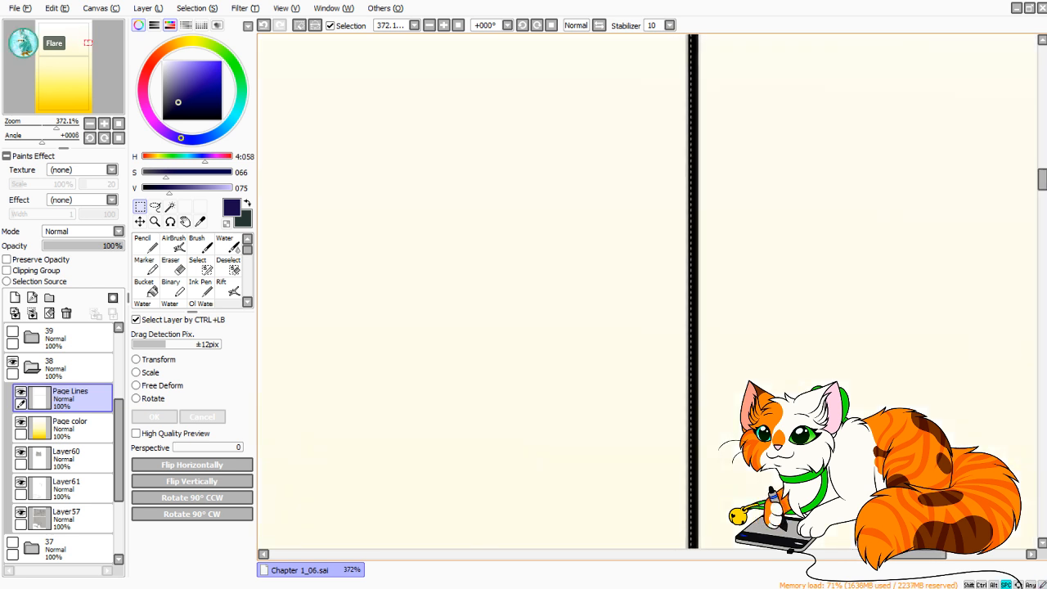
pyautogui.moveTo(655, 491); pyautogui.dragTo(610, 66)
pyautogui.moveTo(655, 523); pyautogui.dragTo(647, 49)
pyautogui.moveTo(605, 327); pyautogui.dragTo(657, 249)
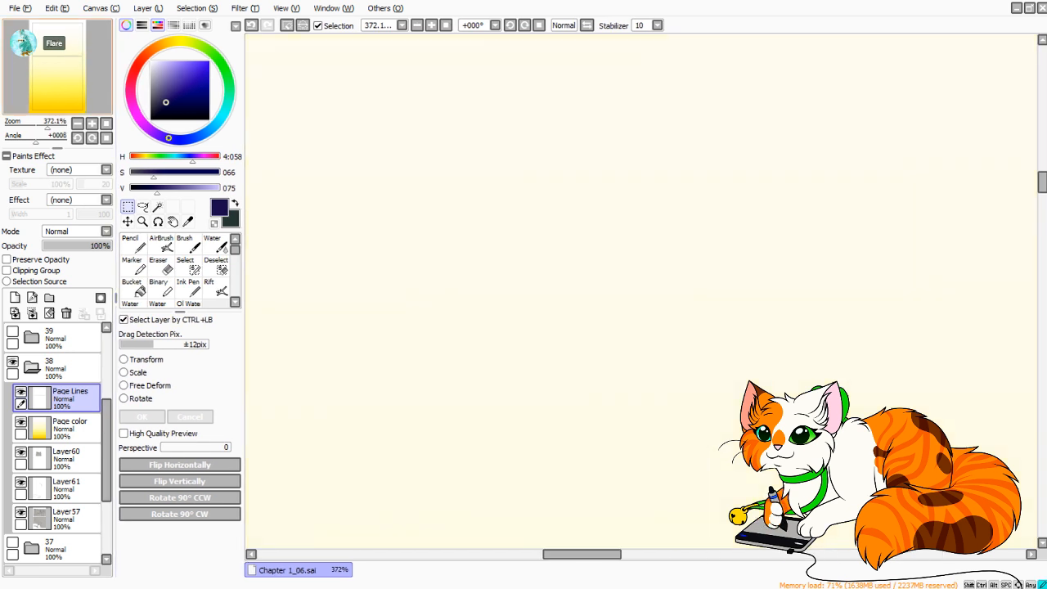
# Extend the upper panel's selection onto its top border line, from the upper-left corner to the upper-right corner.
pyautogui.moveTo(696, 58); pyautogui.dragTo(411, 526)
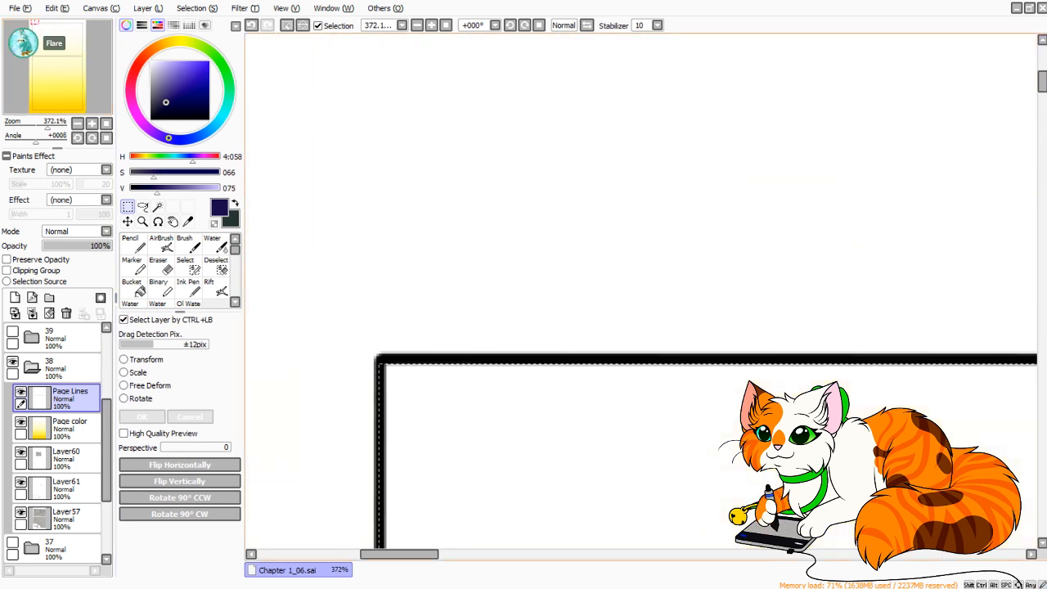
pyautogui.moveTo(573, 425); pyautogui.dragTo(611, 139)
pyautogui.moveTo(405, 63)
pyautogui.mouseDown()
pyautogui.moveTo(407, 441)
pyautogui.moveTo(423, 519)
pyautogui.moveTo(360, 287)
pyautogui.moveTo(375, 240)
pyautogui.mouseUp()
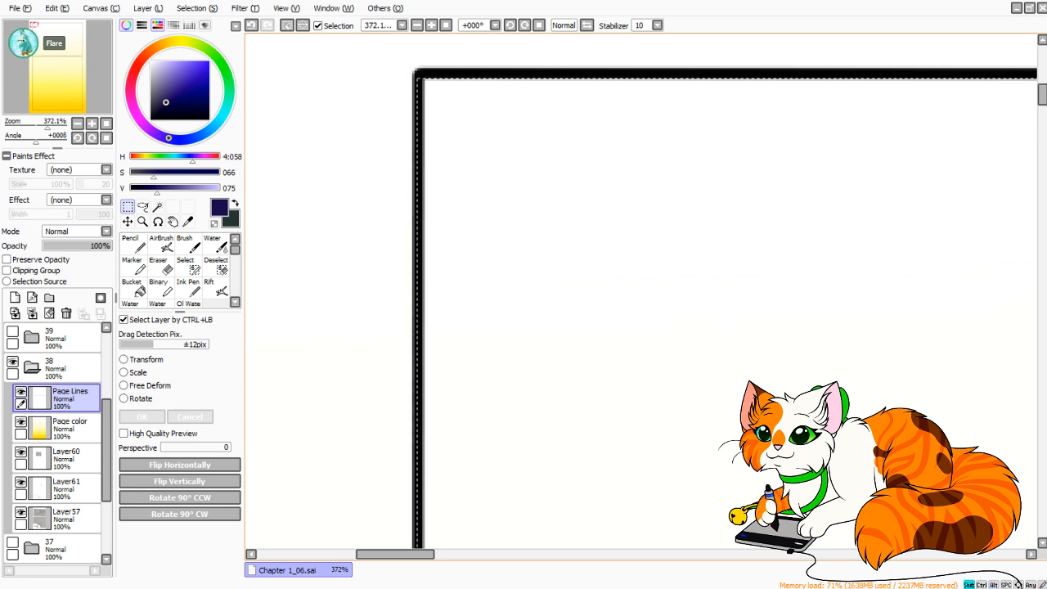
pyautogui.moveTo(434, 85); pyautogui.dragTo(1042, 85)
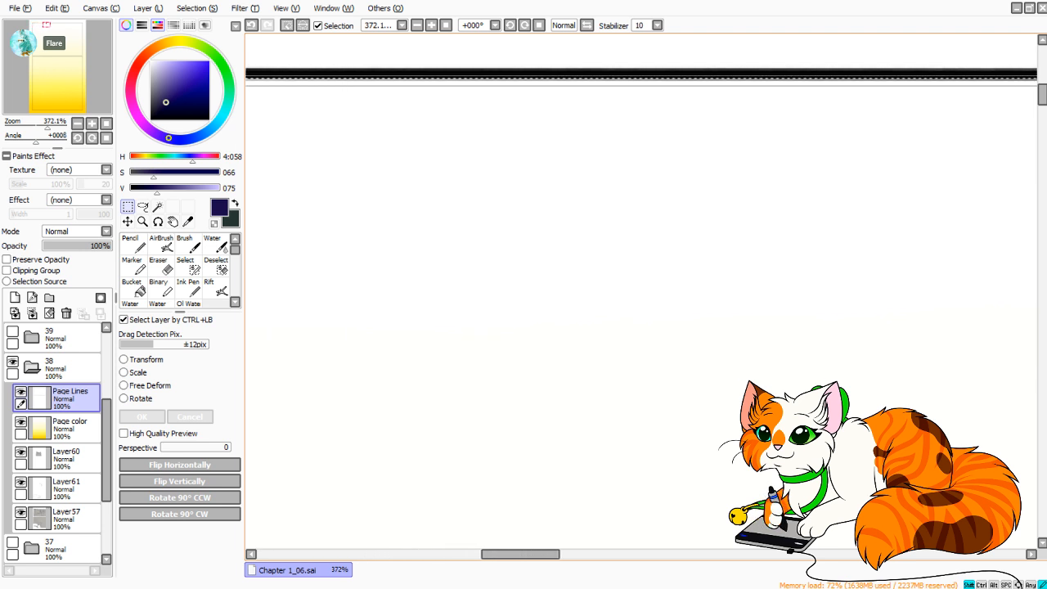
pyautogui.moveTo(1042, 86); pyautogui.dragTo(1042, 85)
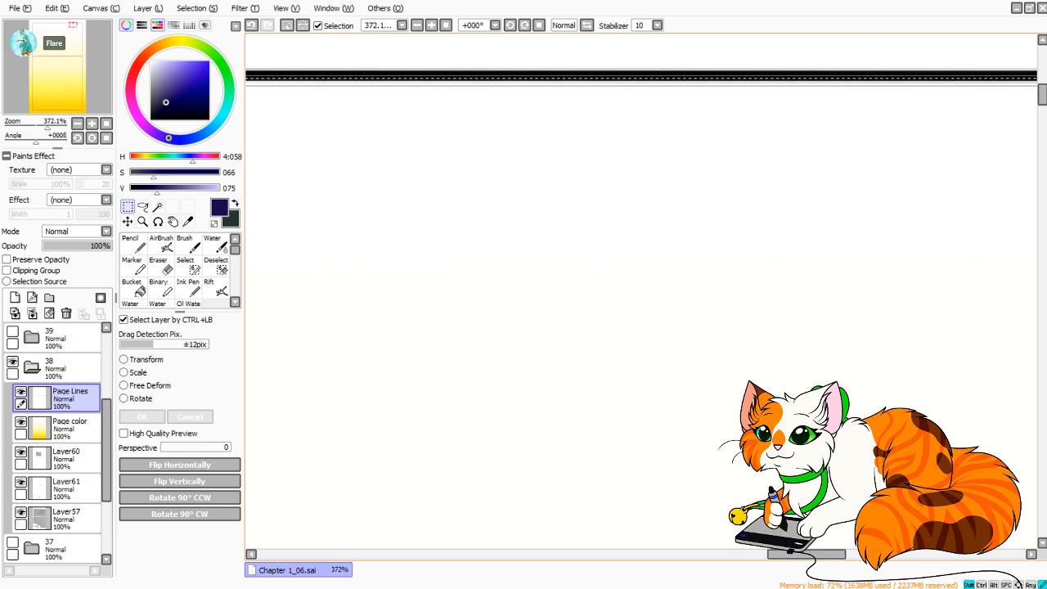
pyautogui.moveTo(1042, 86); pyautogui.dragTo(1042, 86)
pyautogui.moveTo(872, 85); pyautogui.dragTo(872, 86)
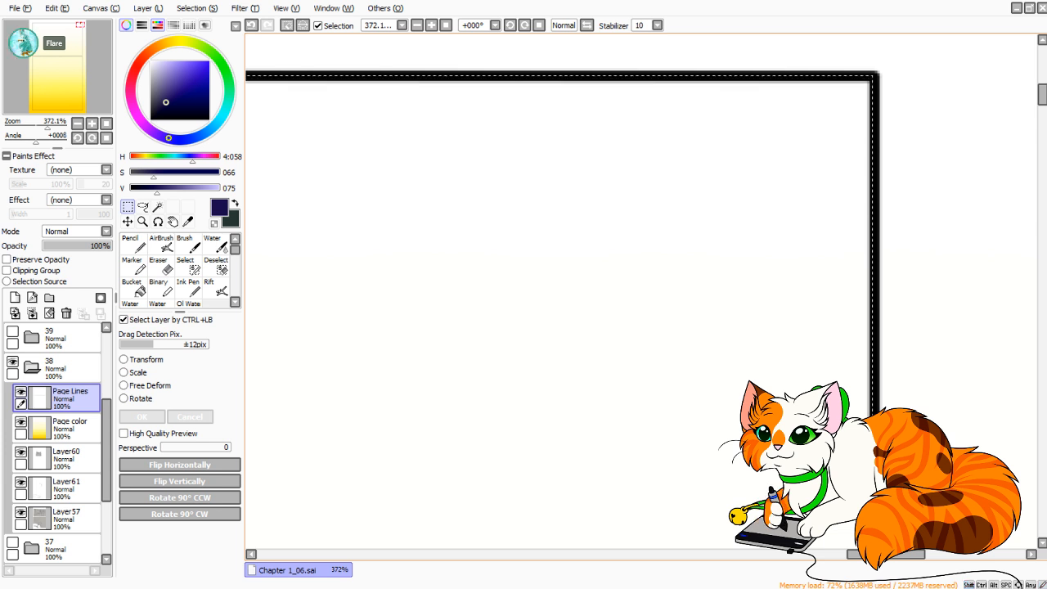
# Clear both selected panel areas from the Page color layer and deselect.
pyautogui.click(71, 428)
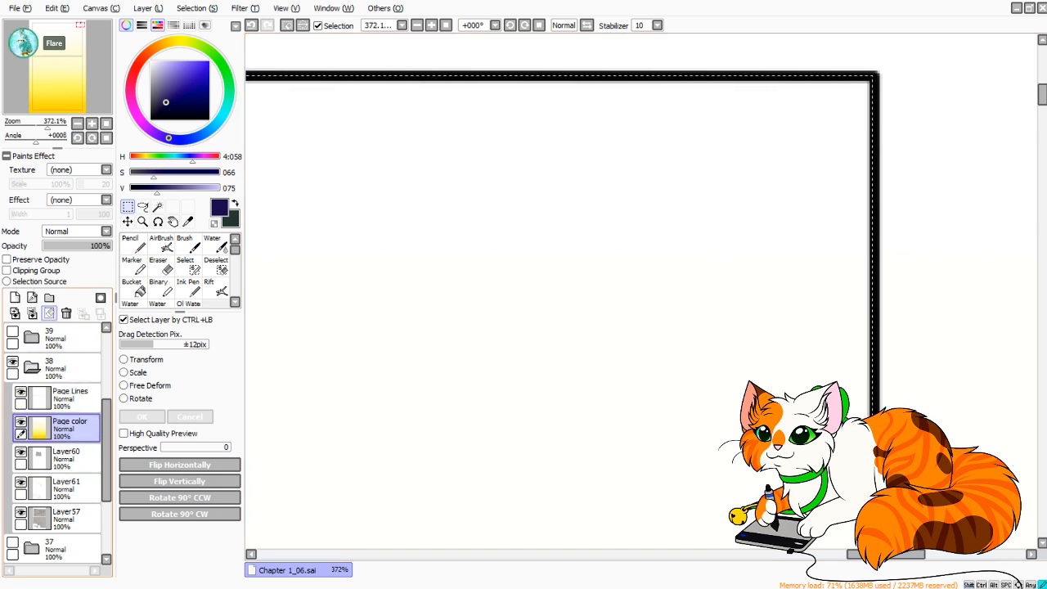
pyautogui.click(49, 313)
pyautogui.click(107, 124)
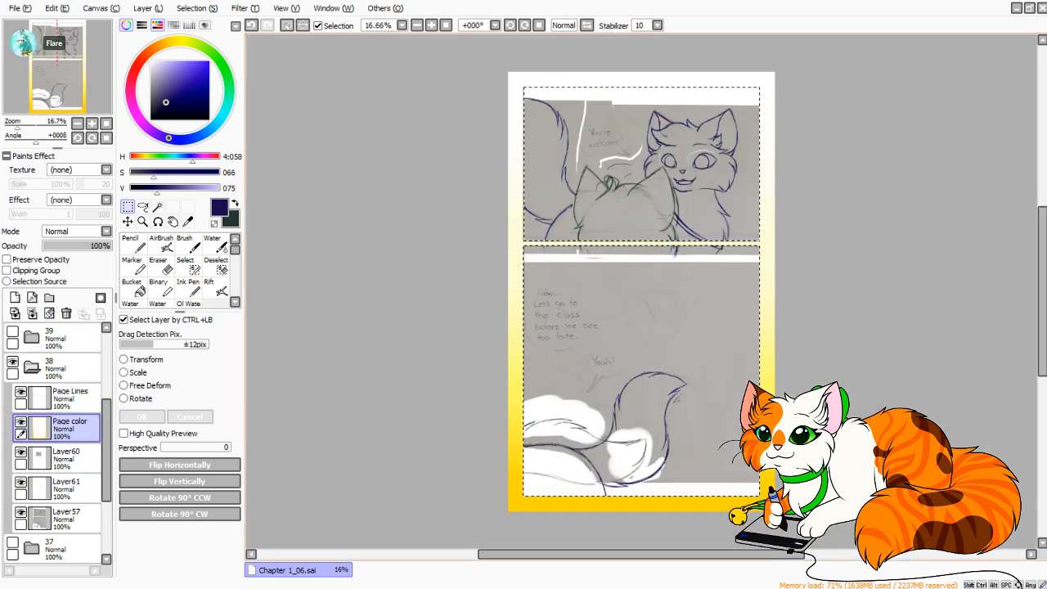
pyautogui.hotkey('ctrl', 'd')
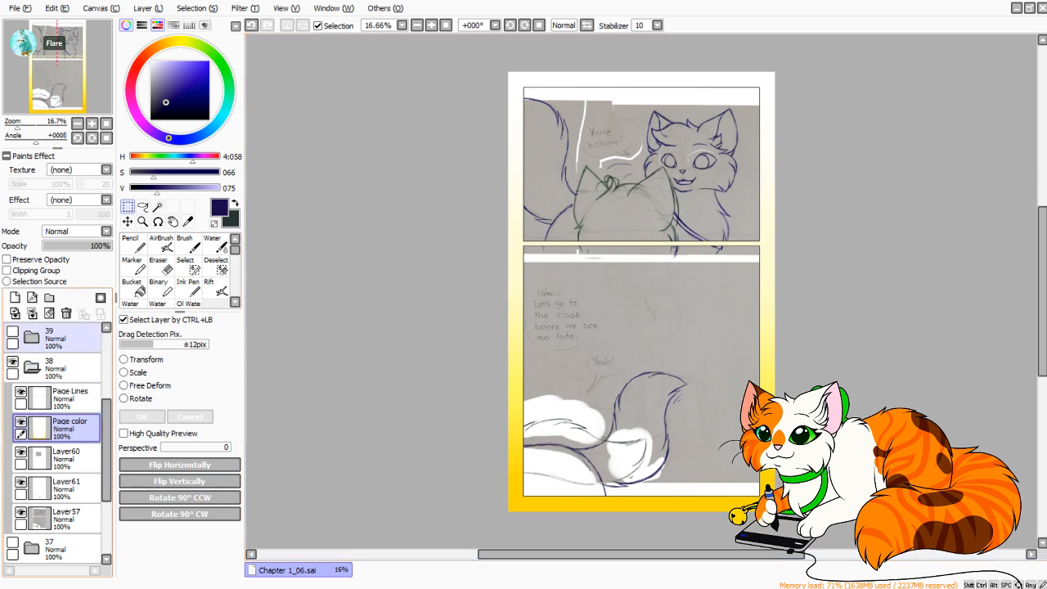
# Collapse and hide folder 38, show and expand folder 39, and make its Layer58 sketch the working layer.
pyautogui.click(32, 366)
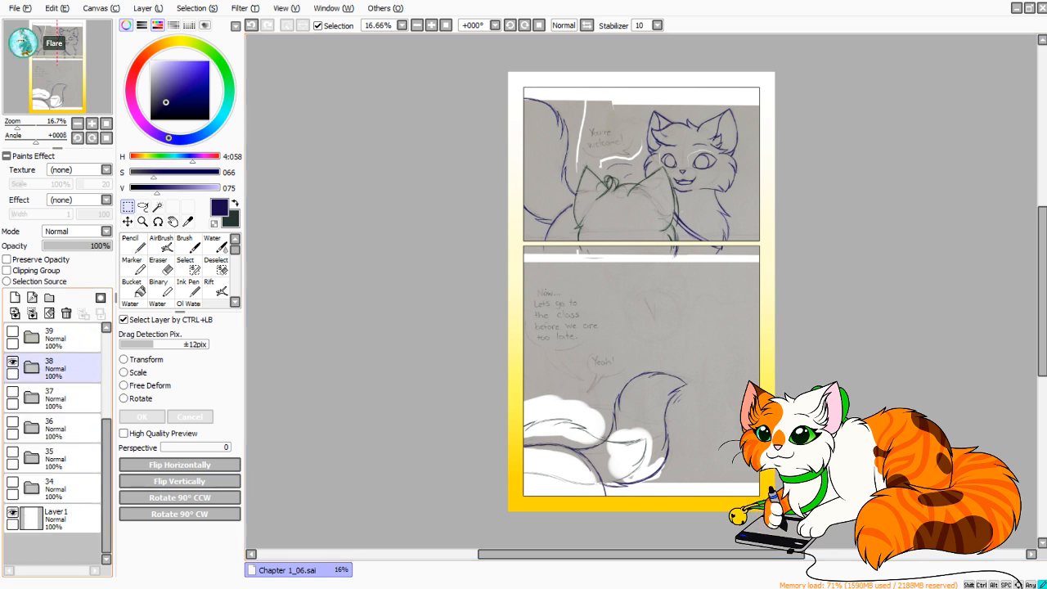
pyautogui.click(12, 362)
pyautogui.click(12, 331)
pyautogui.click(31, 336)
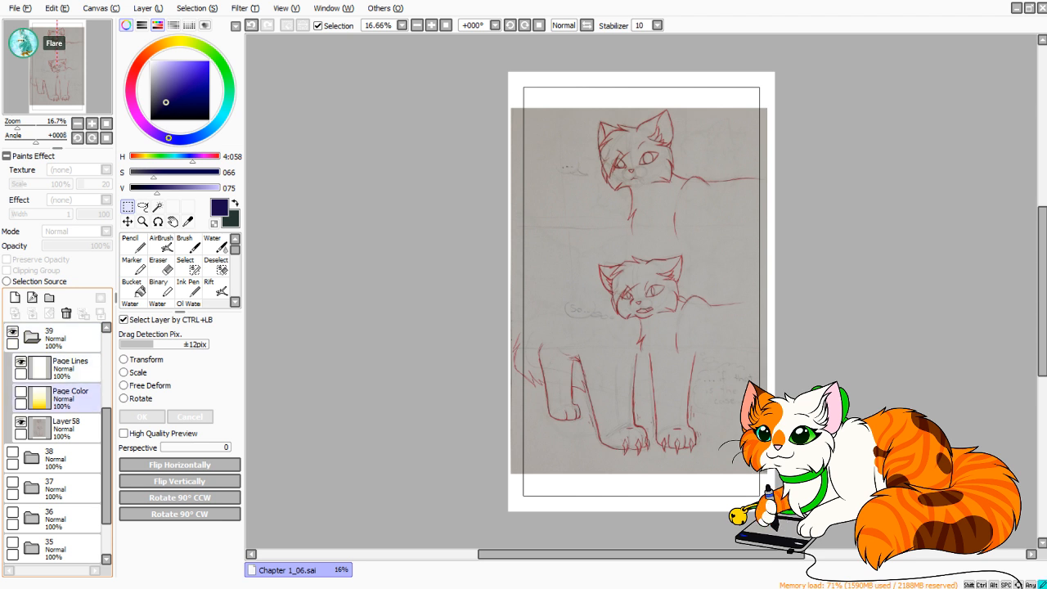
pyautogui.click(66, 398)
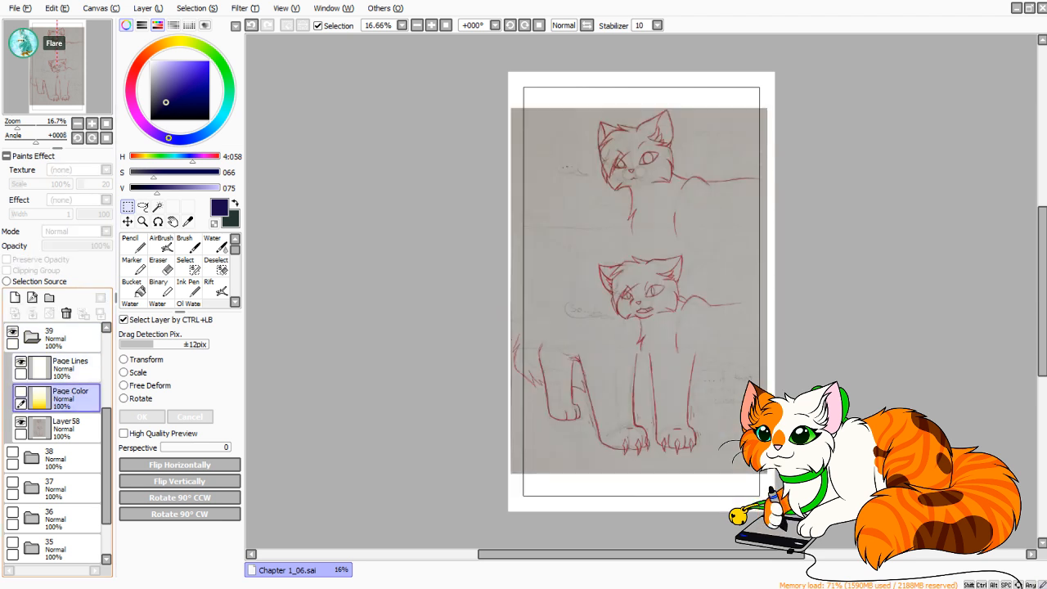
pyautogui.scroll(3, 62, 392)
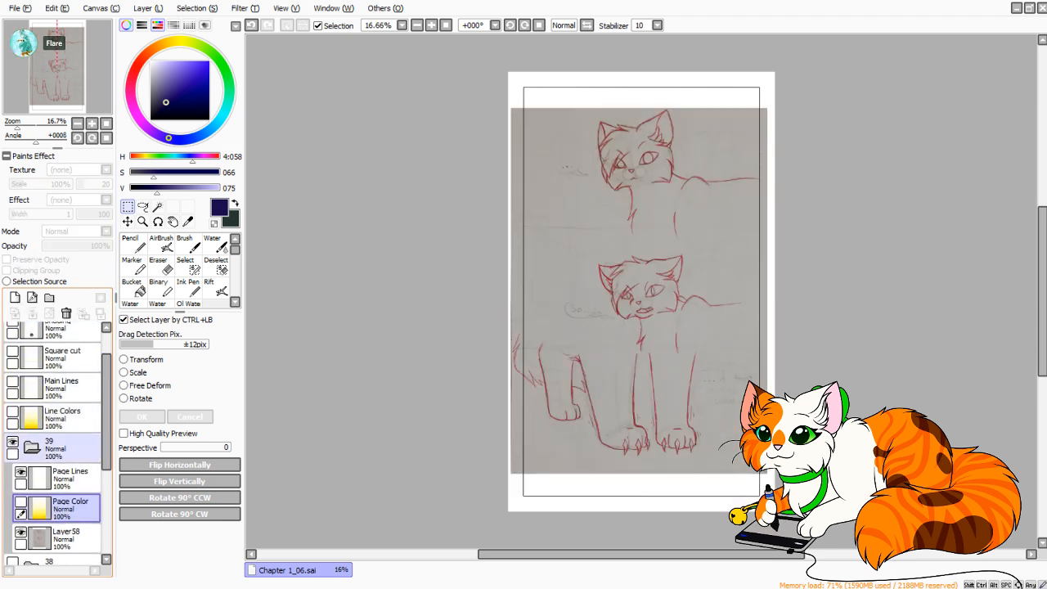
pyautogui.click(67, 539)
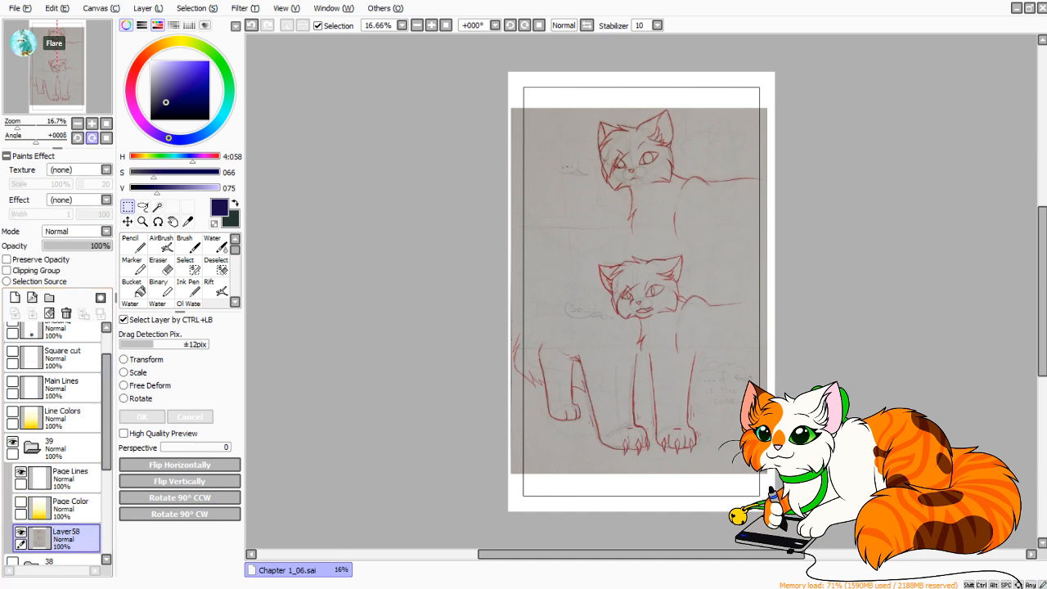
# Select both upper cat sketches on Layer58 down to the lower cat's chest, leaving the tail and legs outside.
pyautogui.moveTo(17, 126); pyautogui.dragTo(25, 126)
pyautogui.moveTo(605, 204)
pyautogui.mouseDown()
pyautogui.moveTo(563, 361)
pyautogui.moveTo(564, 397)
pyautogui.moveTo(547, 100)
pyautogui.moveTo(576, 118)
pyautogui.mouseUp()
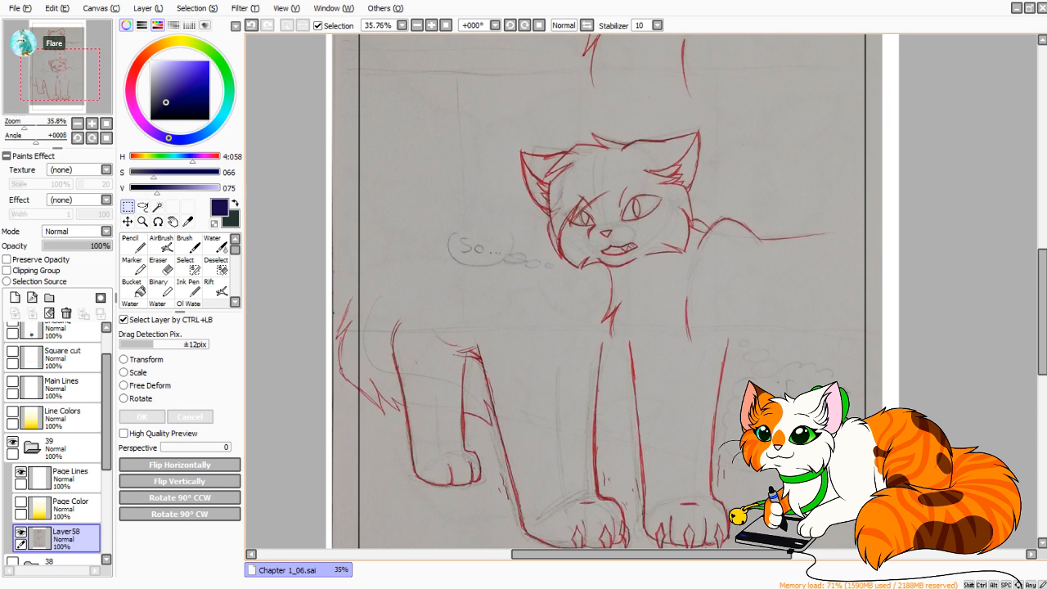
pyautogui.moveTo(400, 278); pyautogui.dragTo(921, 117)
pyautogui.moveTo(565, 466); pyautogui.dragTo(581, 96)
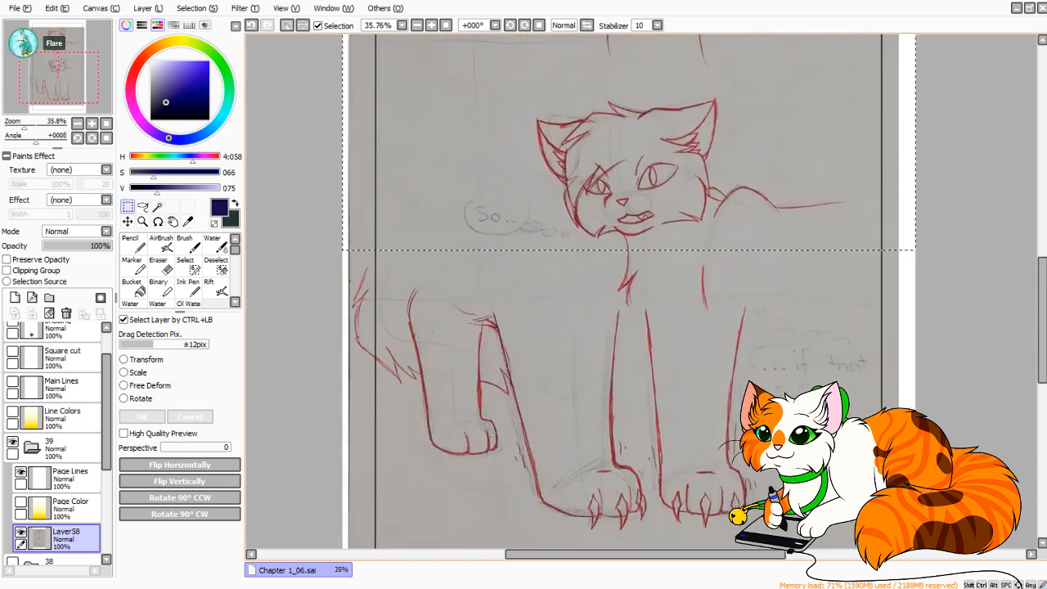
pyautogui.moveTo(561, 215); pyautogui.dragTo(926, 302)
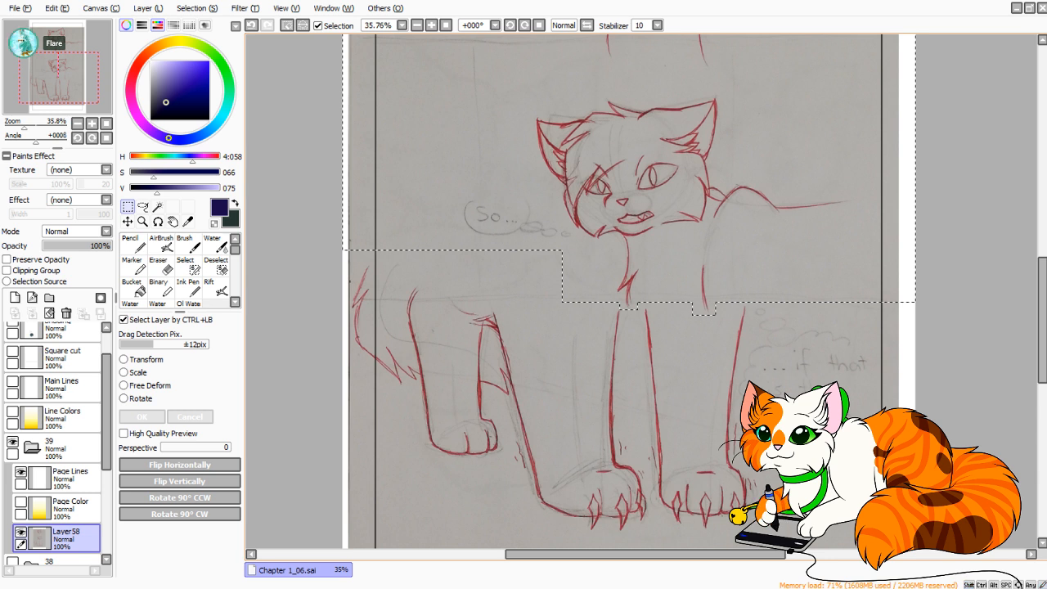
pyautogui.moveTo(655, 139)
pyautogui.mouseDown()
pyautogui.moveTo(628, 361)
pyautogui.moveTo(636, 464)
pyautogui.mouseUp()
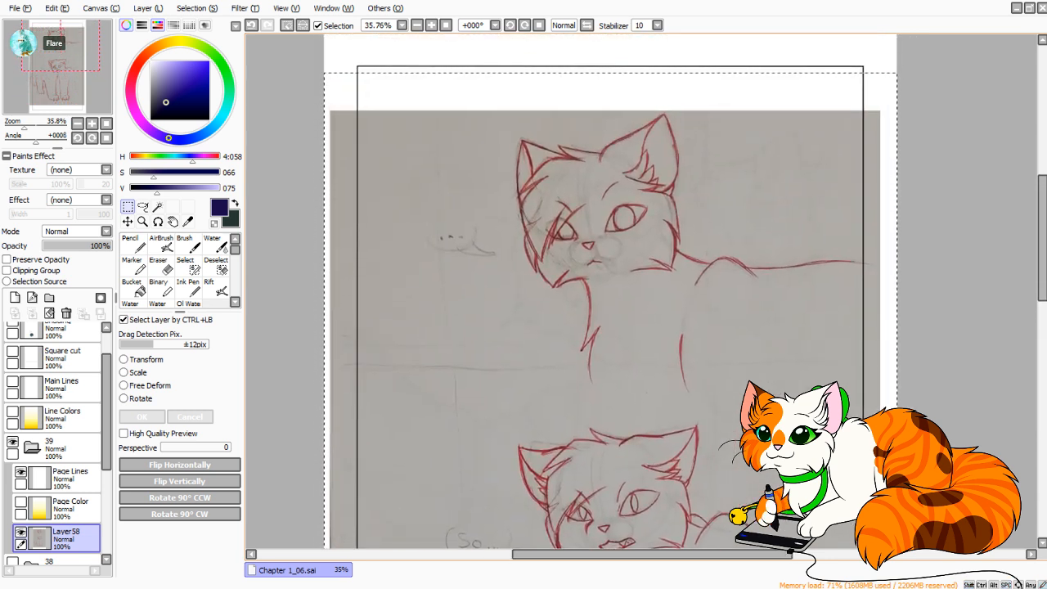
# Transform the selected upper sketches by moving them up toward the top of the page frame, and deselect.
pyautogui.hotkey('ctrl', 't')
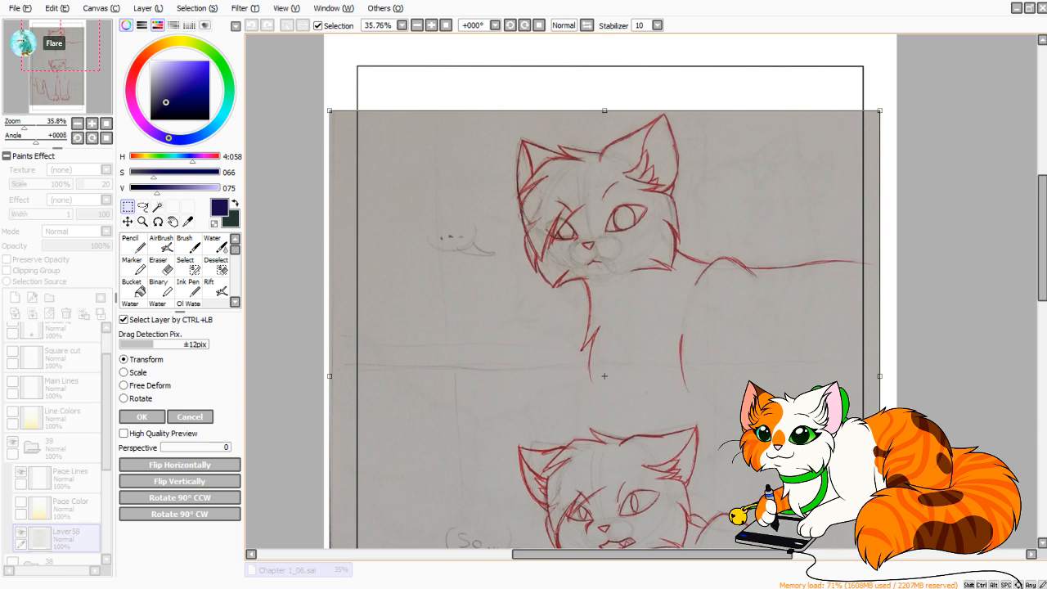
pyautogui.moveTo(604, 376)
pyautogui.mouseDown()
pyautogui.moveTo(605, 350)
pyautogui.moveTo(628, 340)
pyautogui.moveTo(614, 345)
pyautogui.moveTo(579, 163)
pyautogui.moveTo(608, 249)
pyautogui.mouseUp()
pyautogui.moveTo(616, 365); pyautogui.dragTo(617, 369)
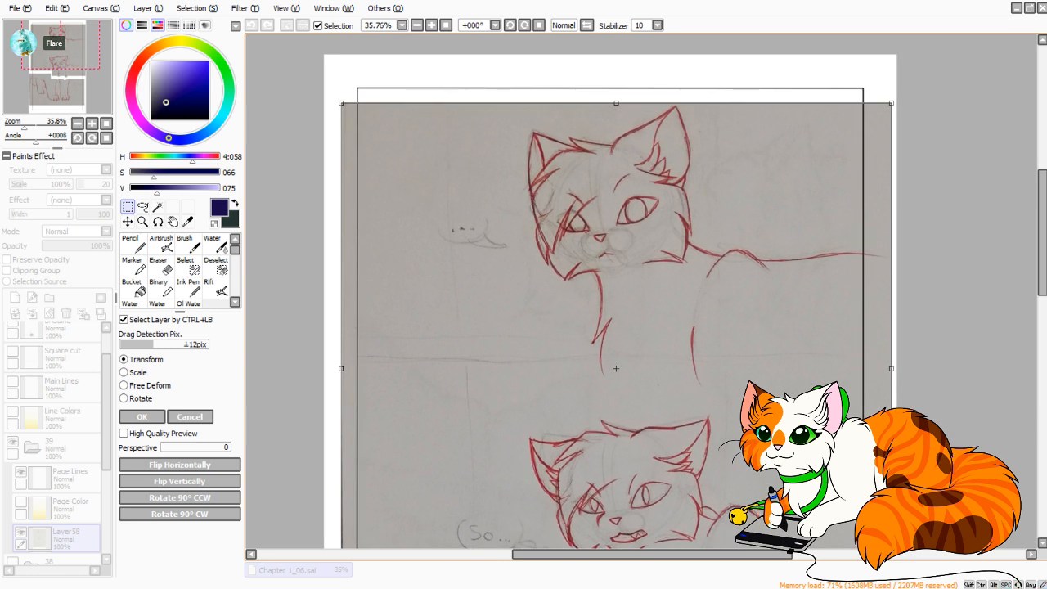
pyautogui.press('Return')
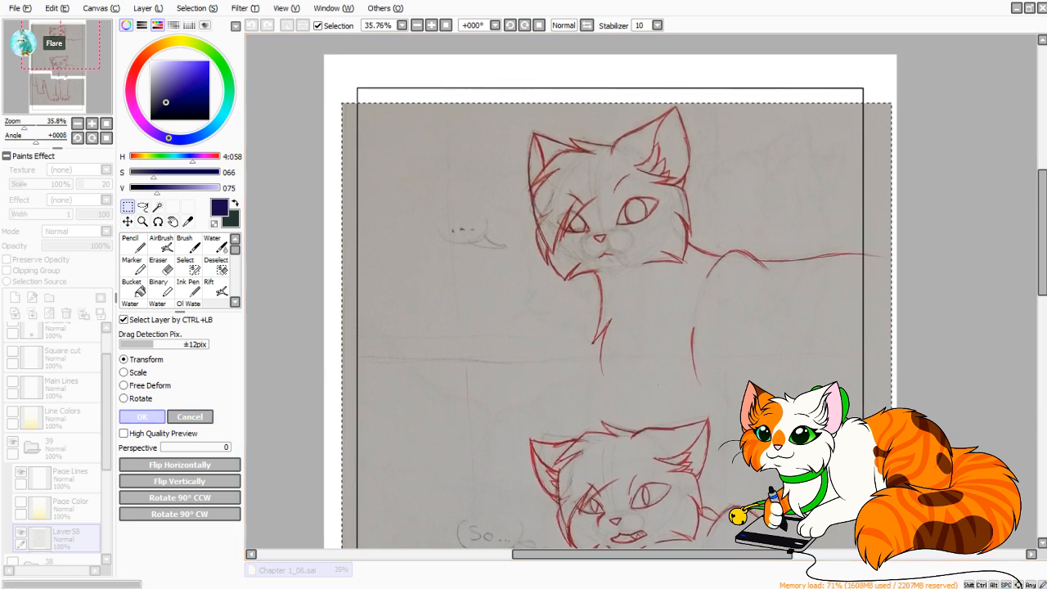
pyautogui.hotkey('ctrl', 'd')
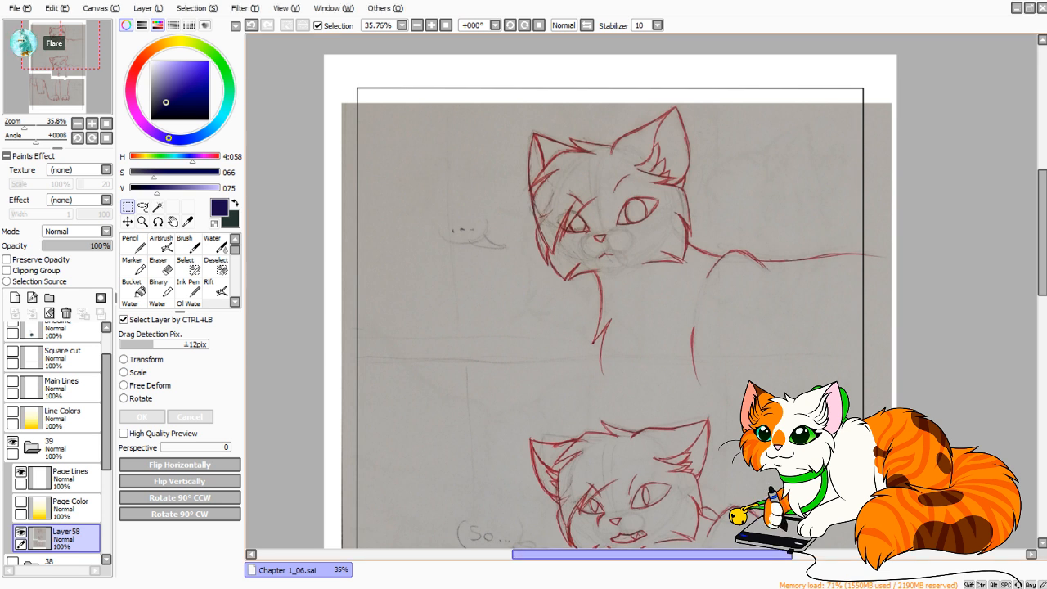
# Select the separated tail and legs portion of the Layer58 sketch with overlapping rectangles.
pyautogui.moveTo(494, 333); pyautogui.dragTo(556, 375)
pyautogui.hotkey('ctrl', 'd')
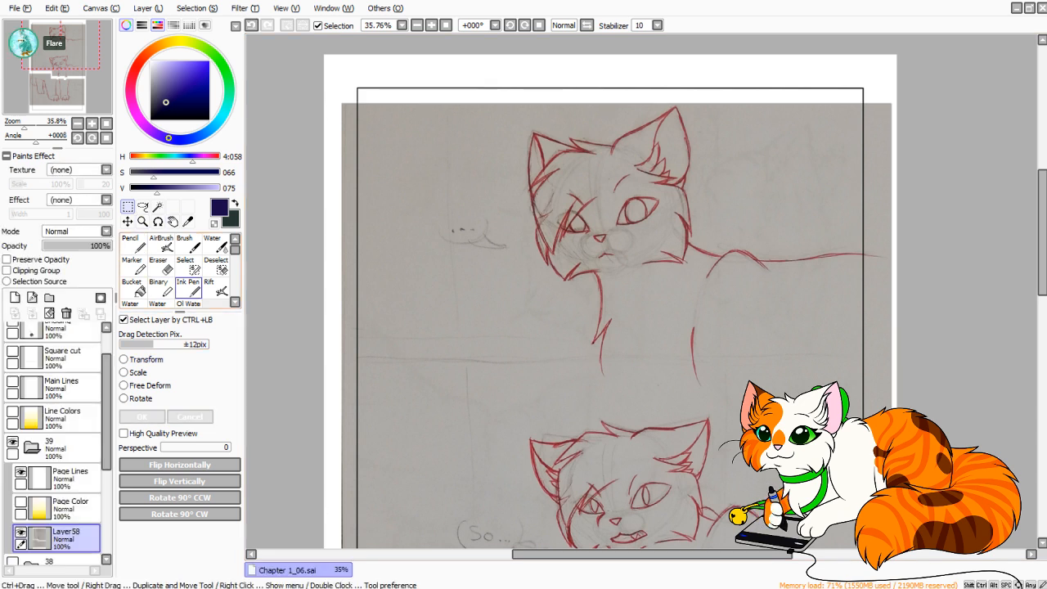
pyautogui.moveTo(61, 44); pyautogui.dragTo(61, 78)
pyautogui.click(17, 124)
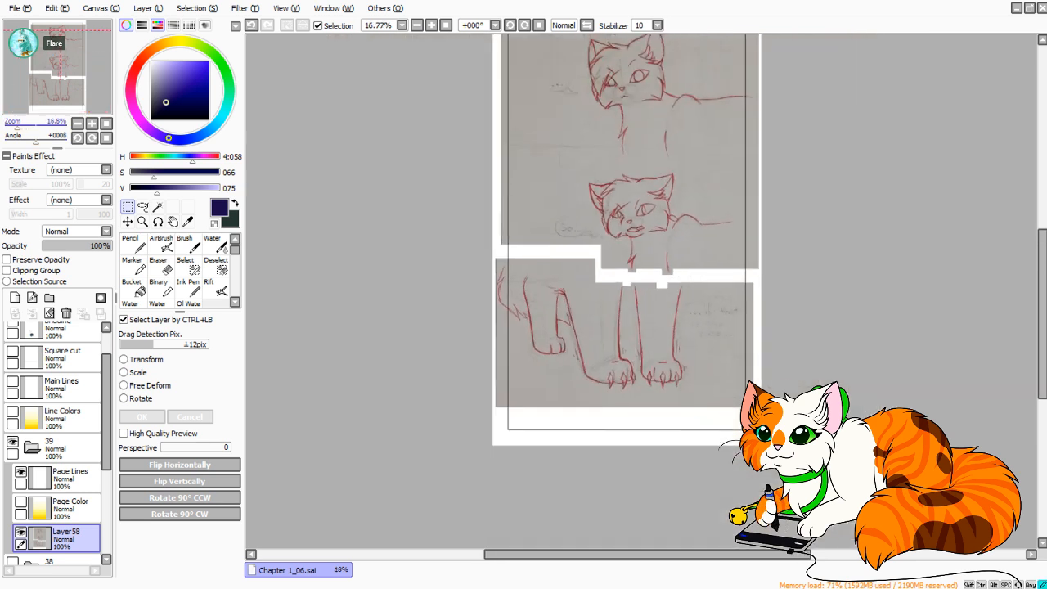
pyautogui.moveTo(18, 124); pyautogui.dragTo(20, 124)
pyautogui.moveTo(437, 238); pyautogui.dragTo(583, 485)
pyautogui.moveTo(560, 271); pyautogui.dragTo(807, 498)
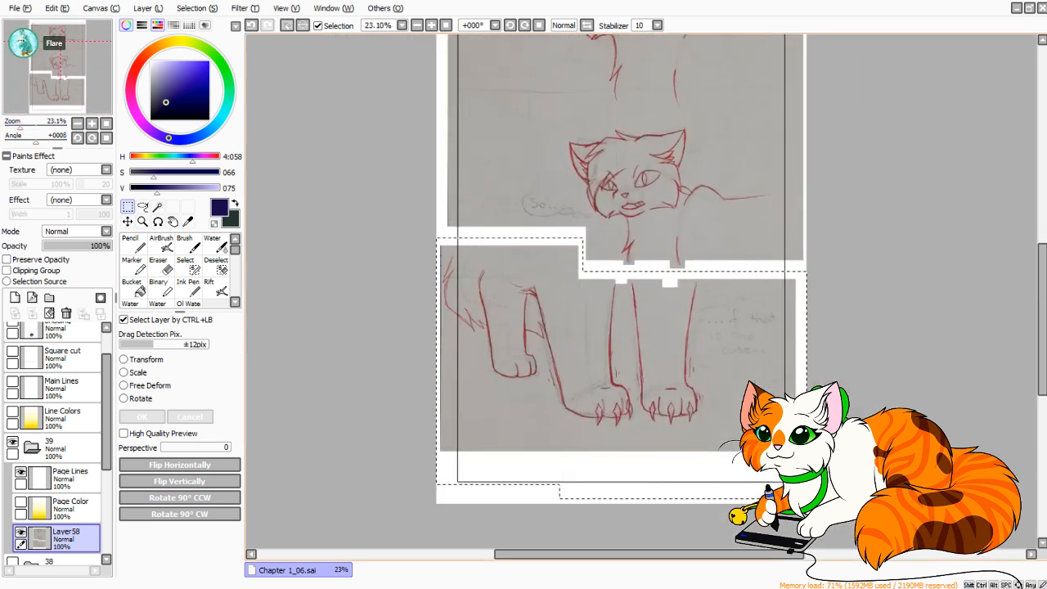
# Move the selected tail and legs sketch down and slightly right so it fits the page frame's lower corner, and deselect.
pyautogui.moveTo(800, 283); pyautogui.dragTo(799, 305)
pyautogui.click(145, 361)
pyautogui.moveTo(675, 286); pyautogui.dragTo(687, 315)
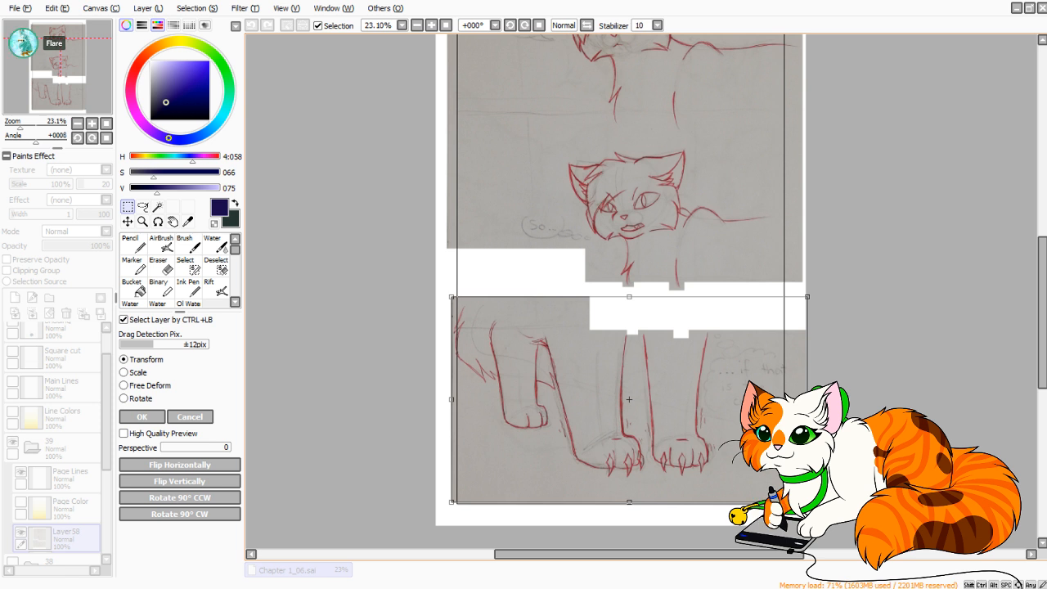
pyautogui.moveTo(630, 385); pyautogui.dragTo(637, 405)
pyautogui.press('Return')
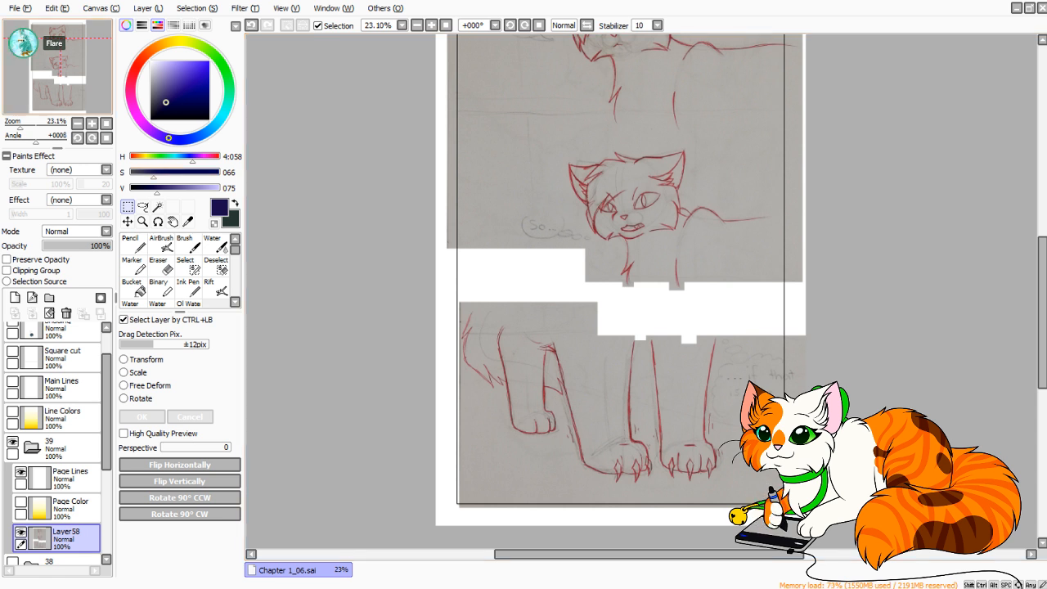
# Show the Square cut layer, copy all of its divider lines, and hide the layer again.
pyautogui.moveTo(622, 262)
pyautogui.mouseDown()
pyautogui.moveTo(613, 311)
pyautogui.moveTo(634, 248)
pyautogui.moveTo(608, 311)
pyautogui.moveTo(581, 307)
pyautogui.moveTo(589, 255)
pyautogui.moveTo(603, 244)
pyautogui.moveTo(572, 254)
pyautogui.moveTo(603, 368)
pyautogui.moveTo(589, 390)
pyautogui.mouseUp()
pyautogui.click(133, 243)
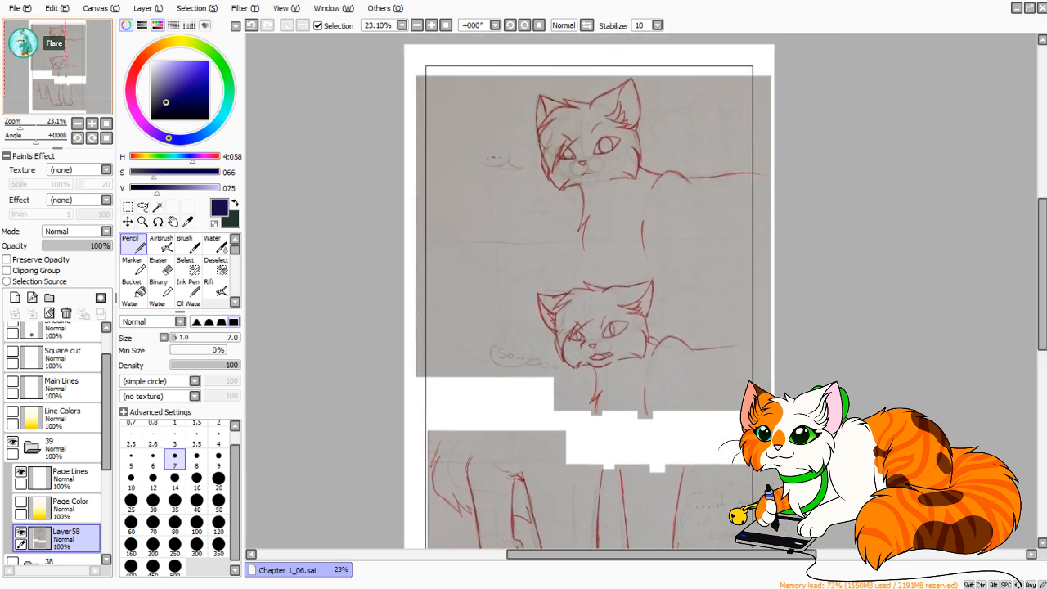
pyautogui.moveTo(590, 296); pyautogui.dragTo(589, 328)
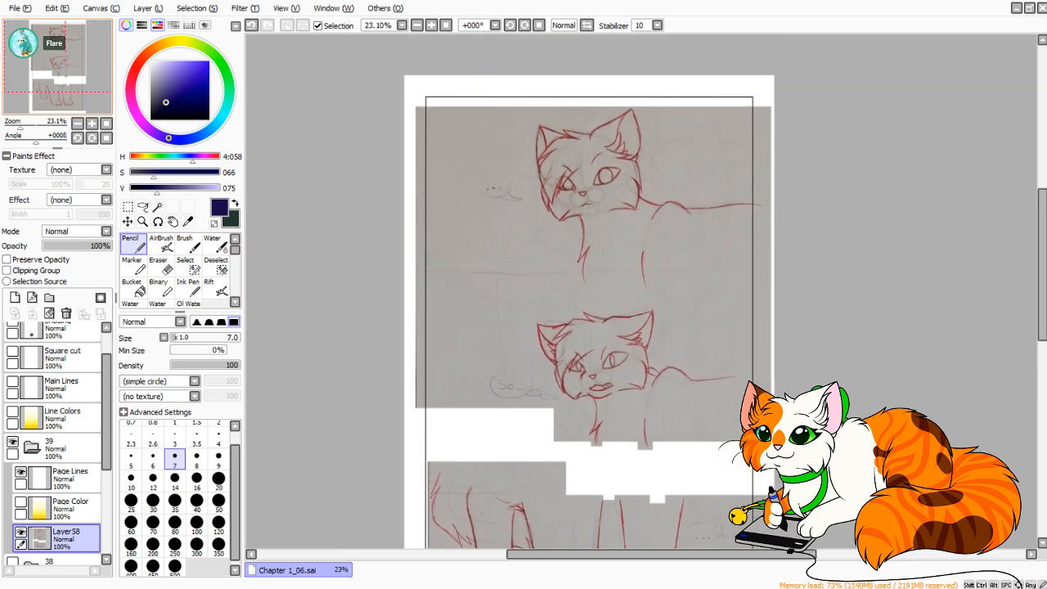
pyautogui.moveTo(589, 368)
pyautogui.mouseDown()
pyautogui.moveTo(599, 182)
pyautogui.moveTo(585, 332)
pyautogui.moveTo(621, 337)
pyautogui.mouseUp()
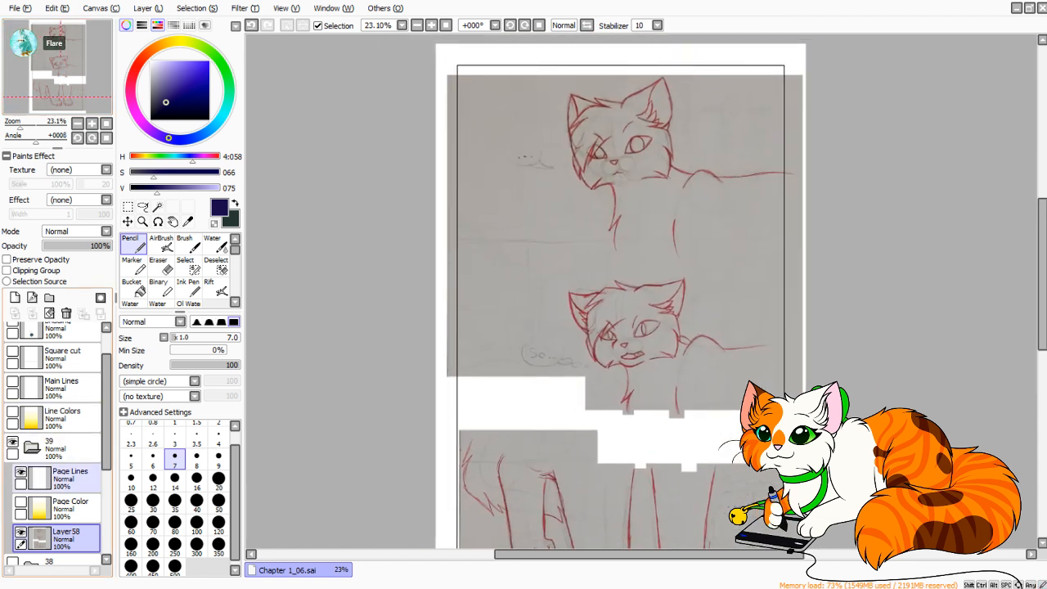
pyautogui.click(65, 357)
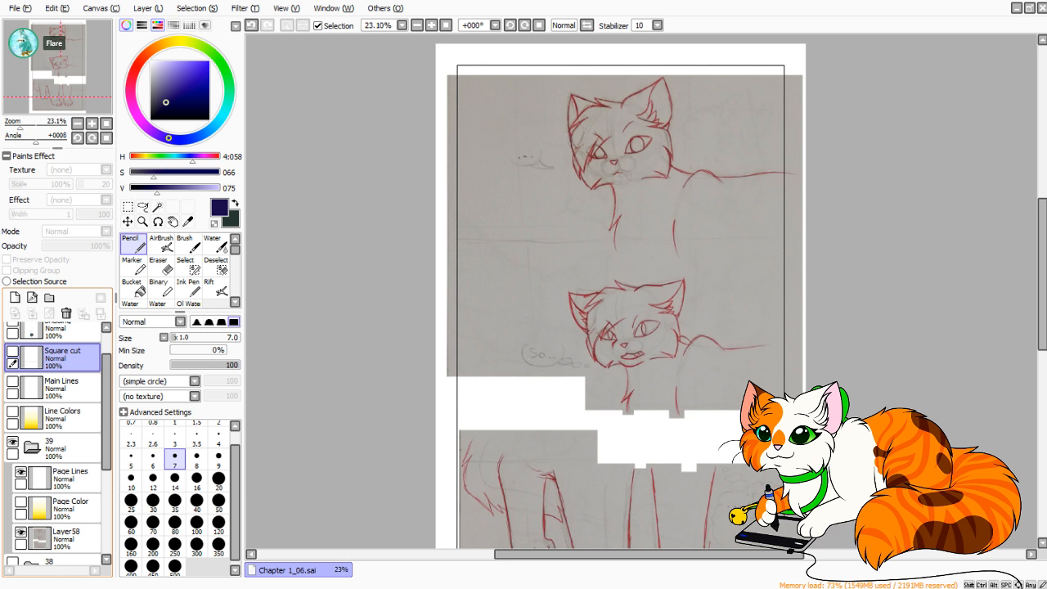
pyautogui.click(12, 350)
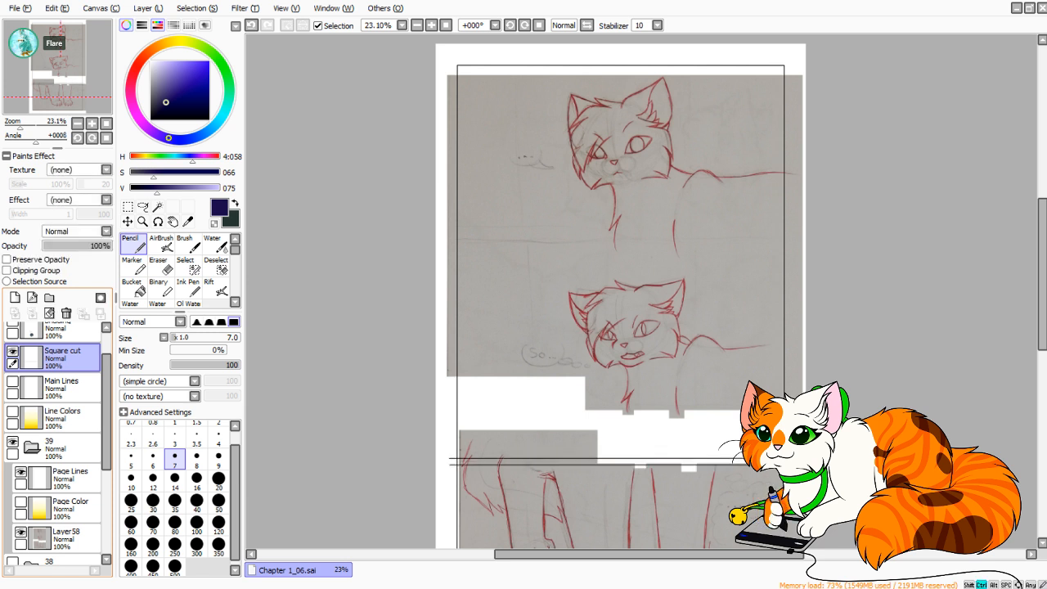
pyautogui.hotkey('ctrl', 'a')
pyautogui.hotkey('ctrl', 'c')
pyautogui.click(12, 351)
# Paste the divider lines above Page Lines in folder 39 and move them between the two cat head sketches.
pyautogui.click(69, 478)
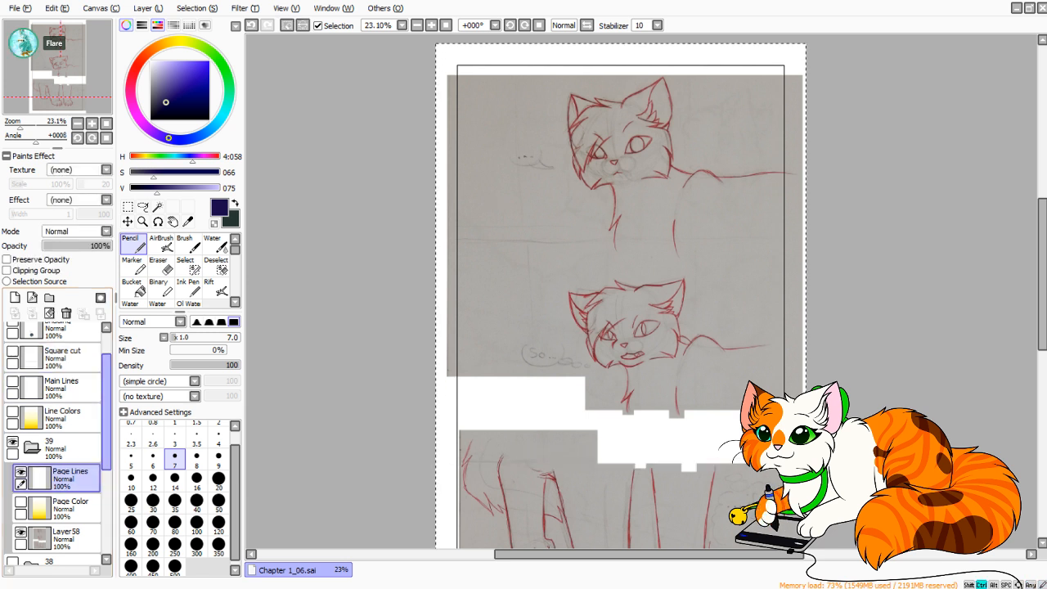
pyautogui.hotkey('ctrl', 'v')
pyautogui.hotkey('ctrl', 't')
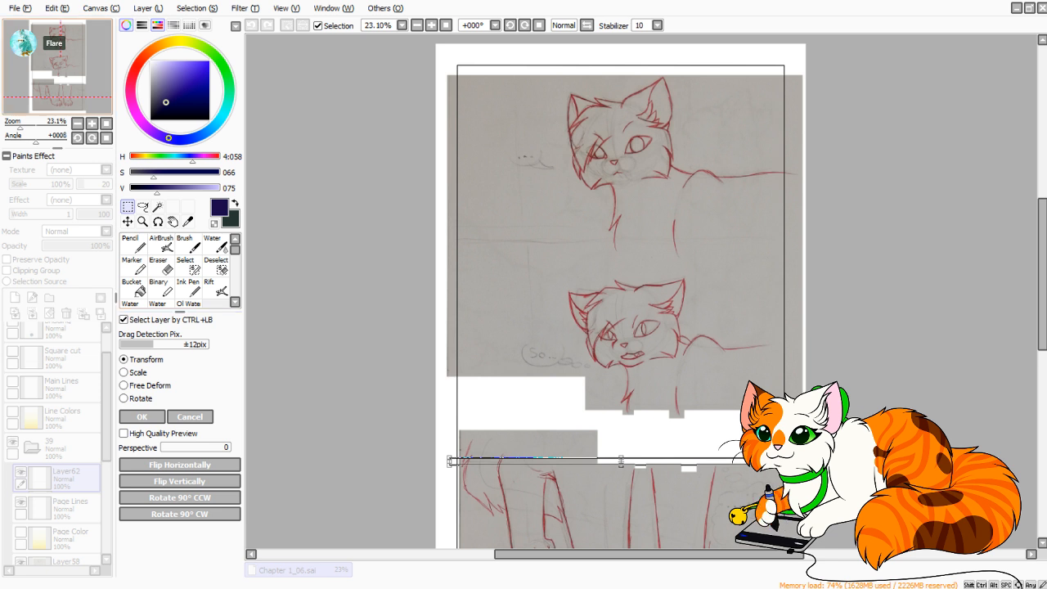
pyautogui.moveTo(622, 393); pyautogui.dragTo(578, 201)
pyautogui.moveTo(577, 271); pyautogui.dragTo(608, 160)
pyautogui.moveTo(608, 159); pyautogui.dragTo(582, 312)
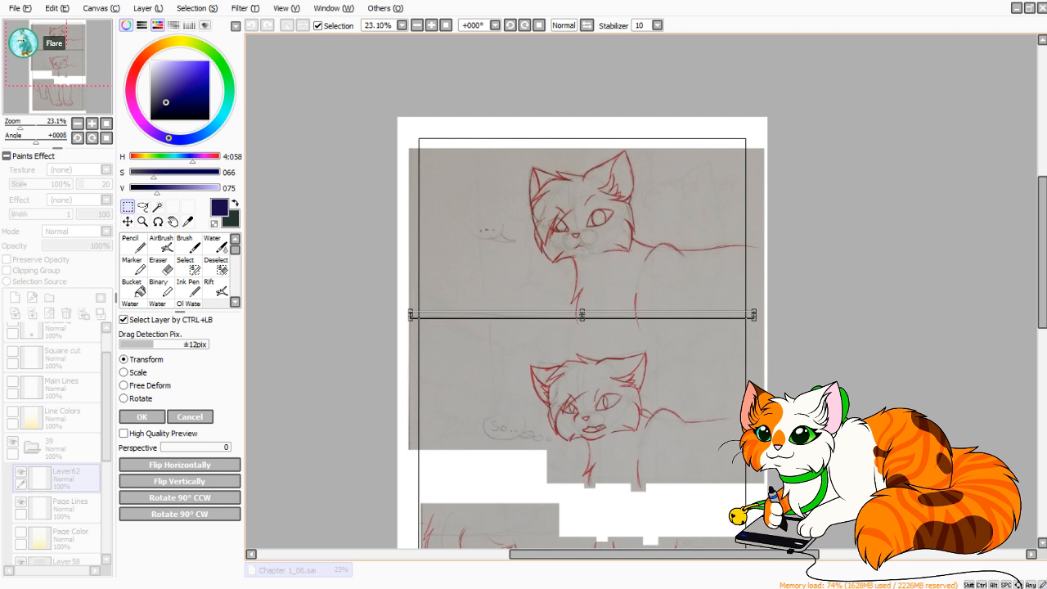
pyautogui.press('Return')
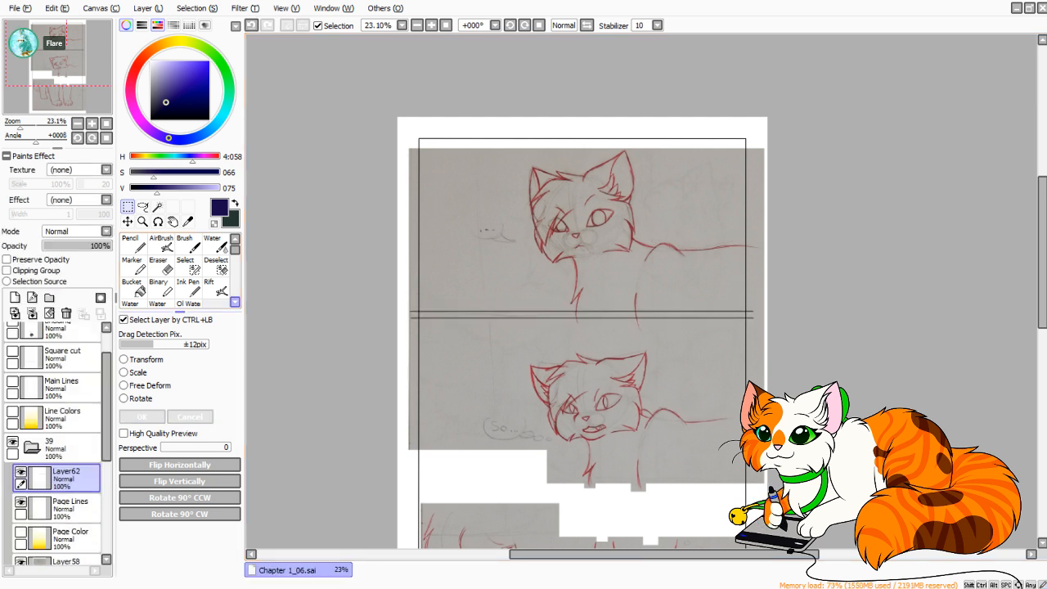
# Paste a second copy of the divider lines and position it just under the lower cat's chest.
pyautogui.moveTo(424, 497); pyautogui.dragTo(391, 380)
pyautogui.hotkey('ctrl', 'v')
pyautogui.hotkey('ctrl', 't')
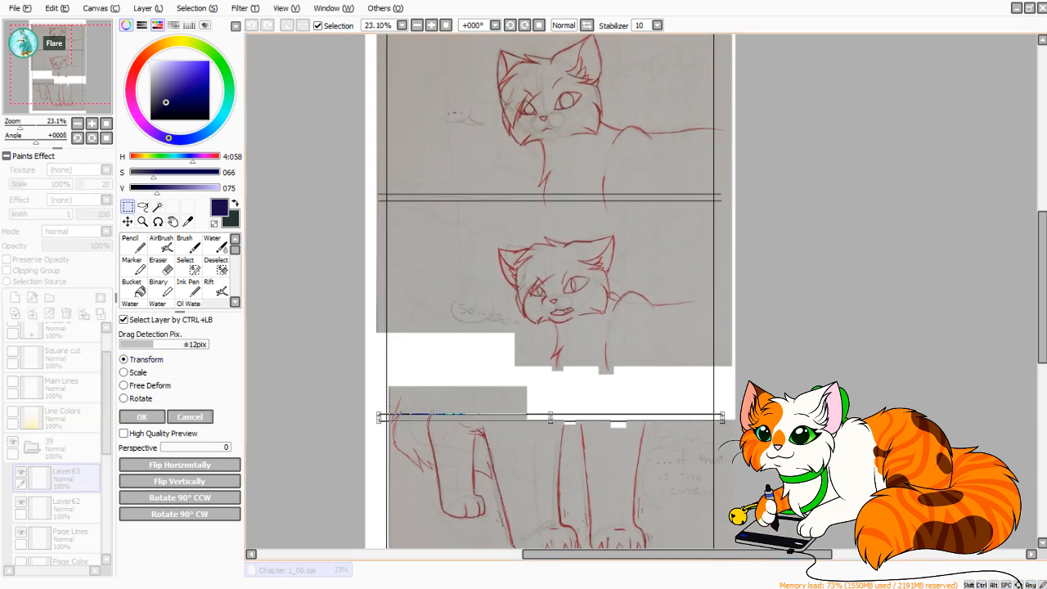
pyautogui.moveTo(550, 417); pyautogui.dragTo(552, 366)
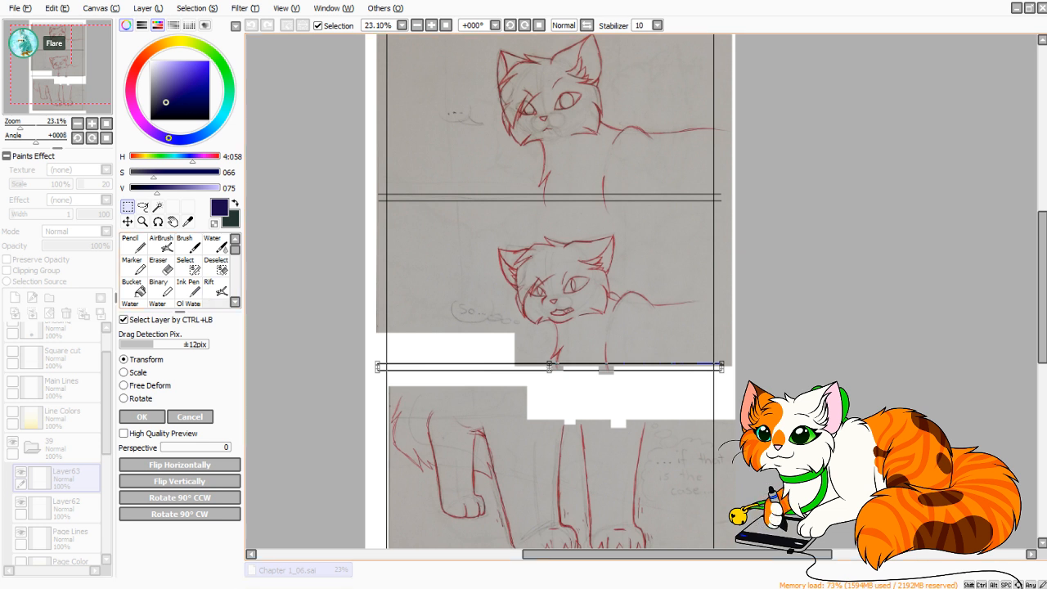
pyautogui.moveTo(550, 366); pyautogui.dragTo(549, 368)
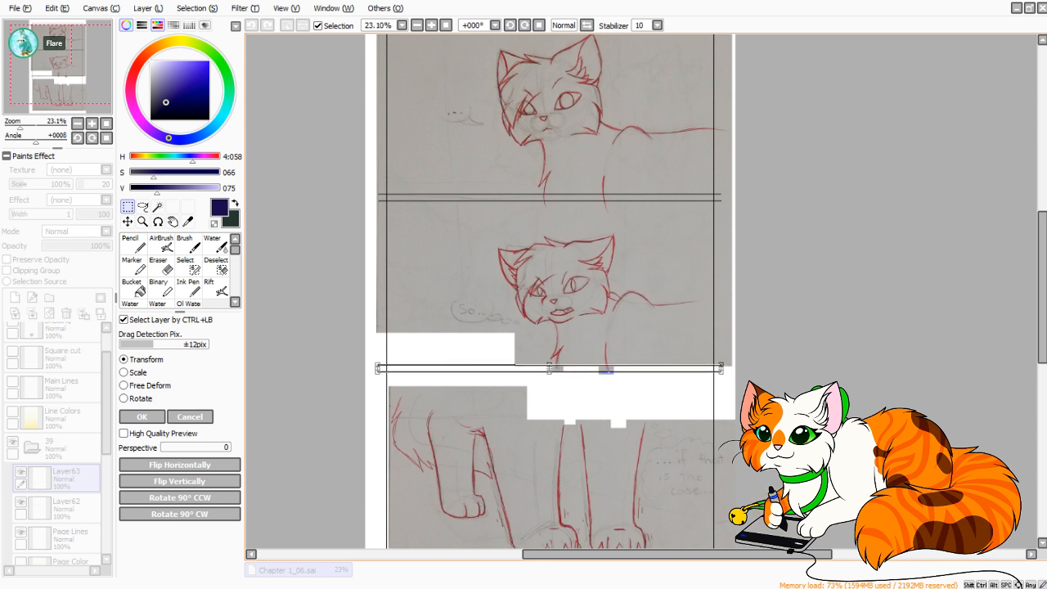
pyautogui.press('Return')
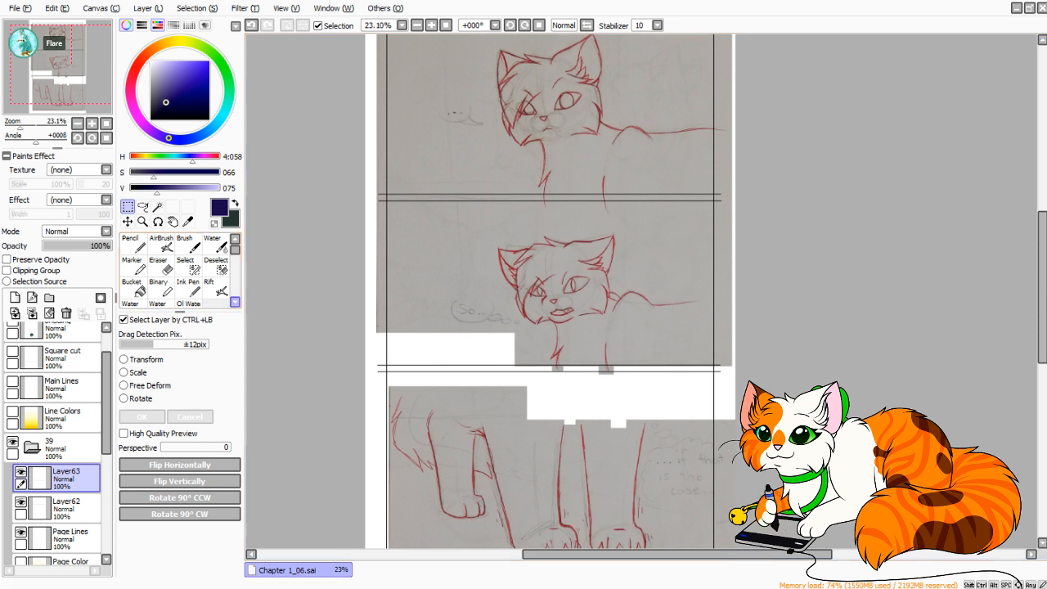
# Choose the Pencil and sample the dark red line color from the lower cat sketch.
pyautogui.moveTo(548, 286); pyautogui.dragTo(561, 318)
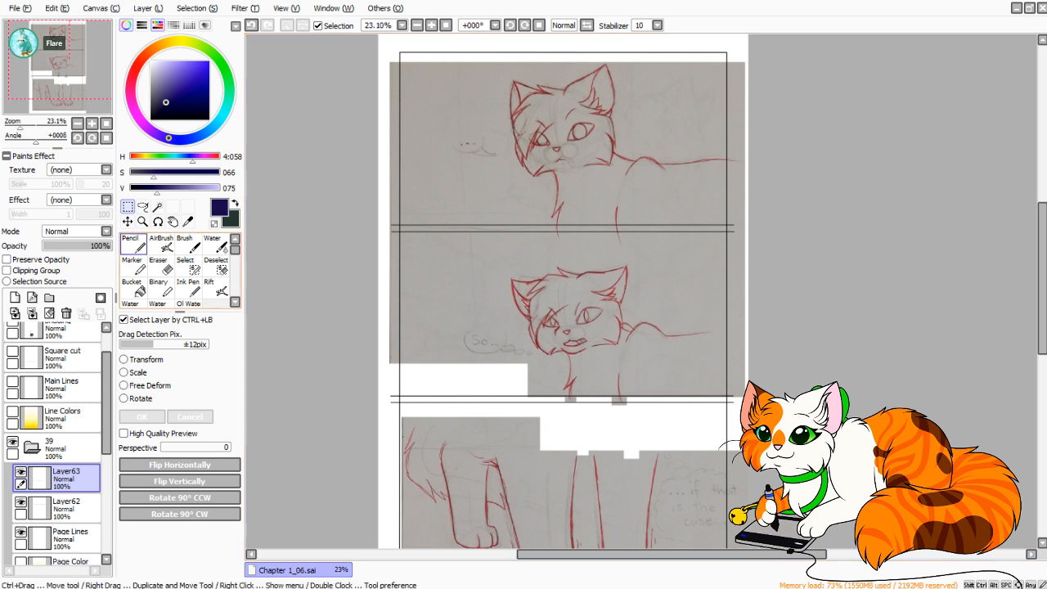
pyautogui.moveTo(573, 360); pyautogui.dragTo(553, 200)
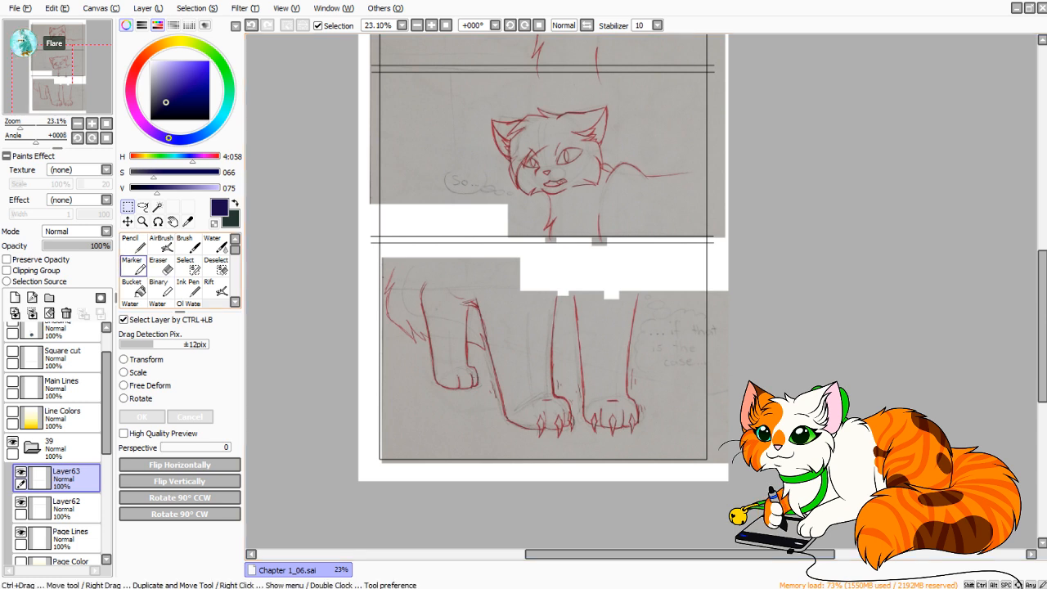
pyautogui.click(133, 244)
pyautogui.moveTo(20, 127); pyautogui.dragTo(31, 127)
pyautogui.moveTo(524, 156); pyautogui.dragTo(684, 509)
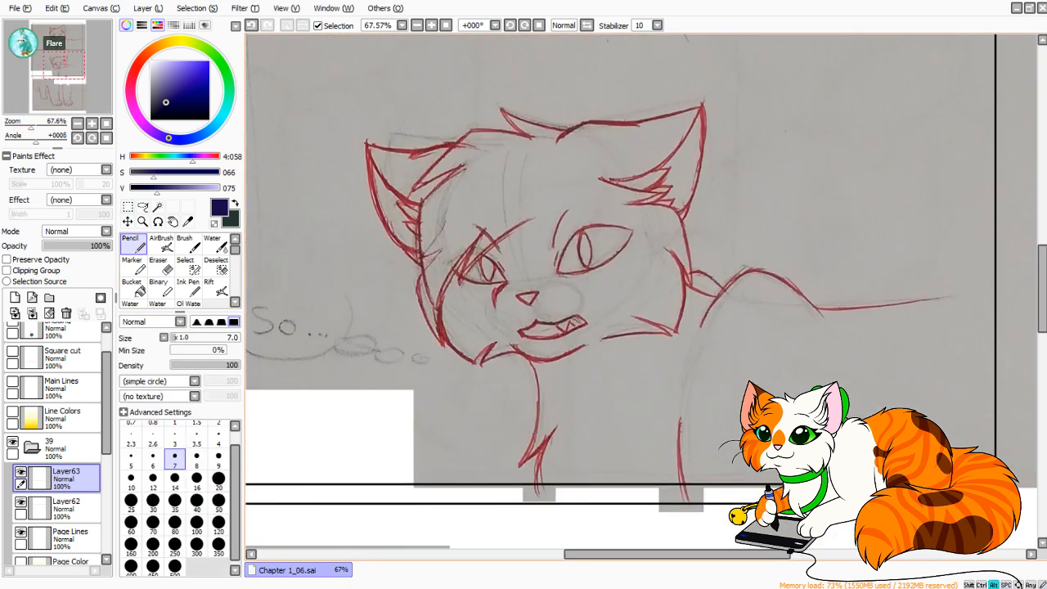
pyautogui.rightClick(538, 400)
pyautogui.moveTo(556, 459); pyautogui.dragTo(593, 166)
pyautogui.click(106, 123)
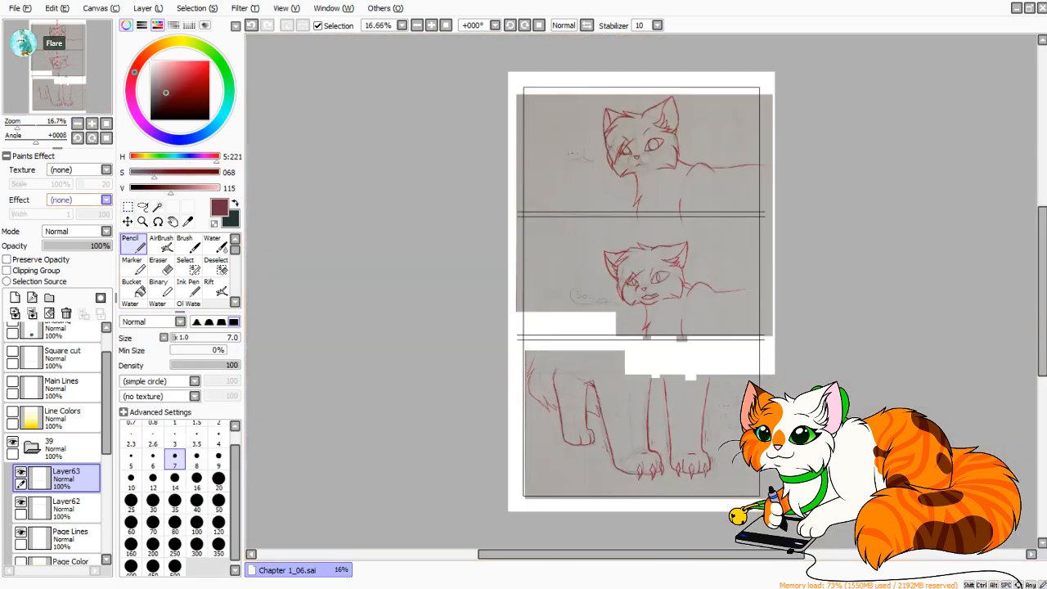
# Merge the second divider layer down into Layer62 and add a new layer directly above the Layer58 sketch.
pyautogui.click(32, 313)
pyautogui.click(68, 508)
pyautogui.click(69, 538)
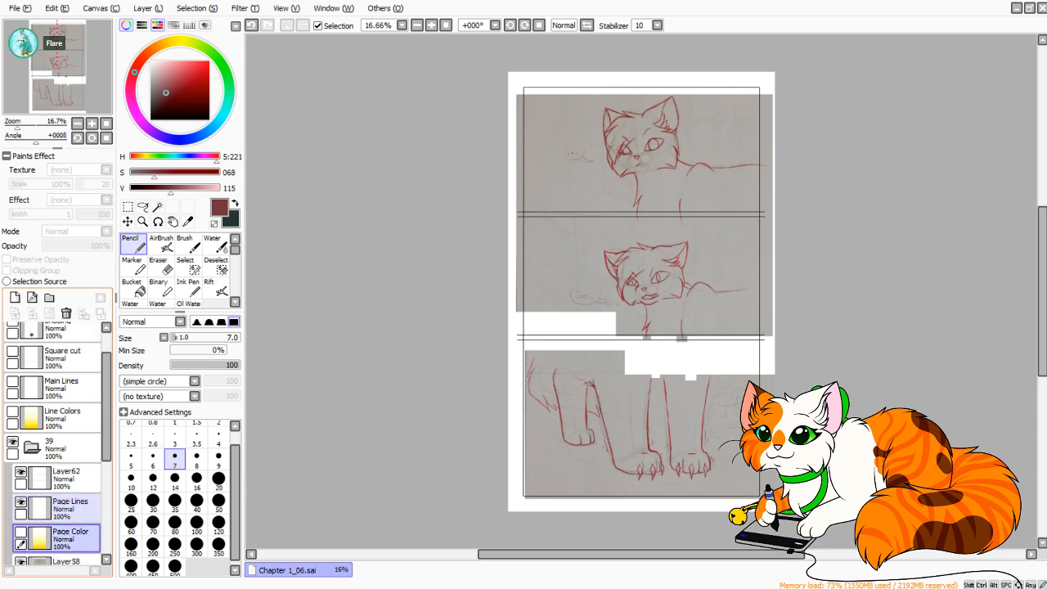
pyautogui.moveTo(106, 426); pyautogui.dragTo(106, 475)
pyautogui.click(69, 464)
pyautogui.click(15, 298)
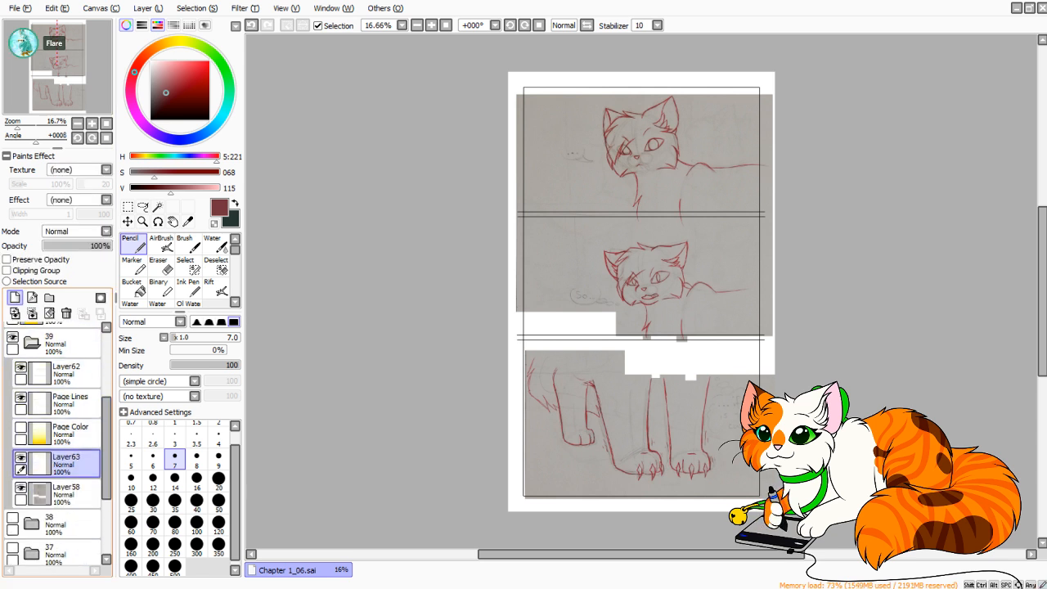
pyautogui.moveTo(18, 123); pyautogui.dragTo(26, 123)
pyautogui.moveTo(667, 545); pyautogui.dragTo(607, 262)
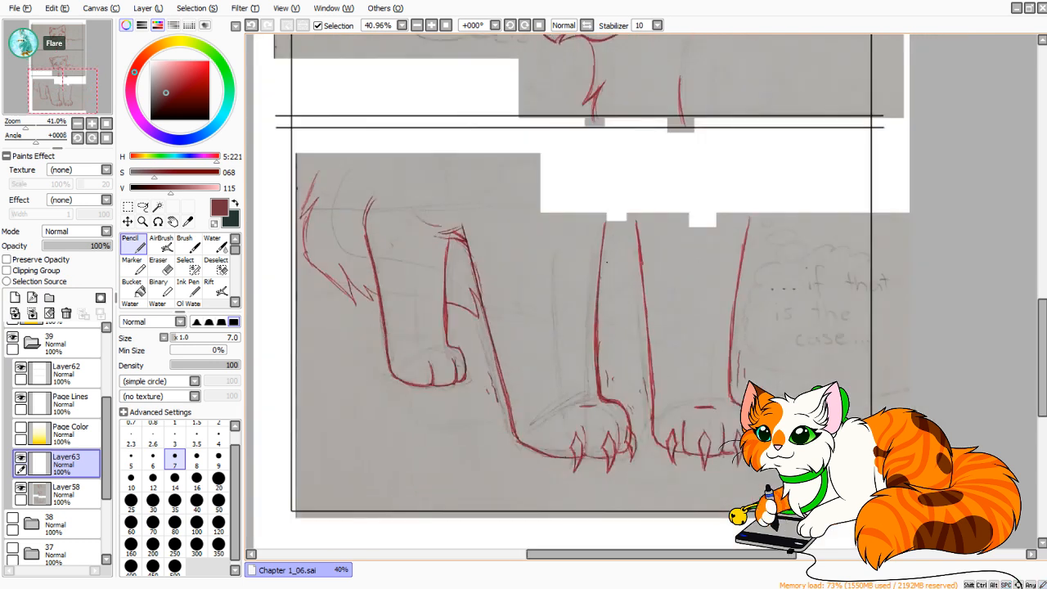
pyautogui.moveTo(577, 215); pyautogui.dragTo(666, 125)
pyautogui.hotkey('ctrl', 'z')
pyautogui.hotkey('ctrl', 'z')
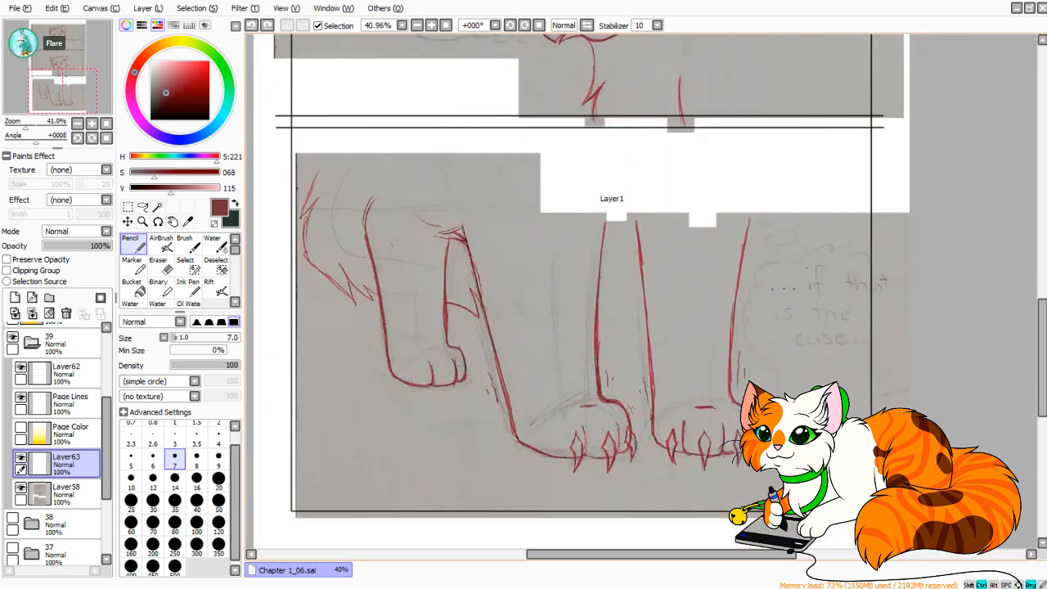
pyautogui.moveTo(585, 213); pyautogui.dragTo(633, 99)
pyautogui.hotkey('ctrl', 'z')
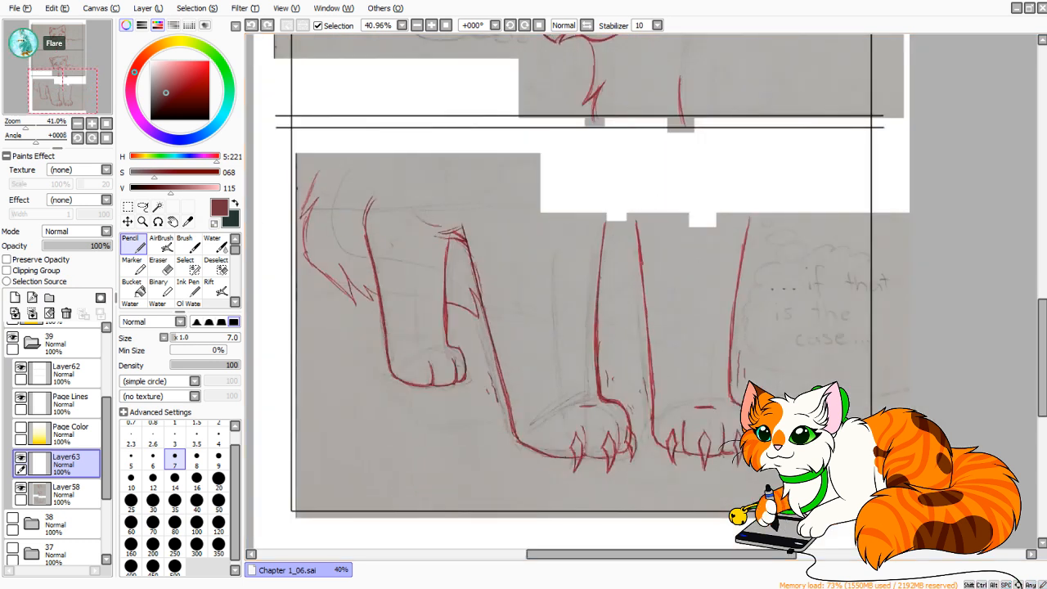
pyautogui.moveTo(541, 188); pyautogui.dragTo(554, 270)
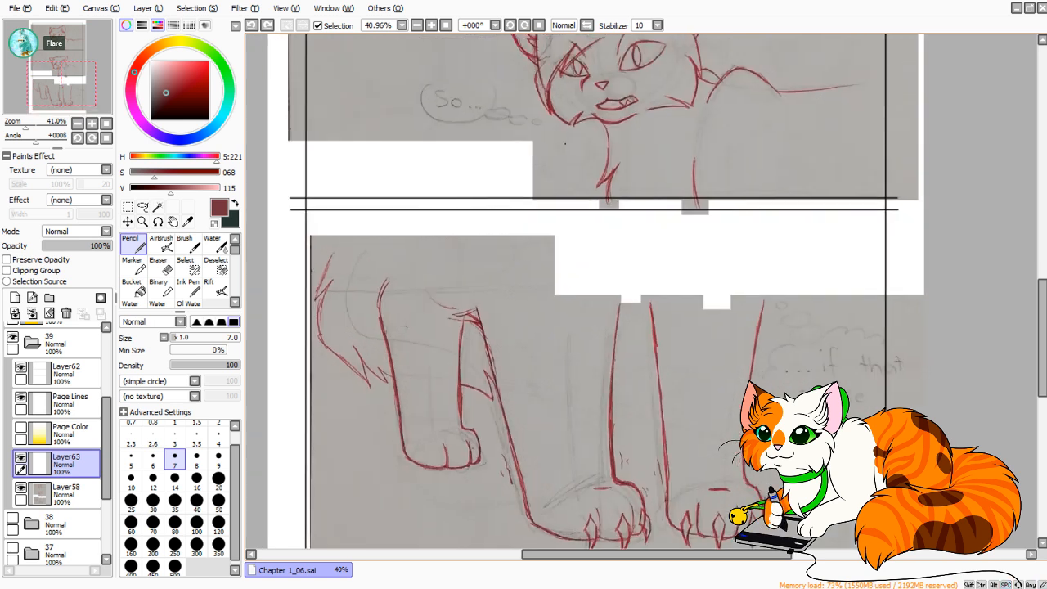
pyautogui.moveTo(555, 113)
pyautogui.mouseDown()
pyautogui.moveTo(541, 261)
pyautogui.moveTo(514, 261)
pyautogui.mouseUp()
pyautogui.hotkey('ctrl', 'z')
pyautogui.hotkey('ctrl', 'z')
pyautogui.moveTo(559, 73)
pyautogui.mouseDown()
pyautogui.moveTo(558, 247)
pyautogui.moveTo(546, 272)
pyautogui.mouseUp()
pyautogui.hotkey('ctrl', 'z')
pyautogui.hotkey('ctrl', 'z')
# Sketch loose guide lines for both front legs, running from the lower cat's head down to the two front paws.
pyautogui.moveTo(567, 75); pyautogui.dragTo(547, 267)
pyautogui.moveTo(563, 78)
pyautogui.mouseDown()
pyautogui.moveTo(569, 124)
pyautogui.moveTo(540, 282)
pyautogui.moveTo(580, 496)
pyautogui.mouseUp()
pyautogui.moveTo(536, 295); pyautogui.dragTo(580, 497)
pyautogui.moveTo(538, 311); pyautogui.dragTo(584, 502)
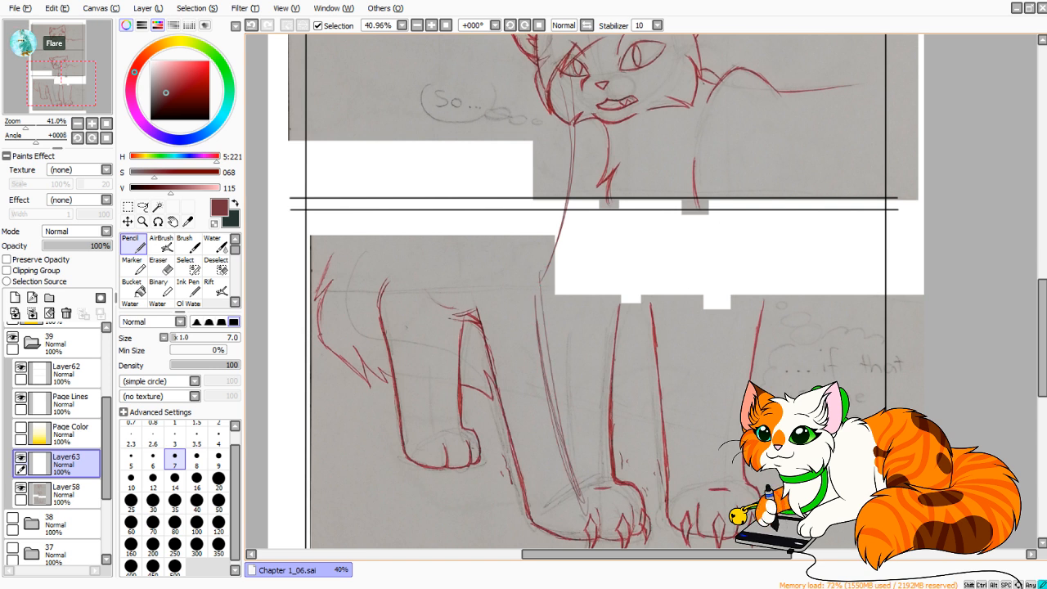
pyautogui.moveTo(704, 56); pyautogui.dragTo(710, 282)
pyautogui.moveTo(721, 74); pyautogui.dragTo(711, 471)
pyautogui.moveTo(714, 306); pyautogui.dragTo(705, 472)
pyautogui.moveTo(715, 306); pyautogui.dragTo(704, 504)
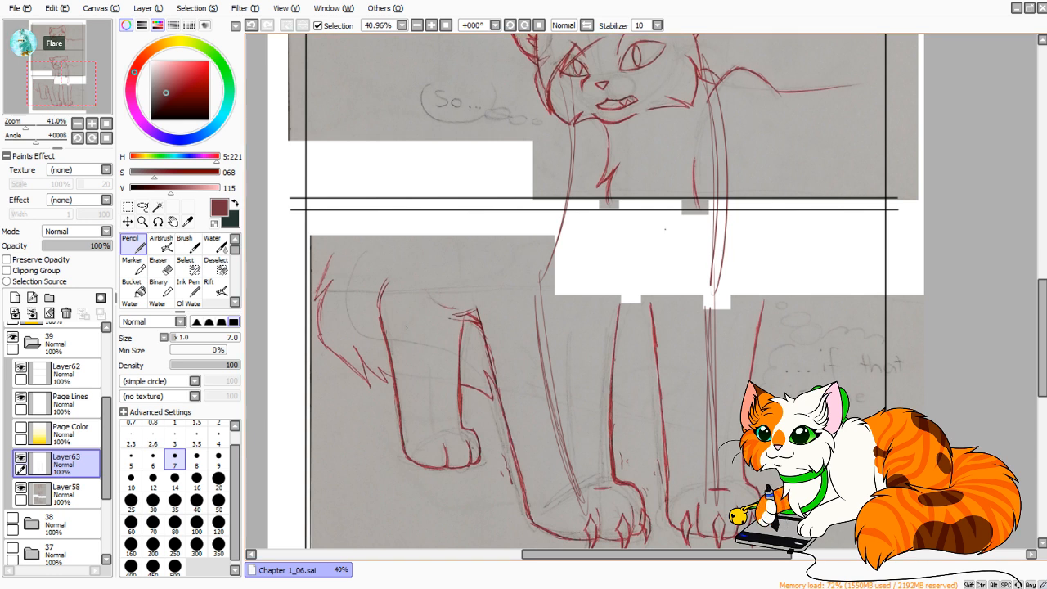
pyautogui.moveTo(555, 261)
pyautogui.mouseDown()
pyautogui.moveTo(743, 217)
pyautogui.moveTo(742, 237)
pyautogui.mouseUp()
pyautogui.hotkey('ctrl', 'z')
pyautogui.hotkey('ctrl', 'z')
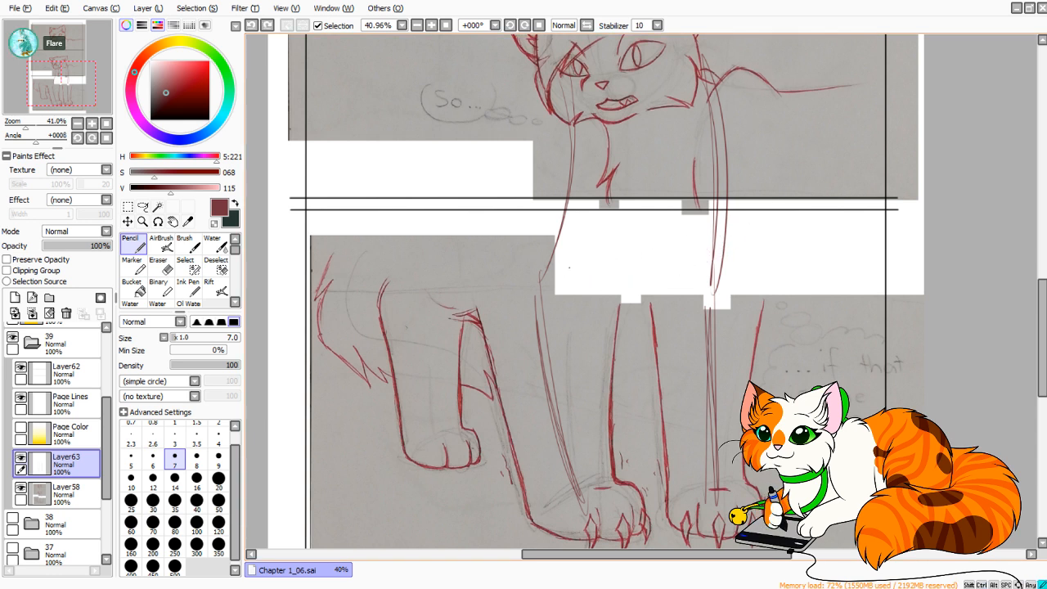
# Sketch overlapping curved strokes for the rounded chest, sweeping across the gap between the front legs and up past the divider.
pyautogui.moveTo(569, 270); pyautogui.dragTo(716, 268)
pyautogui.moveTo(606, 286)
pyautogui.mouseDown()
pyautogui.moveTo(750, 220)
pyautogui.moveTo(754, 204)
pyautogui.mouseUp()
pyautogui.moveTo(645, 283); pyautogui.dragTo(765, 171)
pyautogui.moveTo(754, 117)
pyautogui.mouseDown()
pyautogui.moveTo(736, 253)
pyautogui.moveTo(636, 295)
pyautogui.mouseUp()
pyautogui.moveTo(708, 266)
pyautogui.mouseDown()
pyautogui.moveTo(571, 270)
pyautogui.moveTo(714, 262)
pyautogui.moveTo(774, 193)
pyautogui.mouseUp()
pyautogui.moveTo(600, 280)
pyautogui.mouseDown()
pyautogui.moveTo(720, 252)
pyautogui.moveTo(773, 148)
pyautogui.mouseUp()
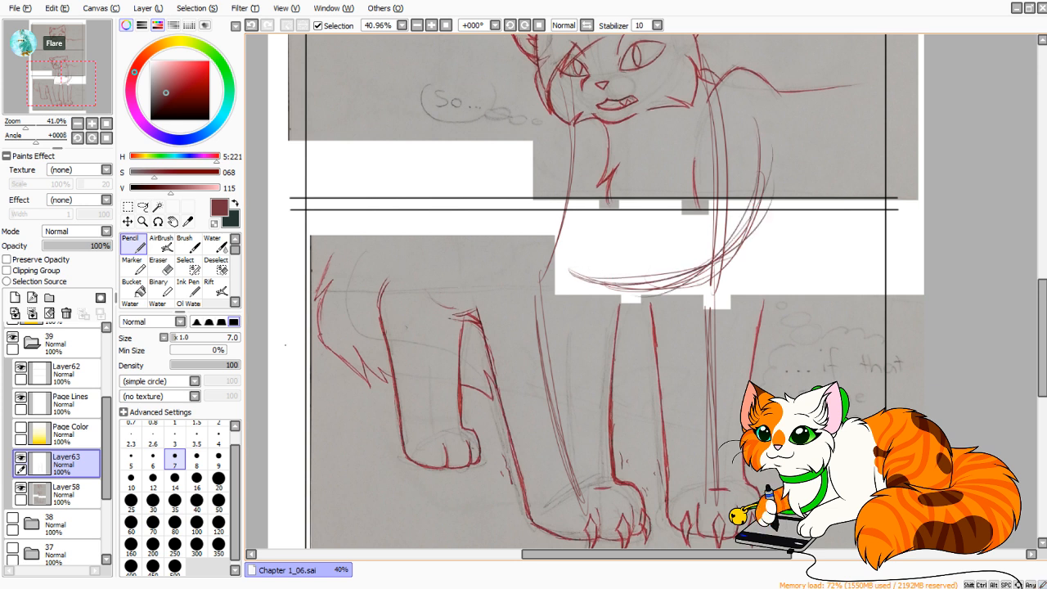
# Add a new layer above Layer63, lower Layer63's opacity to 62%, and make the new layer the working layer.
pyautogui.click(15, 297)
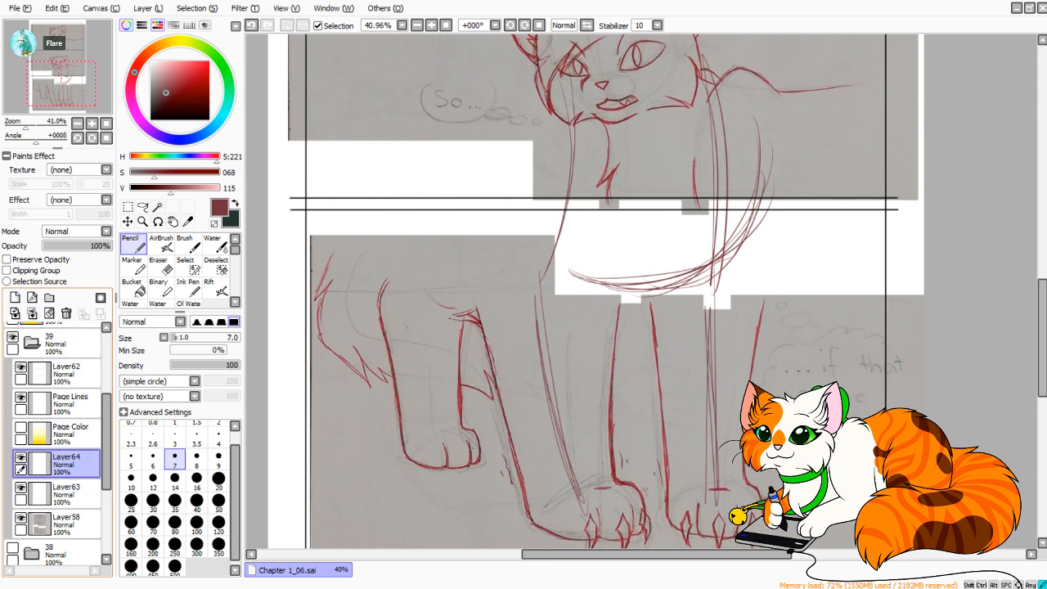
pyautogui.click(76, 493)
pyautogui.moveTo(100, 246); pyautogui.dragTo(85, 245)
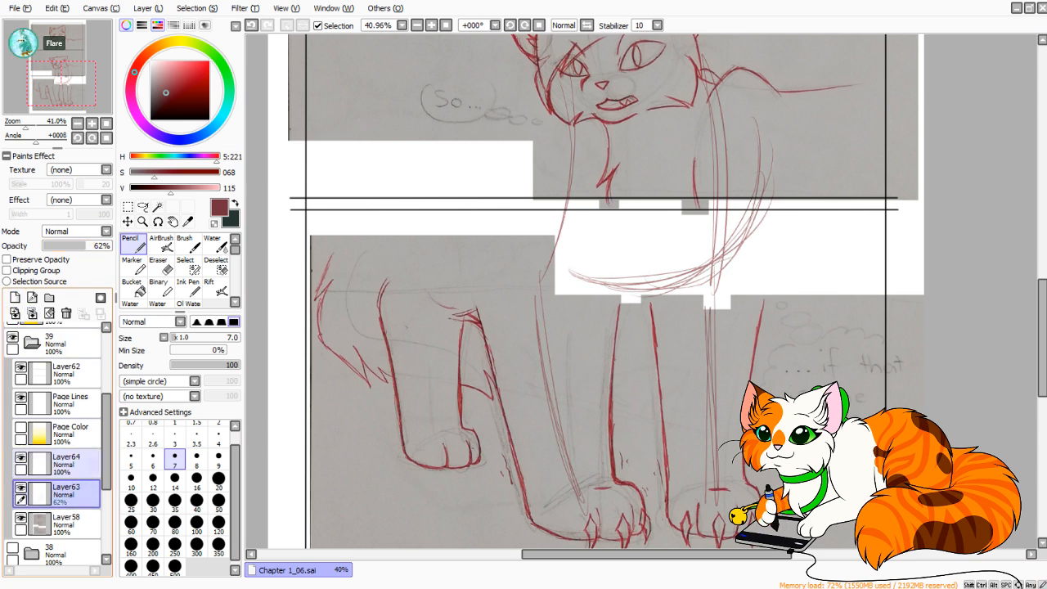
pyautogui.click(75, 464)
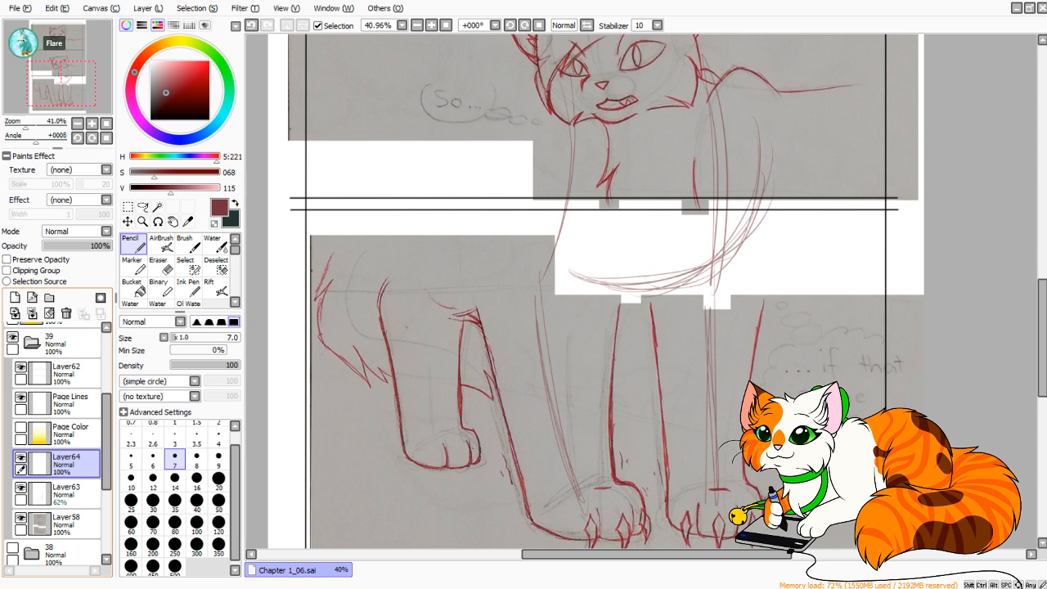
# Extend the hind leg's outline beside the tail upward with a curved pencil stroke reaching just above the photographed sketch.
pyautogui.scroll(6, 641, 292)
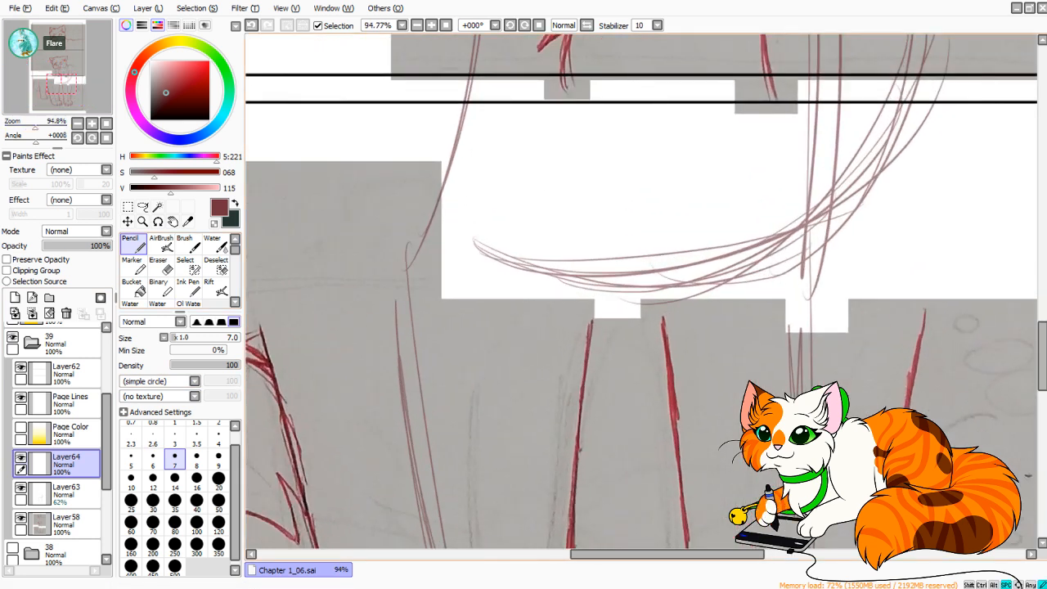
pyautogui.moveTo(461, 291)
pyautogui.mouseDown()
pyautogui.moveTo(775, 226)
pyautogui.moveTo(823, 323)
pyautogui.mouseUp()
pyautogui.moveTo(444, 286)
pyautogui.mouseDown()
pyautogui.moveTo(401, 326)
pyautogui.moveTo(447, 285)
pyautogui.moveTo(439, 273)
pyautogui.moveTo(422, 292)
pyautogui.moveTo(454, 237)
pyautogui.mouseUp()
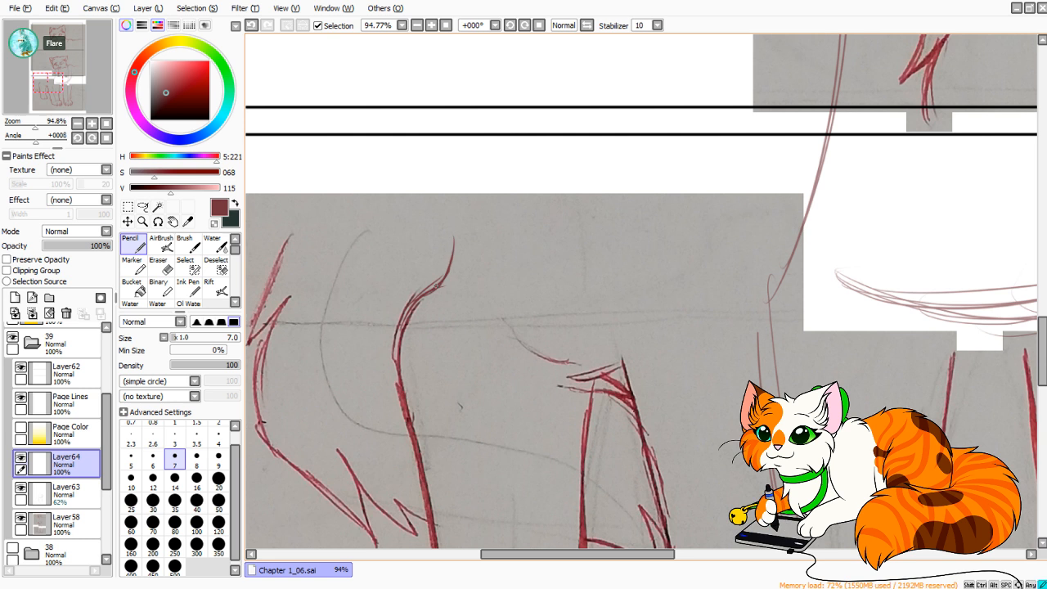
pyautogui.hotkey('ctrl', 'z')
pyautogui.hotkey('ctrl', 'z')
pyautogui.moveTo(420, 296)
pyautogui.mouseDown()
pyautogui.moveTo(446, 268)
pyautogui.moveTo(455, 178)
pyautogui.mouseUp()
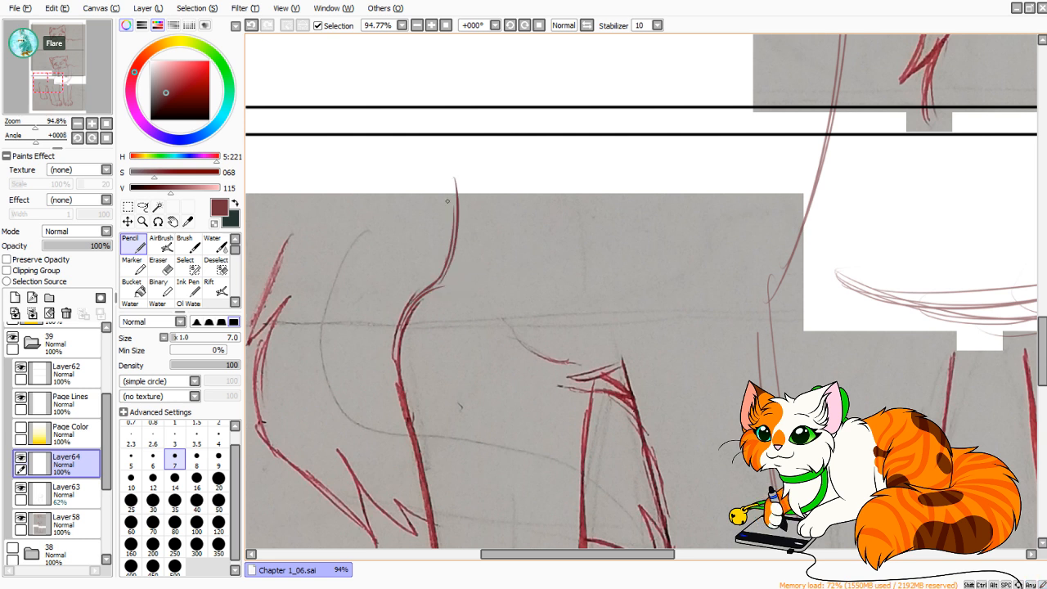
pyautogui.moveTo(454, 258); pyautogui.dragTo(456, 119)
pyautogui.hotkey('ctrl', 'z')
pyautogui.hotkey('ctrl', 'z')
pyautogui.moveTo(452, 264); pyautogui.dragTo(448, 131)
pyautogui.moveTo(453, 261); pyautogui.dragTo(449, 148)
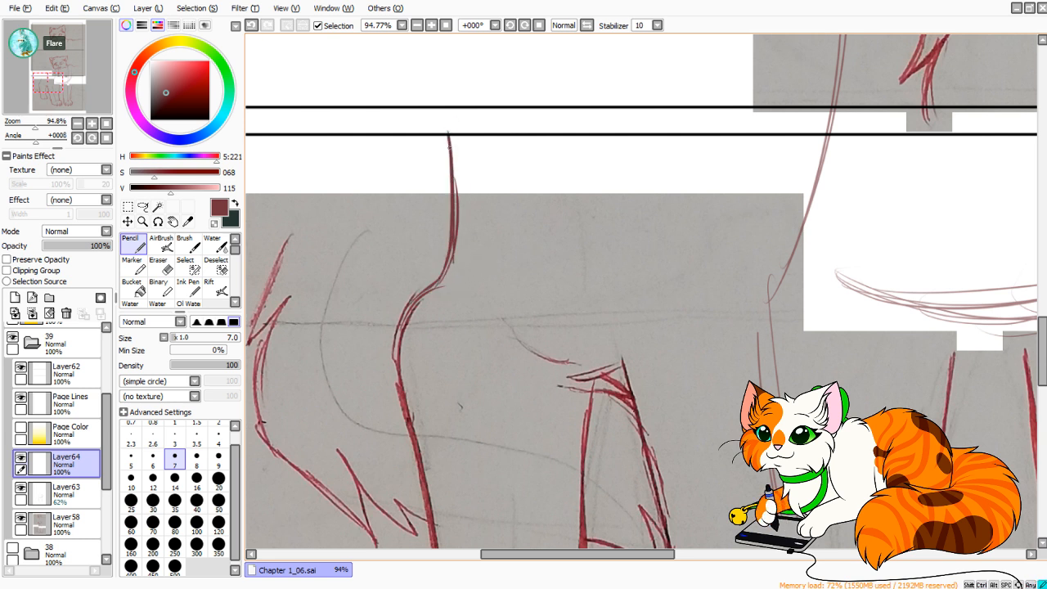
pyautogui.moveTo(453, 190); pyautogui.dragTo(446, 108)
pyautogui.hotkey('ctrl', 'z')
pyautogui.hotkey('ctrl', 'z')
pyautogui.hotkey('ctrl', 'z')
pyautogui.hotkey('ctrl', 'z')
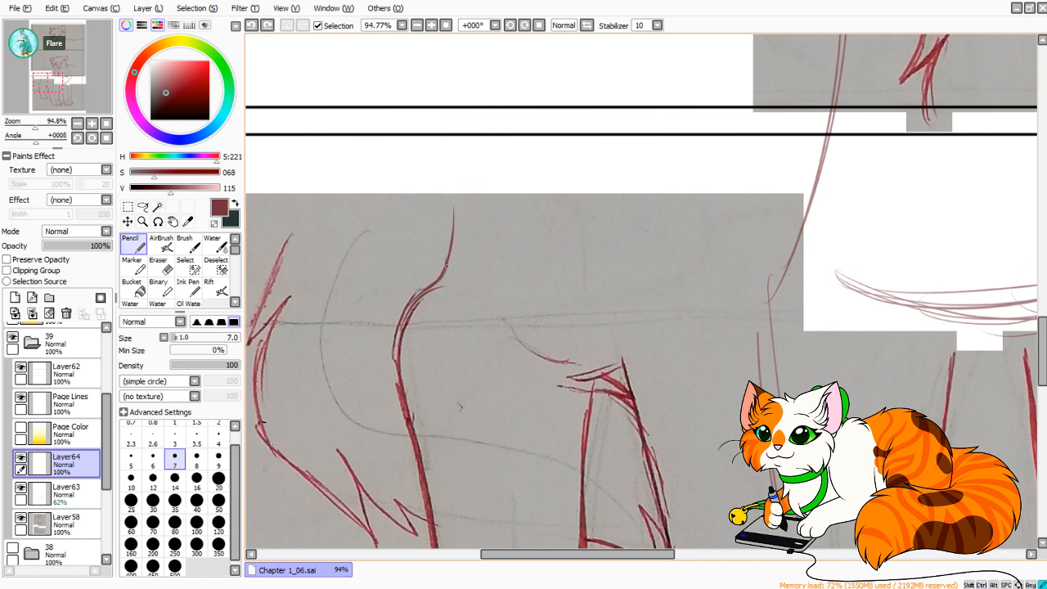
# Extend the hind leg's outline beside the tail upward with overlapping pencil strokes until it reaches the panel divider.
pyautogui.moveTo(442, 280); pyautogui.dragTo(449, 173)
pyautogui.moveTo(450, 259); pyautogui.dragTo(447, 113)
pyautogui.moveTo(451, 230); pyautogui.dragTo(448, 180)
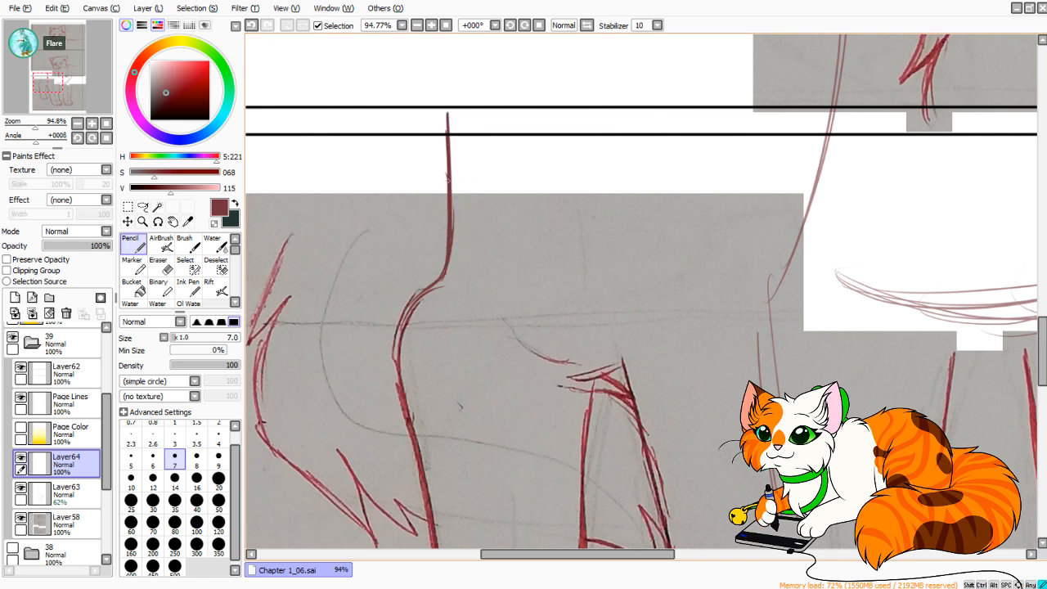
pyautogui.moveTo(450, 113); pyautogui.dragTo(452, 272)
pyautogui.scroll(-1, 642, 291)
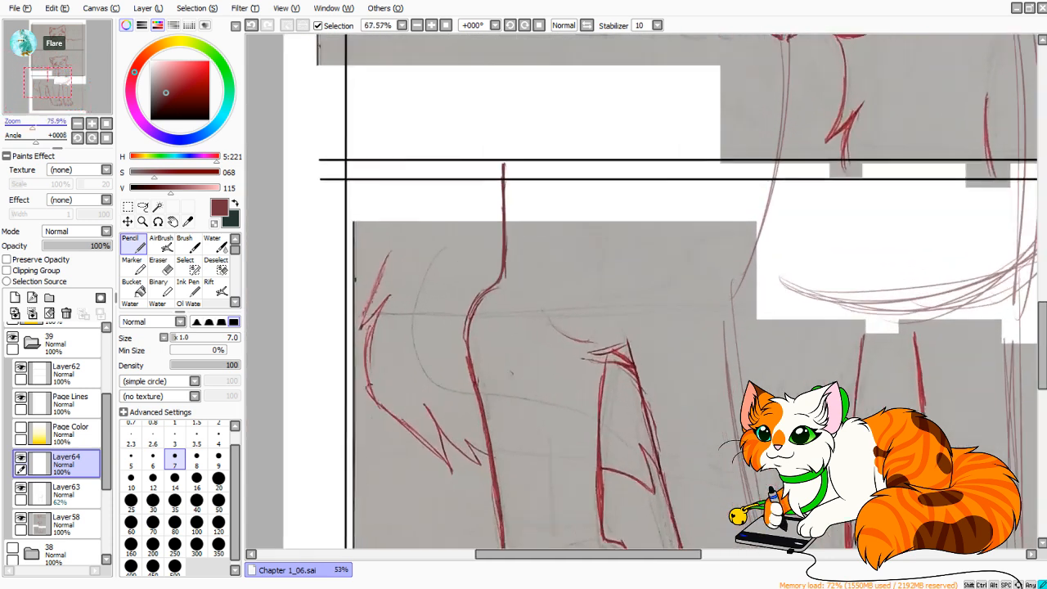
pyautogui.scroll(2, 642, 292)
pyautogui.moveTo(835, 287); pyautogui.dragTo(427, 299)
pyautogui.scroll(-5, 641, 291)
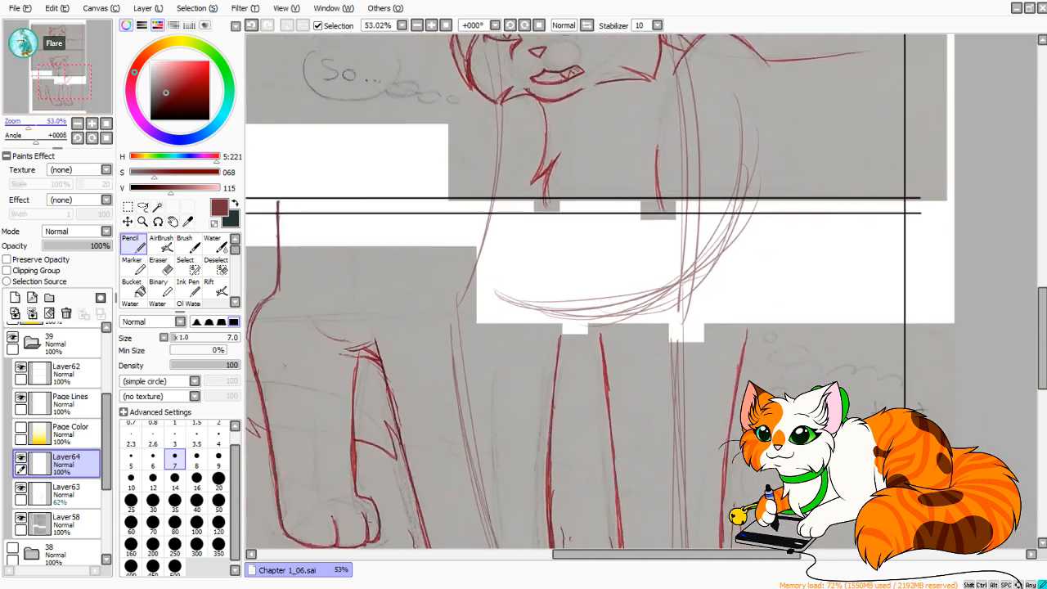
pyautogui.moveTo(642, 342); pyautogui.dragTo(644, 242)
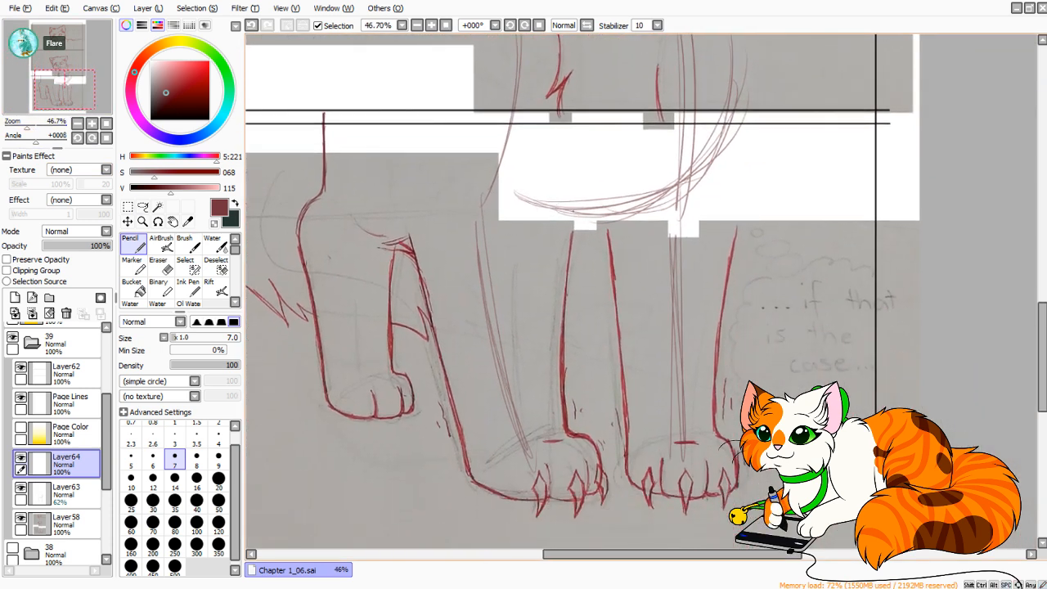
pyautogui.moveTo(553, 230); pyautogui.dragTo(606, 120)
pyautogui.hotkey('ctrl', 'z')
pyautogui.moveTo(549, 226)
pyautogui.mouseDown()
pyautogui.moveTo(582, 183)
pyautogui.moveTo(550, 219)
pyautogui.moveTo(564, 222)
pyautogui.moveTo(541, 235)
pyautogui.moveTo(602, 113)
pyautogui.mouseUp()
pyautogui.hotkey('ctrl', 'z')
pyautogui.hotkey('ctrl', 'z')
pyautogui.moveTo(537, 239); pyautogui.dragTo(607, 97)
pyautogui.hotkey('ctrl', 'z')
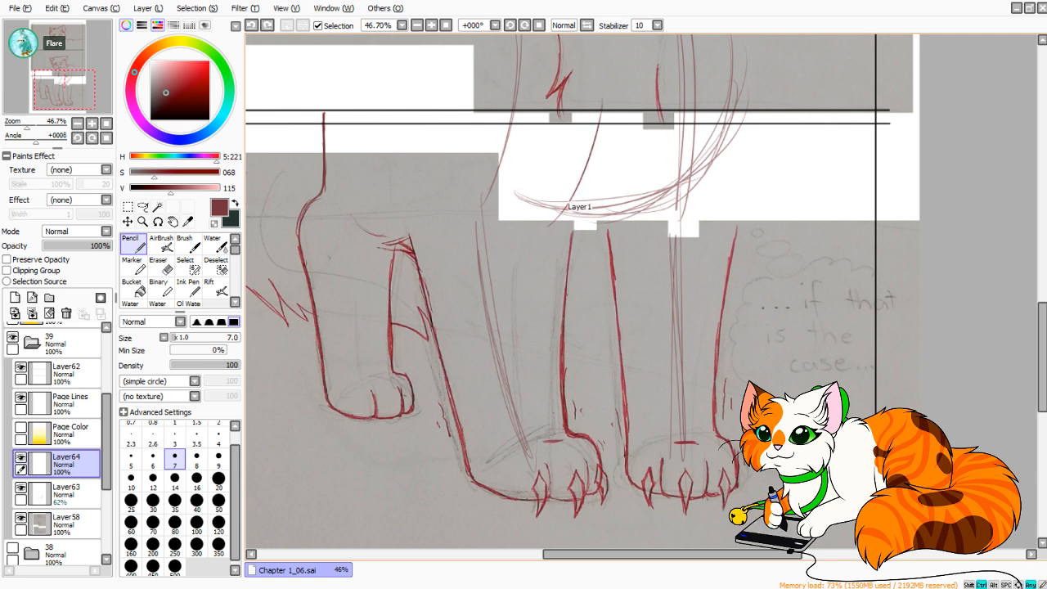
pyautogui.hotkey('ctrl', 'z')
pyautogui.moveTo(548, 221); pyautogui.dragTo(601, 113)
pyautogui.hotkey('ctrl', 'z')
pyautogui.moveTo(545, 216)
pyautogui.mouseDown()
pyautogui.moveTo(609, 100)
pyautogui.moveTo(619, 108)
pyautogui.moveTo(624, 79)
pyautogui.mouseUp()
# Draw the left front leg's inner upper outline as a curve across the white gap, from the chest guide lines up to the divider.
pyautogui.hotkey('ctrl', 'z')
# Extend the left front leg's outer outline with overlapping strokes from the photographed sketch up to the panel divider.
pyautogui.hotkey('ctrl', 'z')
pyautogui.moveTo(552, 208)
pyautogui.mouseDown()
pyautogui.moveTo(613, 102)
pyautogui.moveTo(598, 152)
pyautogui.moveTo(606, 116)
pyautogui.mouseUp()
pyautogui.hotkey('ctrl', 'z')
pyautogui.moveTo(572, 191); pyautogui.dragTo(604, 115)
pyautogui.moveTo(595, 153); pyautogui.dragTo(606, 112)
pyautogui.moveTo(406, 213); pyautogui.dragTo(417, 256)
pyautogui.moveTo(414, 249); pyautogui.dragTo(421, 118)
pyautogui.moveTo(410, 210)
pyautogui.mouseDown()
pyautogui.moveTo(429, 107)
pyautogui.moveTo(419, 118)
pyautogui.mouseUp()
pyautogui.hotkey('ctrl', 'z')
pyautogui.hotkey('ctrl', 'z')
pyautogui.hotkey('ctrl', 'z')
# Retrace the left front leg's inner edge from above the paw up to the chest guide lines using overlapping pencil strokes.
pyautogui.moveTo(563, 424); pyautogui.dragTo(556, 298)
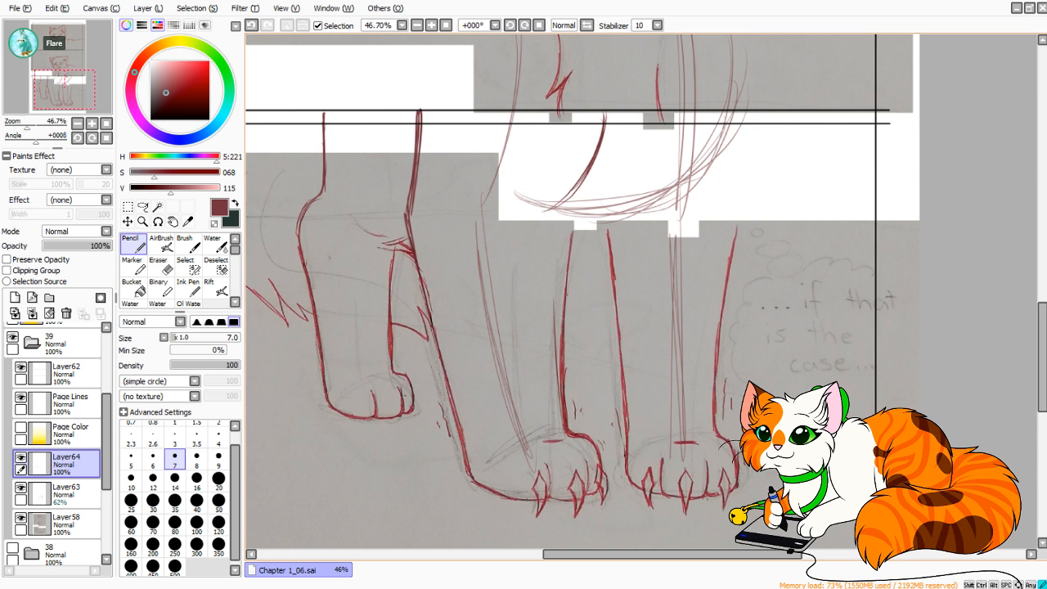
pyautogui.moveTo(561, 407); pyautogui.dragTo(556, 237)
pyautogui.moveTo(561, 375); pyautogui.dragTo(559, 218)
pyautogui.moveTo(558, 335); pyautogui.dragTo(560, 203)
pyautogui.moveTo(561, 292); pyautogui.dragTo(557, 199)
pyautogui.hotkey('ctrl', 'z')
pyautogui.hotkey('ctrl', 'z')
pyautogui.hotkey('ctrl', 'z')
pyautogui.hotkey('ctrl', 'z')
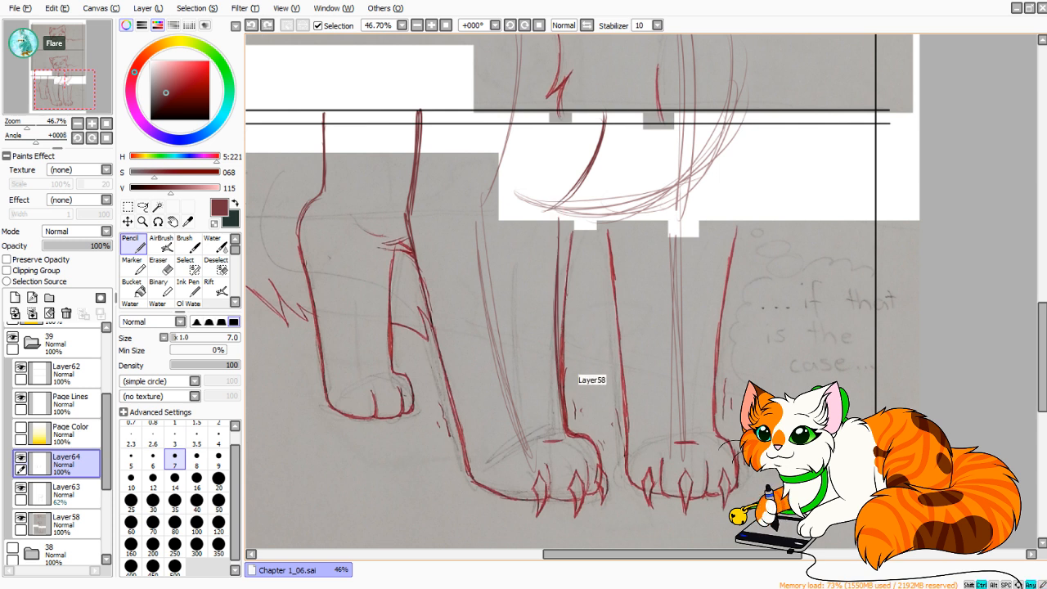
pyautogui.moveTo(560, 350); pyautogui.dragTo(558, 206)
pyautogui.moveTo(553, 257); pyautogui.dragTo(556, 332)
pyautogui.click(161, 266)
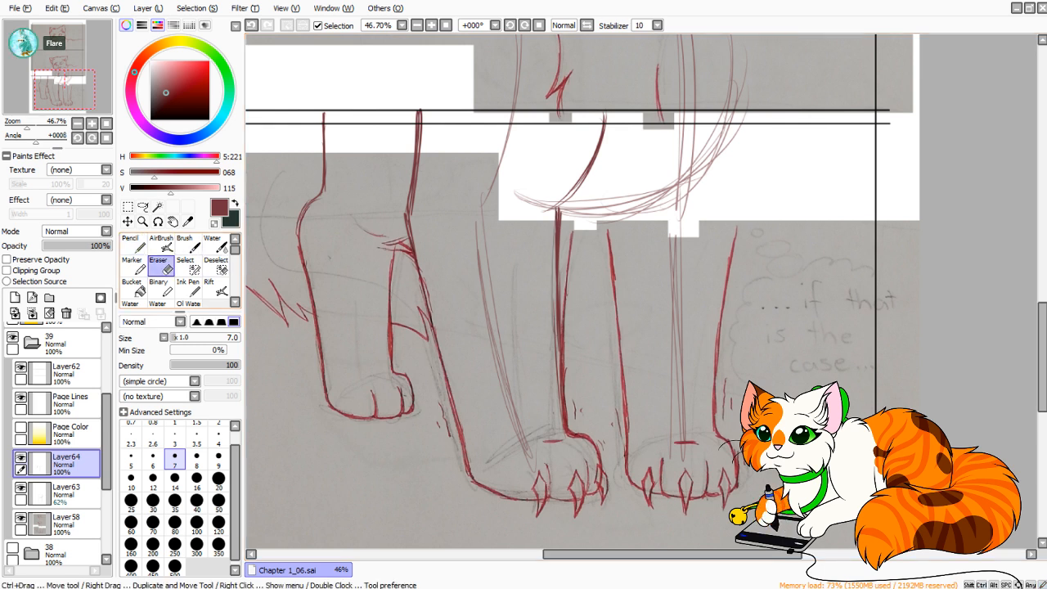
pyautogui.click(134, 245)
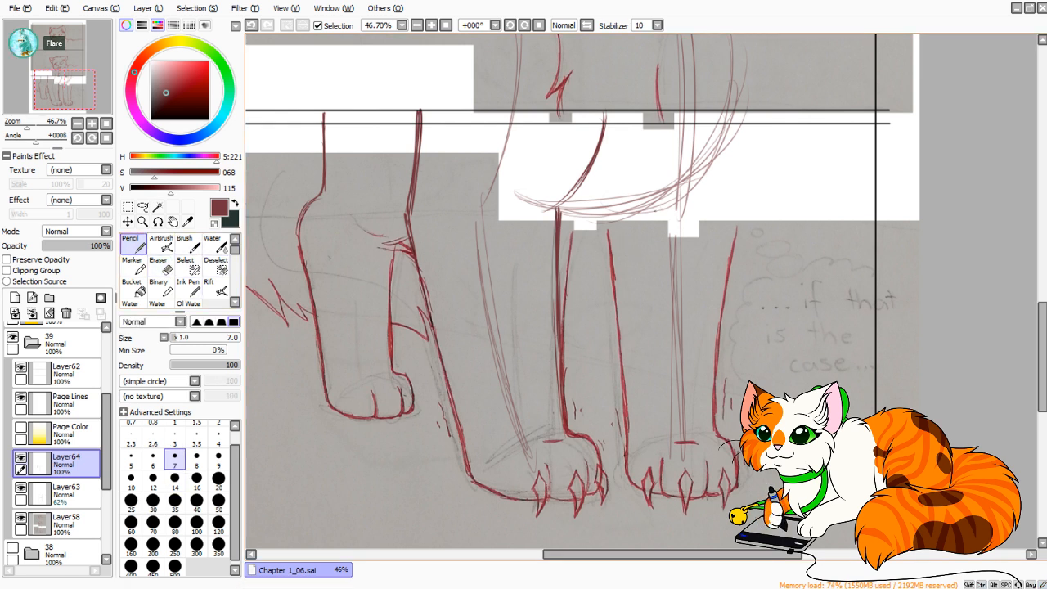
# Draw the right front leg's outer edge as a curve from the photographed leg through the white gap and past the divider.
pyautogui.moveTo(703, 205); pyautogui.dragTo(667, 268)
pyautogui.moveTo(735, 191)
pyautogui.mouseDown()
pyautogui.moveTo(693, 289)
pyautogui.moveTo(729, 152)
pyautogui.mouseUp()
pyautogui.hotkey('ctrl', 'z')
pyautogui.moveTo(696, 290); pyautogui.dragTo(729, 180)
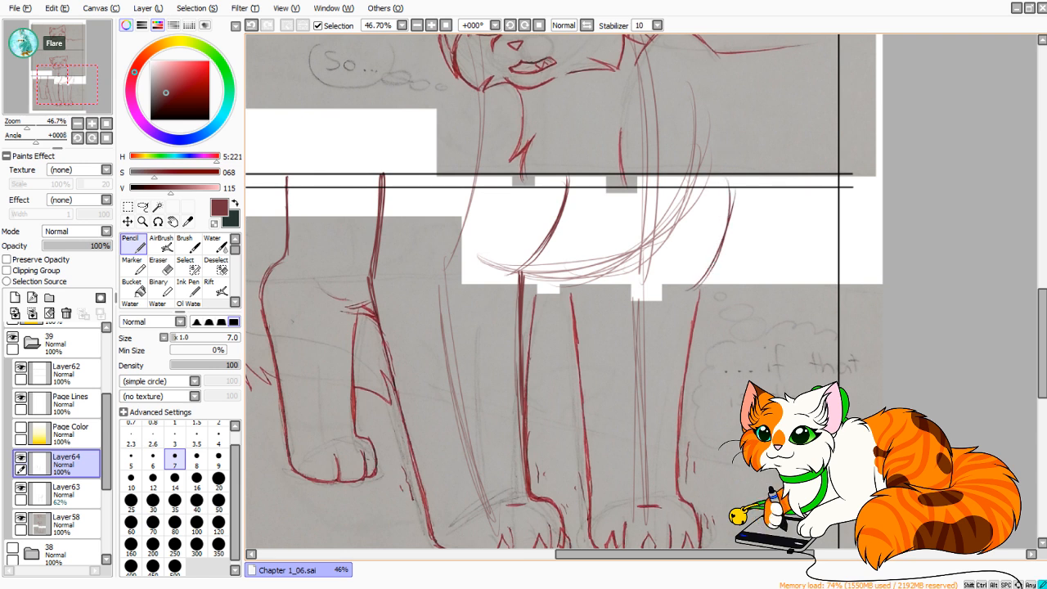
pyautogui.hotkey('ctrl', 'z')
pyautogui.moveTo(695, 290); pyautogui.dragTo(739, 163)
pyautogui.moveTo(714, 266); pyautogui.dragTo(737, 152)
pyautogui.moveTo(720, 237); pyautogui.dragTo(740, 89)
# Retrace the lower part of the right front leg's outer edge down toward the paw.
pyautogui.moveTo(720, 133); pyautogui.dragTo(696, 313)
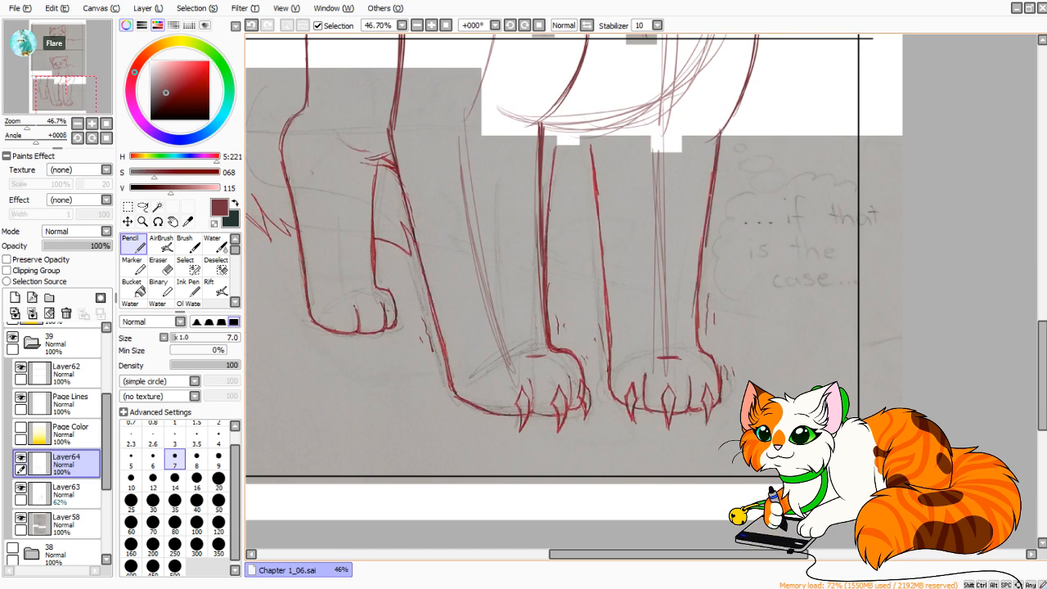
pyautogui.moveTo(709, 216); pyautogui.dragTo(703, 268)
pyautogui.hotkey('ctrl', 'z')
pyautogui.moveTo(710, 220); pyautogui.dragTo(699, 326)
pyautogui.hotkey('ctrl', 'z')
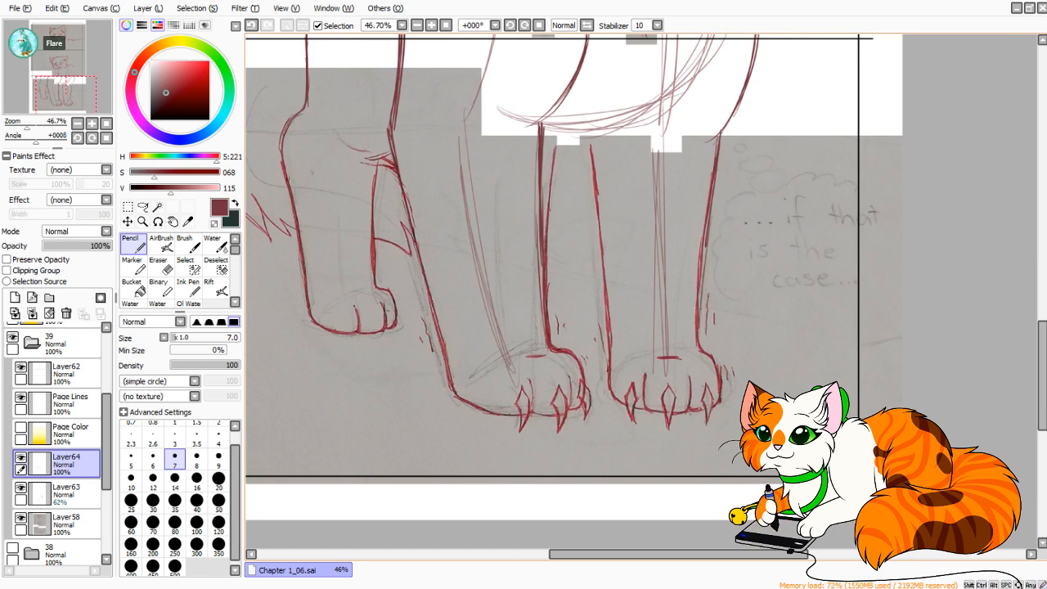
pyautogui.hotkey('ctrl', 'z')
pyautogui.moveTo(704, 256); pyautogui.dragTo(699, 337)
pyautogui.hotkey('ctrl', 'z')
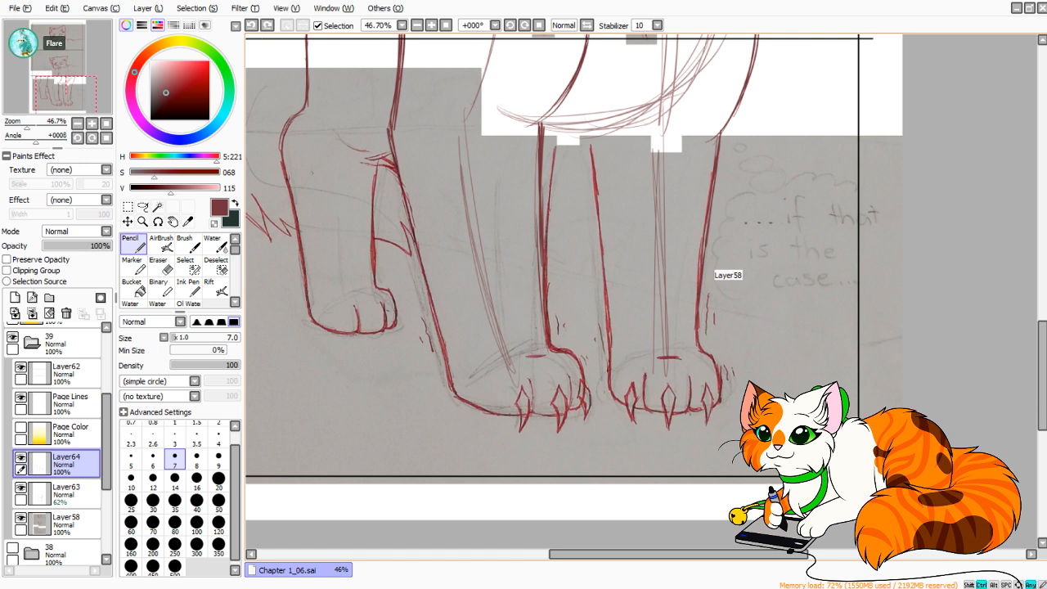
pyautogui.moveTo(707, 224); pyautogui.dragTo(699, 317)
pyautogui.moveTo(703, 270); pyautogui.dragTo(700, 324)
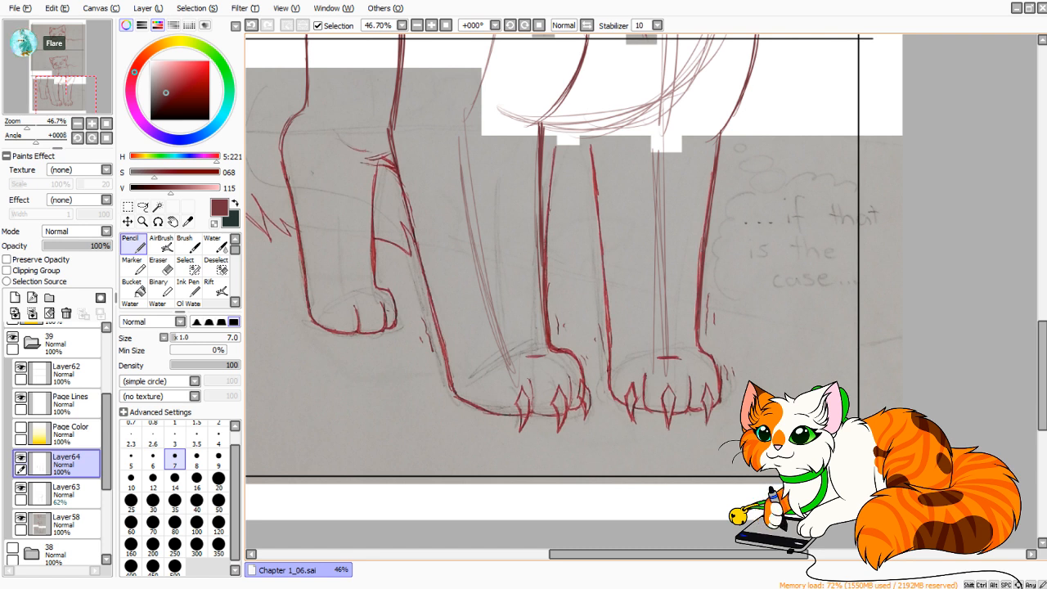
# Add short crossing fur strokes to the right front leg's outer edge around the panel divider.
pyautogui.scroll(4, 573, 294)
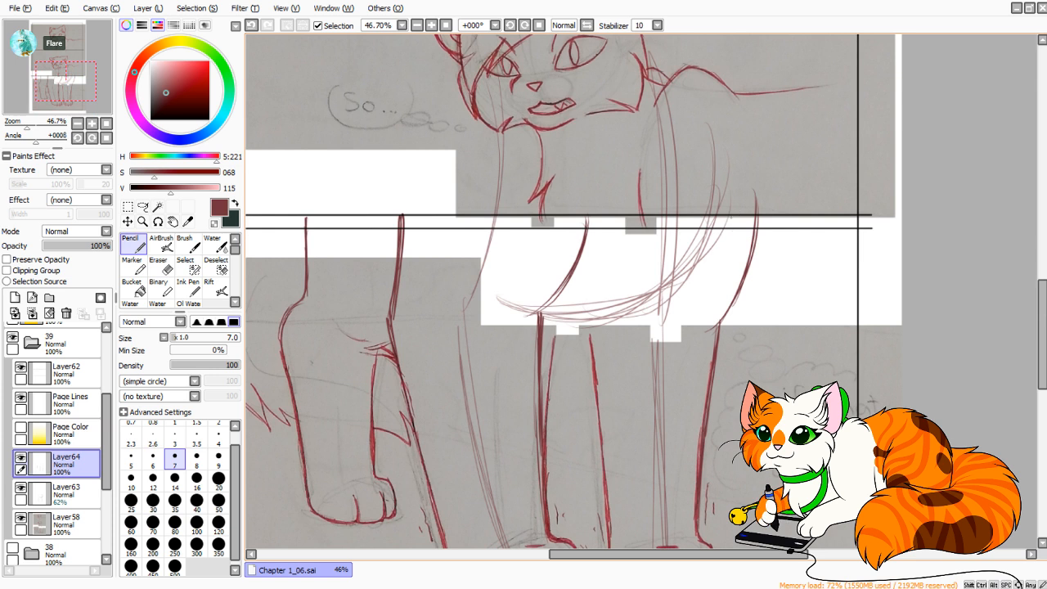
pyautogui.moveTo(744, 185)
pyautogui.mouseDown()
pyautogui.moveTo(742, 257)
pyautogui.moveTo(753, 246)
pyautogui.moveTo(751, 227)
pyautogui.moveTo(764, 262)
pyautogui.mouseUp()
pyautogui.hotkey('ctrl', 'z')
# Mirror the canvas view, draw the chest's lower edge as a curve with jagged fur tufts spanning both front legs, and restore the view.
pyautogui.hotkey('ctrl', 'z')
pyautogui.moveTo(734, 225); pyautogui.dragTo(761, 261)
pyautogui.press('h')
pyautogui.moveTo(589, 270); pyautogui.dragTo(477, 268)
pyautogui.hotkey('ctrl', 'z')
pyautogui.hotkey('ctrl', 'z')
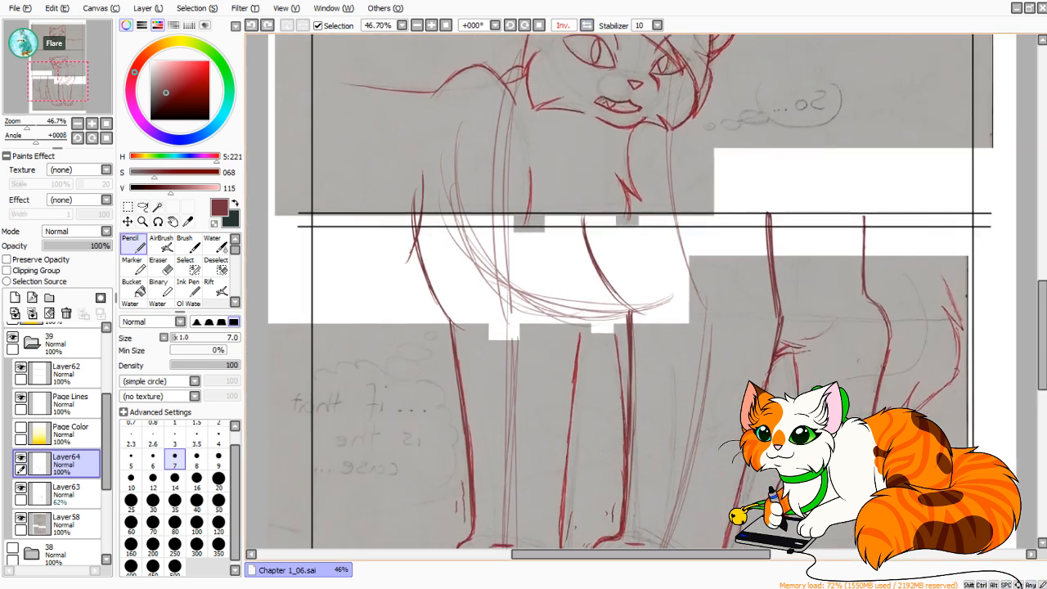
pyautogui.moveTo(438, 221)
pyautogui.mouseDown()
pyautogui.moveTo(409, 256)
pyautogui.moveTo(435, 242)
pyautogui.moveTo(445, 283)
pyautogui.mouseUp()
pyautogui.moveTo(442, 216)
pyautogui.mouseDown()
pyautogui.moveTo(450, 290)
pyautogui.moveTo(469, 310)
pyautogui.mouseUp()
pyautogui.moveTo(437, 223); pyautogui.dragTo(500, 330)
pyautogui.moveTo(446, 278); pyautogui.dragTo(526, 343)
pyautogui.hotkey('ctrl', 'z')
pyautogui.hotkey('ctrl', 'z')
pyautogui.hotkey('ctrl', 'z')
pyautogui.moveTo(436, 233); pyautogui.dragTo(504, 330)
pyautogui.moveTo(489, 282); pyautogui.dragTo(506, 329)
pyautogui.moveTo(489, 283)
pyautogui.mouseDown()
pyautogui.moveTo(510, 321)
pyautogui.moveTo(613, 346)
pyautogui.moveTo(601, 322)
pyautogui.mouseUp()
pyautogui.moveTo(601, 323)
pyautogui.mouseDown()
pyautogui.moveTo(620, 345)
pyautogui.moveTo(628, 325)
pyautogui.mouseUp()
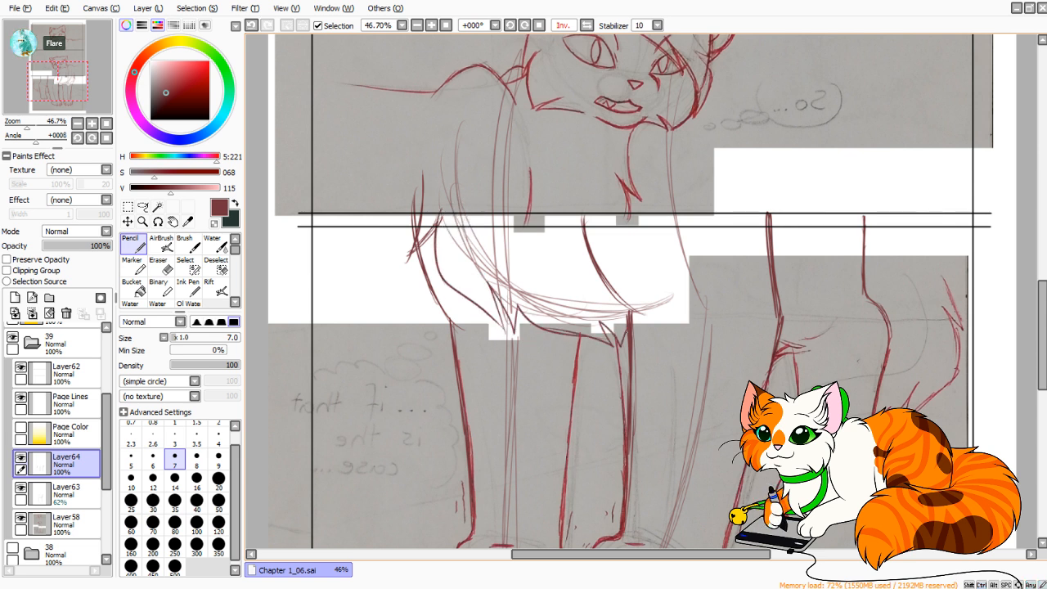
pyautogui.click(587, 25)
pyautogui.moveTo(752, 314); pyautogui.dragTo(617, 116)
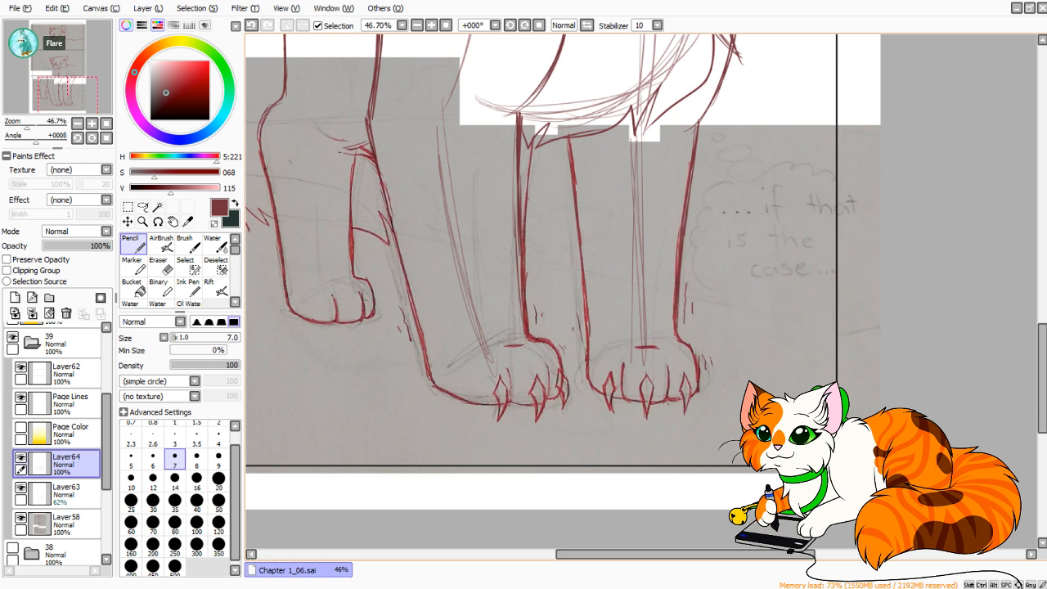
pyautogui.moveTo(464, 277); pyautogui.dragTo(686, 297)
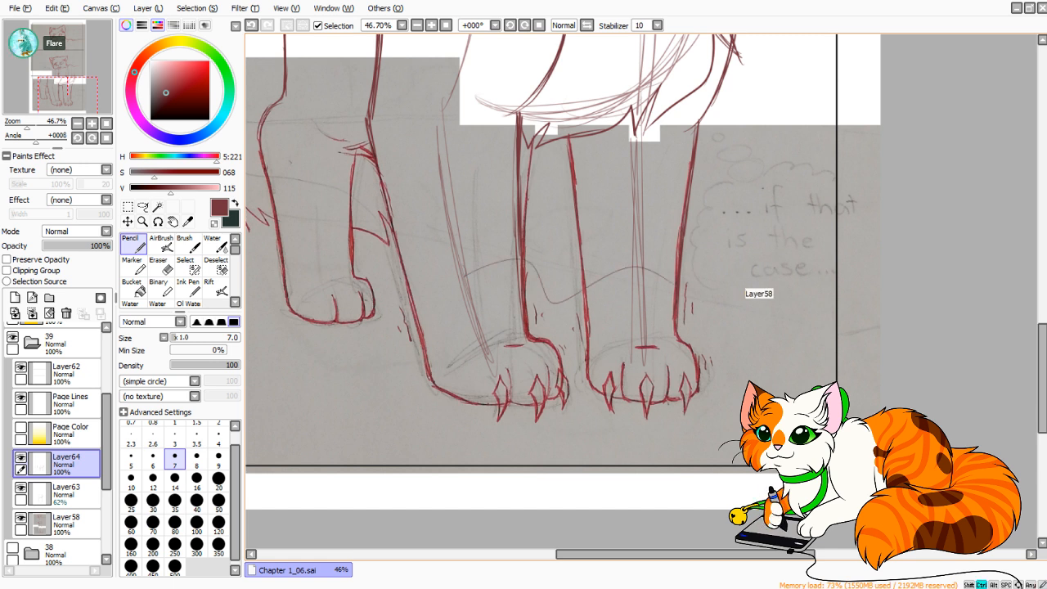
pyautogui.hotkey('ctrl', 'z')
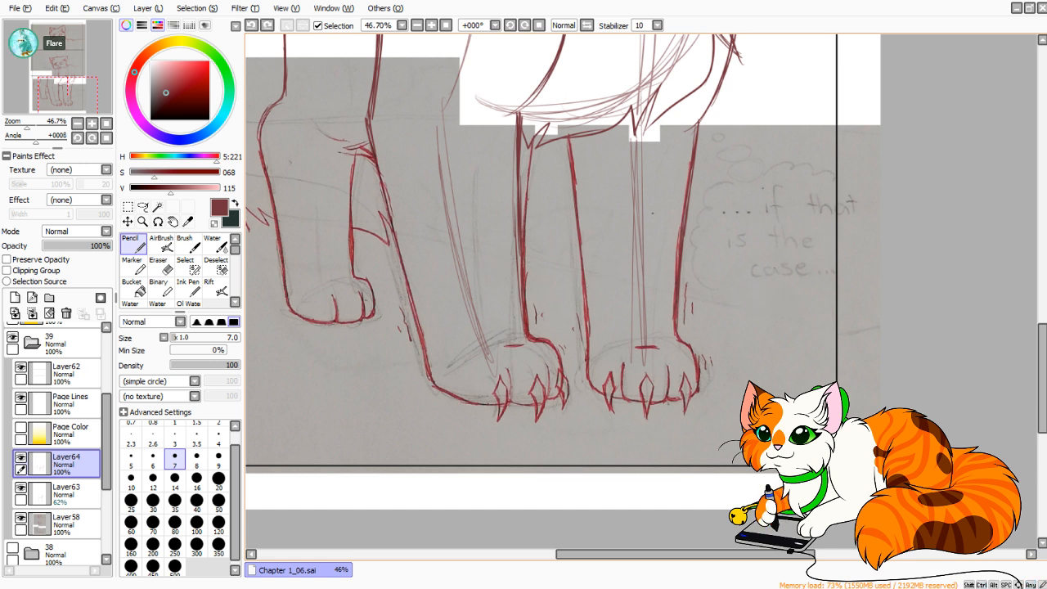
# Lasso the added outer outline of the left front leg on Layer64 and shift it slightly up and to the right.
pyautogui.moveTo(554, 227); pyautogui.dragTo(593, 331)
pyautogui.click(143, 207)
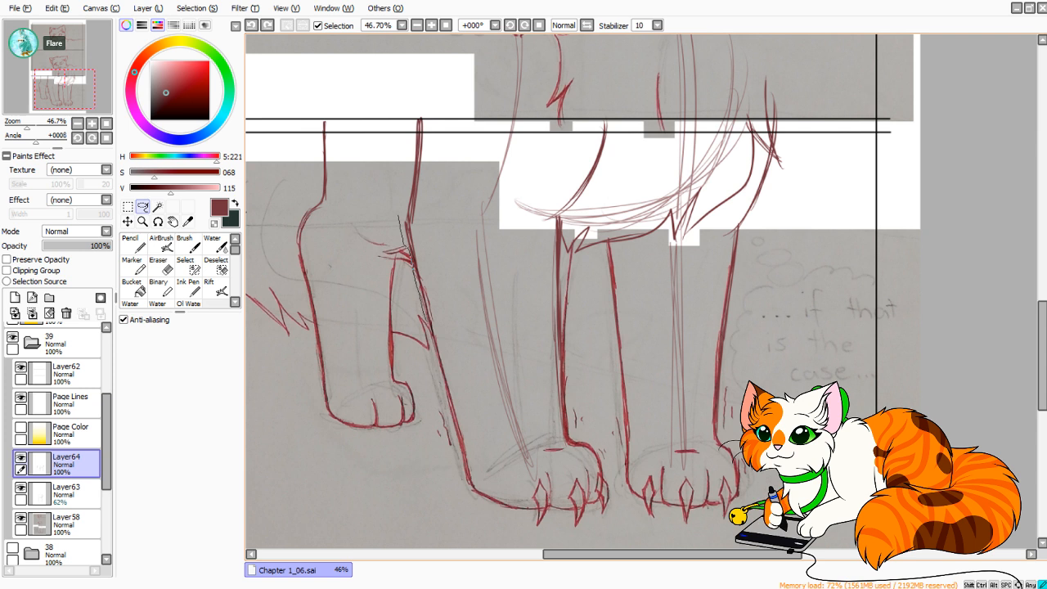
pyautogui.moveTo(407, 248); pyautogui.dragTo(454, 479)
pyautogui.moveTo(483, 522)
pyautogui.mouseDown()
pyautogui.moveTo(497, 521)
pyautogui.moveTo(447, 210)
pyautogui.moveTo(445, 120)
pyautogui.moveTo(401, 176)
pyautogui.mouseUp()
pyautogui.moveTo(432, 314)
pyautogui.mouseDown()
pyautogui.moveTo(433, 347)
pyautogui.moveTo(431, 321)
pyautogui.mouseUp()
pyautogui.moveTo(462, 434)
pyautogui.mouseDown()
pyautogui.moveTo(424, 435)
pyautogui.moveTo(459, 467)
pyautogui.mouseUp()
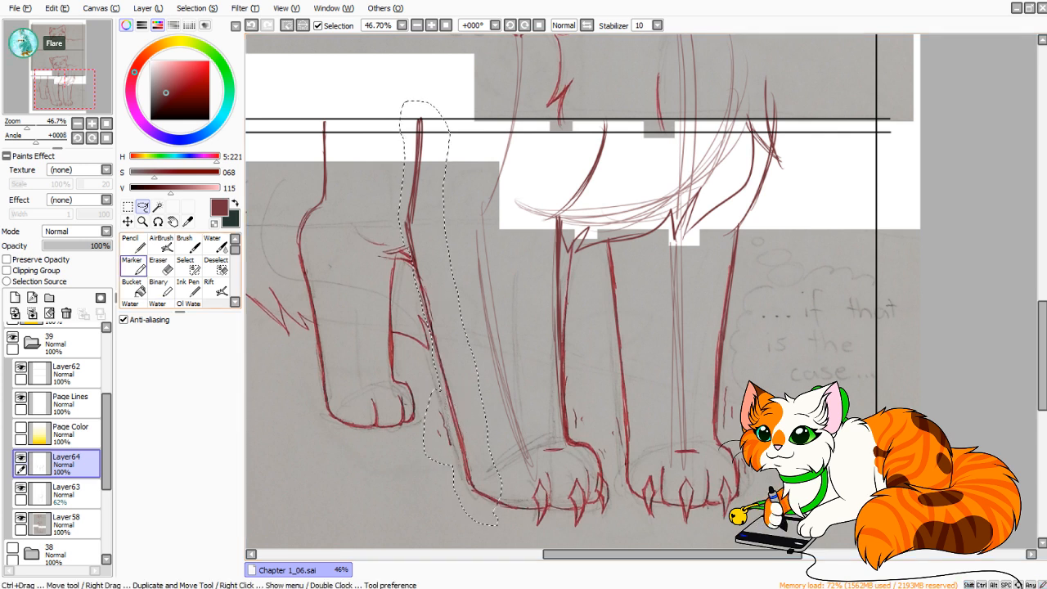
pyautogui.hotkey('ctrl', 't')
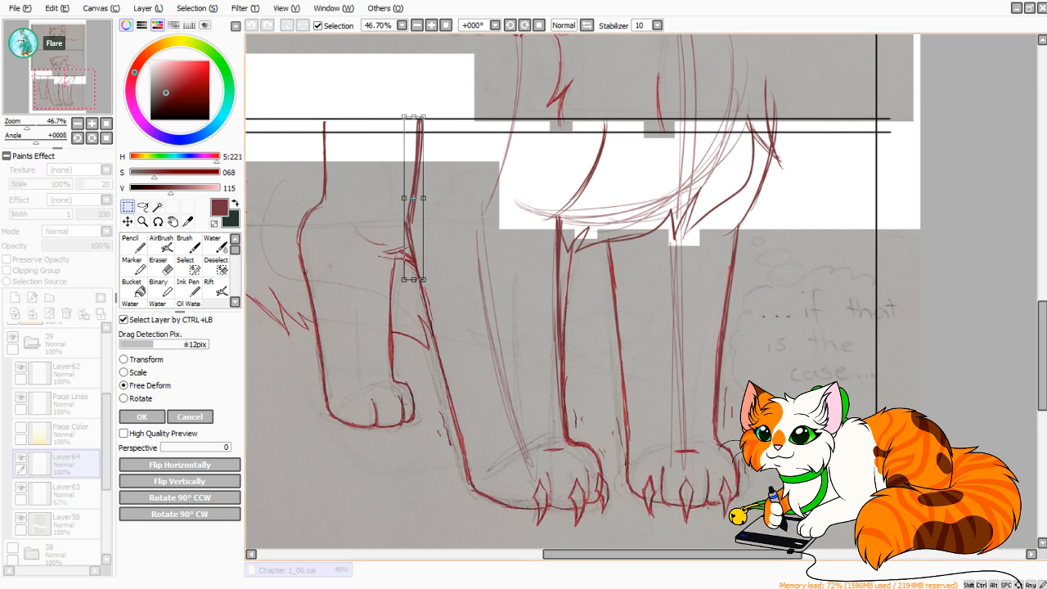
pyautogui.moveTo(414, 205); pyautogui.dragTo(419, 201)
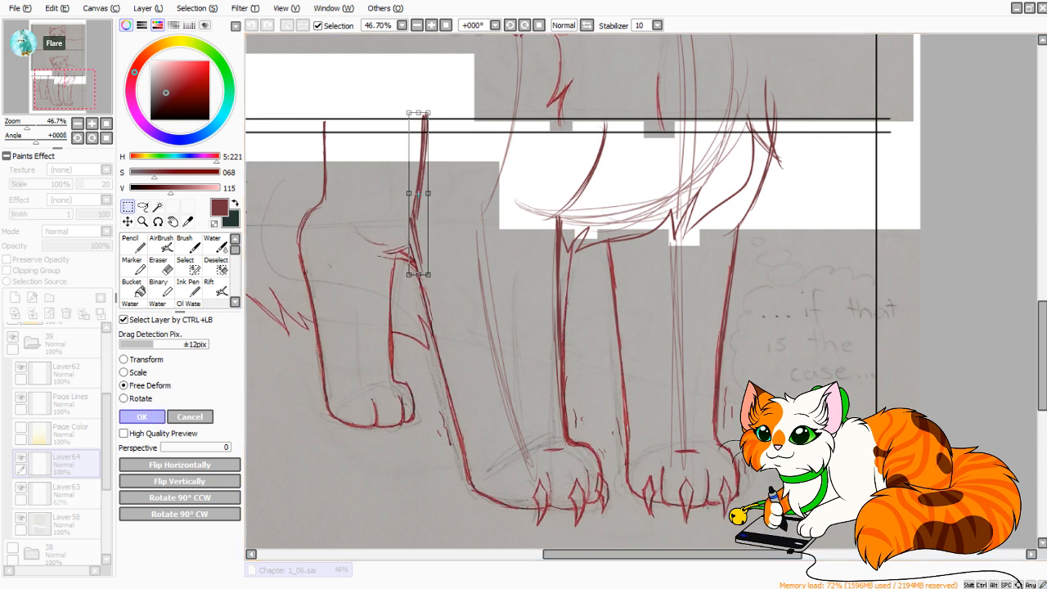
pyautogui.press('Return')
# Retrace the left front leg's outer edge with overlapping pencil strokes from the moved outline down toward the paw.
pyautogui.press('n')
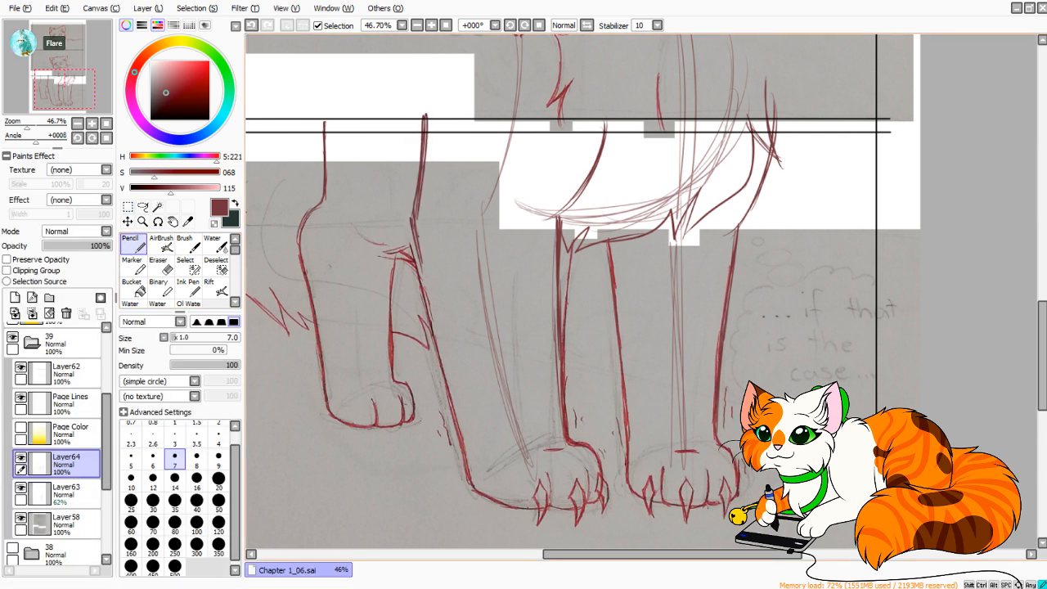
pyautogui.moveTo(433, 321); pyautogui.dragTo(440, 347)
pyautogui.moveTo(418, 232); pyautogui.dragTo(451, 381)
pyautogui.hotkey('ctrl', 'z')
pyautogui.hotkey('ctrl', 'z')
pyautogui.moveTo(419, 262); pyautogui.dragTo(433, 328)
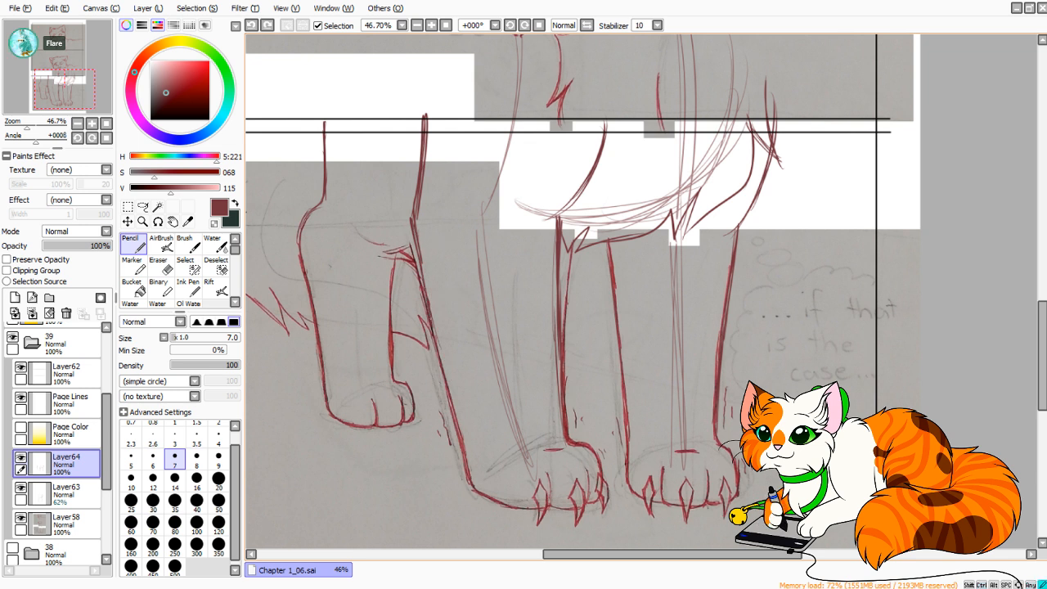
pyautogui.hotkey('ctrl', 'z')
pyautogui.moveTo(421, 256); pyautogui.dragTo(453, 395)
pyautogui.moveTo(443, 346)
pyautogui.mouseDown()
pyautogui.moveTo(470, 472)
pyautogui.moveTo(458, 436)
pyautogui.mouseUp()
pyautogui.moveTo(426, 286); pyautogui.dragTo(440, 336)
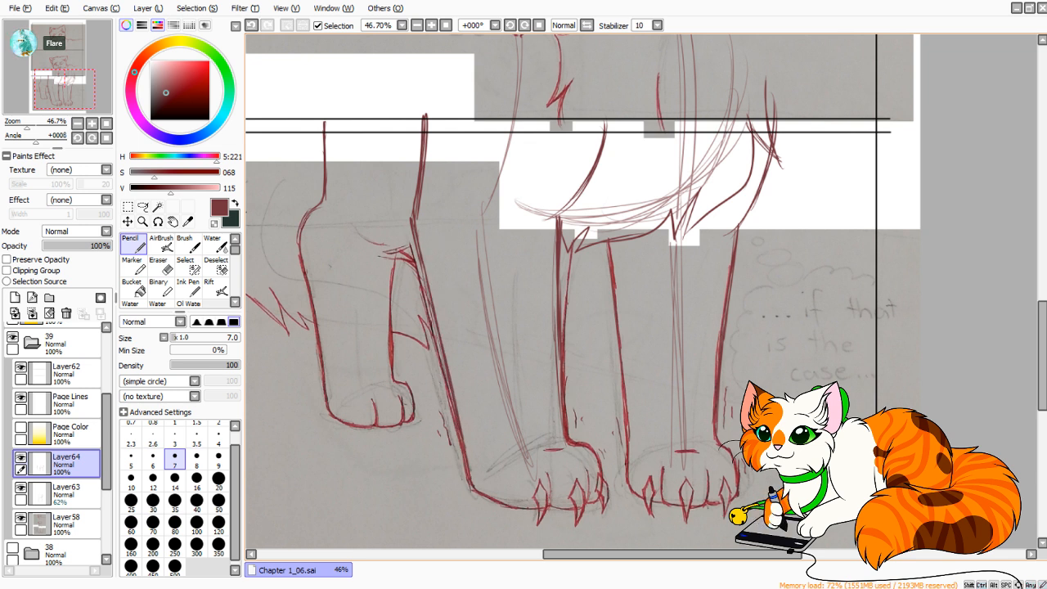
pyautogui.moveTo(421, 245)
pyautogui.mouseDown()
pyautogui.moveTo(374, 255)
pyautogui.moveTo(415, 270)
pyautogui.mouseUp()
pyautogui.hotkey('ctrl', 'z')
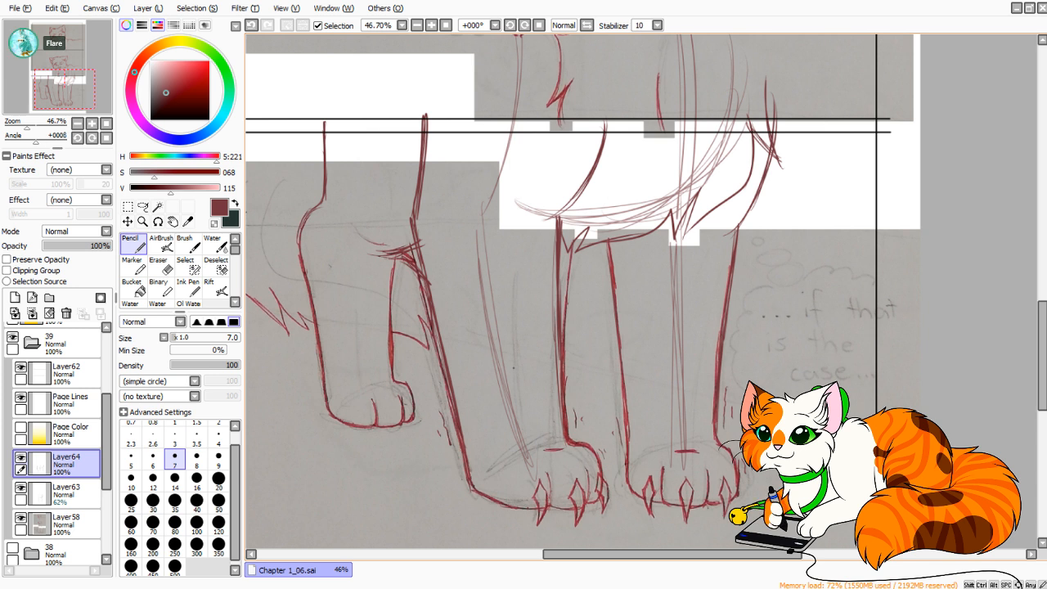
# Reinforce the left front leg's inner edge with a further pencil stroke running down from the chest line.
pyautogui.moveTo(519, 310); pyautogui.dragTo(515, 277)
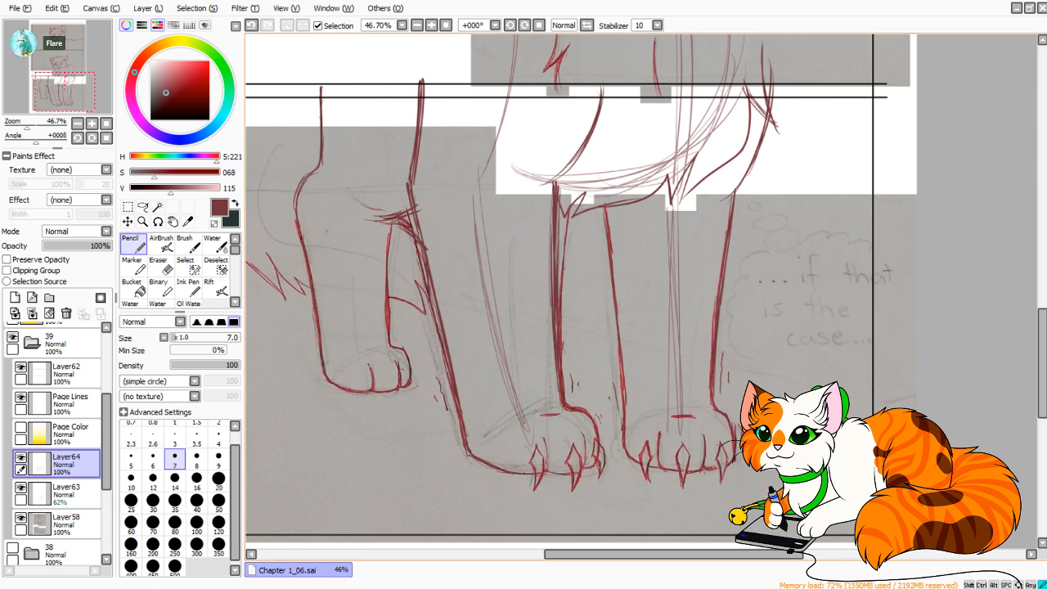
pyautogui.moveTo(558, 193); pyautogui.dragTo(559, 294)
pyautogui.moveTo(579, 150)
pyautogui.mouseDown()
pyautogui.moveTo(557, 186)
pyautogui.moveTo(536, 191)
pyautogui.mouseUp()
pyautogui.hotkey('ctrl', 'z')
# Lasso the right front leg on Layer58, tracing from the jagged chest edge down around the clawed paw.
pyautogui.moveTo(603, 112)
pyautogui.mouseDown()
pyautogui.moveTo(557, 185)
pyautogui.moveTo(653, 343)
pyautogui.mouseUp()
pyautogui.moveTo(764, 351)
pyautogui.mouseDown()
pyautogui.moveTo(807, 257)
pyautogui.moveTo(806, 222)
pyautogui.mouseUp()
pyautogui.moveTo(606, 433); pyautogui.dragTo(653, 151)
pyautogui.moveTo(622, 246); pyautogui.dragTo(566, 367)
pyautogui.click(143, 207)
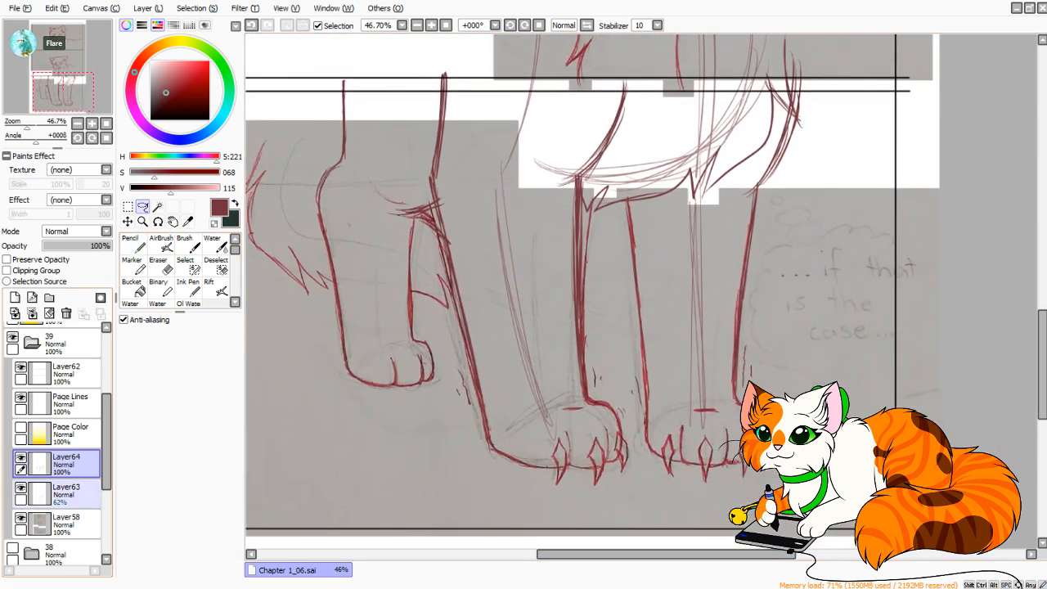
pyautogui.click(77, 524)
pyautogui.moveTo(639, 203)
pyautogui.mouseDown()
pyautogui.moveTo(624, 205)
pyautogui.moveTo(619, 400)
pyautogui.moveTo(634, 431)
pyautogui.mouseUp()
pyautogui.hotkey('ctrl', 'd')
pyautogui.moveTo(621, 386); pyautogui.dragTo(640, 425)
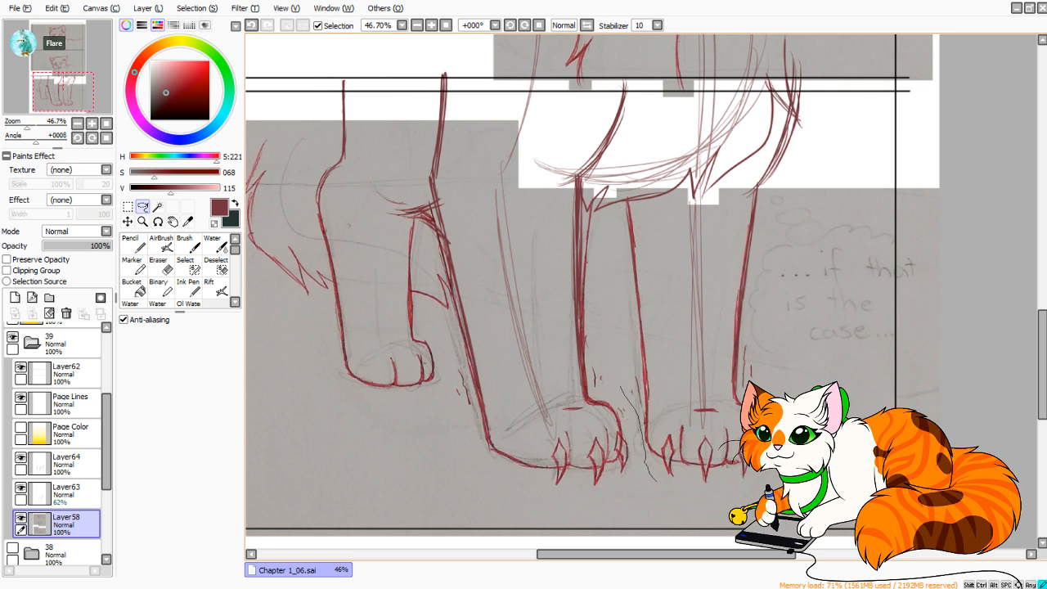
pyautogui.moveTo(654, 481)
pyautogui.mouseDown()
pyautogui.moveTo(774, 409)
pyautogui.moveTo(766, 278)
pyautogui.mouseUp()
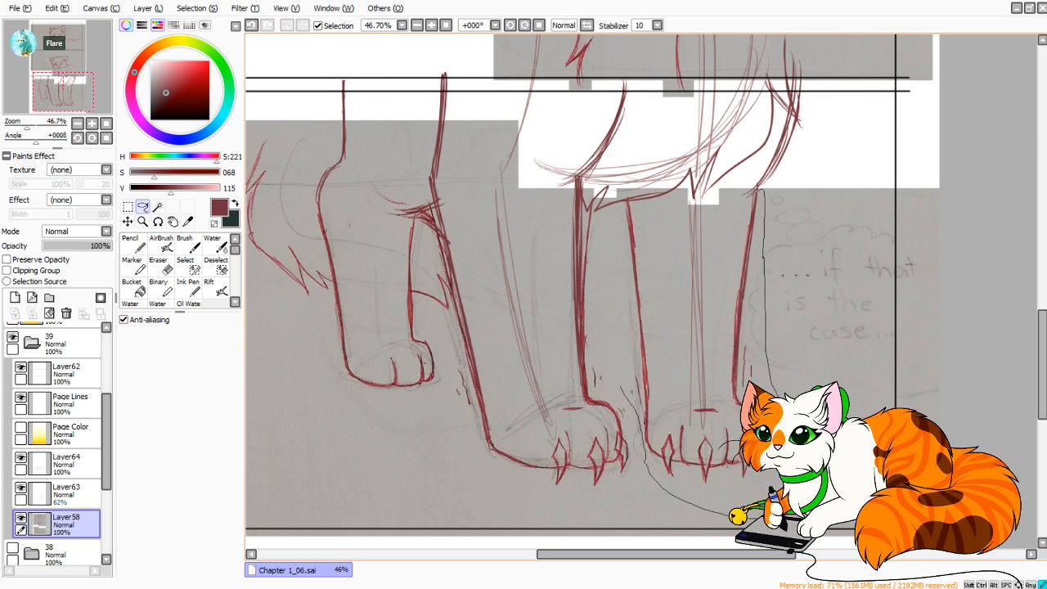
pyautogui.moveTo(754, 195)
pyautogui.mouseDown()
pyautogui.moveTo(678, 219)
pyautogui.moveTo(616, 296)
pyautogui.mouseUp()
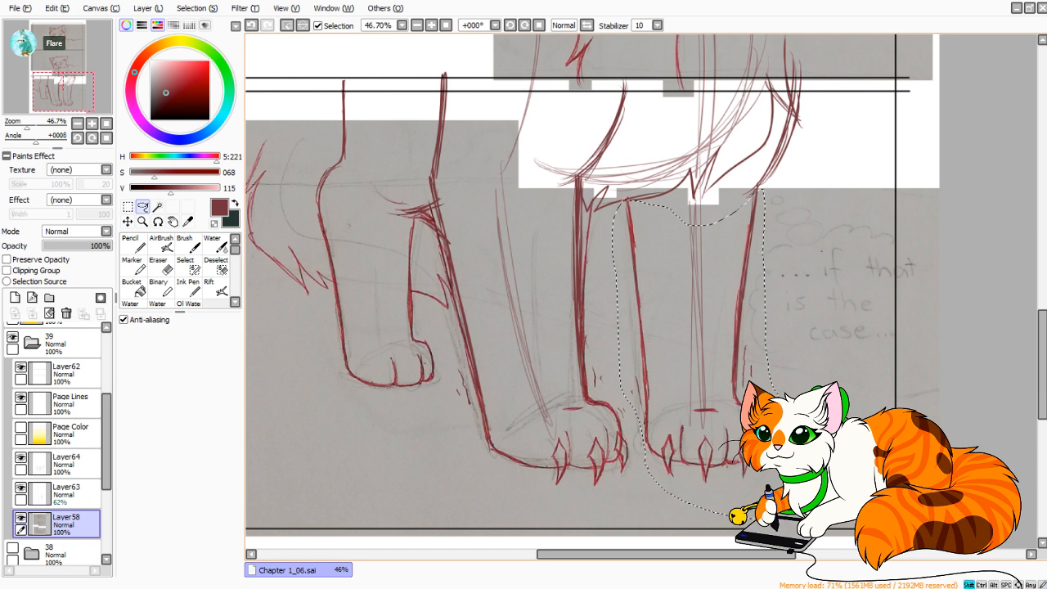
pyautogui.moveTo(609, 195); pyautogui.dragTo(655, 203)
# Free-deform the selected right front leg to widen it slightly on both sides, raise its upper outer corner a little, and apply the transformation.
pyautogui.click(127, 207)
pyautogui.click(124, 385)
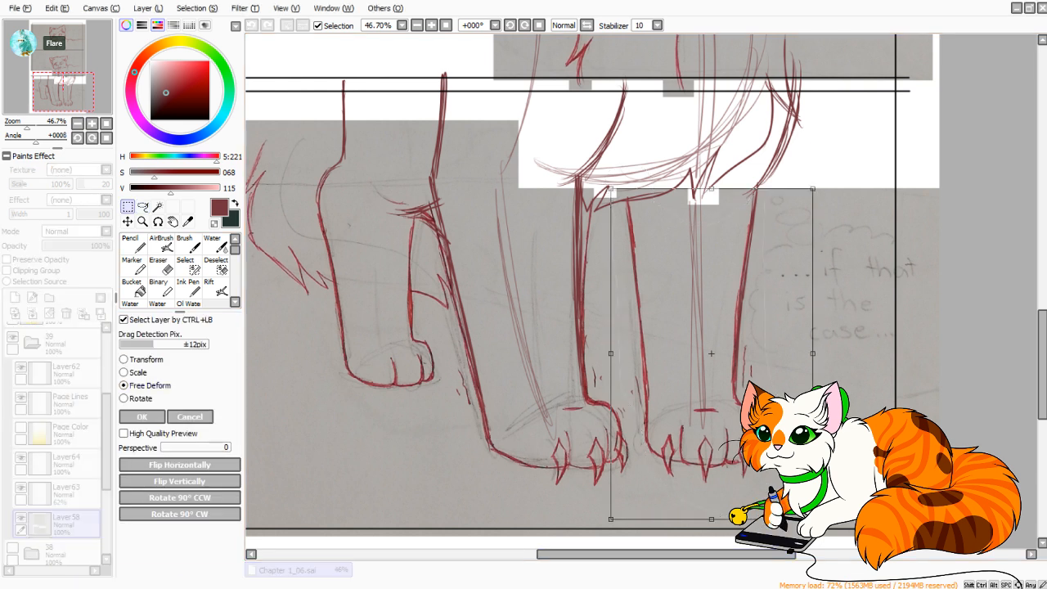
pyautogui.moveTo(712, 189); pyautogui.dragTo(709, 188)
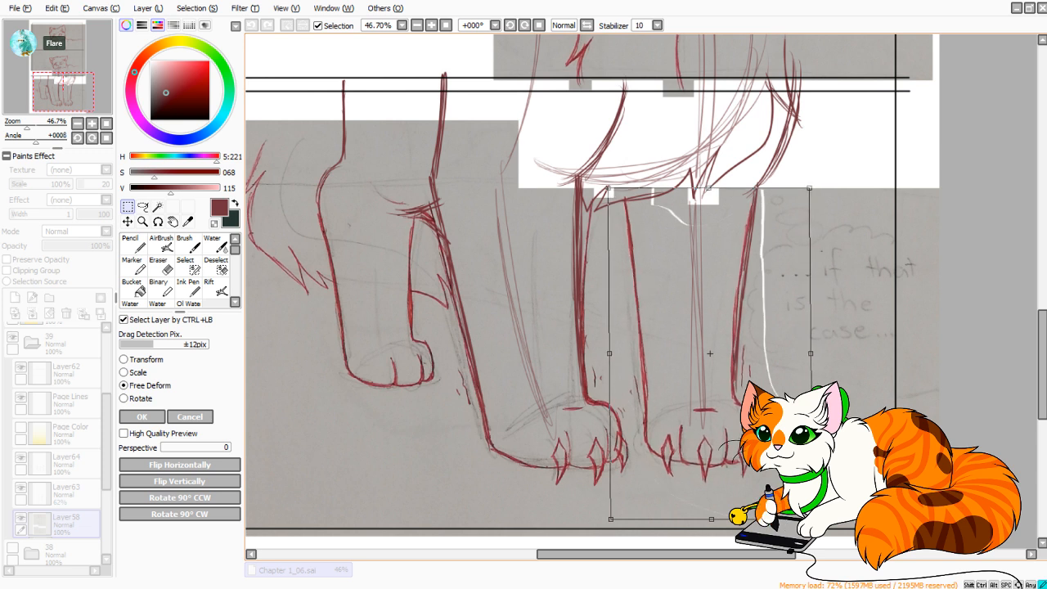
pyautogui.moveTo(609, 353); pyautogui.dragTo(606, 354)
pyautogui.moveTo(711, 353); pyautogui.dragTo(712, 353)
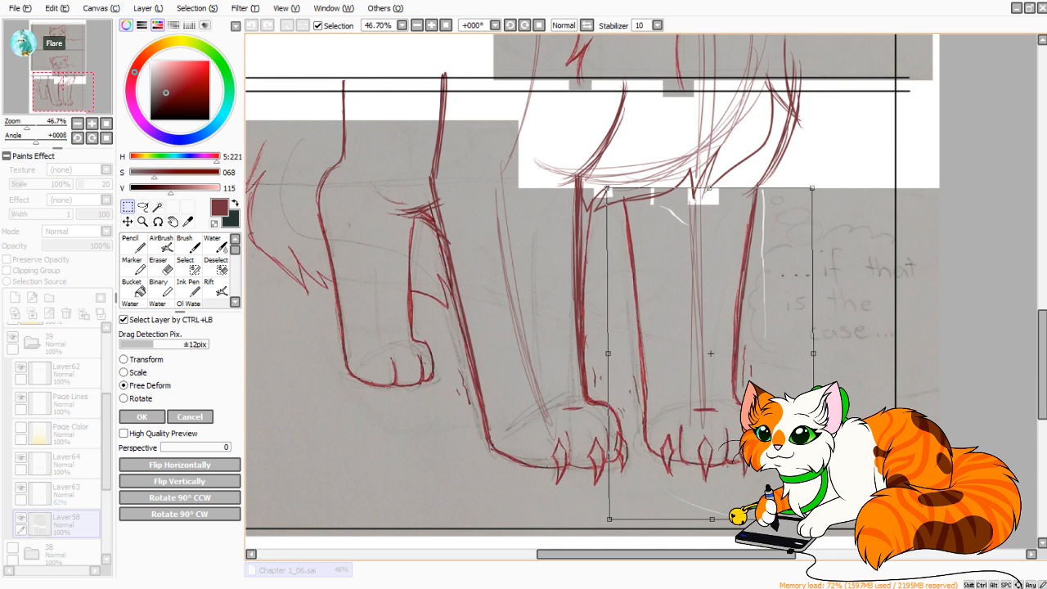
pyautogui.moveTo(813, 353); pyautogui.dragTo(817, 351)
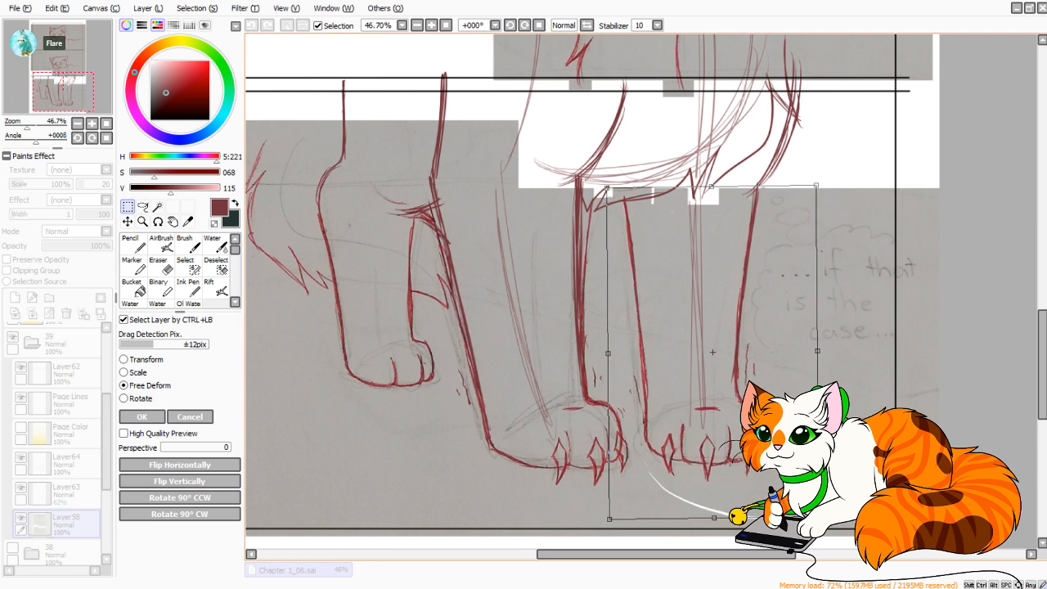
pyautogui.moveTo(608, 354); pyautogui.dragTo(607, 354)
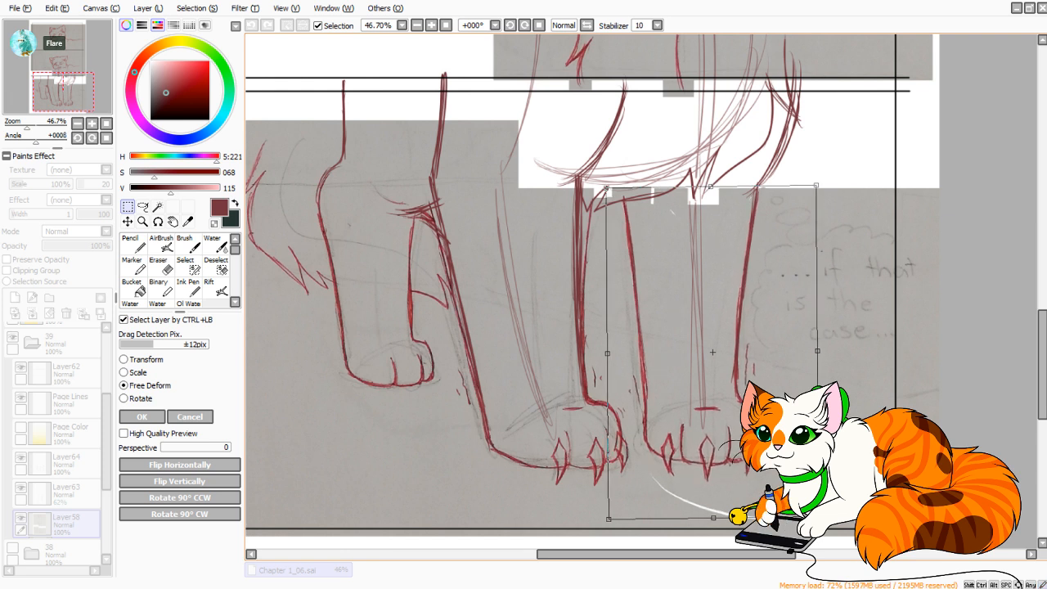
pyautogui.click(142, 417)
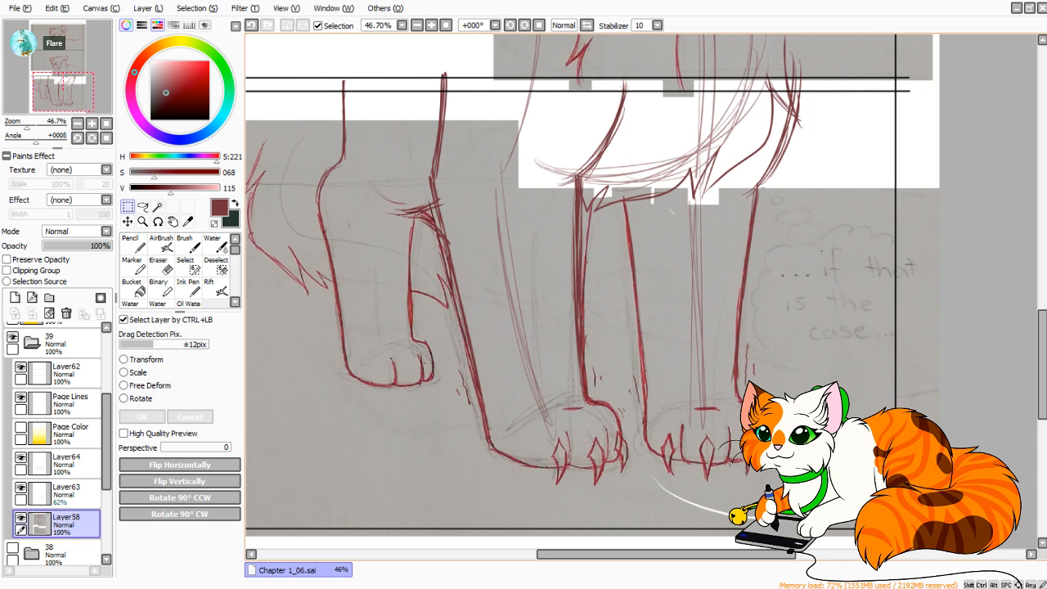
# Clear the rough chest and leg guide lines from Layer63.
pyautogui.moveTo(573, 270); pyautogui.dragTo(581, 298)
pyautogui.click(67, 494)
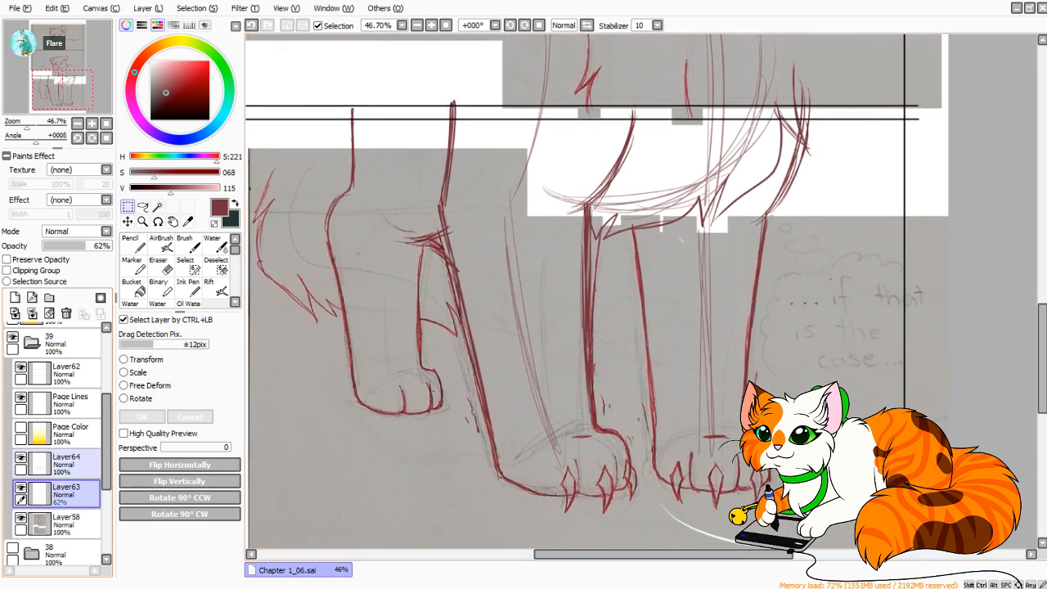
pyautogui.click(49, 313)
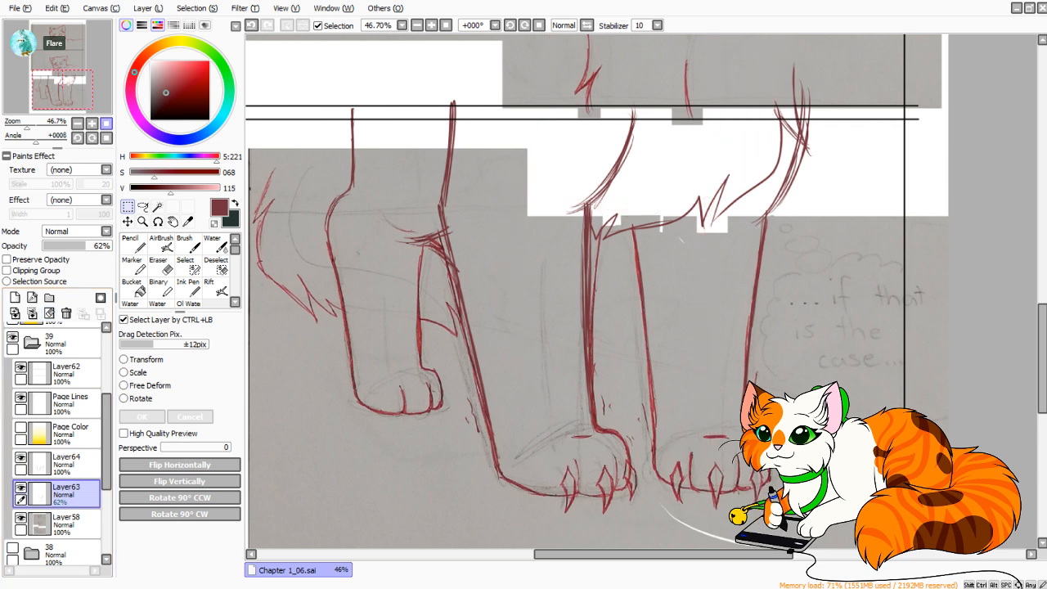
# Compare the redrawn lines by toggling Layer64's visibility, then move Layer64 beneath Layer63 and merge it down into Layer58.
pyautogui.click(107, 123)
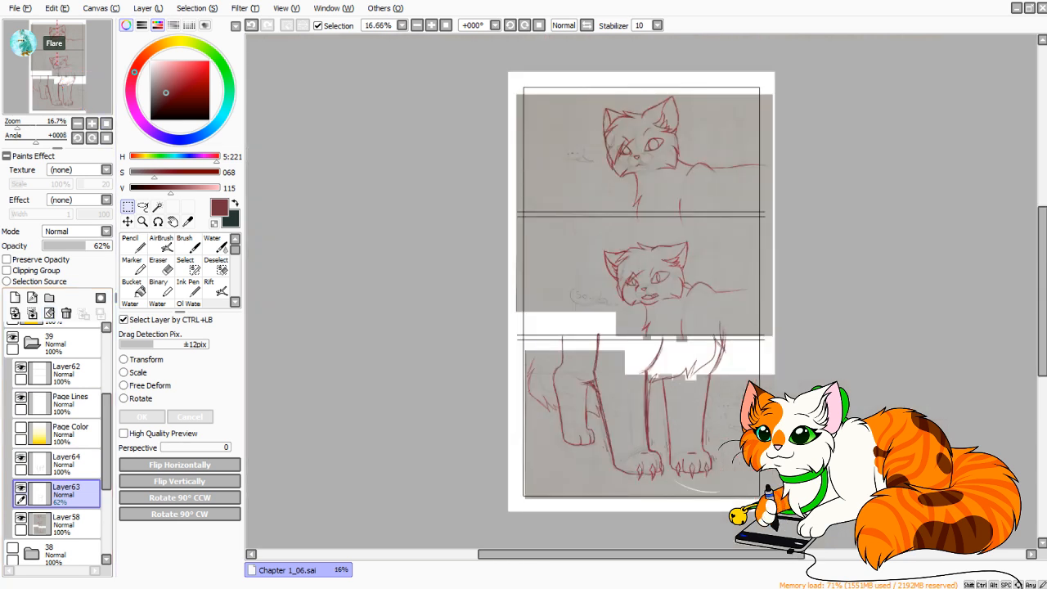
pyautogui.click(31, 126)
pyautogui.moveTo(58, 65); pyautogui.dragTo(61, 92)
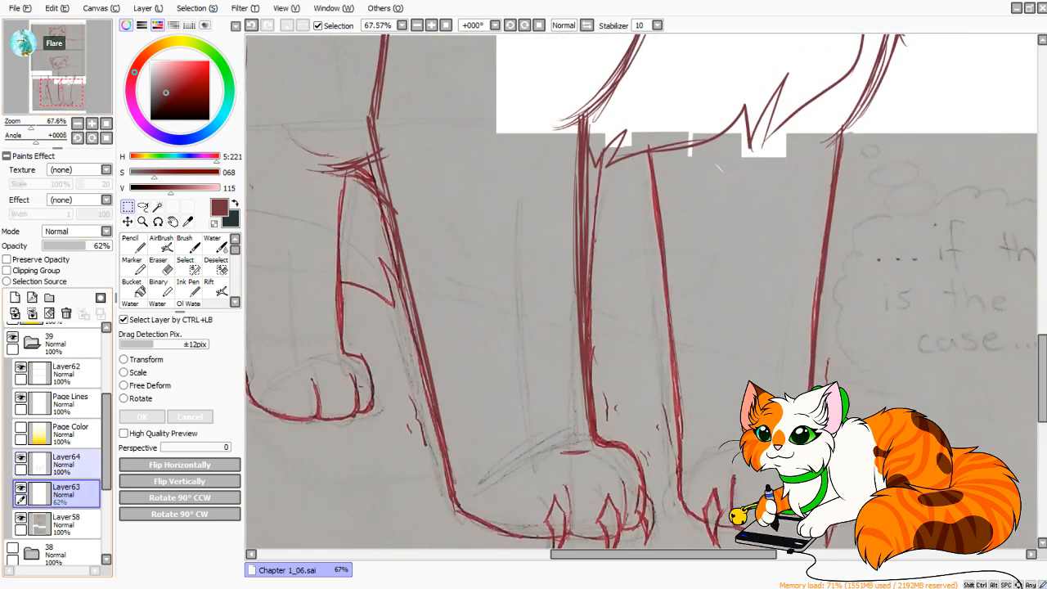
pyautogui.click(20, 459)
pyautogui.click(20, 458)
pyautogui.click(21, 458)
pyautogui.click(20, 458)
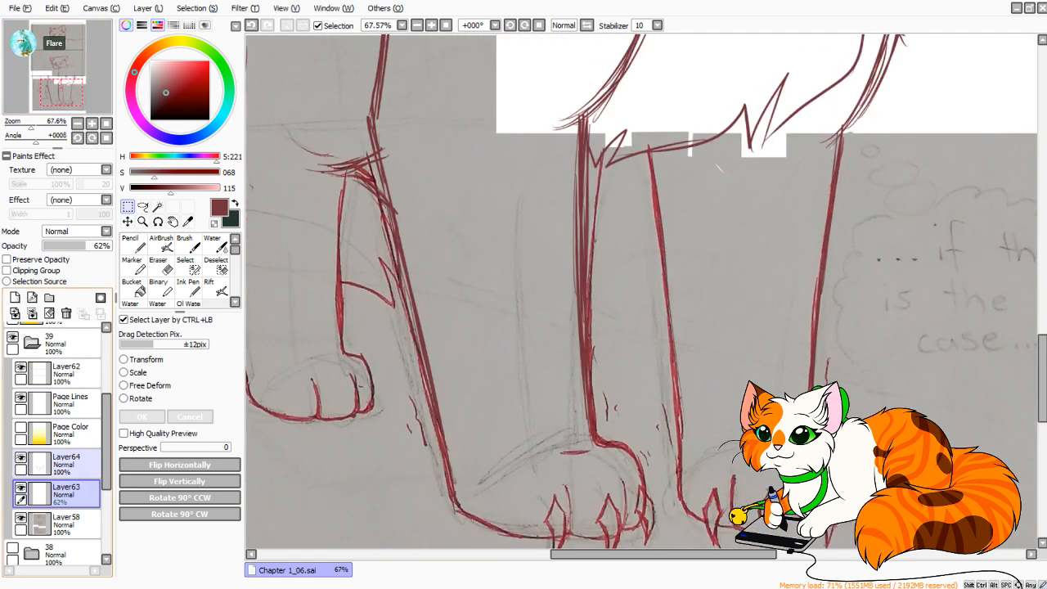
pyautogui.click(49, 462)
pyautogui.moveTo(49, 462); pyautogui.dragTo(49, 493)
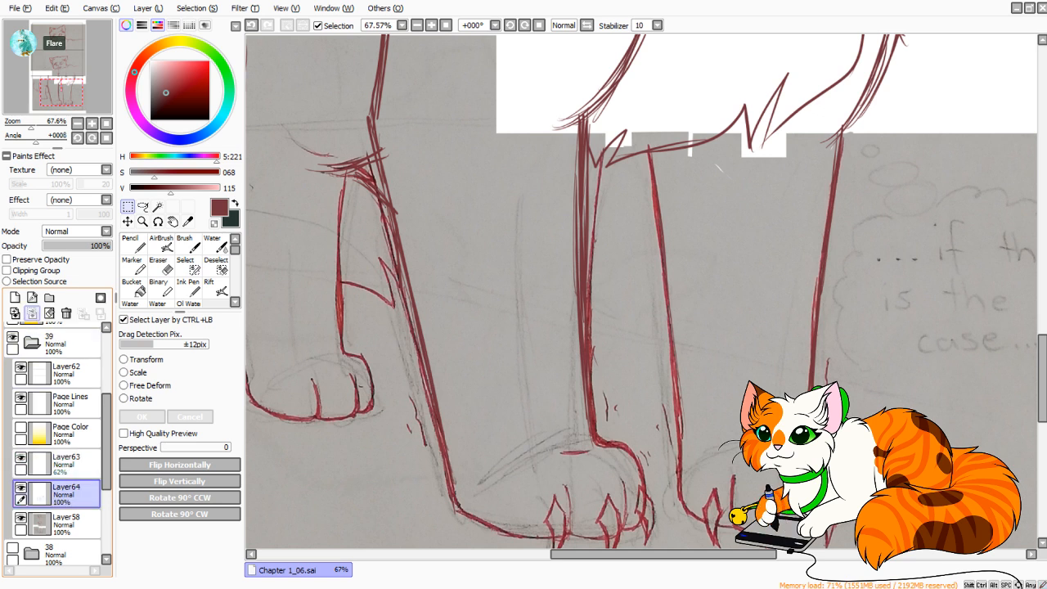
pyautogui.click(31, 313)
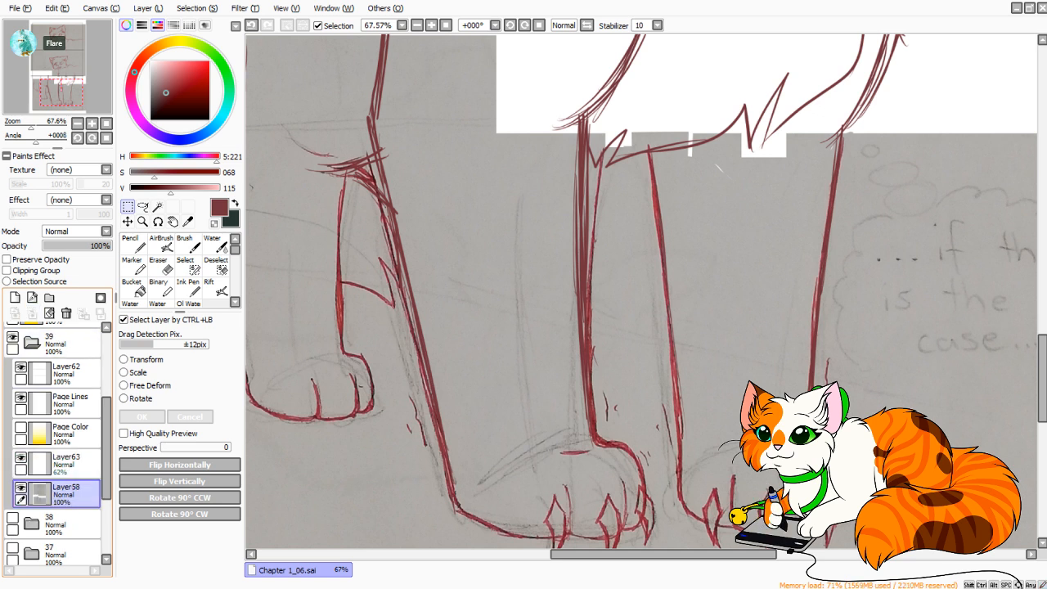
# Lasso the whole left front leg on Layer58, from its upper line above the panel border down around the clawed paw.
pyautogui.moveTo(31, 124); pyautogui.dragTo(23, 124)
pyautogui.moveTo(61, 92); pyautogui.dragTo(67, 86)
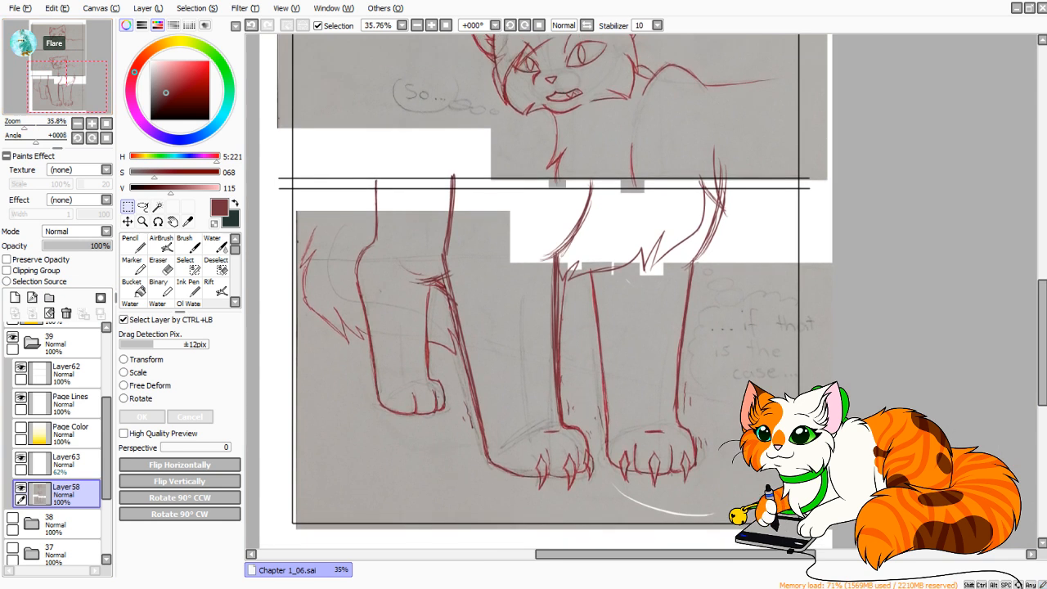
pyautogui.click(143, 207)
pyautogui.moveTo(471, 166)
pyautogui.mouseDown()
pyautogui.moveTo(448, 163)
pyautogui.moveTo(436, 254)
pyautogui.mouseUp()
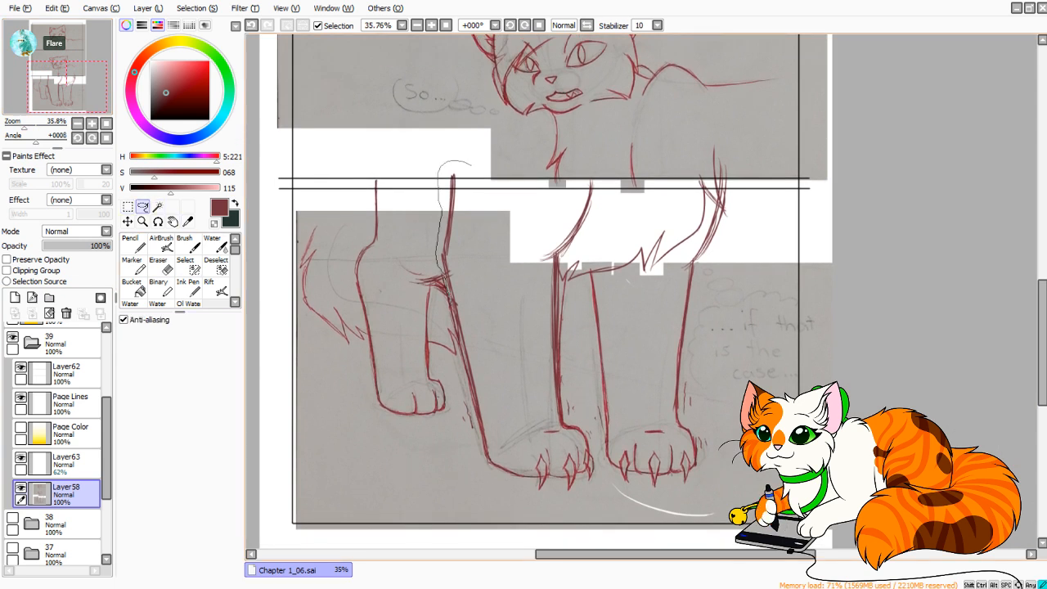
pyautogui.moveTo(457, 340)
pyautogui.mouseDown()
pyautogui.moveTo(481, 471)
pyautogui.moveTo(576, 533)
pyautogui.moveTo(717, 496)
pyautogui.moveTo(710, 277)
pyautogui.moveTo(741, 203)
pyautogui.mouseUp()
pyautogui.hotkey('ctrl', 'd')
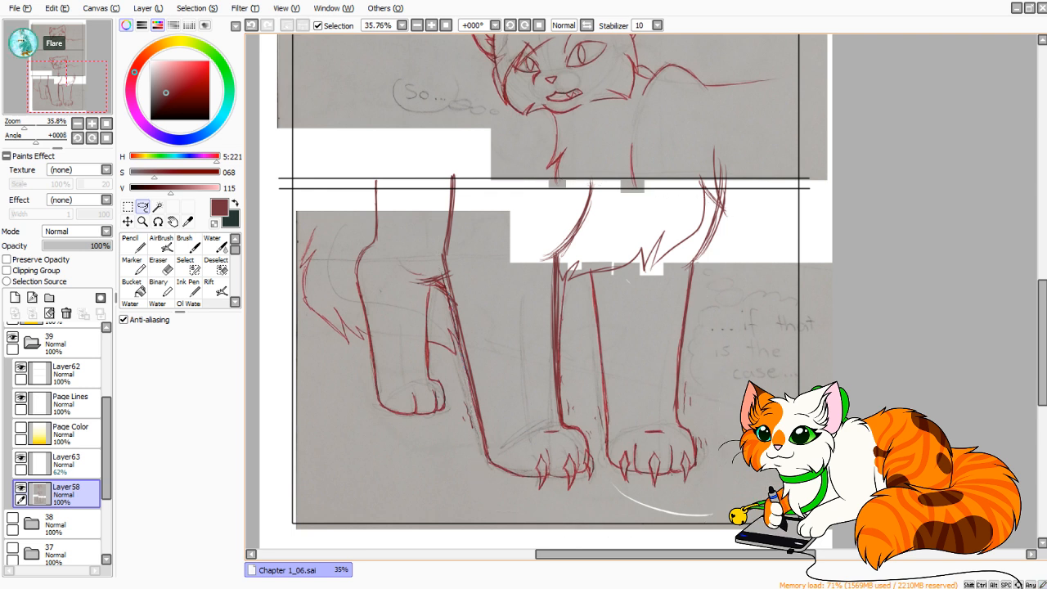
pyautogui.moveTo(559, 256)
pyautogui.mouseDown()
pyautogui.moveTo(601, 473)
pyautogui.moveTo(483, 494)
pyautogui.moveTo(430, 242)
pyautogui.moveTo(450, 163)
pyautogui.moveTo(529, 211)
pyautogui.moveTo(528, 250)
pyautogui.moveTo(561, 257)
pyautogui.mouseUp()
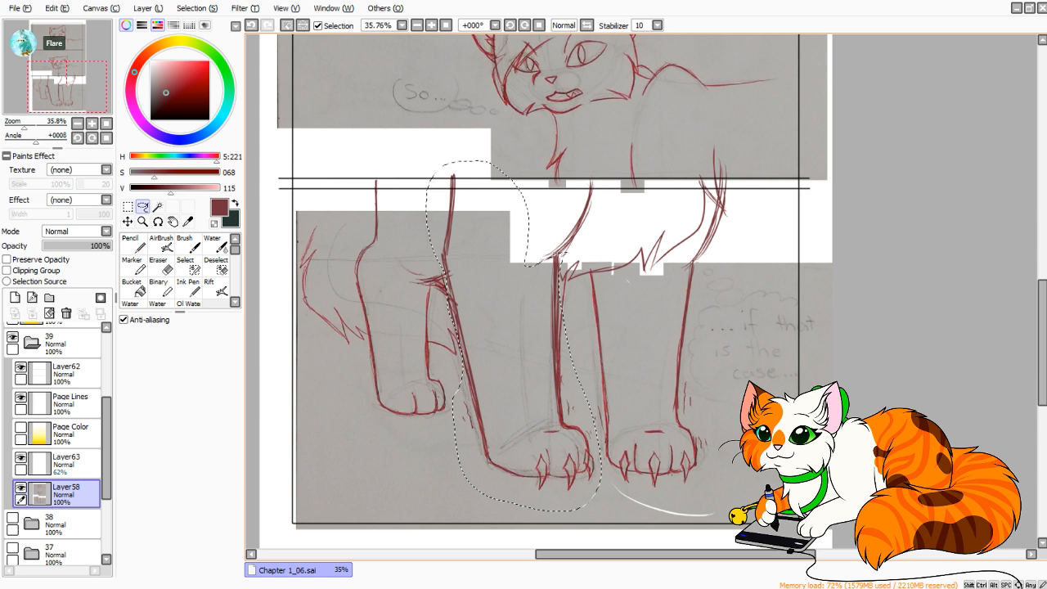
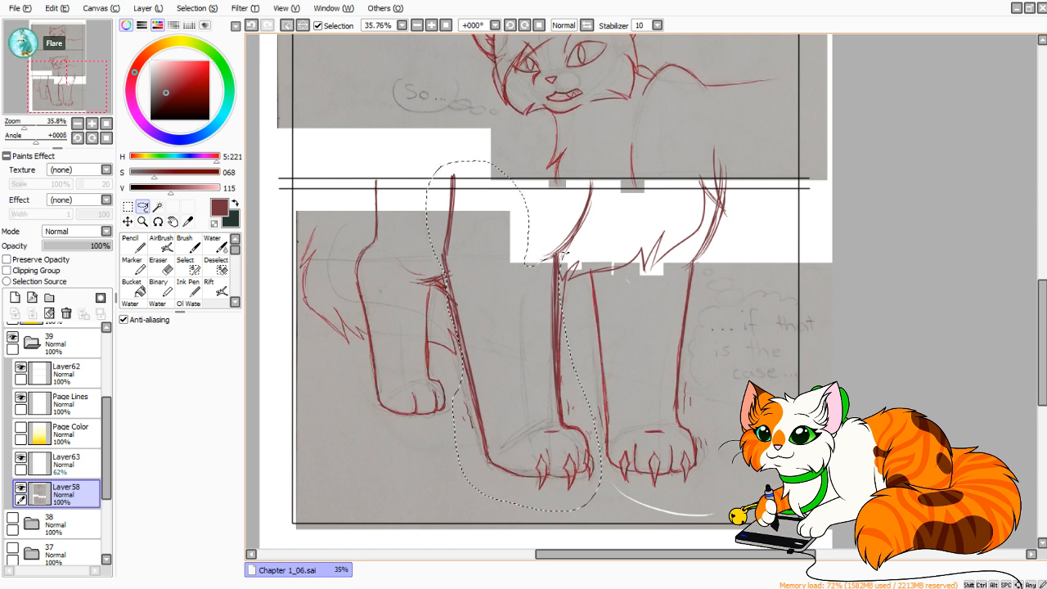
# Extend the lasso selection around the left front leg's upper right line, then free-deform the leg to shift its top slightly right.
pyautogui.press('m')
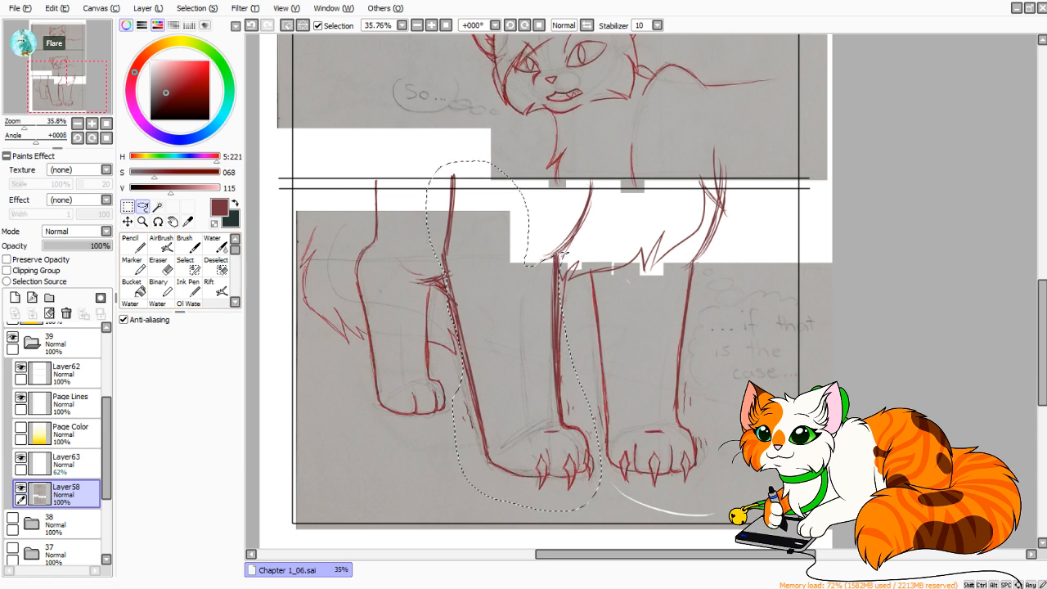
pyautogui.moveTo(575, 188)
pyautogui.mouseDown()
pyautogui.moveTo(610, 176)
pyautogui.moveTo(579, 246)
pyautogui.moveTo(500, 247)
pyautogui.moveTo(563, 207)
pyautogui.moveTo(500, 213)
pyautogui.mouseUp()
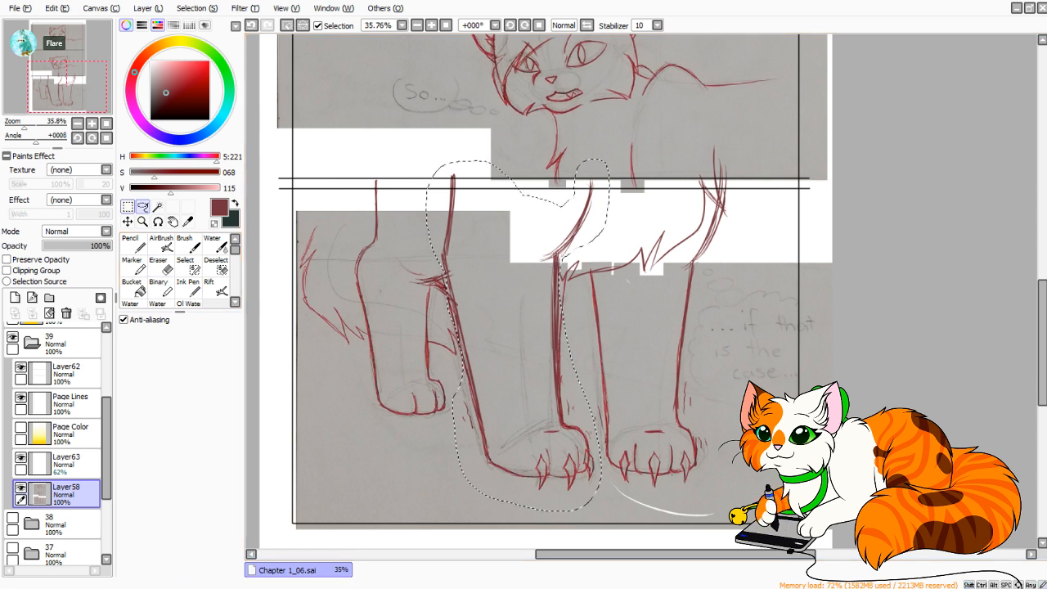
pyautogui.moveTo(474, 141)
pyautogui.mouseDown()
pyautogui.moveTo(522, 186)
pyautogui.moveTo(517, 164)
pyautogui.mouseUp()
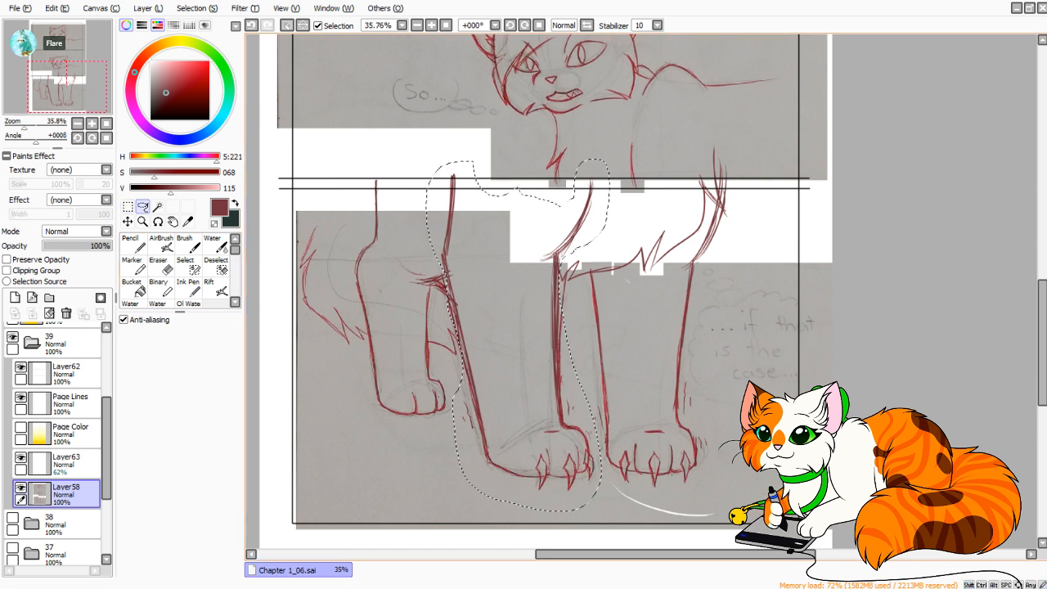
pyautogui.click(127, 207)
pyautogui.hotkey('ctrl', 't')
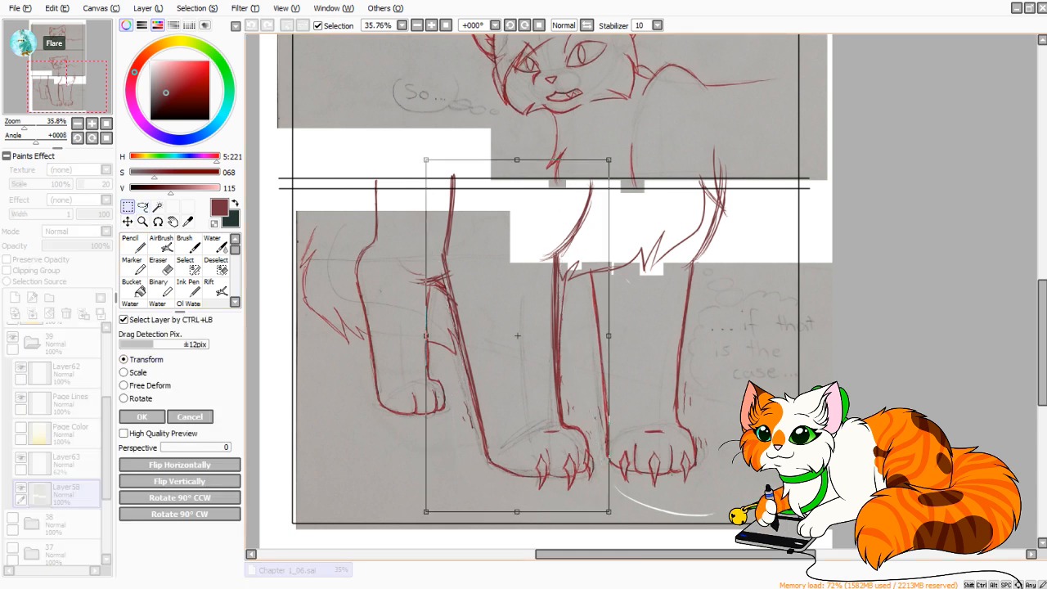
pyautogui.click(147, 385)
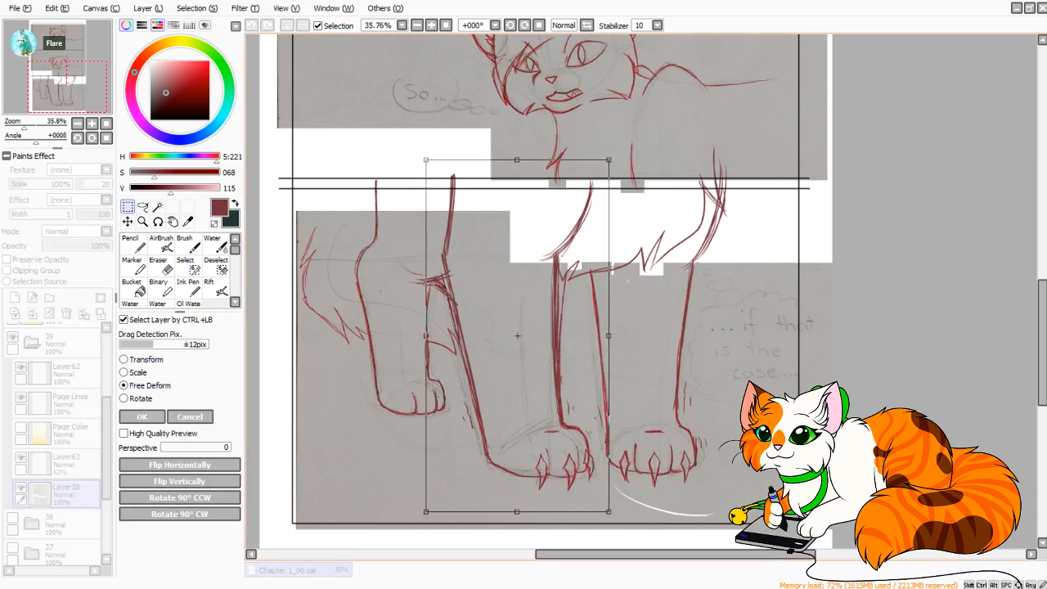
pyautogui.moveTo(517, 160); pyautogui.dragTo(524, 159)
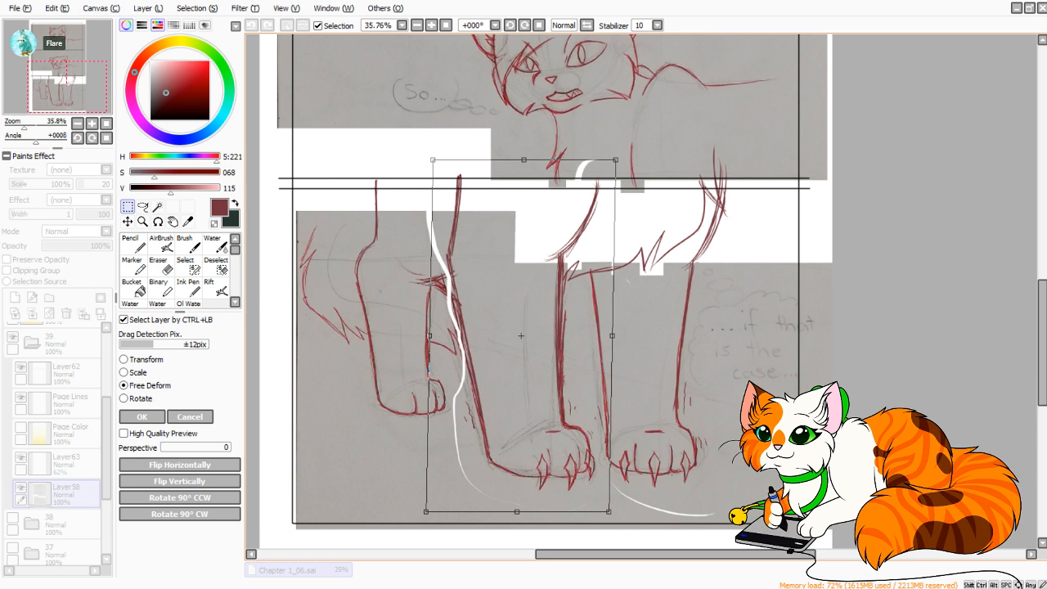
pyautogui.click(141, 417)
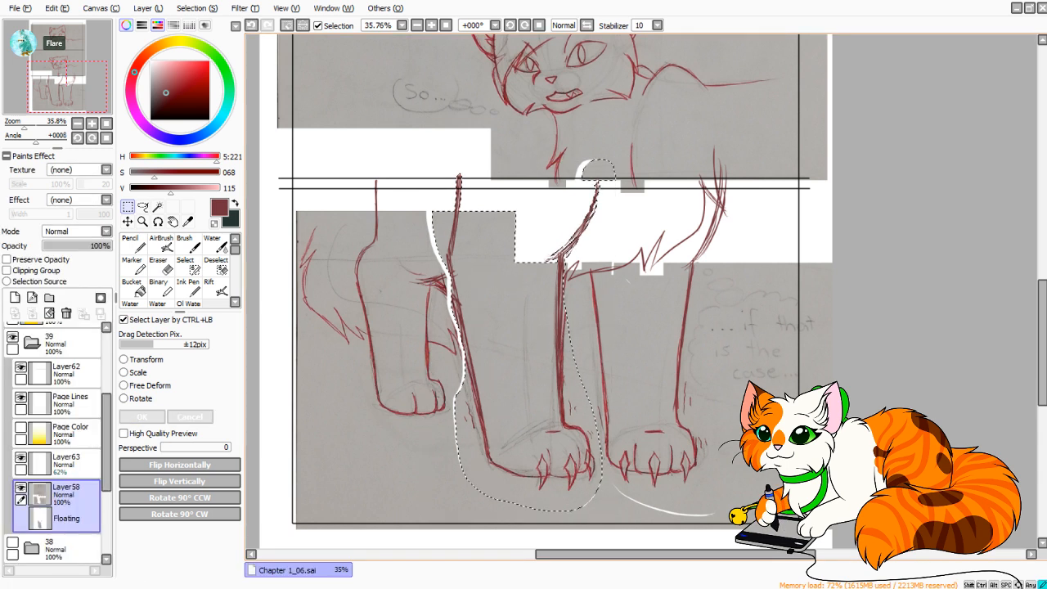
pyautogui.click(133, 244)
pyautogui.moveTo(439, 281)
pyautogui.mouseDown()
pyautogui.moveTo(451, 275)
pyautogui.moveTo(460, 343)
pyautogui.moveTo(452, 302)
pyautogui.mouseUp()
pyautogui.hotkey('ctrl', 'z')
# Lasso the left front leg's upper right line, move it slightly down, and pencil its top end back up to the panel border.
pyautogui.click(142, 207)
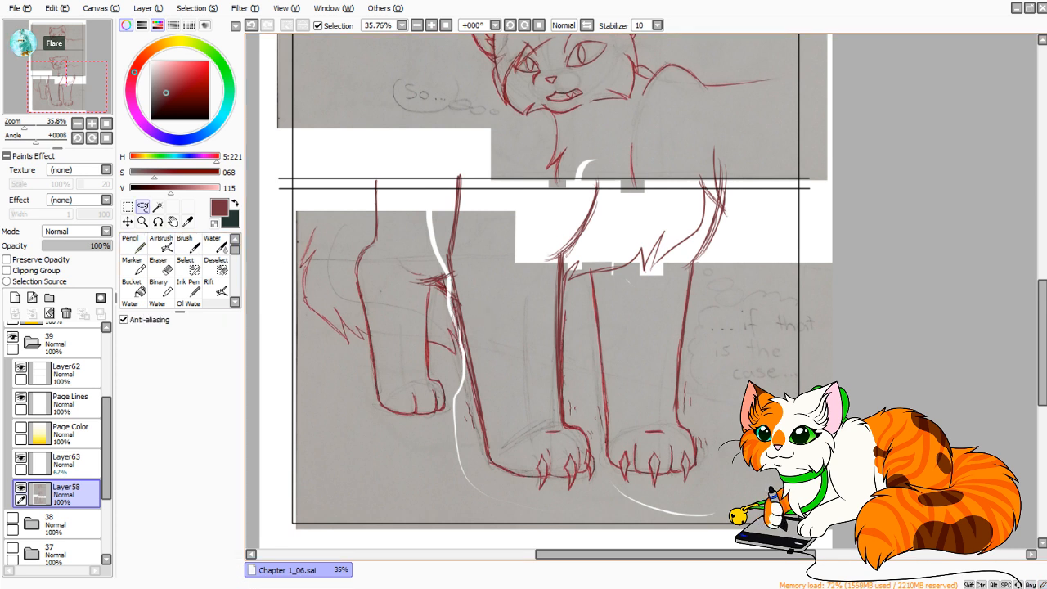
pyautogui.moveTo(543, 270)
pyautogui.mouseDown()
pyautogui.moveTo(589, 246)
pyautogui.moveTo(617, 203)
pyautogui.moveTo(603, 180)
pyautogui.moveTo(525, 271)
pyautogui.mouseUp()
pyautogui.click(128, 207)
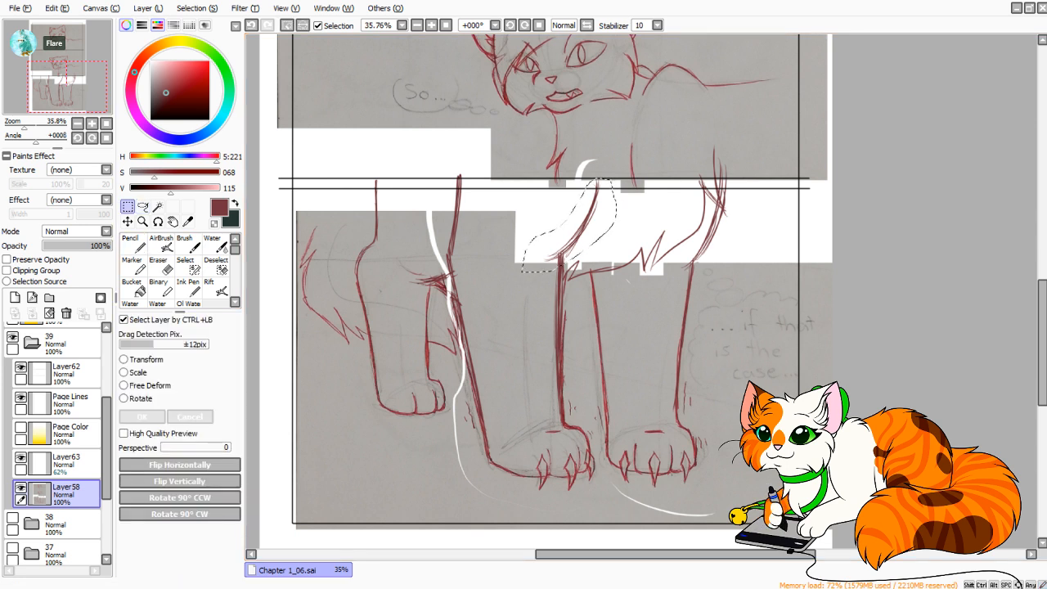
pyautogui.hotkey('ctrl', 't')
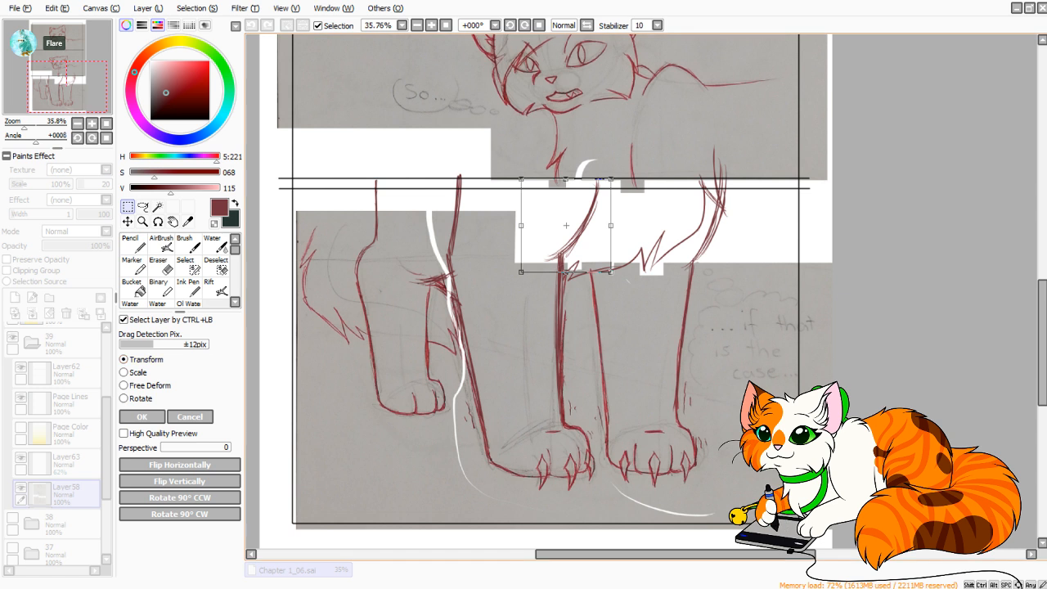
pyautogui.moveTo(566, 276); pyautogui.dragTo(566, 279)
pyautogui.press('Return')
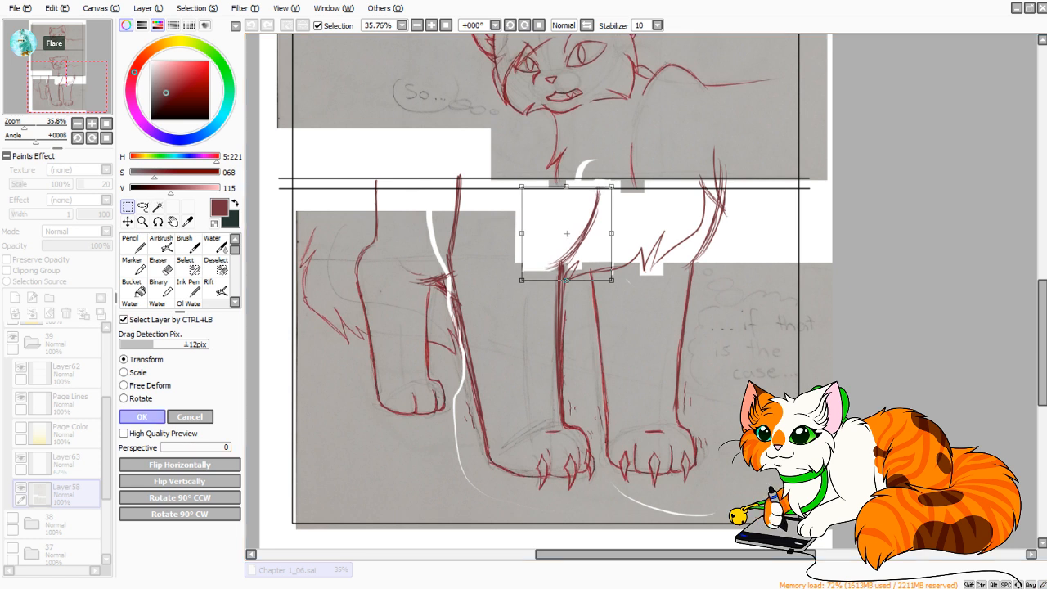
pyautogui.press('n')
pyautogui.moveTo(603, 181); pyautogui.dragTo(597, 215)
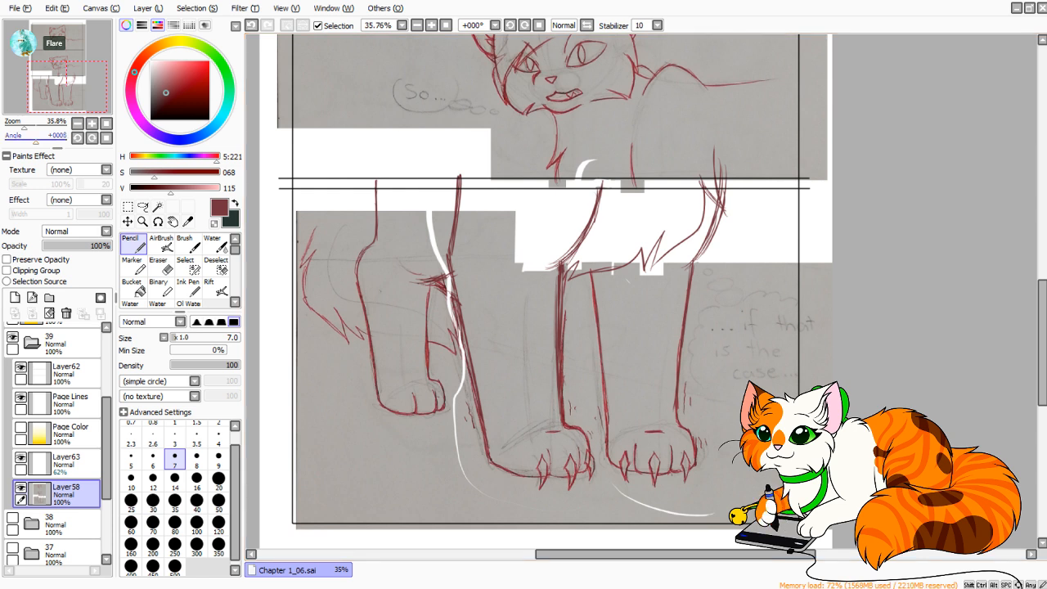
# Pencil the furry outline at the far left of the bottom panel on Layer58, extending it up to the panel border.
pyautogui.moveTo(33, 140)
pyautogui.mouseDown()
pyautogui.moveTo(14, 140)
pyautogui.moveTo(24, 125)
pyautogui.mouseUp()
pyautogui.click(107, 137)
pyautogui.moveTo(67, 87); pyautogui.dragTo(62, 82)
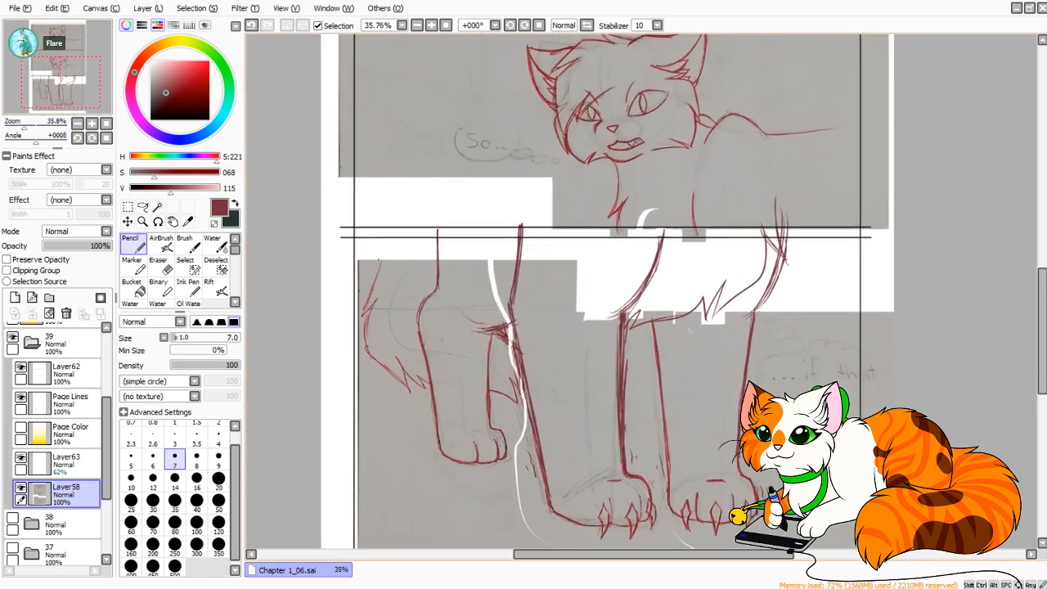
pyautogui.moveTo(386, 230); pyautogui.dragTo(364, 312)
pyautogui.hotkey('ctrl', 'z')
pyautogui.hotkey('ctrl', 'z')
pyautogui.hotkey('ctrl', 'z')
pyautogui.moveTo(375, 260); pyautogui.dragTo(365, 300)
pyautogui.moveTo(378, 254); pyautogui.dragTo(371, 291)
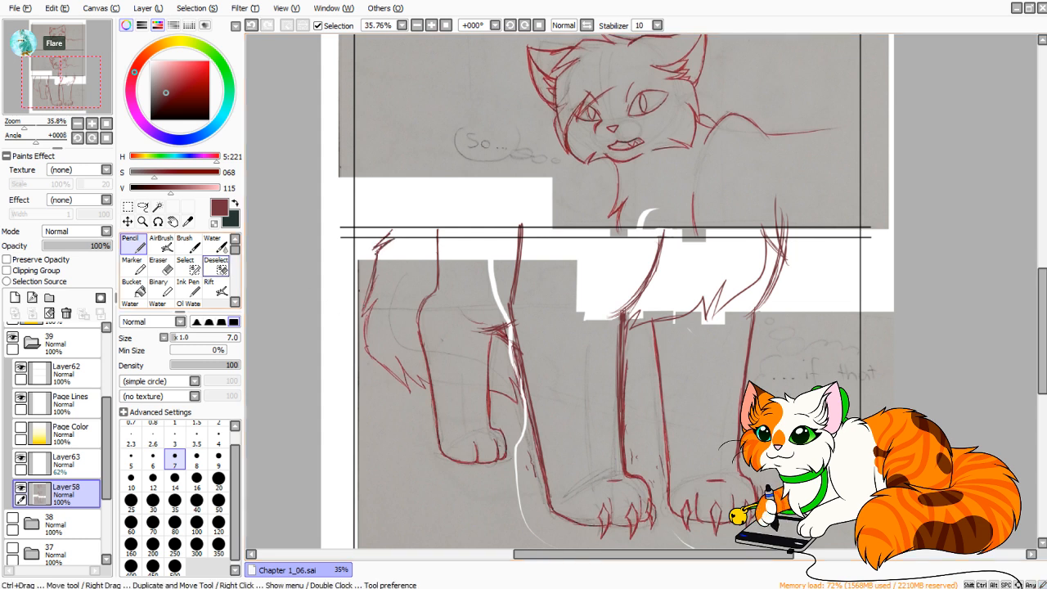
# Erase the upper gutter lines' overhanging ends outside the page's left border on Layer62 with the size 14 Eraser.
pyautogui.moveTo(28, 125); pyautogui.dragTo(19, 125)
pyautogui.click(58, 60)
pyautogui.moveTo(59, 61); pyautogui.dragTo(57, 54)
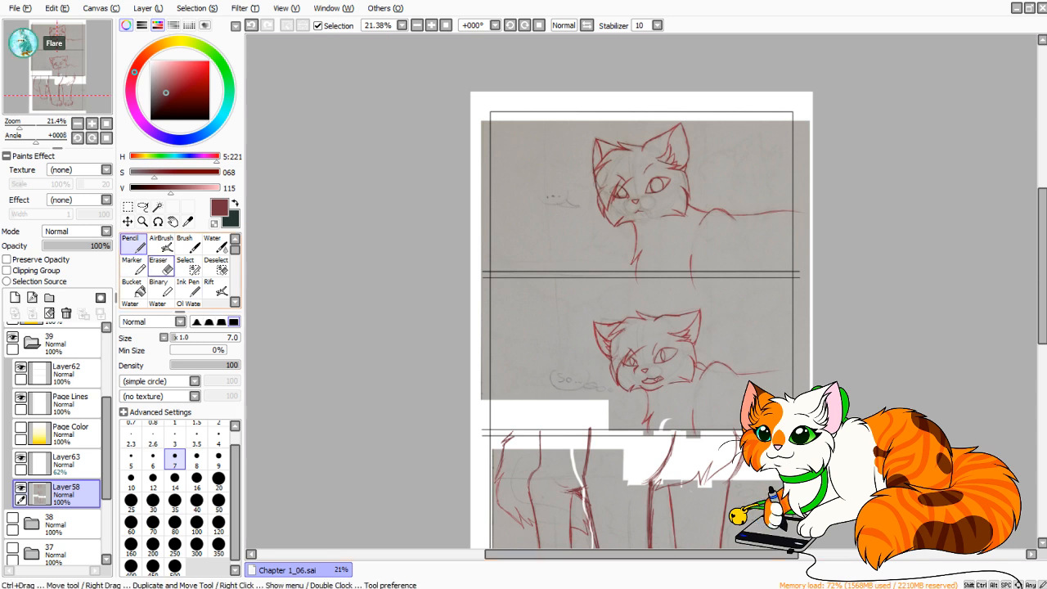
pyautogui.click(162, 266)
pyautogui.click(67, 374)
pyautogui.moveTo(19, 126); pyautogui.dragTo(40, 126)
pyautogui.moveTo(54, 53); pyautogui.dragTo(35, 48)
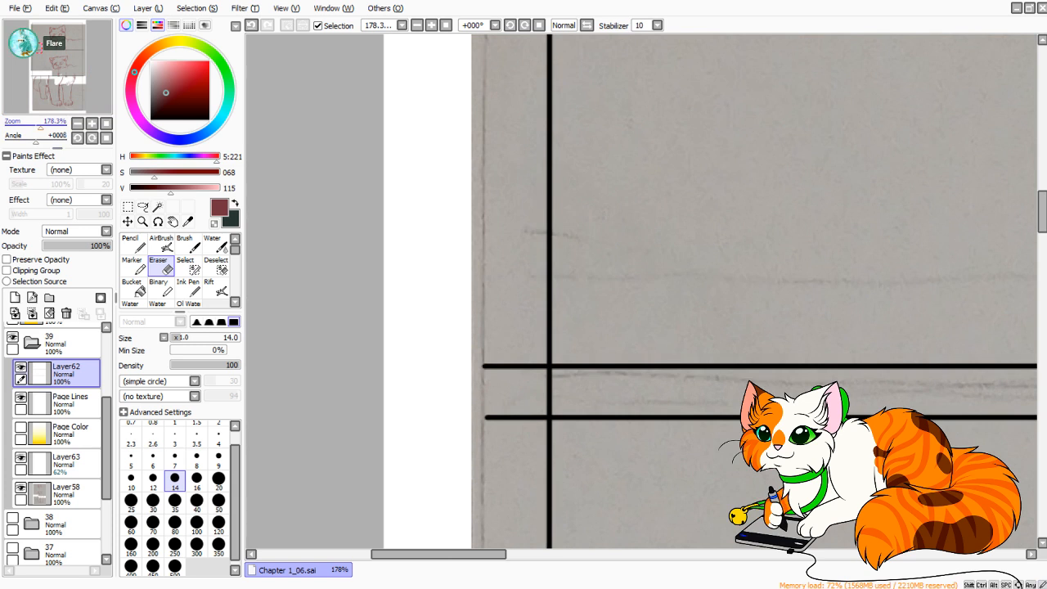
pyautogui.moveTo(40, 126); pyautogui.dragTo(49, 126)
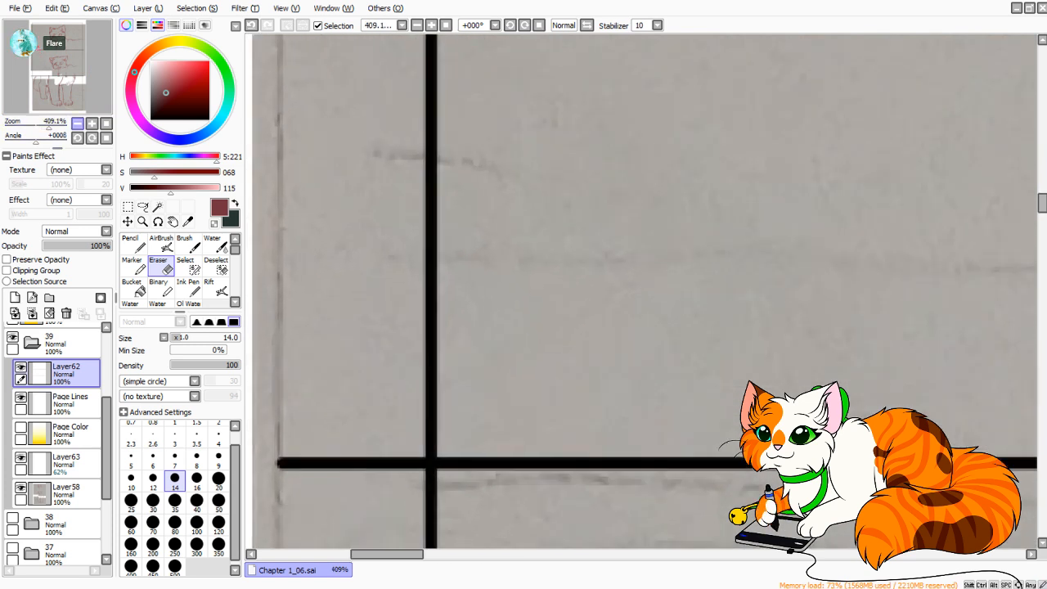
pyautogui.moveTo(433, 466)
pyautogui.mouseDown()
pyautogui.moveTo(593, 218)
pyautogui.moveTo(571, 211)
pyautogui.mouseUp()
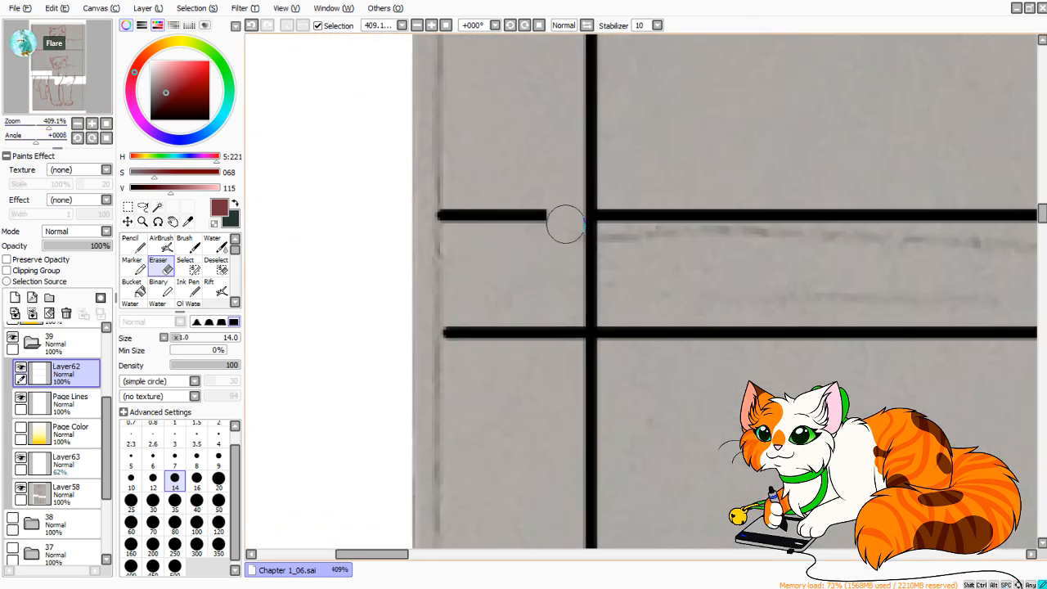
pyautogui.moveTo(569, 332); pyautogui.dragTo(570, 296)
pyautogui.moveTo(563, 350)
pyautogui.mouseDown()
pyautogui.moveTo(507, 374)
pyautogui.moveTo(467, 365)
pyautogui.moveTo(494, 330)
pyautogui.mouseUp()
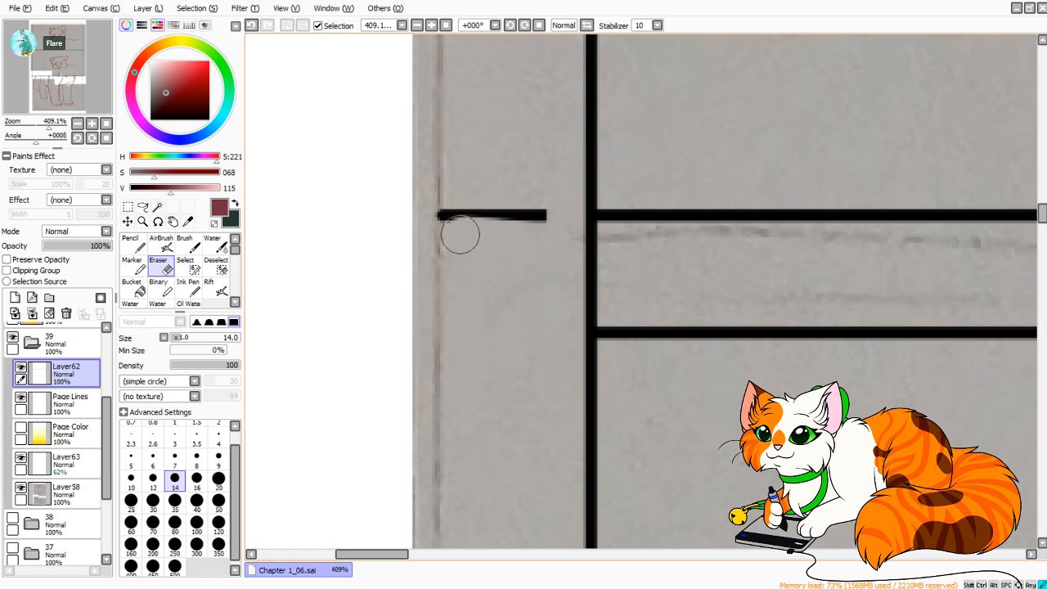
pyautogui.moveTo(459, 227)
pyautogui.mouseDown()
pyautogui.moveTo(415, 215)
pyautogui.moveTo(565, 208)
pyautogui.mouseUp()
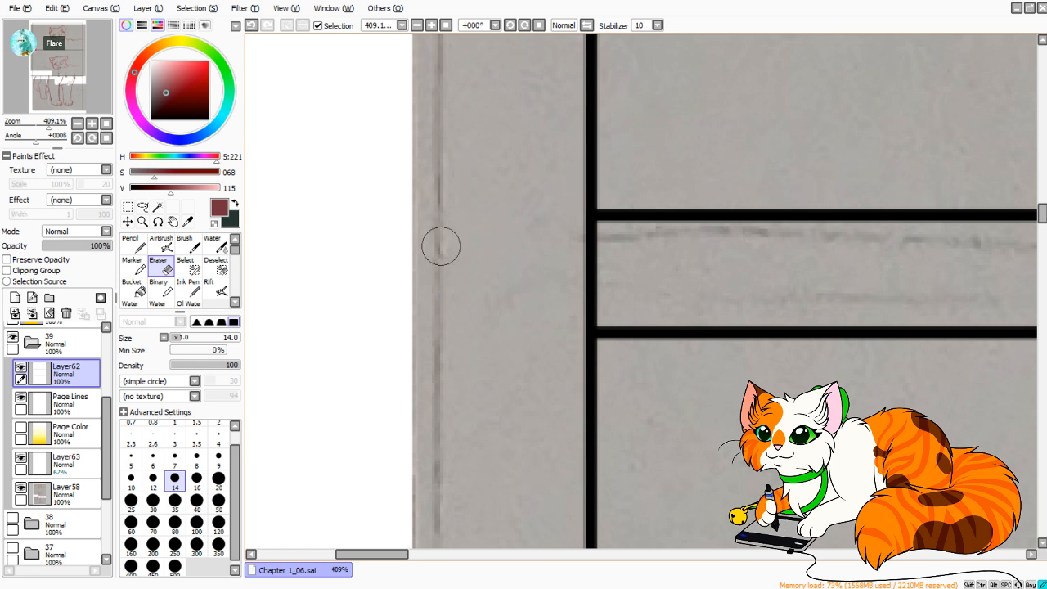
# Erase the left and right vertical border segments crossing the upper gutter on the Page Lines layer.
pyautogui.click(70, 401)
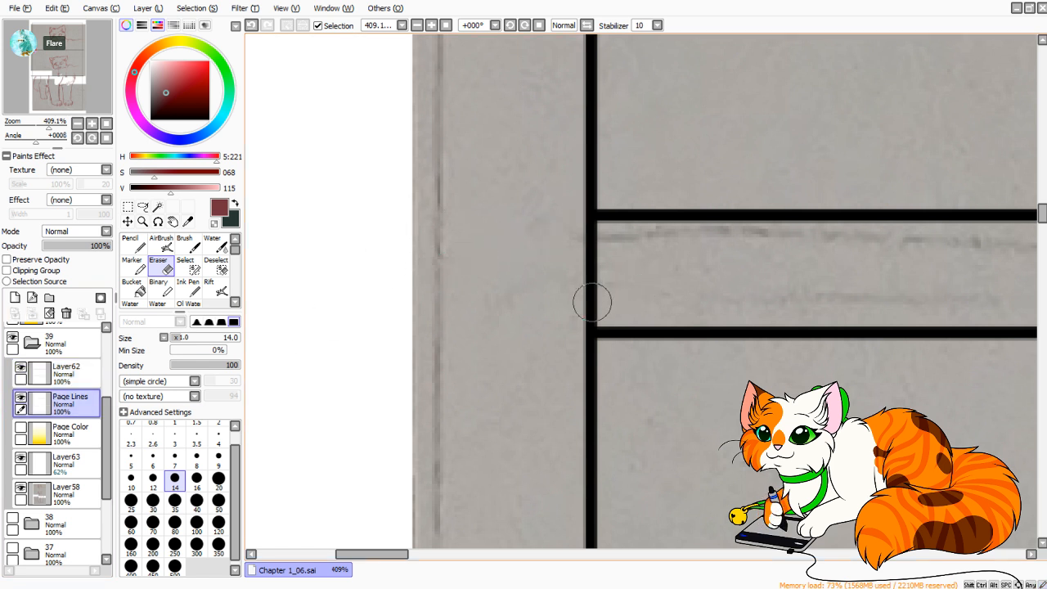
pyautogui.moveTo(593, 303)
pyautogui.mouseDown()
pyautogui.moveTo(565, 300)
pyautogui.moveTo(619, 309)
pyautogui.moveTo(562, 278)
pyautogui.moveTo(549, 240)
pyautogui.moveTo(616, 242)
pyautogui.mouseUp()
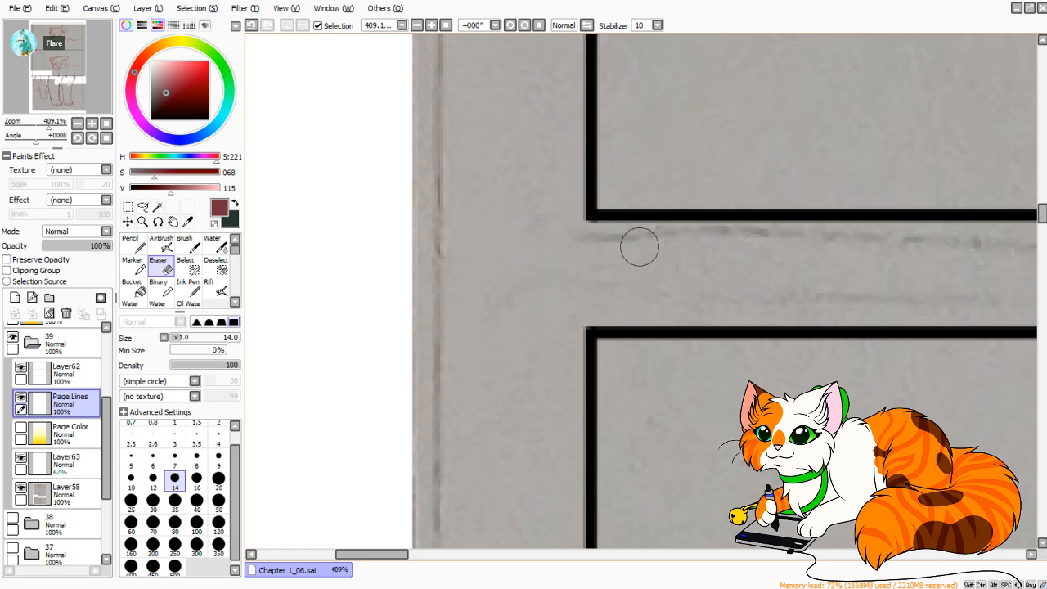
pyautogui.click(69, 373)
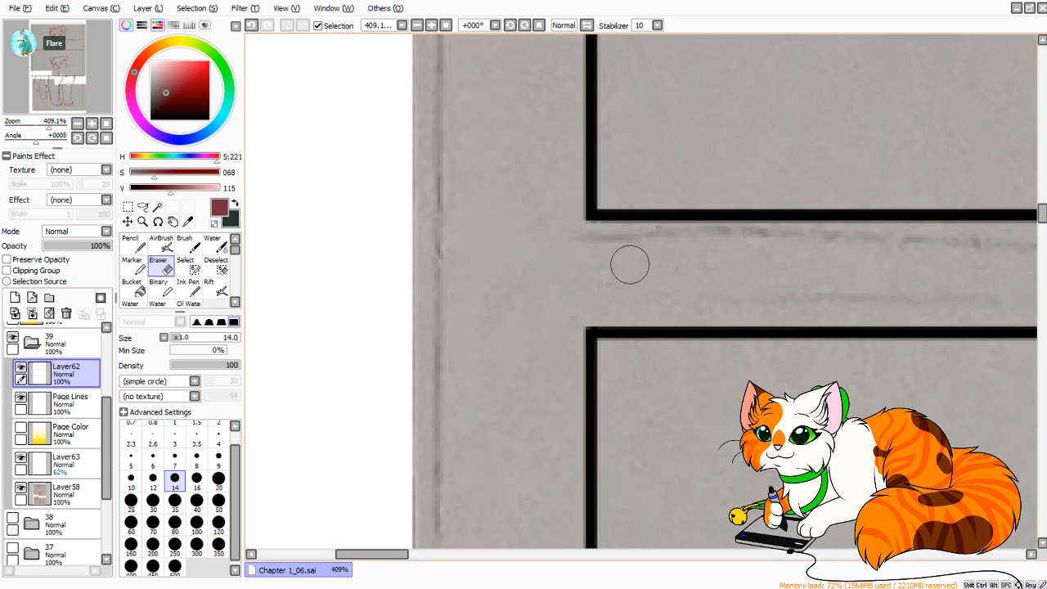
pyautogui.press('ctrl')
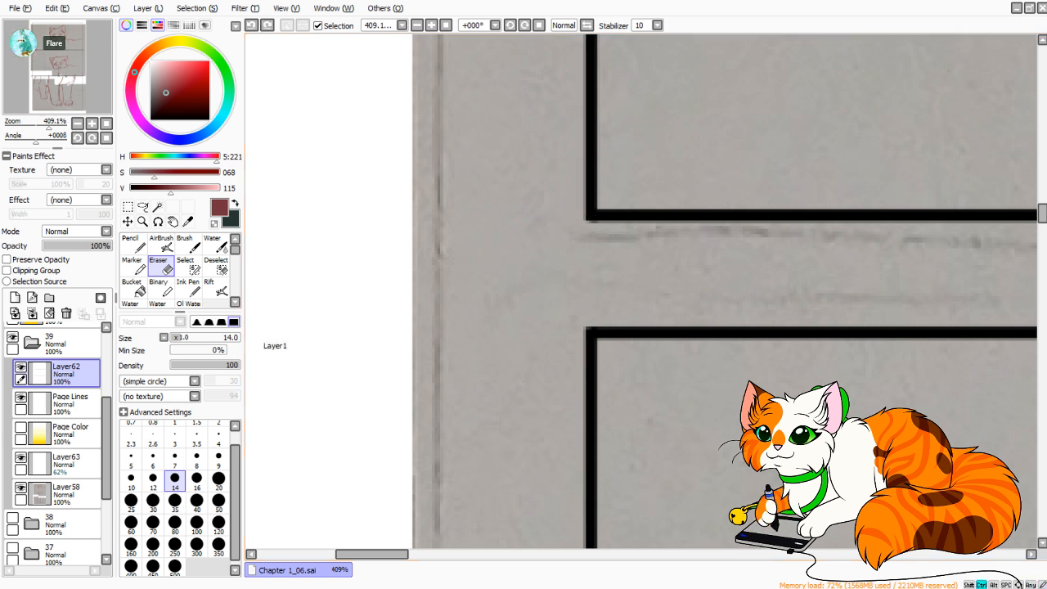
pyautogui.keyDown('ctrl'); pyautogui.click(458, 266); pyautogui.keyUp('ctrl')
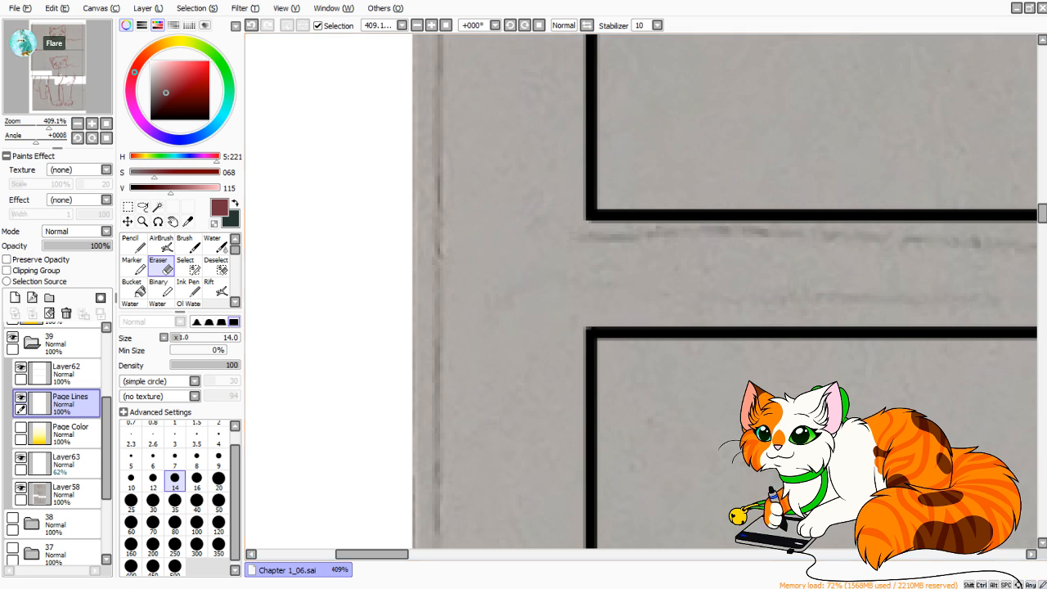
pyautogui.moveTo(372, 554)
pyautogui.mouseDown()
pyautogui.moveTo(931, 554)
pyautogui.moveTo(916, 554)
pyautogui.mouseUp()
pyautogui.moveTo(640, 302)
pyautogui.mouseDown()
pyautogui.moveTo(603, 309)
pyautogui.moveTo(649, 297)
pyautogui.moveTo(641, 250)
pyautogui.moveTo(608, 234)
pyautogui.mouseUp()
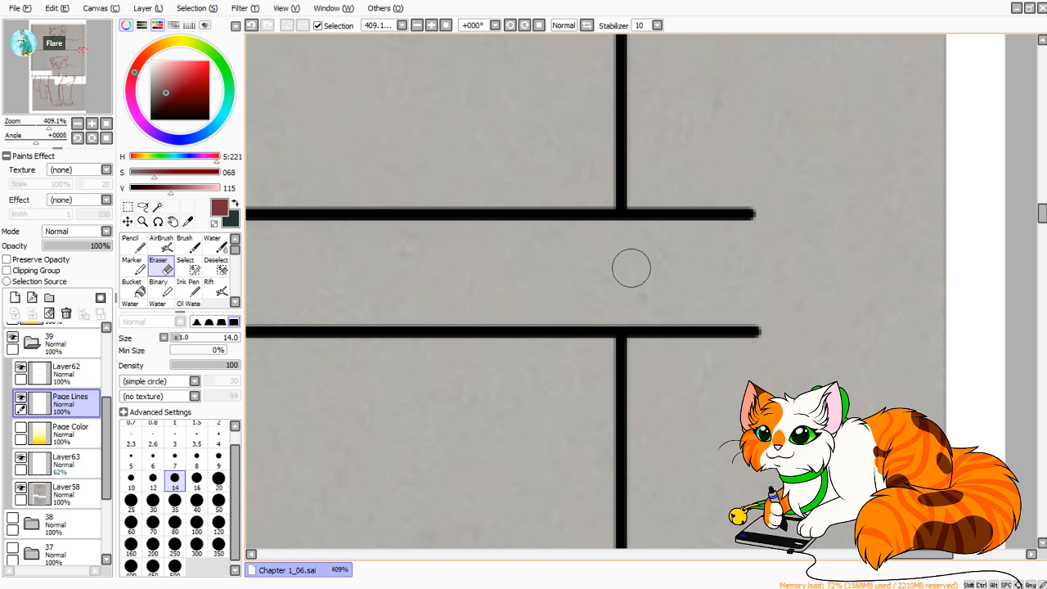
# Erase the upper gutter lines' overhanging ends outside the right border on Layer62, enlarging the Eraser to size 20.
pyautogui.click(76, 374)
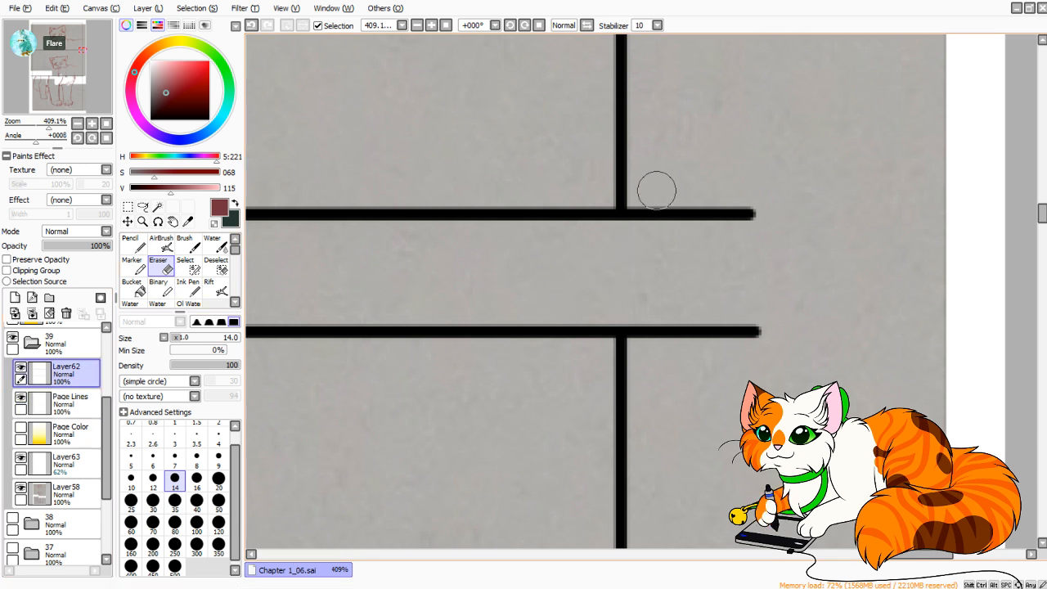
pyautogui.moveTo(651, 211); pyautogui.dragTo(649, 182)
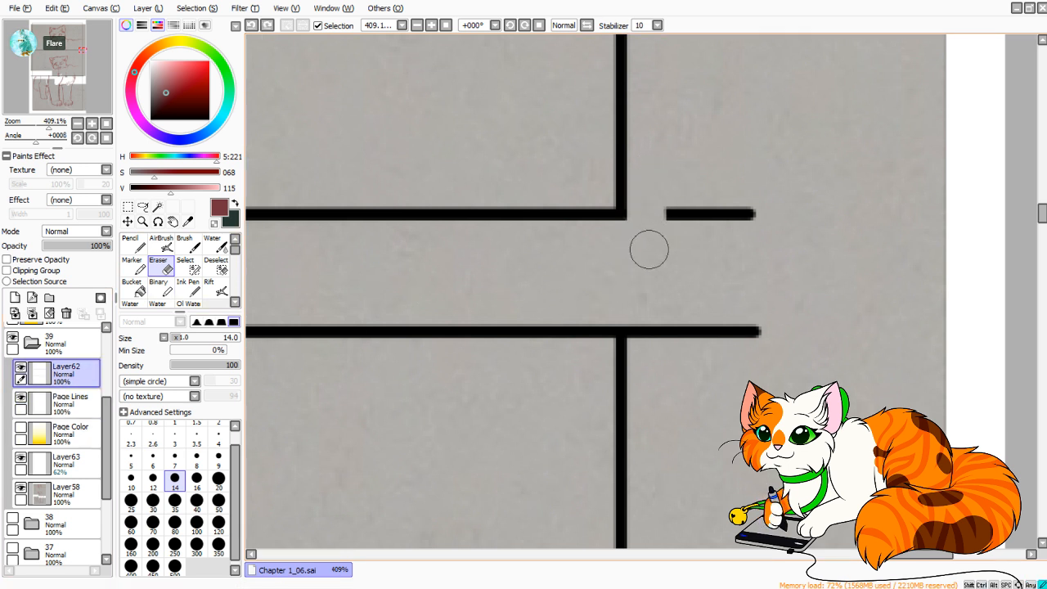
pyautogui.click(646, 332)
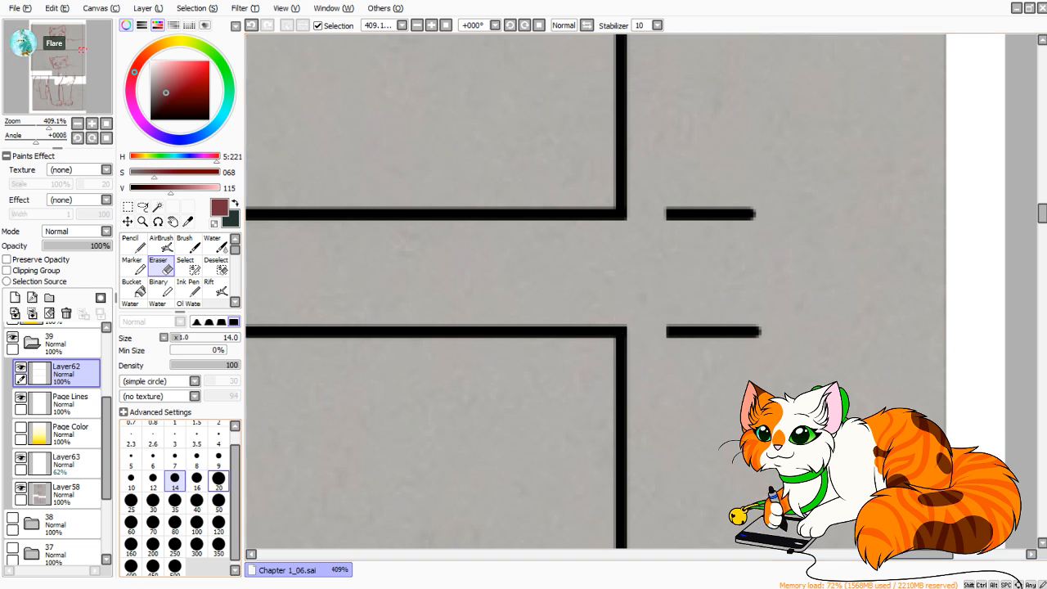
pyautogui.click(218, 478)
pyautogui.moveTo(702, 215)
pyautogui.mouseDown()
pyautogui.moveTo(680, 229)
pyautogui.moveTo(707, 209)
pyautogui.moveTo(762, 220)
pyautogui.mouseUp()
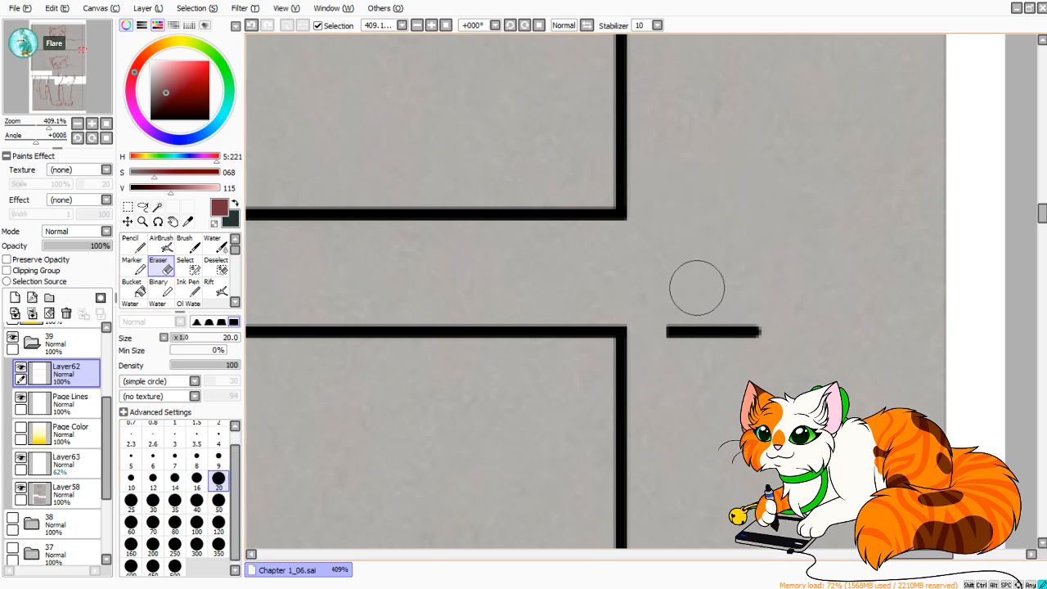
pyautogui.moveTo(675, 337)
pyautogui.mouseDown()
pyautogui.moveTo(705, 357)
pyautogui.moveTo(765, 336)
pyautogui.mouseUp()
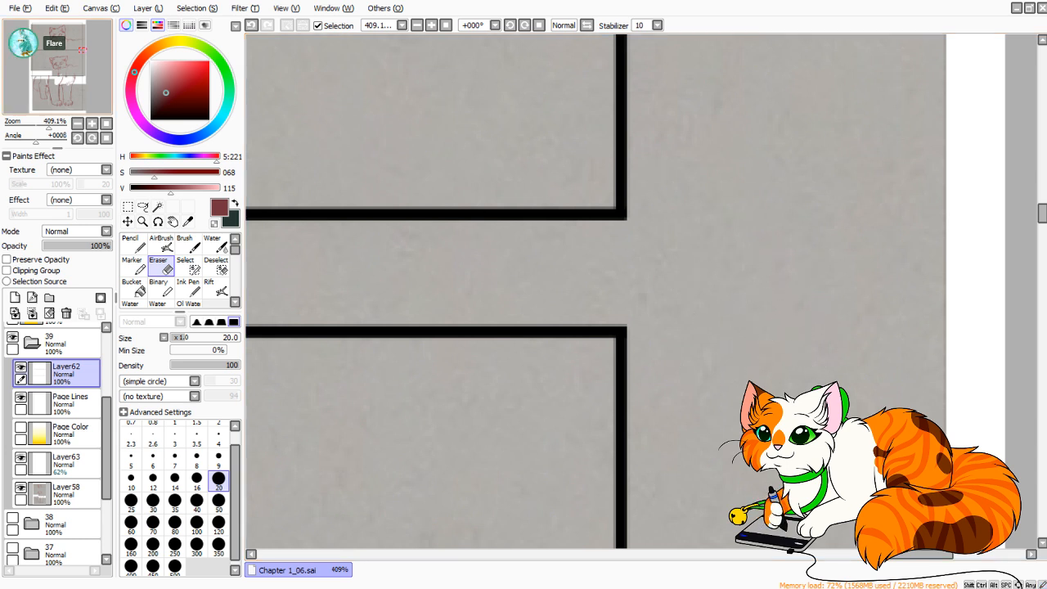
# Erase the lower gutter lines' overhanging ends outside the page's right border on Layer62.
pyautogui.moveTo(81, 50); pyautogui.dragTo(83, 76)
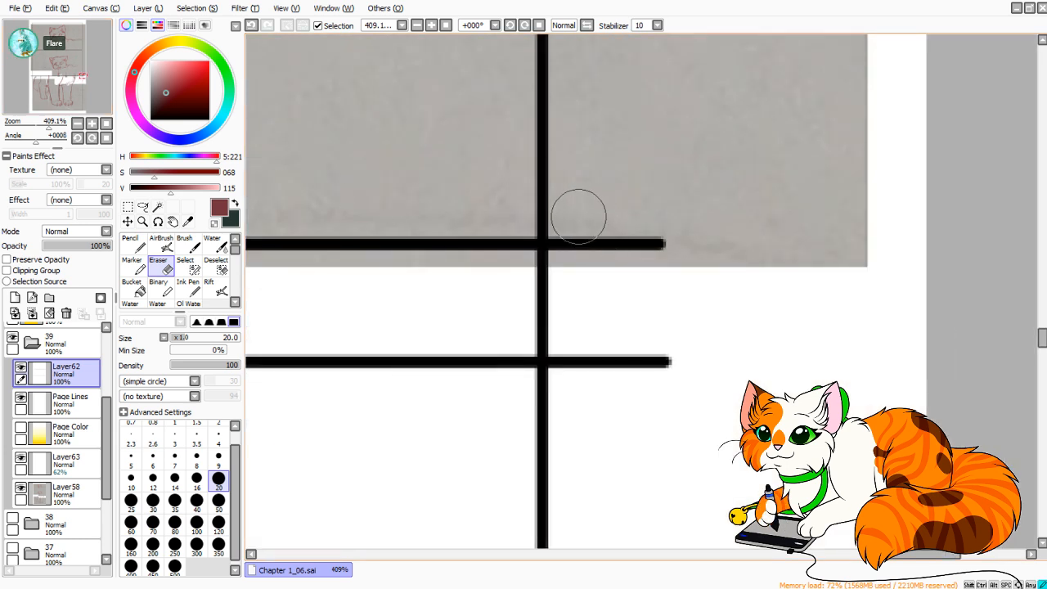
pyautogui.moveTo(578, 216); pyautogui.dragTo(575, 260)
pyautogui.hotkey('ctrl', 'z')
pyautogui.moveTo(575, 204); pyautogui.dragTo(572, 250)
pyautogui.moveTo(580, 346)
pyautogui.mouseDown()
pyautogui.moveTo(571, 327)
pyautogui.moveTo(614, 368)
pyautogui.moveTo(669, 363)
pyautogui.mouseUp()
pyautogui.moveTo(591, 244)
pyautogui.mouseDown()
pyautogui.moveTo(581, 221)
pyautogui.moveTo(665, 215)
pyautogui.mouseUp()
# Erase the right and left vertical border segments crossing the lower gutter on Page Lines, and return to Layer62.
pyautogui.click(70, 401)
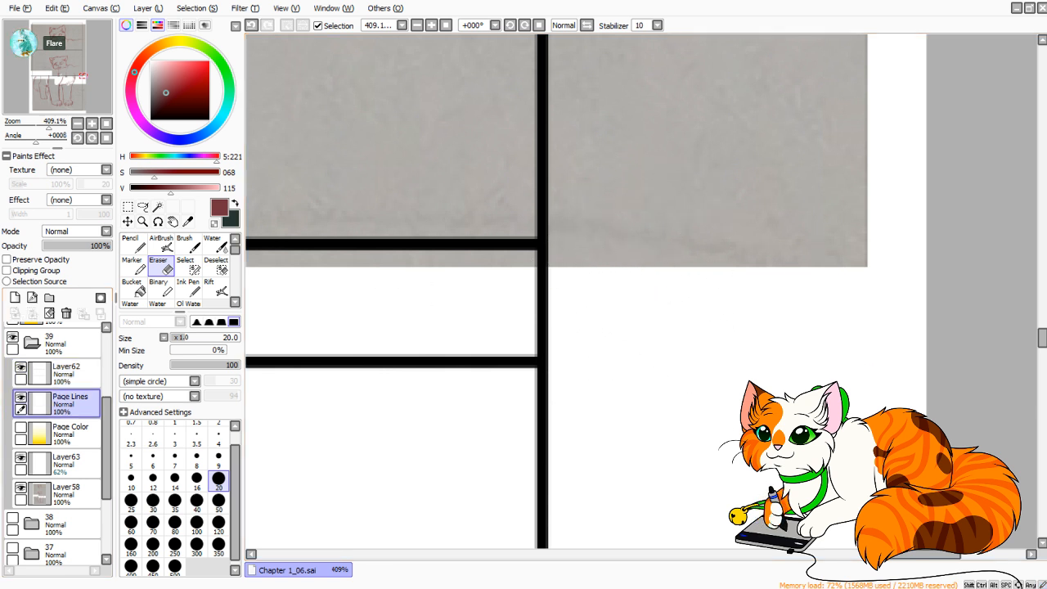
pyautogui.moveTo(542, 327)
pyautogui.mouseDown()
pyautogui.moveTo(526, 322)
pyautogui.moveTo(547, 318)
pyautogui.moveTo(500, 283)
pyautogui.moveTo(576, 283)
pyautogui.moveTo(523, 278)
pyautogui.moveTo(568, 277)
pyautogui.mouseUp()
pyautogui.moveTo(925, 555)
pyautogui.mouseDown()
pyautogui.moveTo(347, 555)
pyautogui.moveTo(366, 554)
pyautogui.mouseUp()
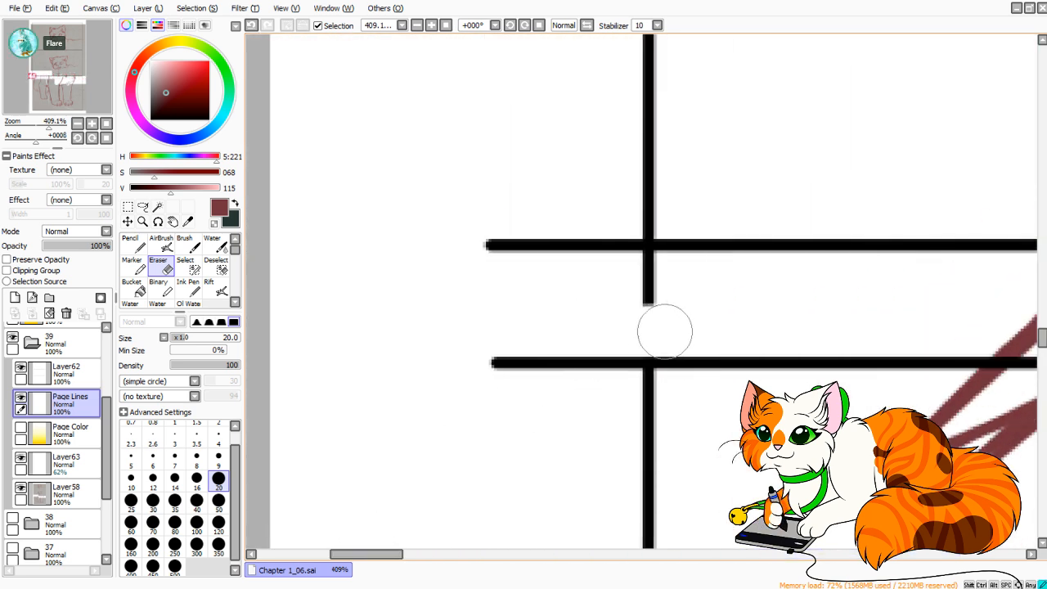
pyautogui.hotkey('ctrl', 'z')
pyautogui.moveTo(633, 324)
pyautogui.mouseDown()
pyautogui.moveTo(623, 325)
pyautogui.moveTo(637, 332)
pyautogui.mouseUp()
pyautogui.moveTo(647, 297)
pyautogui.mouseDown()
pyautogui.moveTo(629, 280)
pyautogui.moveTo(647, 276)
pyautogui.mouseUp()
pyautogui.click(66, 373)
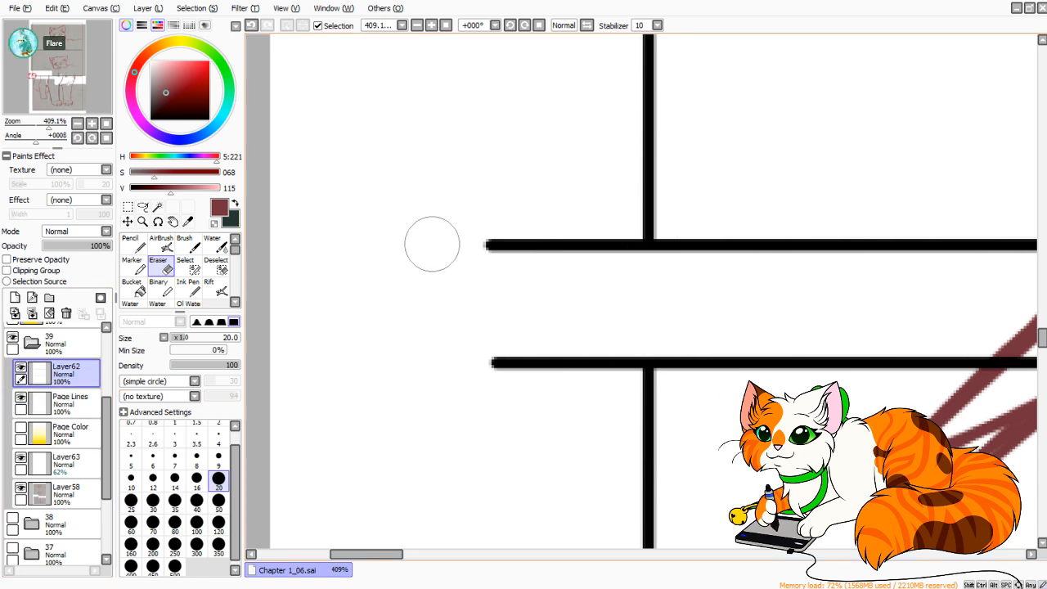
# Erase the overhanging ends of both lower gutter lines outside the page's left border on Layer62.
pyautogui.click(478, 231)
pyautogui.moveTo(478, 231)
pyautogui.mouseDown()
pyautogui.moveTo(512, 275)
pyautogui.moveTo(535, 244)
pyautogui.moveTo(615, 267)
pyautogui.mouseUp()
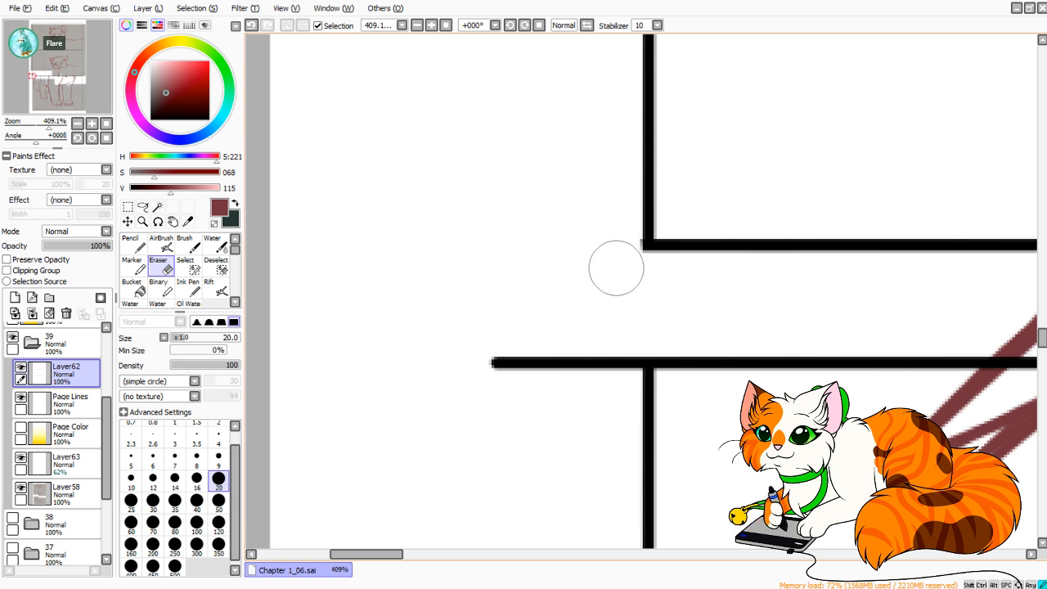
pyautogui.hotkey('ctrl', 'z')
pyautogui.moveTo(615, 223)
pyautogui.mouseDown()
pyautogui.moveTo(614, 263)
pyautogui.moveTo(617, 211)
pyautogui.moveTo(609, 267)
pyautogui.moveTo(613, 216)
pyautogui.moveTo(613, 230)
pyautogui.moveTo(584, 214)
pyautogui.moveTo(568, 244)
pyautogui.moveTo(531, 223)
pyautogui.moveTo(527, 237)
pyautogui.moveTo(479, 255)
pyautogui.mouseUp()
pyautogui.hotkey('ctrl', 'z')
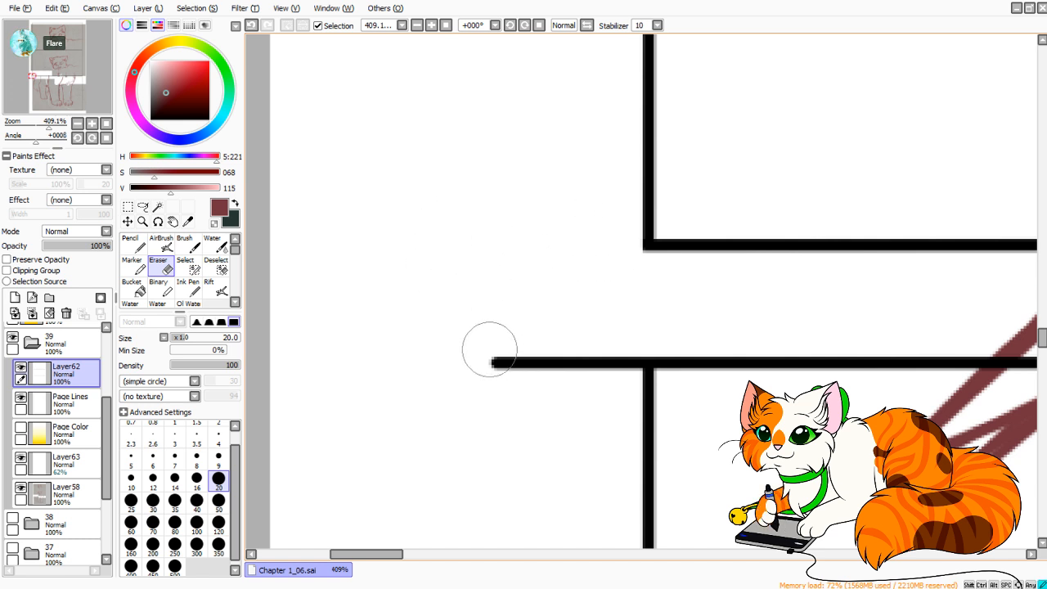
pyautogui.moveTo(491, 351)
pyautogui.mouseDown()
pyautogui.moveTo(495, 423)
pyautogui.moveTo(530, 424)
pyautogui.moveTo(607, 394)
pyautogui.moveTo(616, 323)
pyautogui.moveTo(616, 370)
pyautogui.mouseUp()
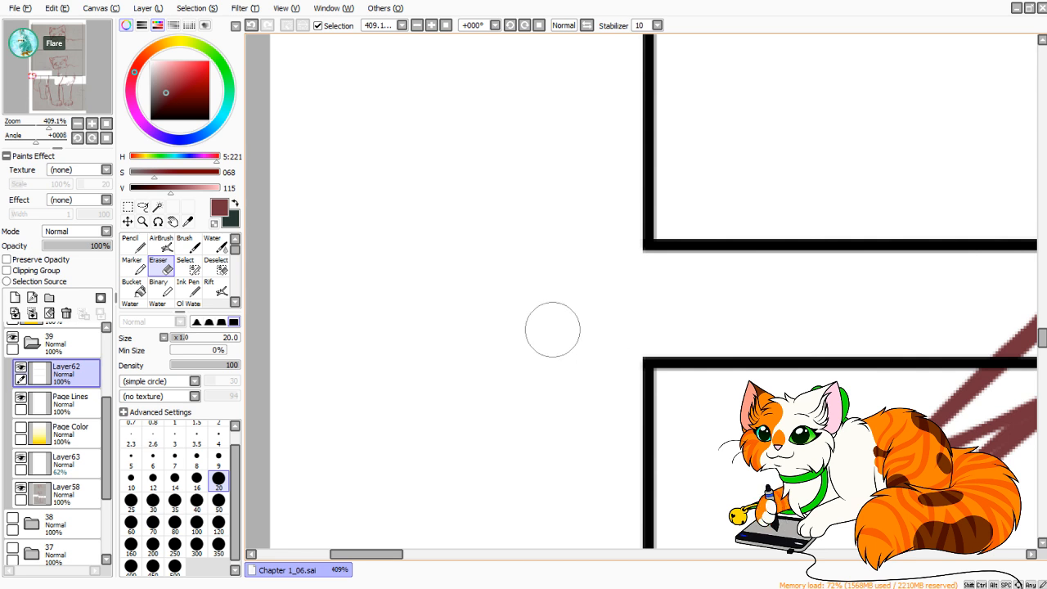
# Merge Layer62 down into the Page Lines layer.
pyautogui.click(107, 123)
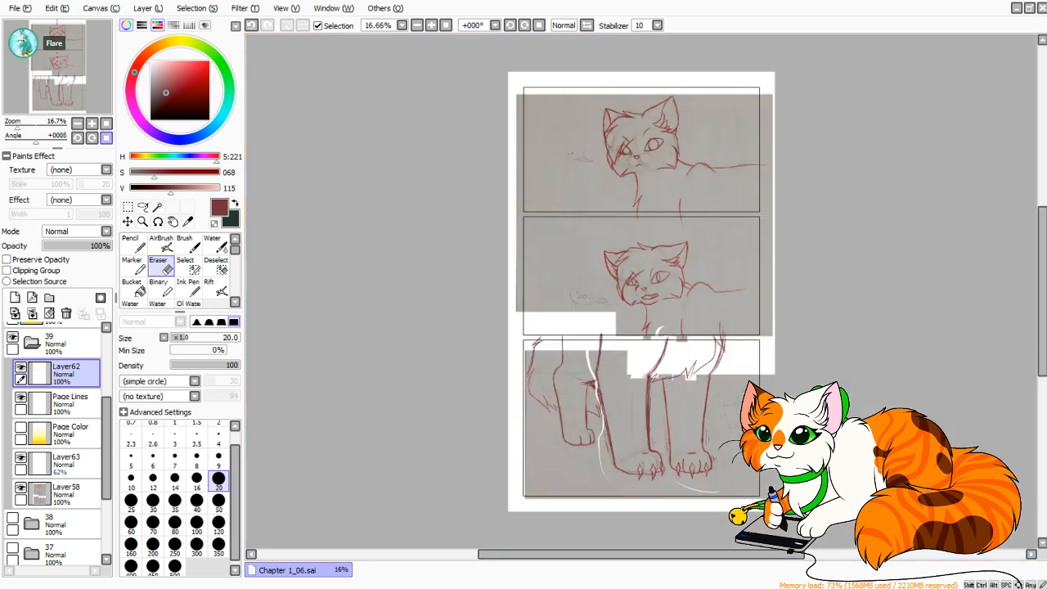
pyautogui.click(12, 123)
pyautogui.moveTo(11, 123); pyautogui.dragTo(24, 124)
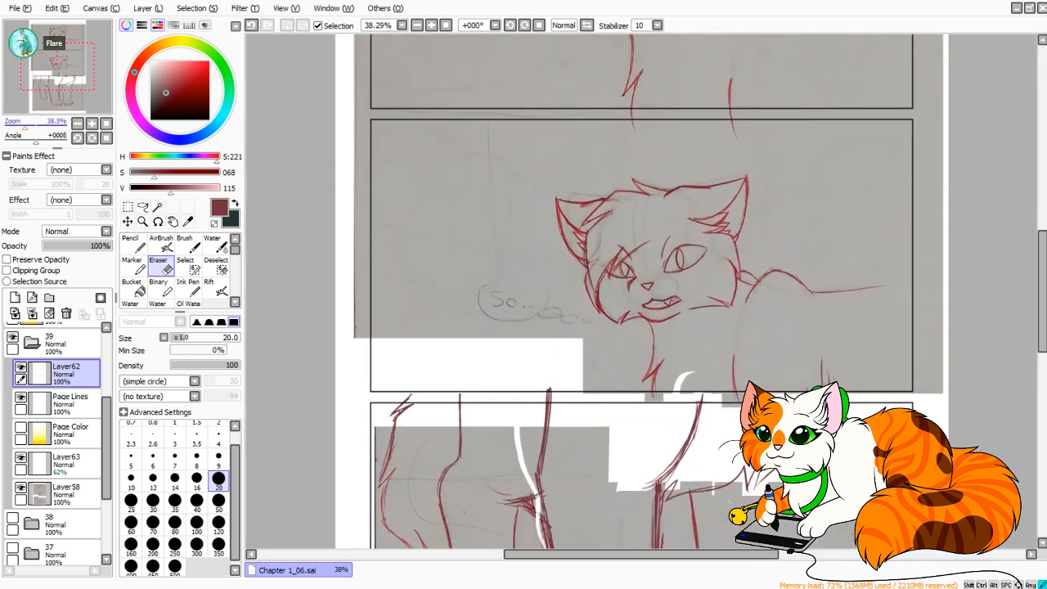
pyautogui.click(32, 313)
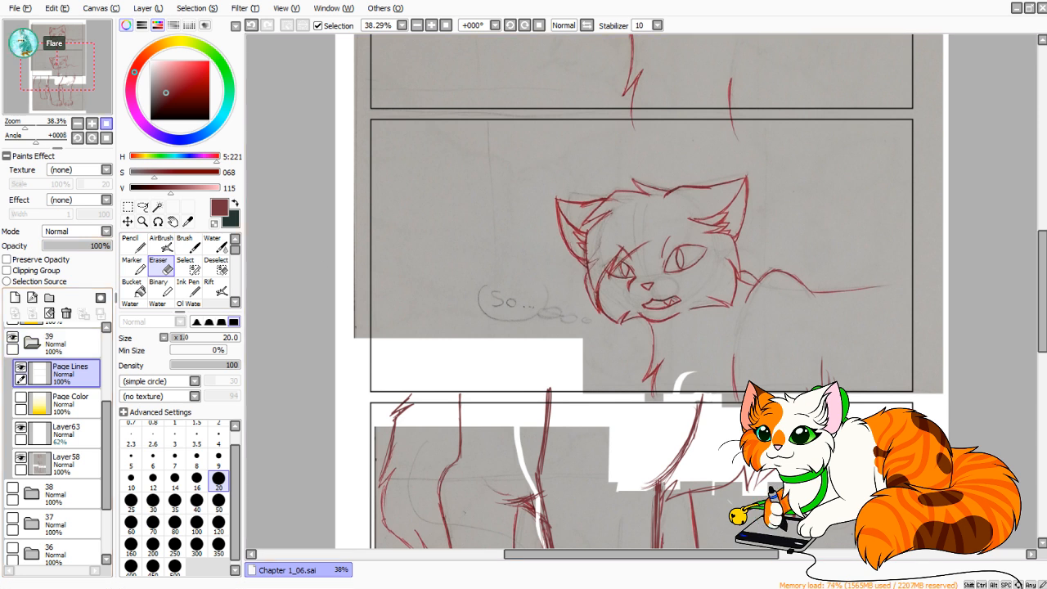
# Make the Page Color layer visible and reselect the Page Lines layer.
pyautogui.click(106, 123)
pyautogui.click(70, 403)
pyautogui.click(20, 398)
pyautogui.click(69, 374)
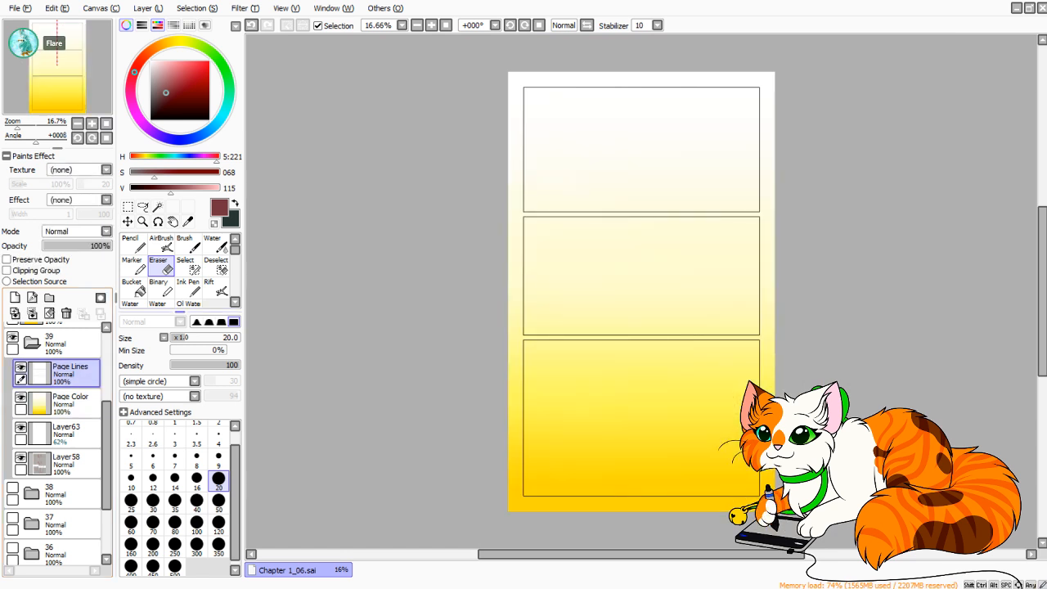
# Make a rectangular selection of the bottom panel, running from its lower-right to its upper-left corner along the middle of the black border.
pyautogui.click(158, 207)
pyautogui.click(128, 207)
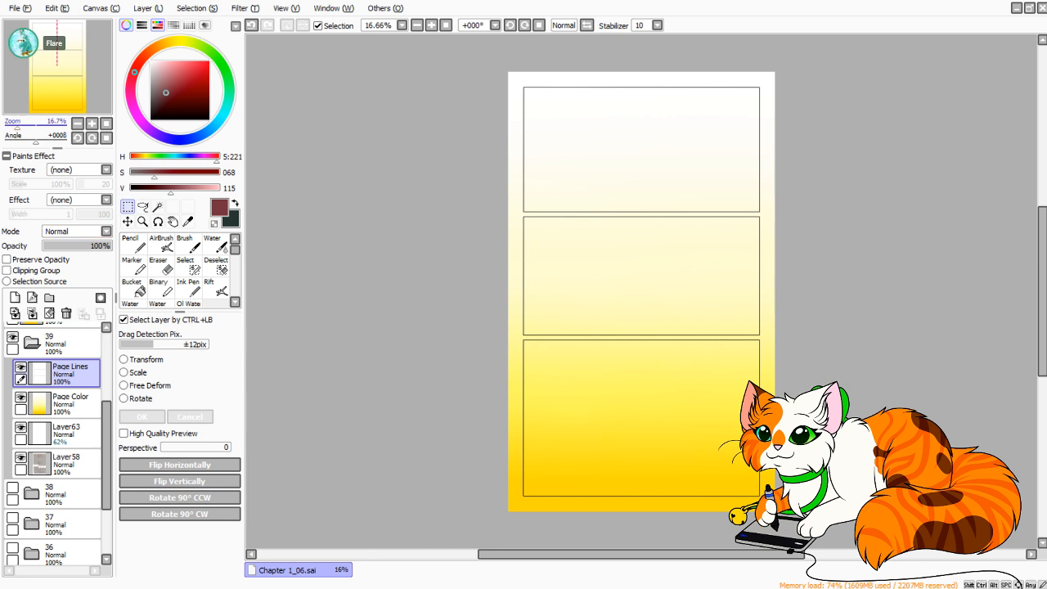
pyautogui.moveTo(17, 127); pyautogui.dragTo(36, 127)
pyautogui.moveTo(65, 92); pyautogui.dragTo(81, 107)
pyautogui.moveTo(638, 351); pyautogui.dragTo(643, 248)
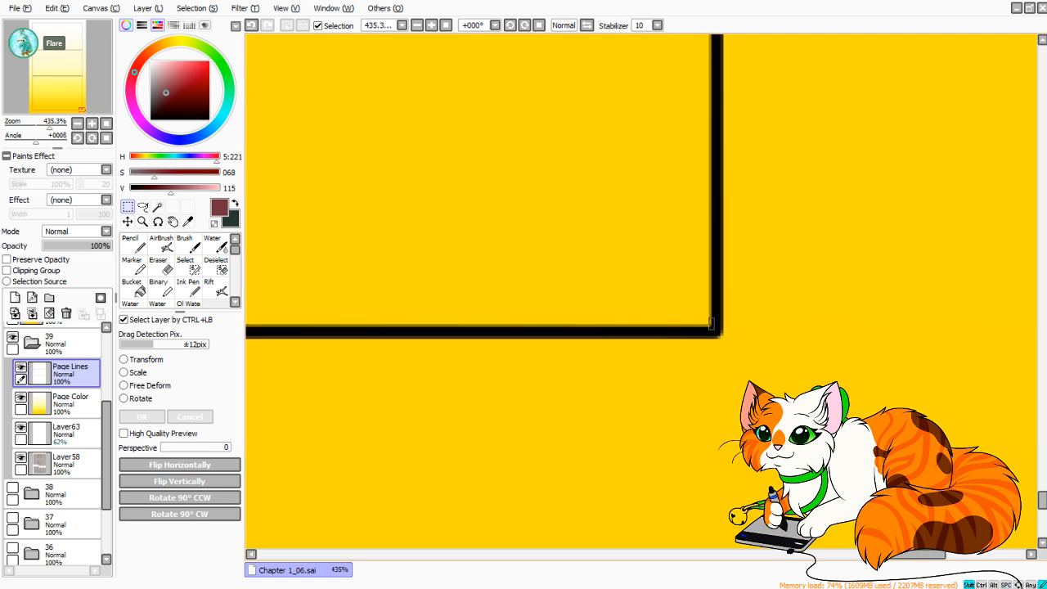
pyautogui.moveTo(709, 318); pyautogui.dragTo(225, 28)
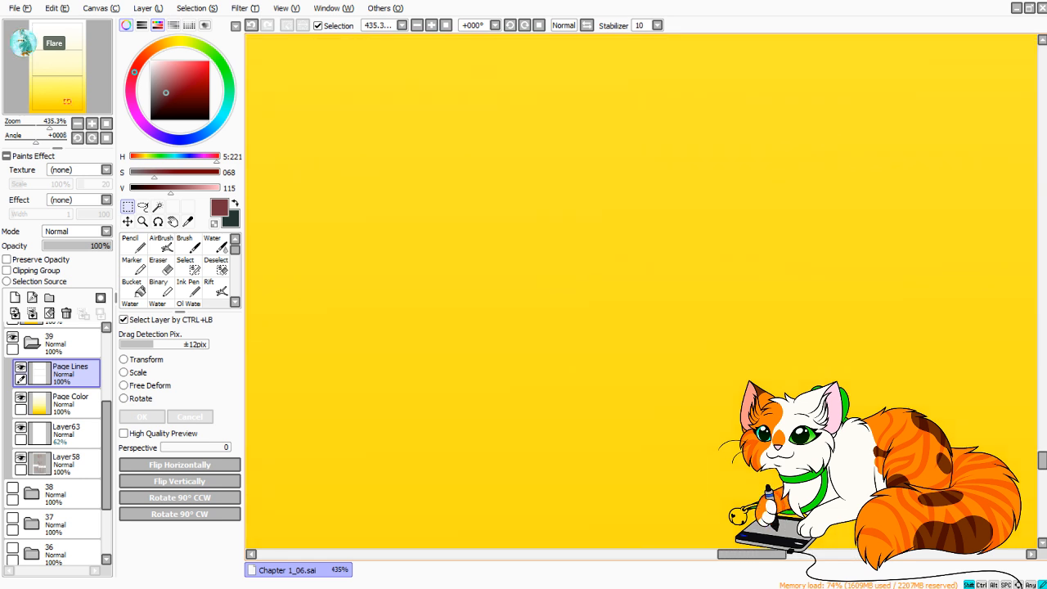
pyautogui.moveTo(226, 28); pyautogui.dragTo(226, 28)
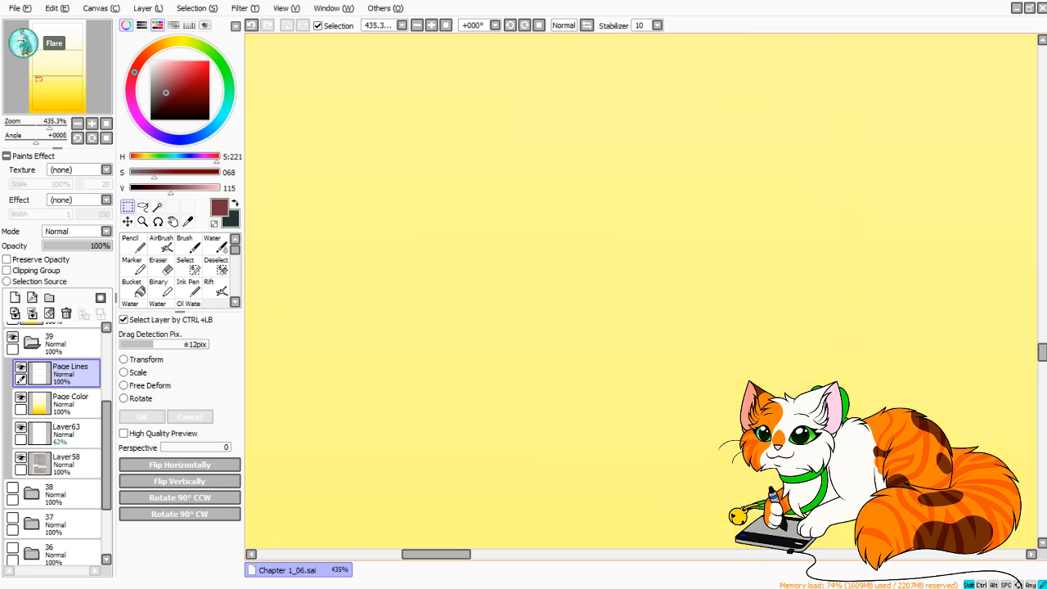
pyautogui.moveTo(204, 26); pyautogui.dragTo(502, 221)
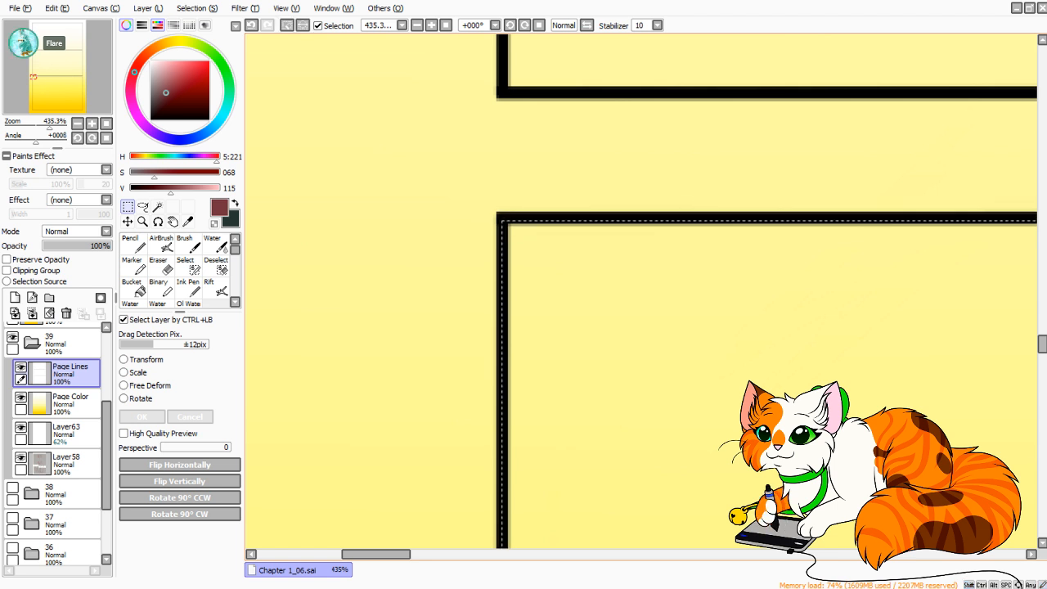
# Examine how the selection edge sits on the bottom panel's corners and along its left border up to the gutter.
pyautogui.moveTo(377, 555); pyautogui.dragTo(924, 555)
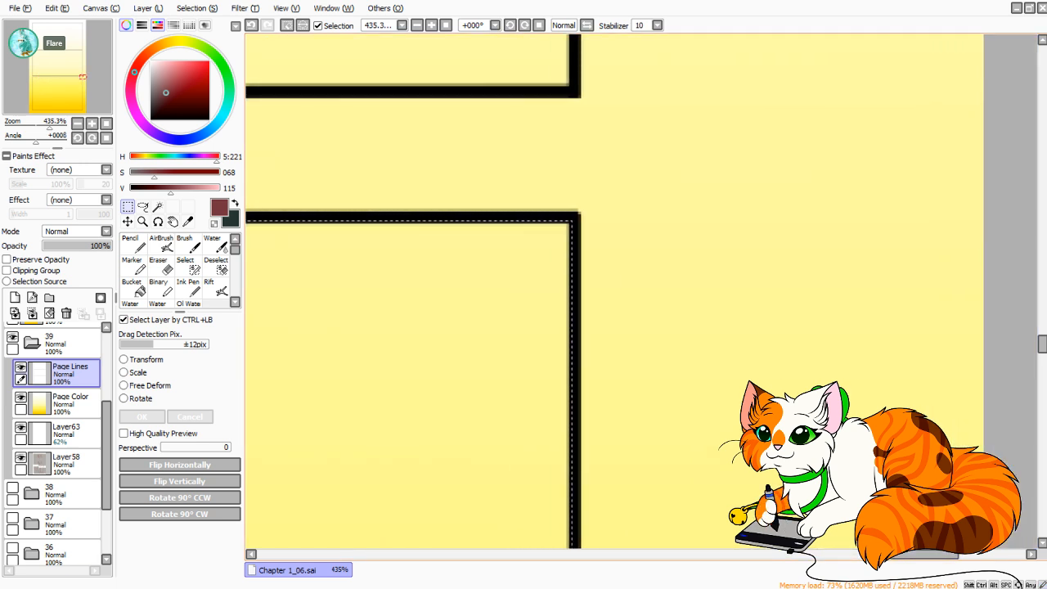
pyautogui.moveTo(1042, 344); pyautogui.dragTo(1042, 501)
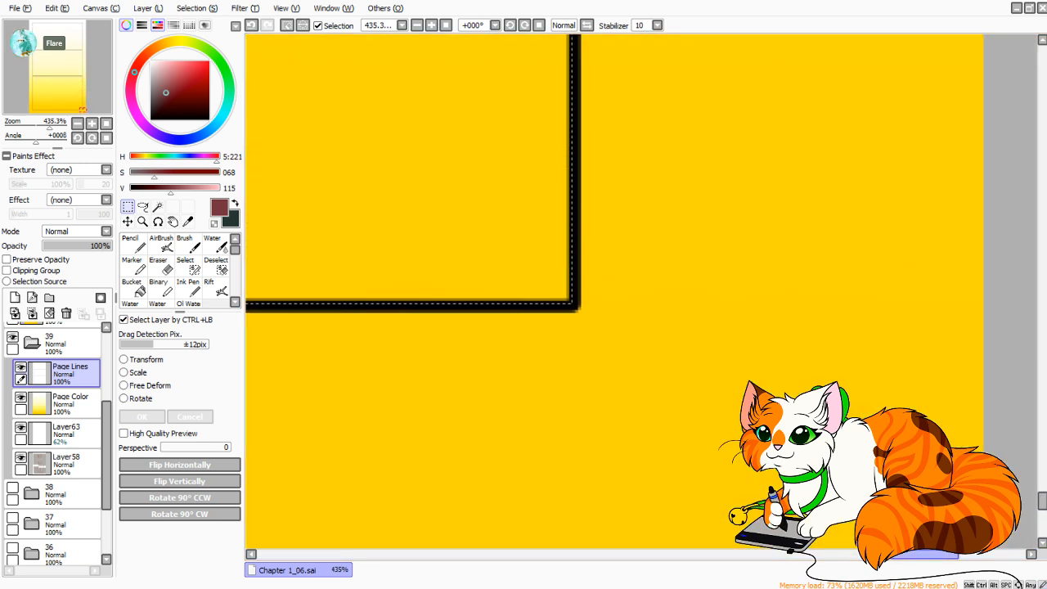
pyautogui.moveTo(925, 554); pyautogui.dragTo(356, 555)
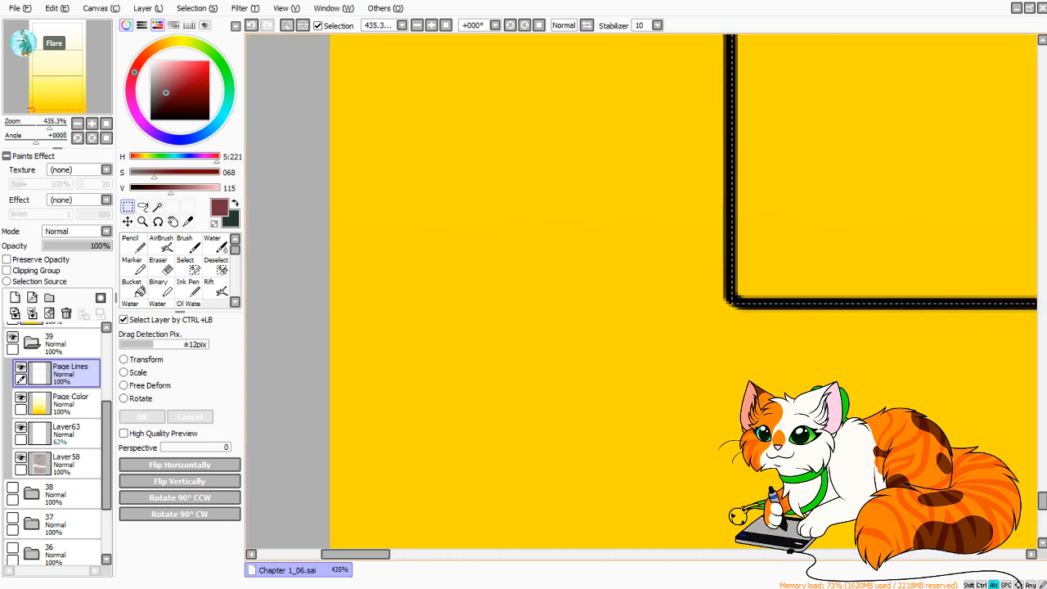
pyautogui.moveTo(735, 301); pyautogui.dragTo(739, 301)
pyautogui.moveTo(622, 148); pyautogui.dragTo(618, 491)
pyautogui.moveTo(646, 123); pyautogui.dragTo(561, 491)
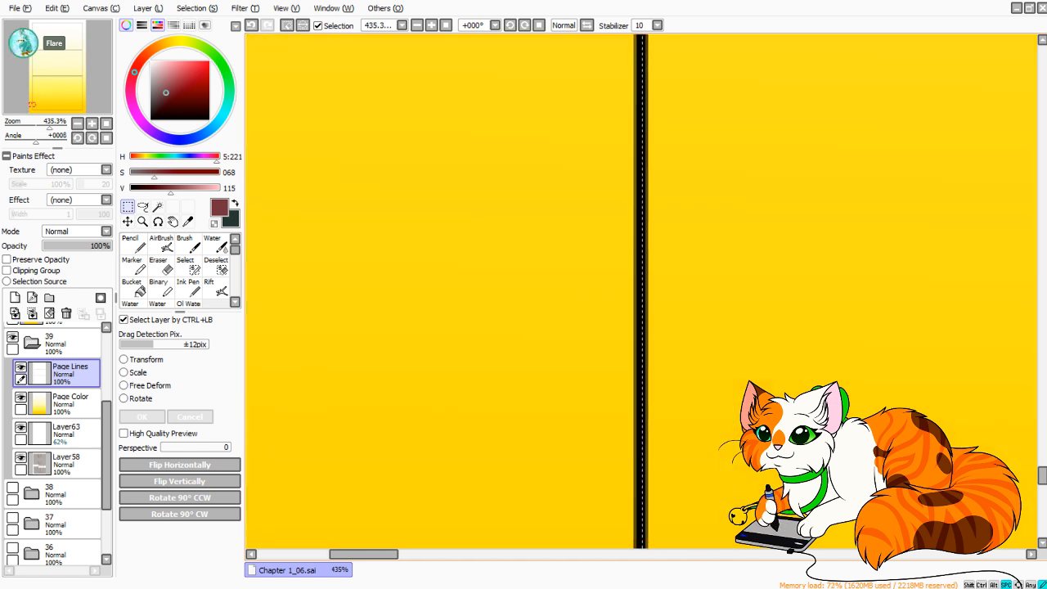
pyautogui.moveTo(695, 114); pyautogui.dragTo(508, 499)
pyautogui.moveTo(590, 122); pyautogui.dragTo(542, 499)
pyautogui.moveTo(606, 140); pyautogui.dragTo(583, 483)
pyautogui.moveTo(597, 131); pyautogui.dragTo(640, 483)
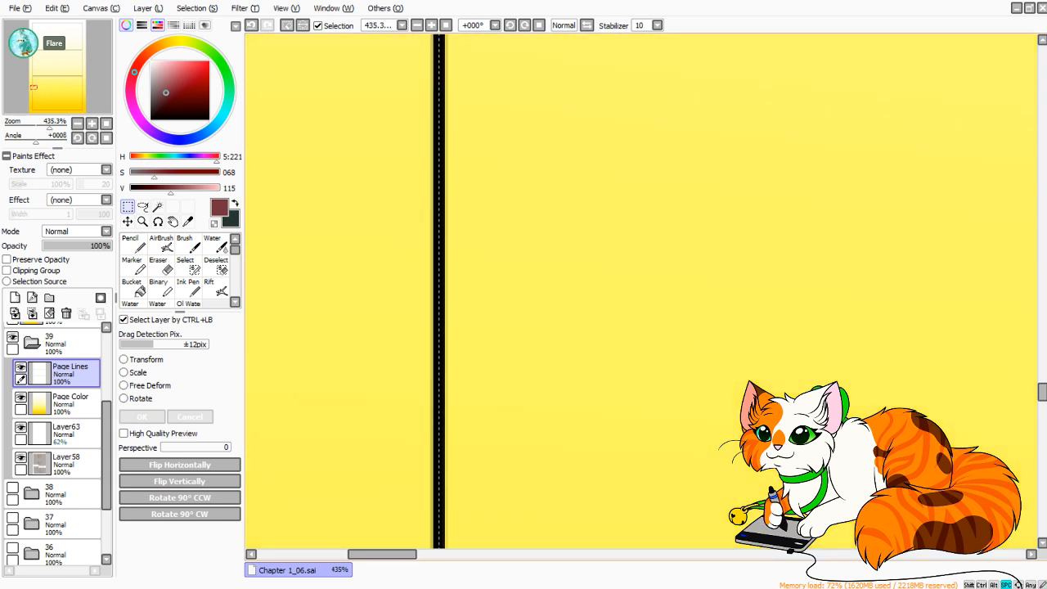
pyautogui.moveTo(605, 163); pyautogui.dragTo(608, 442)
pyautogui.moveTo(622, 106); pyautogui.dragTo(599, 508)
pyautogui.moveTo(605, 147); pyautogui.dragTo(633, 523)
pyautogui.moveTo(630, 352); pyautogui.dragTo(600, 482)
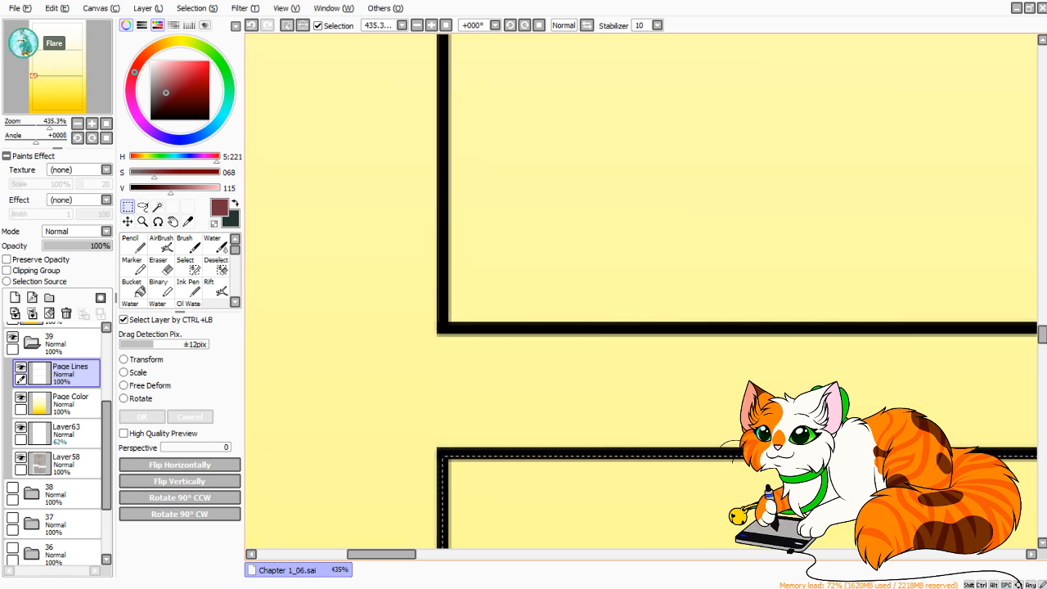
pyautogui.moveTo(484, 276); pyautogui.dragTo(523, 247)
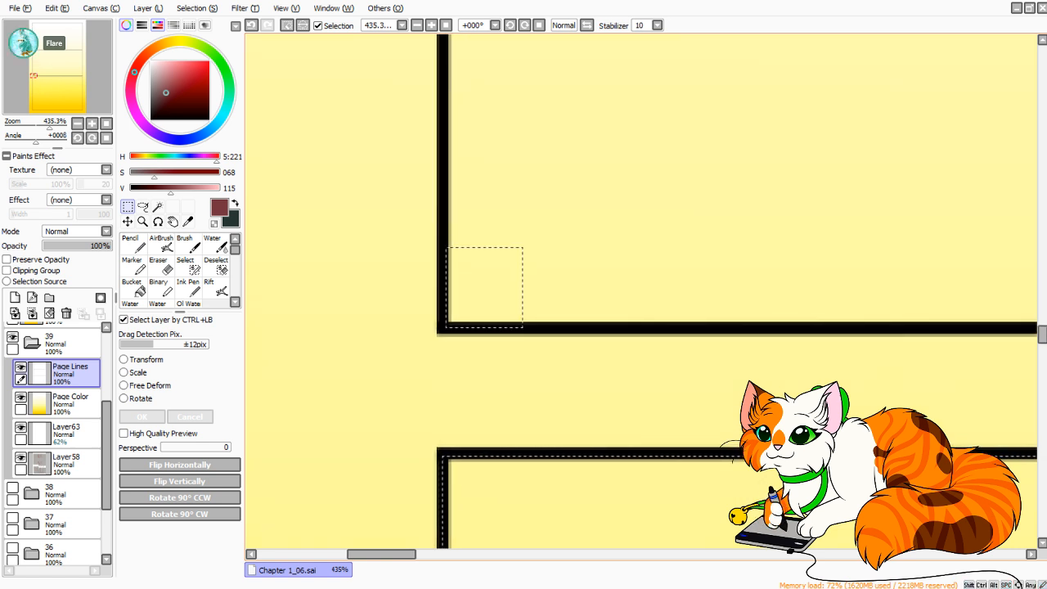
pyautogui.hotkey('ctrl', 'd')
pyautogui.moveTo(446, 328); pyautogui.dragTo(1041, 29)
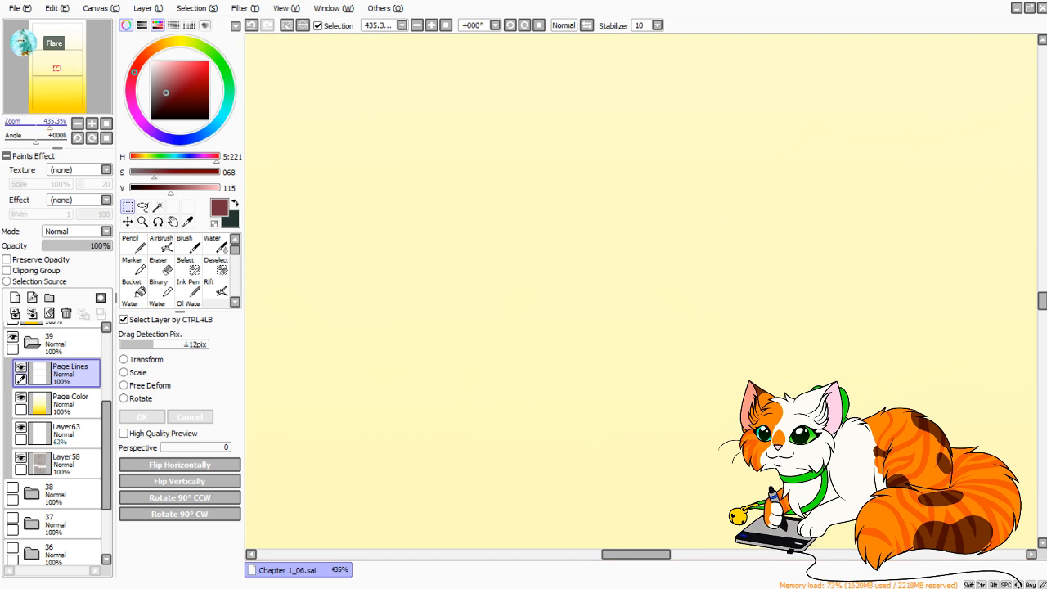
pyautogui.moveTo(49, 123)
pyautogui.mouseDown()
pyautogui.moveTo(25, 123)
pyautogui.moveTo(50, 123)
pyautogui.mouseUp()
pyautogui.moveTo(56, 69); pyautogui.dragTo(35, 74)
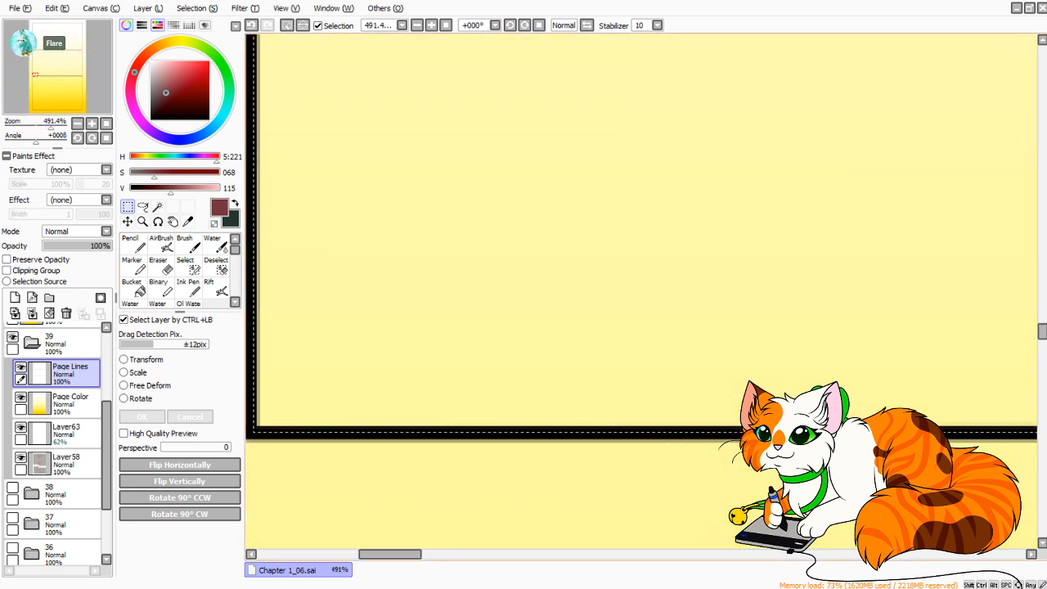
pyautogui.moveTo(390, 555); pyautogui.dragTo(382, 555)
pyautogui.hotkey('ctrl', 'z')
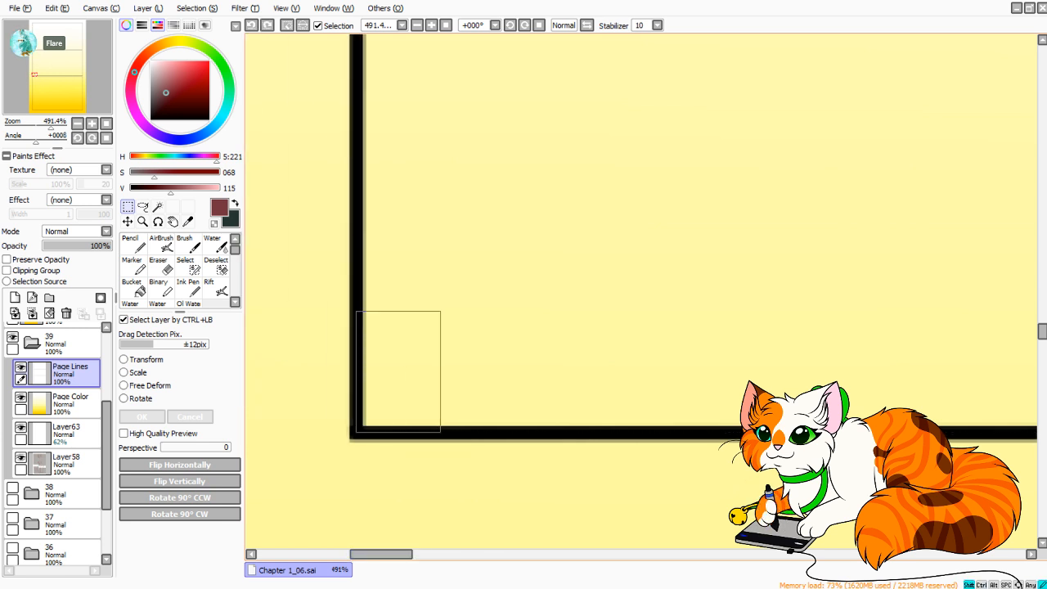
pyautogui.moveTo(441, 311); pyautogui.dragTo(774, 244)
pyautogui.hotkey('ctrl', 'd')
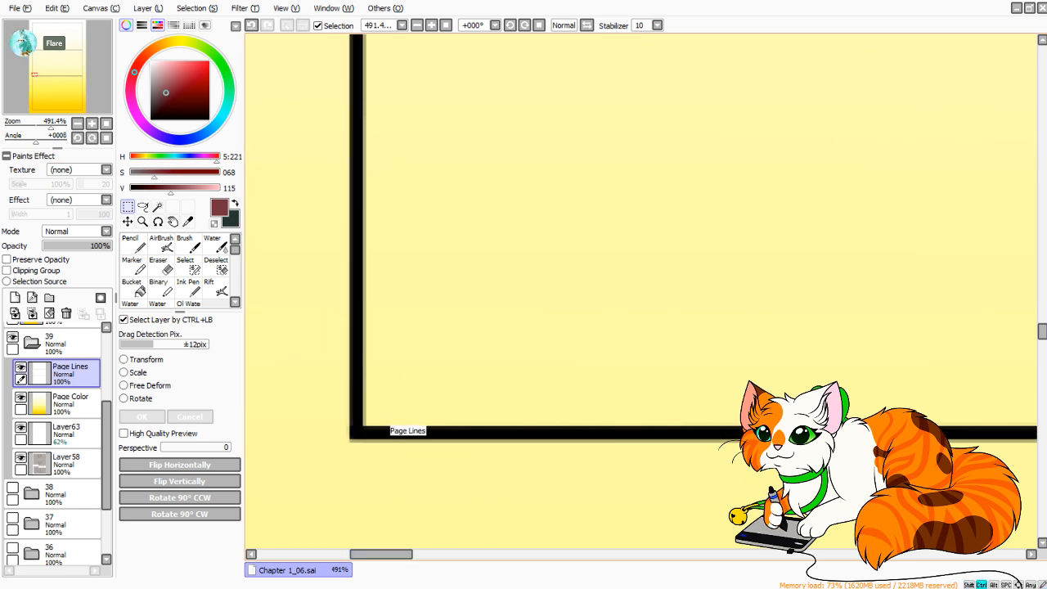
pyautogui.hotkey('ctrl', 'z')
pyautogui.moveTo(361, 433); pyautogui.dragTo(496, 393)
pyautogui.hotkey('ctrl', 'd')
# Add the middle panel to the selection, from its lower-left to its upper-right corner along the middle of the border lines.
pyautogui.moveTo(357, 433); pyautogui.dragTo(1043, 37)
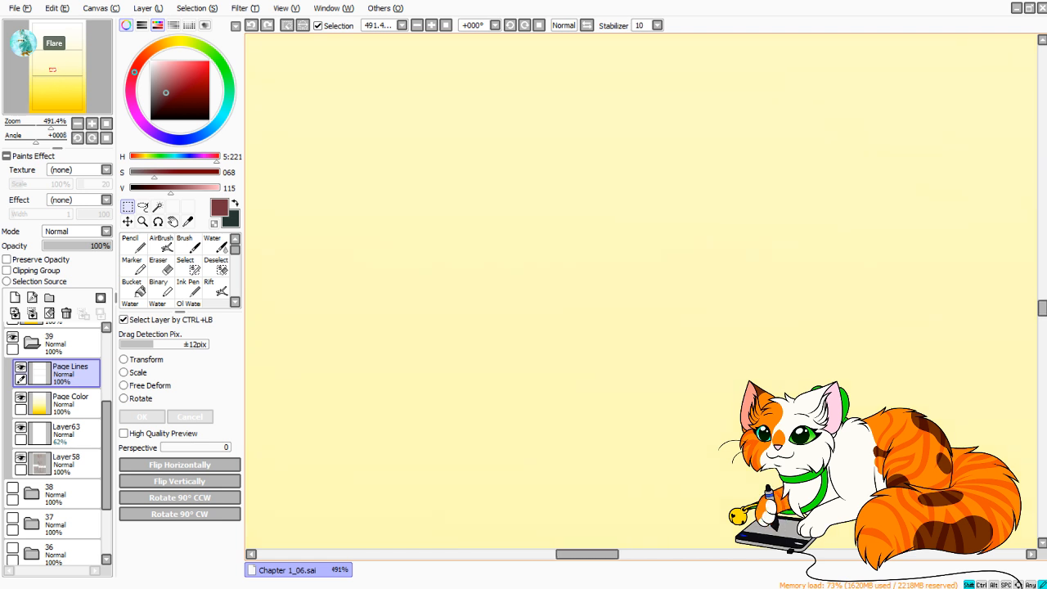
pyautogui.moveTo(1044, 37); pyautogui.dragTo(1043, 37)
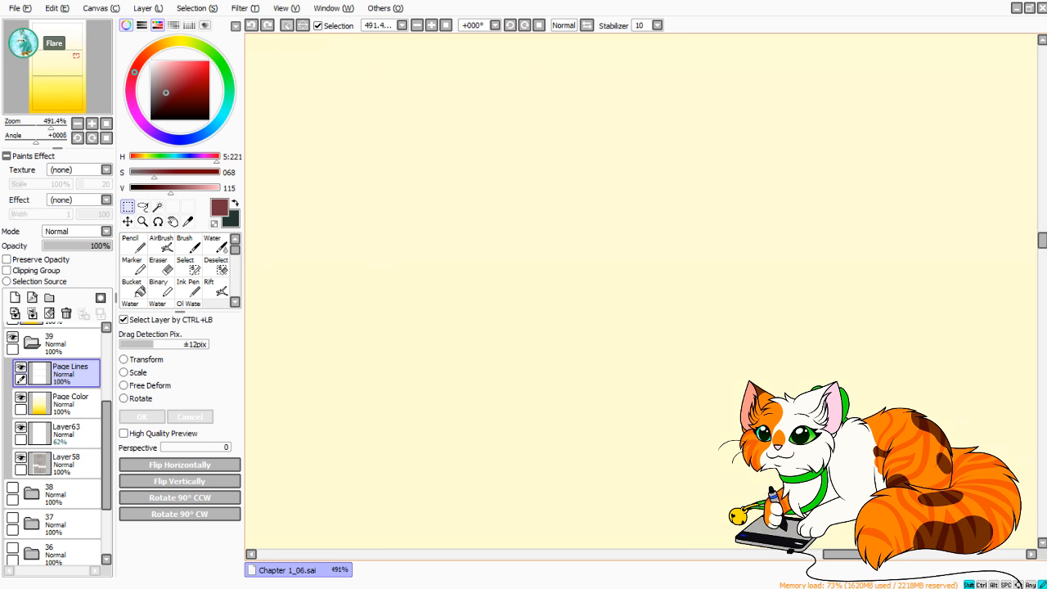
pyautogui.moveTo(1043, 37); pyautogui.dragTo(785, 497)
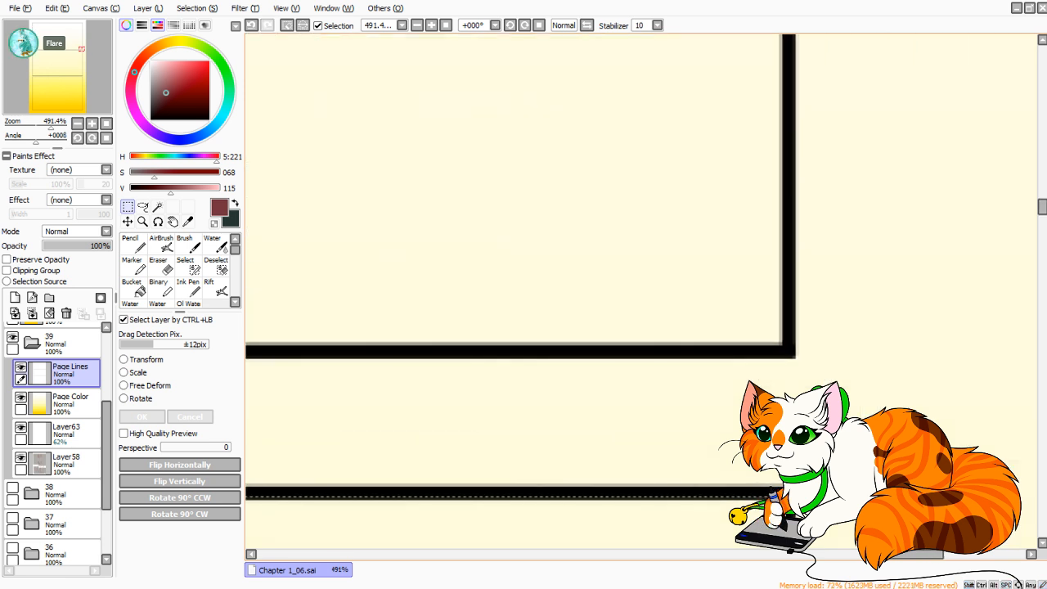
# Add the top panel to the selection, from its lower-right to its upper-left corner along the middle of the border lines.
pyautogui.moveTo(787, 351); pyautogui.dragTo(226, 20)
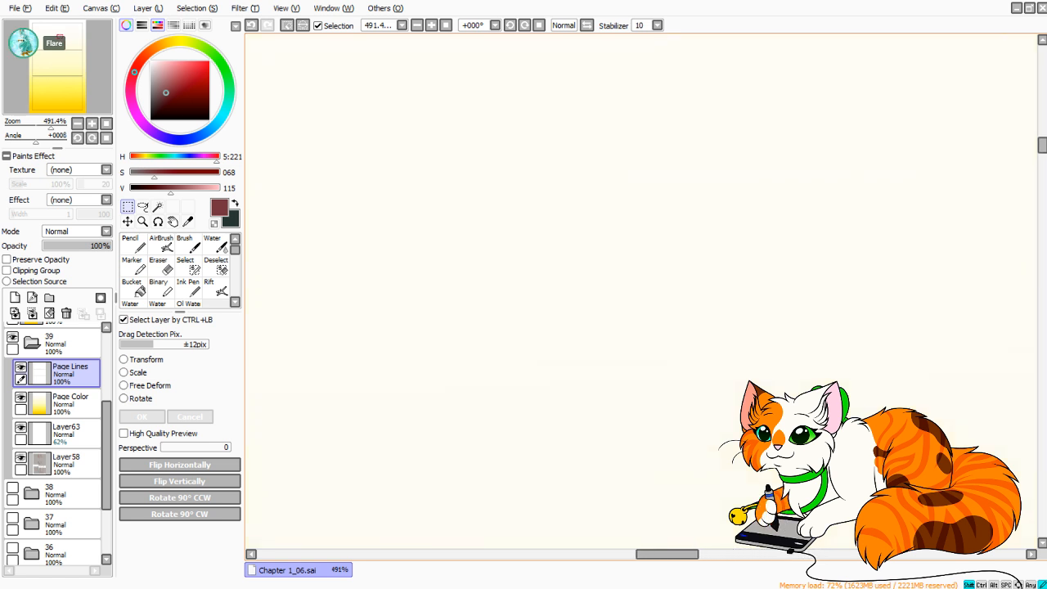
pyautogui.moveTo(225, 24); pyautogui.dragTo(427, 190)
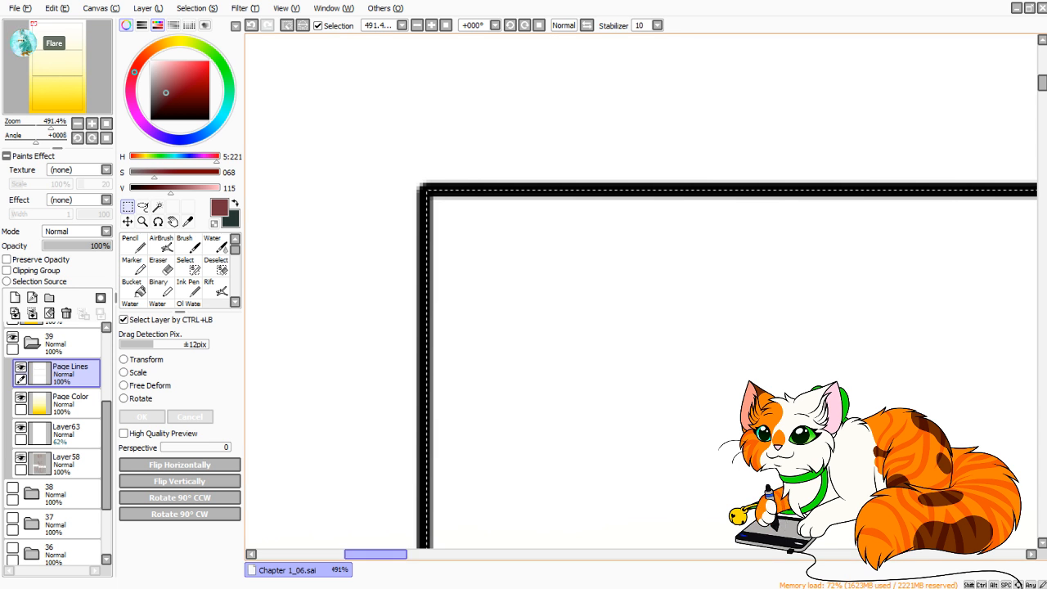
pyautogui.moveTo(375, 554); pyautogui.dragTo(913, 555)
# Subtract a thin strip along the top panel's upper border from the selection.
pyautogui.moveTo(815, 182); pyautogui.dragTo(243, 201)
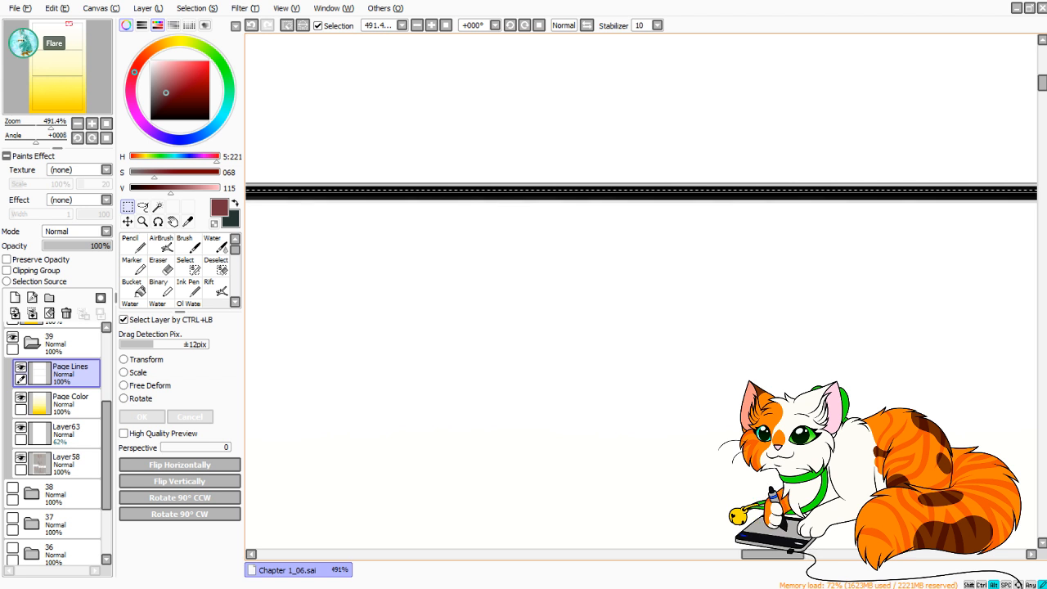
pyautogui.moveTo(242, 202); pyautogui.dragTo(242, 201)
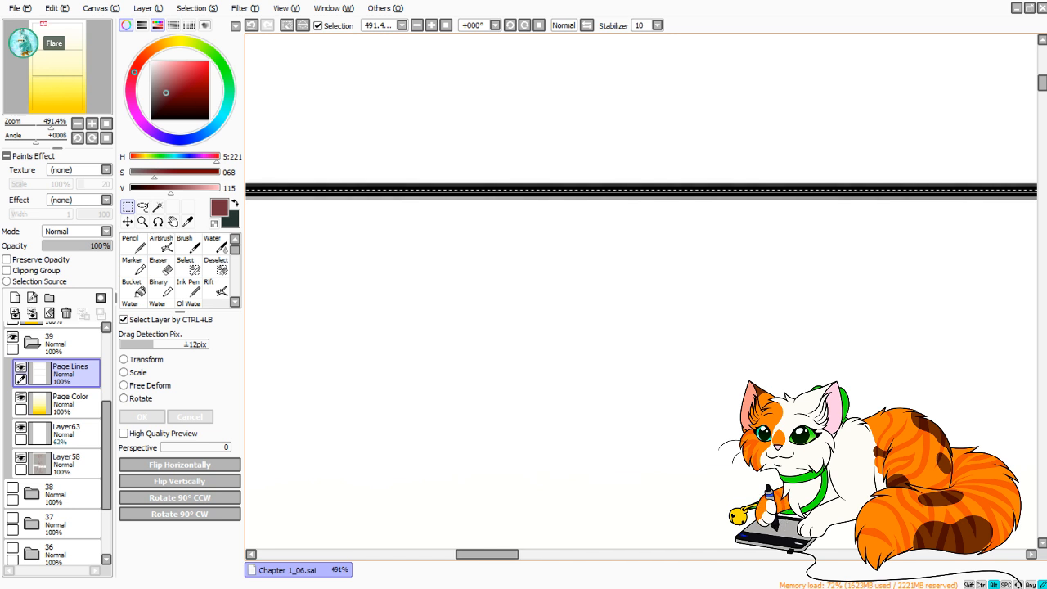
pyautogui.moveTo(242, 201); pyautogui.dragTo(490, 193)
# Subtract a thin strip along the middle panel's left border from the selection, down past its lower-left corner.
pyautogui.scroll(-10, 797, 292)
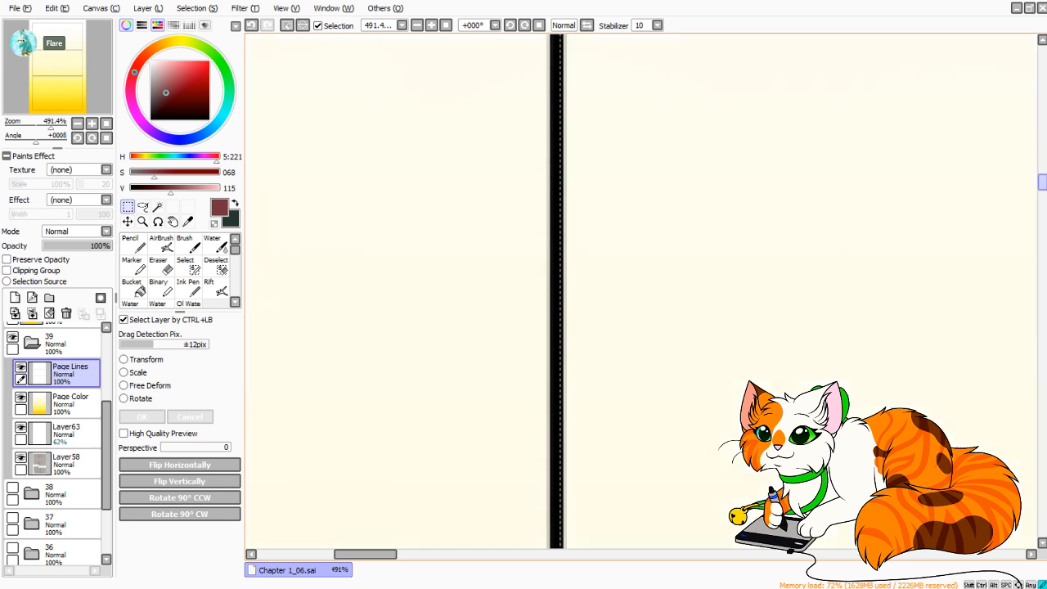
pyautogui.scroll(1, 797, 291)
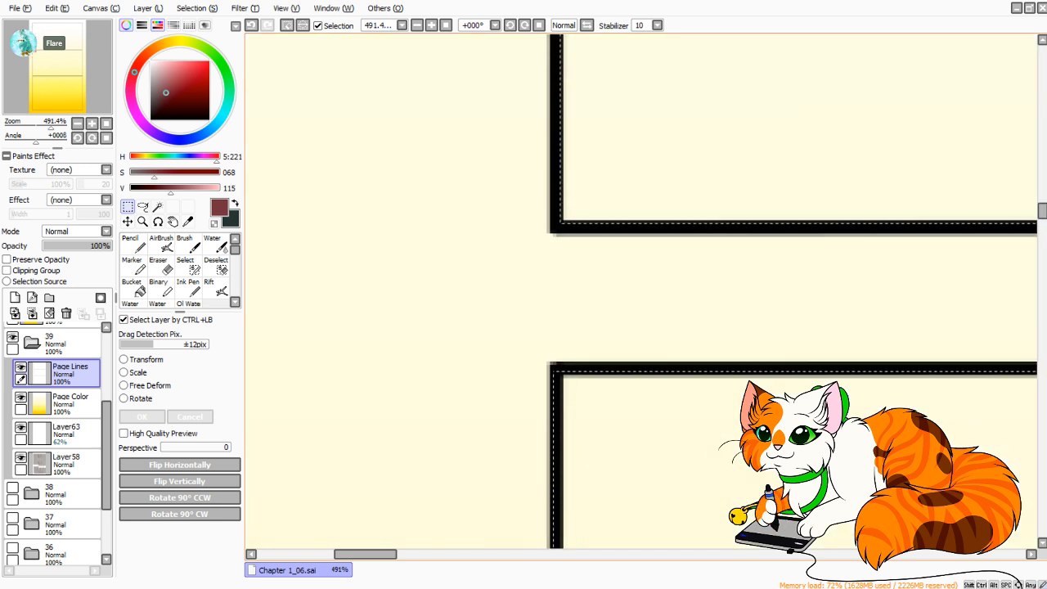
pyautogui.scroll(-10, 797, 291)
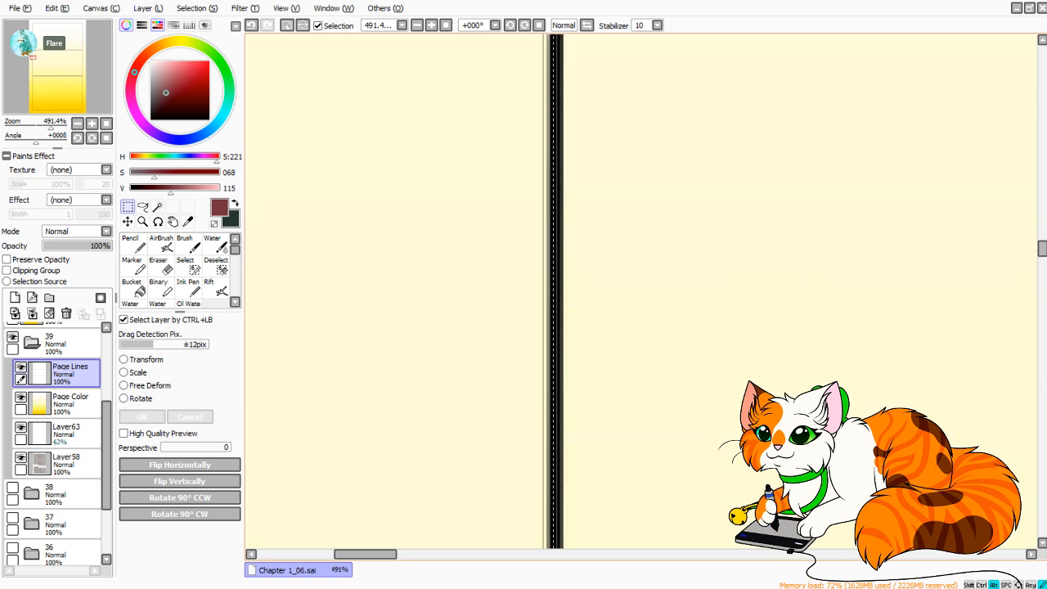
pyautogui.scroll(-2, 797, 292)
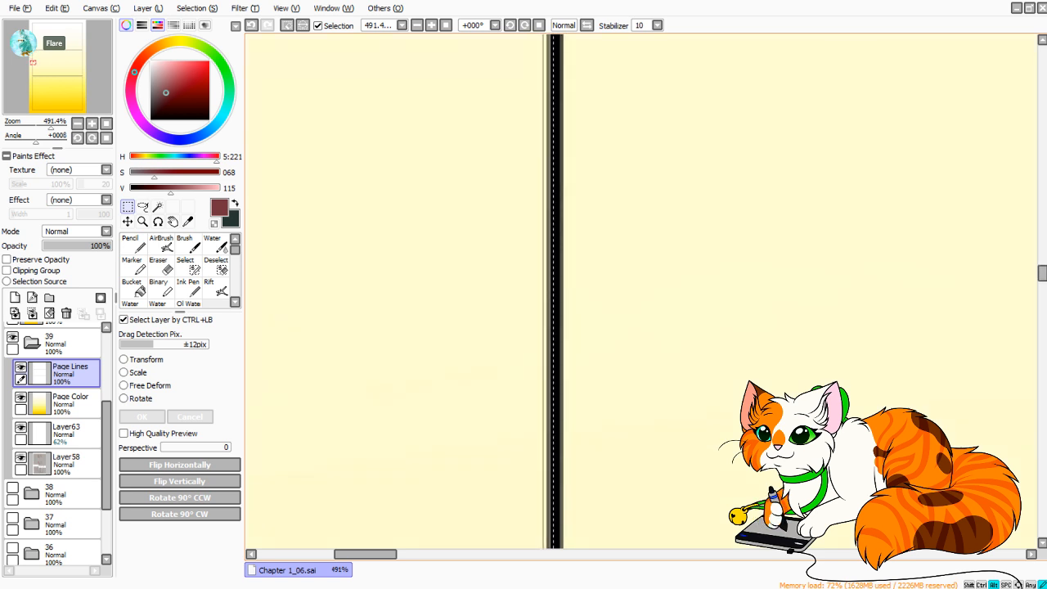
pyautogui.scroll(-1, 797, 292)
pyautogui.scroll(-1, 642, 292)
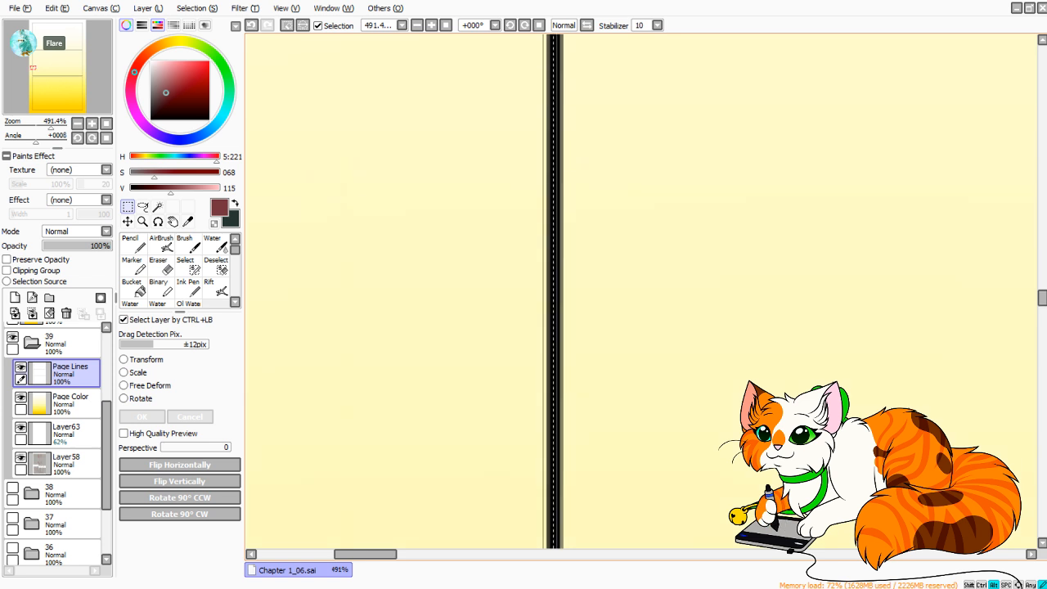
pyautogui.scroll(-2, 642, 292)
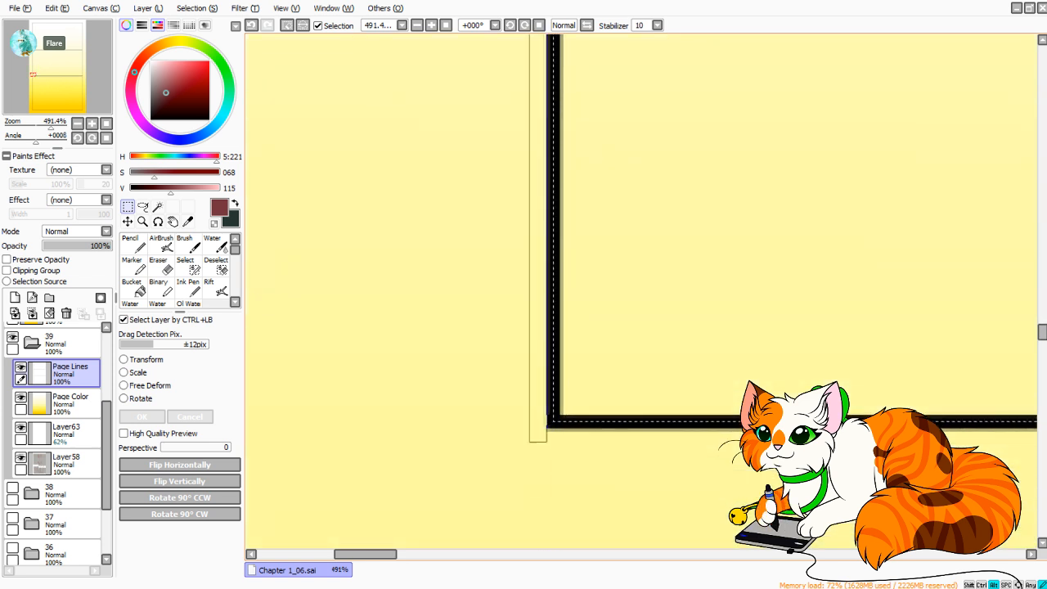
# Clear the selected panel areas from the Page Color layer so the sketches show through, and deselect.
pyautogui.click(70, 404)
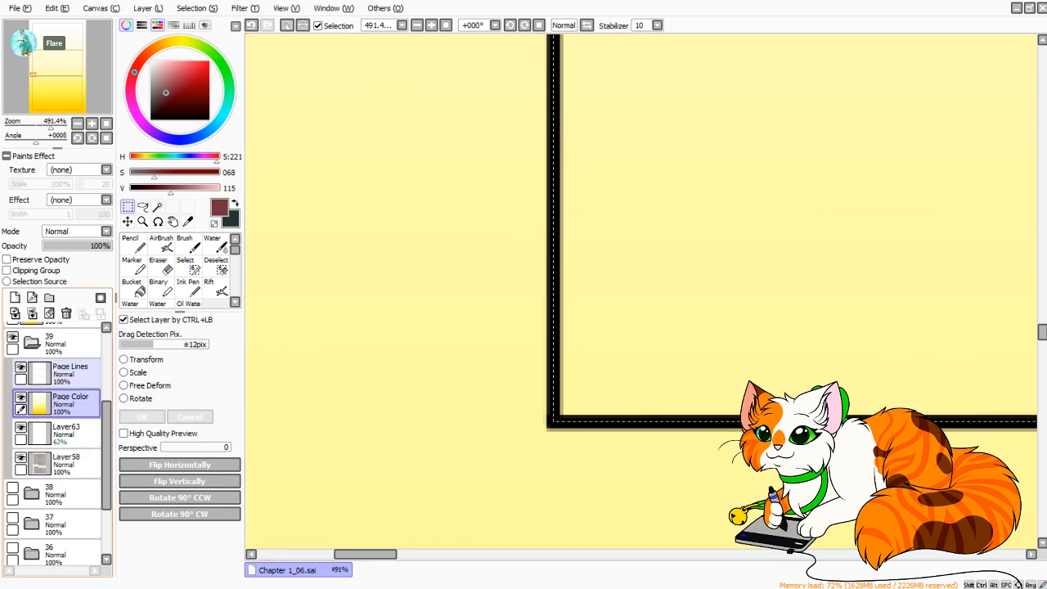
pyautogui.click(49, 313)
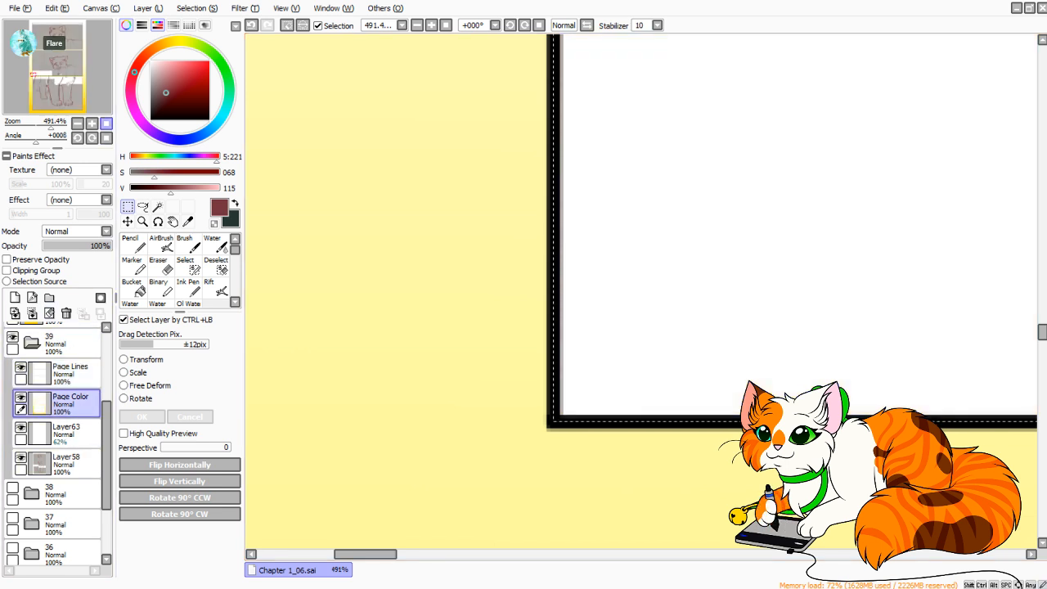
pyautogui.click(106, 124)
pyautogui.hotkey('ctrl', 'd')
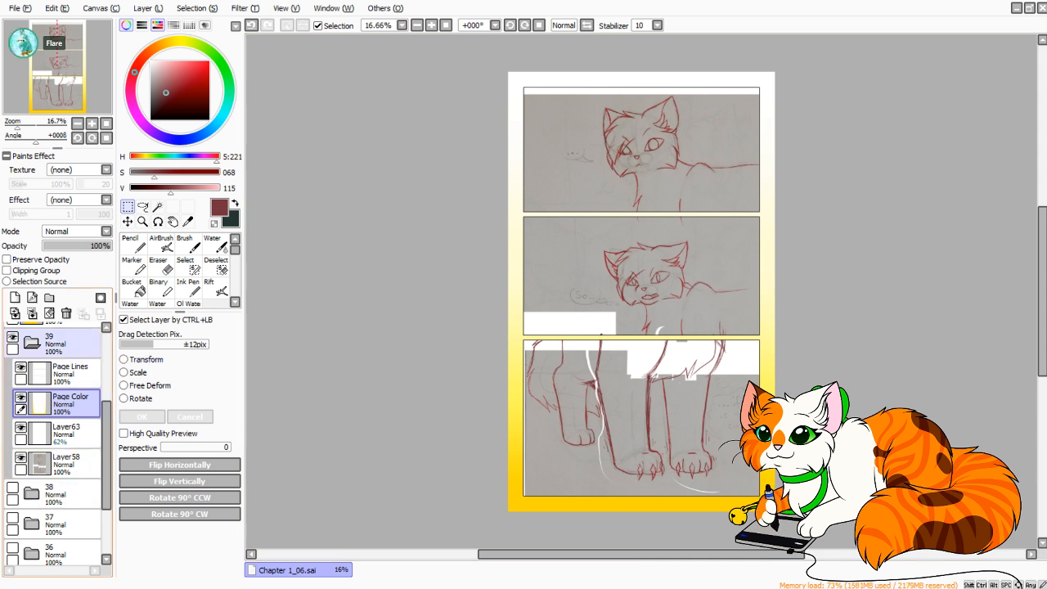
pyautogui.click(32, 343)
pyautogui.click(32, 343)
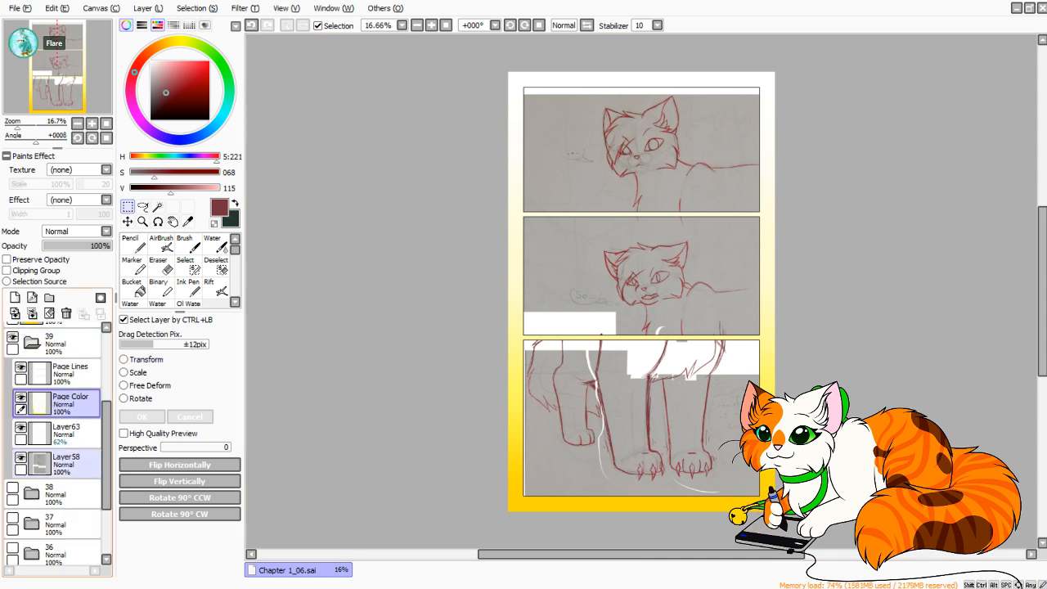
pyautogui.click(67, 463)
# Show the Shading layer, sample the off-white from its "Bubble 80%" swatch as the Pencil color, and hide the layer again.
pyautogui.moveTo(107, 423); pyautogui.dragTo(106, 347)
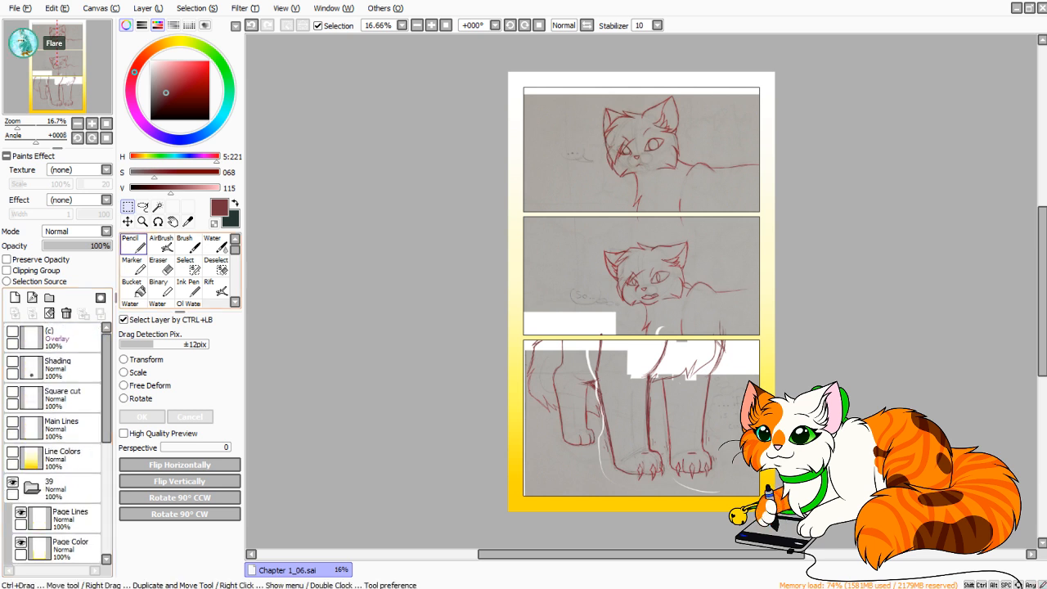
pyautogui.click(134, 245)
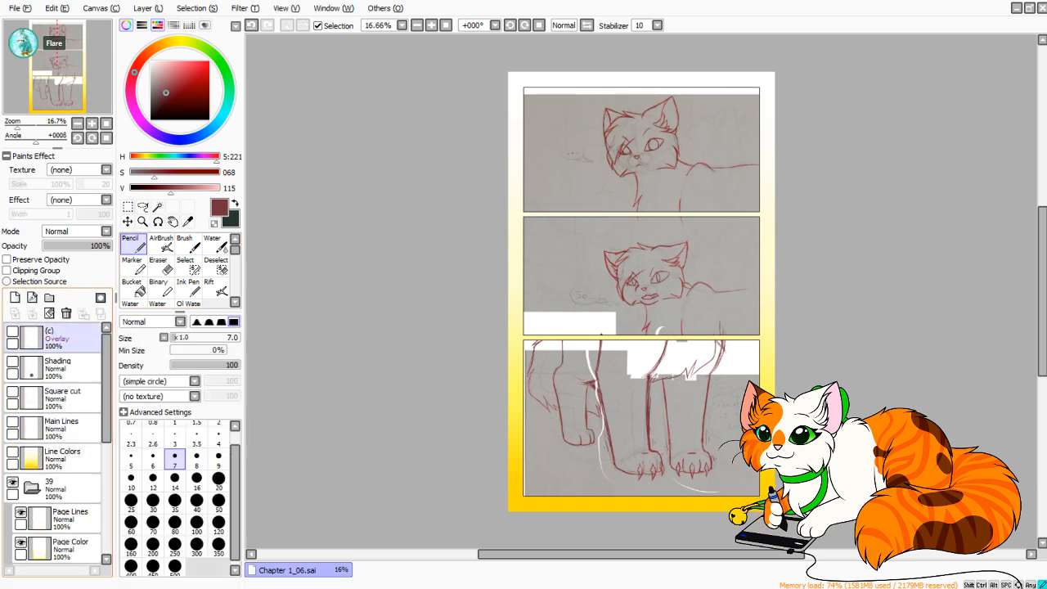
pyautogui.click(65, 369)
pyautogui.click(12, 362)
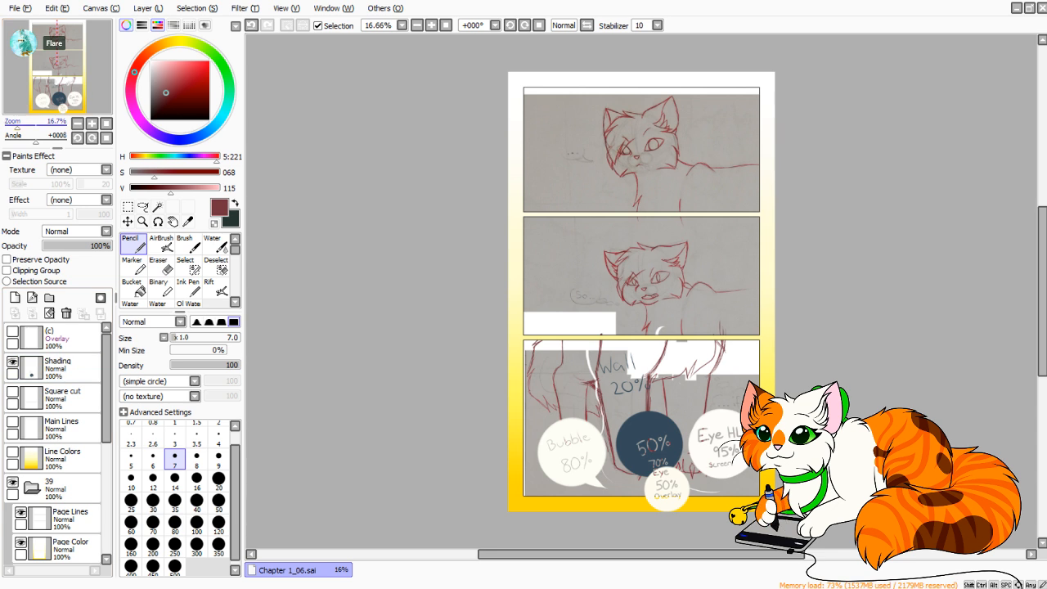
pyautogui.moveTo(17, 126); pyautogui.dragTo(44, 102)
pyautogui.rightClick(508, 278)
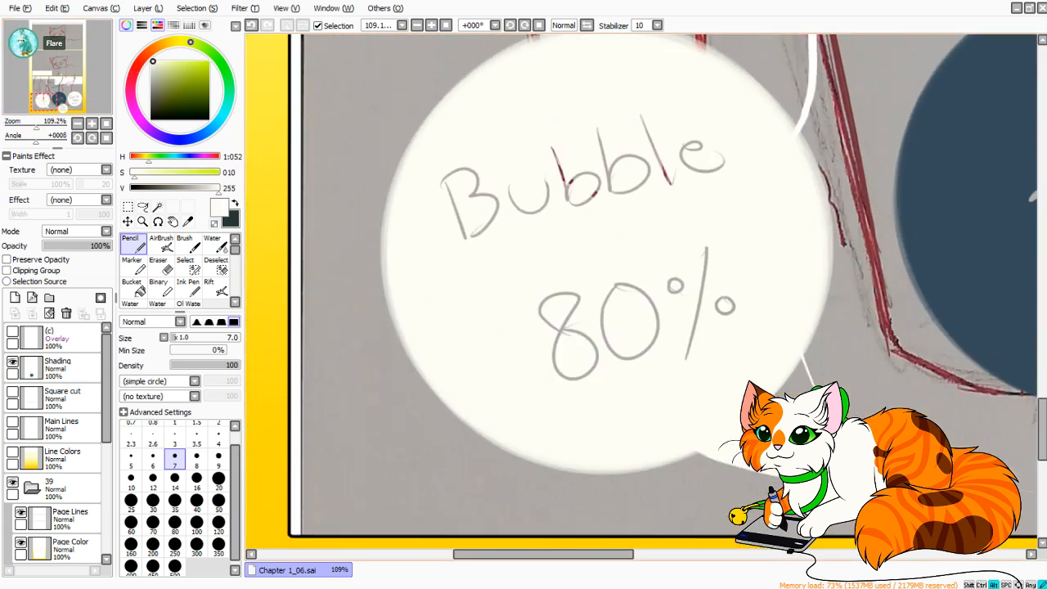
pyautogui.click(12, 362)
pyautogui.click(107, 124)
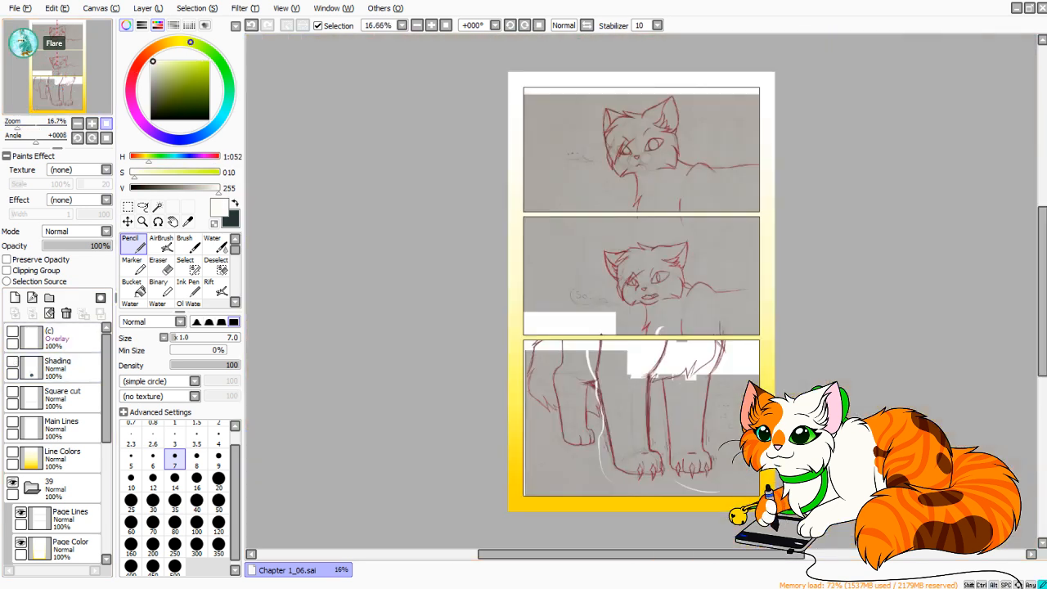
# Set the Pencil size to 35 and add a layer named Speech Bub above Layer63 in folder 39.
pyautogui.click(175, 481)
pyautogui.click(174, 503)
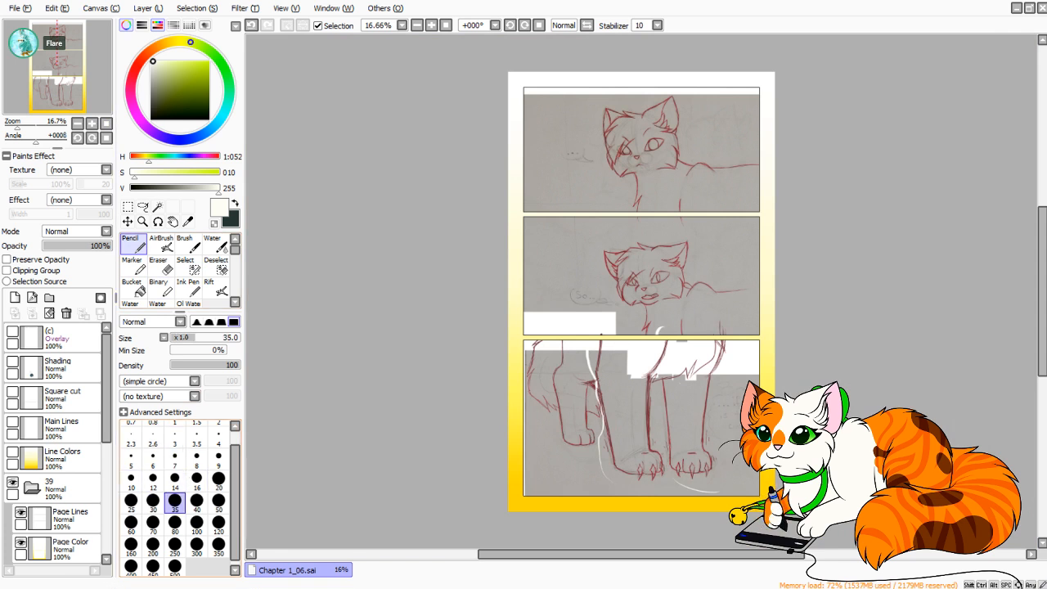
pyautogui.scroll(-3, 53, 459)
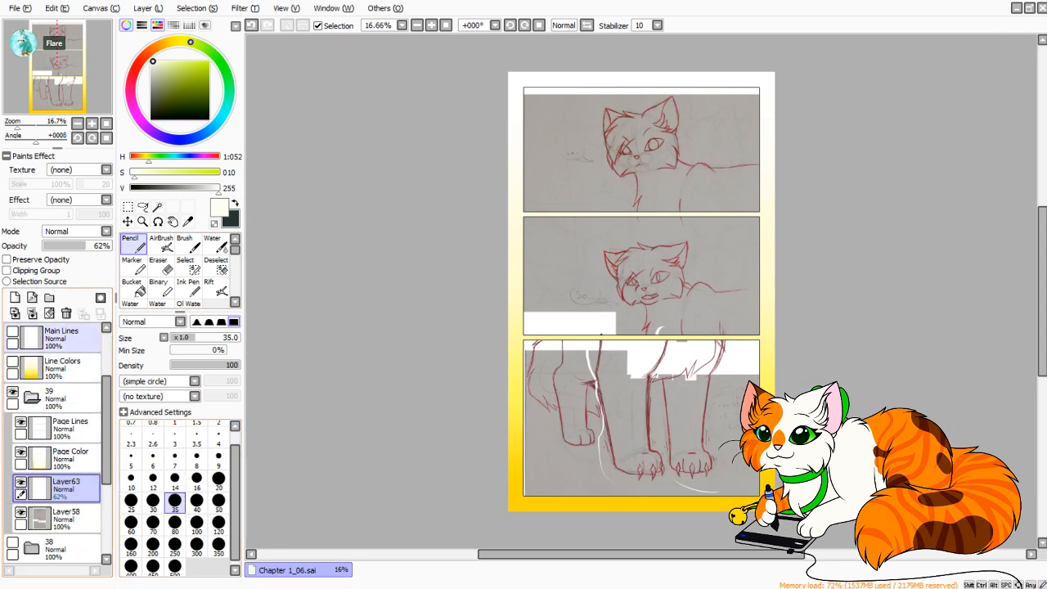
pyautogui.click(15, 297)
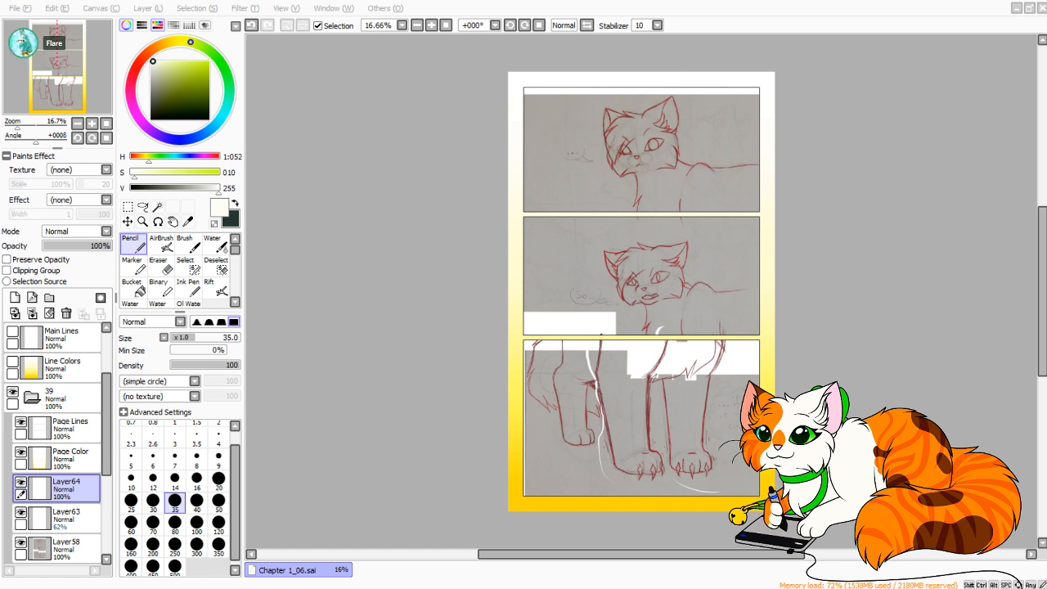
pyautogui.press('Return')
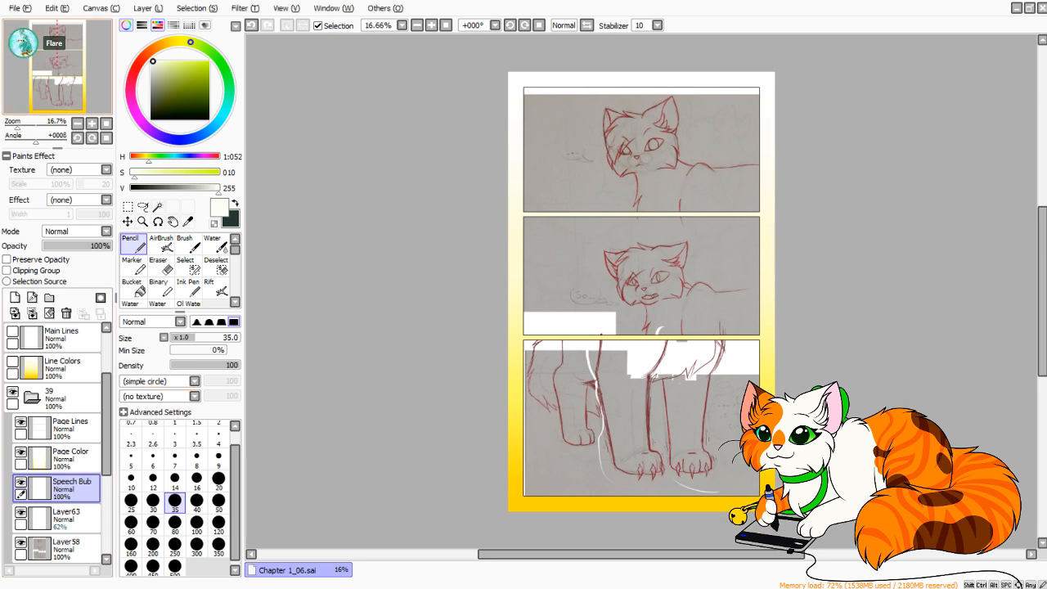
# Set the Pencil to size 160 with 100% minimum size, trying dabs on the top panel's bubble sketch and undoing them.
pyautogui.moveTo(18, 126); pyautogui.dragTo(47, 126)
pyautogui.click(36, 39)
pyautogui.moveTo(38, 43); pyautogui.dragTo(44, 39)
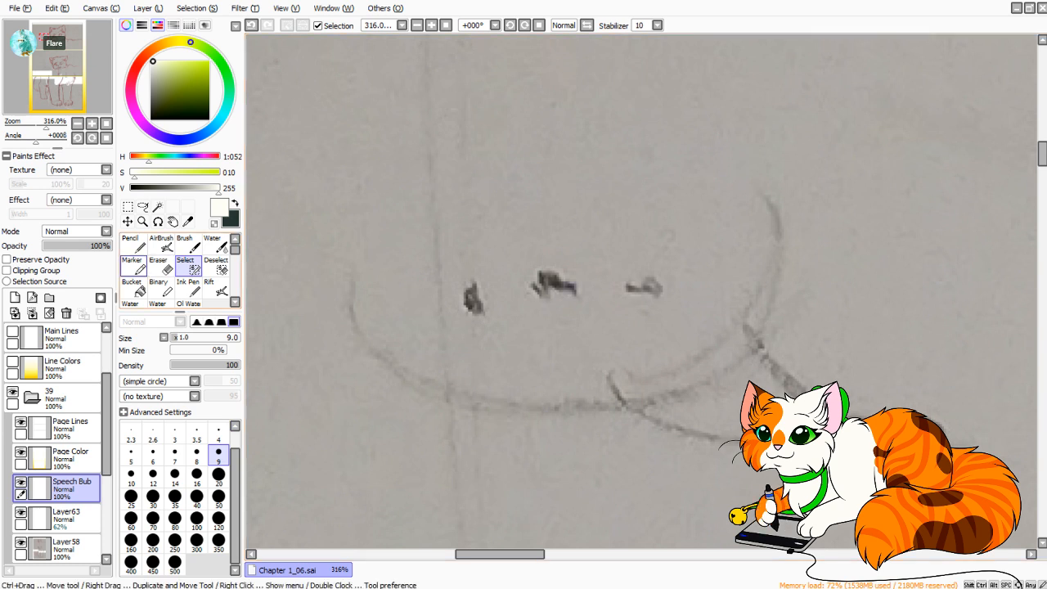
pyautogui.click(219, 500)
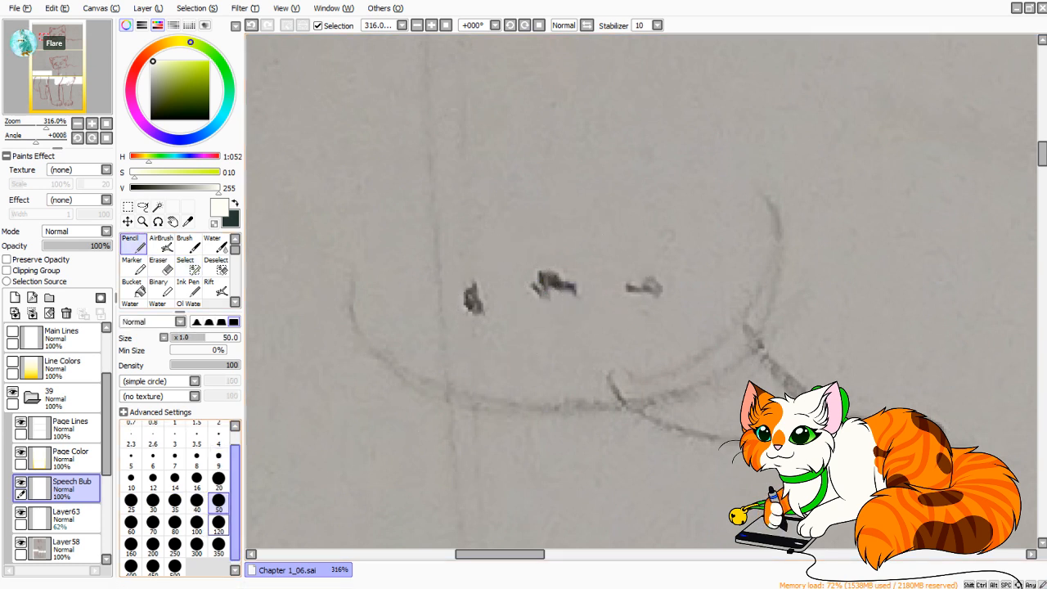
pyautogui.click(197, 544)
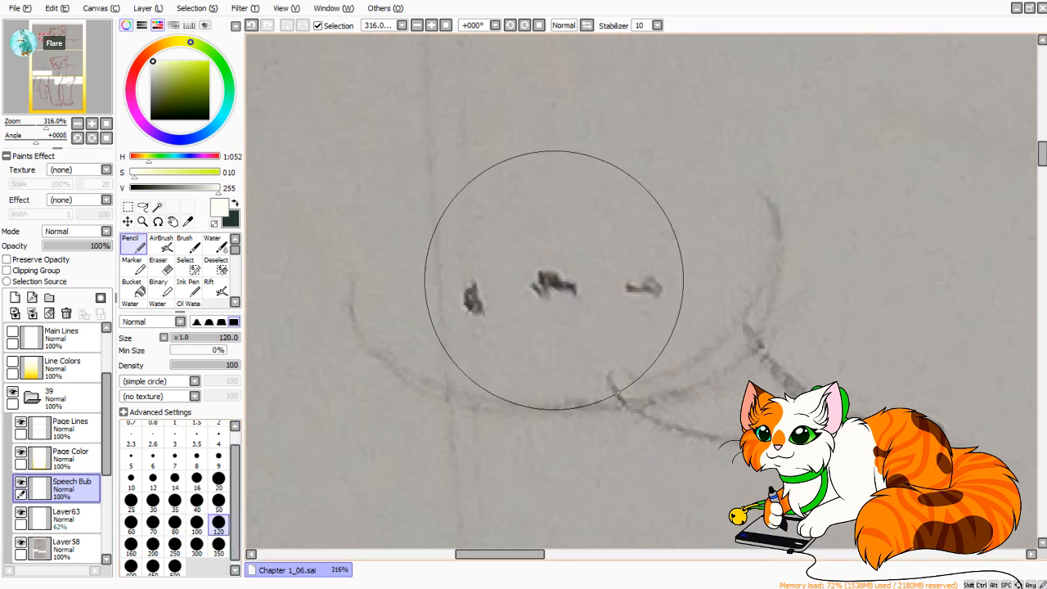
pyautogui.click(153, 544)
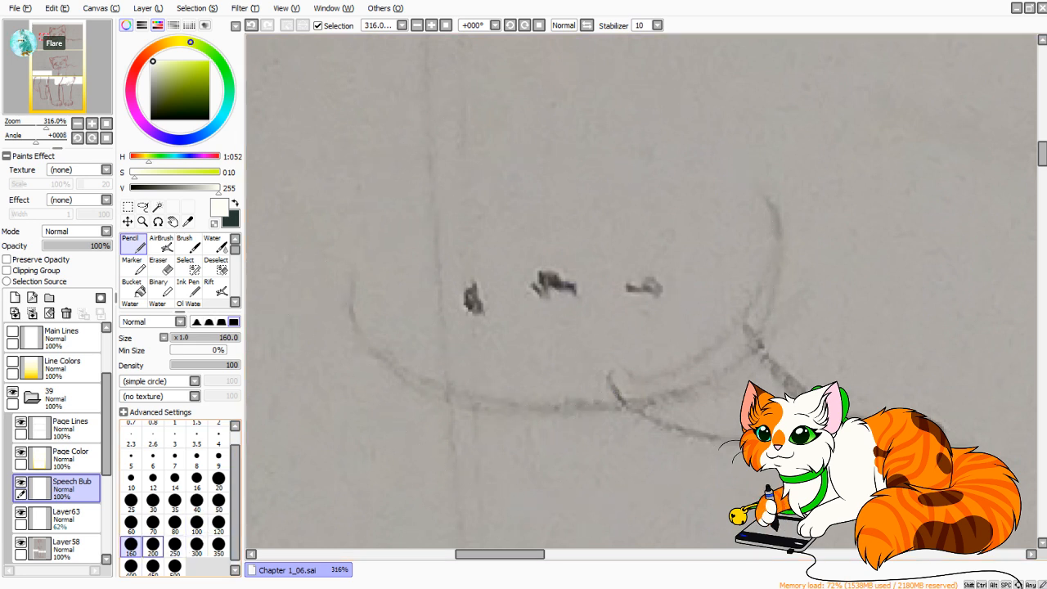
pyautogui.moveTo(564, 274); pyautogui.dragTo(573, 270)
pyautogui.hotkey('ctrl', 'z')
pyautogui.click(225, 351)
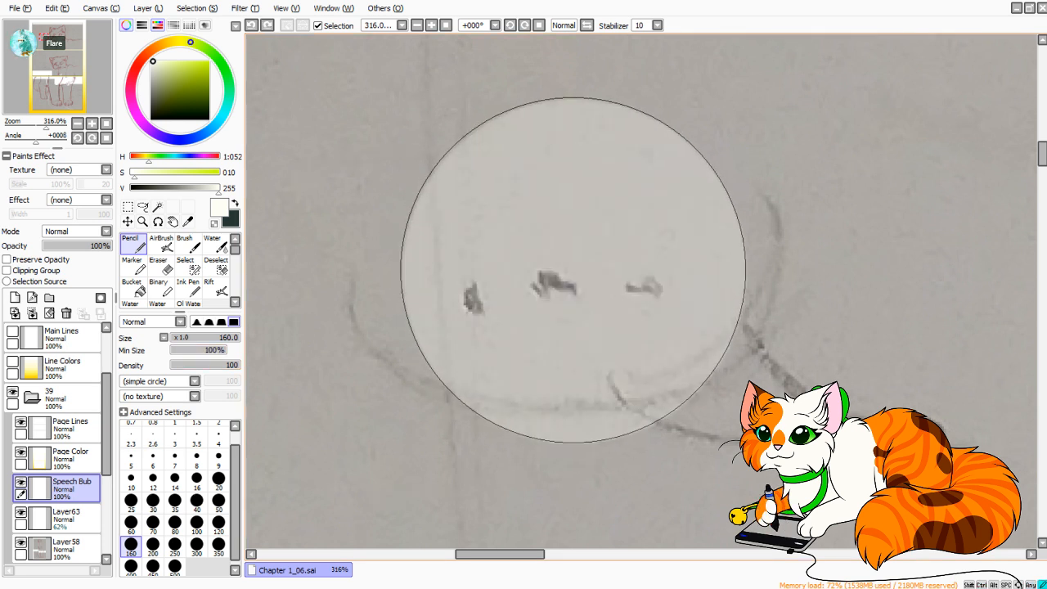
pyautogui.hotkey('ctrl', 'z')
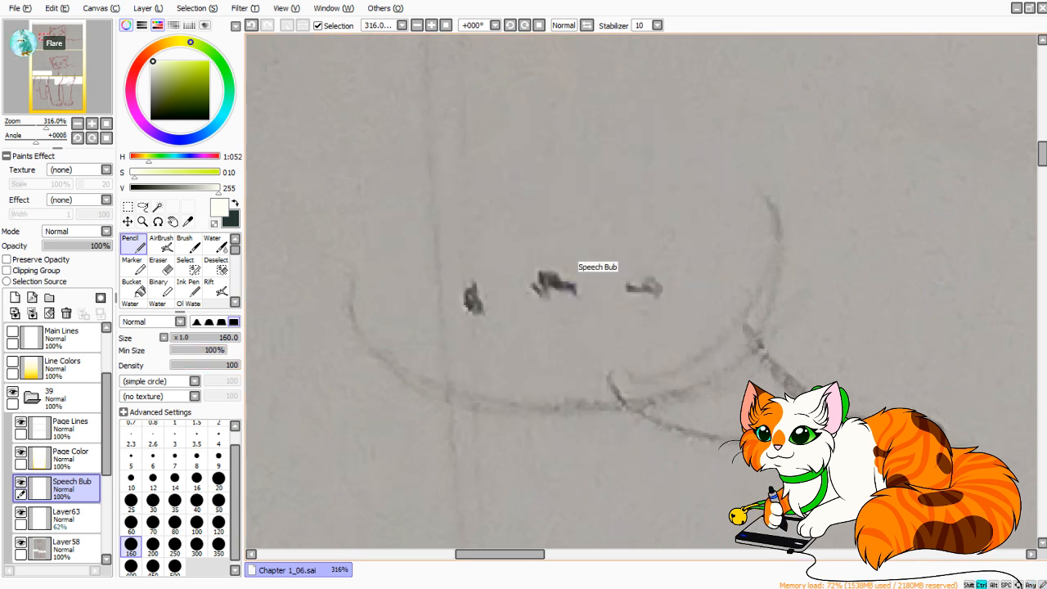
# Stamp an opaque off-white circle over the top panel's speech bubble sketch with three stacked Pencil dabs.
pyautogui.click(567, 267)
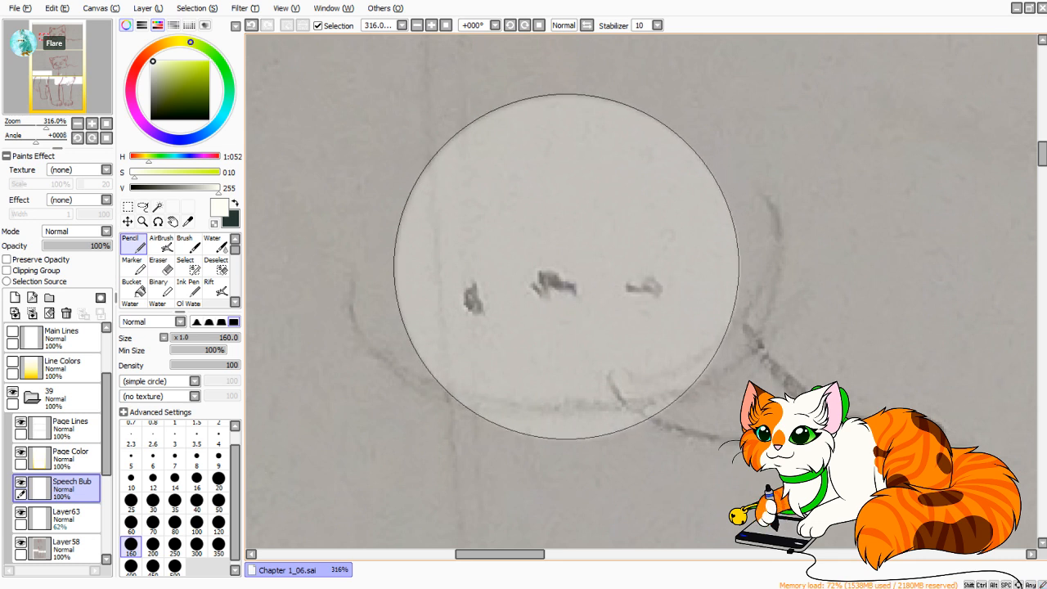
pyautogui.click(568, 268)
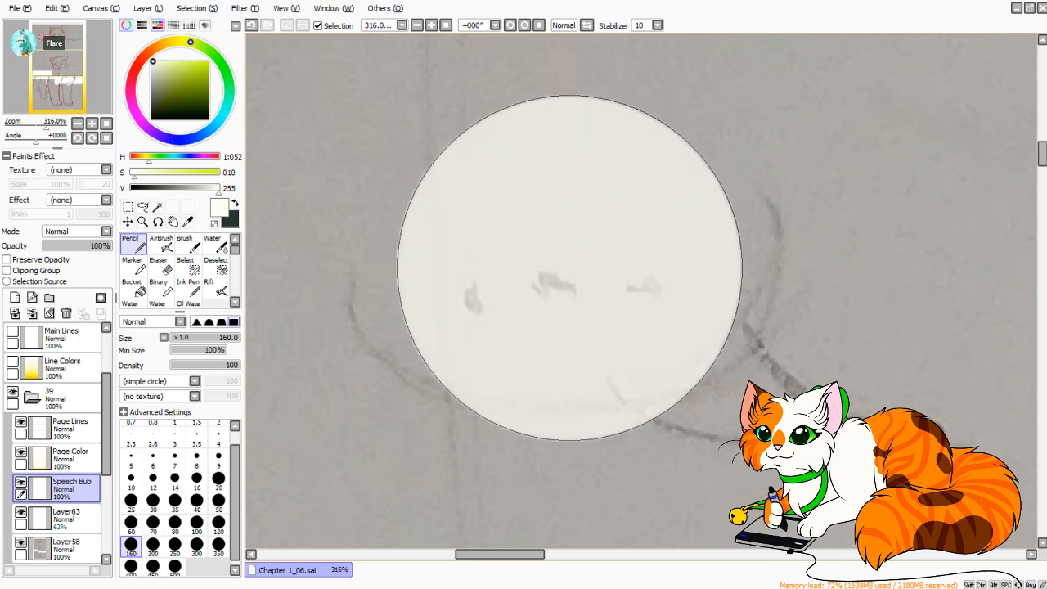
pyautogui.click(570, 267)
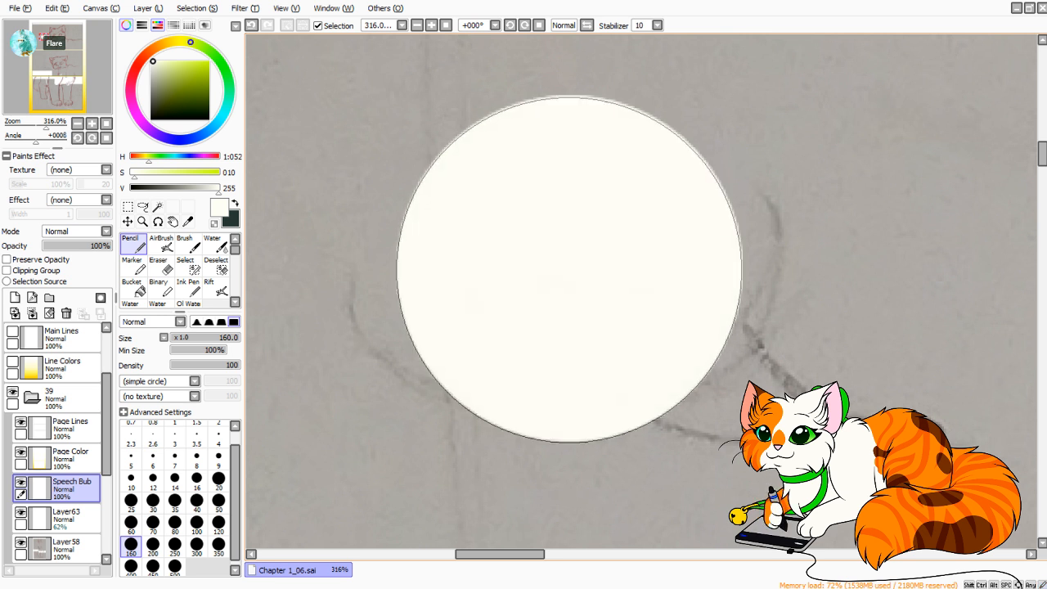
# Transform the circle into a wide oval by stretching both sides and lowering its upper edge, and shift it slightly up and left.
pyautogui.click(128, 207)
pyautogui.hotkey('ctrl', 't')
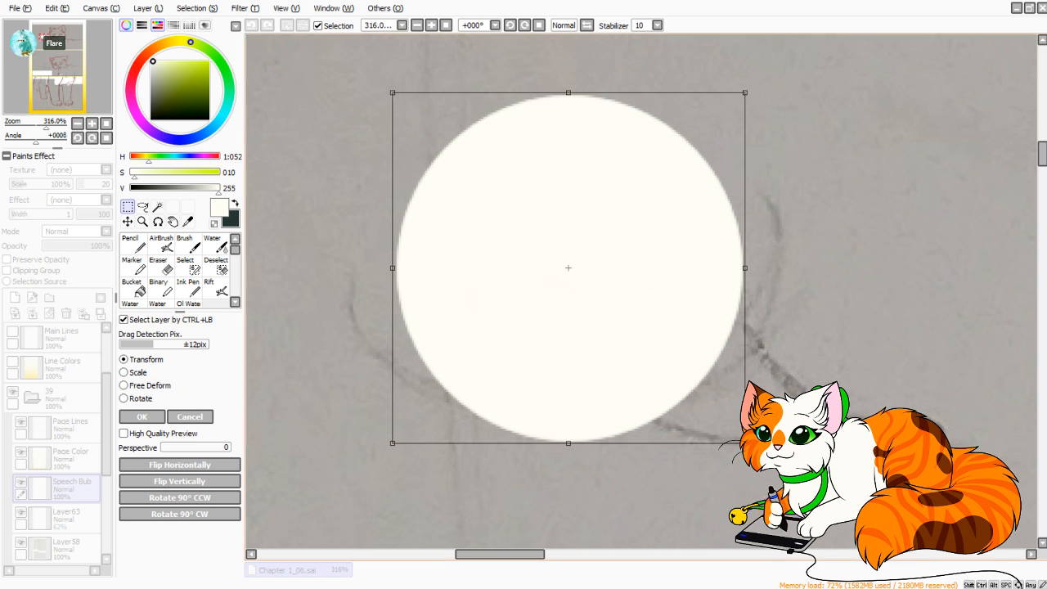
pyautogui.moveTo(393, 267); pyautogui.dragTo(337, 267)
pyautogui.moveTo(744, 268); pyautogui.dragTo(797, 268)
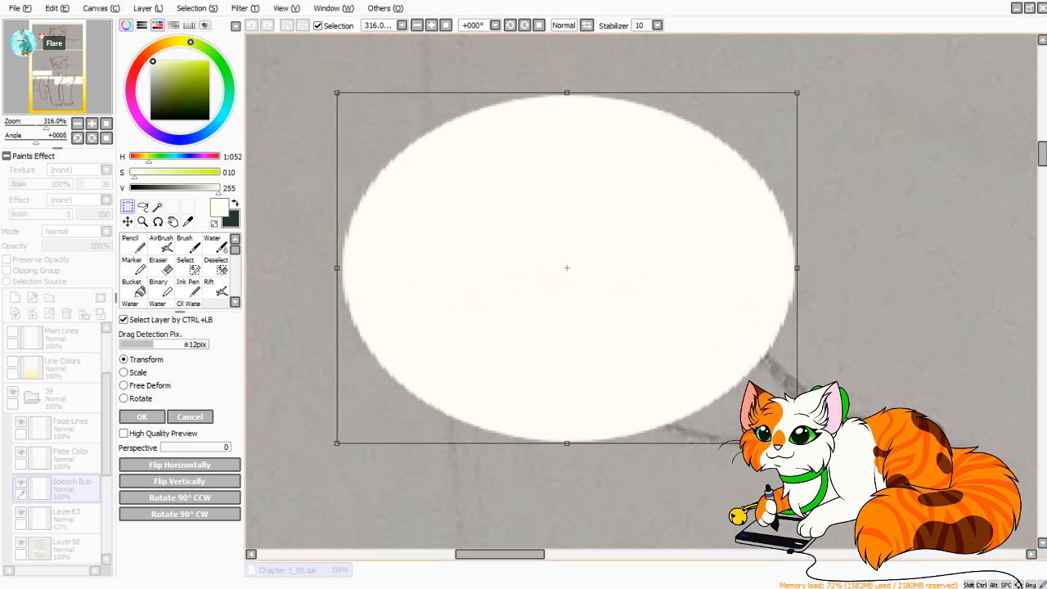
pyautogui.moveTo(567, 92); pyautogui.dragTo(567, 123)
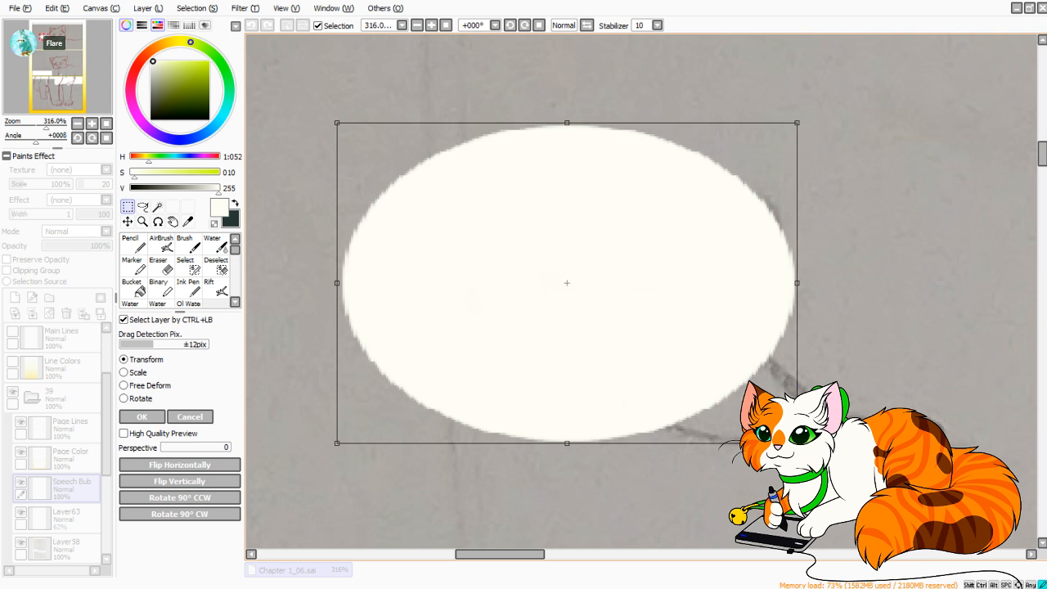
pyautogui.moveTo(567, 283); pyautogui.dragTo(560, 265)
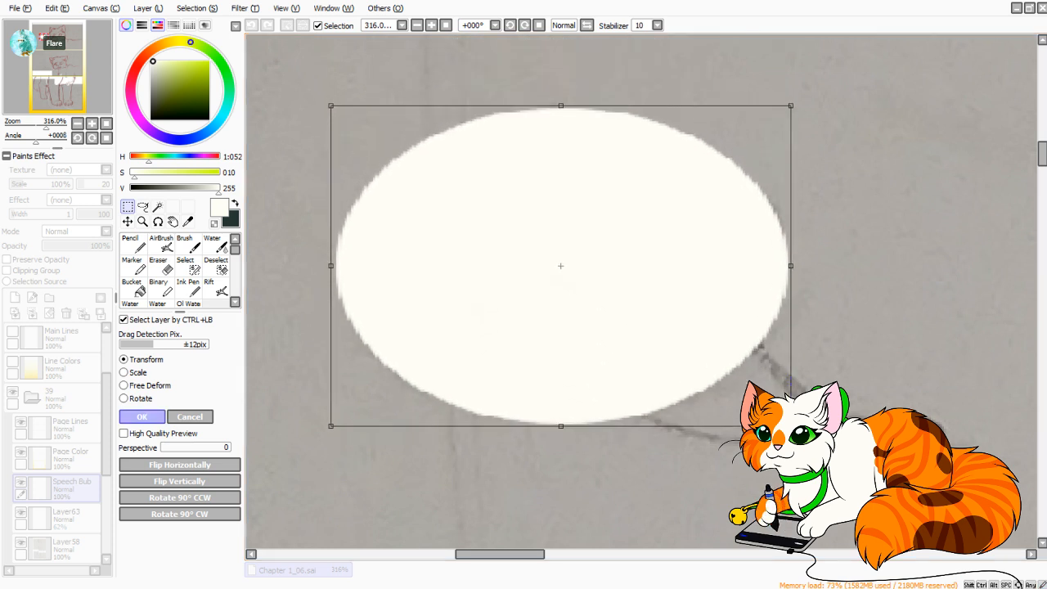
pyautogui.press('Return')
# Apply the oval's transform and outline a curved, pointed bubble tail with two Pencil strokes at size 7 and 0% minimum size.
pyautogui.press('n')
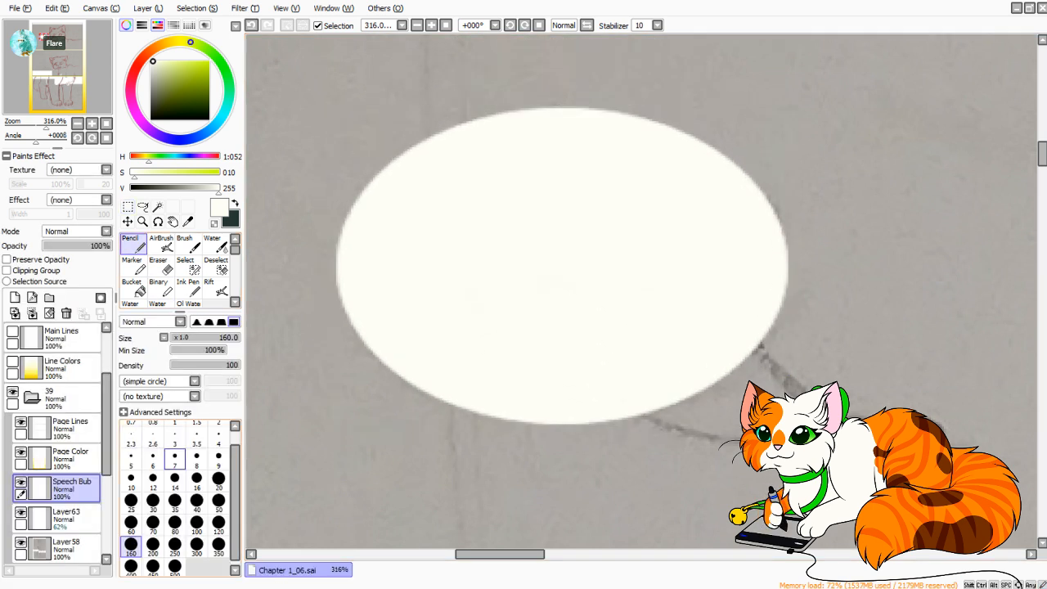
pyautogui.click(175, 457)
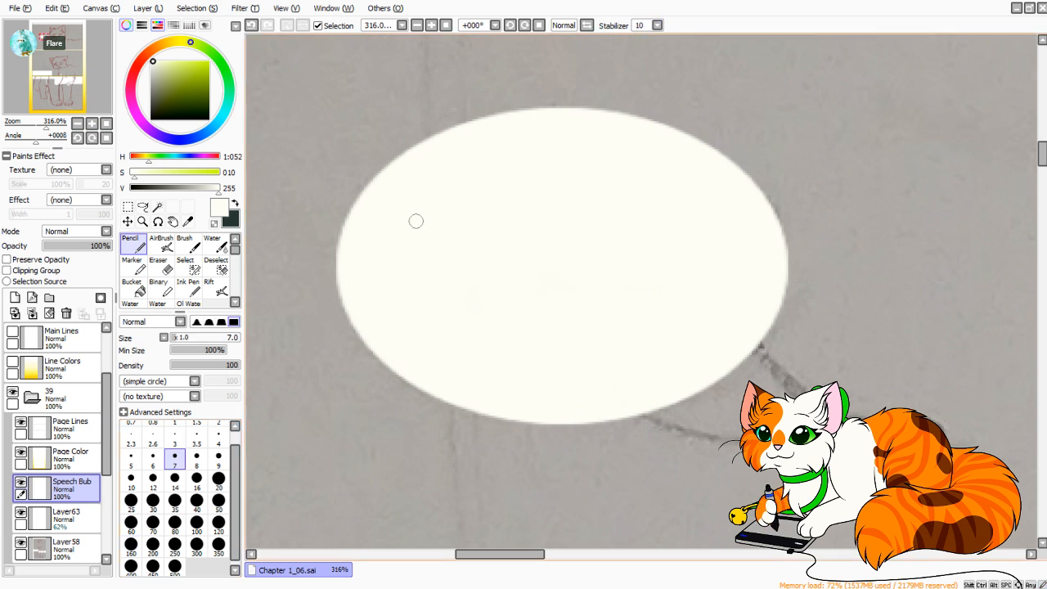
pyautogui.moveTo(47, 38); pyautogui.dragTo(48, 38)
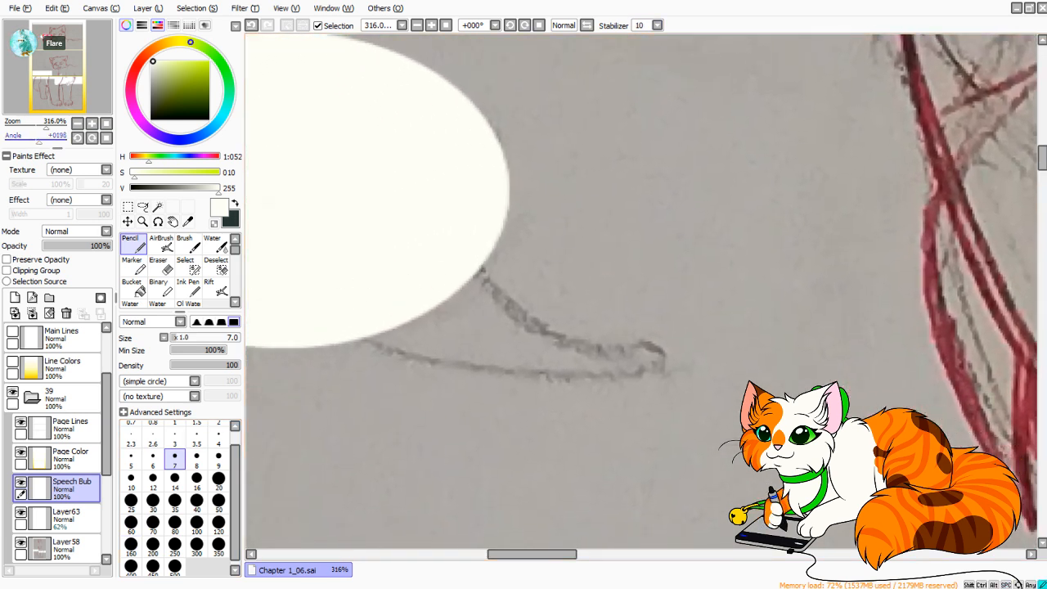
pyautogui.moveTo(39, 138); pyautogui.dragTo(44, 138)
pyautogui.moveTo(621, 374); pyautogui.dragTo(534, 159)
pyautogui.hotkey('ctrl', 'z')
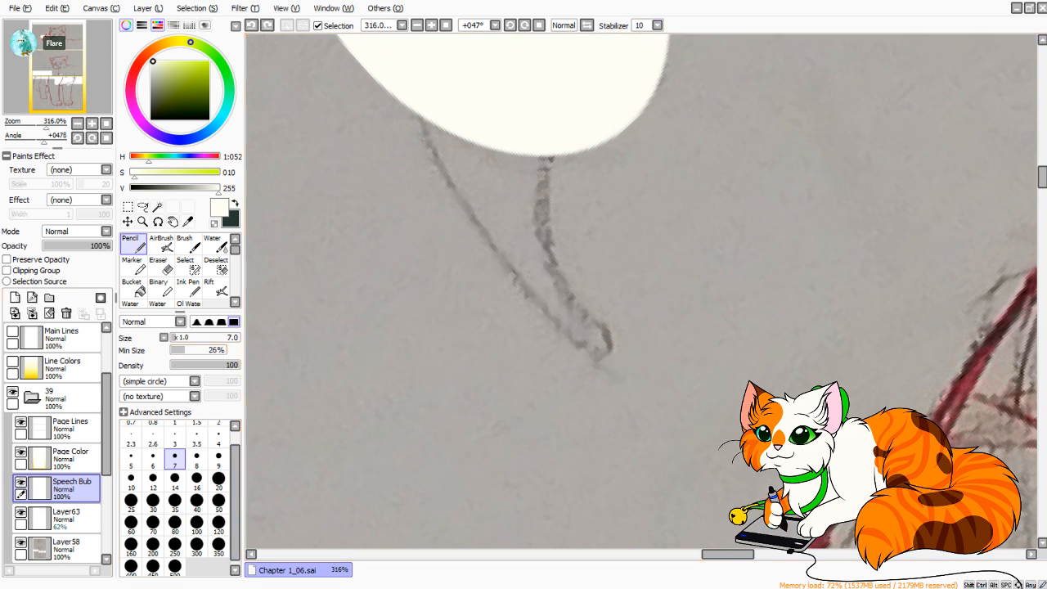
pyautogui.moveTo(588, 349); pyautogui.dragTo(544, 157)
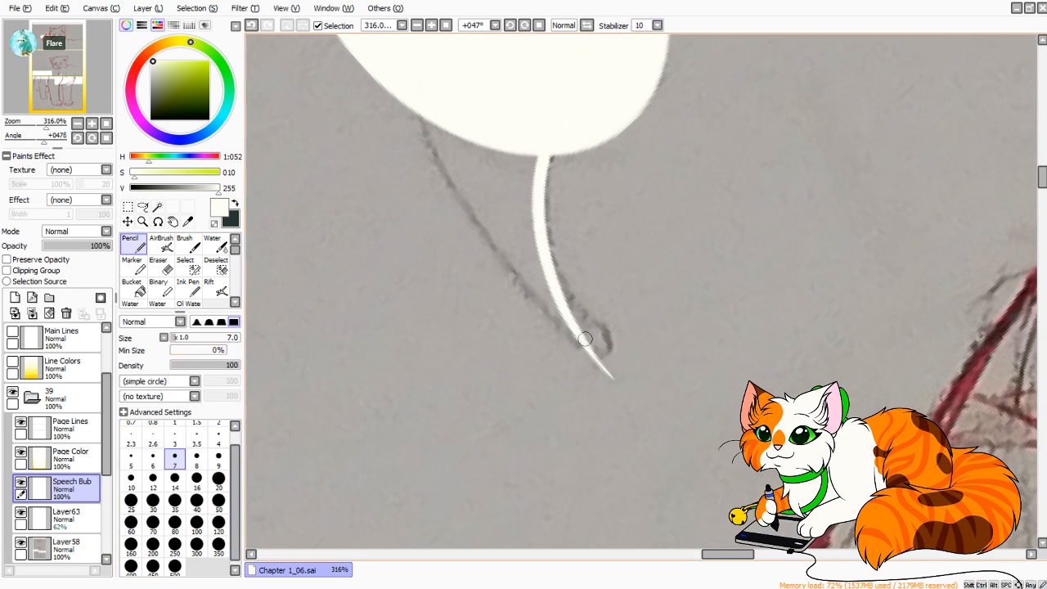
pyautogui.moveTo(612, 377)
pyautogui.mouseDown()
pyautogui.moveTo(555, 339)
pyautogui.moveTo(417, 66)
pyautogui.mouseUp()
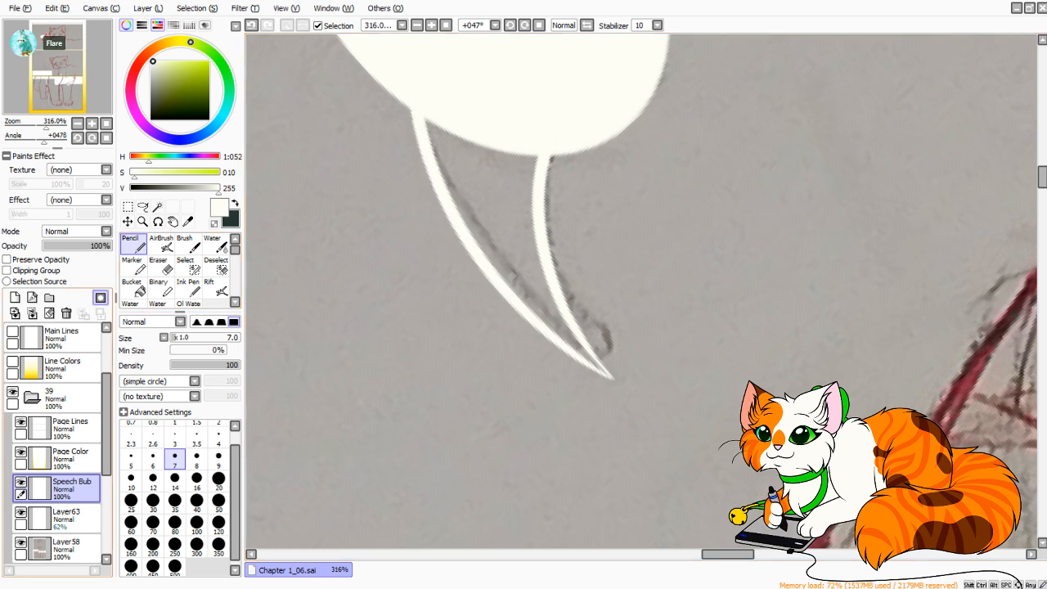
# Fill the speech bubble's tail with off-white using the Bucket and refine its pointed tip with the Pencil.
pyautogui.press('g')
pyautogui.click(427, 121)
pyautogui.press('n')
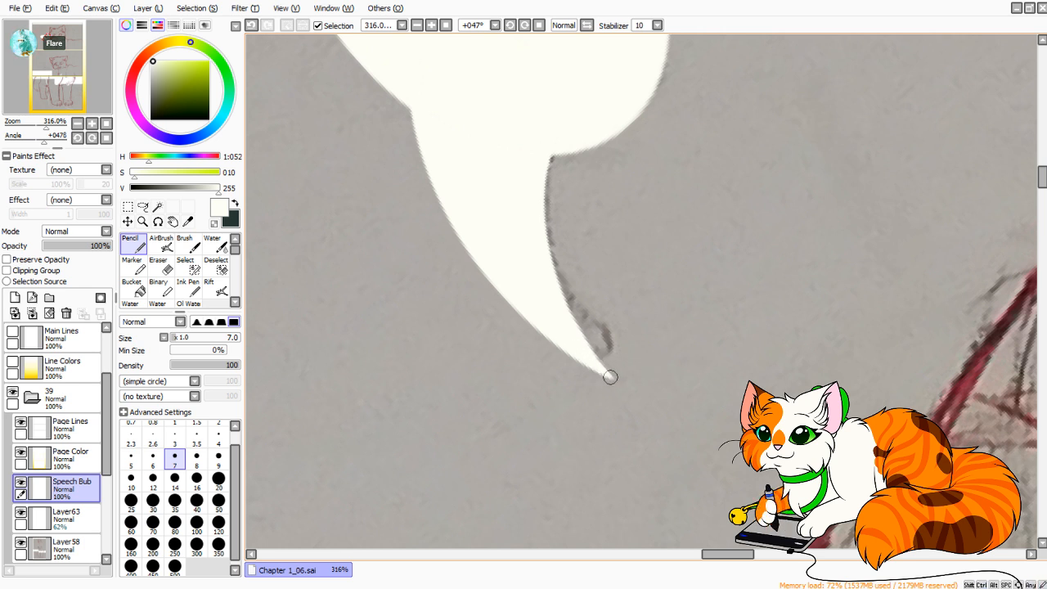
pyautogui.hotkey('ctrl', 'z')
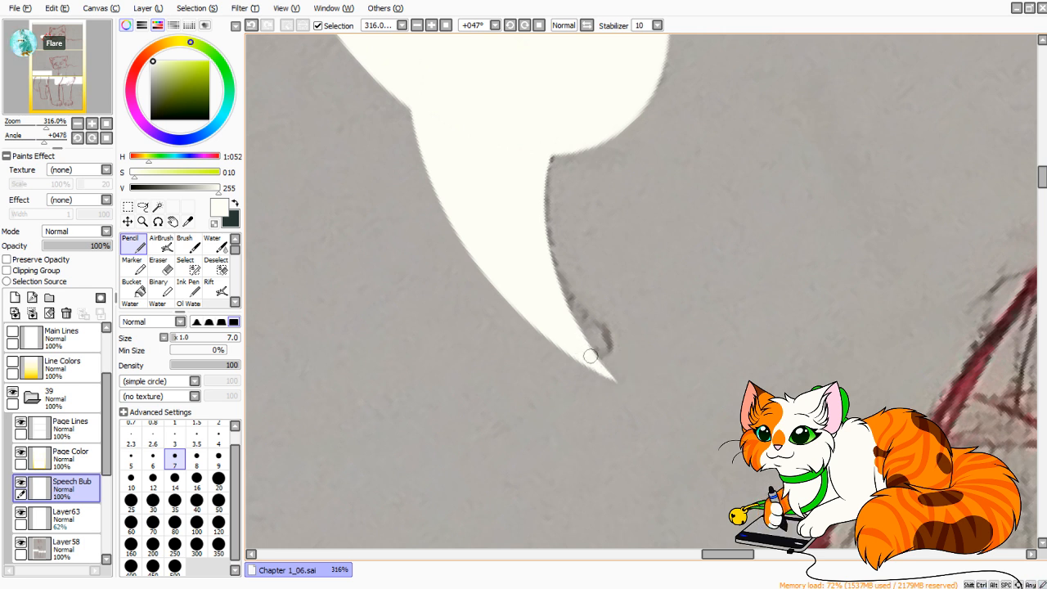
# Reset the canvas rotation and stamp a size 60 Pencil circle on the lower edge of the "So..." thought bubble sketch.
pyautogui.click(106, 138)
pyautogui.moveTo(46, 126); pyautogui.dragTo(25, 126)
pyautogui.moveTo(47, 38); pyautogui.dragTo(46, 70)
pyautogui.moveTo(26, 126); pyautogui.dragTo(44, 126)
pyautogui.moveTo(769, 229); pyautogui.dragTo(475, 325)
pyautogui.moveTo(44, 126); pyautogui.dragTo(39, 126)
pyautogui.click(218, 480)
pyautogui.moveTo(485, 279); pyautogui.dragTo(550, 335)
pyautogui.click(219, 524)
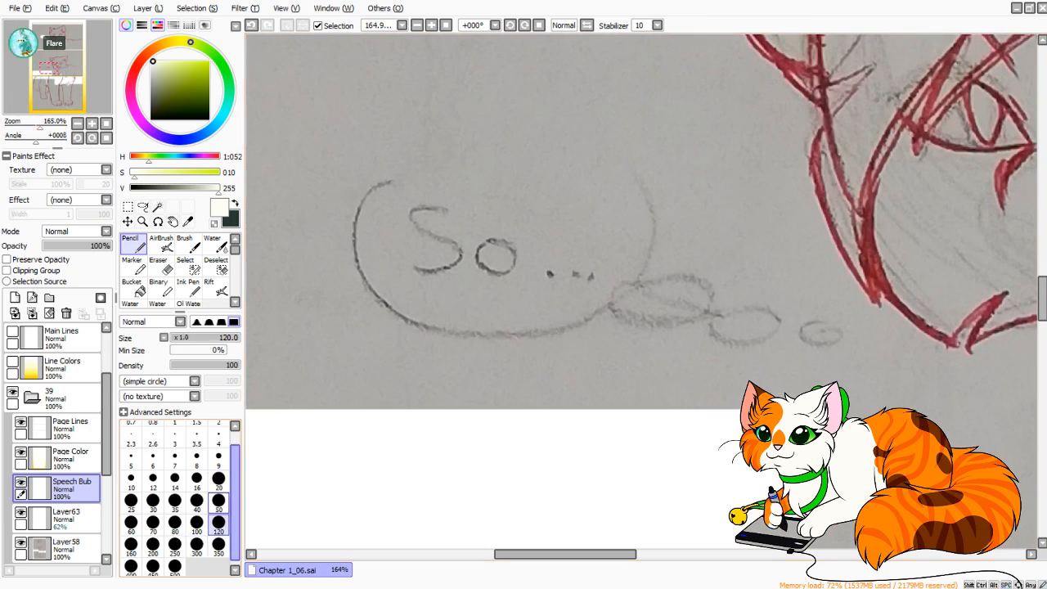
pyautogui.click(131, 524)
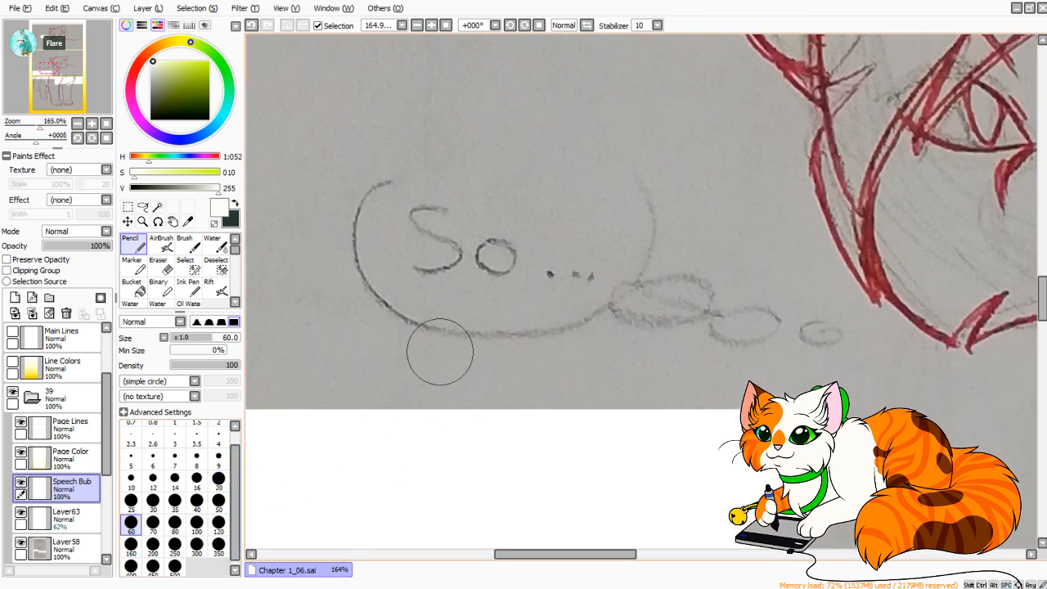
pyautogui.moveTo(478, 336); pyautogui.dragTo(482, 324)
pyautogui.hotkey('ctrl', 'z')
# Stamp five more off-white circles along the left, upper and right edges of the "So..." thought bubble sketch.
pyautogui.moveTo(365, 264); pyautogui.dragTo(372, 256)
pyautogui.moveTo(412, 185); pyautogui.dragTo(415, 170)
pyautogui.moveTo(590, 155); pyautogui.dragTo(589, 153)
pyautogui.moveTo(634, 237); pyautogui.dragTo(637, 237)
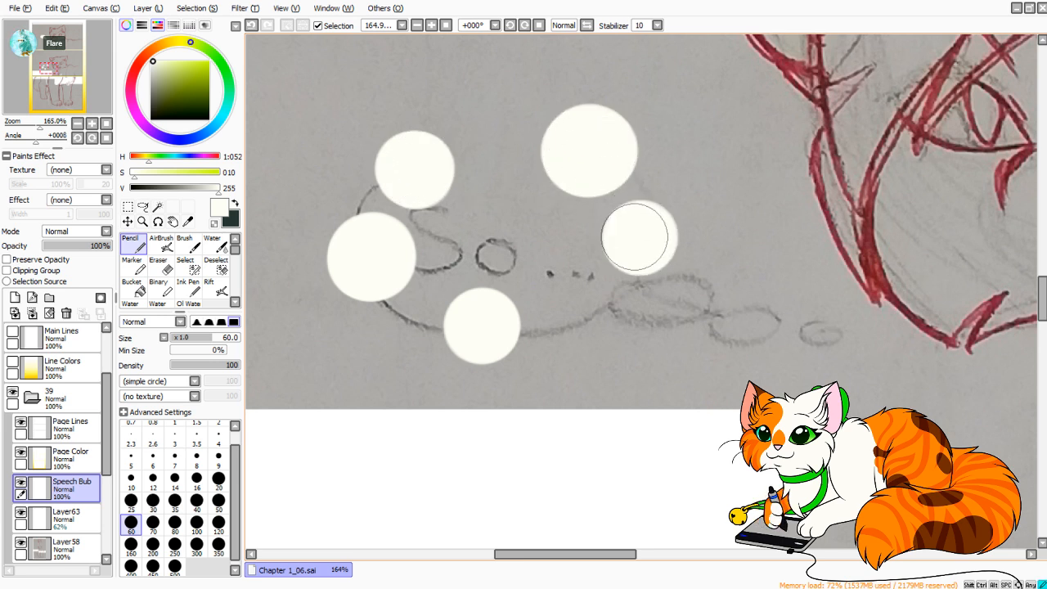
pyautogui.moveTo(578, 296)
pyautogui.mouseDown()
pyautogui.moveTo(598, 306)
pyautogui.moveTo(585, 300)
pyautogui.mouseUp()
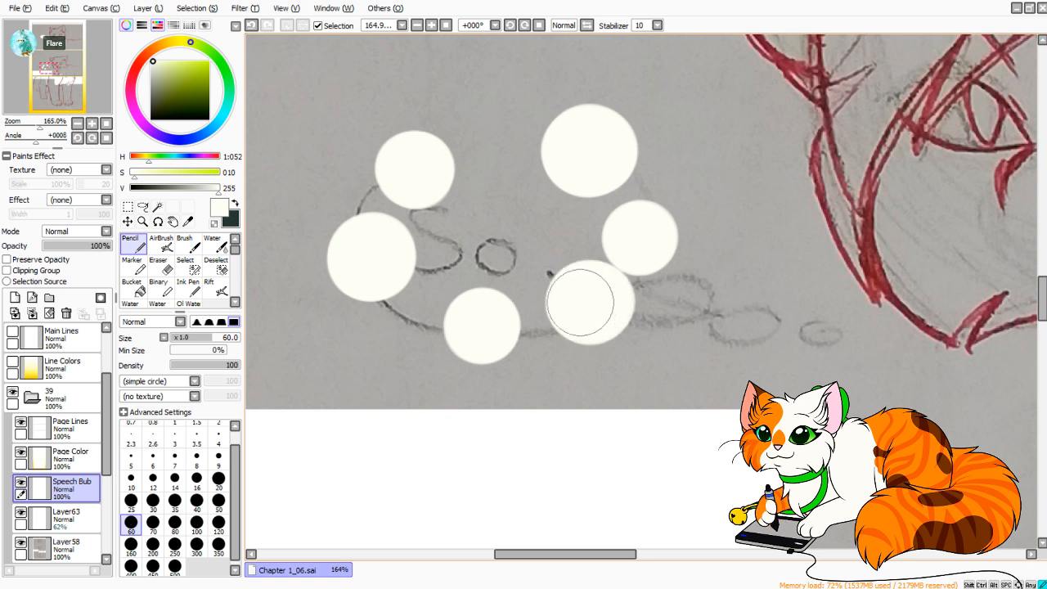
# Add an oval puff toward the thought trail at Pencil size 50 and connect the cloud's side and lower circles with size 35 puffs.
pyautogui.click(219, 500)
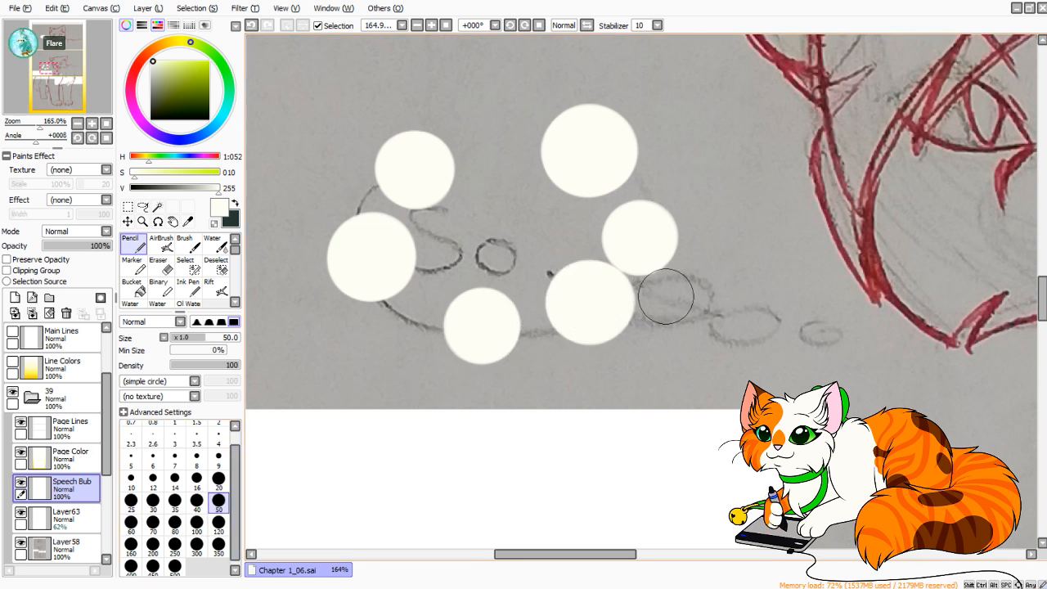
pyautogui.moveTo(661, 296)
pyautogui.mouseDown()
pyautogui.moveTo(678, 297)
pyautogui.moveTo(643, 294)
pyautogui.moveTo(675, 304)
pyautogui.moveTo(665, 298)
pyautogui.moveTo(680, 292)
pyautogui.moveTo(669, 301)
pyautogui.moveTo(614, 279)
pyautogui.mouseUp()
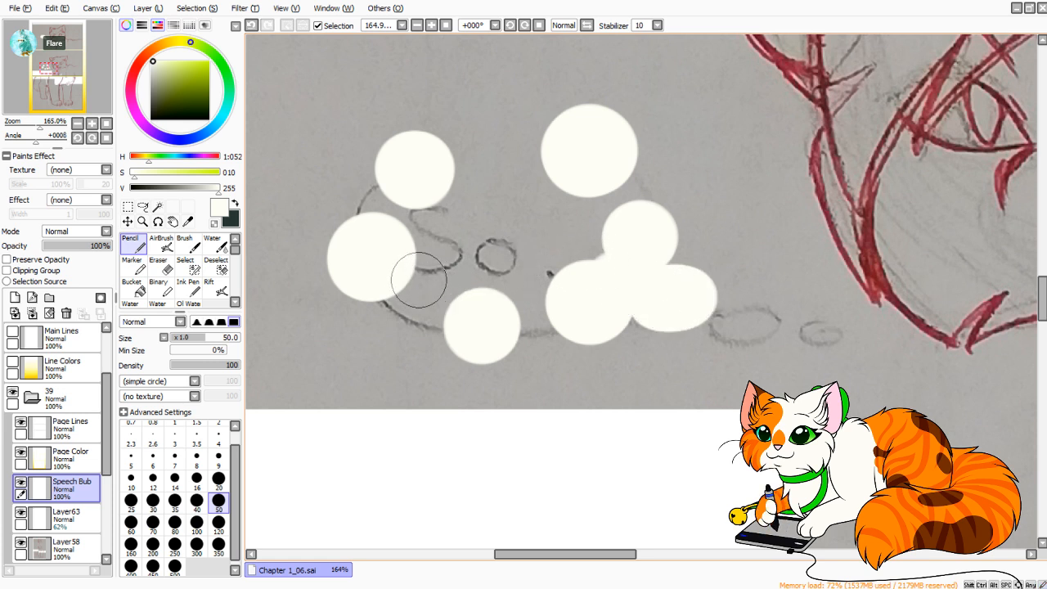
pyautogui.click(175, 500)
pyautogui.moveTo(383, 311); pyautogui.dragTo(388, 309)
pyautogui.moveTo(532, 327); pyautogui.dragTo(542, 329)
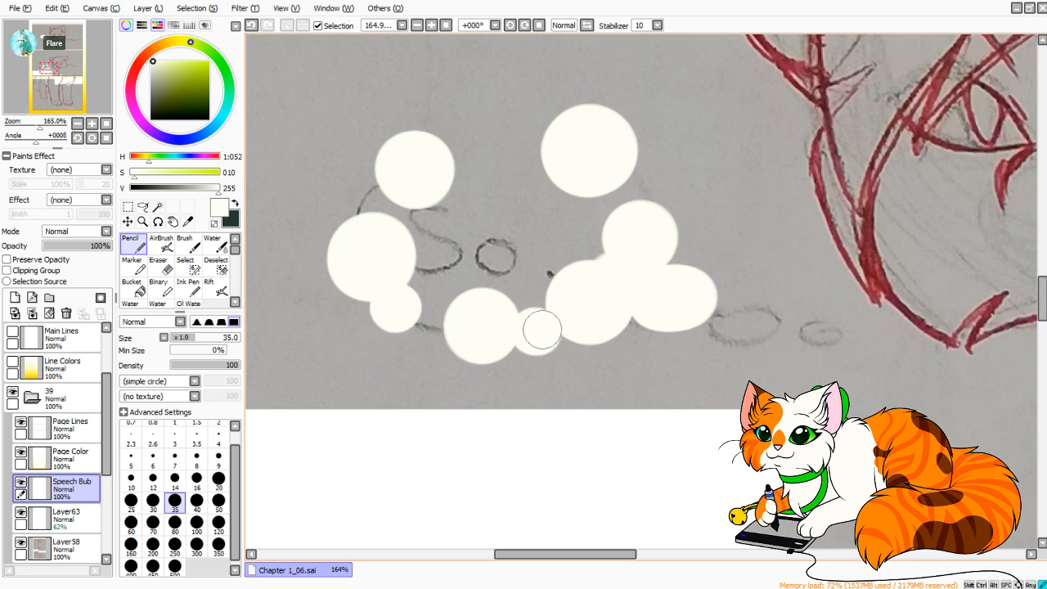
pyautogui.moveTo(605, 221); pyautogui.dragTo(634, 180)
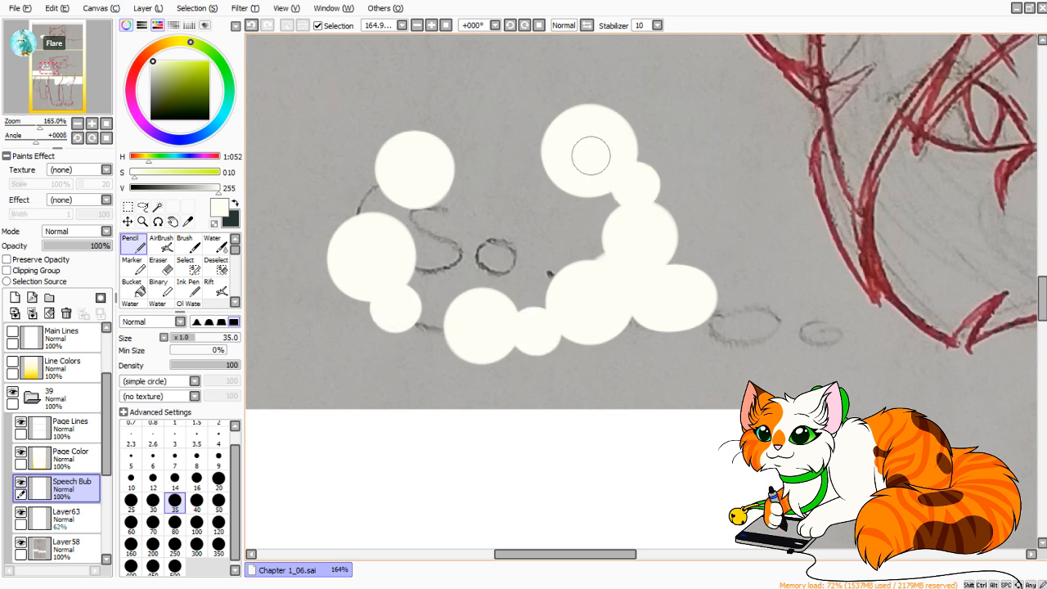
pyautogui.moveTo(357, 210); pyautogui.dragTo(365, 208)
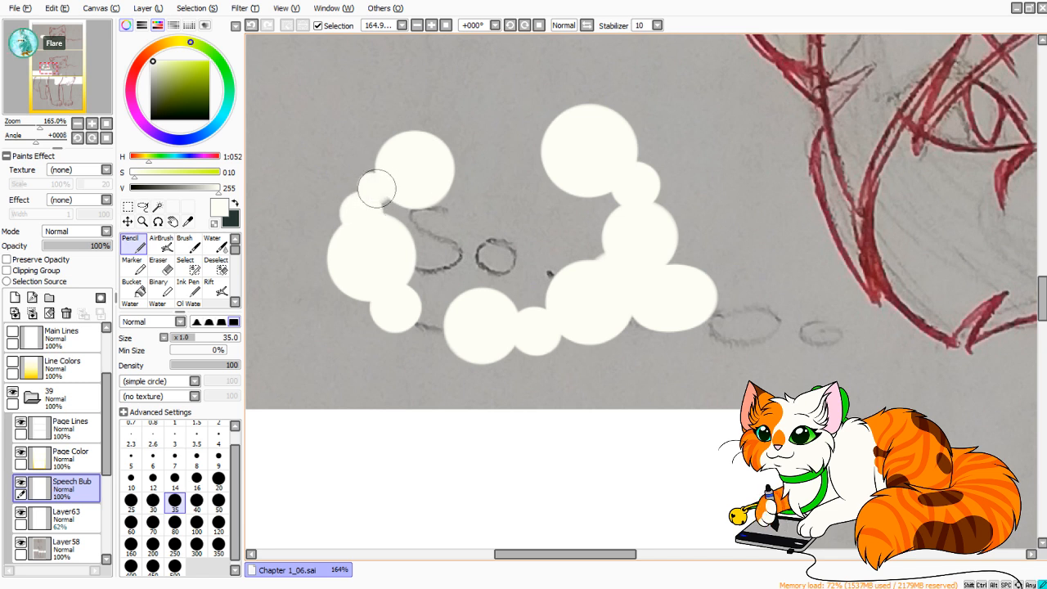
# Close the gaps along the cloud's upper edge and lower-left corner with small size 35 puffs, redoing the middle one.
pyautogui.moveTo(474, 143); pyautogui.dragTo(465, 148)
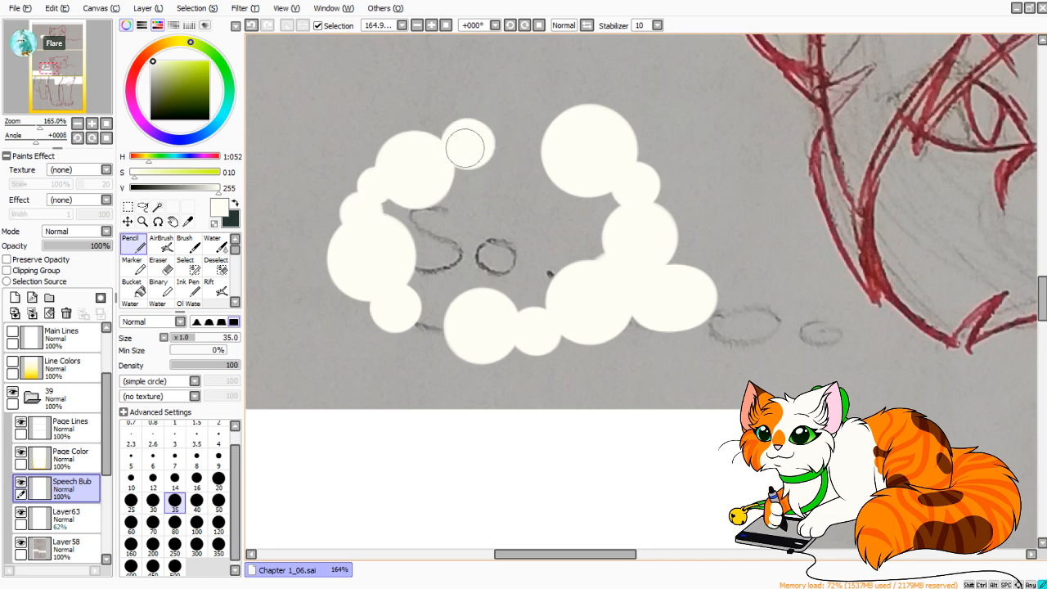
pyautogui.moveTo(544, 135); pyautogui.dragTo(545, 133)
pyautogui.click(507, 139)
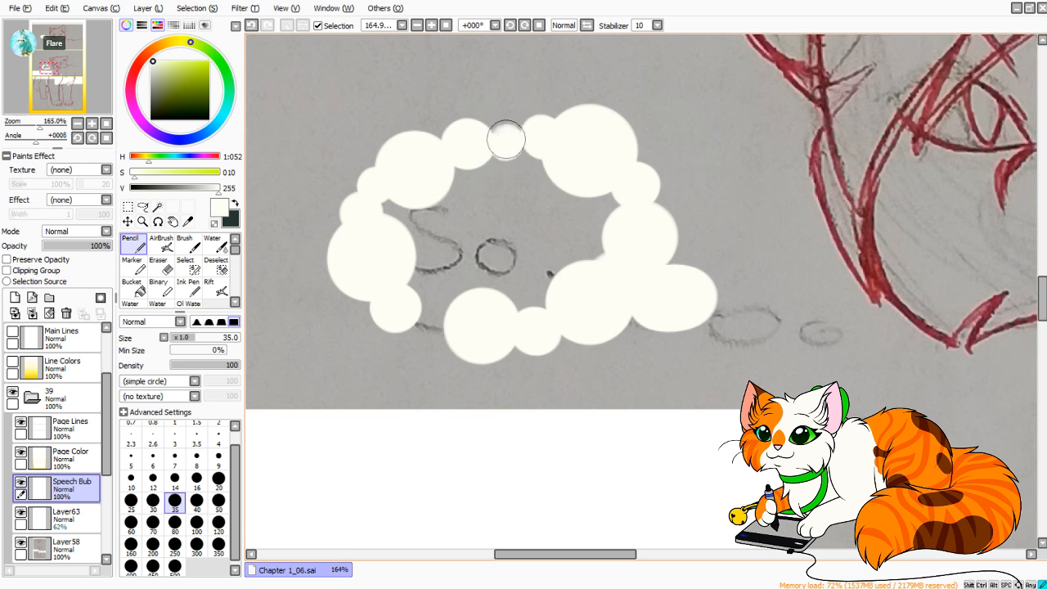
pyautogui.click(501, 137)
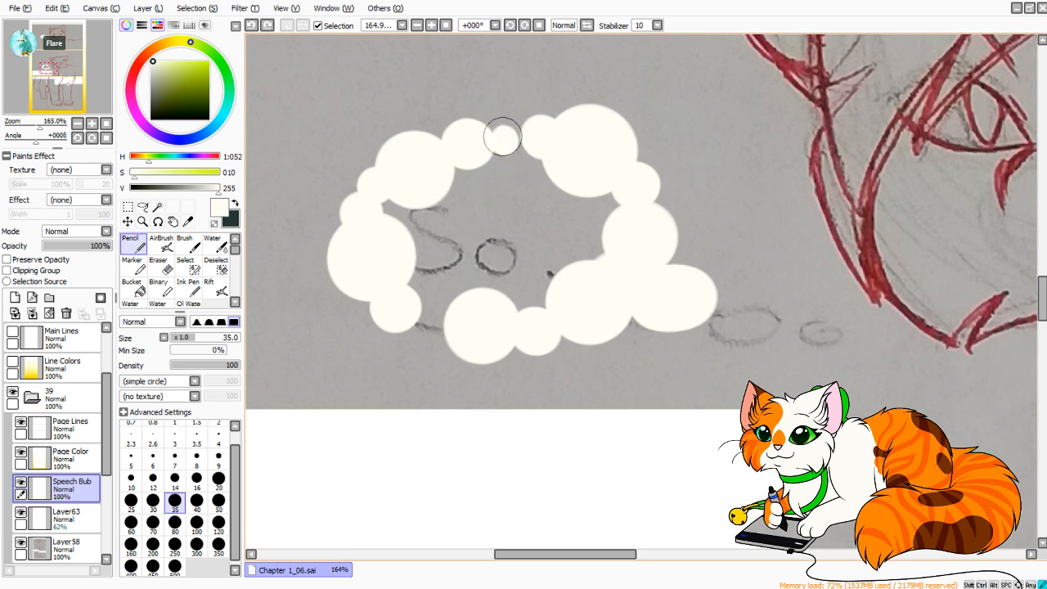
pyautogui.hotkey('ctrl', 'z')
pyautogui.moveTo(500, 137); pyautogui.dragTo(513, 137)
pyautogui.hotkey('ctrl', 'z')
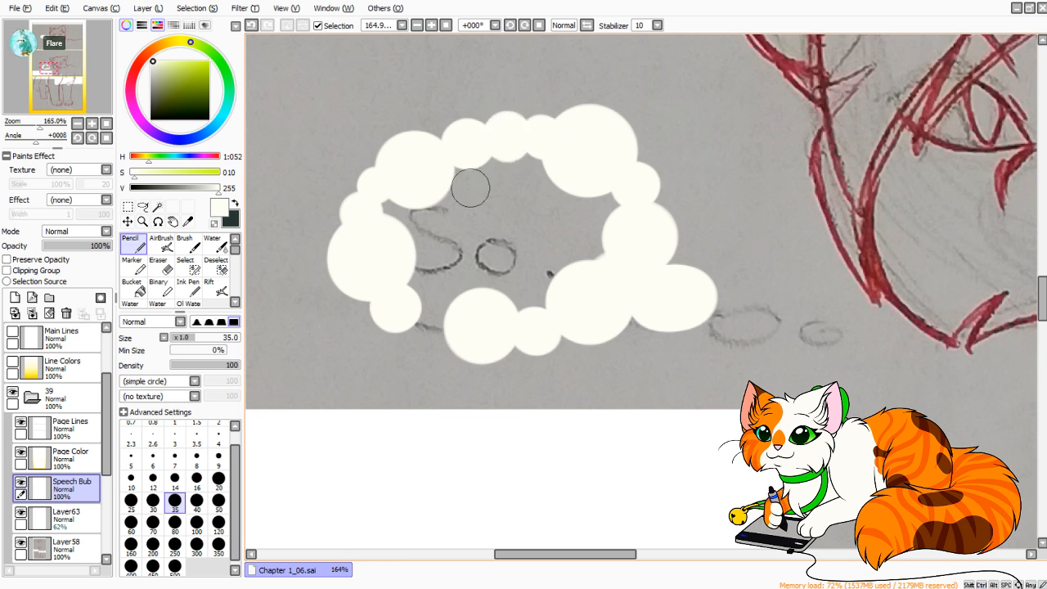
pyautogui.moveTo(432, 324); pyautogui.dragTo(435, 322)
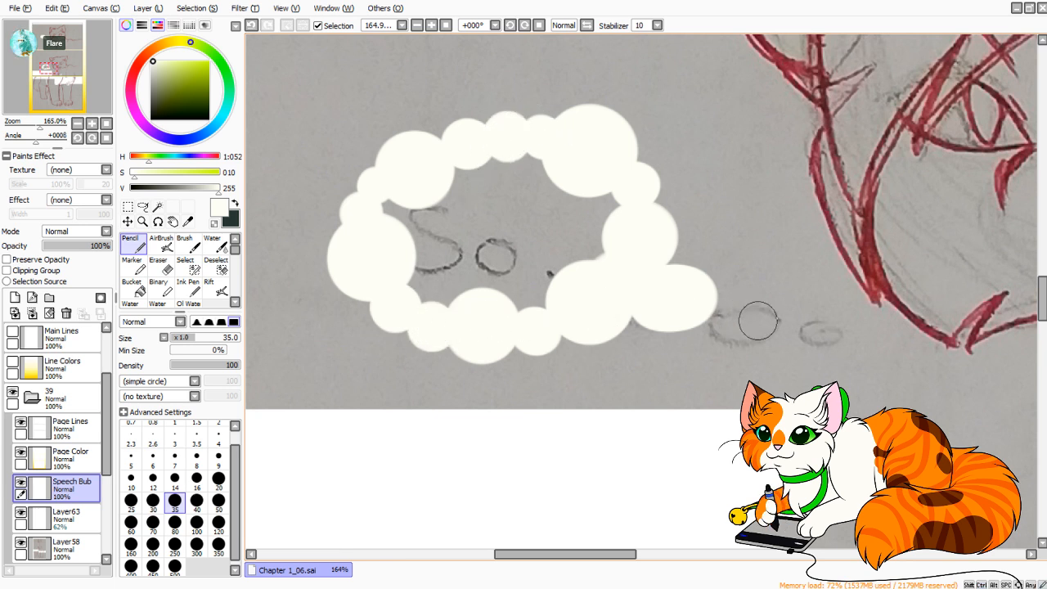
# Paint two separate ovals of decreasing size over the "So..." bubble's trail sketch, undoing misplaced dabs.
pyautogui.moveTo(734, 326)
pyautogui.mouseDown()
pyautogui.moveTo(764, 320)
pyautogui.moveTo(759, 334)
pyautogui.moveTo(734, 330)
pyautogui.moveTo(826, 328)
pyautogui.moveTo(732, 331)
pyautogui.moveTo(749, 317)
pyautogui.moveTo(771, 319)
pyautogui.moveTo(755, 334)
pyautogui.moveTo(735, 331)
pyautogui.moveTo(763, 315)
pyautogui.mouseUp()
pyautogui.hotkey('ctrl', 'z')
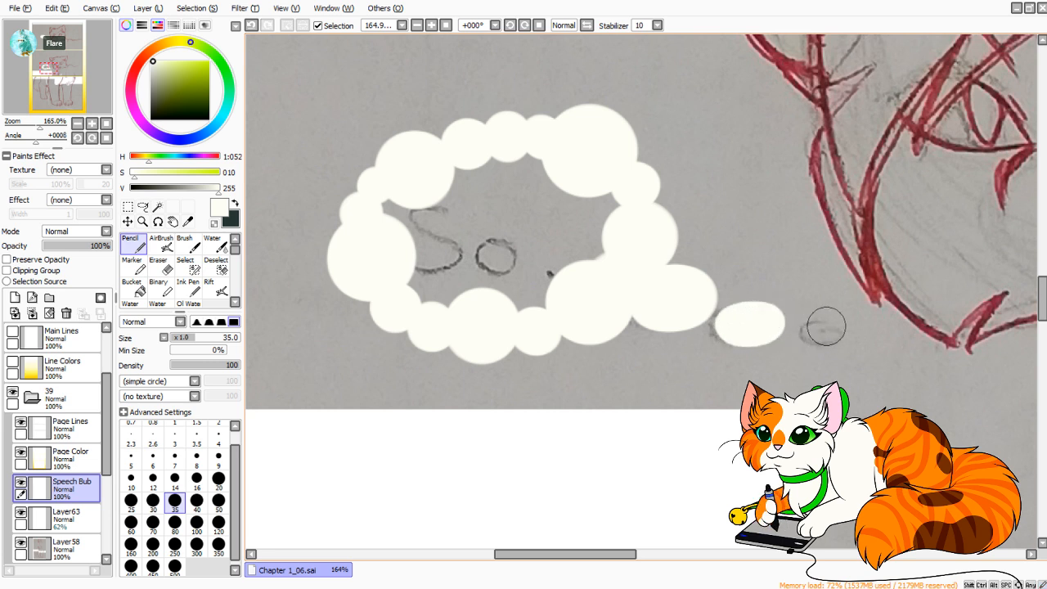
pyautogui.moveTo(827, 327); pyautogui.dragTo(830, 327)
pyautogui.hotkey('ctrl', 'z')
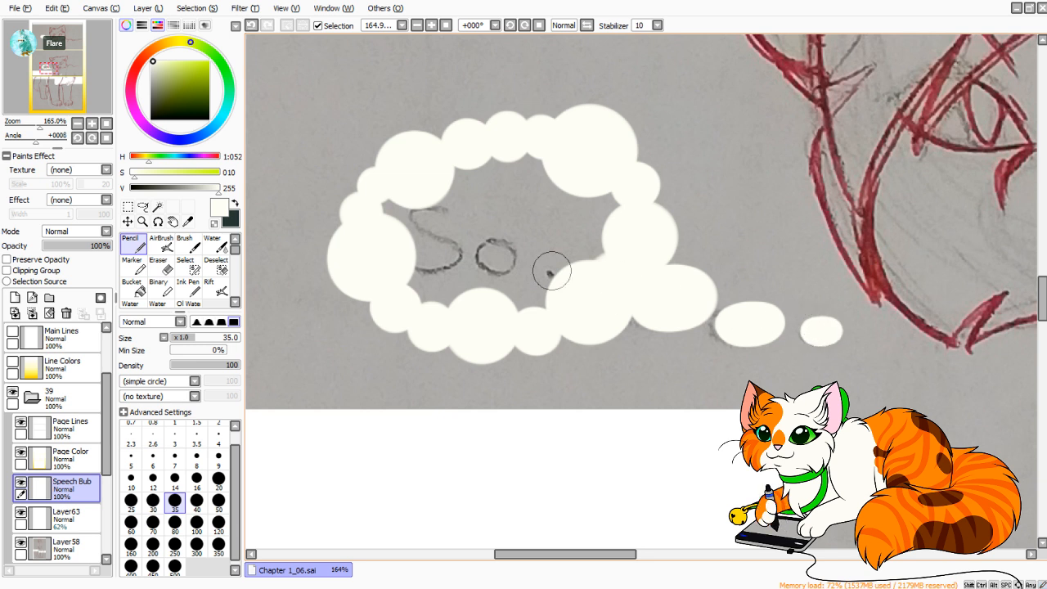
# Fill the "So..." cloud's interior with off-white using the Bucket and cover the leftover speck with the Pencil at size 50.
pyautogui.click(136, 288)
pyautogui.click(515, 233)
pyautogui.click(134, 244)
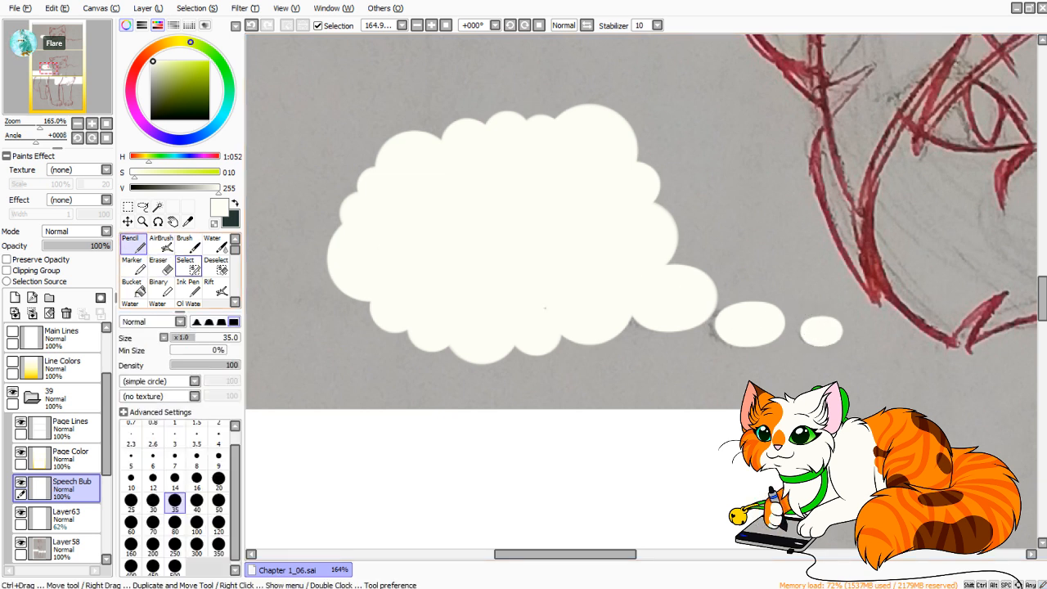
pyautogui.click(218, 501)
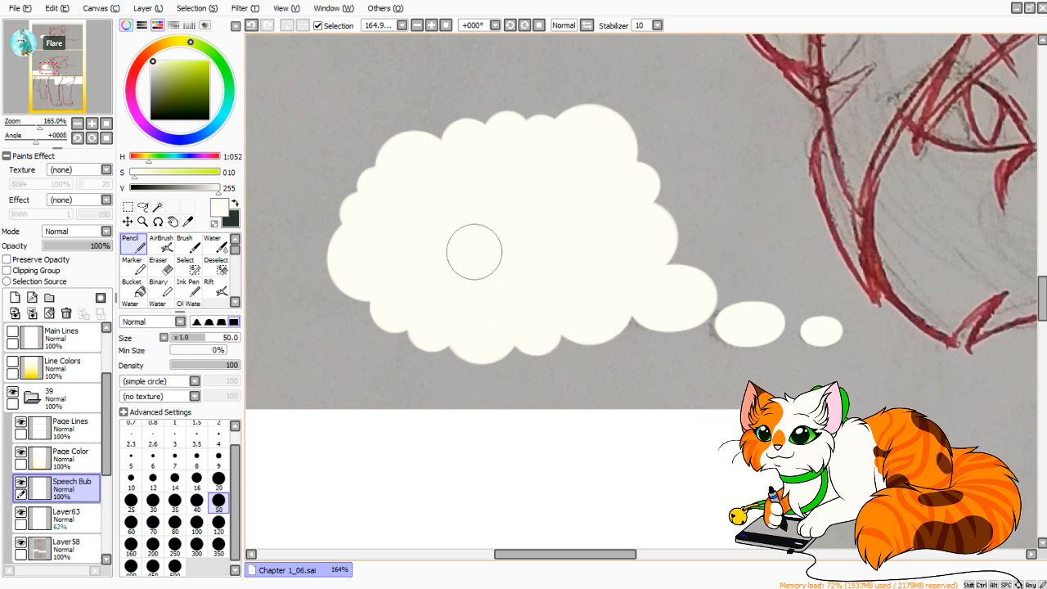
# Set the Pencil to size 80 and stamp a circle at the upper-left edge of the bottom panel's thought bubble sketch, undoing unwanted dabs.
pyautogui.moveTo(49, 69)
pyautogui.mouseDown()
pyautogui.moveTo(58, 92)
pyautogui.moveTo(68, 99)
pyautogui.moveTo(74, 87)
pyautogui.mouseUp()
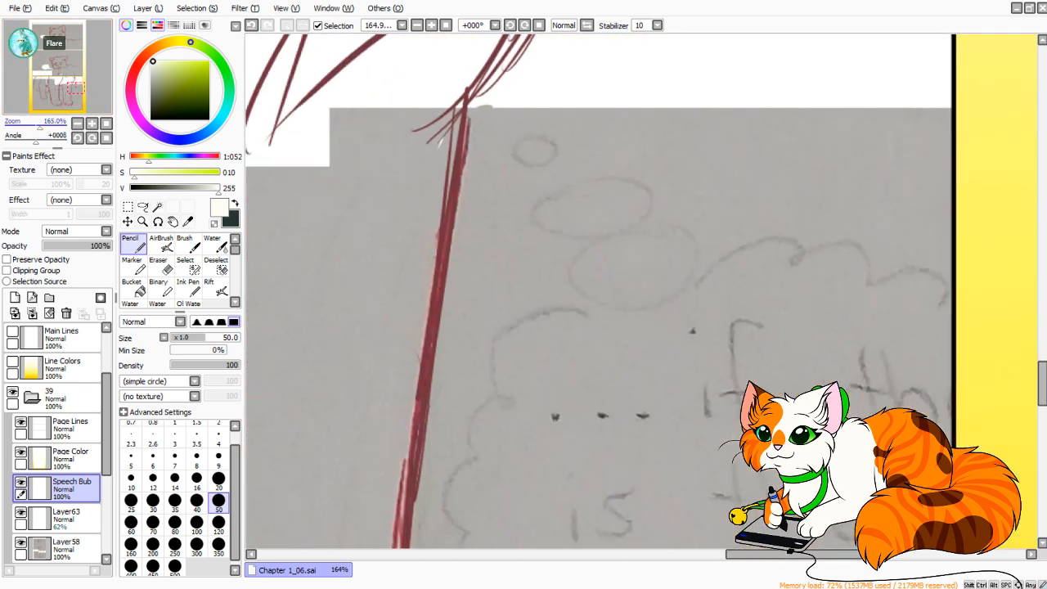
pyautogui.moveTo(39, 127); pyautogui.dragTo(32, 127)
pyautogui.click(174, 524)
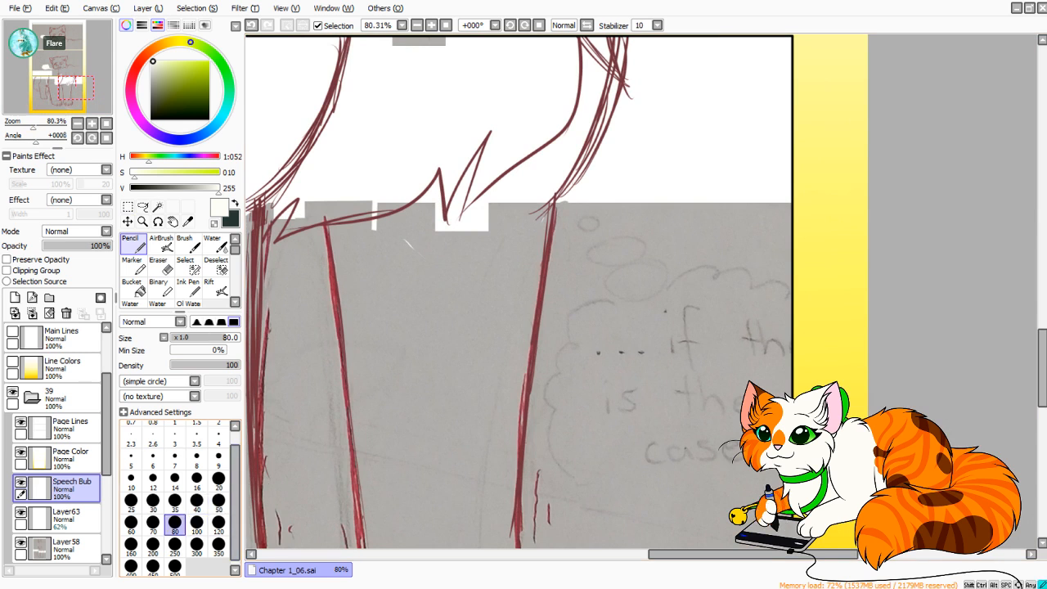
pyautogui.moveTo(541, 326)
pyautogui.mouseDown()
pyautogui.moveTo(507, 318)
pyautogui.moveTo(511, 306)
pyautogui.moveTo(528, 311)
pyautogui.moveTo(533, 292)
pyautogui.moveTo(583, 291)
pyautogui.moveTo(555, 301)
pyautogui.mouseUp()
pyautogui.hotkey('ctrl', 'z')
pyautogui.hotkey('ctrl', 'z')
pyautogui.hotkey('ctrl', 'z')
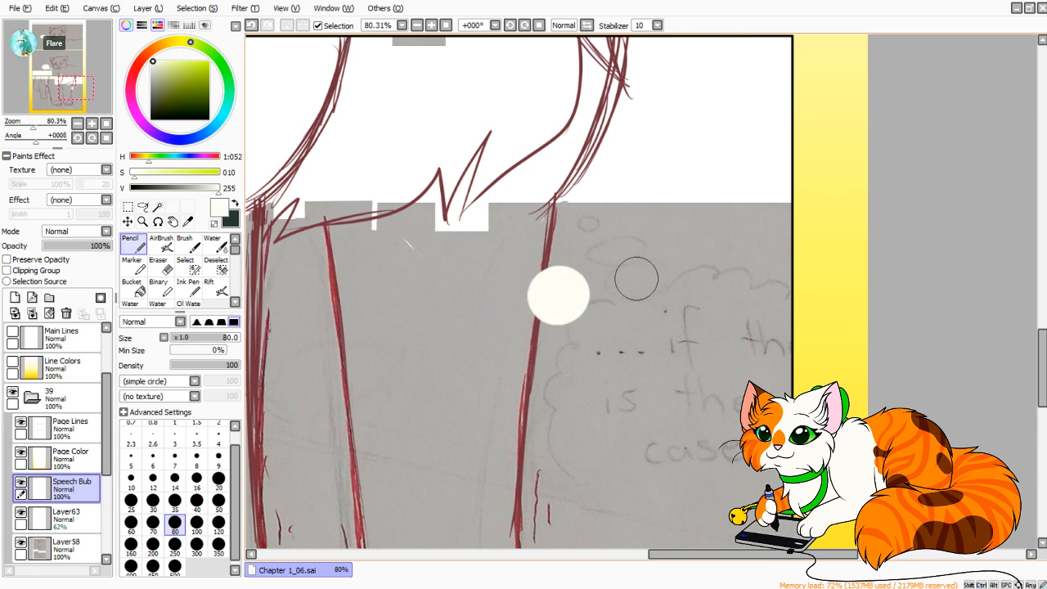
# Paint a wide oval puff above and right of the first circle on the bottom panel's cloud, undoing the earlier attempts.
pyautogui.moveTo(637, 279)
pyautogui.mouseDown()
pyautogui.moveTo(644, 271)
pyautogui.moveTo(594, 262)
pyautogui.moveTo(610, 252)
pyautogui.moveTo(602, 246)
pyautogui.moveTo(618, 250)
pyautogui.mouseUp()
pyautogui.hotkey('ctrl', 'z')
pyautogui.hotkey('ctrl', 'z')
pyautogui.click(664, 263)
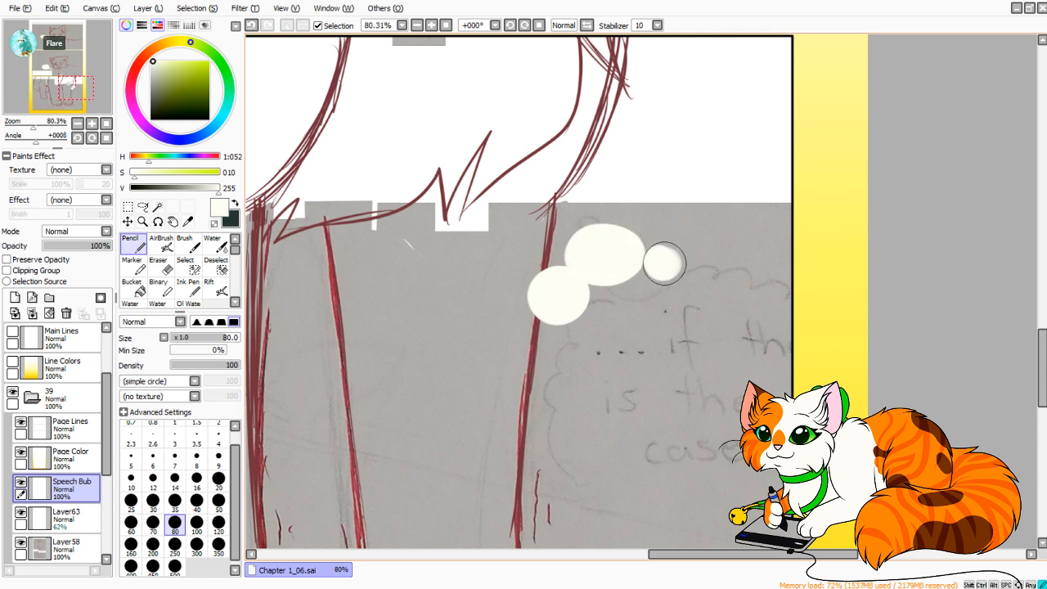
pyautogui.hotkey('ctrl', 'z')
pyautogui.hotkey('ctrl', 'z')
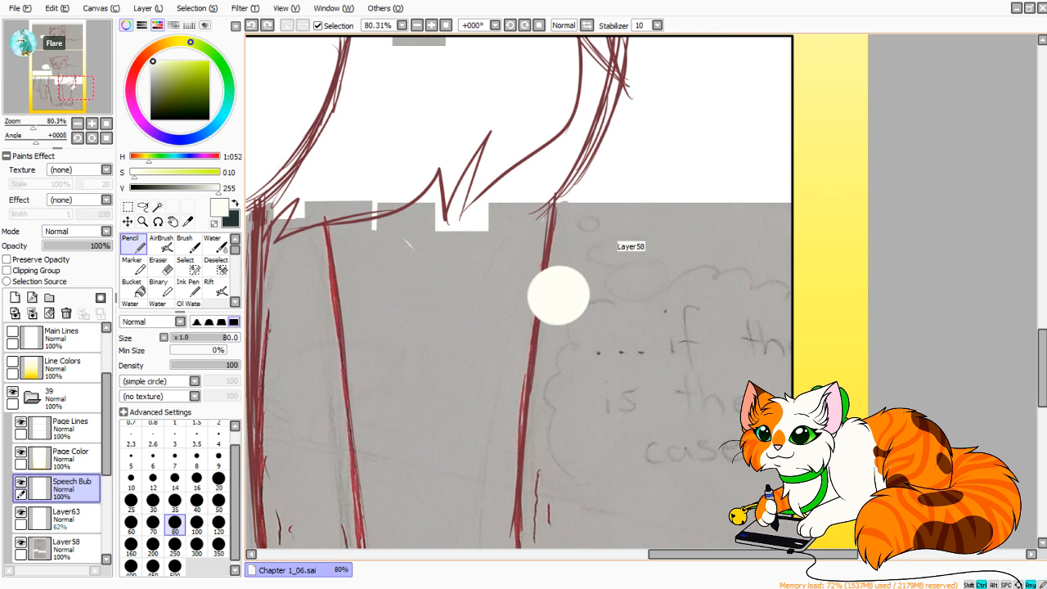
pyautogui.moveTo(591, 250)
pyautogui.mouseDown()
pyautogui.moveTo(622, 256)
pyautogui.moveTo(589, 241)
pyautogui.mouseUp()
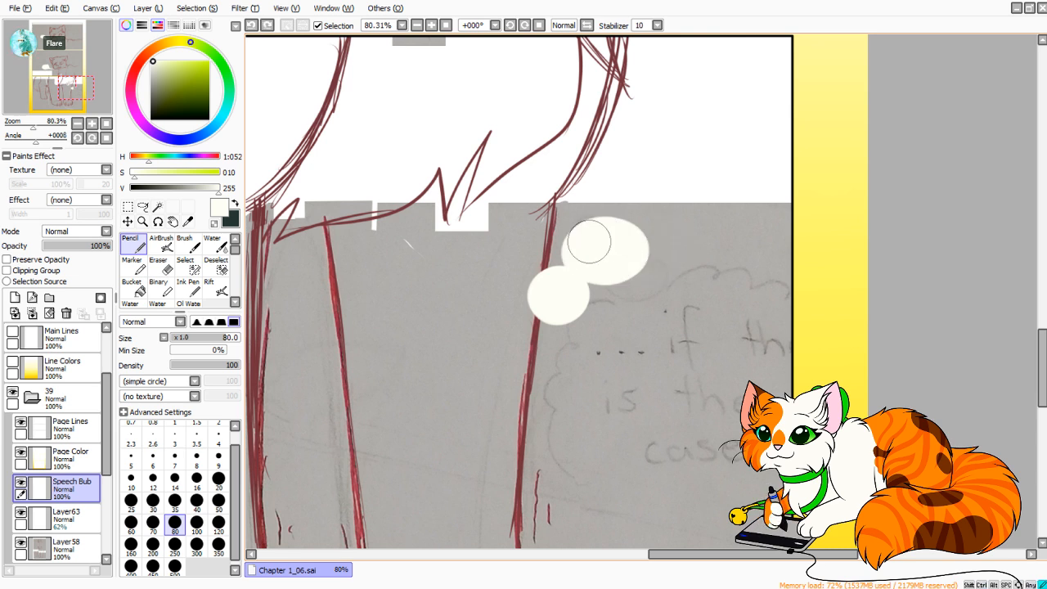
# Continue the bottom cloud's upper edge rightward with a medium puff, a small connecting puff and a large circle.
pyautogui.click(670, 255)
pyautogui.moveTo(712, 278)
pyautogui.mouseDown()
pyautogui.moveTo(742, 287)
pyautogui.moveTo(699, 263)
pyautogui.moveTo(729, 144)
pyautogui.mouseUp()
pyautogui.hotkey('ctrl', 'z')
pyautogui.click(693, 259)
pyautogui.hotkey('ctrl', 'z')
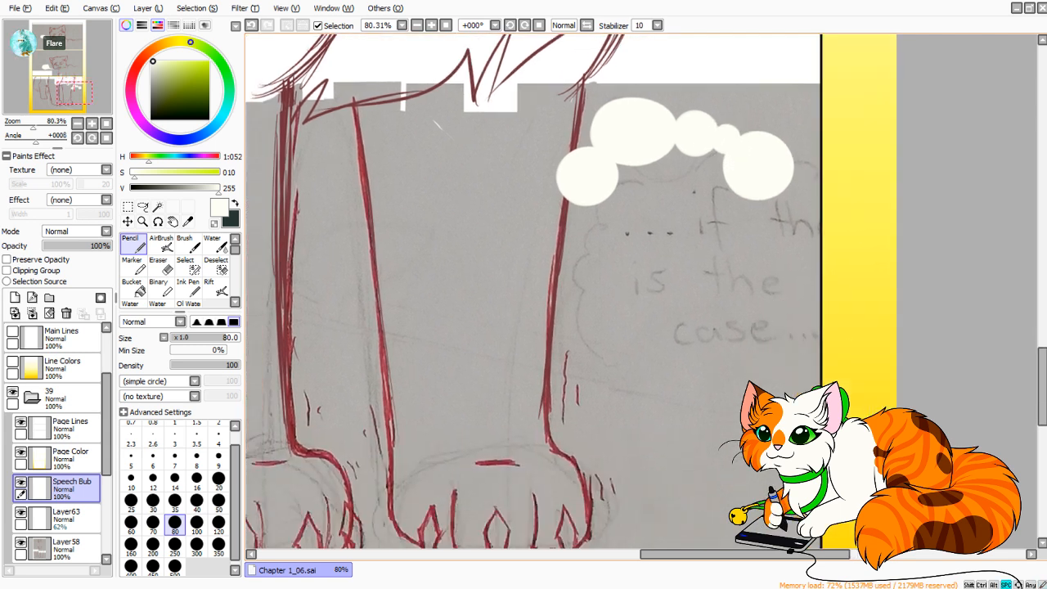
# Paint four round puffs along the lower and right edges of the bottom panel's thought bubble.
pyautogui.moveTo(589, 300); pyautogui.dragTo(605, 310)
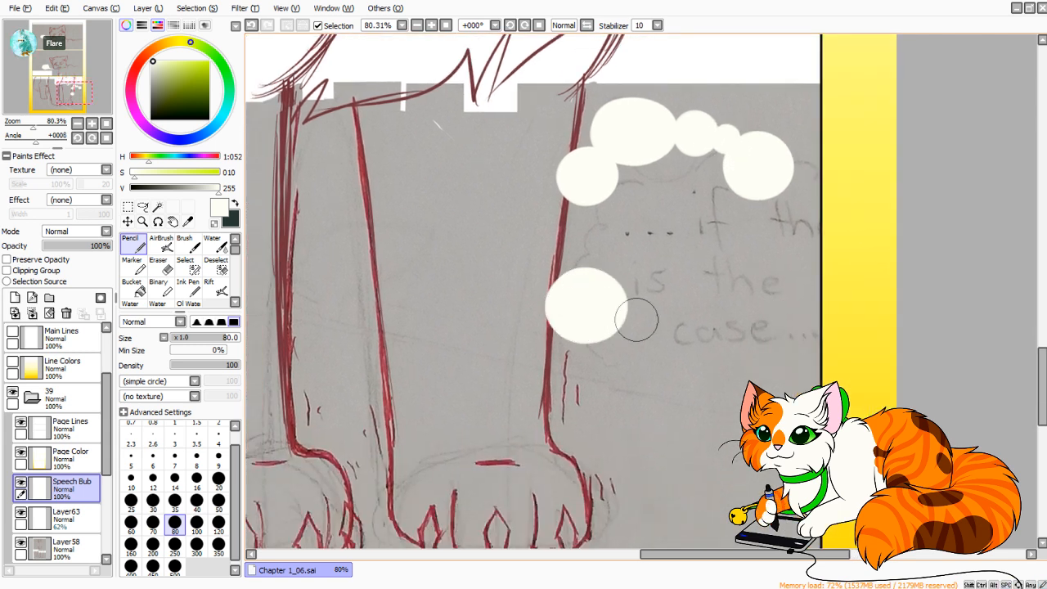
pyautogui.moveTo(650, 354); pyautogui.dragTo(656, 358)
pyautogui.moveTo(738, 345); pyautogui.dragTo(753, 338)
pyautogui.moveTo(782, 247); pyautogui.dragTo(786, 258)
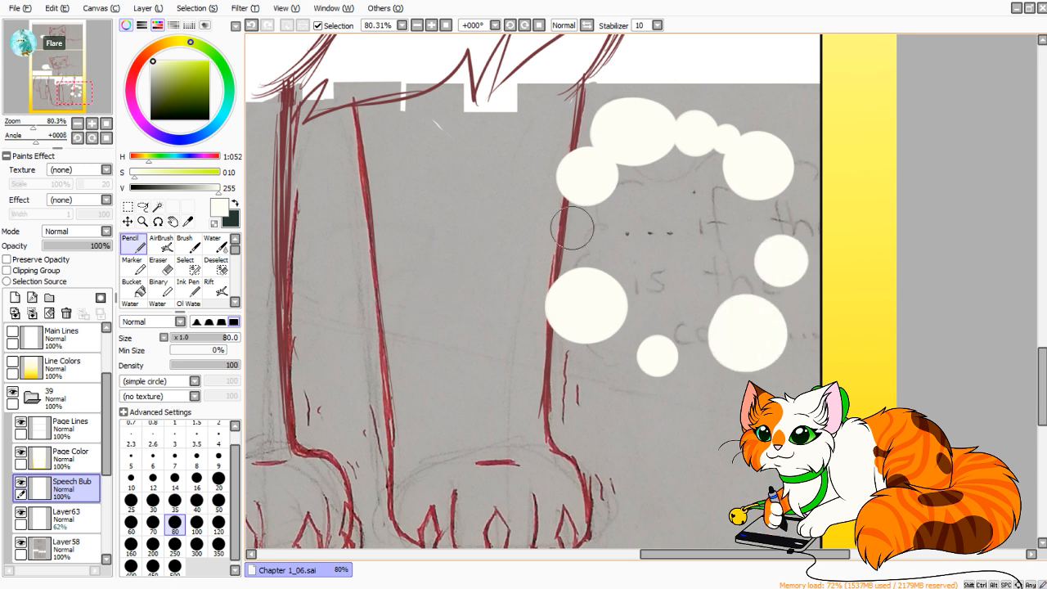
# Set the Pencil to size 50 and paint small connecting puffs that close the bottom cloud's outline, undoing the unwanted dabs.
pyautogui.click(219, 503)
pyautogui.moveTo(576, 213); pyautogui.dragTo(568, 214)
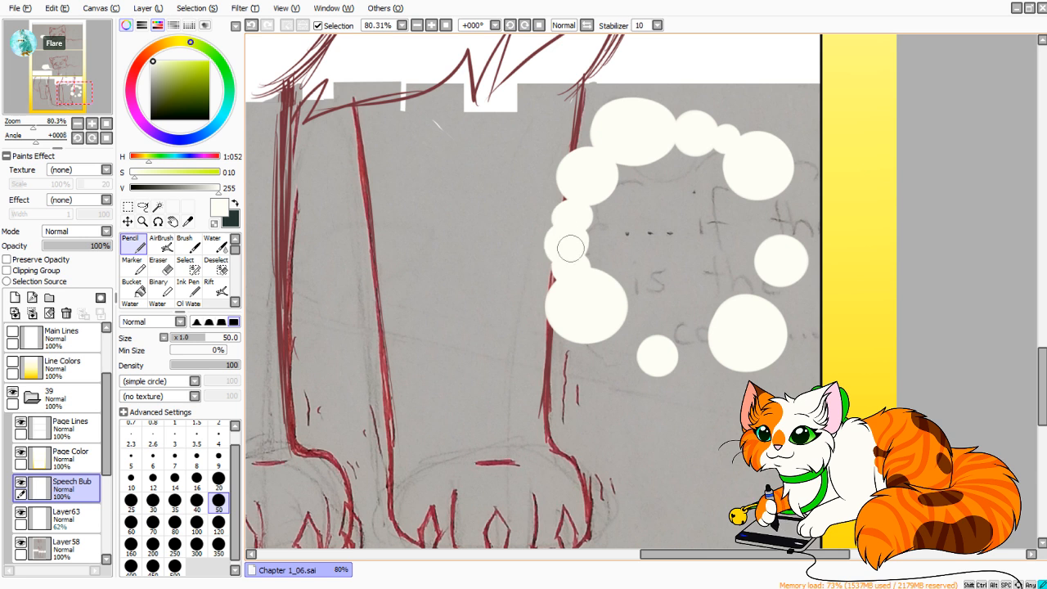
pyautogui.hotkey('ctrl', 'z')
pyautogui.moveTo(564, 243); pyautogui.dragTo(575, 259)
pyautogui.hotkey('ctrl', 'z')
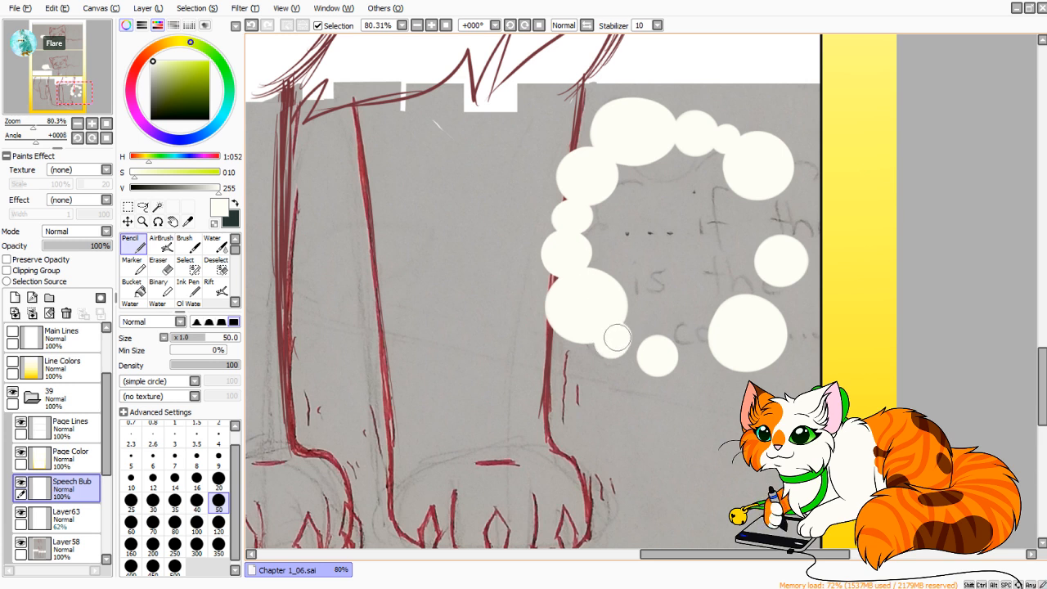
pyautogui.hotkey('ctrl', 'z')
pyautogui.moveTo(632, 349); pyautogui.dragTo(697, 356)
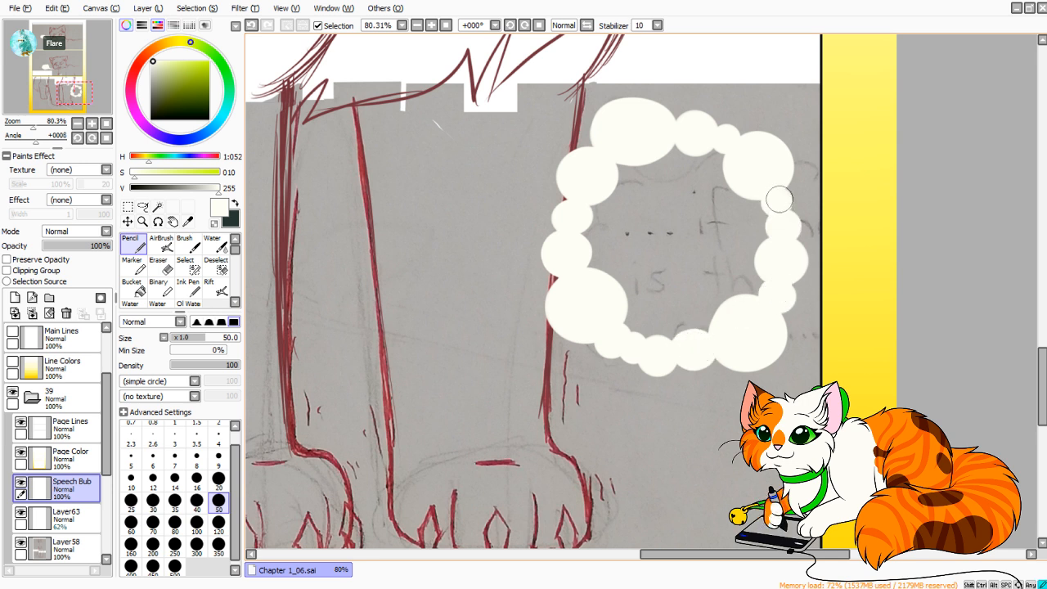
# Fill the bottom cloud's interior with off-white using the Bucket and return to the Pencil at size 50.
pyautogui.click(135, 288)
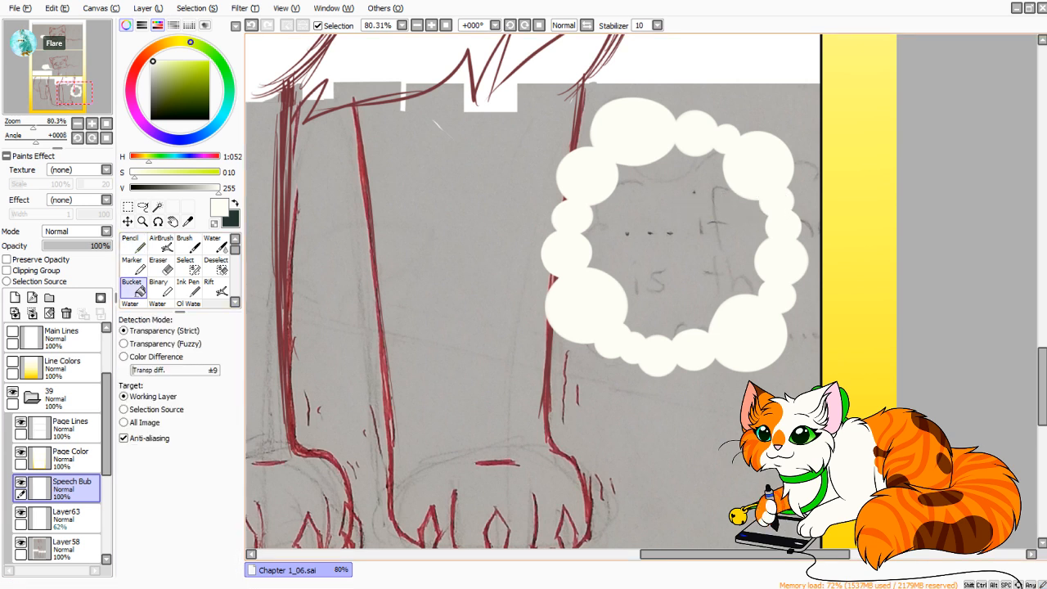
pyautogui.click(659, 246)
pyautogui.click(136, 245)
pyautogui.click(218, 531)
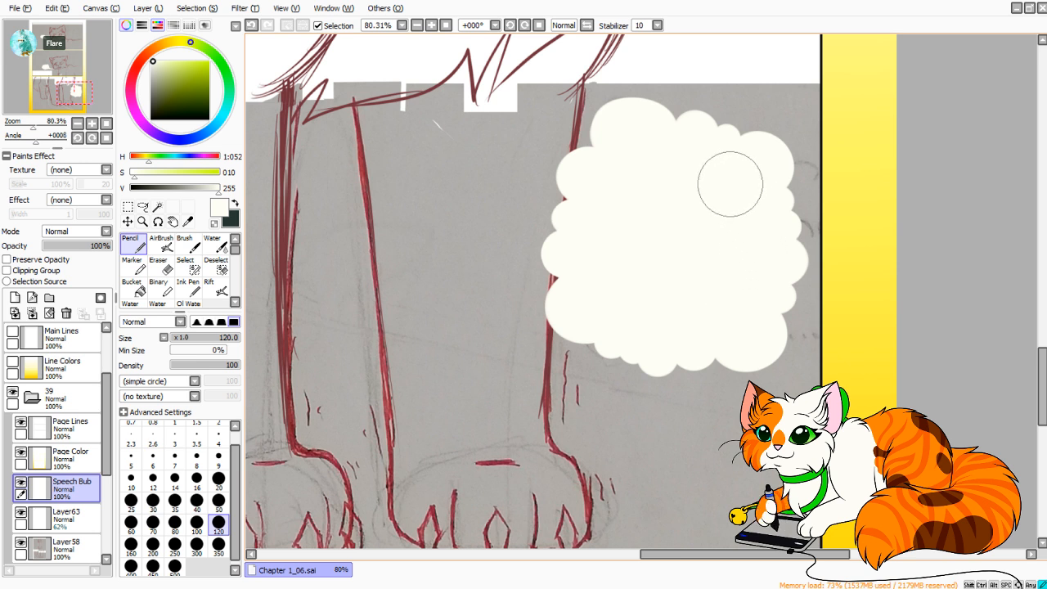
pyautogui.click(218, 501)
# Try out a large oval puff for the thought trail above the bottom cloud, undoing the earlier attempts.
pyautogui.moveTo(689, 86)
pyautogui.mouseDown()
pyautogui.moveTo(601, 332)
pyautogui.moveTo(568, 335)
pyautogui.moveTo(601, 324)
pyautogui.mouseUp()
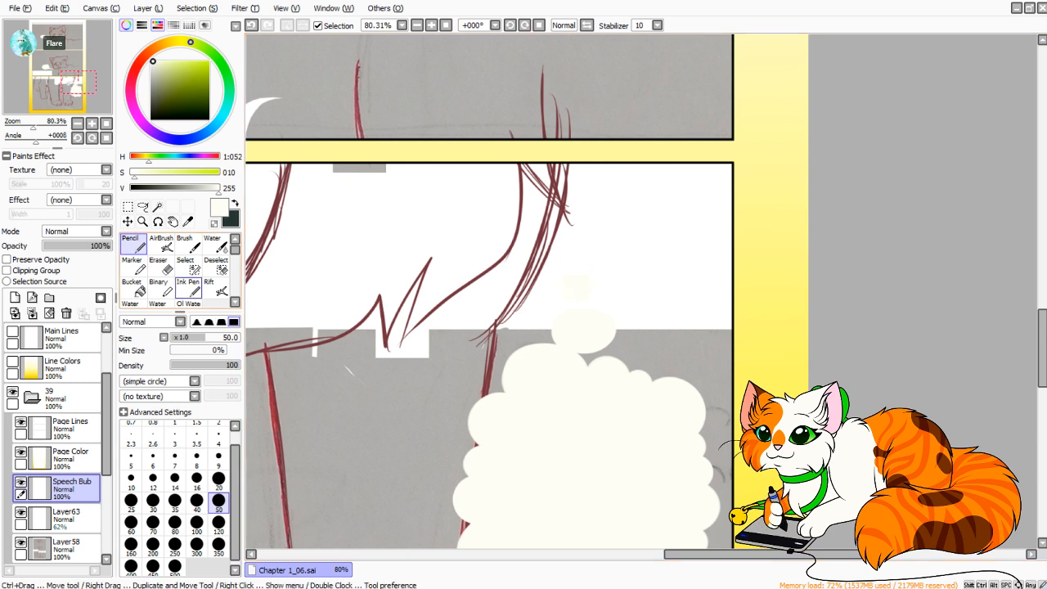
pyautogui.moveTo(34, 126)
pyautogui.mouseDown()
pyautogui.moveTo(10, 126)
pyautogui.moveTo(45, 126)
pyautogui.mouseUp()
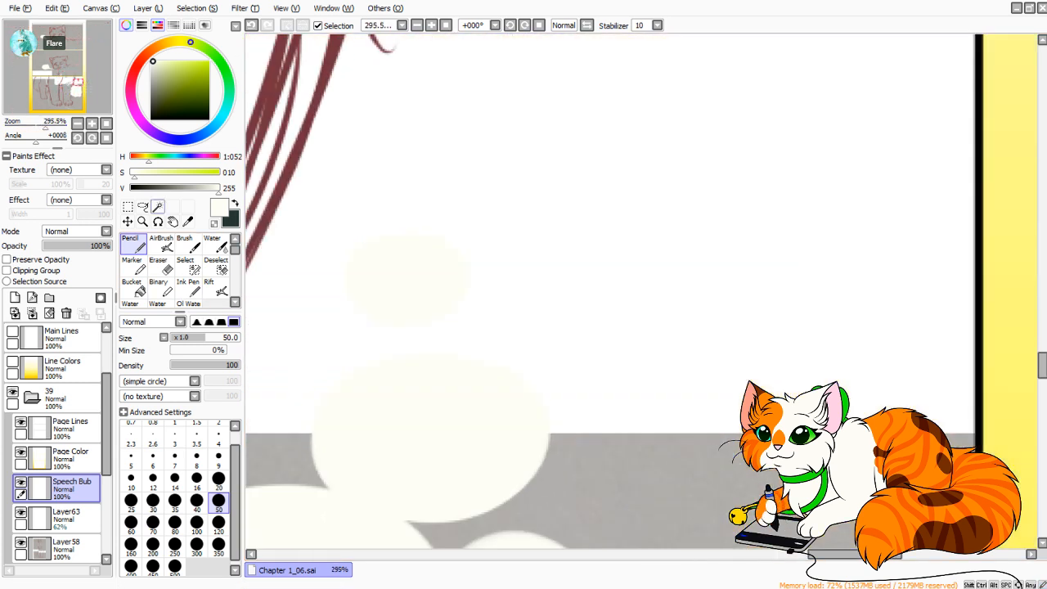
pyautogui.moveTo(448, 389)
pyautogui.mouseDown()
pyautogui.moveTo(674, 221)
pyautogui.moveTo(644, 66)
pyautogui.moveTo(627, 274)
pyautogui.moveTo(540, 283)
pyautogui.moveTo(559, 327)
pyautogui.moveTo(680, 271)
pyautogui.moveTo(526, 269)
pyautogui.moveTo(575, 332)
pyautogui.moveTo(640, 287)
pyautogui.moveTo(634, 301)
pyautogui.mouseUp()
pyautogui.hotkey('ctrl', 'z')
pyautogui.hotkey('ctrl', 'z')
pyautogui.hotkey('ctrl', 'z')
pyautogui.moveTo(557, 266)
pyautogui.mouseDown()
pyautogui.moveTo(542, 275)
pyautogui.moveTo(582, 328)
pyautogui.moveTo(569, 262)
pyautogui.moveTo(580, 355)
pyautogui.moveTo(647, 274)
pyautogui.moveTo(564, 266)
pyautogui.moveTo(532, 340)
pyautogui.moveTo(673, 264)
pyautogui.moveTo(505, 316)
pyautogui.mouseUp()
pyautogui.hotkey('ctrl', 'z')
pyautogui.hotkey('ctrl', 'z')
pyautogui.moveTo(599, 262)
pyautogui.mouseDown()
pyautogui.moveTo(567, 261)
pyautogui.moveTo(540, 325)
pyautogui.mouseUp()
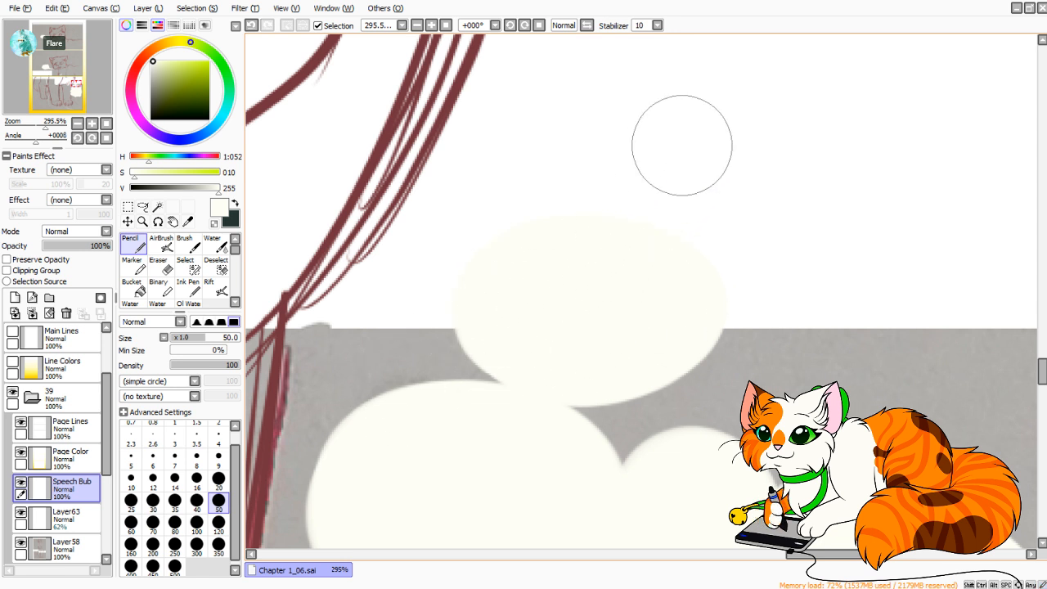
# Try adding two smaller ovals above the large trail puff and undo the trial puffs.
pyautogui.moveTo(682, 146)
pyautogui.mouseDown()
pyautogui.moveTo(628, 296)
pyautogui.moveTo(675, 298)
pyautogui.moveTo(614, 288)
pyautogui.moveTo(676, 293)
pyautogui.mouseUp()
pyautogui.moveTo(591, 154)
pyautogui.mouseDown()
pyautogui.moveTo(612, 166)
pyautogui.moveTo(667, 111)
pyautogui.mouseUp()
pyautogui.hotkey('ctrl', 'z')
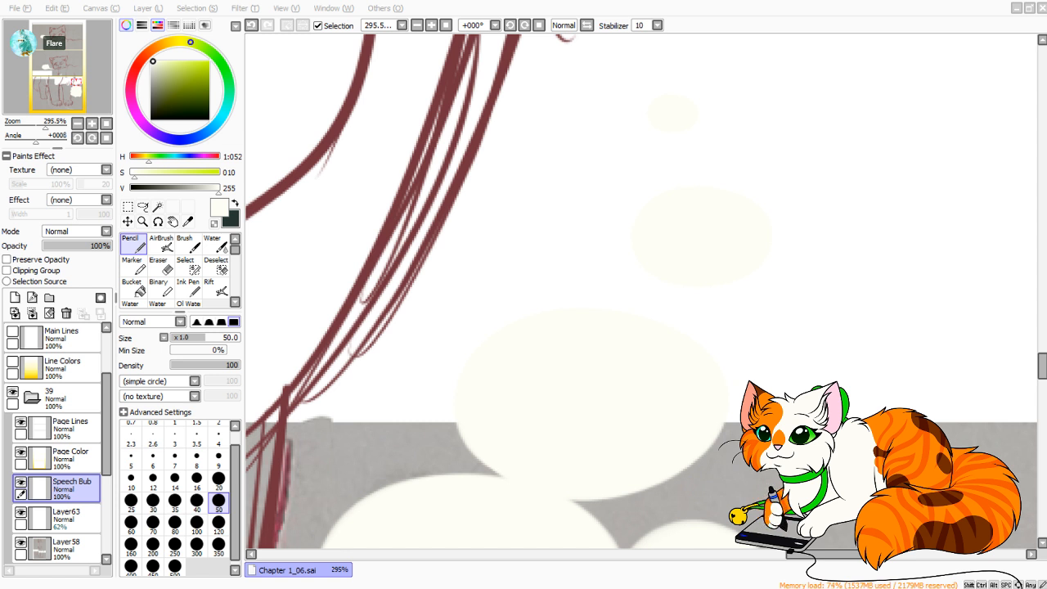
pyautogui.moveTo(671, 427); pyautogui.dragTo(647, 424)
pyautogui.hotkey('ctrl', 'z')
pyautogui.hotkey('ctrl', 'z')
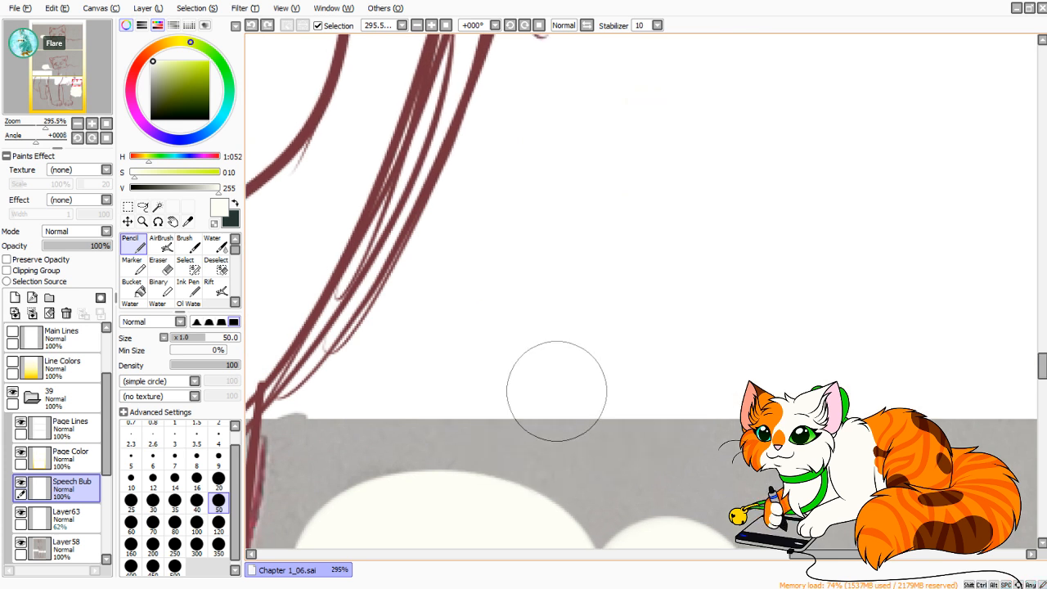
# Repaint the bottom cloud's thought trail as a rising series of off-white ovals that get smaller.
pyautogui.moveTo(540, 378)
pyautogui.mouseDown()
pyautogui.moveTo(648, 402)
pyautogui.moveTo(514, 379)
pyautogui.moveTo(521, 449)
pyautogui.moveTo(644, 444)
pyautogui.moveTo(636, 335)
pyautogui.moveTo(657, 282)
pyautogui.mouseUp()
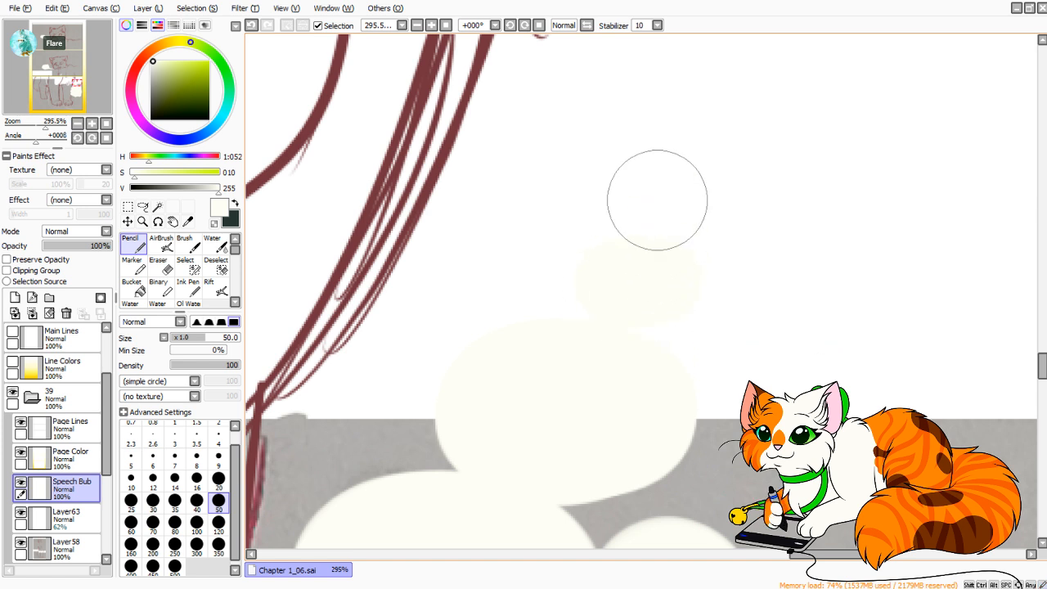
pyautogui.moveTo(620, 178); pyautogui.dragTo(637, 186)
# Erase the two trail ovals beside the middle panel's thought bubble with the Eraser at size 50.
pyautogui.moveTo(45, 125); pyautogui.dragTo(29, 124)
pyautogui.moveTo(76, 82); pyautogui.dragTo(53, 70)
pyautogui.moveTo(29, 124); pyautogui.dragTo(46, 125)
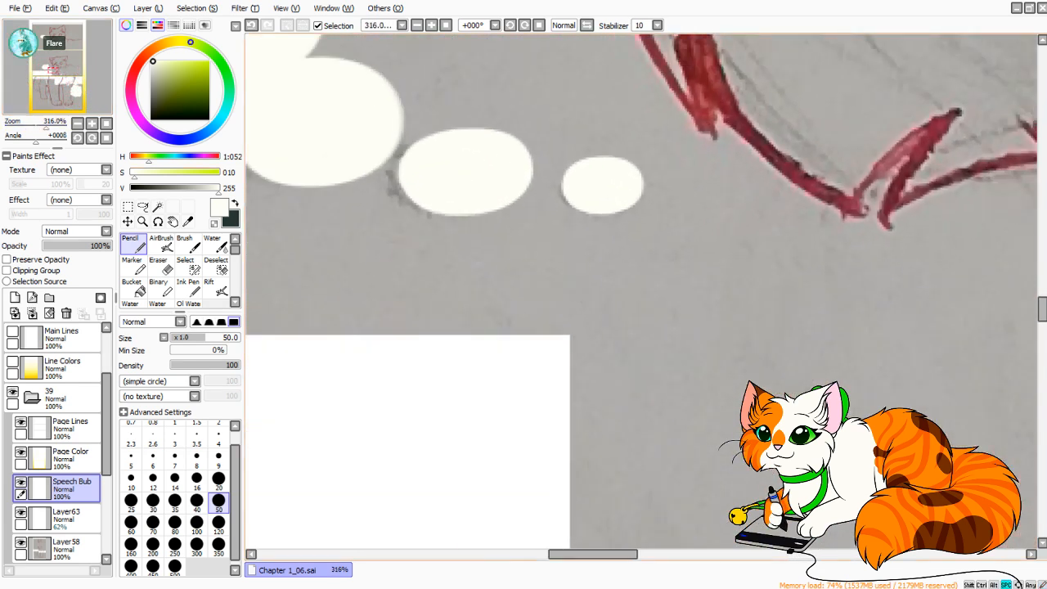
pyautogui.click(52, 69)
pyautogui.press('e')
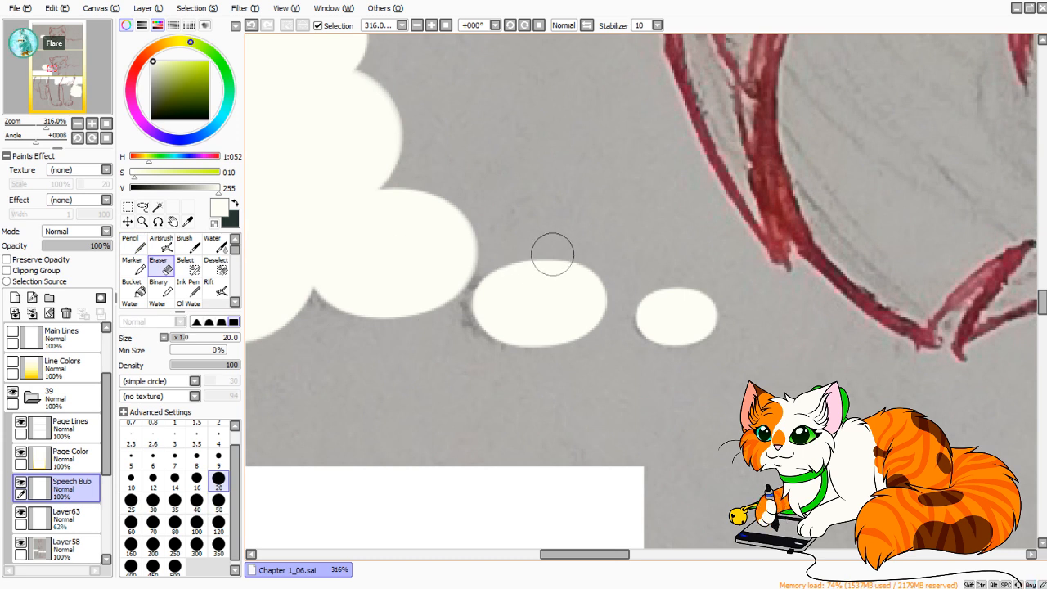
pyautogui.click(218, 500)
pyautogui.moveTo(537, 339)
pyautogui.mouseDown()
pyautogui.moveTo(508, 337)
pyautogui.moveTo(536, 291)
pyautogui.mouseUp()
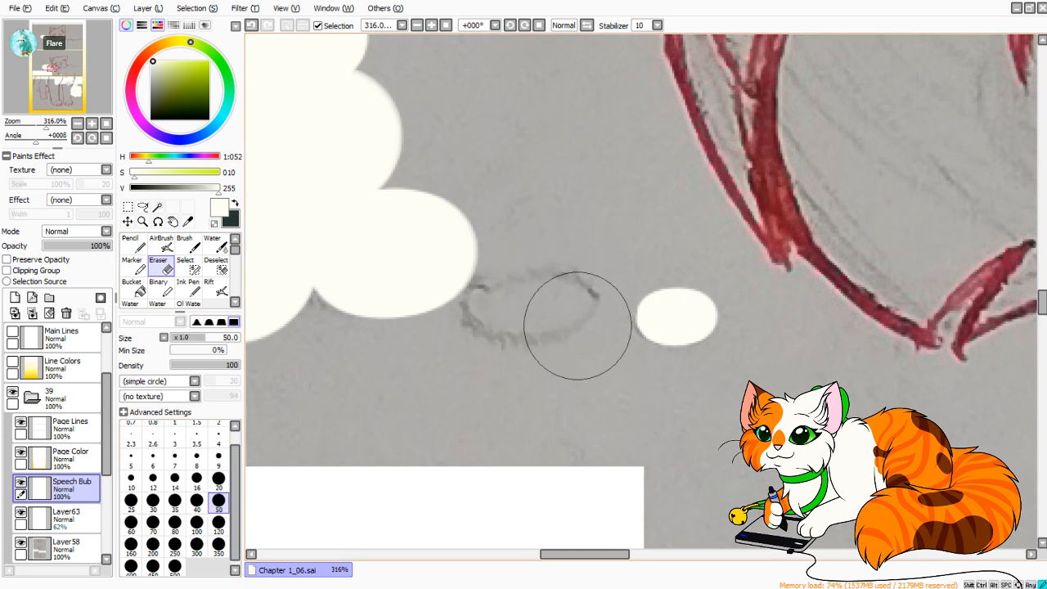
pyautogui.moveTo(578, 326); pyautogui.dragTo(676, 344)
# Repaint the middle bubble's trail with the Pencil as a medium and a small oval closer to the cloud, undoing unwanted dabs.
pyautogui.press('n')
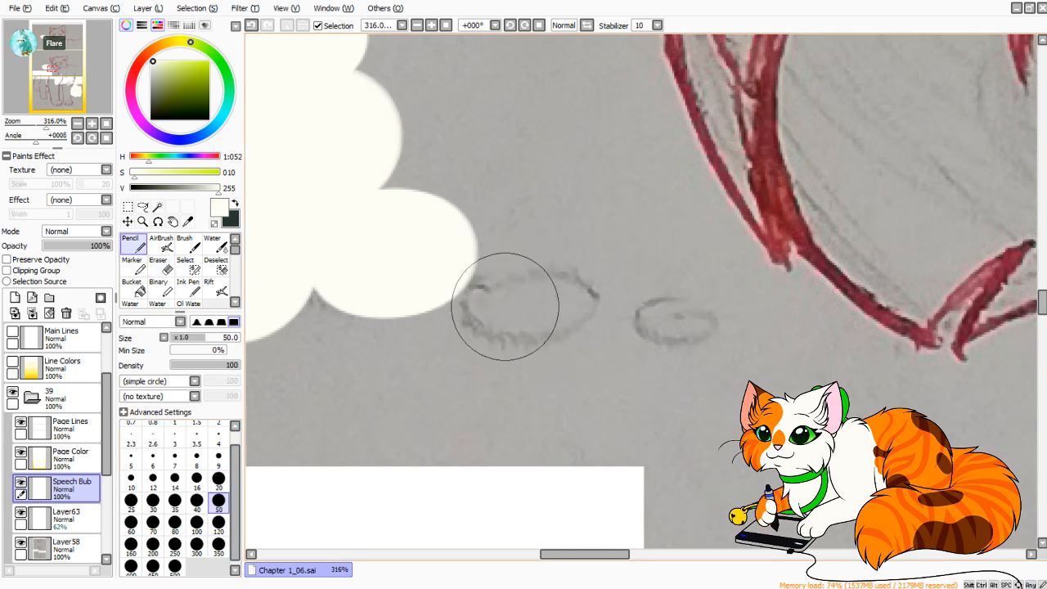
pyautogui.moveTo(504, 307)
pyautogui.mouseDown()
pyautogui.moveTo(545, 299)
pyautogui.moveTo(486, 311)
pyautogui.moveTo(538, 276)
pyautogui.moveTo(558, 293)
pyautogui.moveTo(516, 306)
pyautogui.moveTo(512, 285)
pyautogui.moveTo(514, 306)
pyautogui.moveTo(499, 292)
pyautogui.mouseUp()
pyautogui.hotkey('ctrl', 'z')
pyautogui.hotkey('ctrl', 'z')
pyautogui.hotkey('ctrl', 'z')
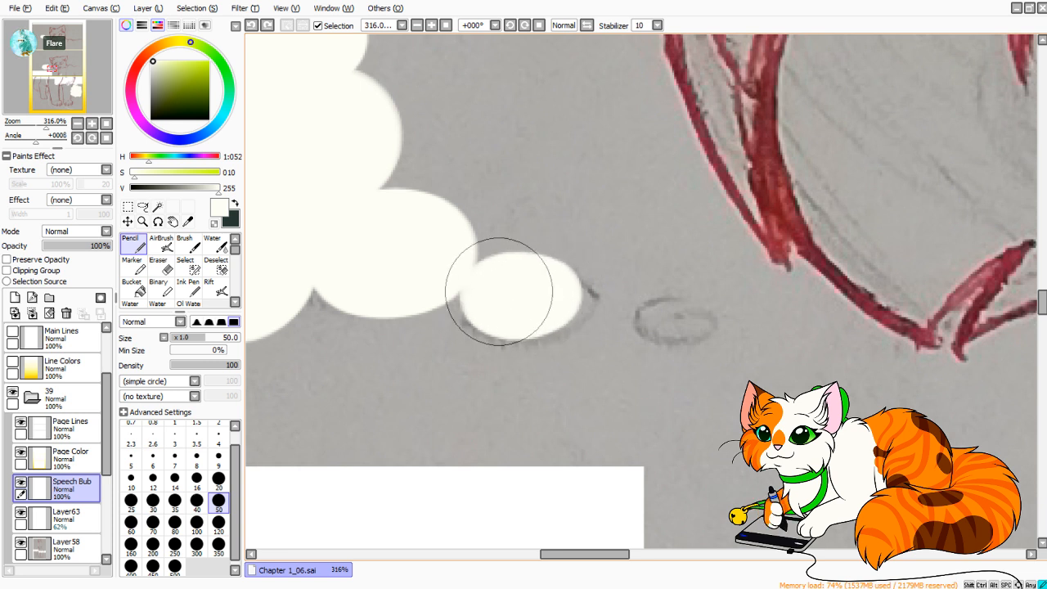
pyautogui.moveTo(635, 314); pyautogui.dragTo(613, 316)
pyautogui.hotkey('ctrl', 'z')
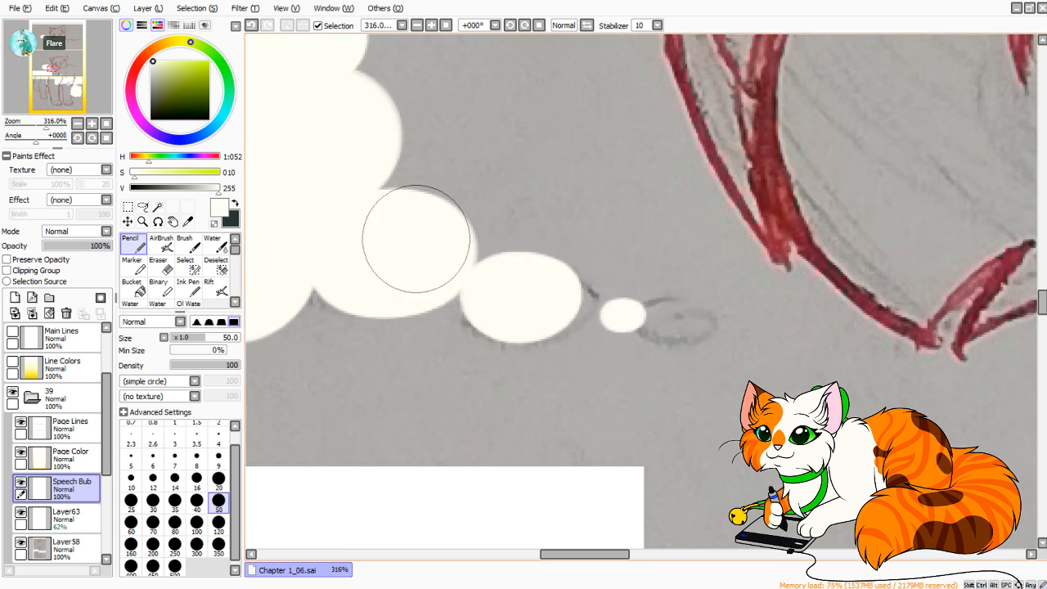
# Set the opacity of page 39's speech bubble layer to 80%.
pyautogui.click(106, 124)
pyautogui.moveTo(17, 124); pyautogui.dragTo(20, 124)
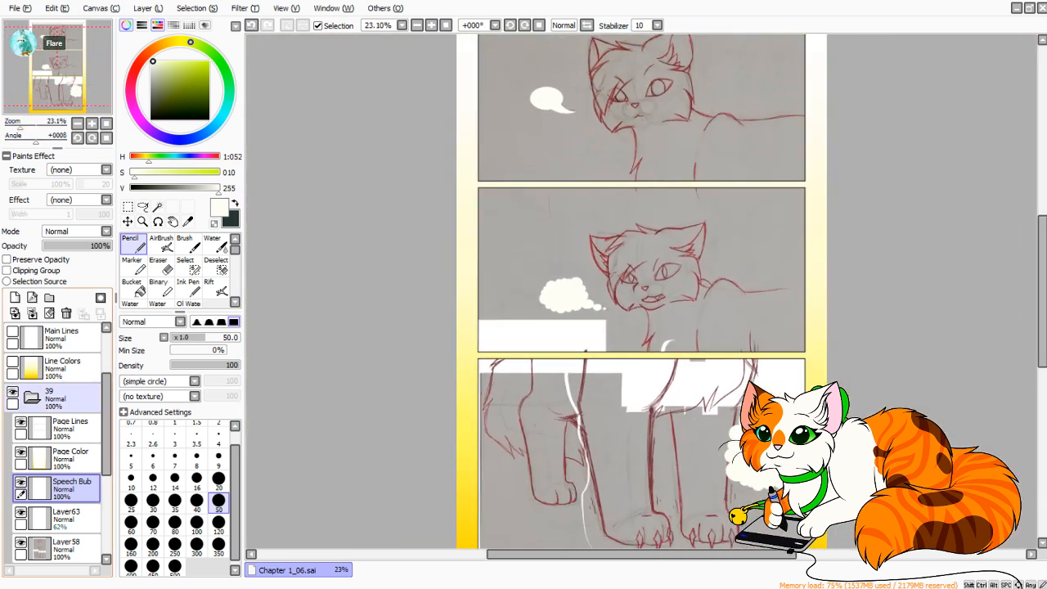
pyautogui.scroll(3, 57, 369)
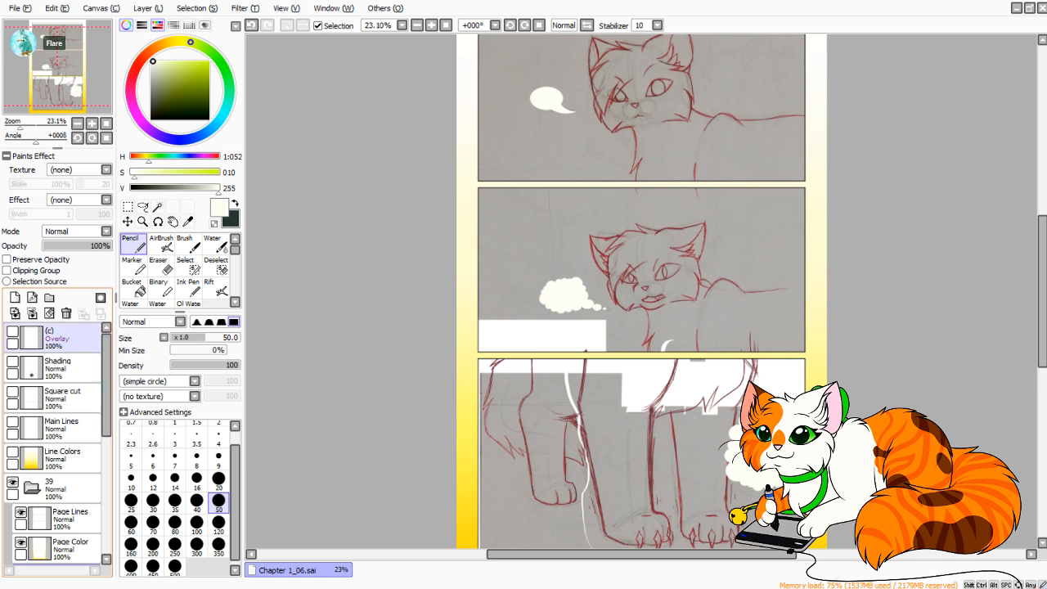
pyautogui.click(12, 362)
pyautogui.click(12, 362)
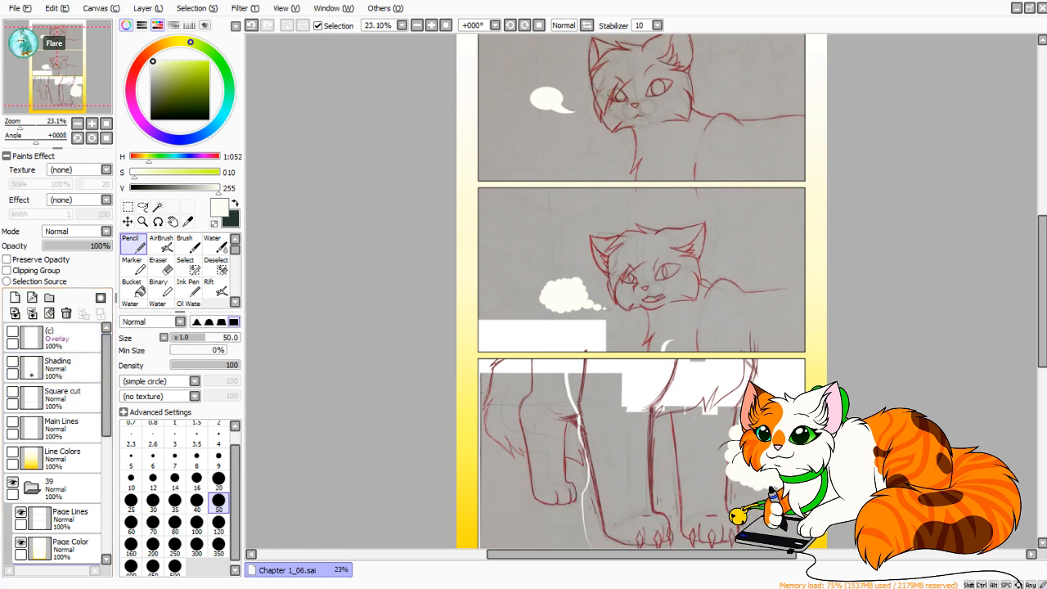
pyautogui.moveTo(105, 246); pyautogui.dragTo(99, 246)
# Collapse and hide folder 39, and show and expand folder 38.
pyautogui.click(32, 489)
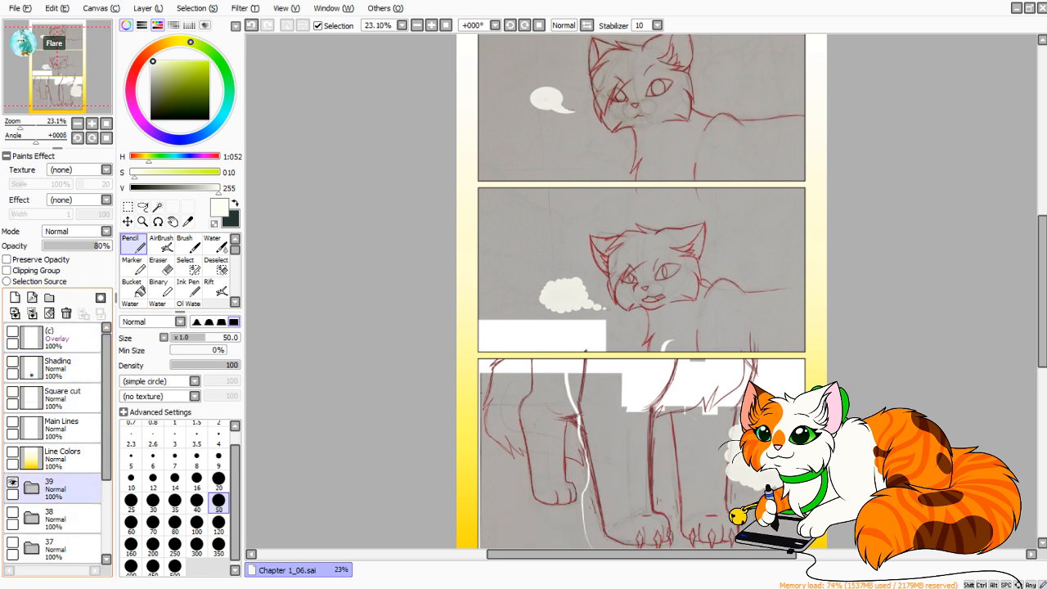
pyautogui.click(12, 483)
pyautogui.click(12, 512)
pyautogui.click(32, 518)
pyautogui.scroll(-5, 53, 442)
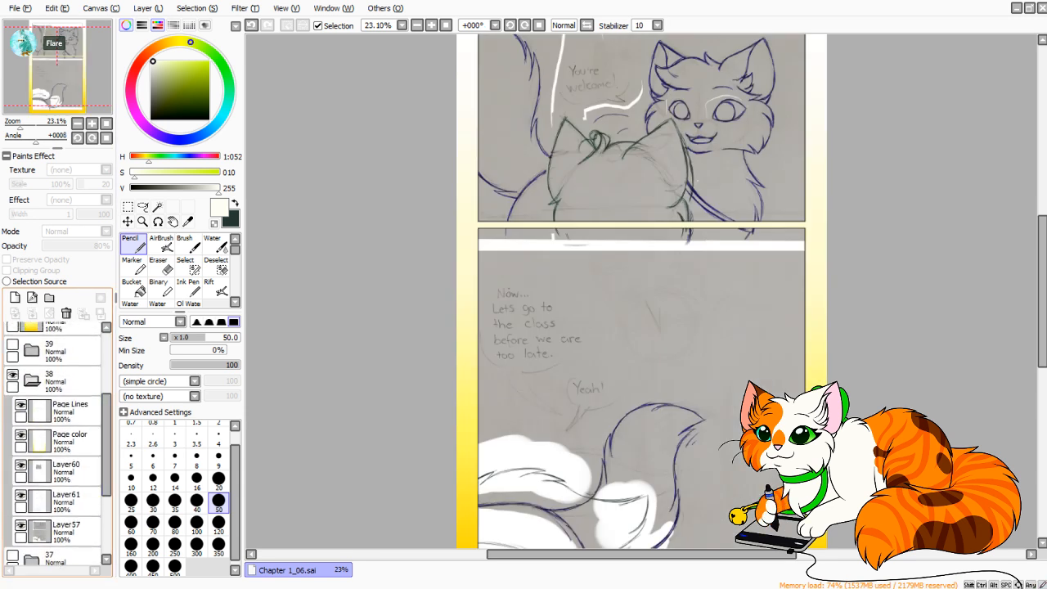
# Add a new layer above Layer60 in folder 38 and name it SpeechBub.
pyautogui.click(65, 471)
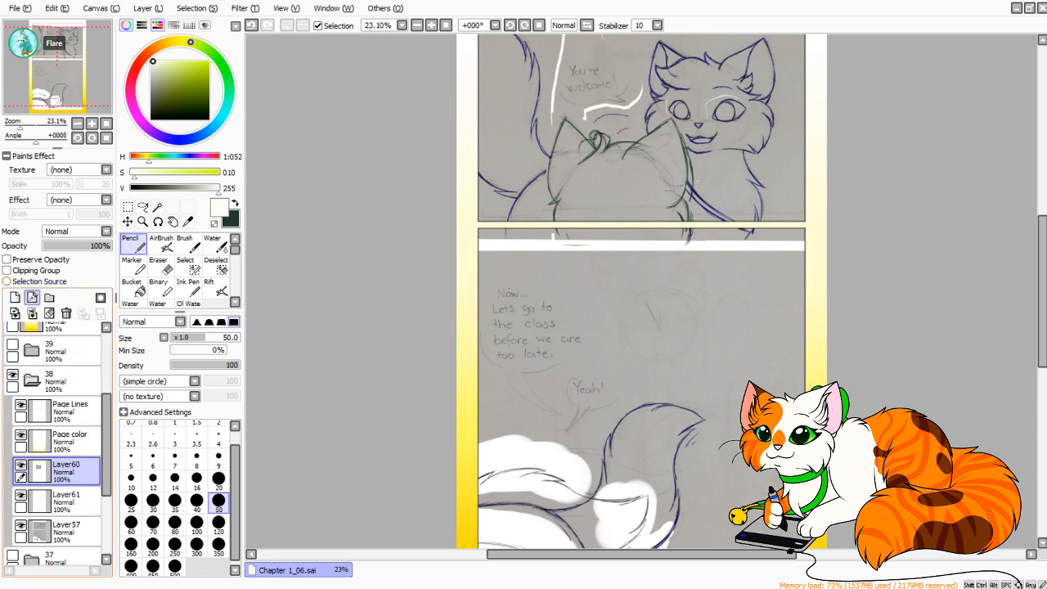
pyautogui.click(32, 297)
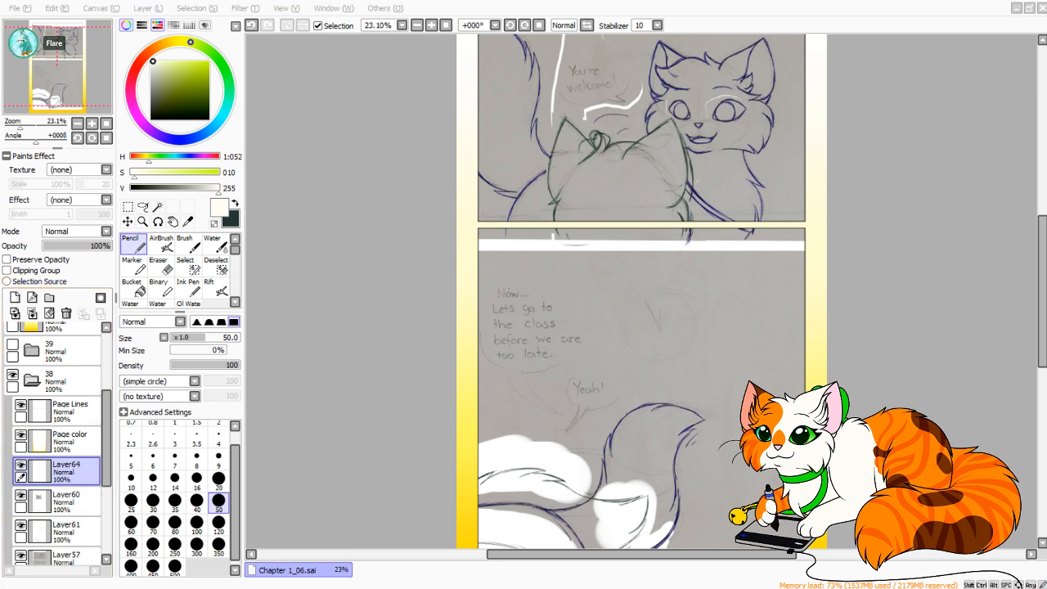
pyautogui.write('SpeechBub')
pyautogui.press('Return')
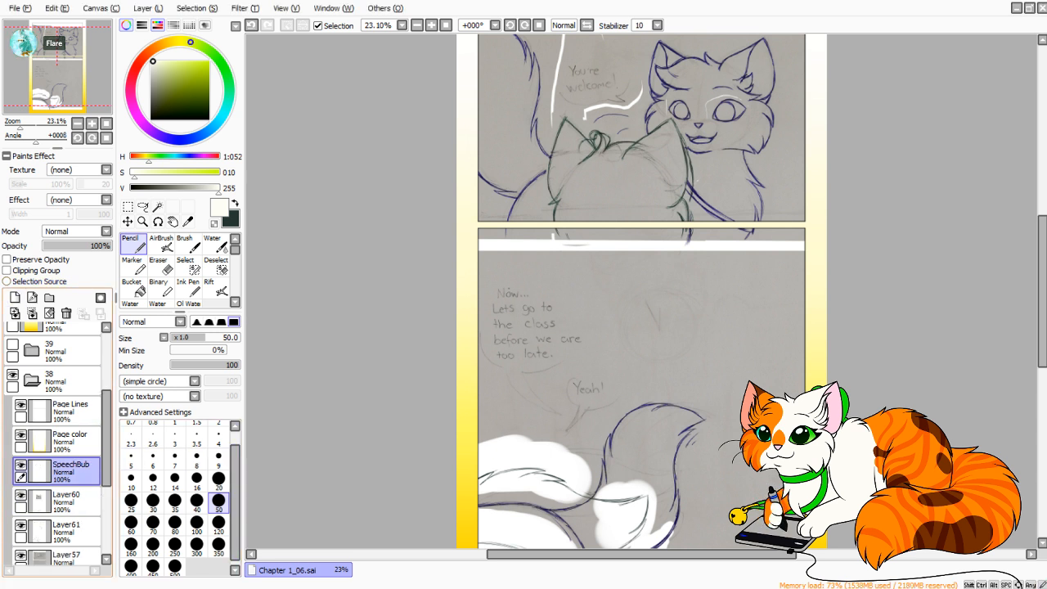
# Stamp an off-white circle over the "You're welcome!" text using the Pencil at size 250 and 100% minimum size, undoing misplaced dabs.
pyautogui.moveTo(20, 125); pyautogui.dragTo(55, 37)
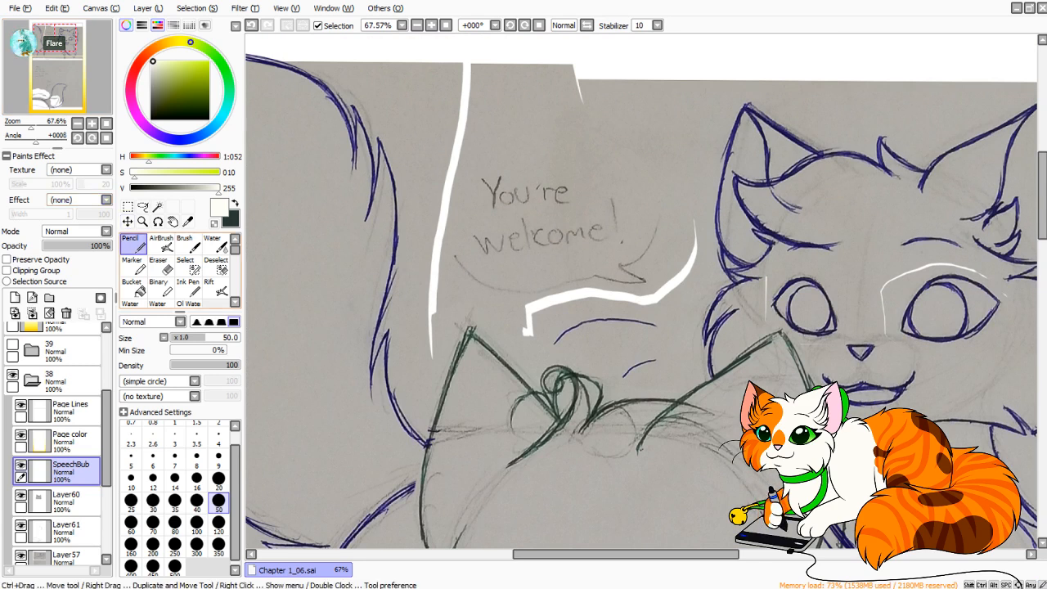
pyautogui.click(219, 524)
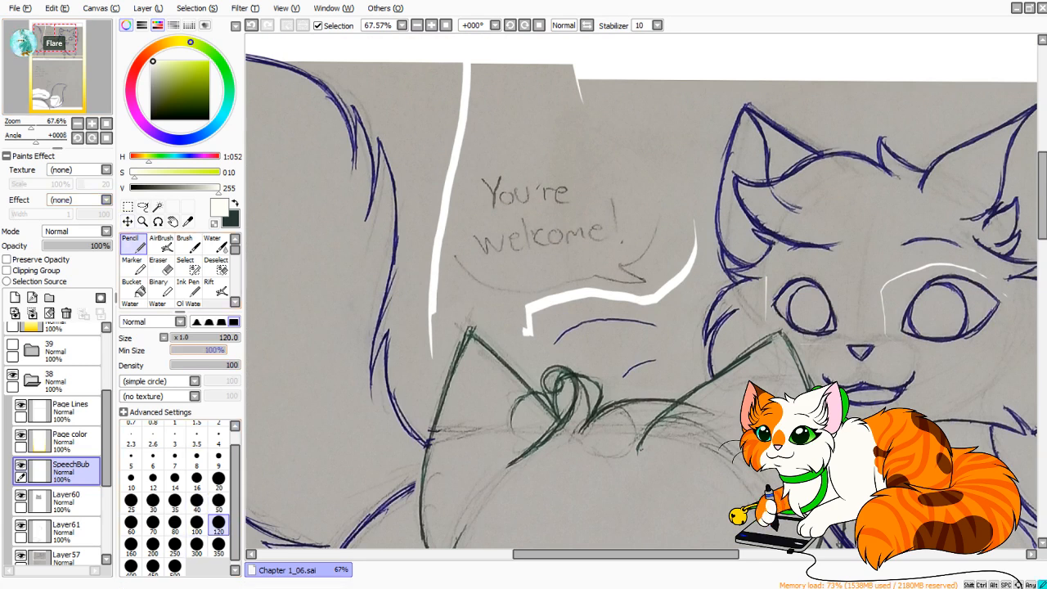
pyautogui.click(174, 543)
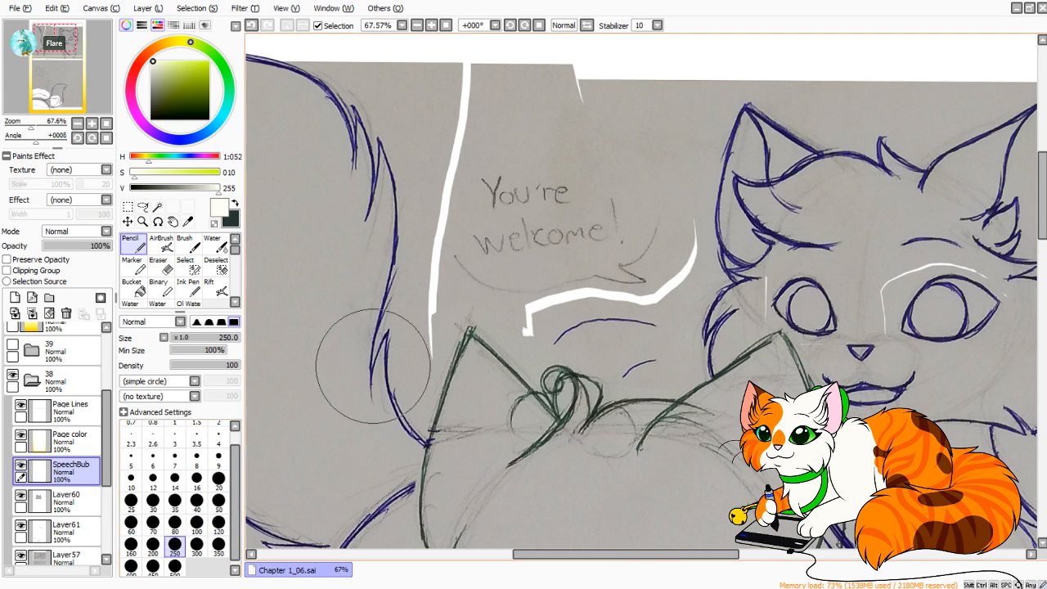
pyautogui.click(563, 219)
pyautogui.hotkey('ctrl', 'z')
pyautogui.click(553, 219)
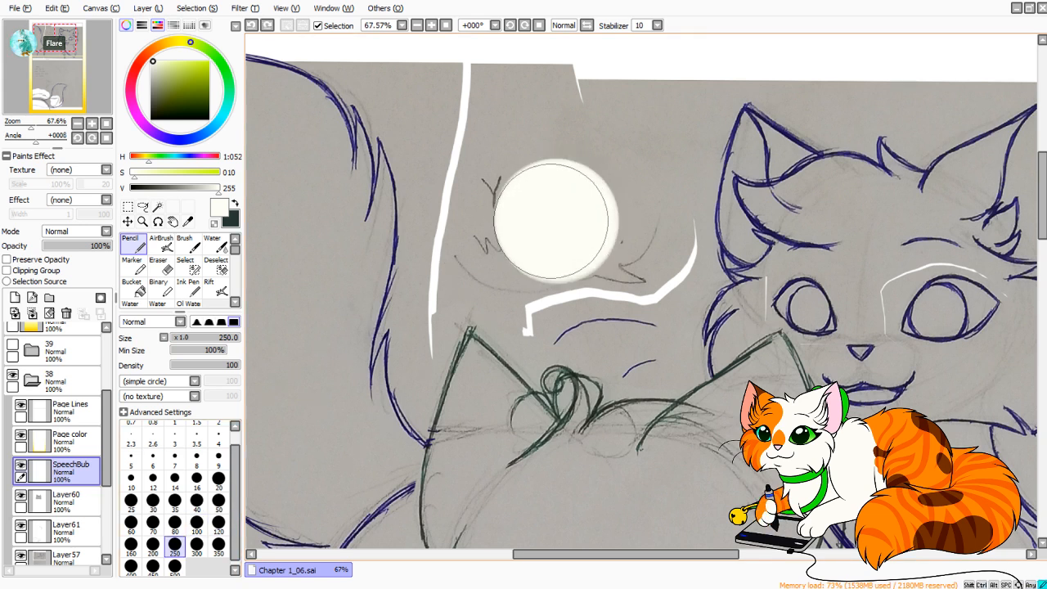
pyautogui.hotkey('ctrl', 'z')
pyautogui.click(558, 215)
pyautogui.click(557, 215)
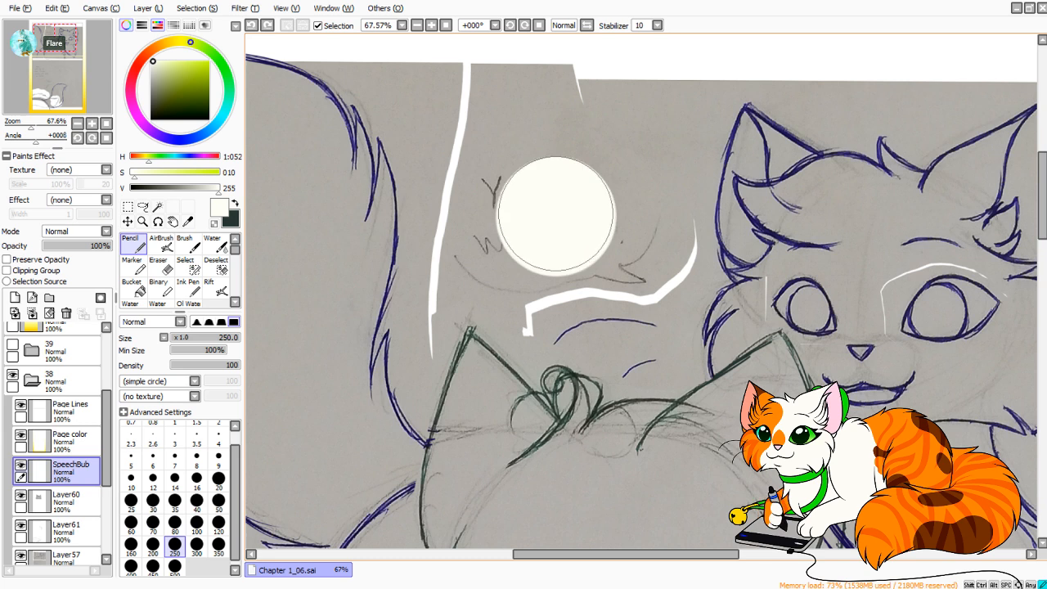
pyautogui.moveTo(557, 214); pyautogui.dragTo(554, 214)
# Stretch the off-white circle over the "You're welcome!" text into a wide oval and center it within the sketched bubble.
pyautogui.moveTo(31, 125); pyautogui.dragTo(34, 124)
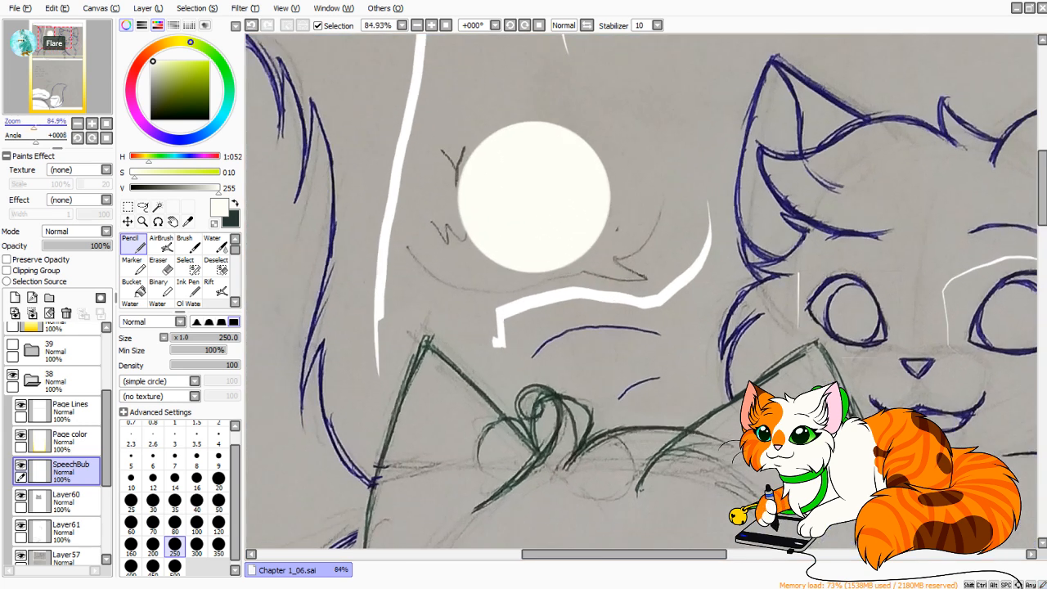
pyautogui.hotkey('ctrl', 't')
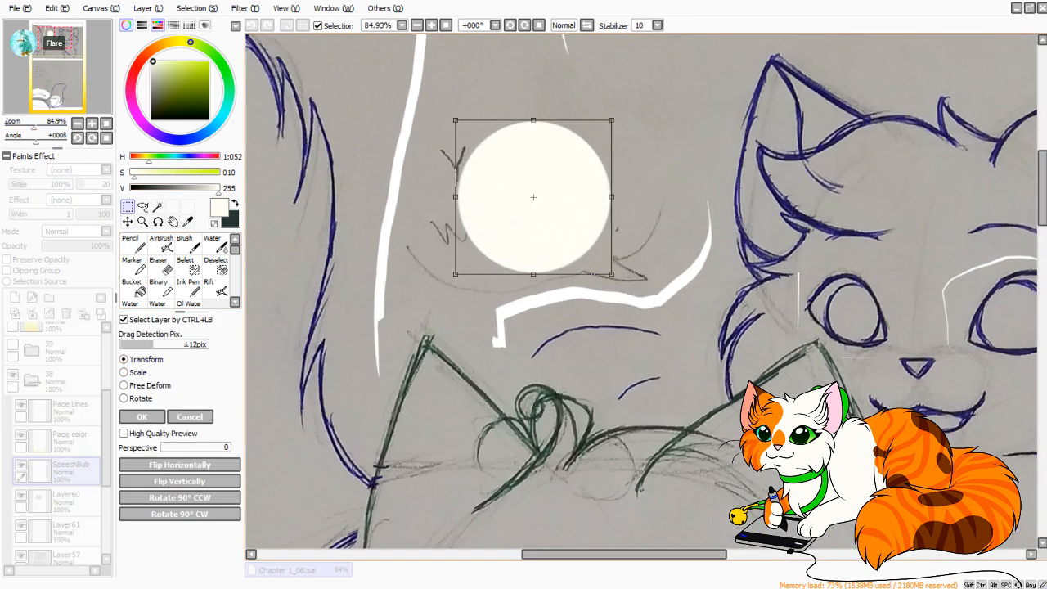
pyautogui.moveTo(612, 197); pyautogui.dragTo(676, 197)
pyautogui.moveTo(565, 197)
pyautogui.mouseDown()
pyautogui.moveTo(556, 196)
pyautogui.moveTo(663, 391)
pyautogui.moveTo(575, 196)
pyautogui.moveTo(571, 203)
pyautogui.mouseUp()
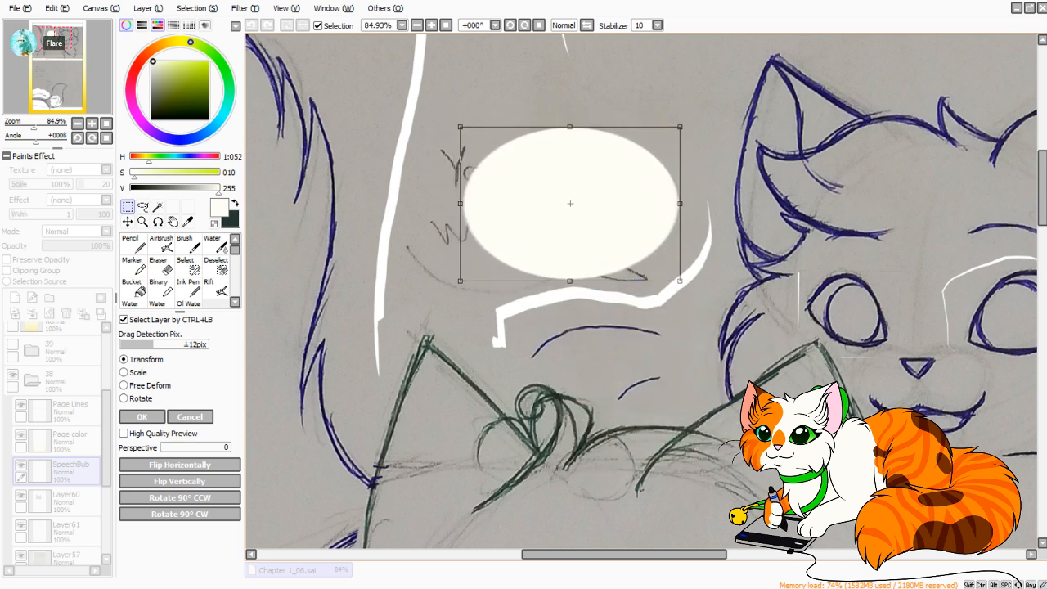
pyautogui.moveTo(460, 203); pyautogui.dragTo(449, 203)
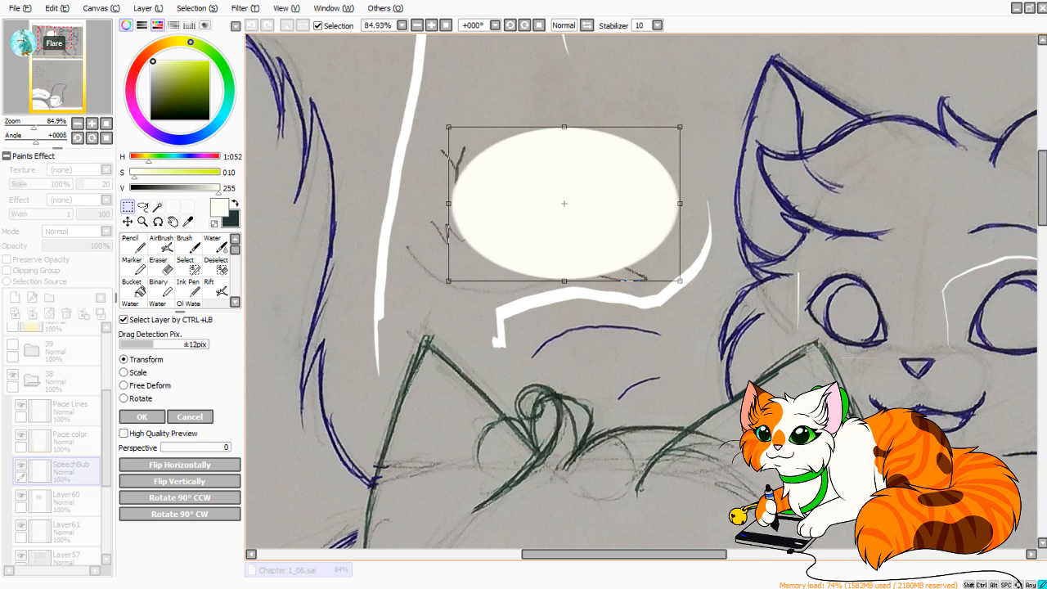
pyautogui.moveTo(564, 203); pyautogui.dragTo(565, 214)
pyautogui.press('Return')
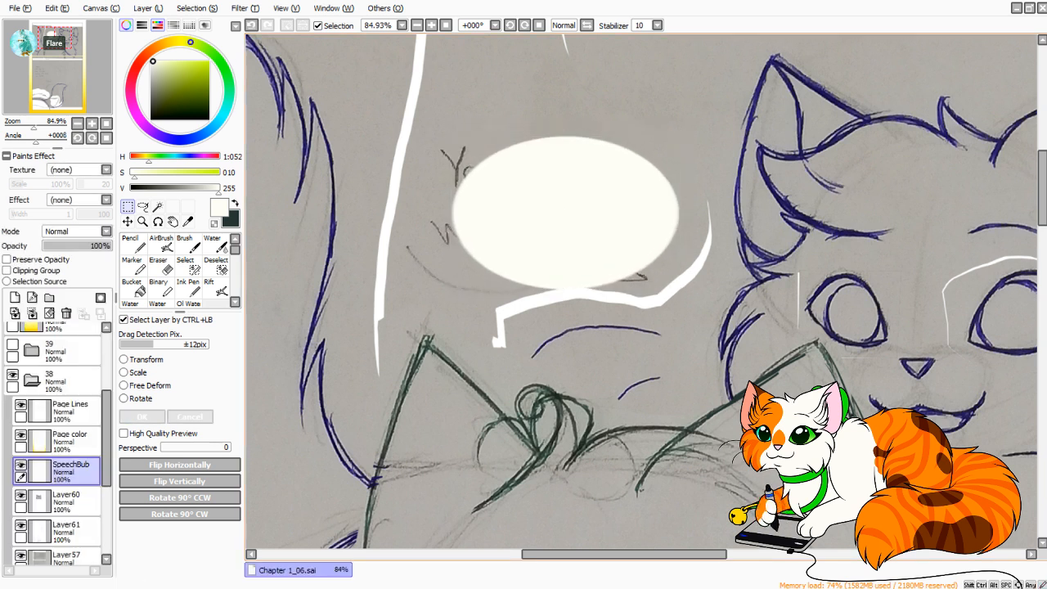
# Outline a curved tail from the oval's lower edge toward the right-hand cat using the Pencil at size 7 and 0% minimum size.
pyautogui.click(134, 244)
pyautogui.click(175, 460)
pyautogui.moveTo(36, 141); pyautogui.dragTo(46, 141)
pyautogui.moveTo(34, 127); pyautogui.dragTo(44, 127)
pyautogui.moveTo(685, 397)
pyautogui.mouseDown()
pyautogui.moveTo(575, 270)
pyautogui.moveTo(516, 334)
pyautogui.moveTo(516, 174)
pyautogui.mouseUp()
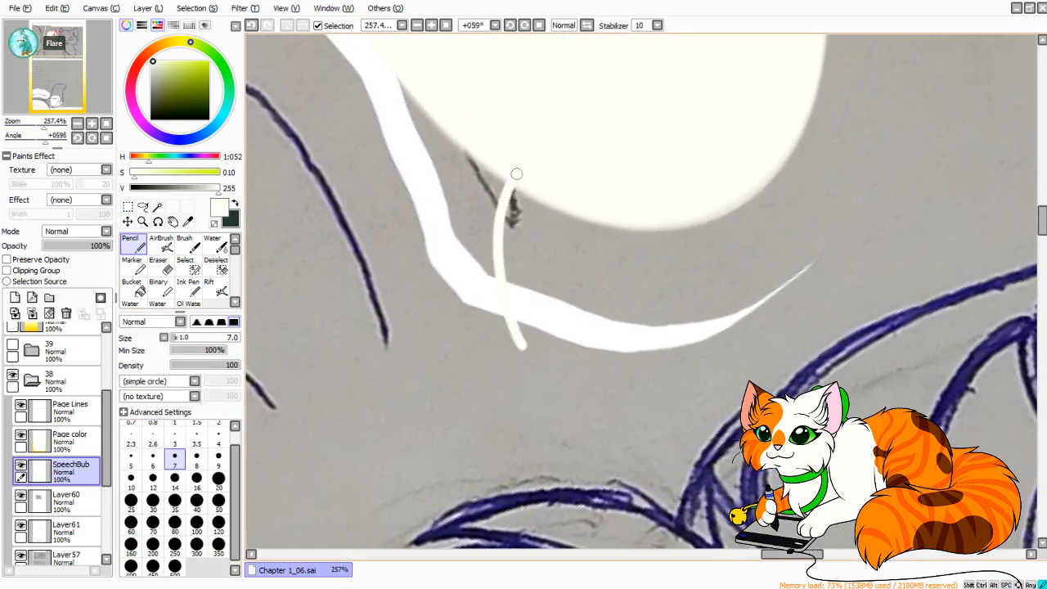
pyautogui.hotkey('ctrl', 'z')
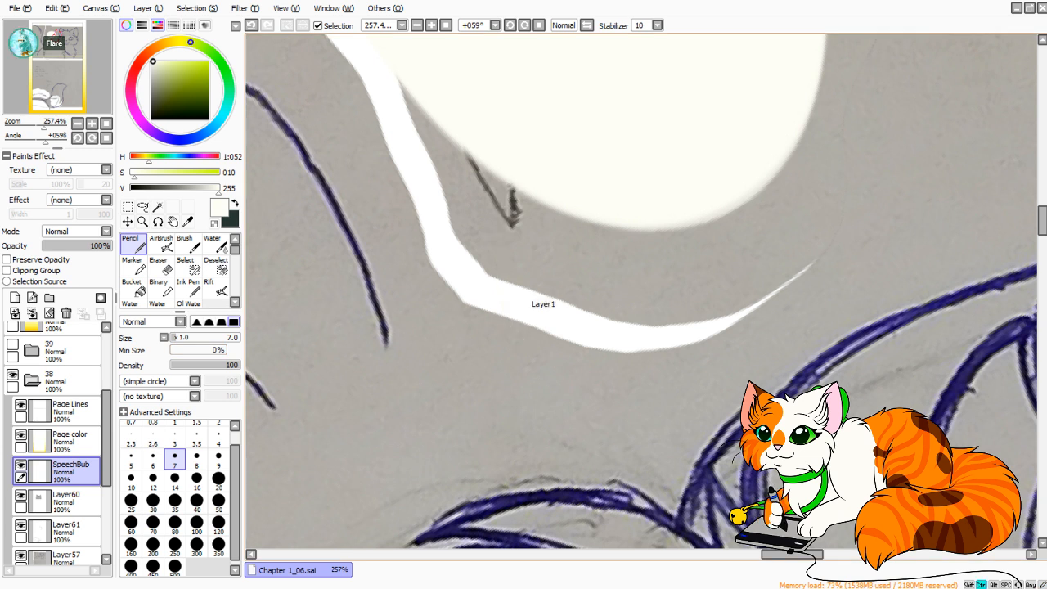
pyautogui.moveTo(494, 295); pyautogui.dragTo(508, 178)
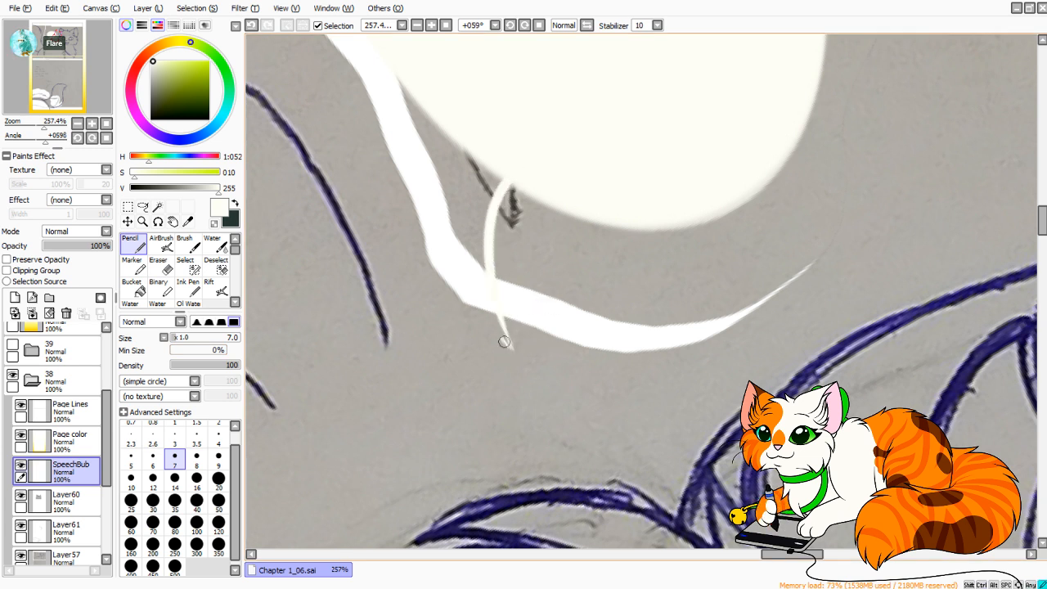
pyautogui.moveTo(504, 341)
pyautogui.mouseDown()
pyautogui.moveTo(442, 157)
pyautogui.moveTo(445, 132)
pyautogui.mouseUp()
pyautogui.moveTo(44, 127); pyautogui.dragTo(51, 127)
pyautogui.moveTo(401, 404)
pyautogui.mouseDown()
pyautogui.moveTo(517, 483)
pyautogui.moveTo(387, 275)
pyautogui.moveTo(455, 98)
pyautogui.mouseUp()
pyautogui.hotkey('ctrl', 'z')
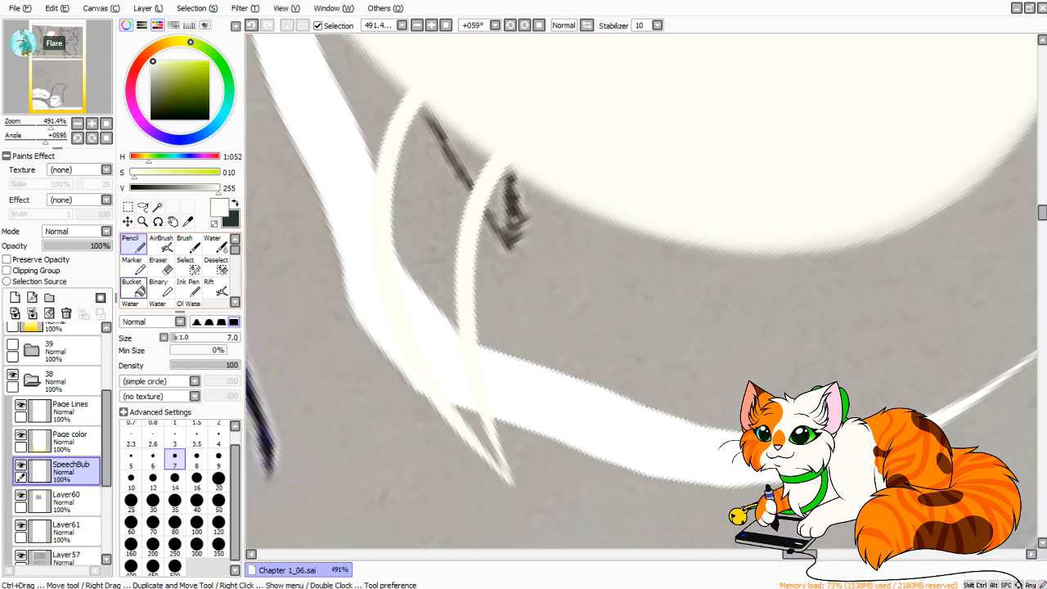
# Fill the outlined tail with off-white and thicken its join with the oval using the Pencil at size 14.
pyautogui.click(131, 285)
pyautogui.click(429, 245)
pyautogui.press('n')
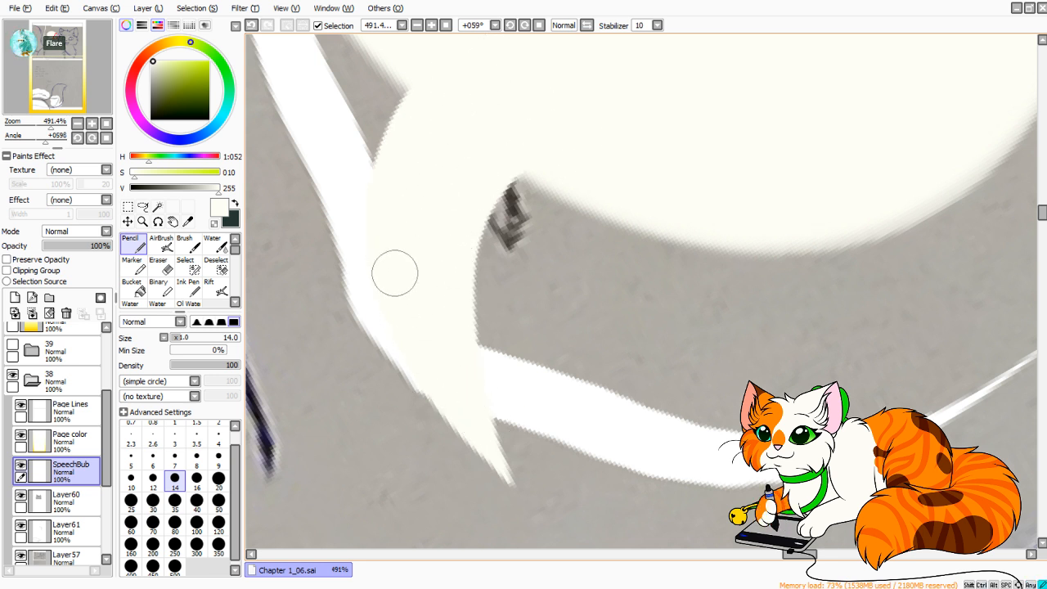
pyautogui.moveTo(394, 273); pyautogui.dragTo(427, 86)
pyautogui.hotkey('ctrl', 'z')
pyautogui.moveTo(386, 262); pyautogui.dragTo(428, 85)
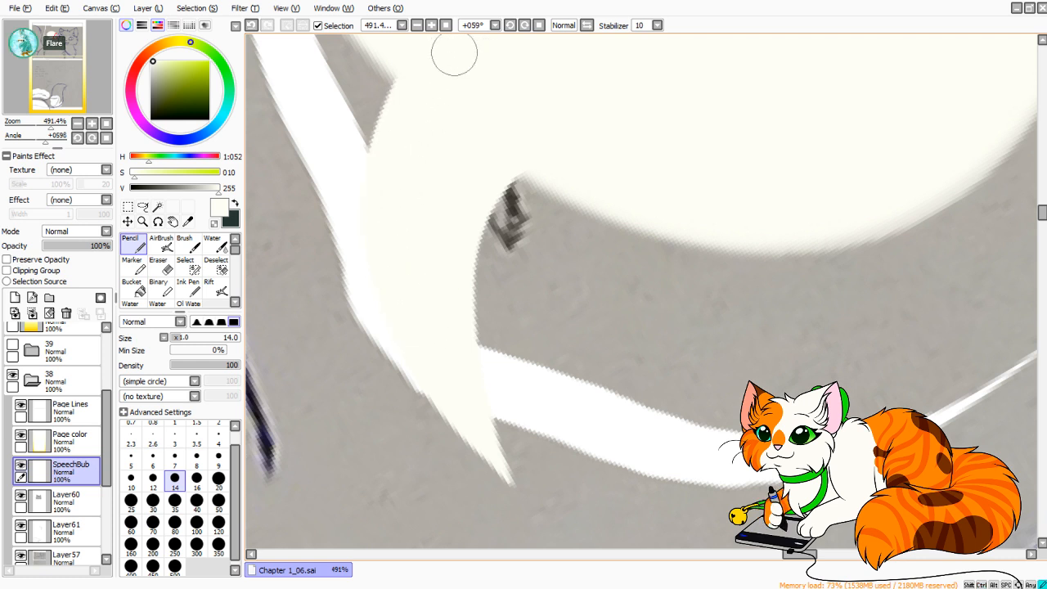
# Widen the tail's outer curve with a size 14 Pencil stroke blending into the oval, undoing the misplaced stroke.
pyautogui.click(106, 138)
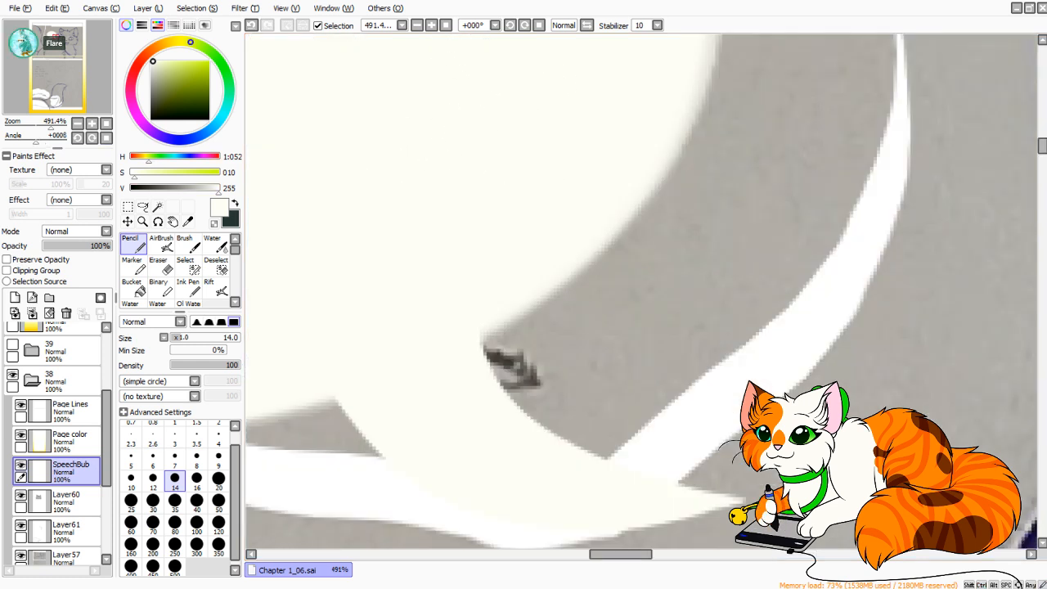
pyautogui.moveTo(34, 124); pyautogui.dragTo(30, 124)
pyautogui.moveTo(56, 38); pyautogui.dragTo(56, 38)
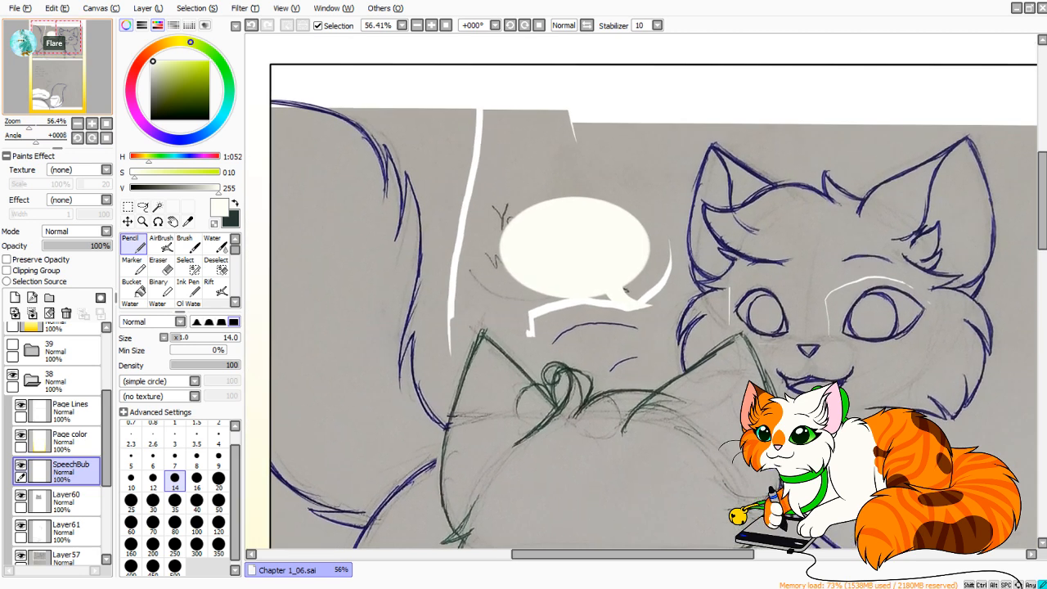
pyautogui.moveTo(29, 124); pyautogui.dragTo(51, 124)
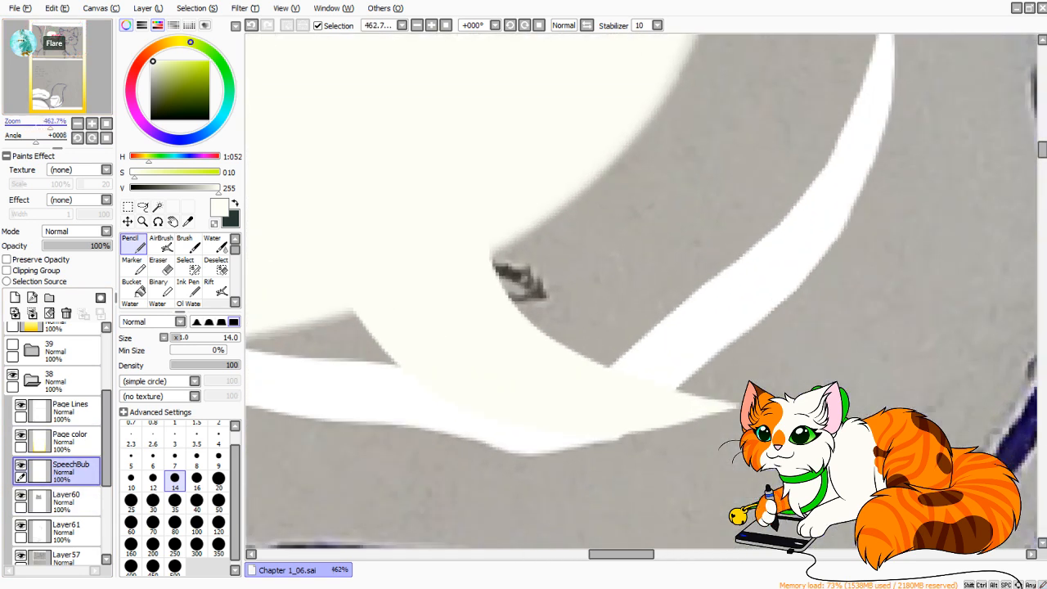
pyautogui.press('space')
pyautogui.moveTo(540, 343); pyautogui.dragTo(593, 221)
pyautogui.moveTo(385, 196)
pyautogui.mouseDown()
pyautogui.moveTo(442, 233)
pyautogui.moveTo(433, 231)
pyautogui.mouseUp()
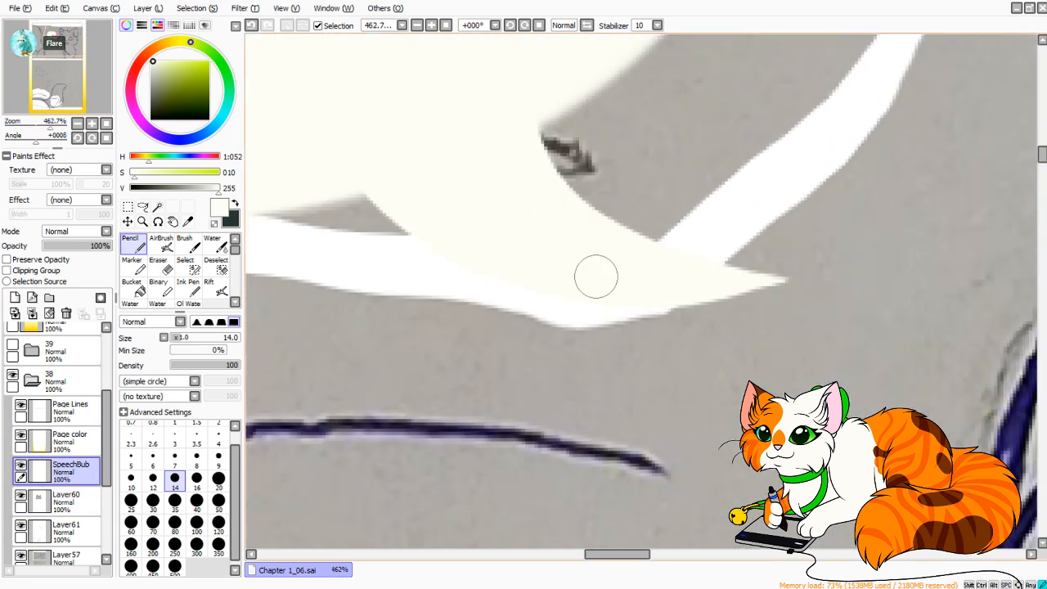
pyautogui.hotkey('ctrl', 'z')
pyautogui.moveTo(36, 138); pyautogui.dragTo(50, 138)
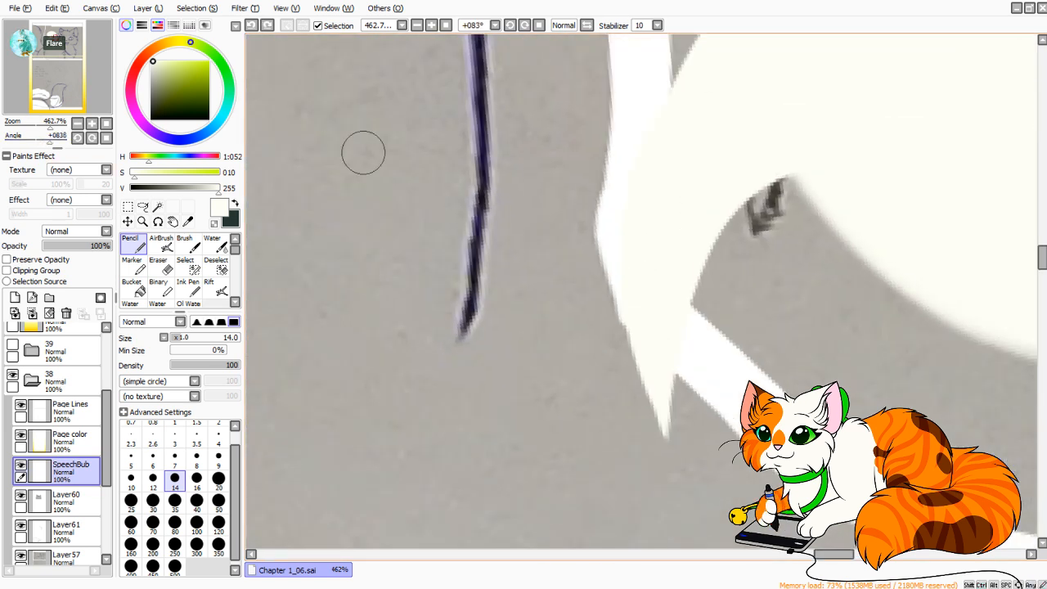
pyautogui.press('space')
pyautogui.moveTo(589, 229); pyautogui.dragTo(393, 285)
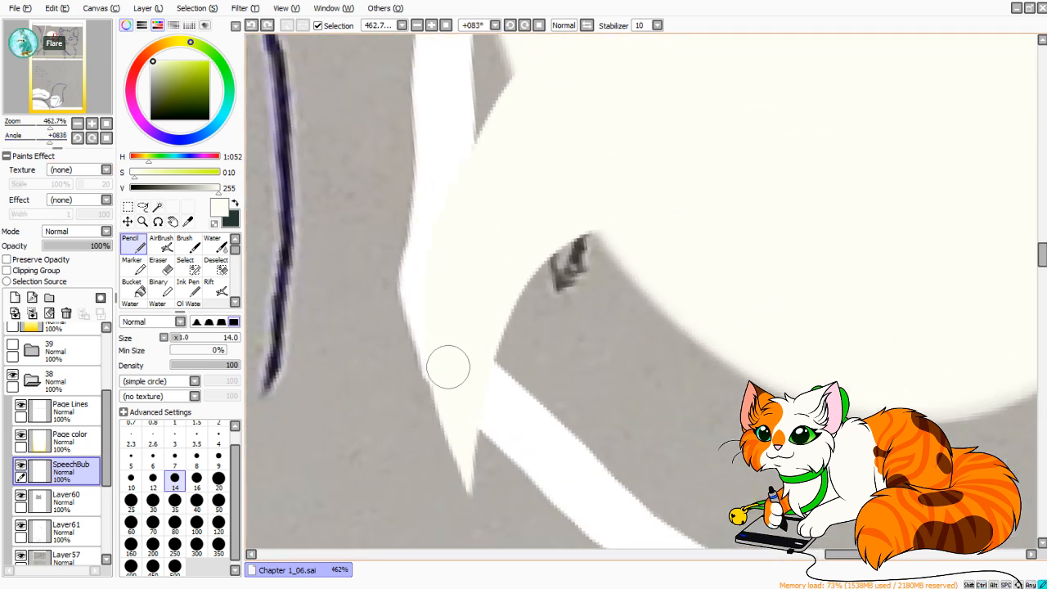
pyautogui.moveTo(450, 361)
pyautogui.mouseDown()
pyautogui.moveTo(442, 266)
pyautogui.moveTo(558, 29)
pyautogui.mouseUp()
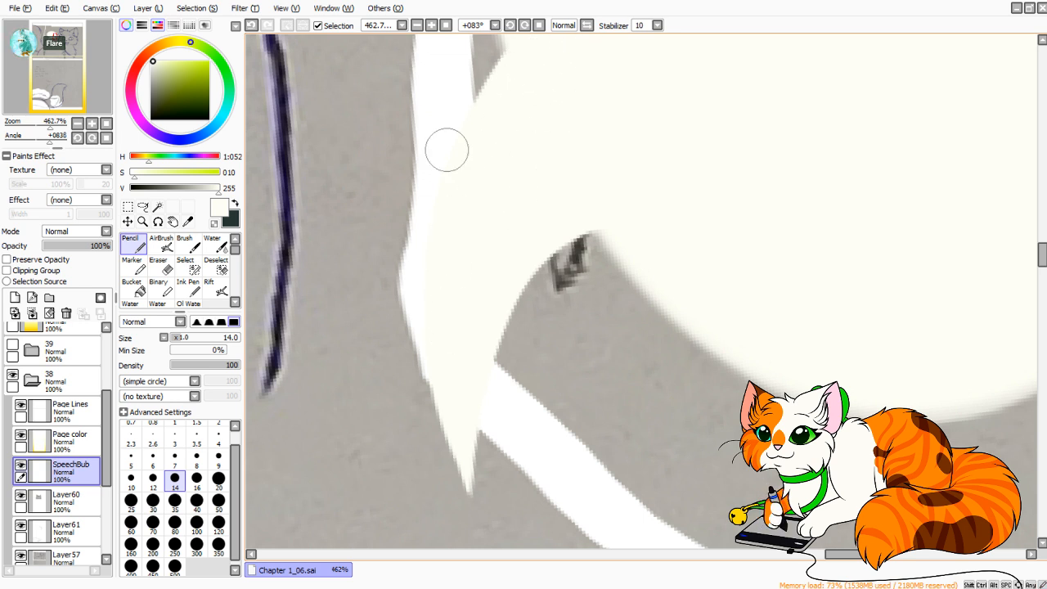
# Stamp a large off-white circle over the "Lets go to the class" text using the Pencil at size 500 and 100% minimum size.
pyautogui.click(106, 137)
pyautogui.moveTo(50, 128); pyautogui.dragTo(31, 127)
pyautogui.moveTo(55, 37)
pyautogui.mouseDown()
pyautogui.moveTo(69, 98)
pyautogui.moveTo(51, 77)
pyautogui.mouseUp()
pyautogui.click(174, 567)
pyautogui.moveTo(495, 303)
pyautogui.mouseDown()
pyautogui.moveTo(515, 95)
pyautogui.moveTo(511, 221)
pyautogui.mouseUp()
pyautogui.click(493, 144)
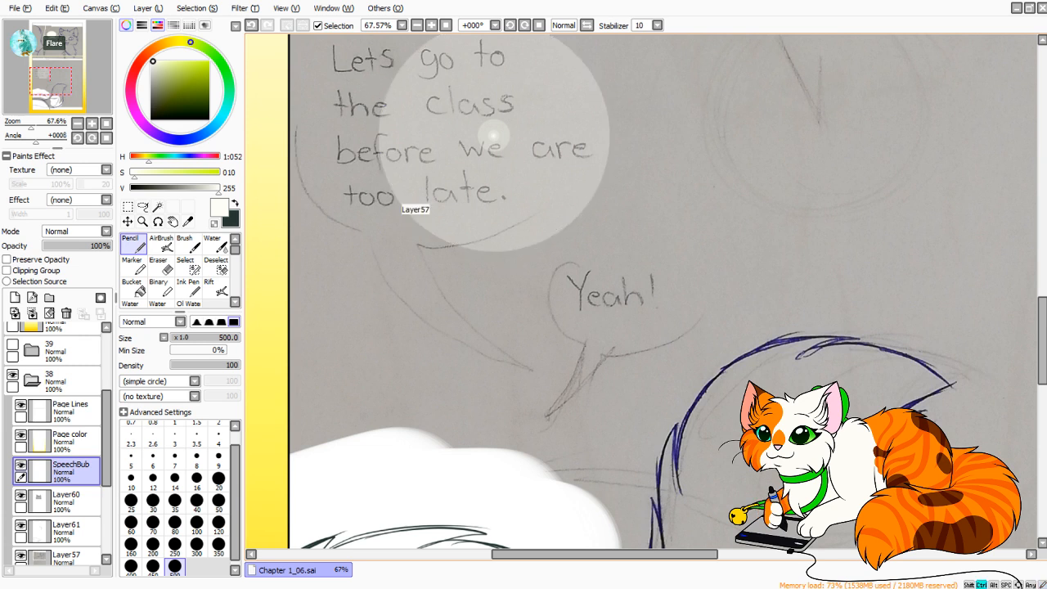
pyautogui.hotkey('ctrl', 'z')
pyautogui.click(222, 351)
pyautogui.click(500, 144)
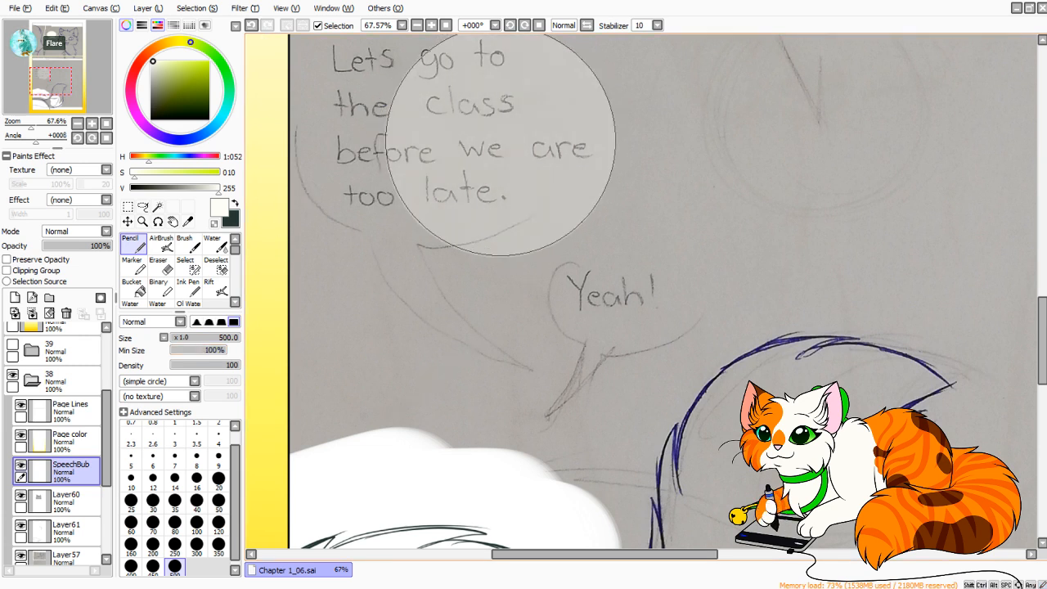
pyautogui.click(500, 146)
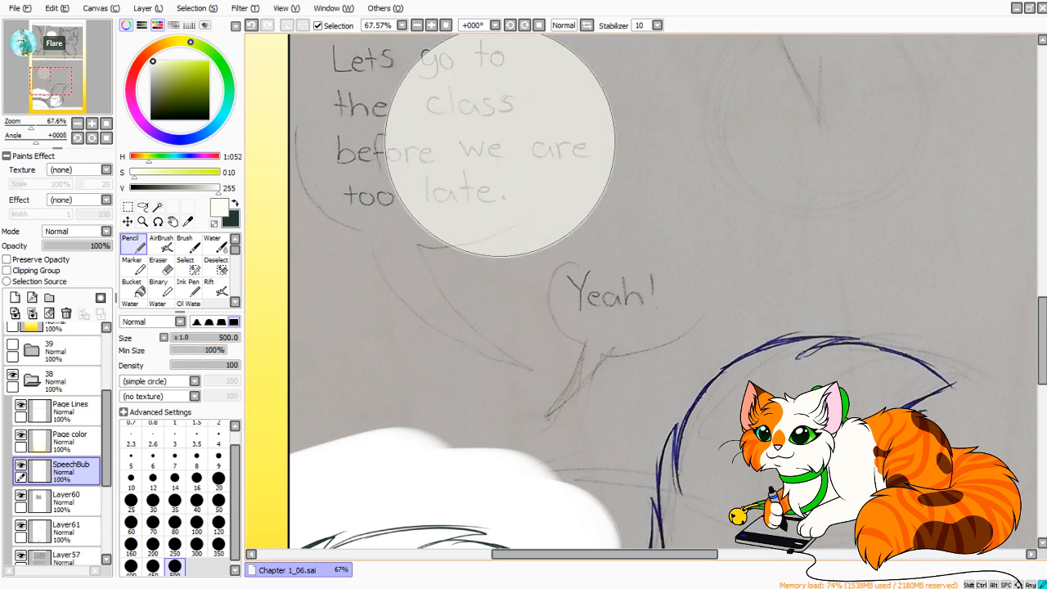
pyautogui.click(500, 144)
pyautogui.click(500, 144)
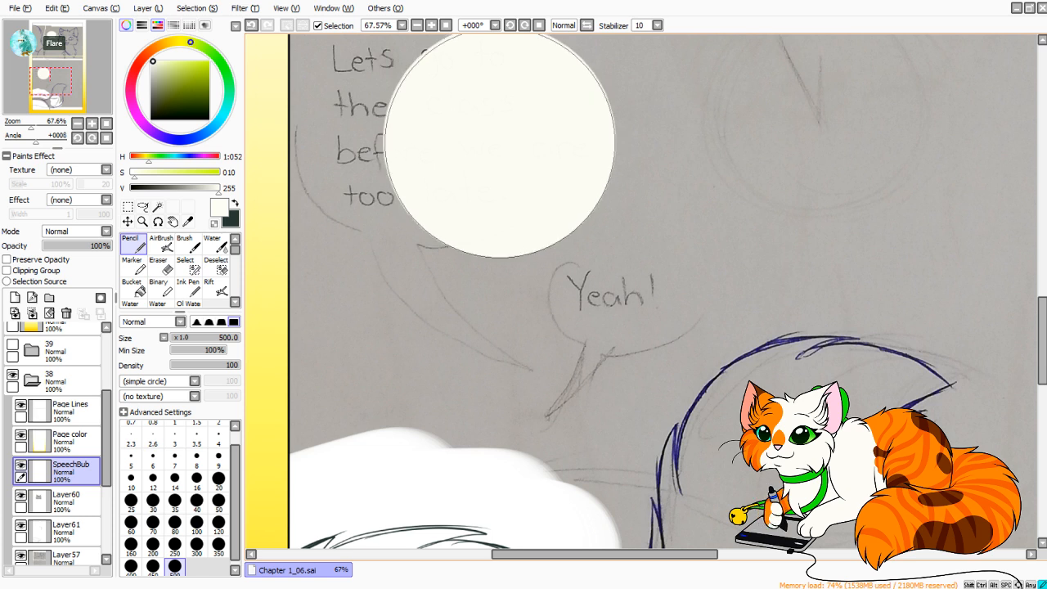
# Select the large circle's shape, make its off-white fill solid so it covers the text, and clear the selection.
pyautogui.moveTo(534, 137)
pyautogui.mouseDown()
pyautogui.moveTo(522, 326)
pyautogui.moveTo(477, 430)
pyautogui.moveTo(515, 214)
pyautogui.mouseUp()
pyautogui.hotkey('ctrl', 'z')
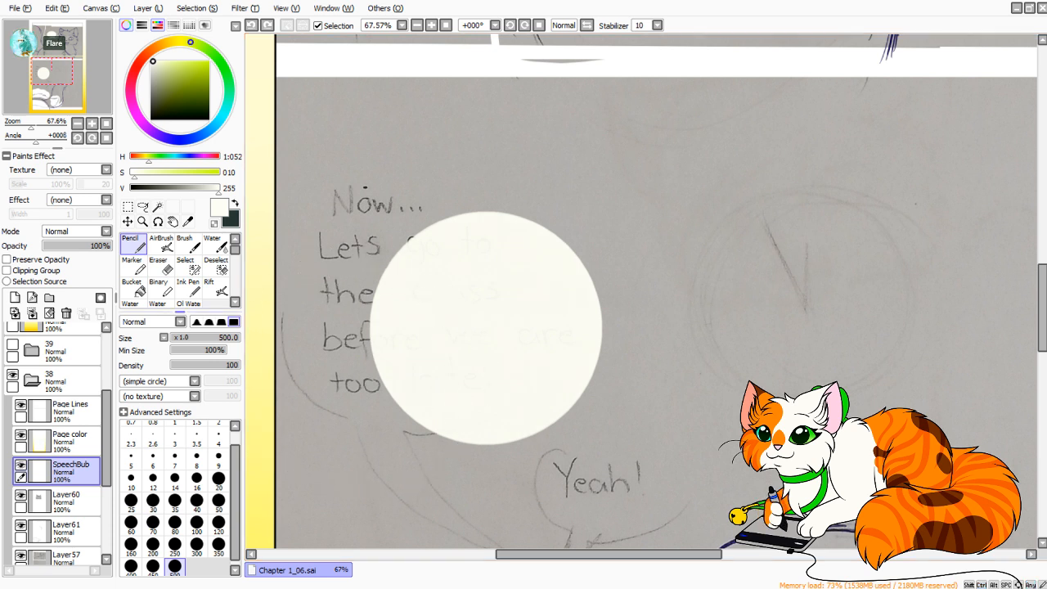
pyautogui.press('ctrl')
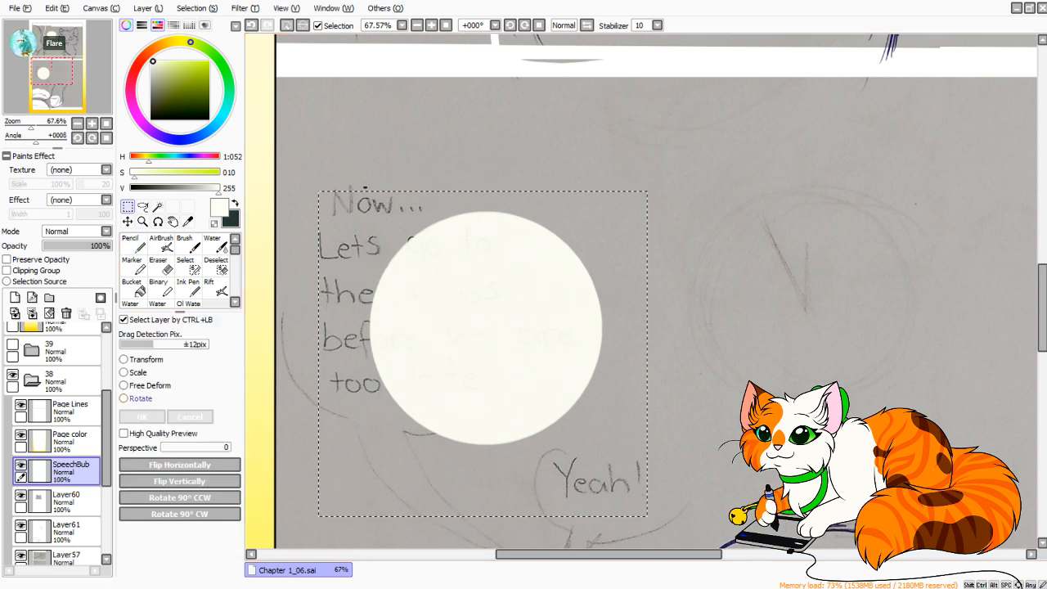
pyautogui.hotkey('ctrl', 't')
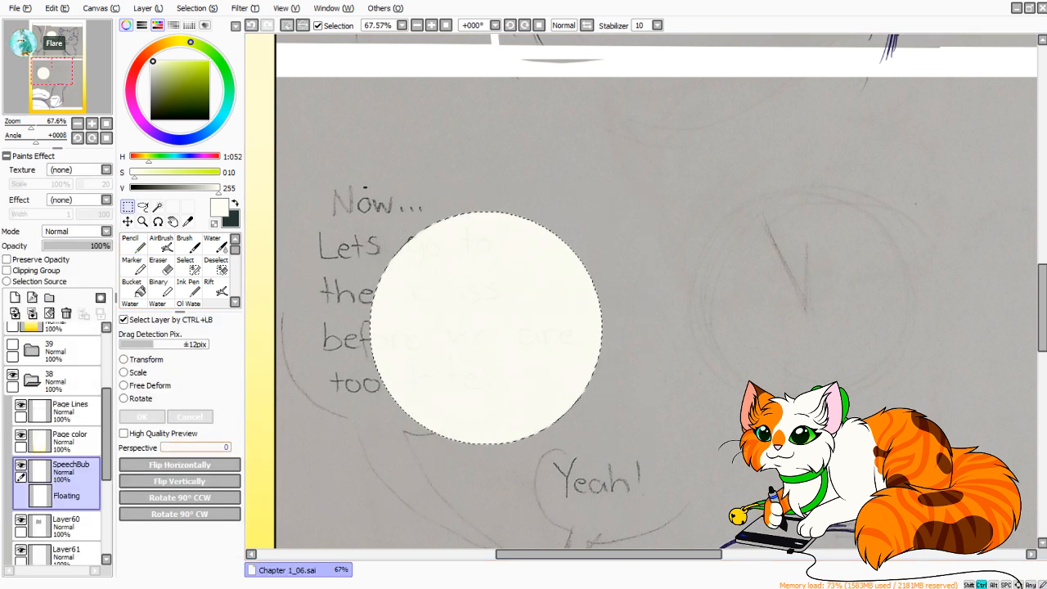
pyautogui.press('Return')
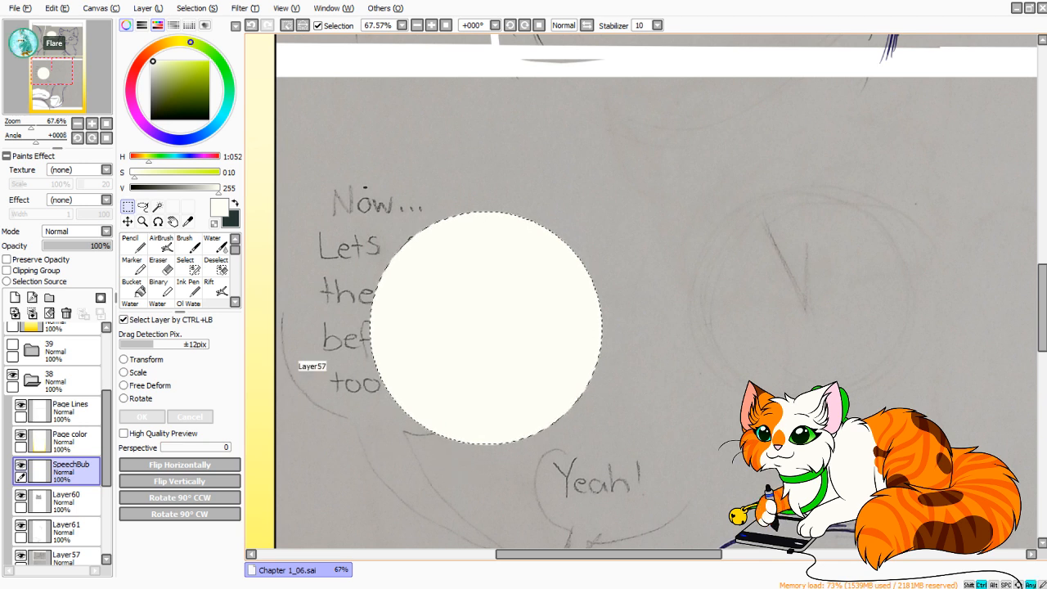
pyautogui.moveTo(31, 123); pyautogui.dragTo(38, 123)
pyautogui.moveTo(51, 72); pyautogui.dragTo(44, 76)
pyautogui.hotkey('ctrl', 'd')
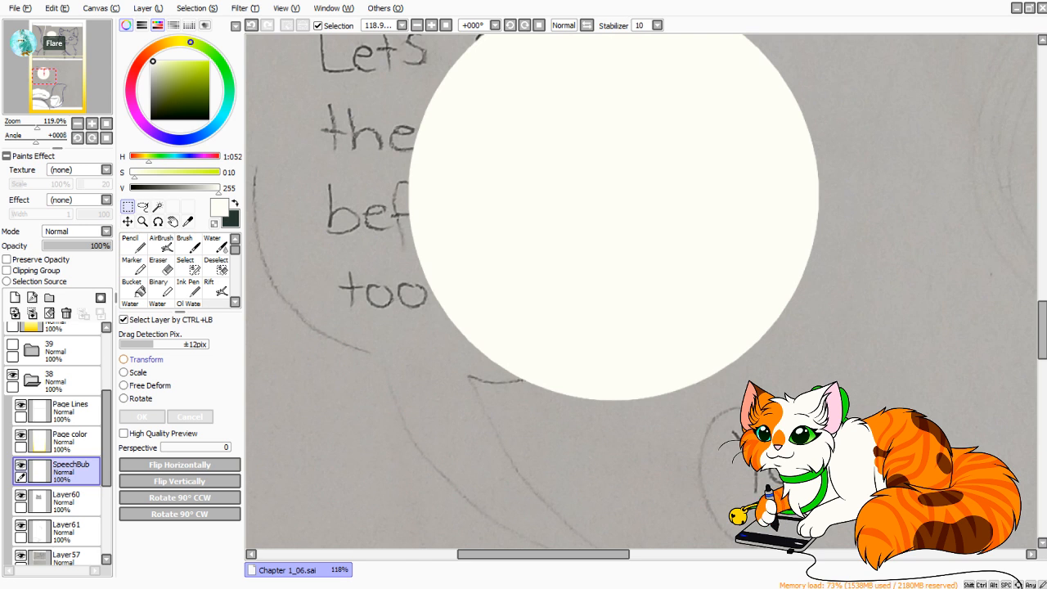
# Select the area around the large circle and transform it into a wide, slightly flattened oval over the sketched text.
pyautogui.moveTo(38, 124); pyautogui.dragTo(32, 124)
pyautogui.click(49, 73)
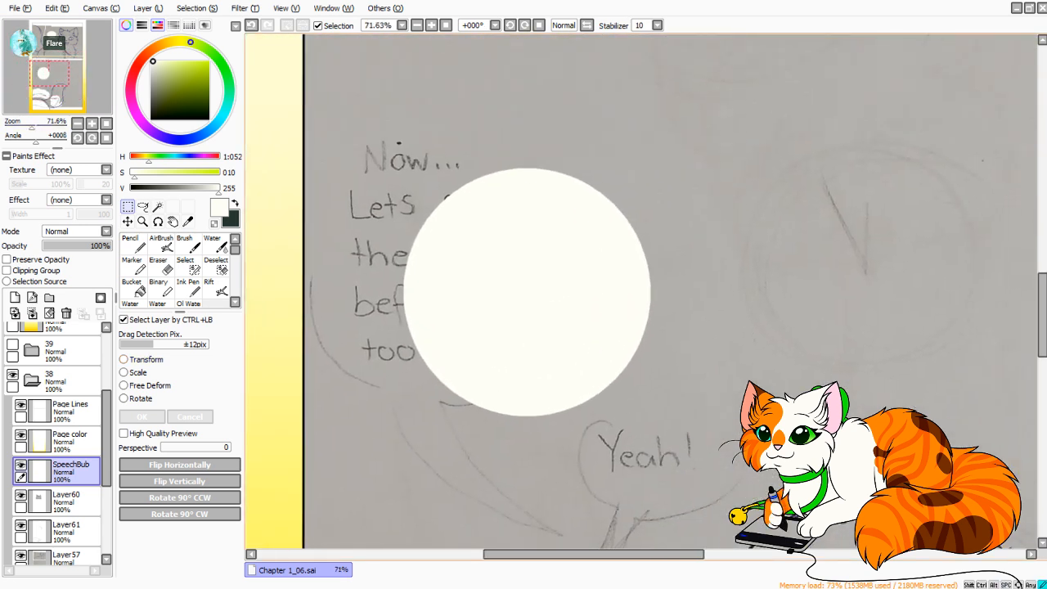
pyautogui.moveTo(358, 99); pyautogui.dragTo(727, 492)
pyautogui.click(146, 360)
pyautogui.moveTo(527, 292); pyautogui.dragTo(482, 283)
pyautogui.moveTo(606, 282); pyautogui.dragTo(674, 283)
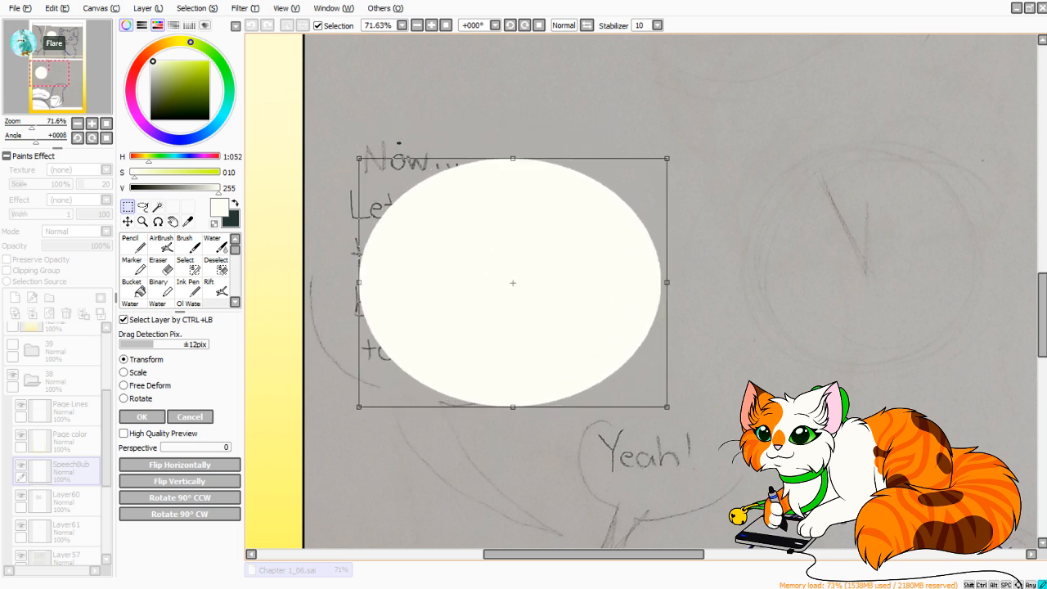
pyautogui.moveTo(516, 283); pyautogui.dragTo(524, 246)
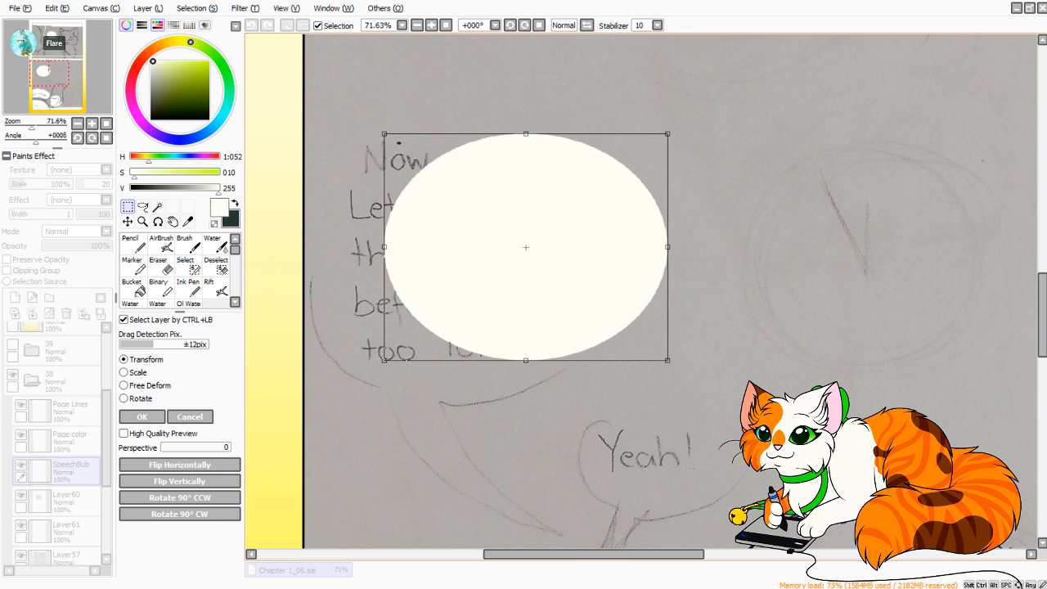
pyautogui.moveTo(668, 247); pyautogui.dragTo(689, 247)
# Move the oval down toward the "Yeah!" text, widen it slightly, apply the transform and clear the selection.
pyautogui.moveTo(556, 270); pyautogui.dragTo(501, 205)
pyautogui.moveTo(524, 434); pyautogui.dragTo(568, 452)
pyautogui.moveTo(544, 227); pyautogui.dragTo(518, 124)
pyautogui.moveTo(518, 124); pyautogui.dragTo(518, 129)
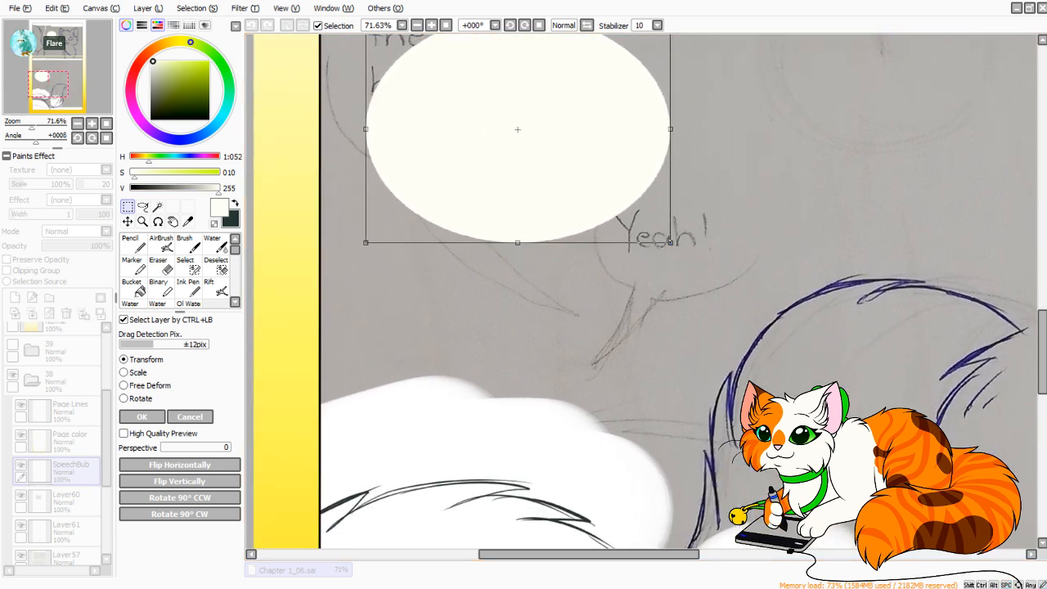
pyautogui.moveTo(32, 125)
pyautogui.mouseDown()
pyautogui.moveTo(17, 125)
pyautogui.moveTo(29, 125)
pyautogui.mouseUp()
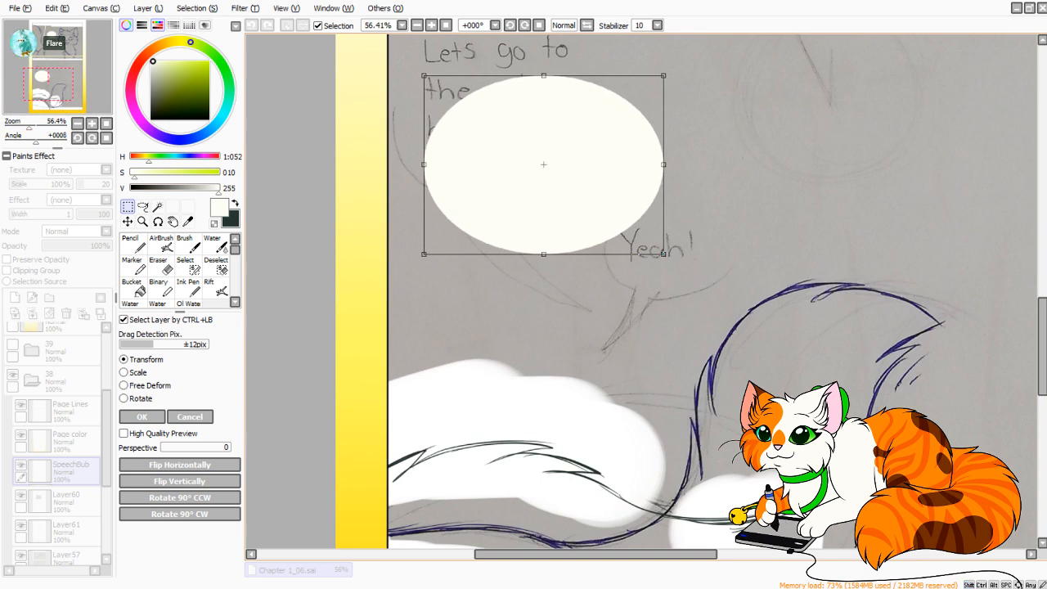
pyautogui.moveTo(663, 254); pyautogui.dragTo(668, 254)
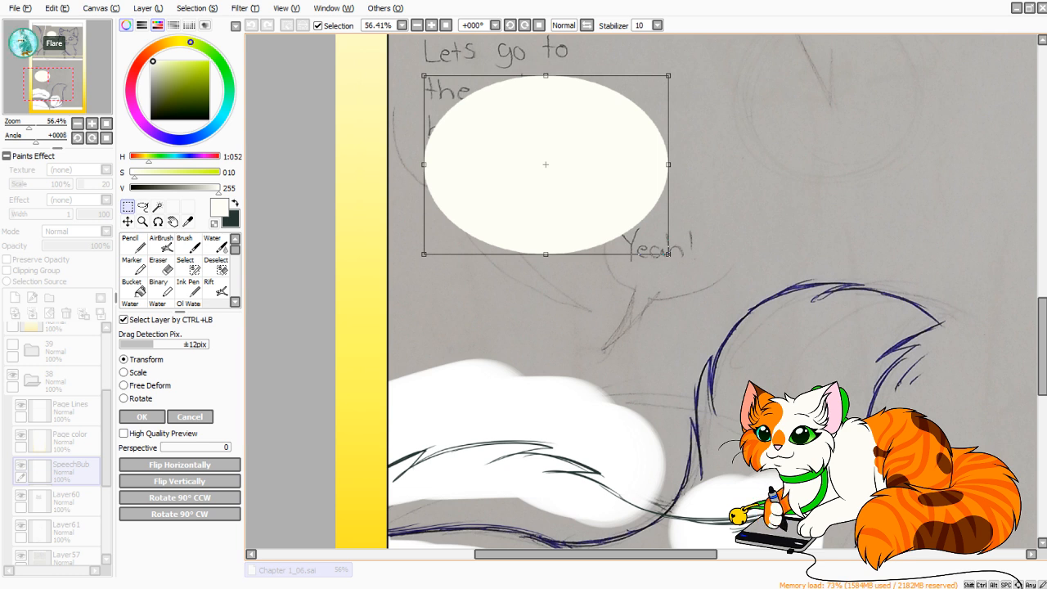
pyautogui.click(142, 416)
pyautogui.hotkey('ctrl', 'd')
# Draw a thin curved tail edge down from the large oval past the "Yeah!" text with the Pencil at size 7 and 0% minimum size.
pyautogui.click(134, 244)
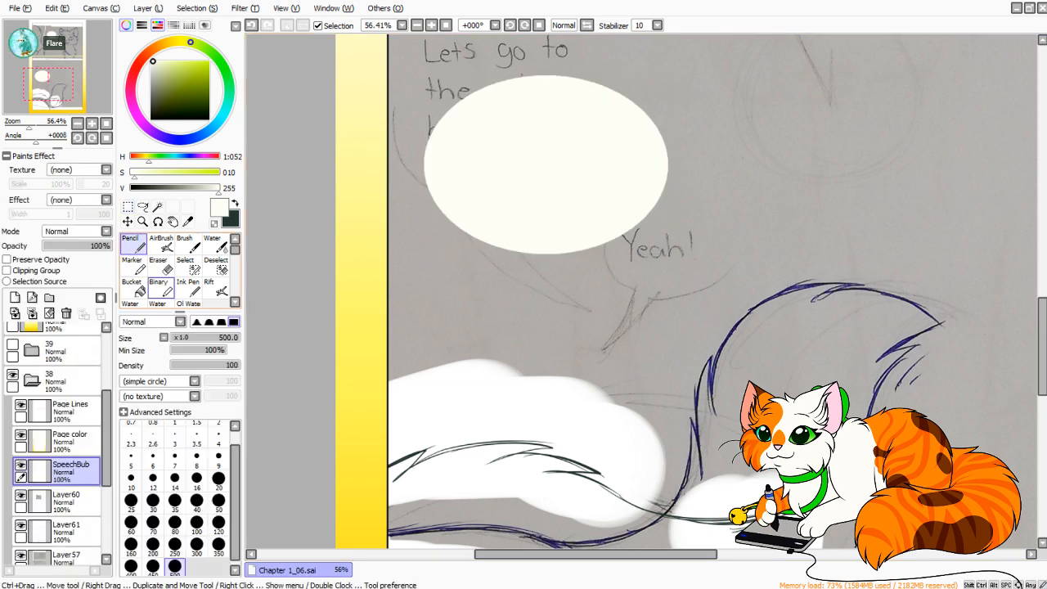
pyautogui.click(175, 459)
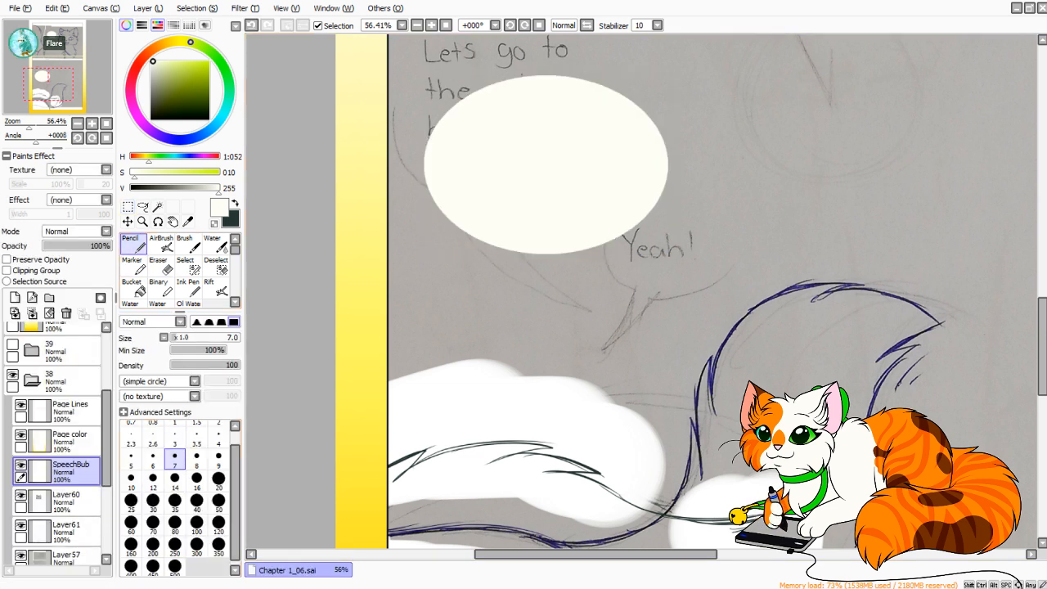
pyautogui.scroll(4, 636, 290)
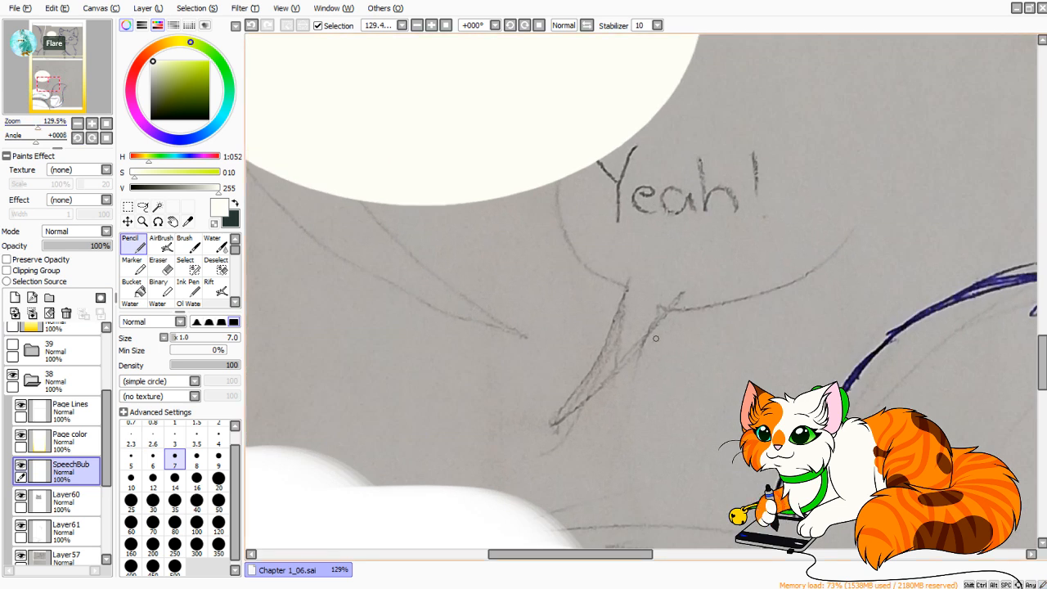
pyautogui.moveTo(687, 337); pyautogui.dragTo(528, 192)
pyautogui.hotkey('ctrl', 'z')
pyautogui.moveTo(771, 341); pyautogui.dragTo(575, 87)
pyautogui.scroll(-4, 641, 291)
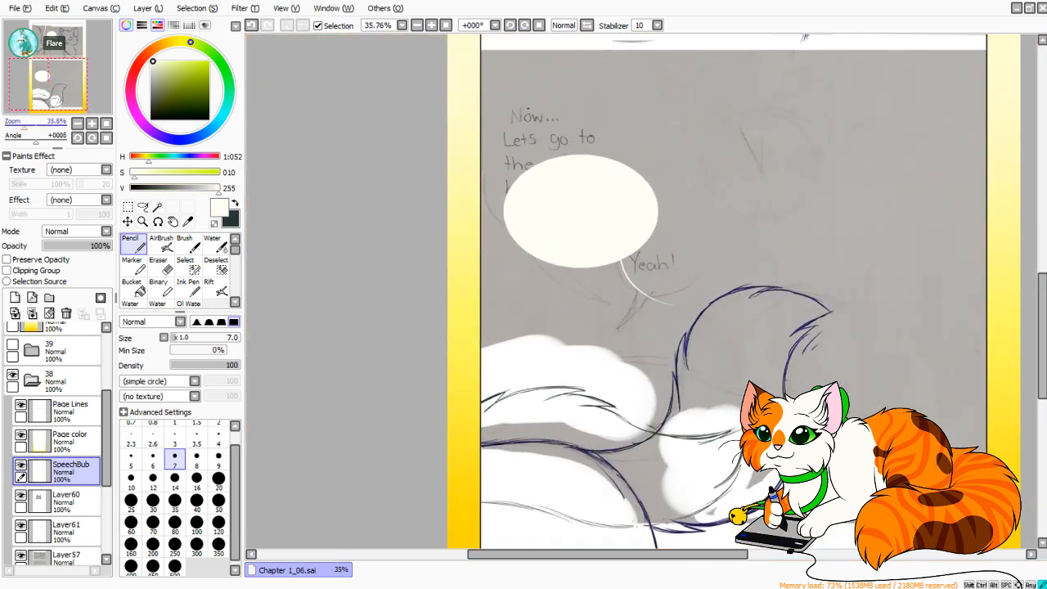
pyautogui.scroll(1, 642, 291)
pyautogui.scroll(-3, 641, 292)
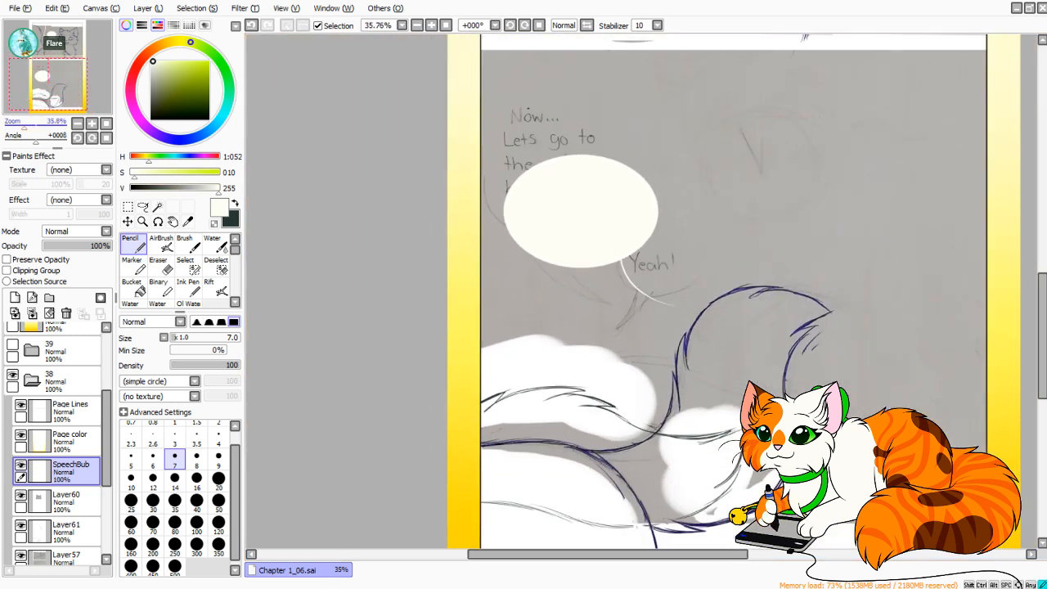
# Refine the tail's first curve and add a second curved edge from the oval that meets it in a sharp tip.
pyautogui.scroll(8, 642, 292)
pyautogui.moveTo(802, 360)
pyautogui.mouseDown()
pyautogui.moveTo(687, 425)
pyautogui.moveTo(585, 389)
pyautogui.moveTo(479, 312)
pyautogui.mouseUp()
pyautogui.hotkey('ctrl', 'z')
pyautogui.moveTo(441, 348)
pyautogui.mouseDown()
pyautogui.moveTo(462, 298)
pyautogui.moveTo(732, 175)
pyautogui.mouseUp()
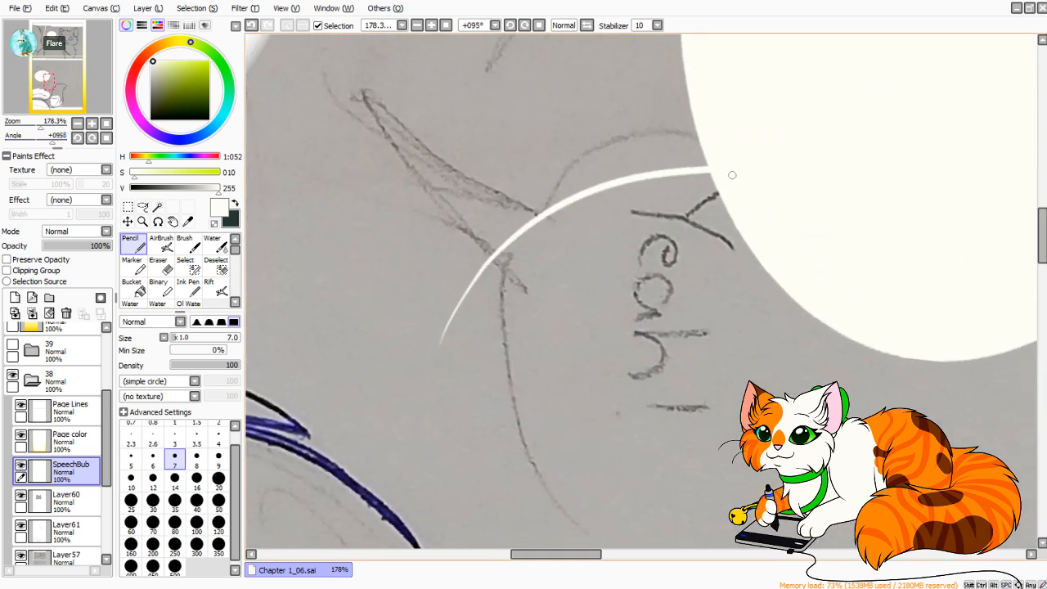
pyautogui.moveTo(436, 335)
pyautogui.mouseDown()
pyautogui.moveTo(462, 241)
pyautogui.moveTo(765, 69)
pyautogui.mouseUp()
pyautogui.hotkey('ctrl', 'z')
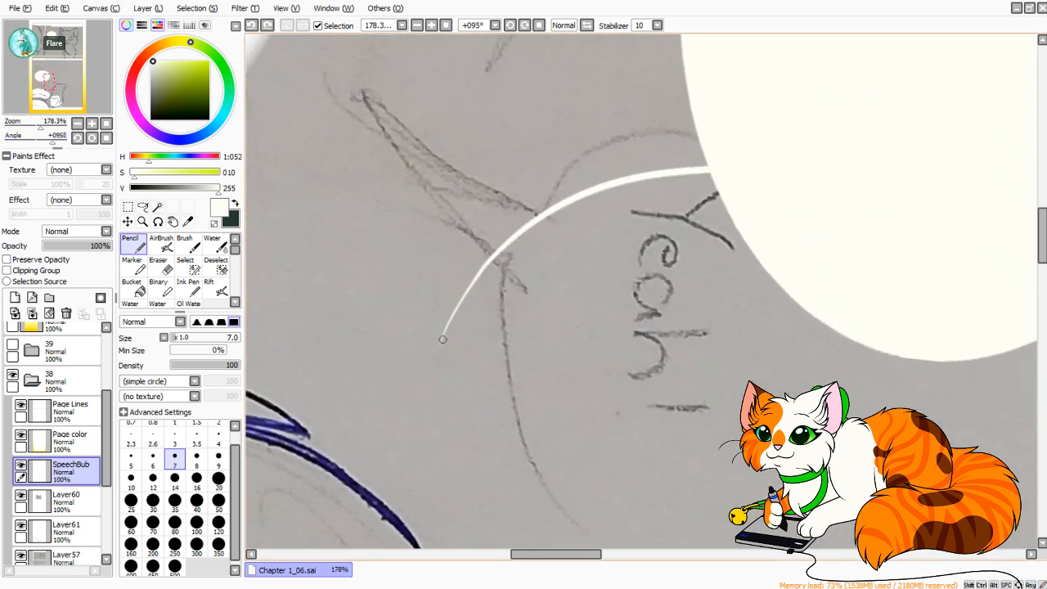
pyautogui.hotkey('ctrl', 'y')
# Fill the space between the two tail curves with off-white using the Bucket and return to the Pencil.
pyautogui.click(131, 287)
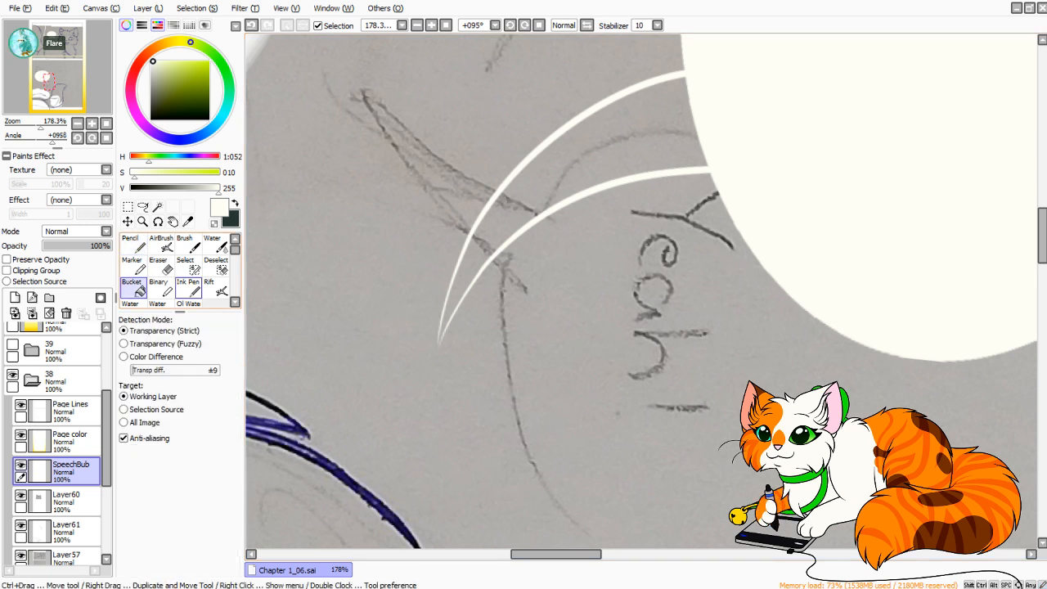
pyautogui.click(589, 155)
pyautogui.click(131, 266)
pyautogui.click(133, 245)
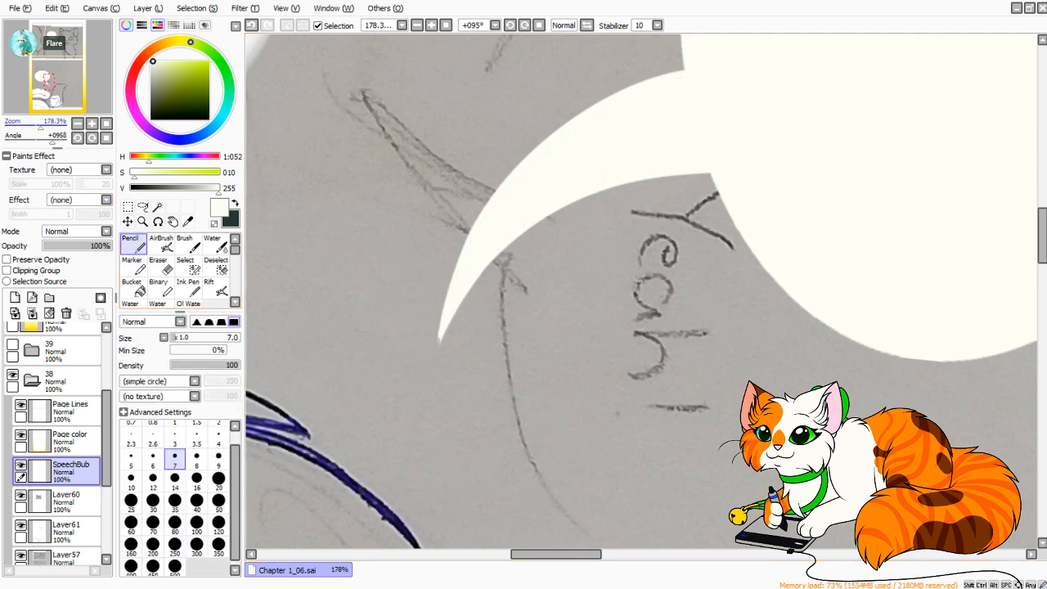
pyautogui.click(52, 126)
pyautogui.moveTo(285, 346); pyautogui.dragTo(668, 173)
pyautogui.moveTo(391, 304)
pyautogui.mouseDown()
pyautogui.moveTo(421, 209)
pyautogui.moveTo(391, 291)
pyautogui.moveTo(413, 214)
pyautogui.mouseUp()
pyautogui.hotkey('ctrl', 'z')
pyautogui.hotkey('ctrl', 'z')
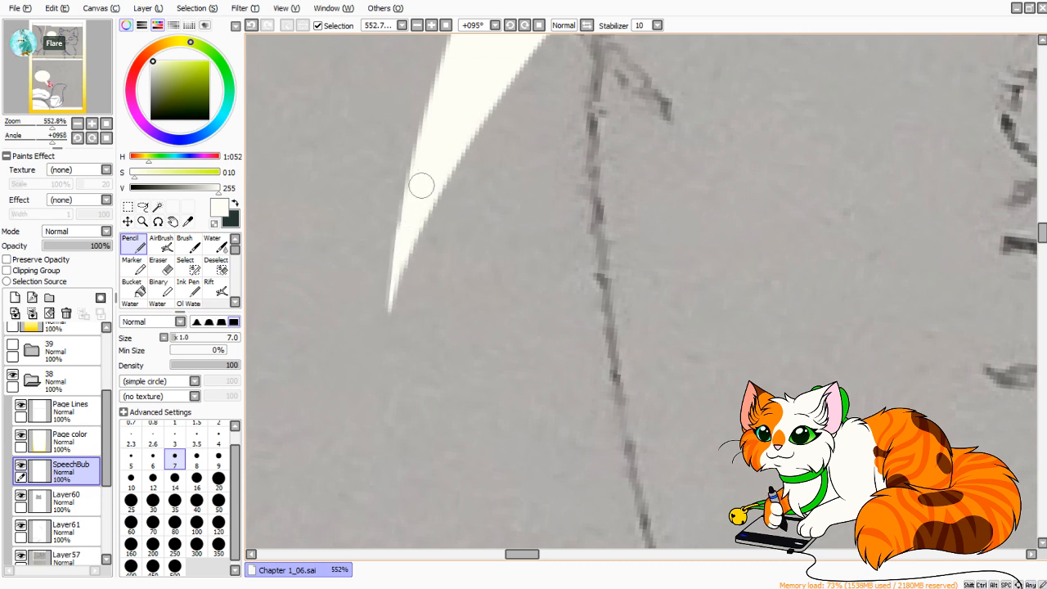
# Redraw the tail's outer edge up to the oval with the Pencil at size 16 until it forms a smooth curve.
pyautogui.moveTo(654, 65); pyautogui.dragTo(303, 491)
pyautogui.moveTo(839, 66); pyautogui.dragTo(570, 334)
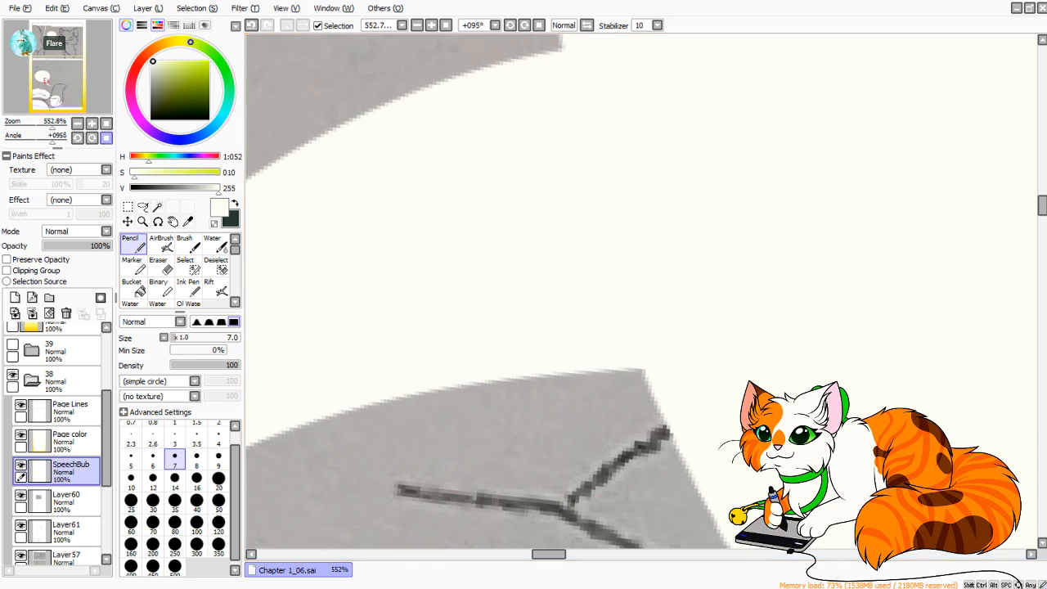
pyautogui.click(106, 138)
pyautogui.moveTo(28, 126)
pyautogui.mouseDown()
pyautogui.moveTo(42, 126)
pyautogui.moveTo(47, 141)
pyautogui.moveTo(47, 126)
pyautogui.mouseUp()
pyautogui.click(197, 481)
pyautogui.scroll(-3, 360, 385)
pyautogui.moveTo(366, 398); pyautogui.dragTo(467, 103)
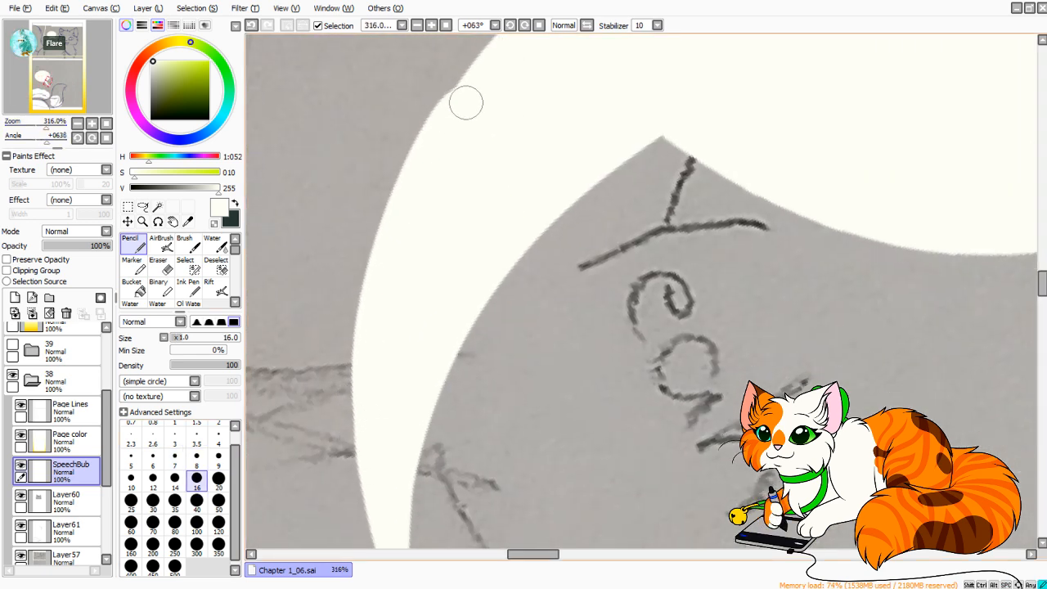
pyautogui.hotkey('ctrl', 'z')
pyautogui.moveTo(367, 395); pyautogui.dragTo(496, 38)
pyautogui.moveTo(472, 173); pyautogui.dragTo(458, 219)
pyautogui.hotkey('ctrl', 'z')
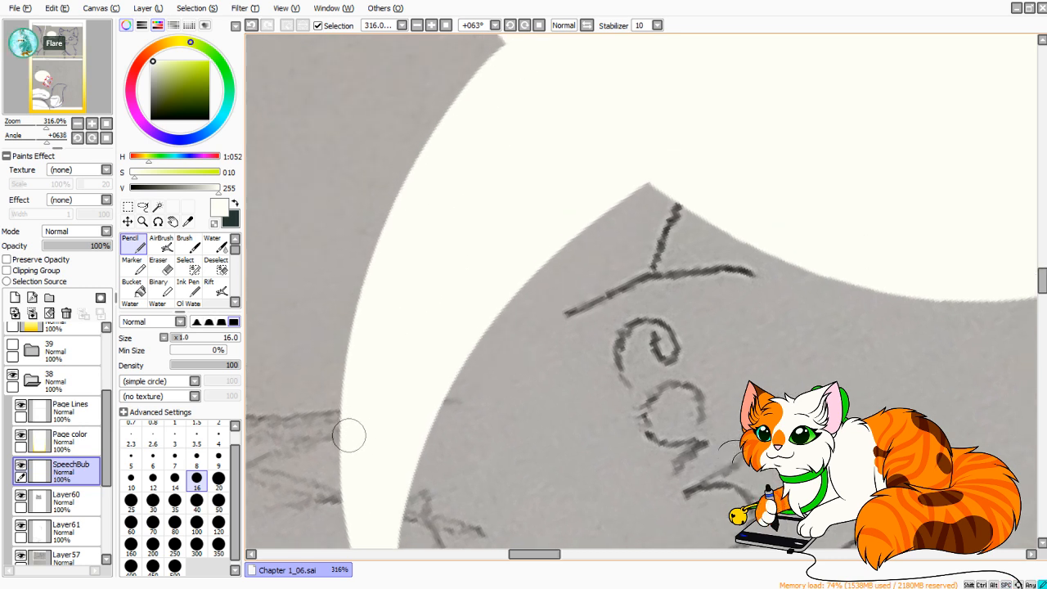
pyautogui.moveTo(348, 435); pyautogui.dragTo(509, 34)
pyautogui.hotkey('ctrl', 'z')
pyautogui.moveTo(349, 439)
pyautogui.mouseDown()
pyautogui.moveTo(389, 243)
pyautogui.moveTo(506, 36)
pyautogui.mouseUp()
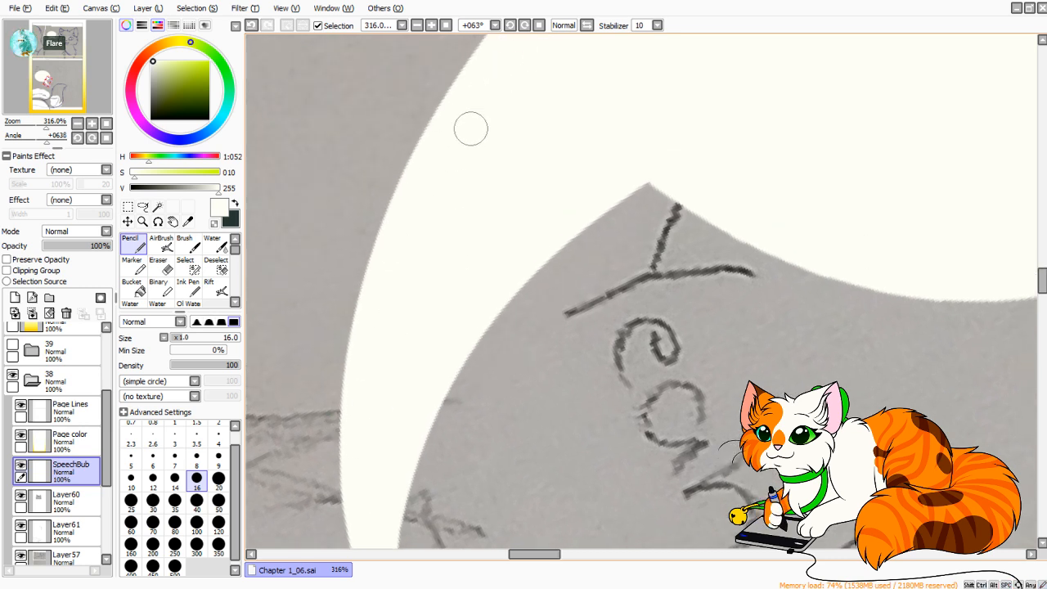
pyautogui.hotkey('ctrl', 'z')
pyautogui.moveTo(352, 390); pyautogui.dragTo(505, 36)
pyautogui.hotkey('ctrl', 'z')
pyautogui.moveTo(352, 408); pyautogui.dragTo(509, 37)
pyautogui.moveTo(543, 113); pyautogui.dragTo(518, 187)
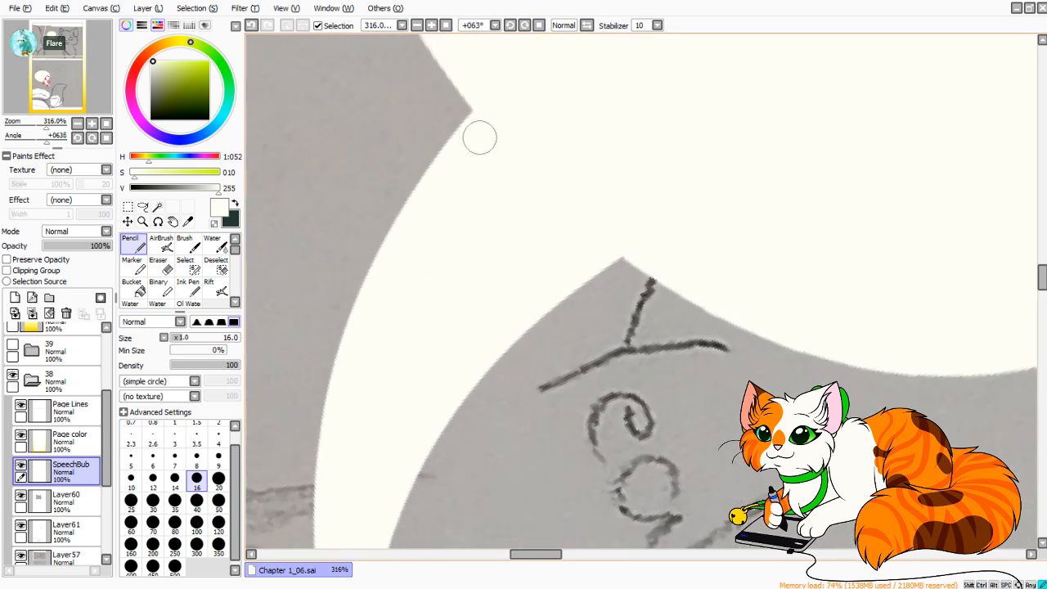
# Round out the tail's inner edge beside the "Yeah!" text with a curved off-white stroke running into the oval.
pyautogui.click(106, 137)
pyautogui.moveTo(46, 126)
pyautogui.mouseDown()
pyautogui.moveTo(36, 125)
pyautogui.moveTo(47, 140)
pyautogui.mouseUp()
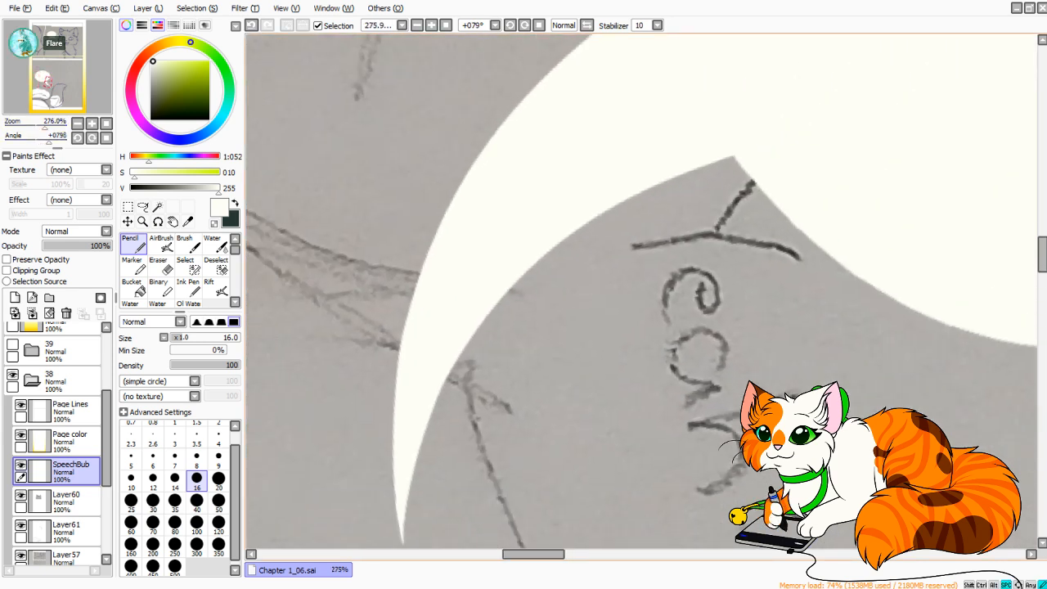
pyautogui.hotkey('ctrl', 'z')
pyautogui.moveTo(427, 407)
pyautogui.mouseDown()
pyautogui.moveTo(486, 299)
pyautogui.moveTo(834, 171)
pyautogui.mouseUp()
pyautogui.moveTo(576, 206); pyautogui.dragTo(647, 163)
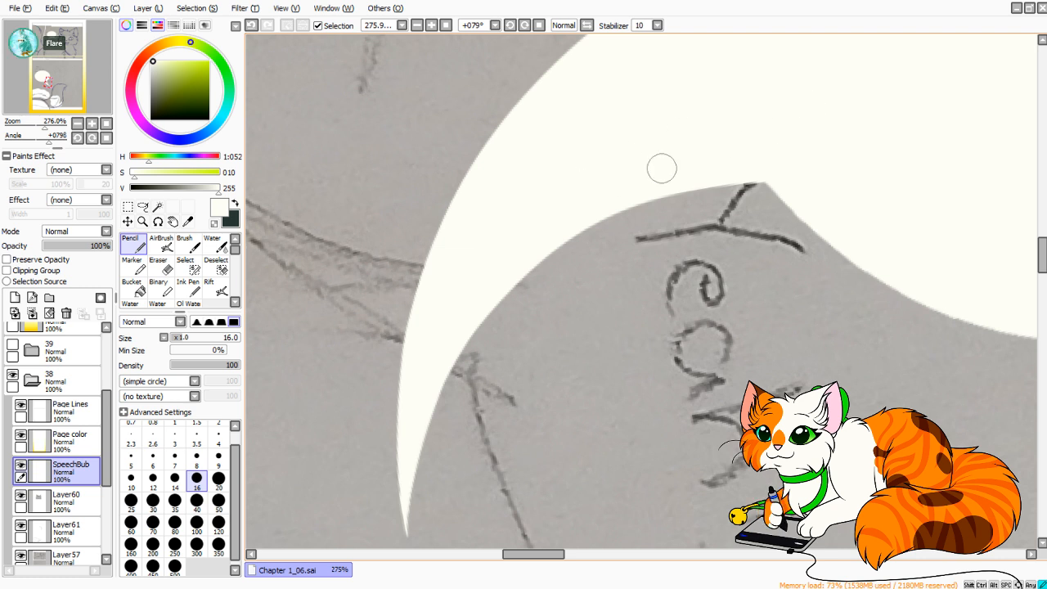
pyautogui.click(107, 124)
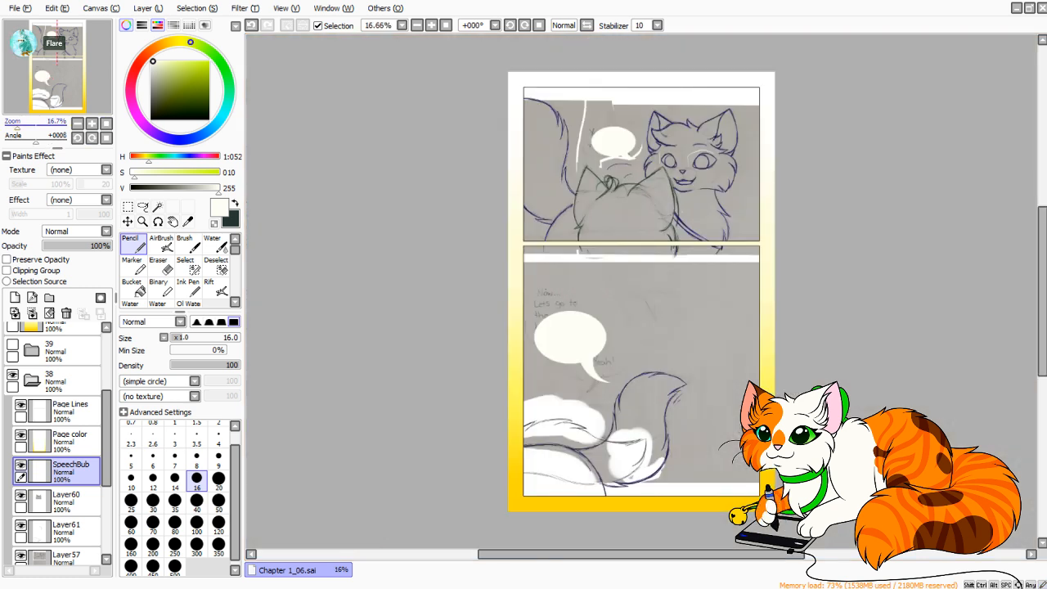
# Stamp a smaller circle below the large speech bubble using the Pencil at size 250 and 100% minimum size.
pyautogui.moveTo(23, 126); pyautogui.dragTo(36, 126)
pyautogui.moveTo(54, 72)
pyautogui.mouseDown()
pyautogui.moveTo(44, 92)
pyautogui.moveTo(50, 11)
pyautogui.moveTo(42, 91)
pyautogui.mouseUp()
pyautogui.click(219, 522)
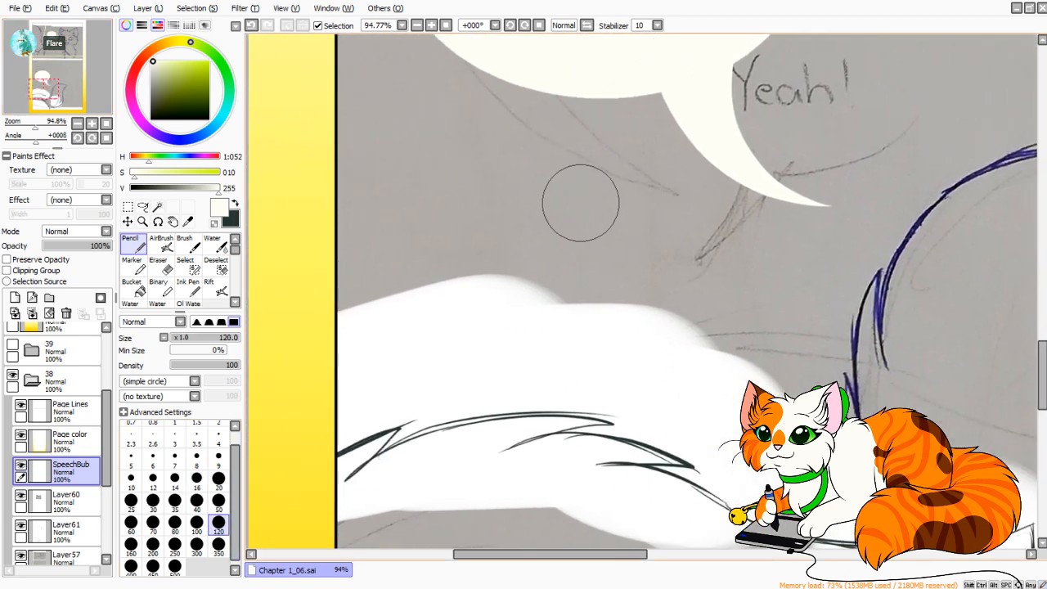
pyautogui.click(175, 544)
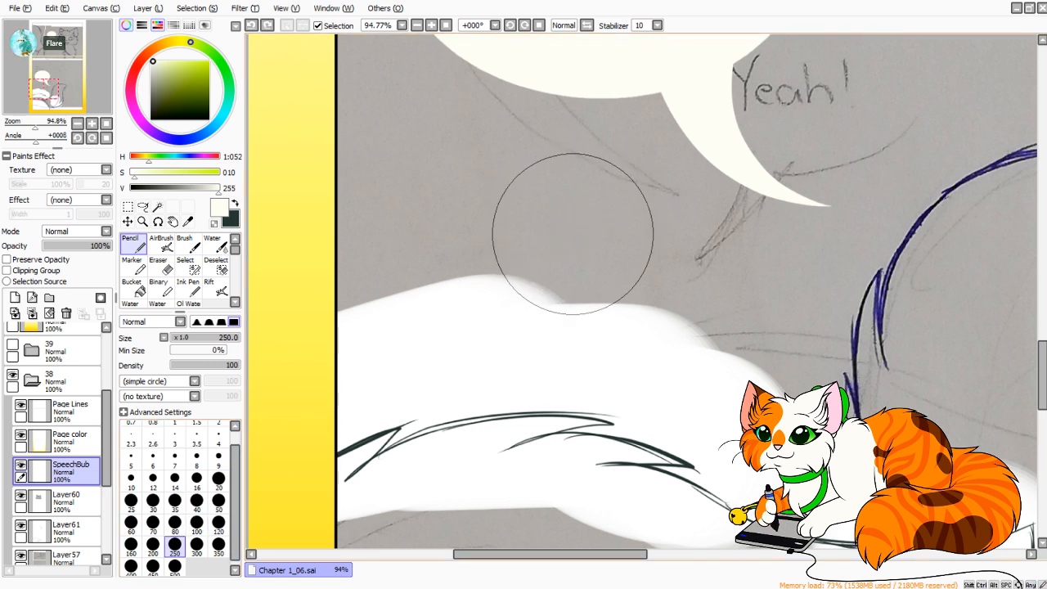
pyautogui.moveTo(199, 350); pyautogui.dragTo(245, 350)
pyautogui.moveTo(564, 228); pyautogui.dragTo(565, 221)
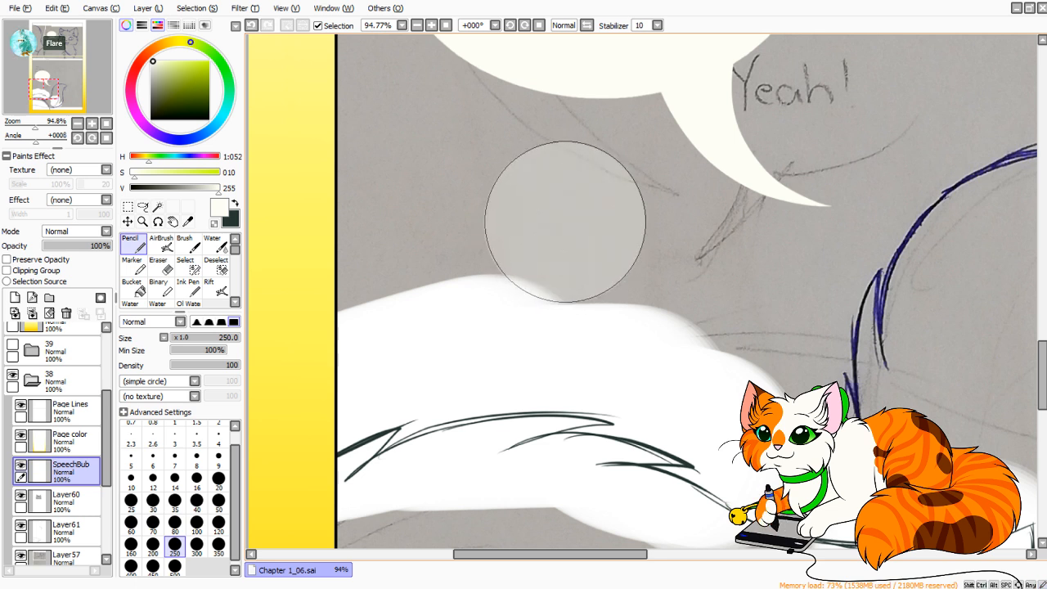
pyautogui.click(128, 206)
pyautogui.moveTo(457, 137); pyautogui.dragTo(659, 352)
pyautogui.hotkey('ctrl', 't')
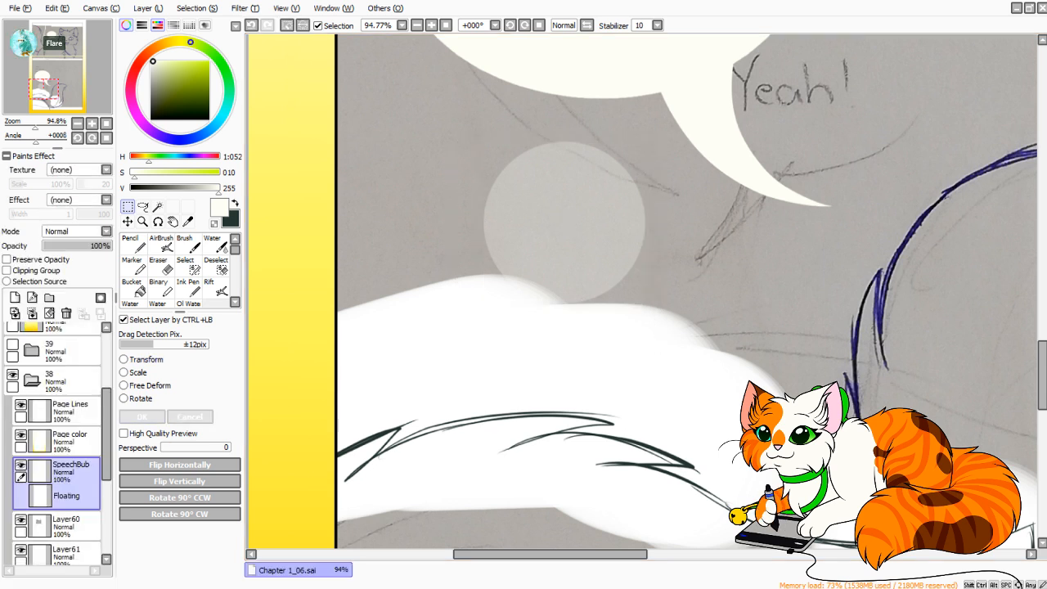
pyautogui.press('Return')
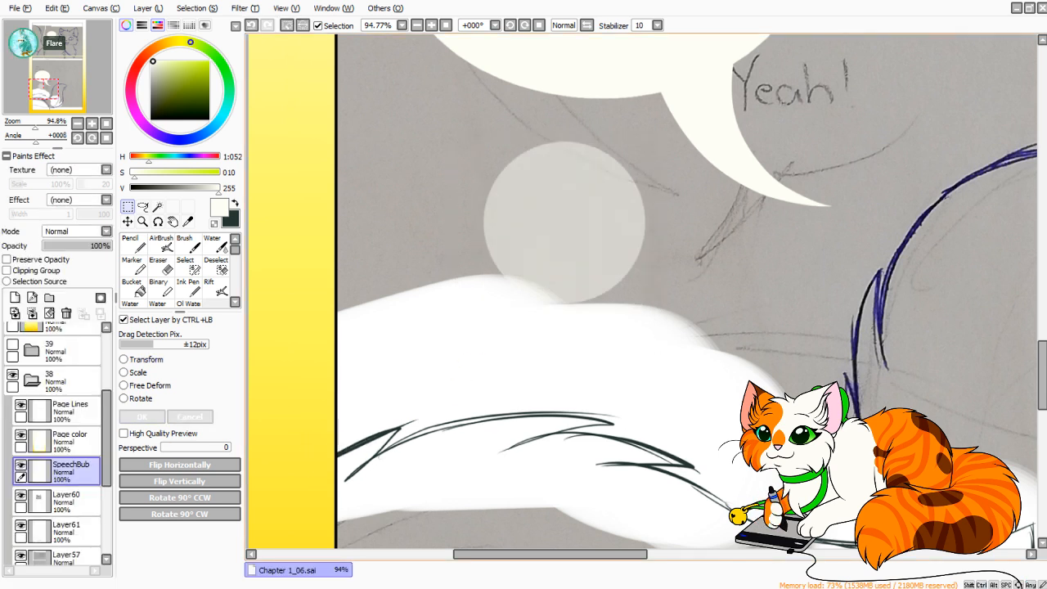
pyautogui.hotkey('ctrl', 't')
pyautogui.click(146, 360)
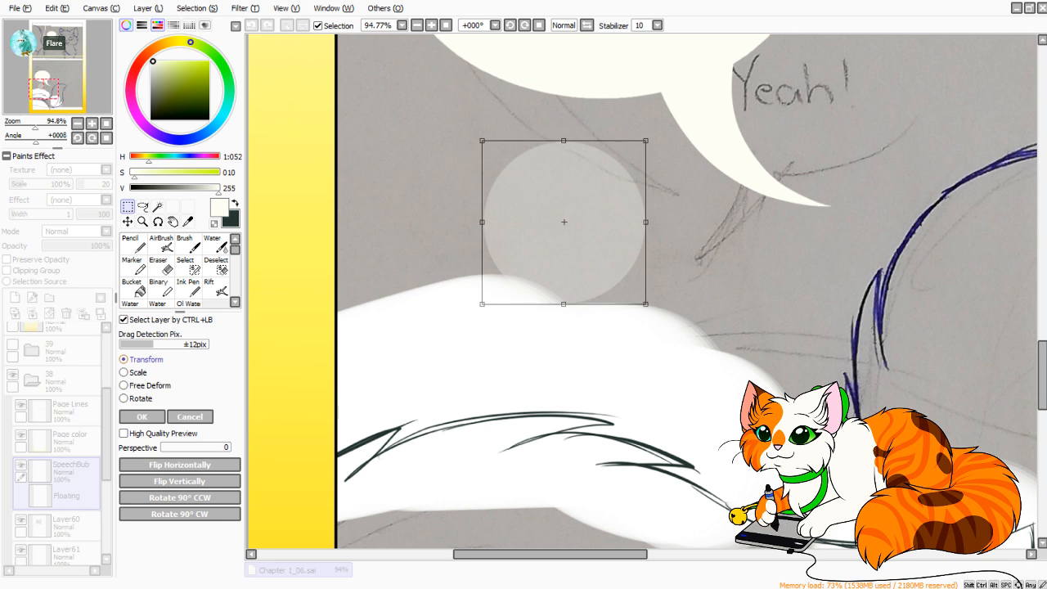
pyautogui.click(189, 417)
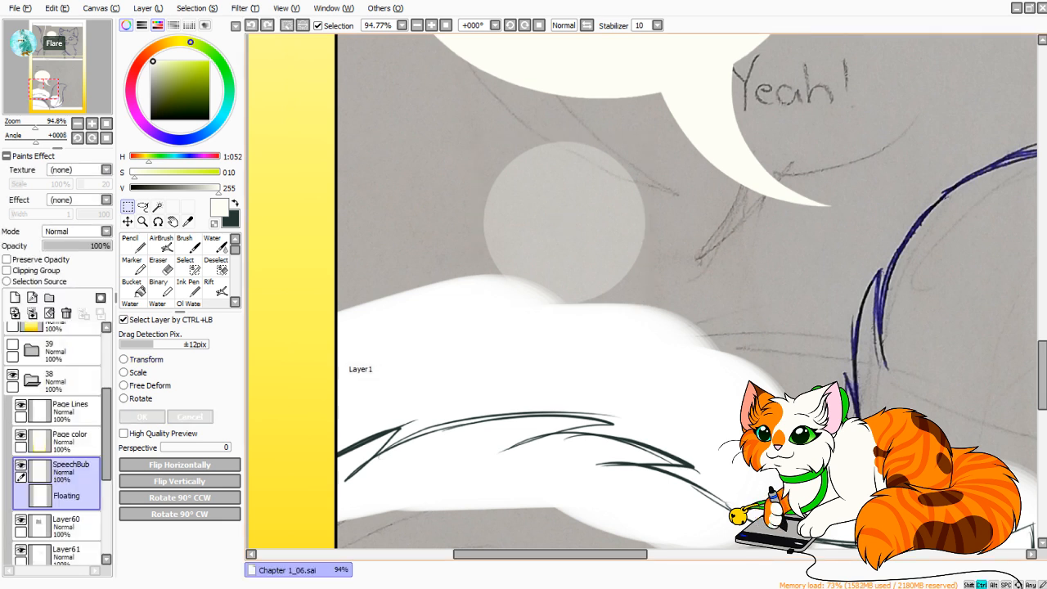
pyautogui.hotkey('ctrl', 'z')
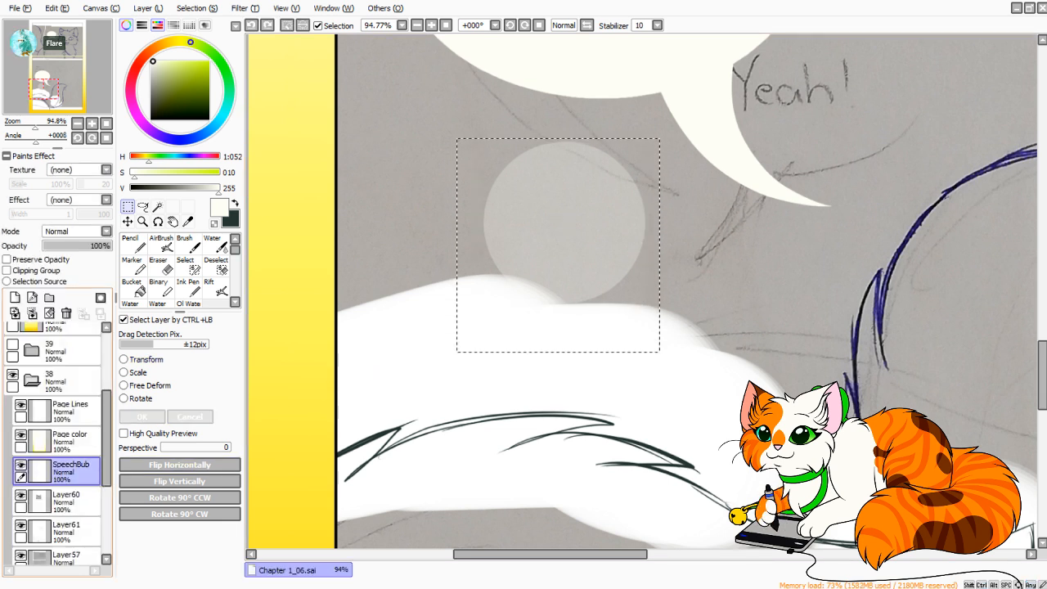
pyautogui.click(22, 465)
pyautogui.click(21, 465)
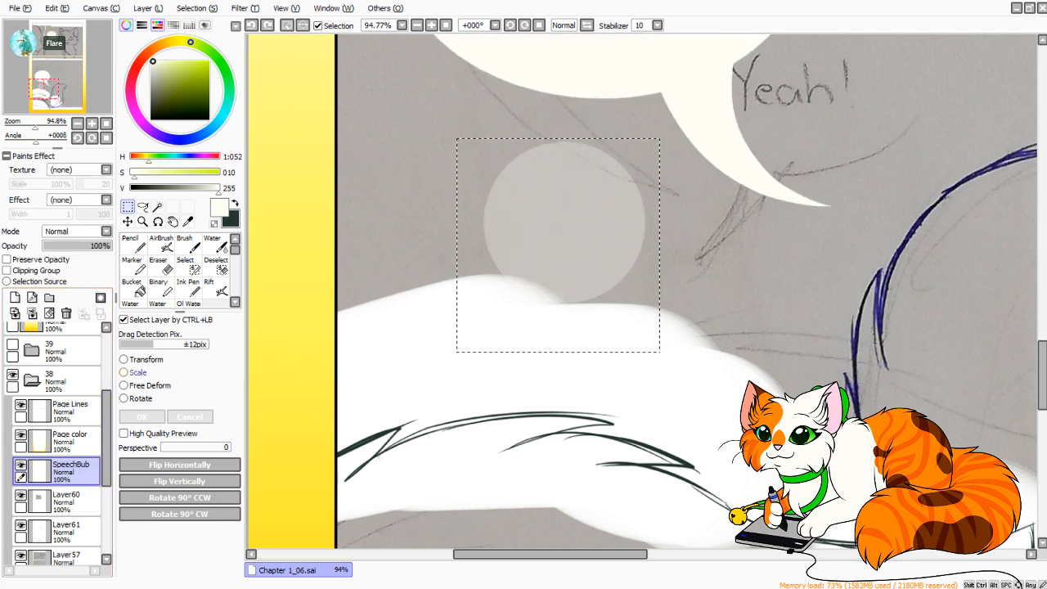
# Make the small circle solid off-white, apply a transform to the area around it and clear the selection.
pyautogui.click(141, 360)
pyautogui.press('Return')
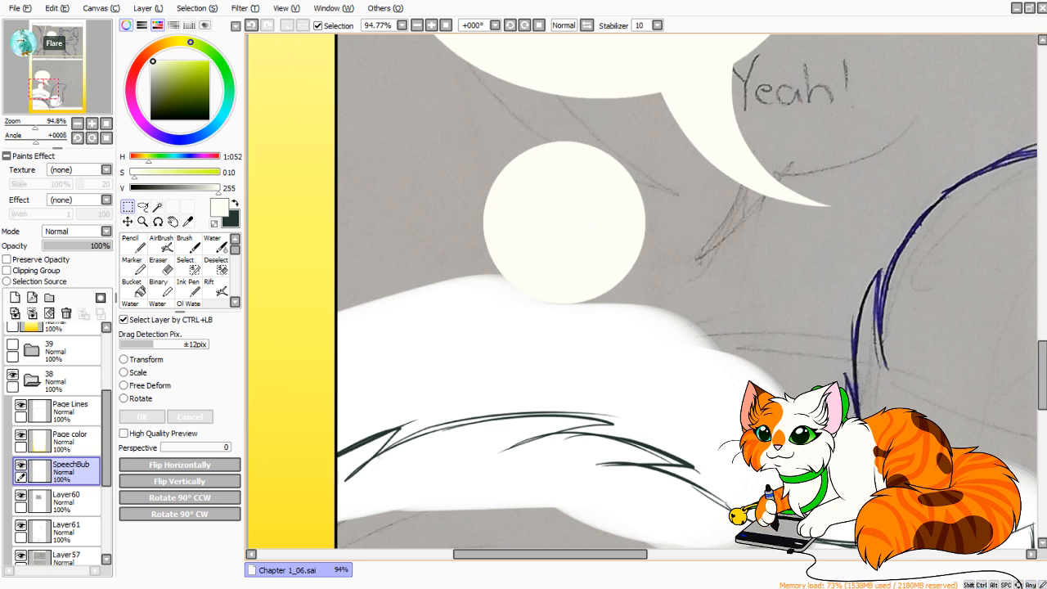
pyautogui.moveTo(451, 136); pyautogui.dragTo(653, 326)
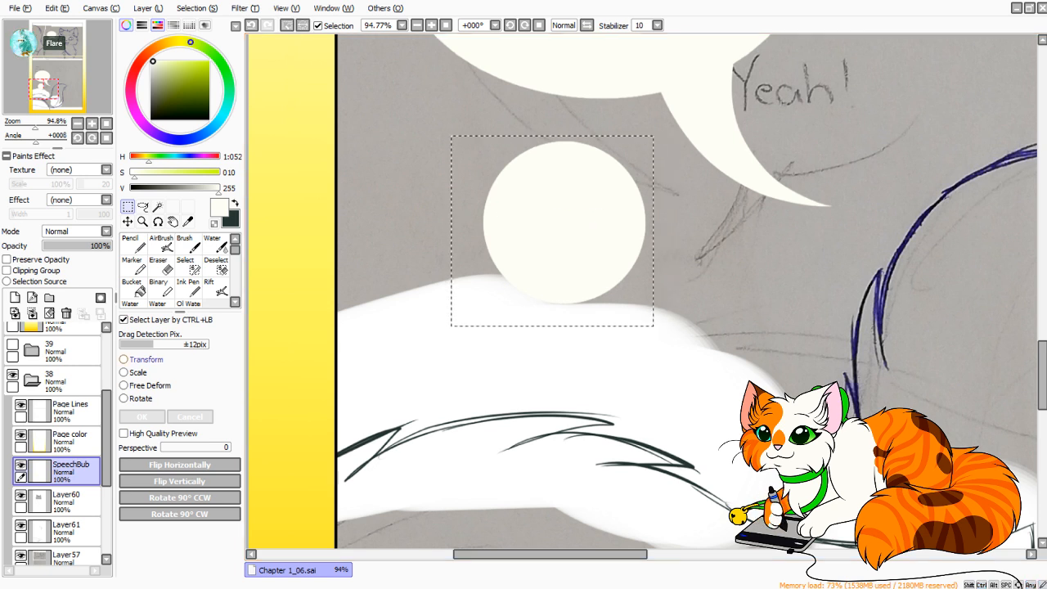
pyautogui.click(140, 360)
pyautogui.click(143, 418)
pyautogui.hotkey('ctrl', 'd')
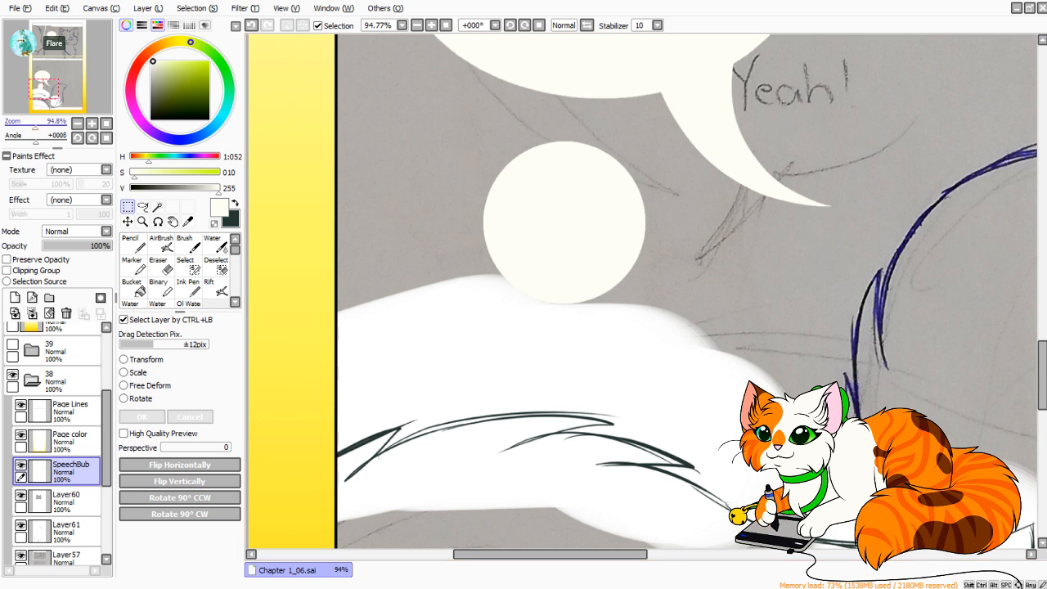
# Set the Pencil to size 50 and examine the small circle's edge up close.
pyautogui.moveTo(36, 125); pyautogui.dragTo(46, 124)
pyautogui.moveTo(43, 88); pyautogui.dragTo(42, 85)
pyautogui.click(135, 245)
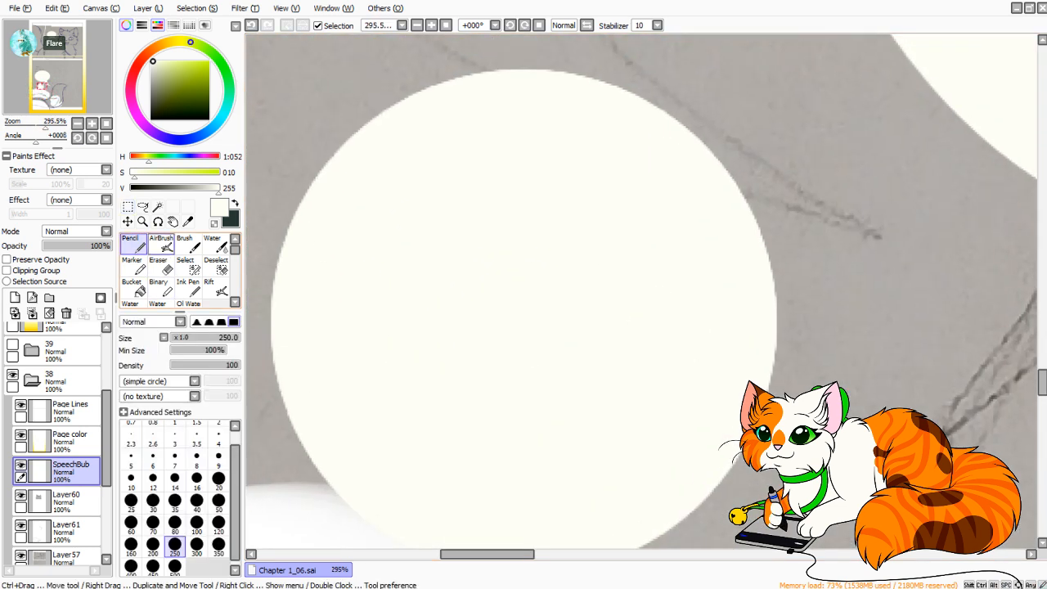
pyautogui.click(218, 500)
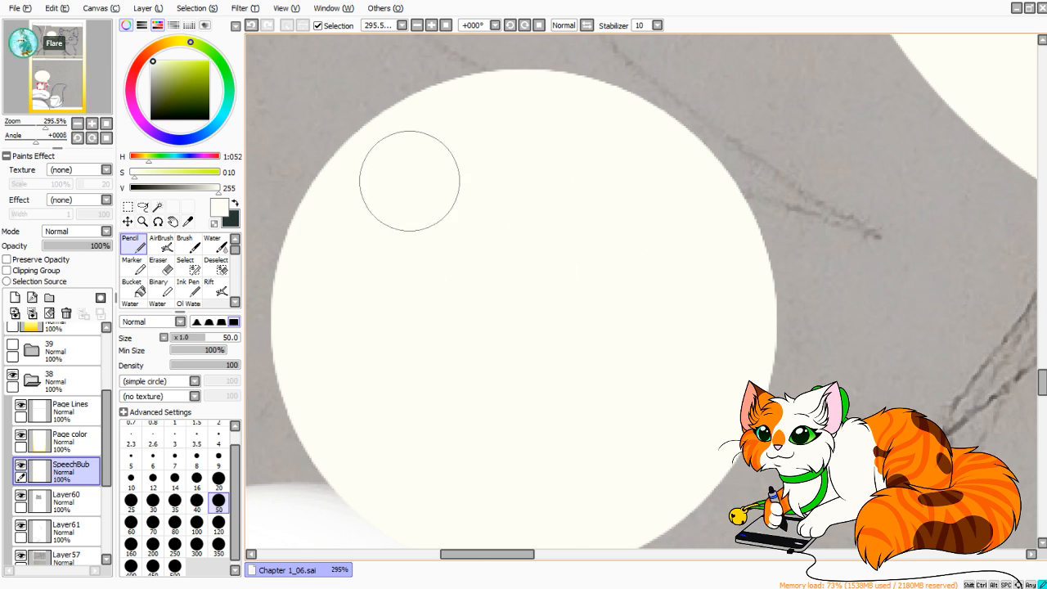
pyautogui.moveTo(486, 445); pyautogui.dragTo(540, 116)
pyautogui.moveTo(491, 392); pyautogui.dragTo(572, 469)
pyautogui.click(28, 137)
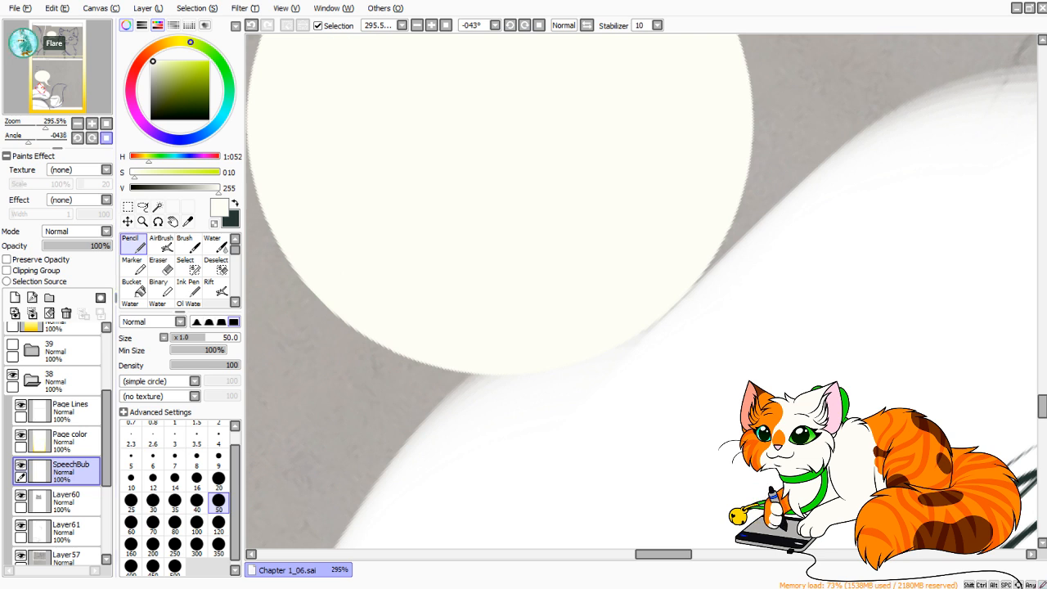
pyautogui.click(106, 137)
pyautogui.moveTo(42, 125); pyautogui.dragTo(34, 124)
pyautogui.click(47, 85)
# Select the area around the small off-white circle and transform it into a flatter, slightly wider horizontal oval.
pyautogui.click(127, 207)
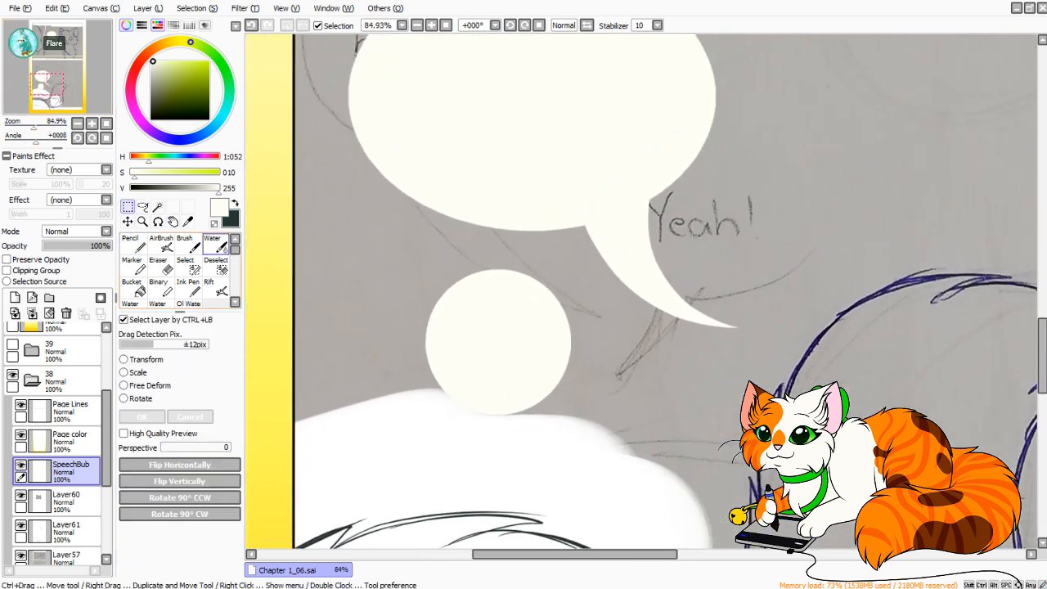
pyautogui.moveTo(396, 252); pyautogui.dragTo(589, 446)
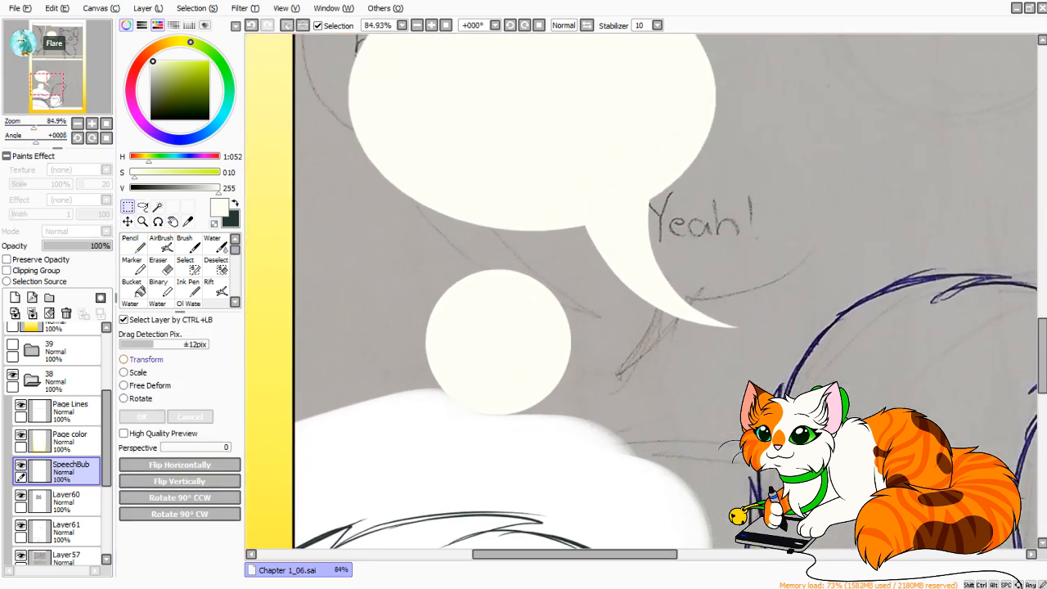
pyautogui.click(124, 359)
pyautogui.moveTo(498, 415); pyautogui.dragTo(499, 397)
pyautogui.moveTo(426, 332); pyautogui.dragTo(418, 333)
pyautogui.moveTo(494, 268); pyautogui.dragTo(494, 295)
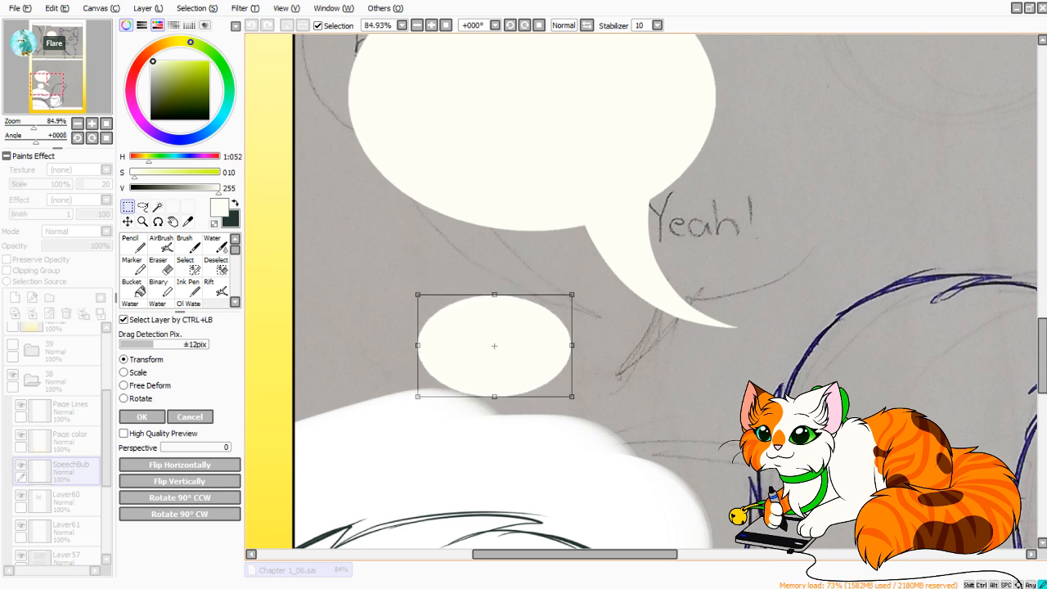
# Narrow the small oval slightly, shift it a little to the right, apply the transform and clear the selection.
pyautogui.moveTo(418, 295); pyautogui.dragTo(427, 297)
pyautogui.moveTo(499, 346); pyautogui.dragTo(524, 352)
pyautogui.press('space')
pyautogui.moveTo(524, 352); pyautogui.dragTo(585, 176)
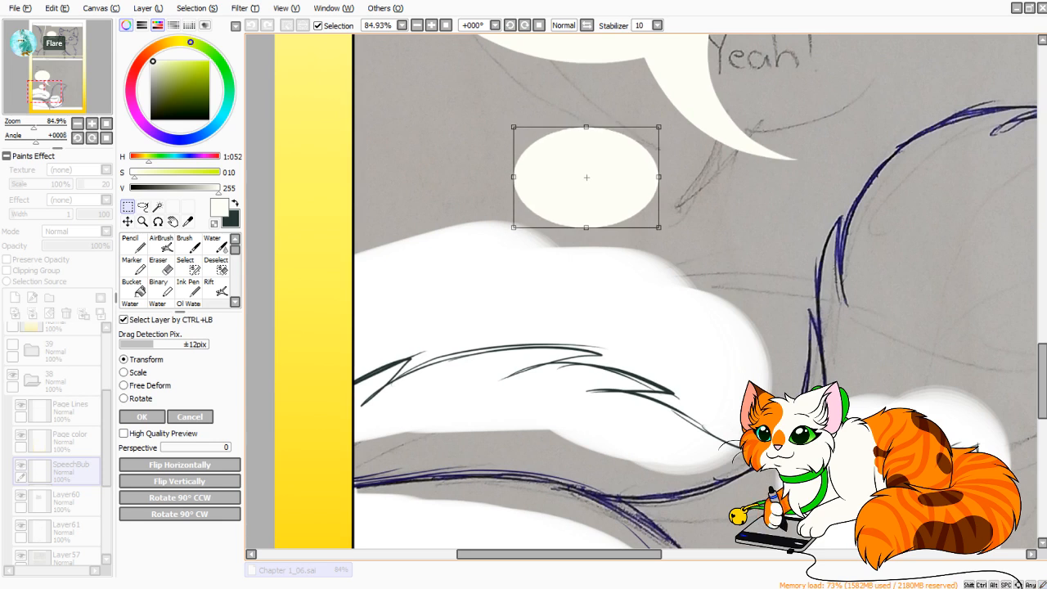
pyautogui.click(142, 417)
pyautogui.hotkey('ctrl', 'd')
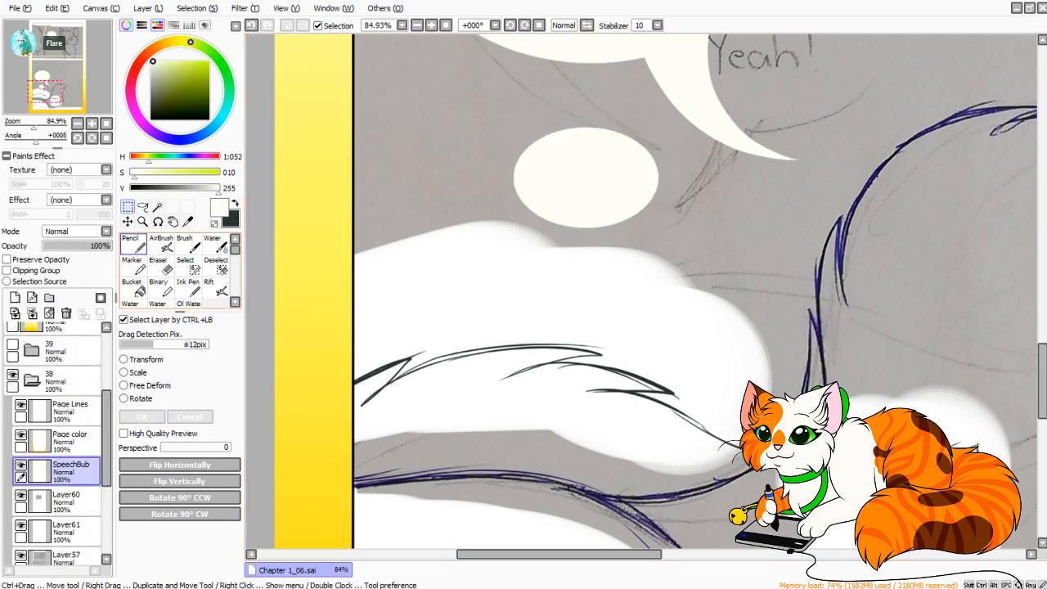
# Set the Pencil to size 12 with 0% minimum size and sketch two tail strokes downward from the small oval.
pyautogui.click(135, 244)
pyautogui.click(153, 478)
pyautogui.moveTo(34, 125)
pyautogui.mouseDown()
pyautogui.moveTo(18, 125)
pyautogui.moveTo(41, 125)
pyautogui.mouseUp()
pyautogui.moveTo(438, 242); pyautogui.dragTo(648, 255)
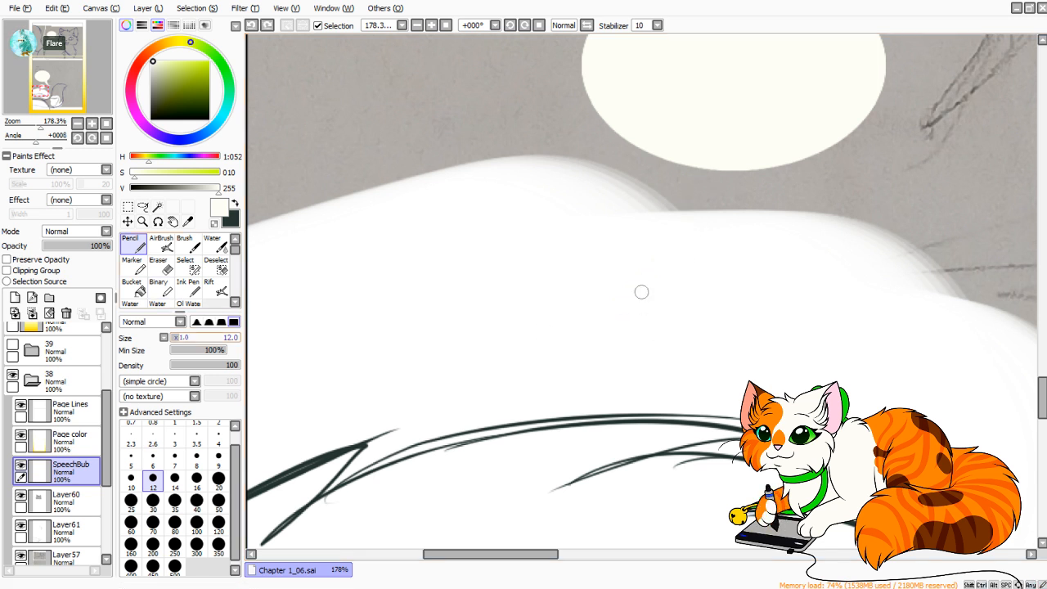
pyautogui.moveTo(688, 163); pyautogui.dragTo(676, 214)
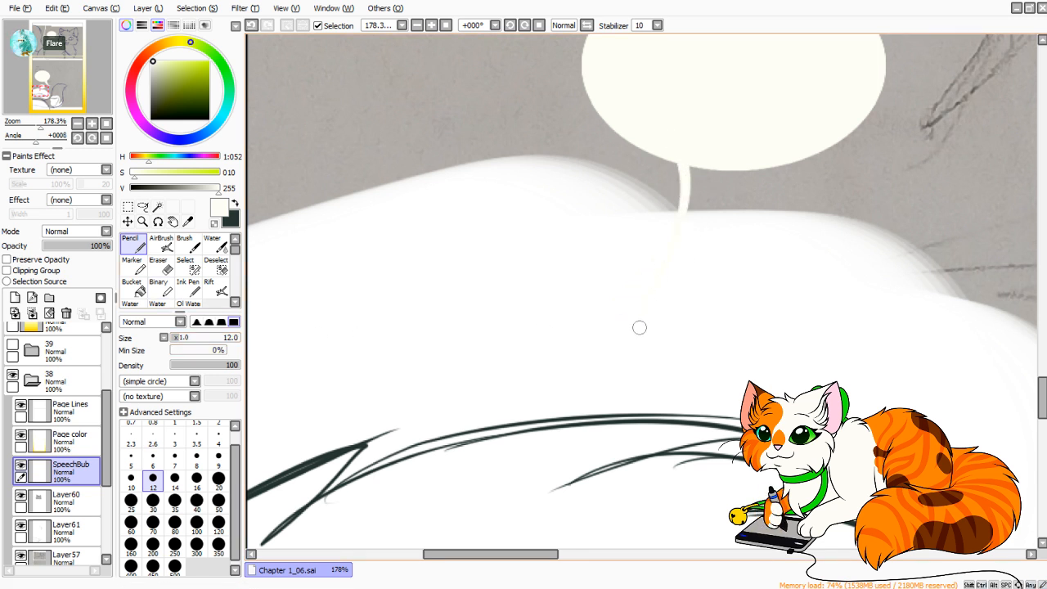
pyautogui.moveTo(655, 172); pyautogui.dragTo(749, 360)
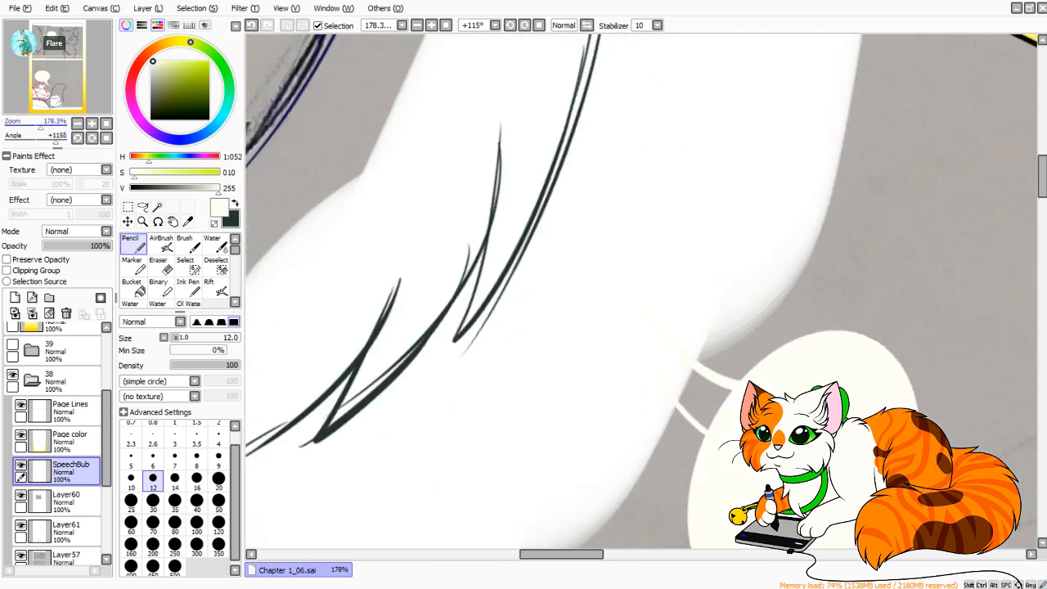
# Undo the rough tail strokes and redraw both edges as off-white curves tapering from the small oval to a point.
pyautogui.scroll(5, 643, 297)
pyautogui.scroll(-2, 642, 296)
pyautogui.moveTo(701, 321); pyautogui.dragTo(537, 230)
pyautogui.hotkey('ctrl', 'z')
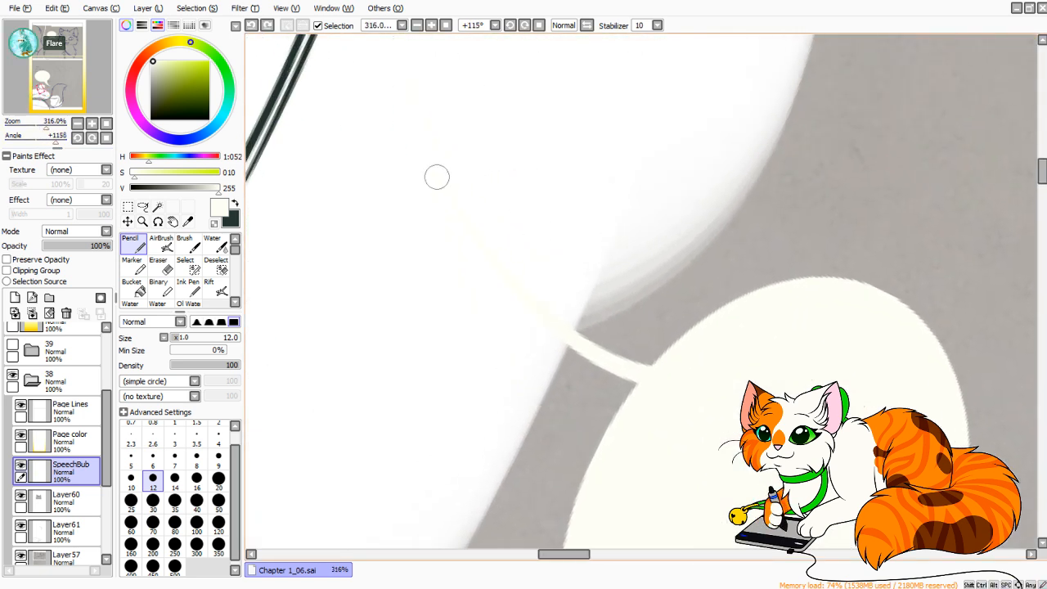
pyautogui.hotkey('ctrl', 'z')
pyautogui.moveTo(395, 180); pyautogui.dragTo(652, 346)
pyautogui.hotkey('ctrl', 'z')
pyautogui.moveTo(387, 203)
pyautogui.mouseDown()
pyautogui.moveTo(608, 363)
pyautogui.moveTo(655, 373)
pyautogui.mouseUp()
pyautogui.moveTo(403, 276); pyautogui.dragTo(451, 176)
pyautogui.moveTo(426, 100); pyautogui.dragTo(731, 352)
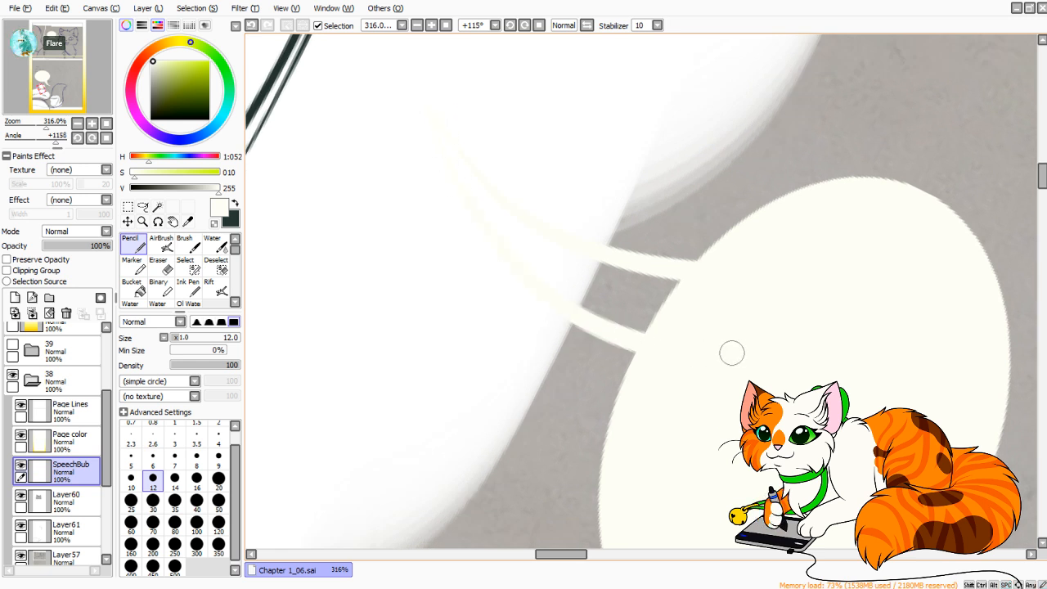
# Fill the gap between the small oval's tail edges with off-white using the Bucket, and smooth the tail's edge with the Pencil.
pyautogui.click(139, 288)
pyautogui.click(582, 274)
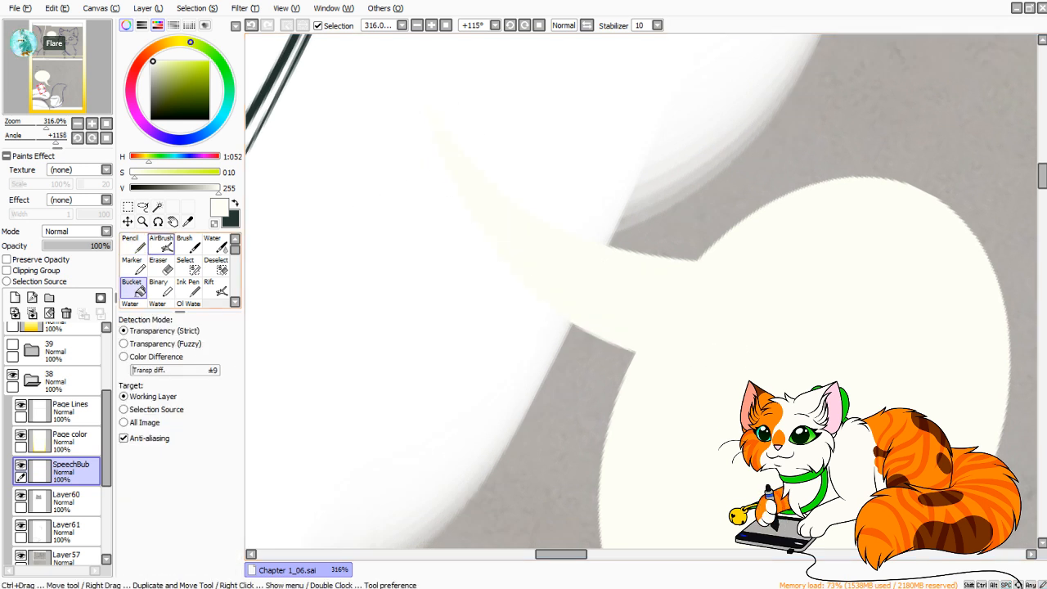
pyautogui.click(137, 245)
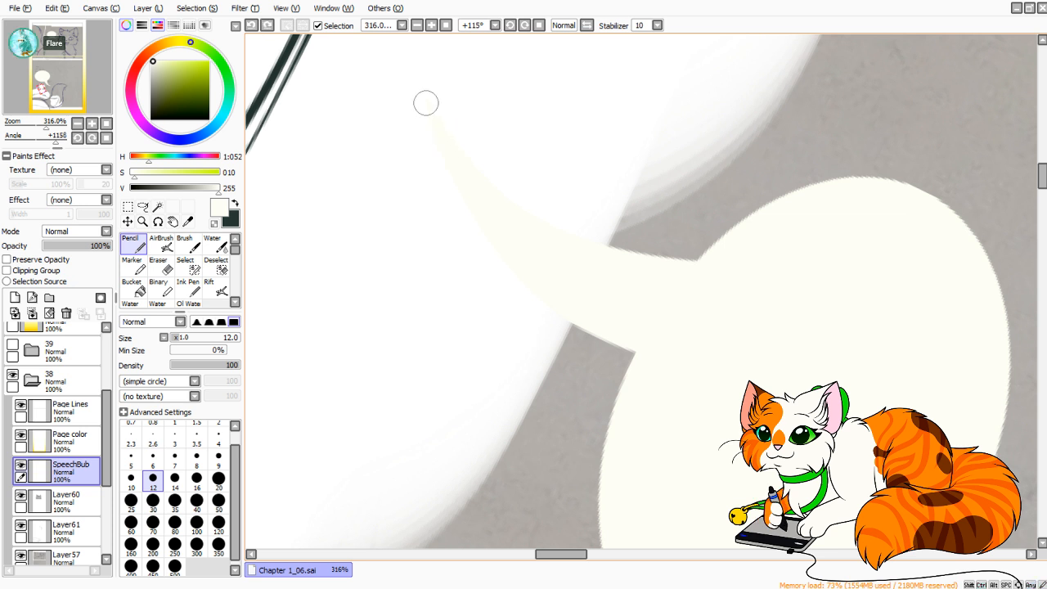
# Trim the tip of the small oval's tail to a finer point with the Eraser at size 20.
pyautogui.press('e')
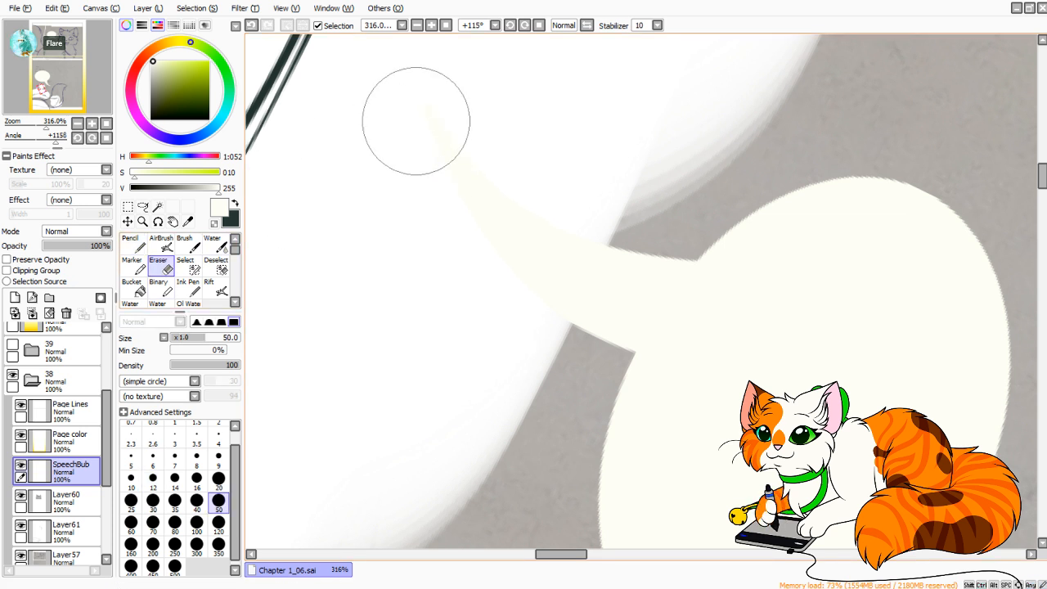
pyautogui.click(218, 478)
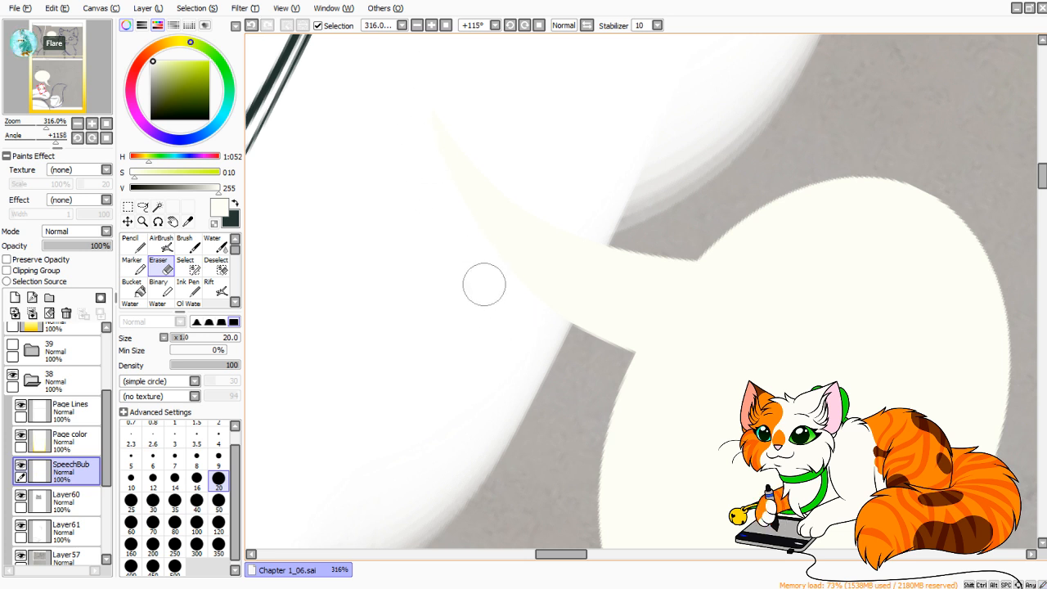
pyautogui.hotkey('alt', 'Tab')
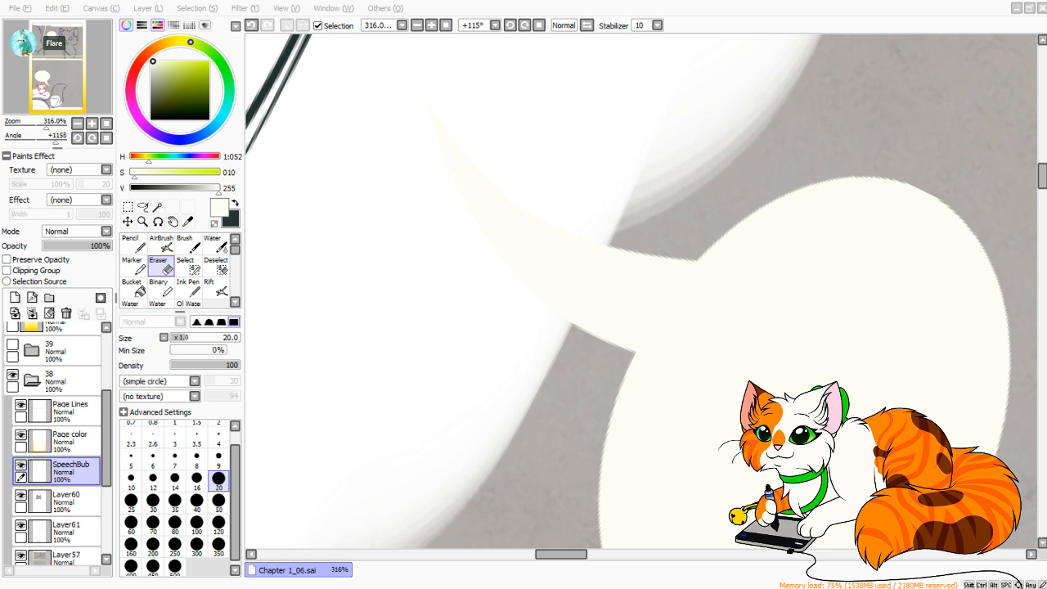
pyautogui.click(561, 554)
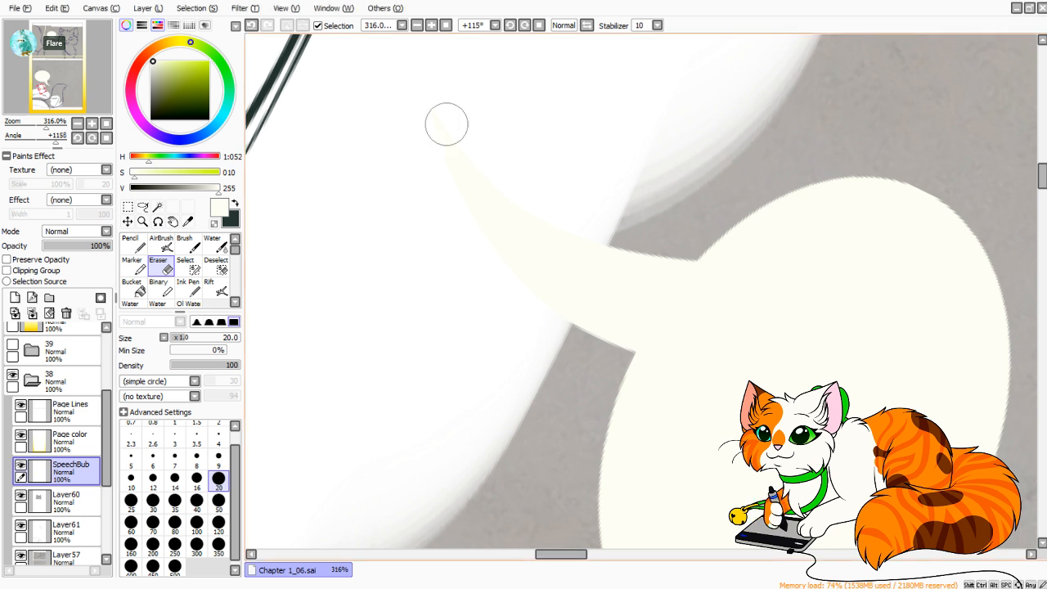
pyautogui.moveTo(423, 85); pyautogui.dragTo(461, 126)
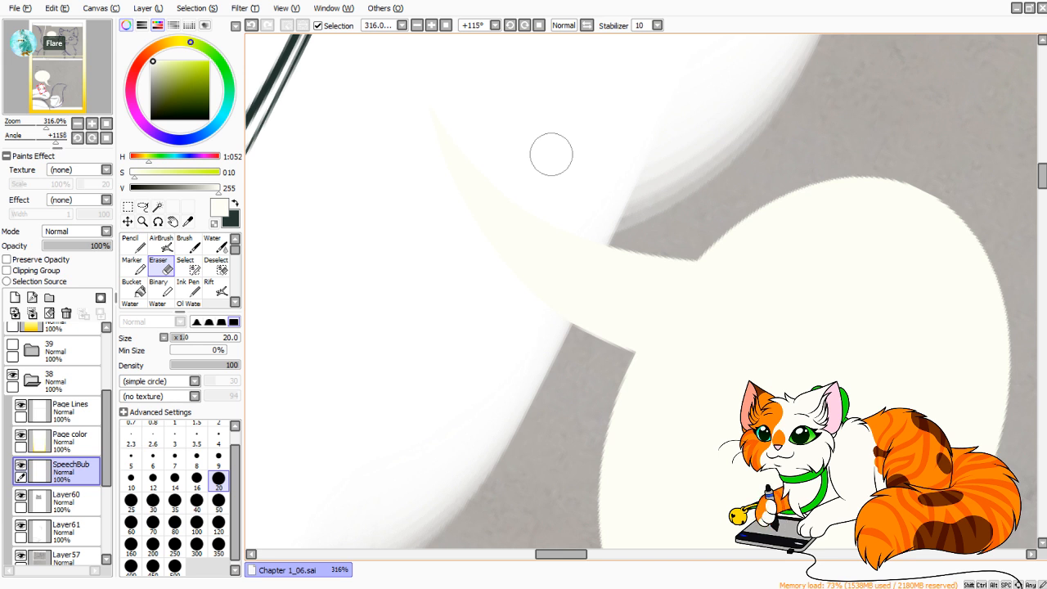
# Undo the small speech bubble's tail strokes until only its plain oval remains.
pyautogui.click(106, 138)
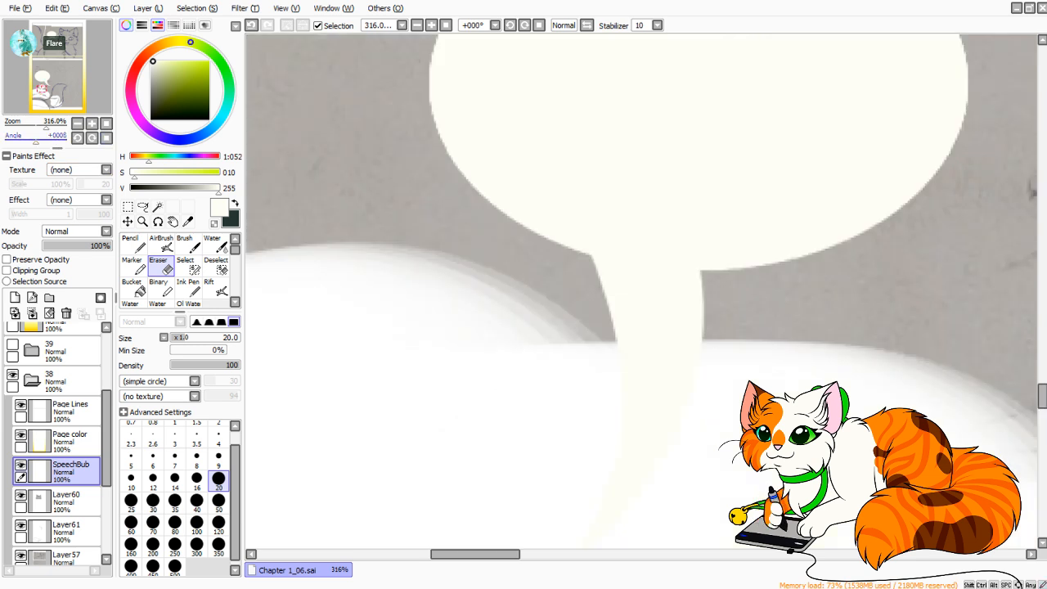
pyautogui.moveTo(46, 124)
pyautogui.mouseDown()
pyautogui.moveTo(36, 125)
pyautogui.moveTo(44, 125)
pyautogui.mouseUp()
pyautogui.moveTo(572, 327); pyautogui.dragTo(495, 223)
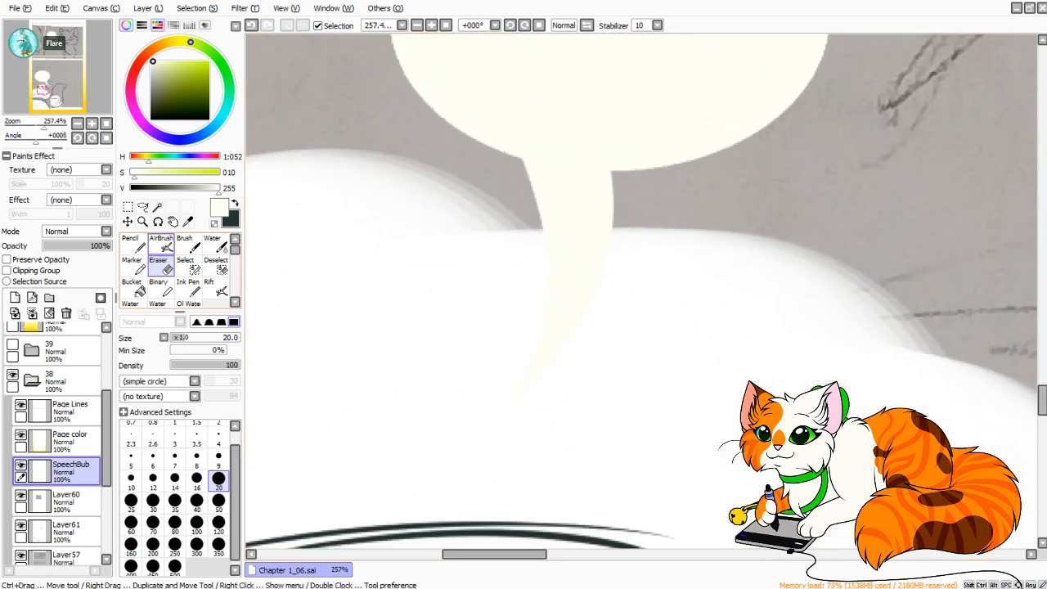
pyautogui.click(133, 244)
pyautogui.moveTo(45, 125)
pyautogui.mouseDown()
pyautogui.moveTo(27, 125)
pyautogui.moveTo(43, 124)
pyautogui.moveTo(50, 139)
pyautogui.mouseUp()
pyautogui.moveTo(573, 311); pyautogui.dragTo(516, 329)
pyautogui.moveTo(608, 275); pyautogui.dragTo(565, 281)
pyautogui.hotkey('ctrl', 'z')
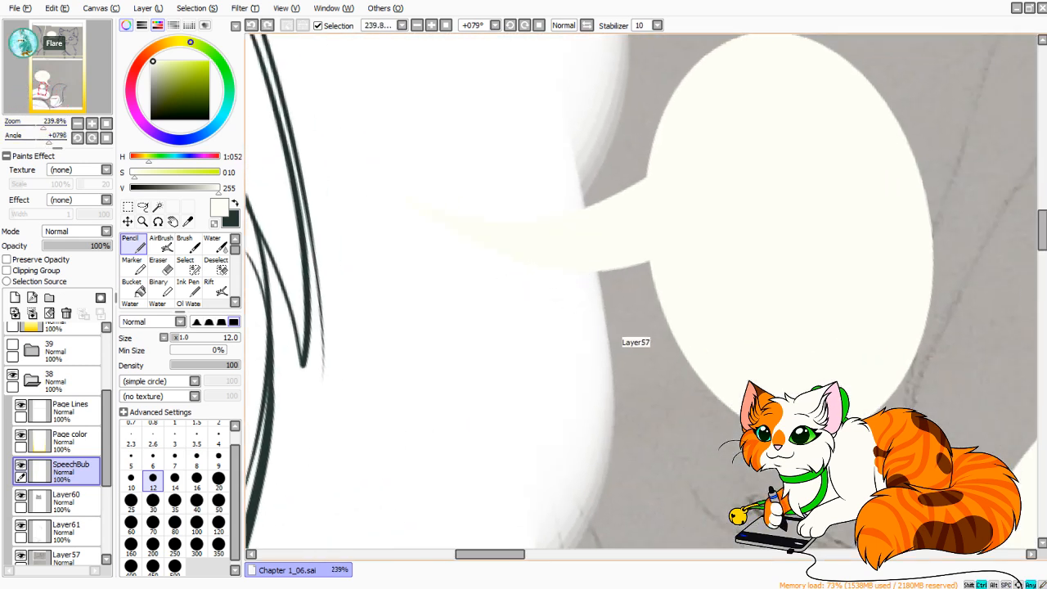
pyautogui.hotkey('ctrl', 'z')
pyautogui.hotkey('ctrl', 'z')
pyautogui.hotkey('ctrl', 'z')
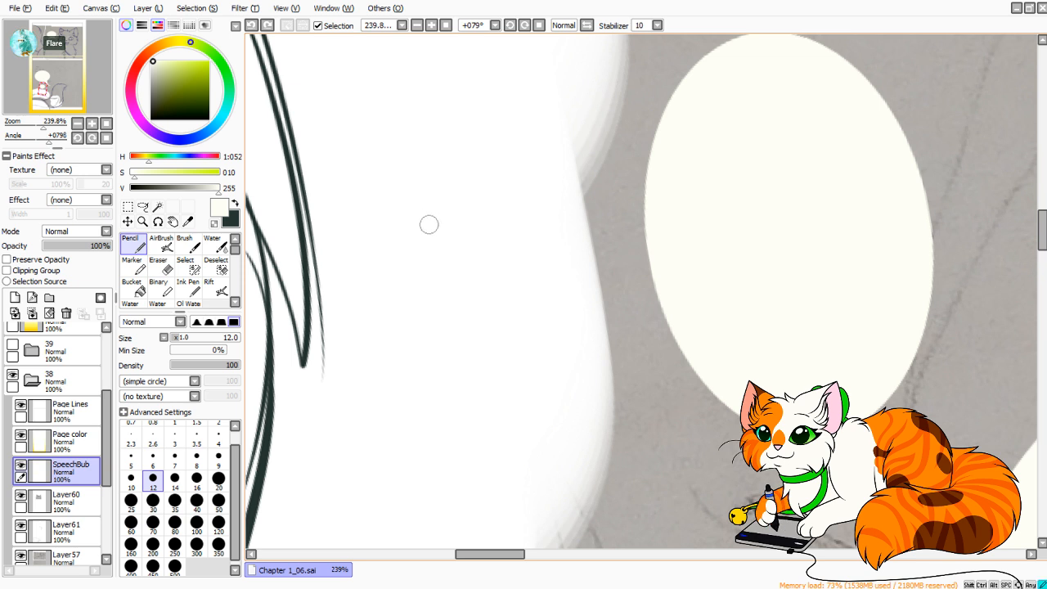
# Outline a new curved, tapering tail beneath the small speech bubble with the Pencil at size 12.
pyautogui.moveTo(429, 224); pyautogui.dragTo(706, 295)
pyautogui.moveTo(461, 266); pyautogui.dragTo(735, 329)
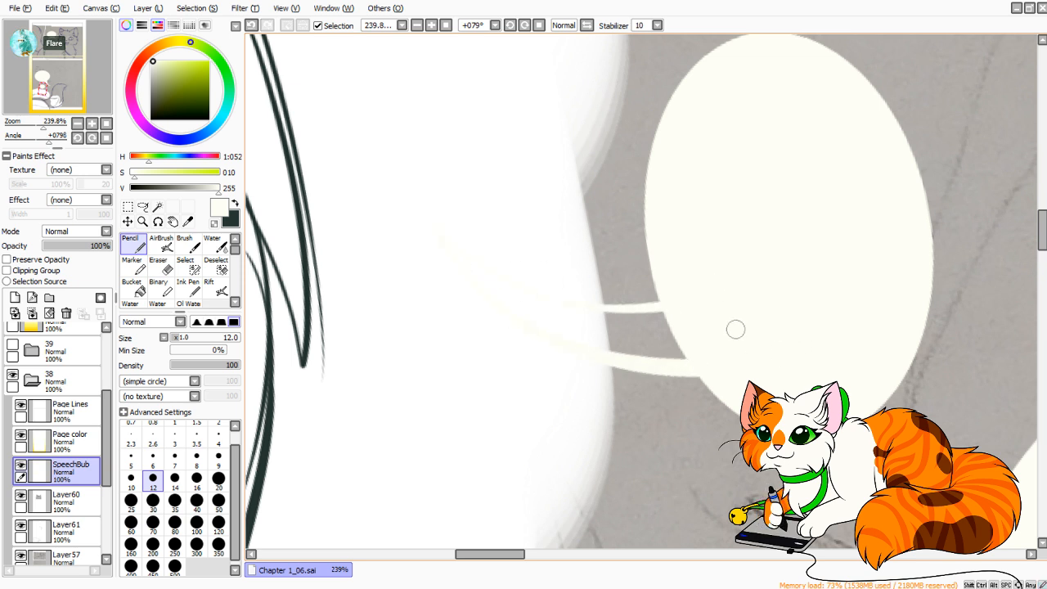
pyautogui.press('Home')
pyautogui.scroll(-8, 641, 288)
pyautogui.scroll(11, 642, 288)
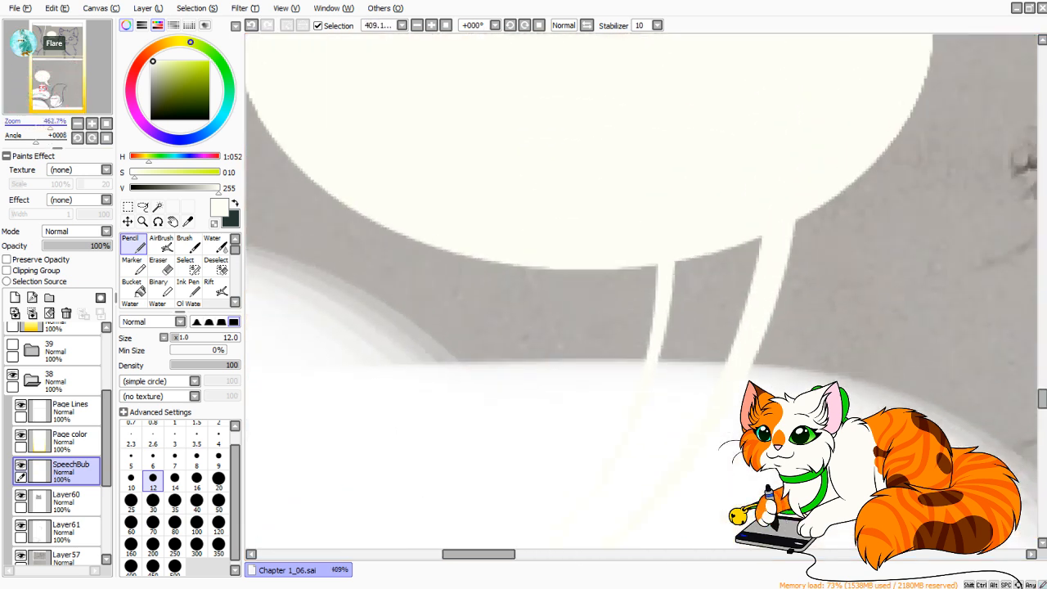
pyautogui.moveTo(680, 348); pyautogui.dragTo(650, 249)
pyautogui.moveTo(604, 323); pyautogui.dragTo(631, 106)
pyautogui.hotkey('ctrl', 'z')
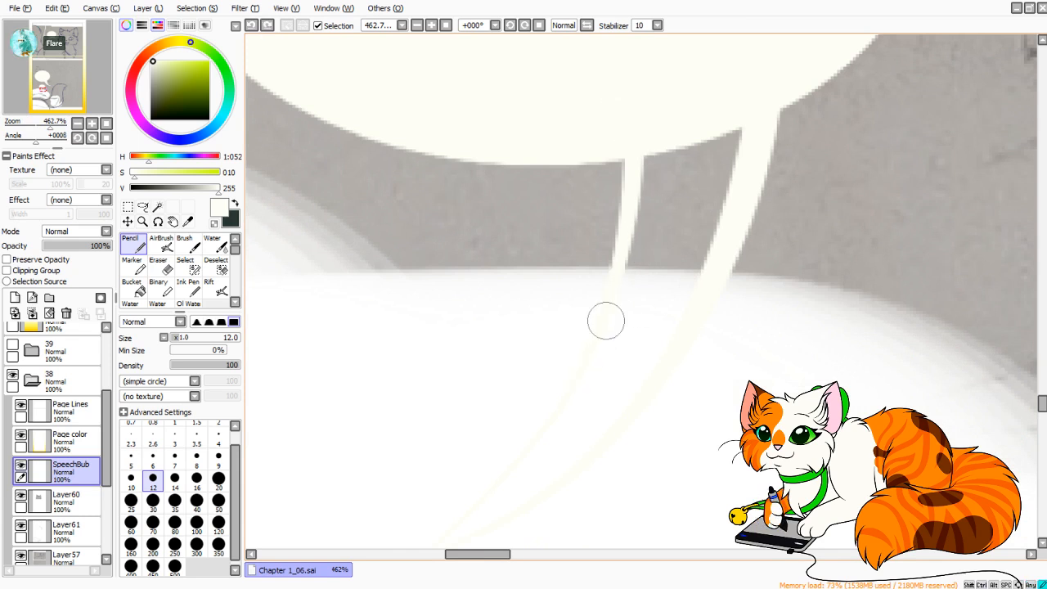
pyautogui.moveTo(607, 320); pyautogui.dragTo(608, 101)
# Fill the small bubble's tail outline with the off-white bubble color and tidy its tip with the Pencil.
pyautogui.click(140, 291)
pyautogui.click(687, 212)
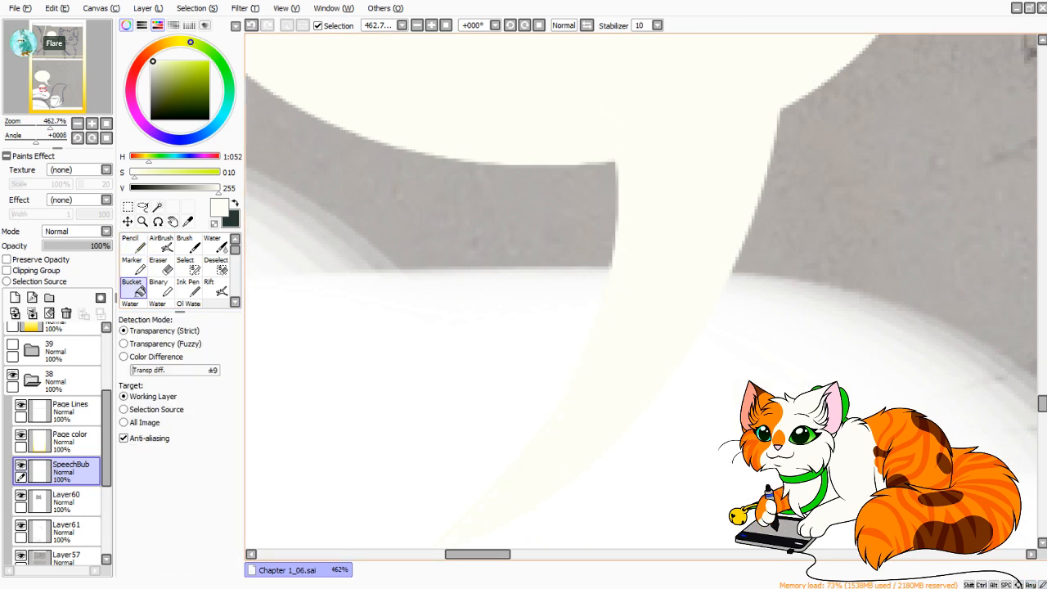
pyautogui.click(131, 243)
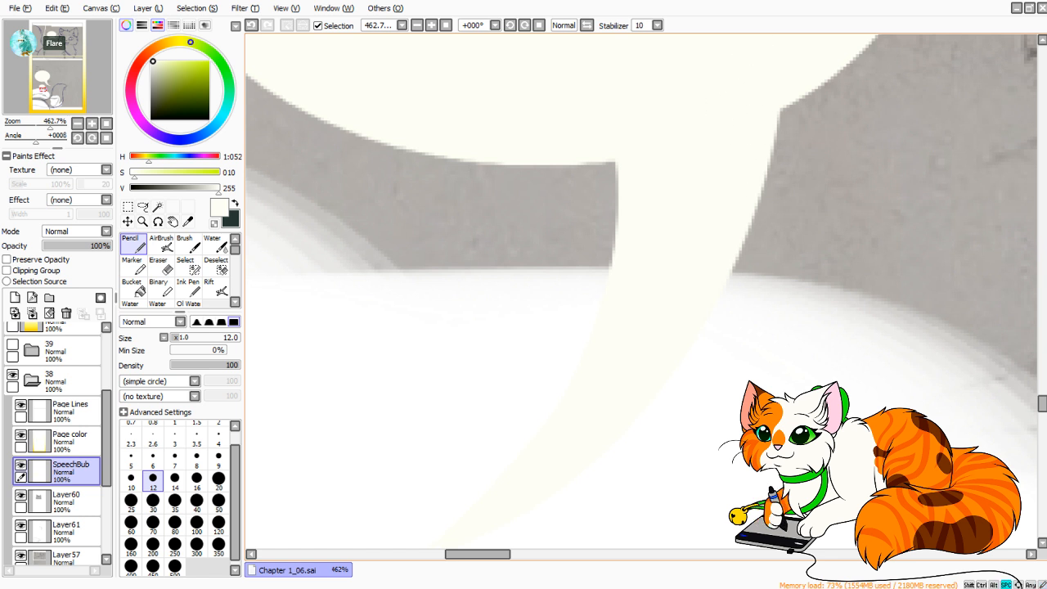
pyautogui.moveTo(484, 505)
pyautogui.mouseDown()
pyautogui.moveTo(551, 269)
pyautogui.moveTo(530, 304)
pyautogui.moveTo(547, 285)
pyautogui.moveTo(491, 318)
pyautogui.moveTo(586, 250)
pyautogui.moveTo(565, 248)
pyautogui.mouseUp()
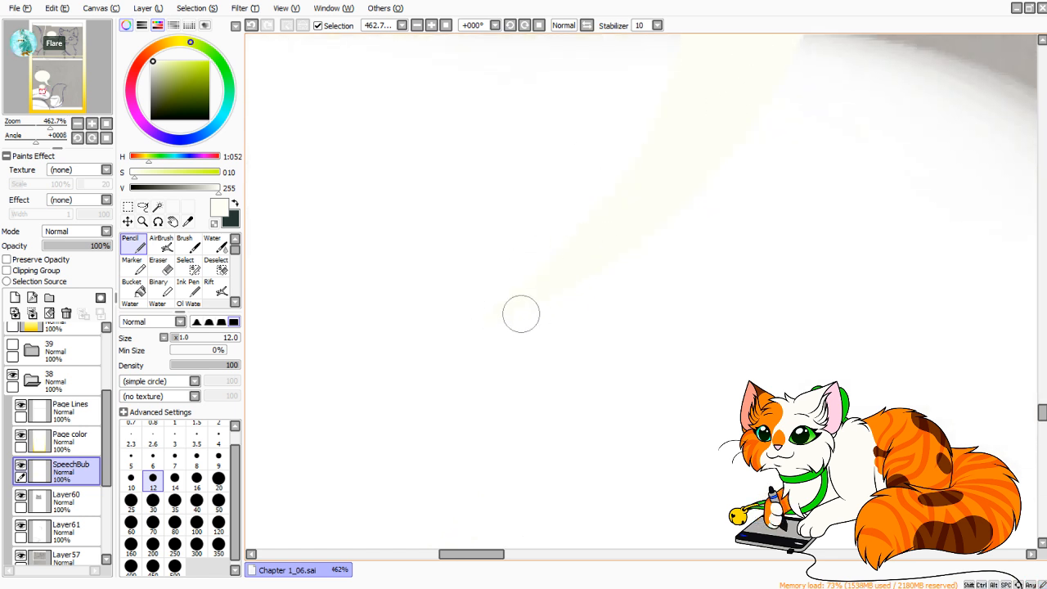
# Try to sketch a replacement tail from the large speech bubble's right edge, and undo the strokes.
pyautogui.scroll(-10, 565, 248)
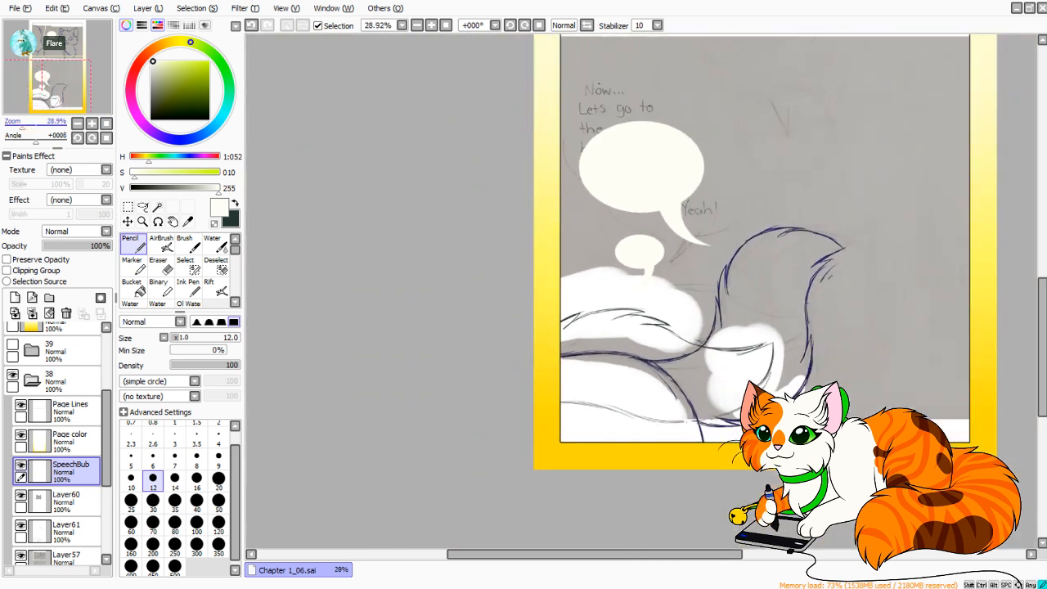
pyautogui.moveTo(603, 100); pyautogui.dragTo(512, 173)
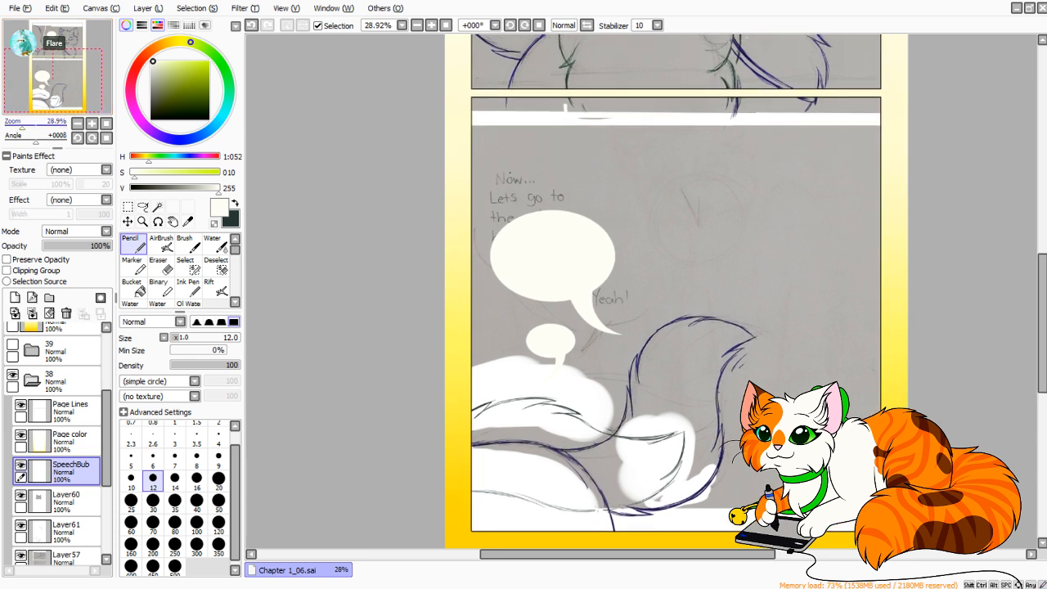
pyautogui.scroll(7, 565, 248)
pyautogui.moveTo(491, 426); pyautogui.dragTo(695, 225)
pyautogui.moveTo(39, 124); pyautogui.dragTo(31, 124)
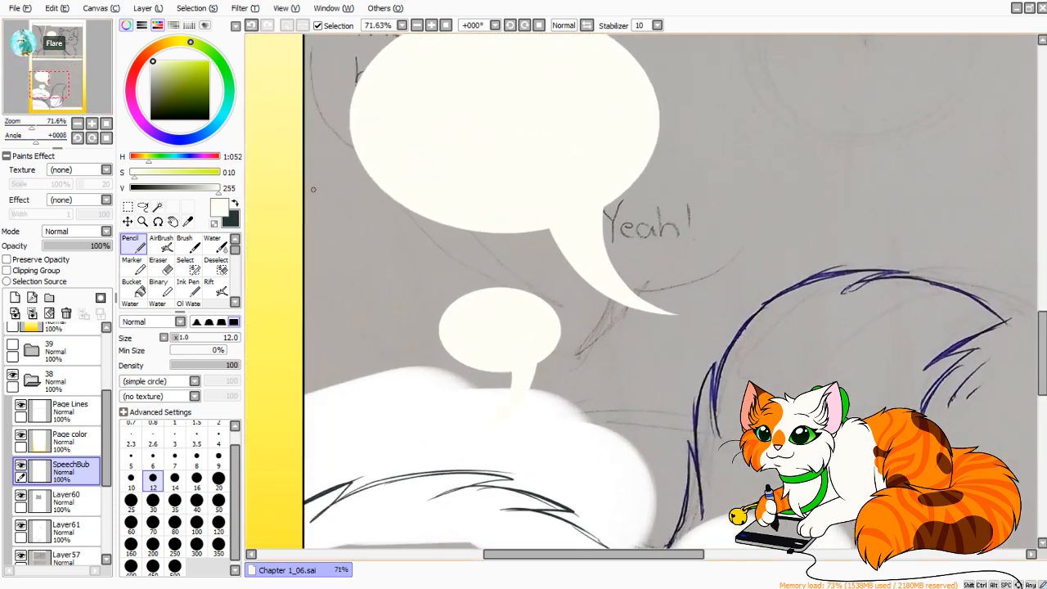
pyautogui.moveTo(729, 261); pyautogui.dragTo(589, 197)
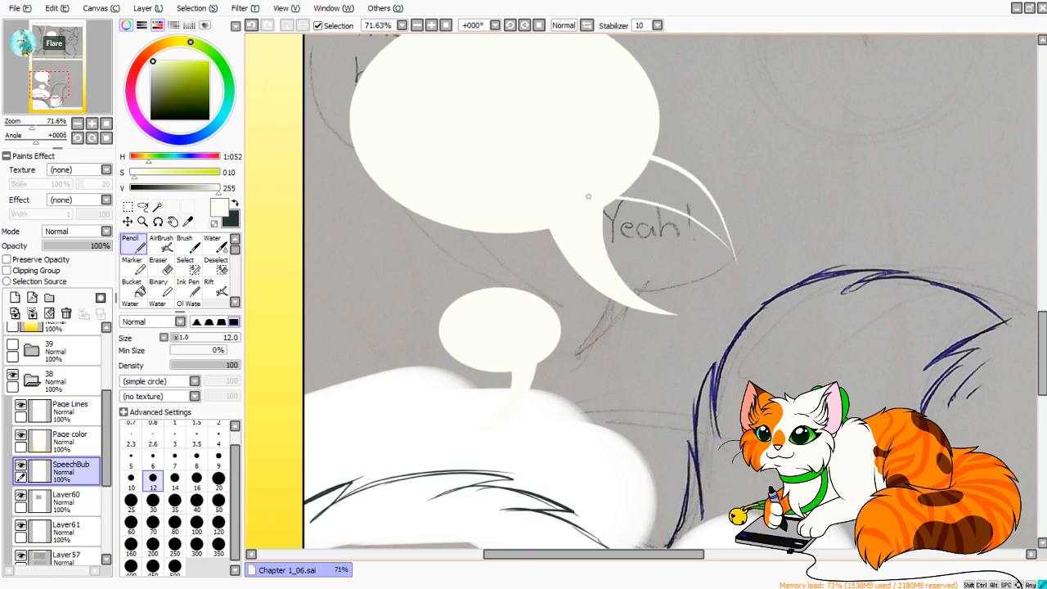
pyautogui.hotkey('ctrl', 'z')
pyautogui.hotkey('ctrl', 'z')
pyautogui.moveTo(779, 224)
pyautogui.mouseDown()
pyautogui.moveTo(721, 141)
pyautogui.moveTo(620, 138)
pyautogui.mouseUp()
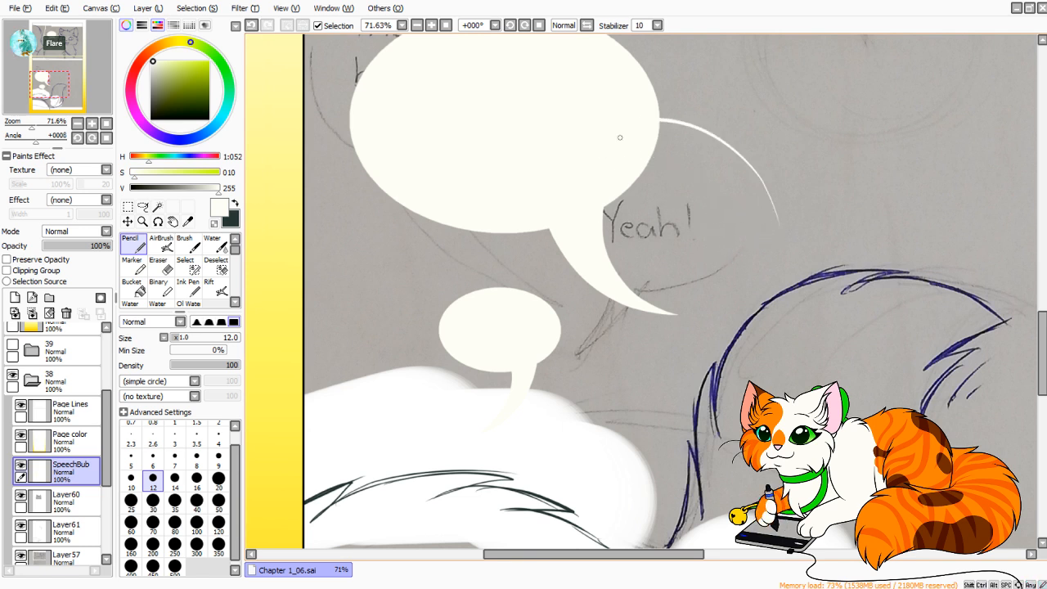
pyautogui.hotkey('ctrl', 'z')
pyautogui.hotkey('ctrl', 'z')
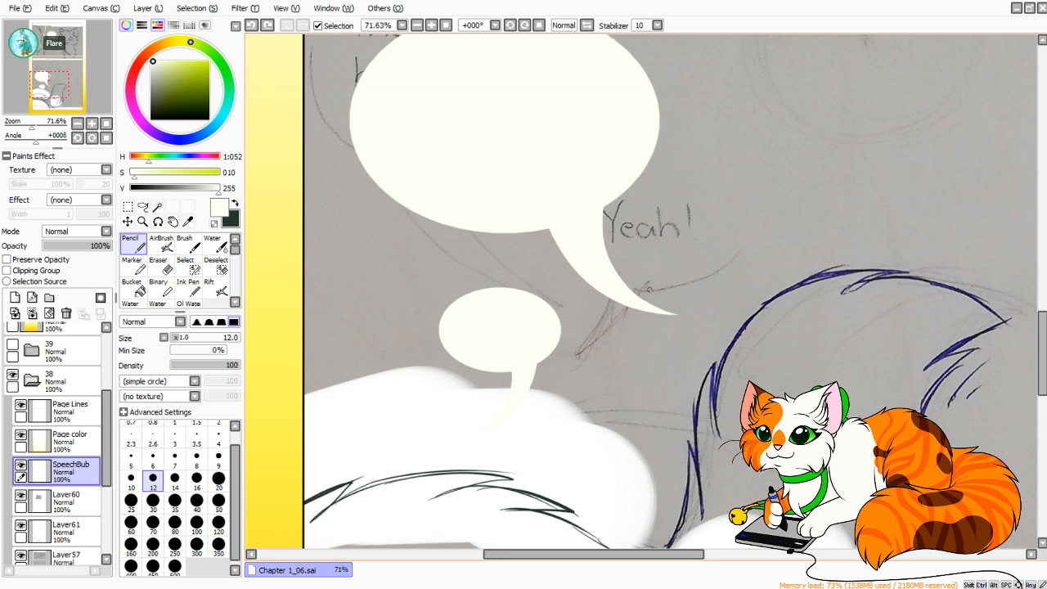
# Erase the large speech bubble's tail, cutting along the oval's edge at size 20 and clearing the rest at size 50.
pyautogui.press('e')
pyautogui.moveTo(36, 141)
pyautogui.mouseDown()
pyautogui.moveTo(54, 141)
pyautogui.moveTo(46, 126)
pyautogui.mouseUp()
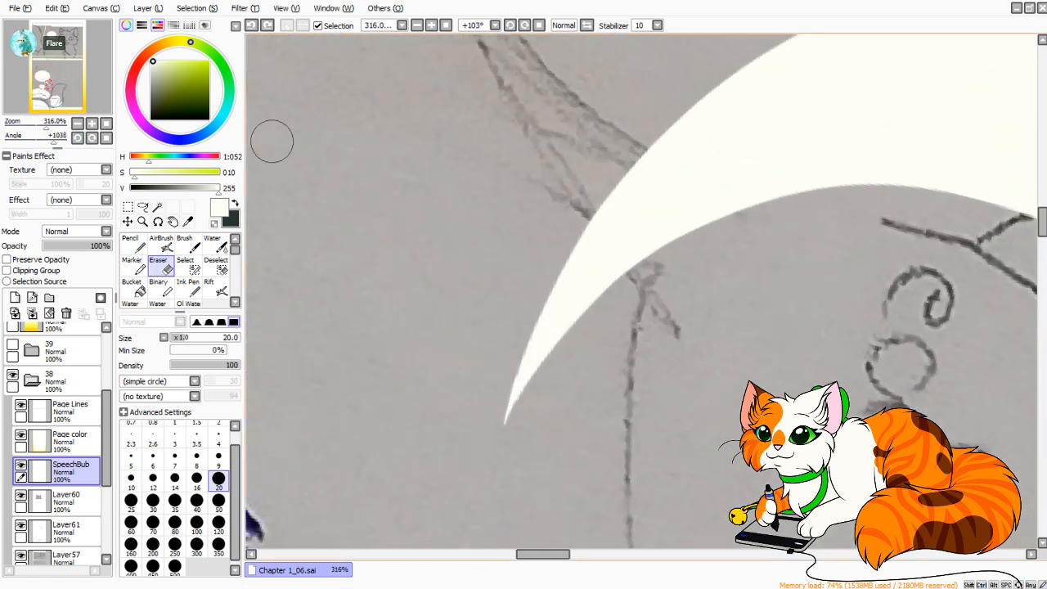
pyautogui.click(45, 80)
pyautogui.moveTo(558, 193)
pyautogui.mouseDown()
pyautogui.moveTo(563, 301)
pyautogui.moveTo(570, 147)
pyautogui.moveTo(583, 393)
pyautogui.moveTo(571, 124)
pyautogui.moveTo(576, 356)
pyautogui.moveTo(571, 193)
pyautogui.moveTo(606, 509)
pyautogui.mouseUp()
pyautogui.moveTo(572, 334); pyautogui.dragTo(613, 518)
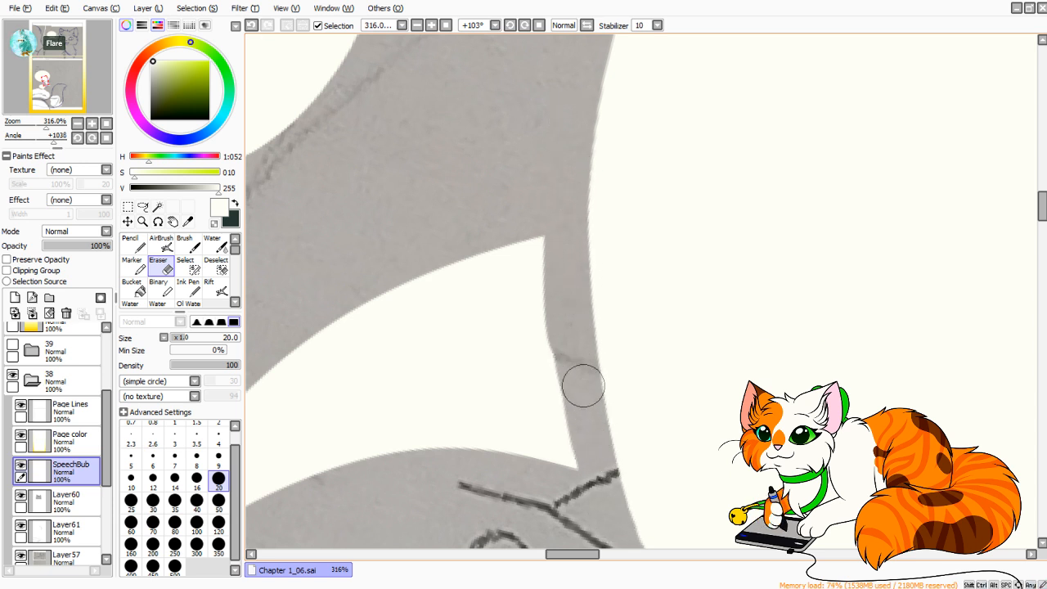
pyautogui.moveTo(567, 336)
pyautogui.mouseDown()
pyautogui.moveTo(809, 49)
pyautogui.moveTo(858, 147)
pyautogui.mouseUp()
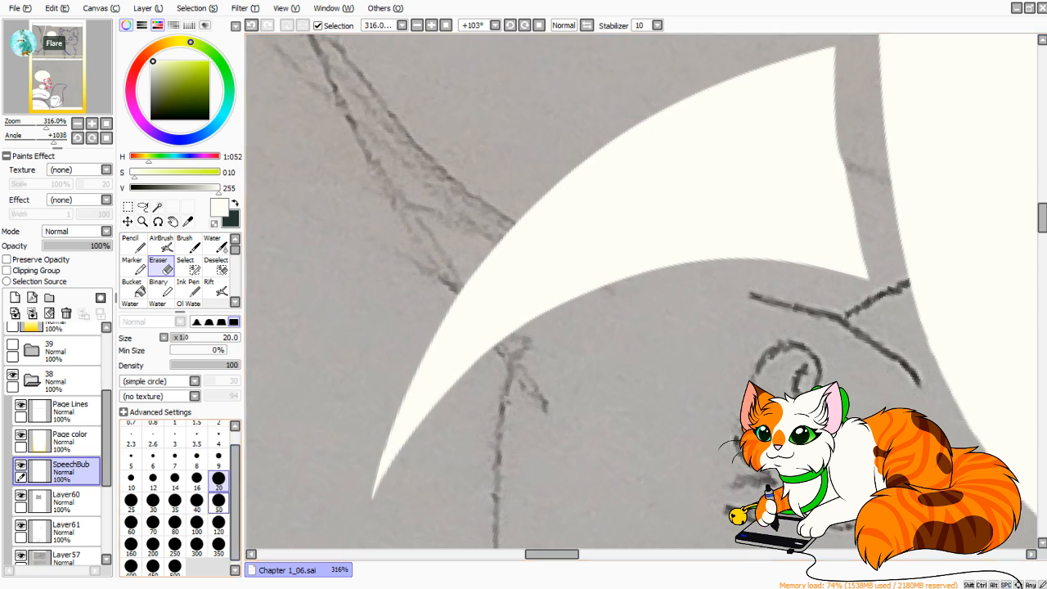
pyautogui.click(218, 500)
pyautogui.moveTo(809, 364)
pyautogui.mouseDown()
pyautogui.moveTo(823, 169)
pyautogui.moveTo(806, 41)
pyautogui.moveTo(772, 303)
pyautogui.moveTo(701, 89)
pyautogui.moveTo(627, 106)
pyautogui.moveTo(575, 362)
pyautogui.moveTo(433, 315)
pyautogui.moveTo(425, 385)
pyautogui.mouseUp()
# Draw two converging curved lines from the large bubble's lower right edge with the size 12 Pencil as a new tail outline.
pyautogui.press('n')
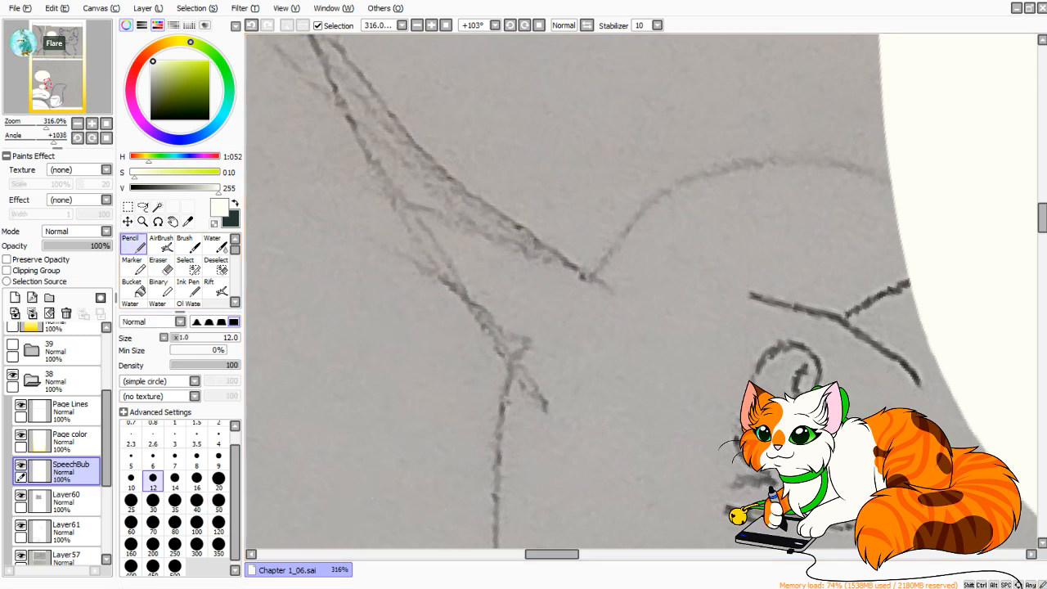
pyautogui.moveTo(57, 148); pyautogui.dragTo(14, 137)
pyautogui.click(107, 135)
pyautogui.moveTo(573, 270); pyautogui.dragTo(509, 376)
pyautogui.moveTo(479, 195); pyautogui.dragTo(465, 473)
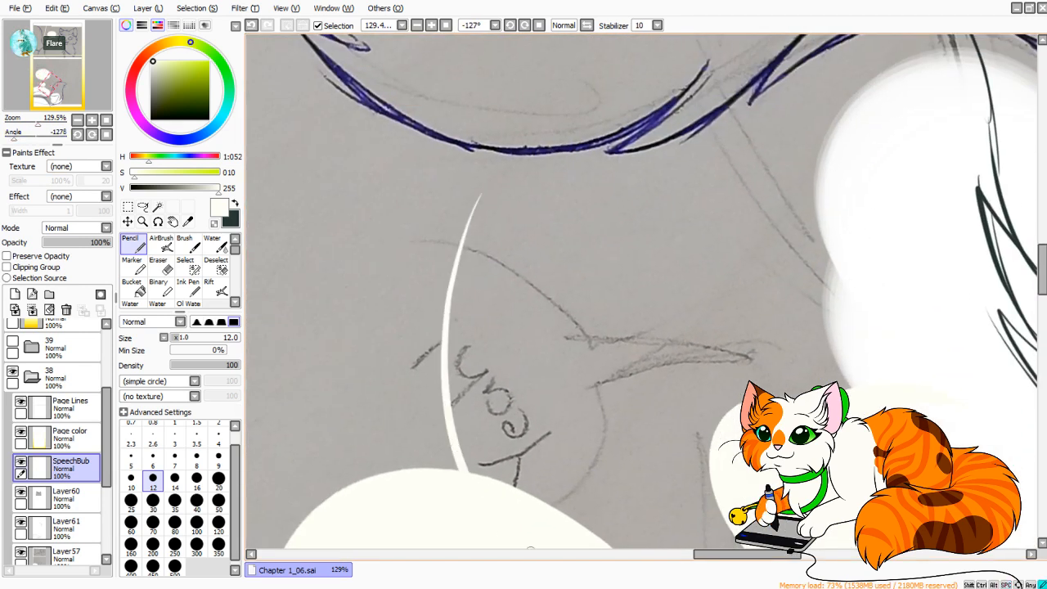
pyautogui.moveTo(475, 199); pyautogui.dragTo(398, 470)
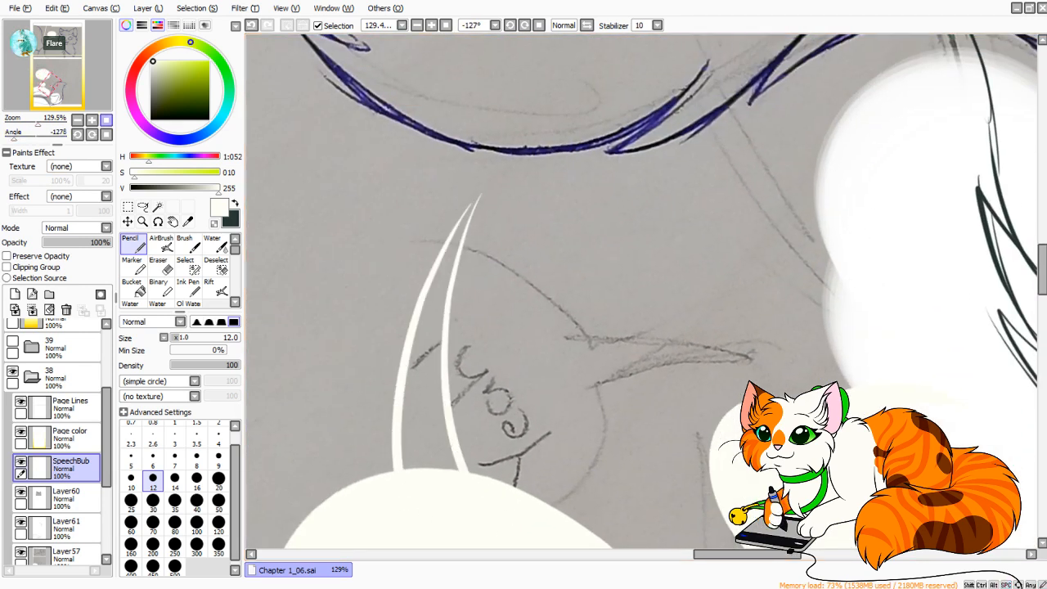
# Join the two tail lines of the large bubble into one closed, sharp tip.
pyautogui.click(106, 135)
pyautogui.moveTo(38, 123)
pyautogui.mouseDown()
pyautogui.moveTo(25, 123)
pyautogui.moveTo(44, 123)
pyautogui.mouseUp()
pyautogui.moveTo(51, 84); pyautogui.dragTo(55, 81)
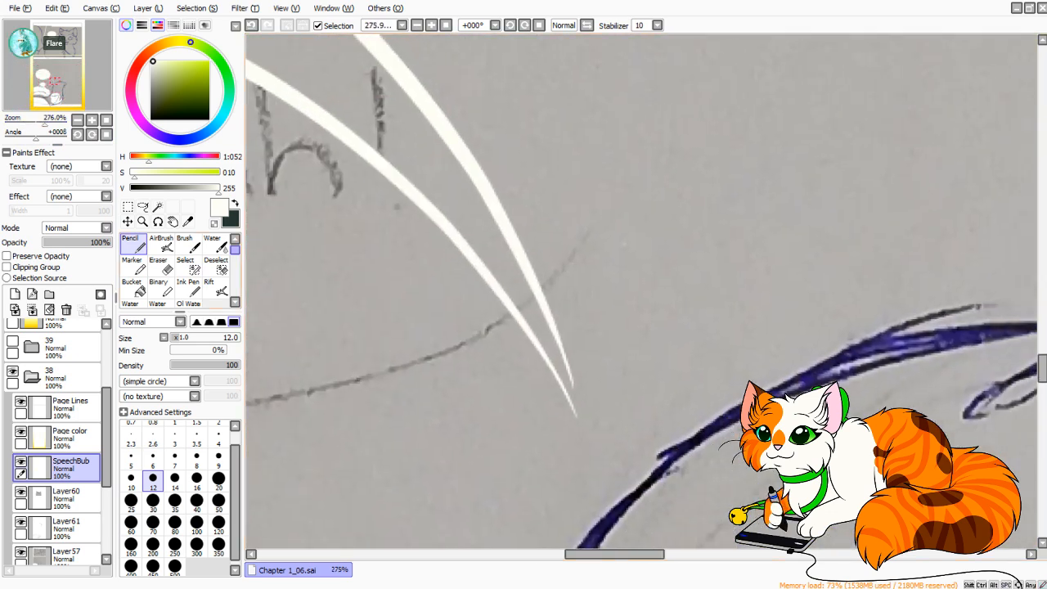
pyautogui.moveTo(44, 122); pyautogui.dragTo(53, 123)
pyautogui.moveTo(511, 533)
pyautogui.mouseDown()
pyautogui.moveTo(553, 343)
pyautogui.moveTo(539, 266)
pyautogui.mouseUp()
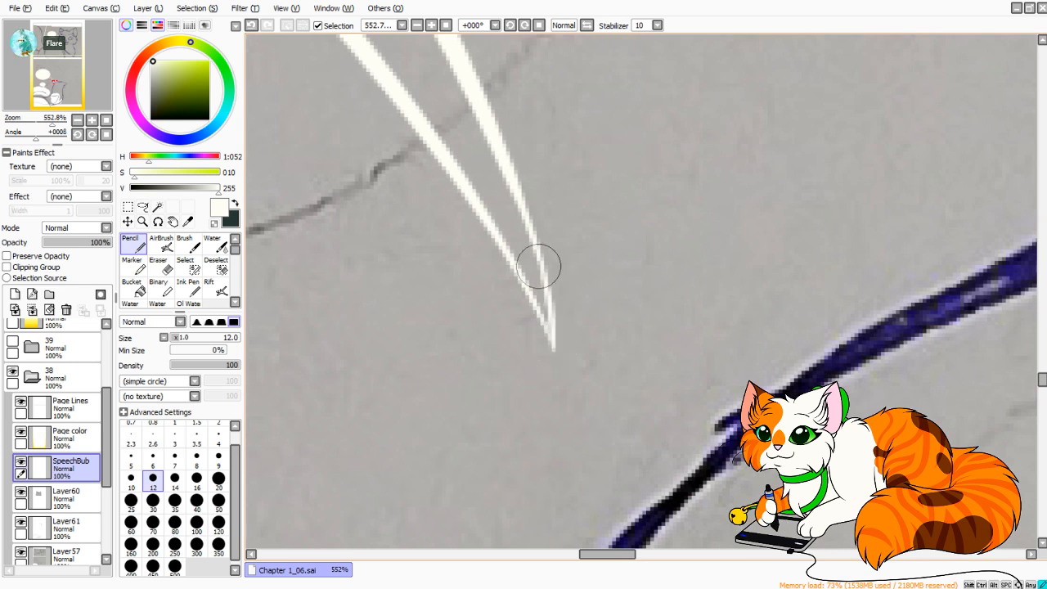
# Fill the large bubble's tail with the off-white color and smooth its tip and edges with the Pencil.
pyautogui.click(131, 286)
pyautogui.click(442, 122)
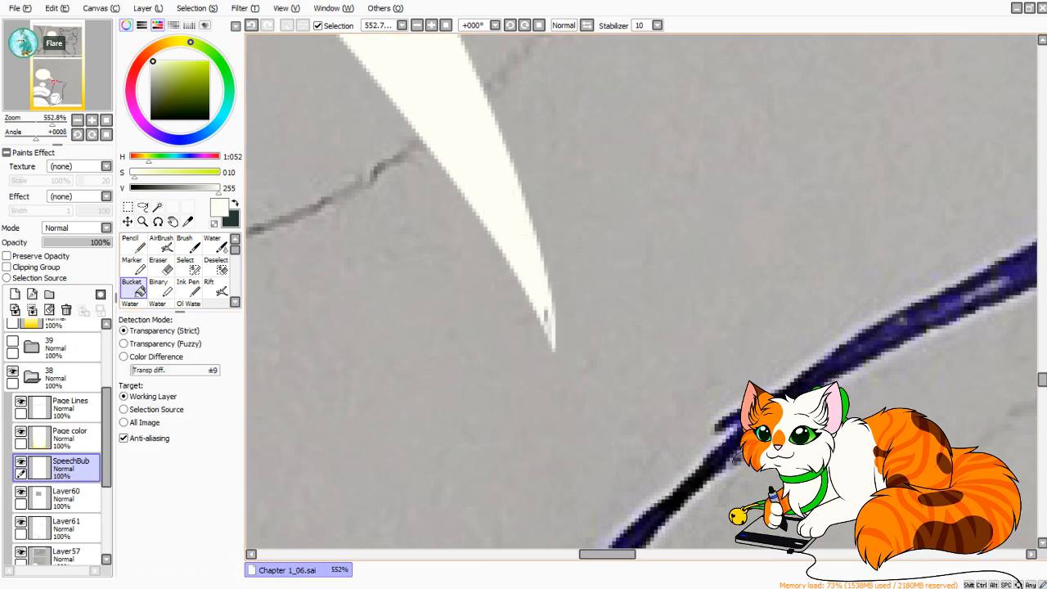
pyautogui.click(131, 244)
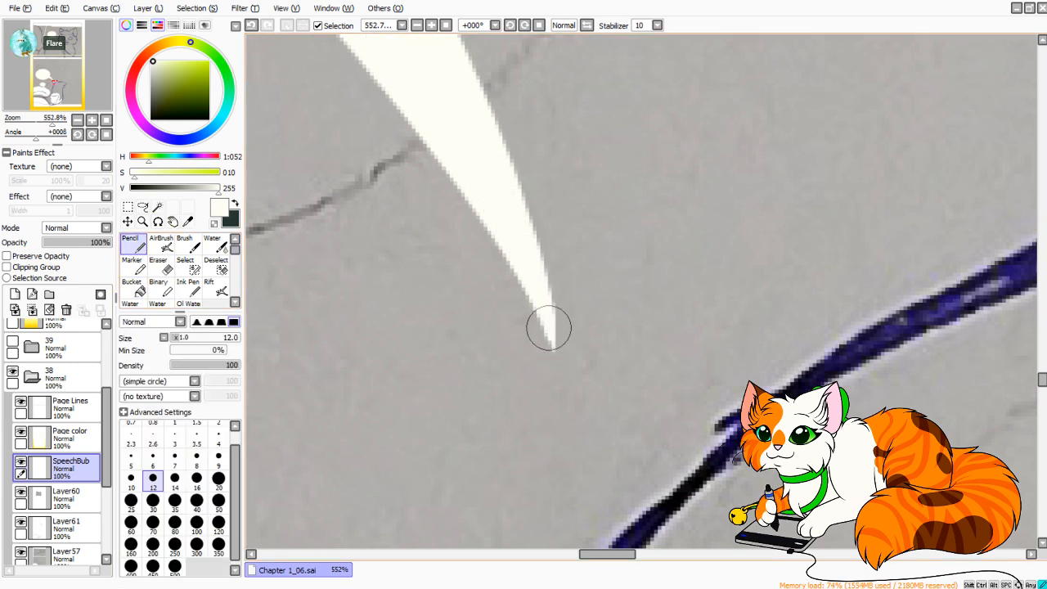
pyautogui.moveTo(433, 57); pyautogui.dragTo(698, 577)
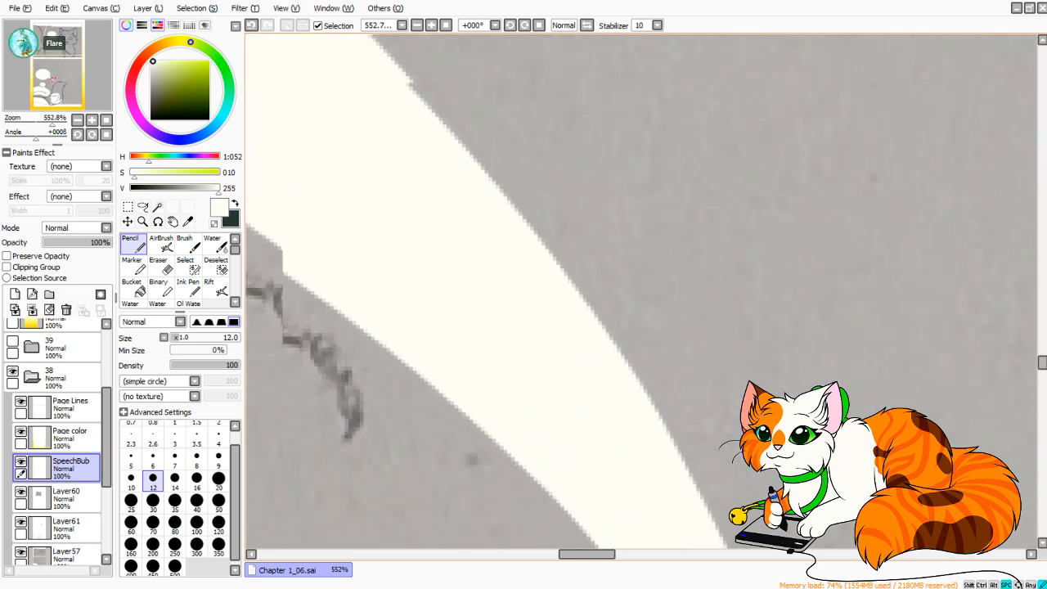
pyautogui.moveTo(286, 164)
pyautogui.mouseDown()
pyautogui.moveTo(695, 427)
pyautogui.moveTo(715, 413)
pyautogui.mouseUp()
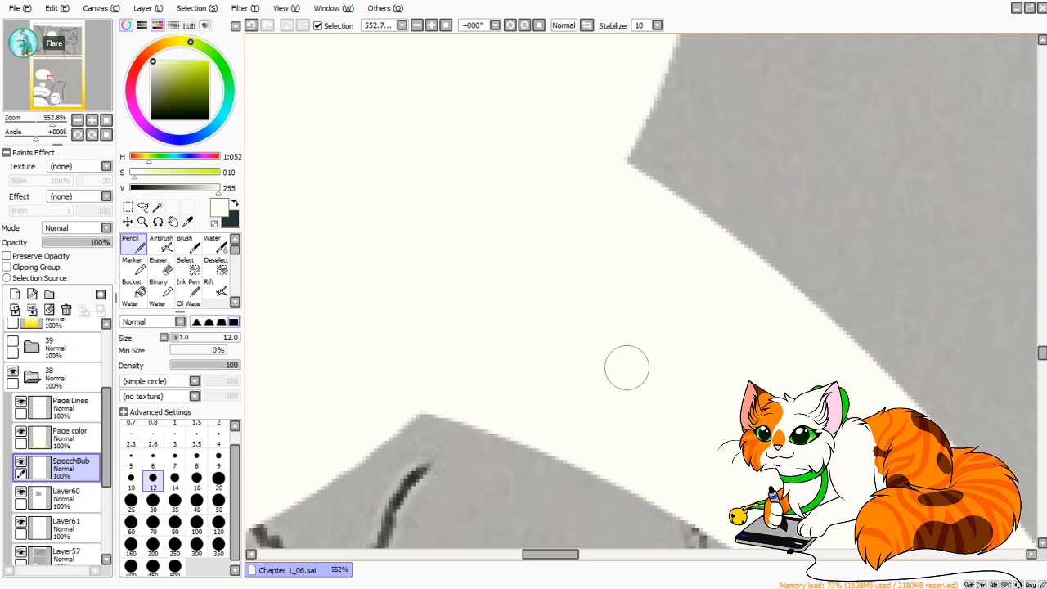
# Collapse layer folder 38 and hide it.
pyautogui.scroll(-14, 642, 288)
pyautogui.scroll(2, 642, 288)
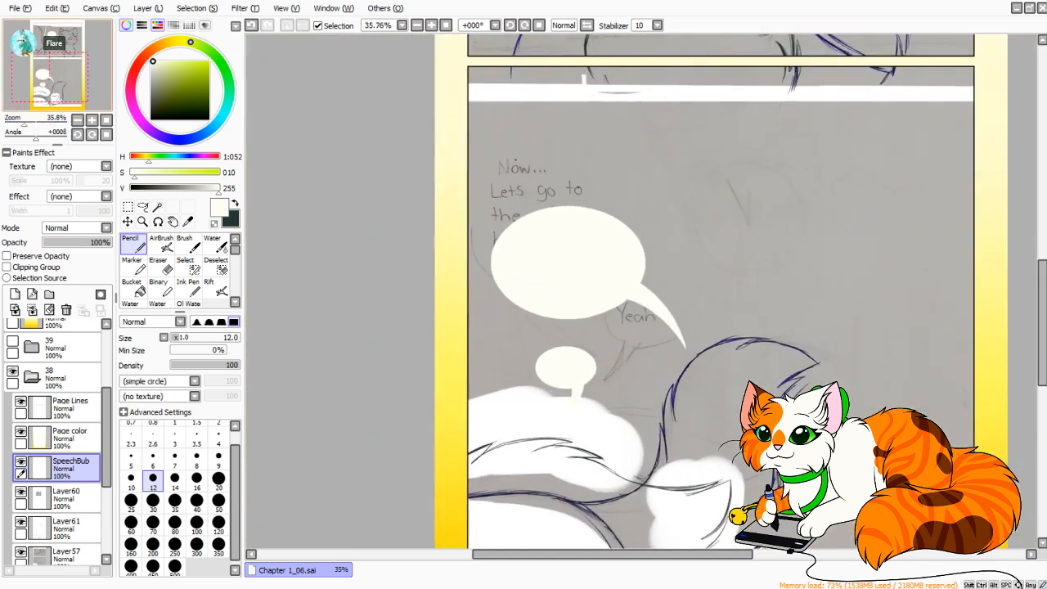
pyautogui.moveTo(642, 328); pyautogui.dragTo(584, 292)
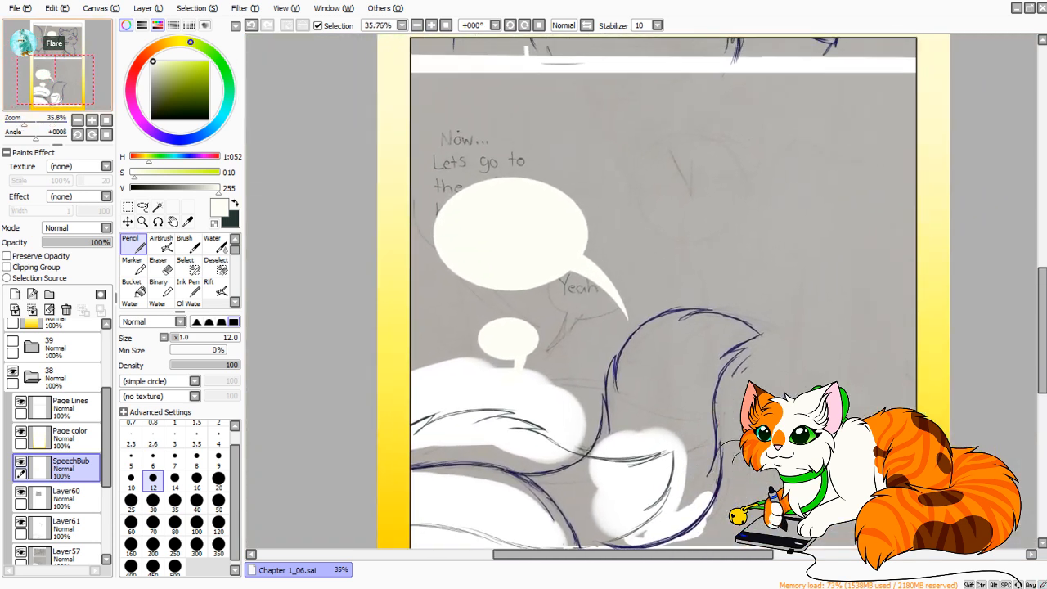
pyautogui.moveTo(55, 80); pyautogui.dragTo(55, 82)
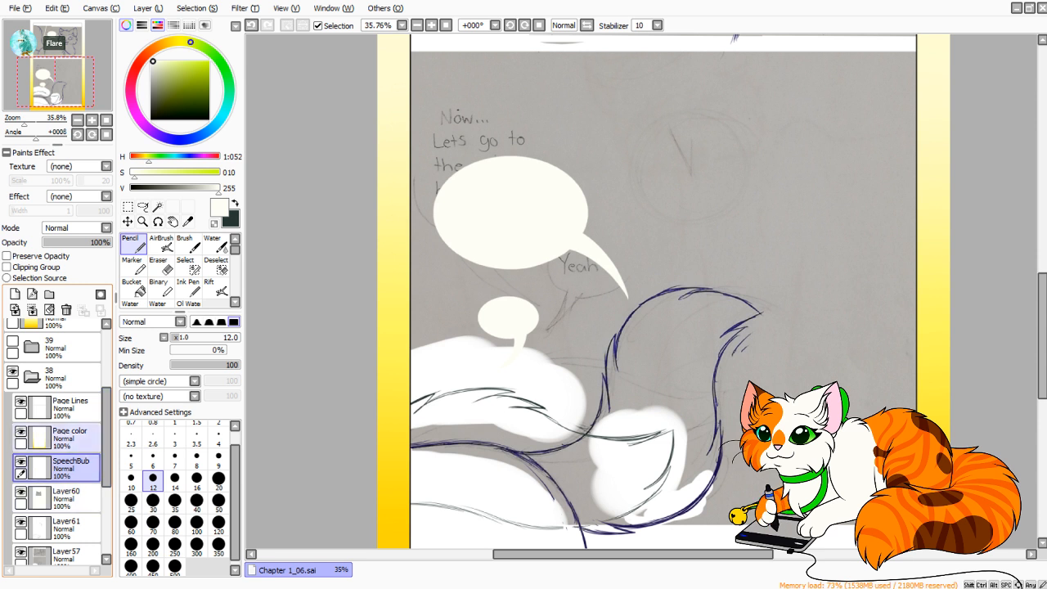
pyautogui.moveTo(106, 437); pyautogui.dragTo(107, 440)
pyautogui.click(32, 372)
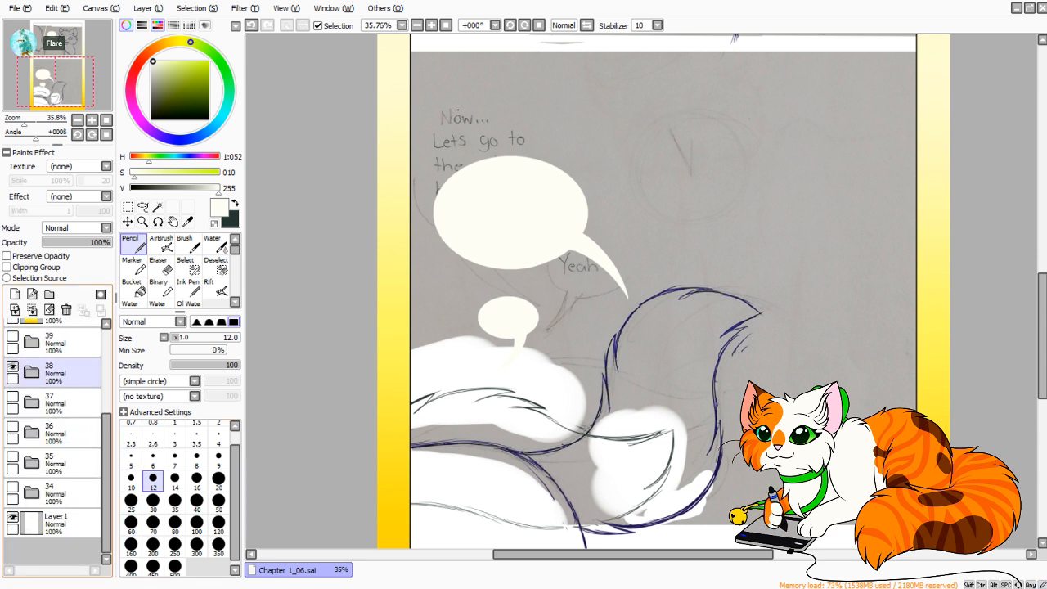
pyautogui.click(12, 366)
# Show and expand layer folder 37, and add a new layer between Page color and Layer54.
pyautogui.click(65, 463)
pyautogui.click(66, 433)
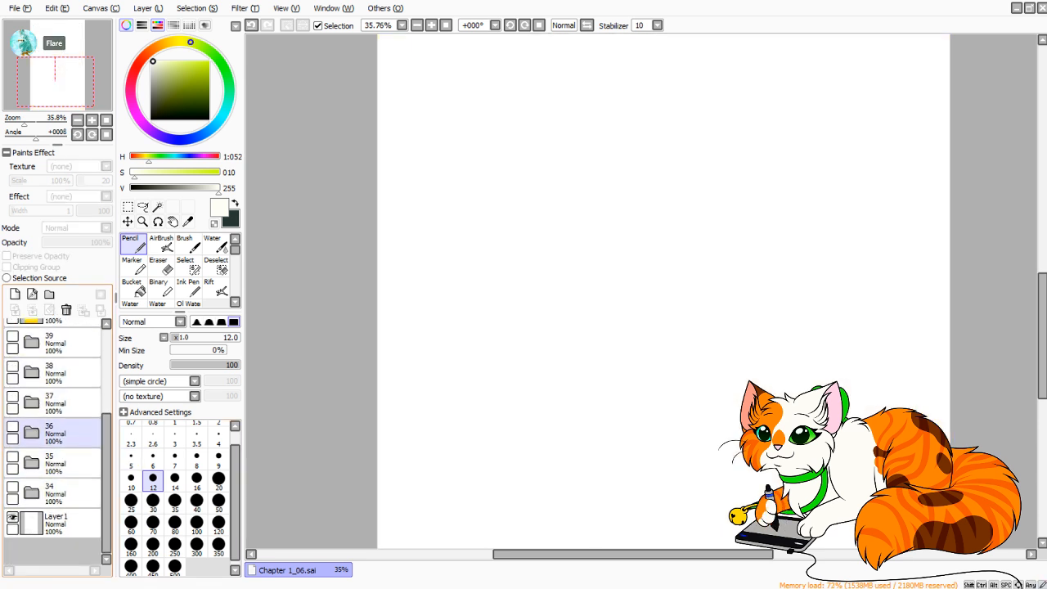
pyautogui.click(65, 403)
pyautogui.click(12, 397)
pyautogui.click(32, 403)
pyautogui.moveTo(106, 418); pyautogui.dragTo(106, 465)
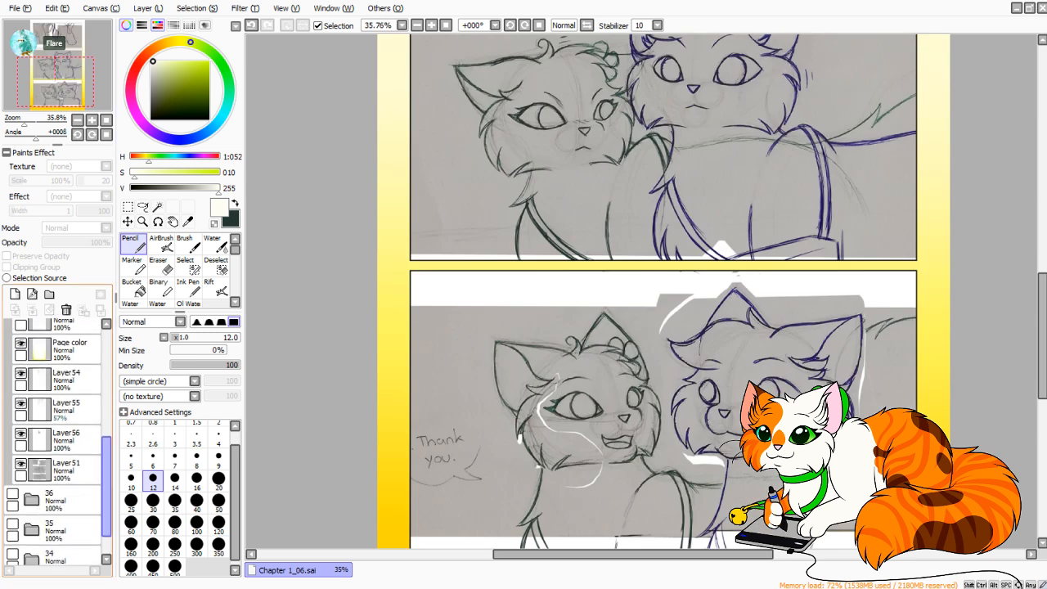
pyautogui.click(15, 294)
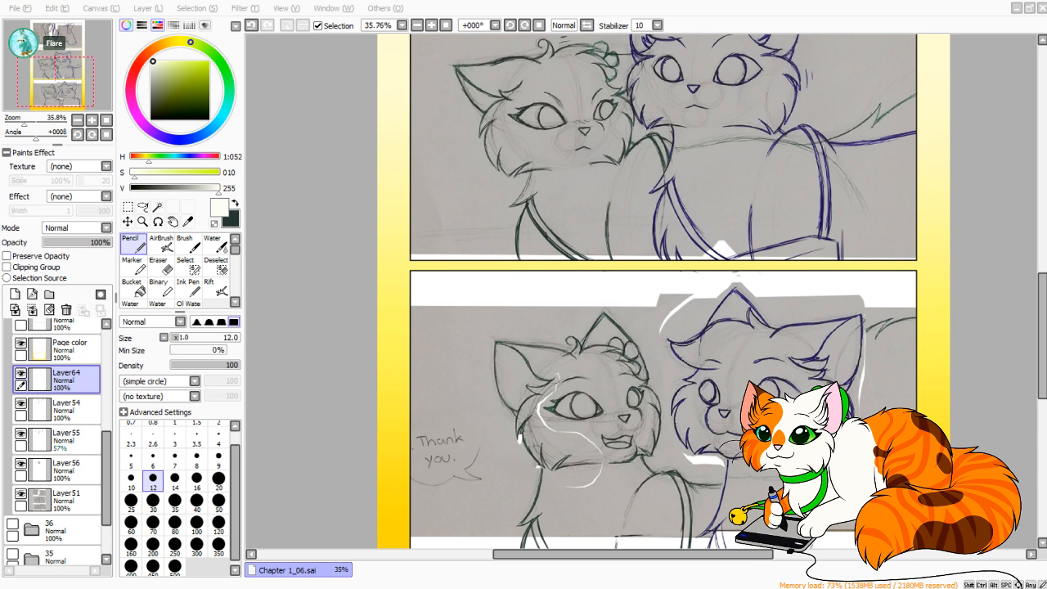
# Name folder 37's new layer "Speech Bub", then show and expand folder 38 and set its SpeechBub layer to 80% opacity.
pyautogui.press('Return')
pyautogui.moveTo(106, 470); pyautogui.dragTo(107, 423)
pyautogui.click(32, 367)
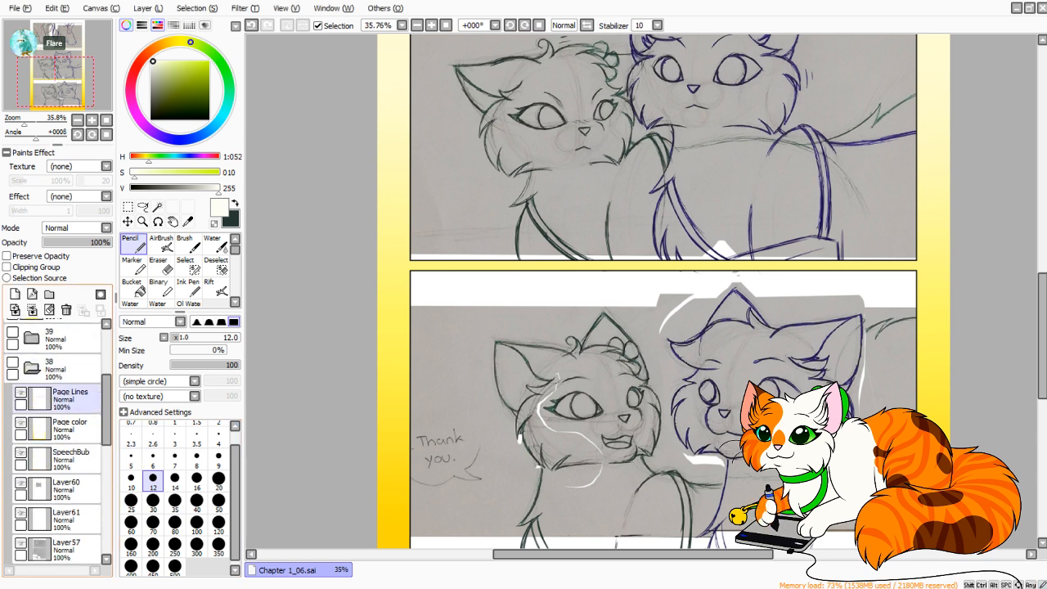
pyautogui.click(71, 459)
pyautogui.click(12, 363)
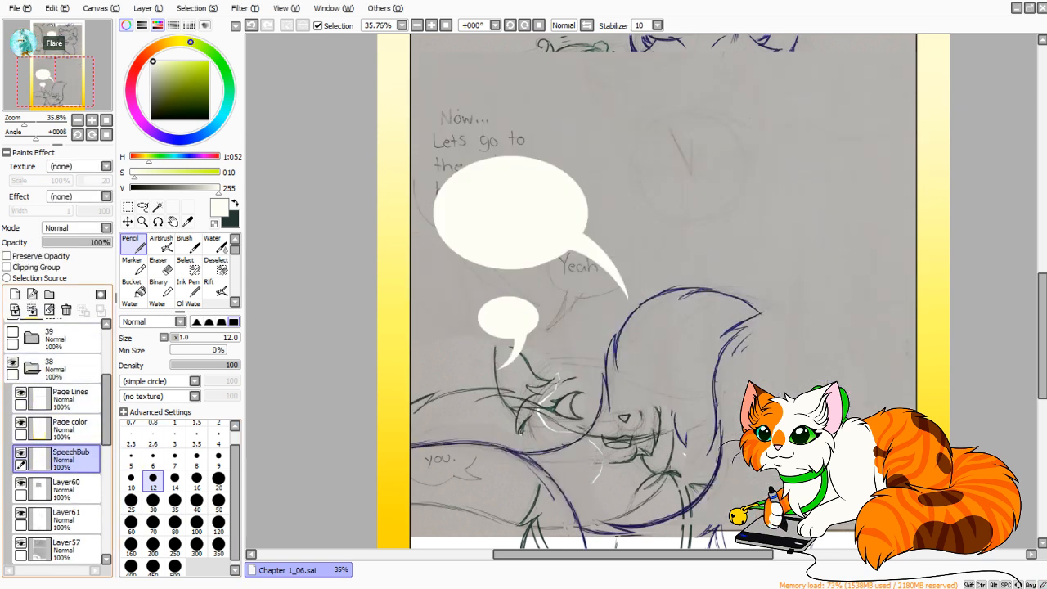
pyautogui.click(100, 242)
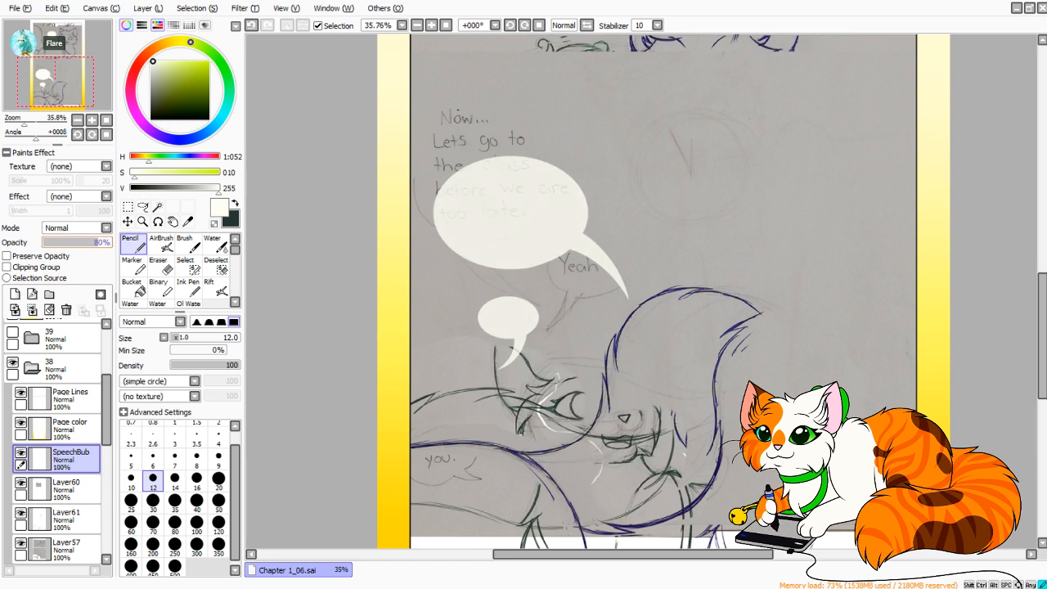
# Hide and collapse folder 38, and select the Speech Bub layer in folder 37 for work on the "Thank you." text.
pyautogui.click(12, 362)
pyautogui.click(32, 368)
pyautogui.click(70, 429)
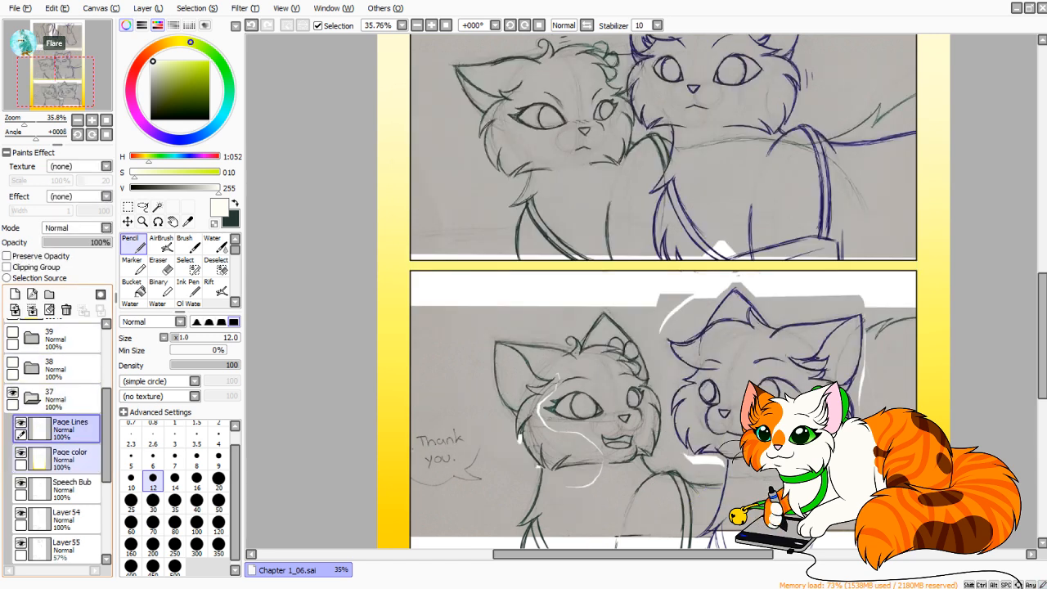
pyautogui.click(70, 458)
pyautogui.click(70, 488)
pyautogui.moveTo(56, 80); pyautogui.dragTo(37, 122)
pyautogui.click(218, 502)
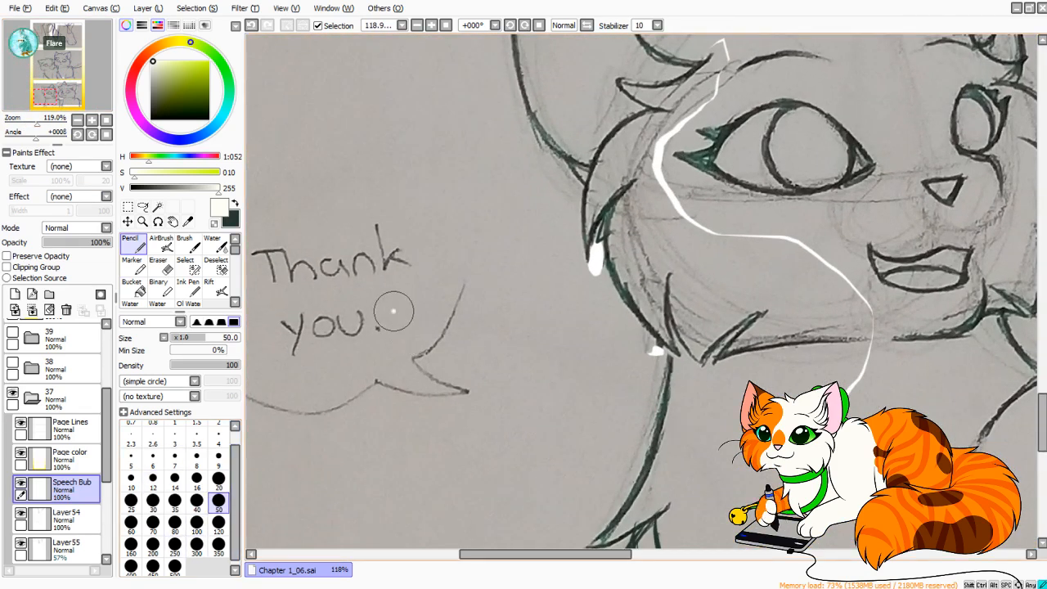
pyautogui.moveTo(398, 326)
pyautogui.mouseDown()
pyautogui.moveTo(414, 339)
pyautogui.moveTo(462, 303)
pyautogui.mouseUp()
pyautogui.hotkey('ctrl', 'z')
# Stamp a solid off-white circle over the "Thank you." sketch text with the Pencil at size 200 and 100% minimum size.
pyautogui.click(152, 543)
pyautogui.hotkey('ctrl', 'z')
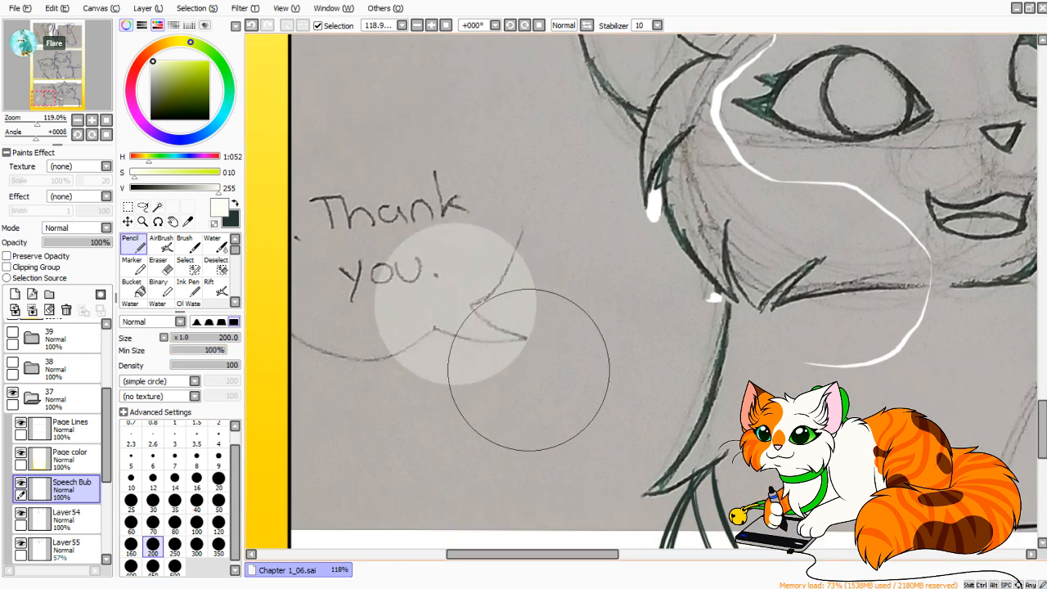
pyautogui.hotkey('ctrl', 'z')
pyautogui.click(454, 299)
pyautogui.moveTo(454, 300); pyautogui.dragTo(454, 300)
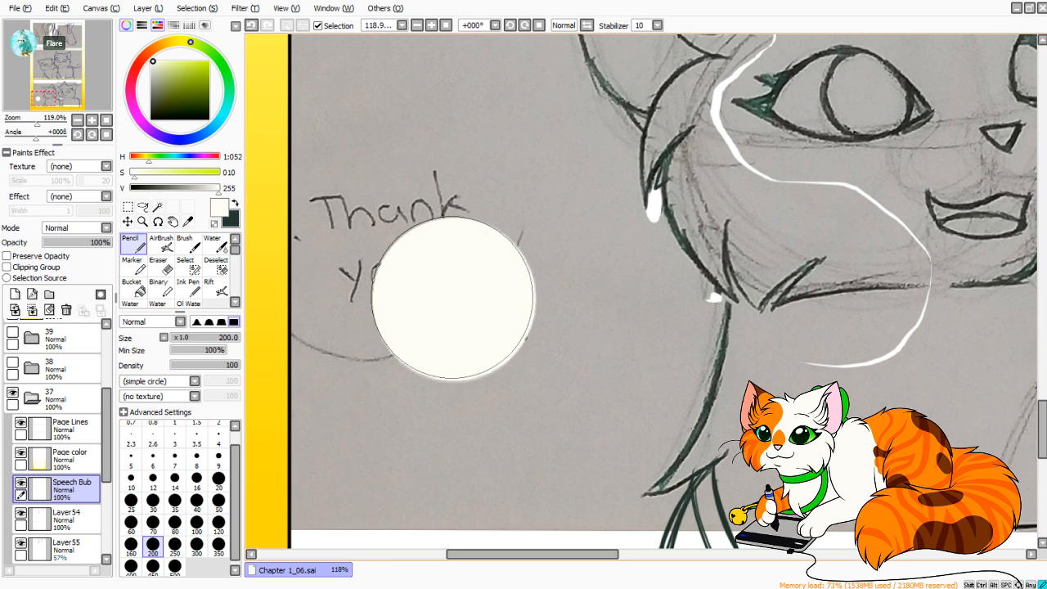
# Transform the off-white circle into a wide oval bubble over the "Thank you." text and apply it.
pyautogui.hotkey('ctrl', 't')
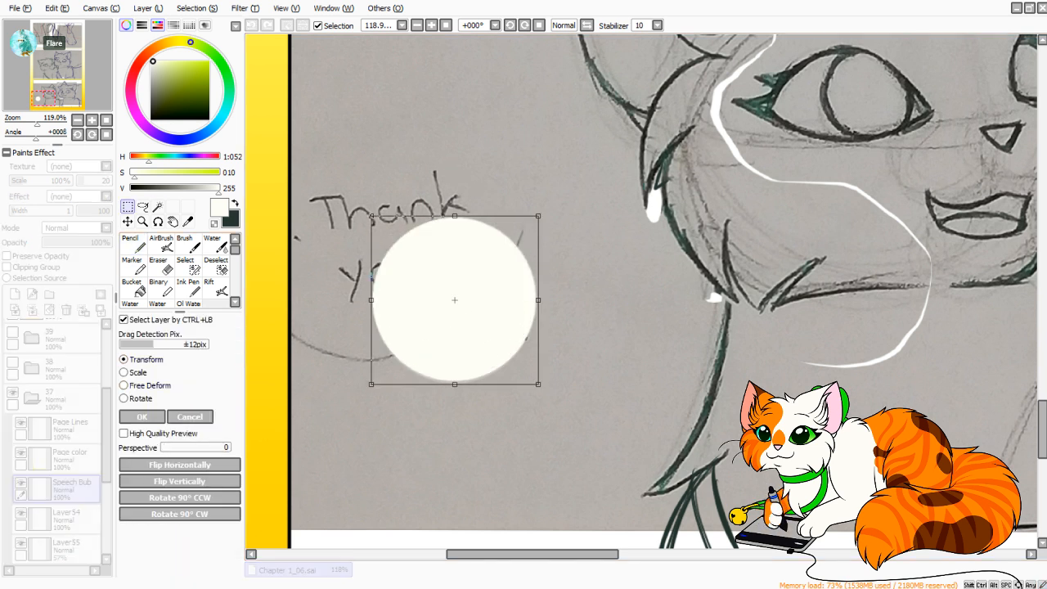
pyautogui.moveTo(538, 301); pyautogui.dragTo(616, 300)
pyautogui.moveTo(493, 216); pyautogui.dragTo(493, 191)
pyautogui.moveTo(372, 276); pyautogui.dragTo(354, 276)
pyautogui.moveTo(485, 288); pyautogui.dragTo(469, 270)
pyautogui.moveTo(598, 270); pyautogui.dragTo(606, 270)
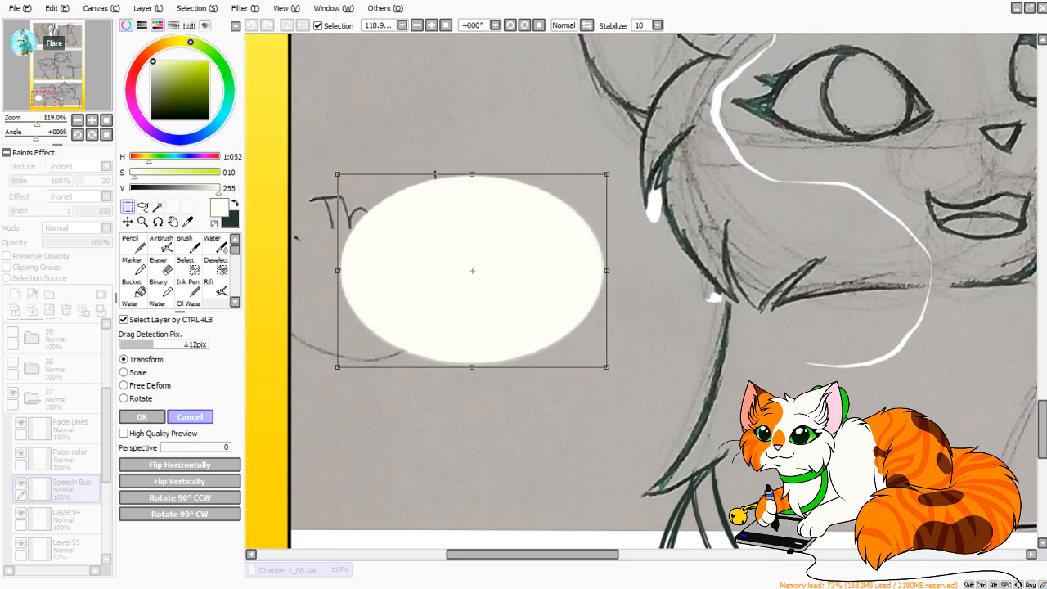
pyautogui.click(142, 417)
# Set the Pencil to size 7 with 0% minimum size and stabilizer 15, testing tail strokes beside the bubble in a mirrored view.
pyautogui.click(133, 243)
pyautogui.click(175, 459)
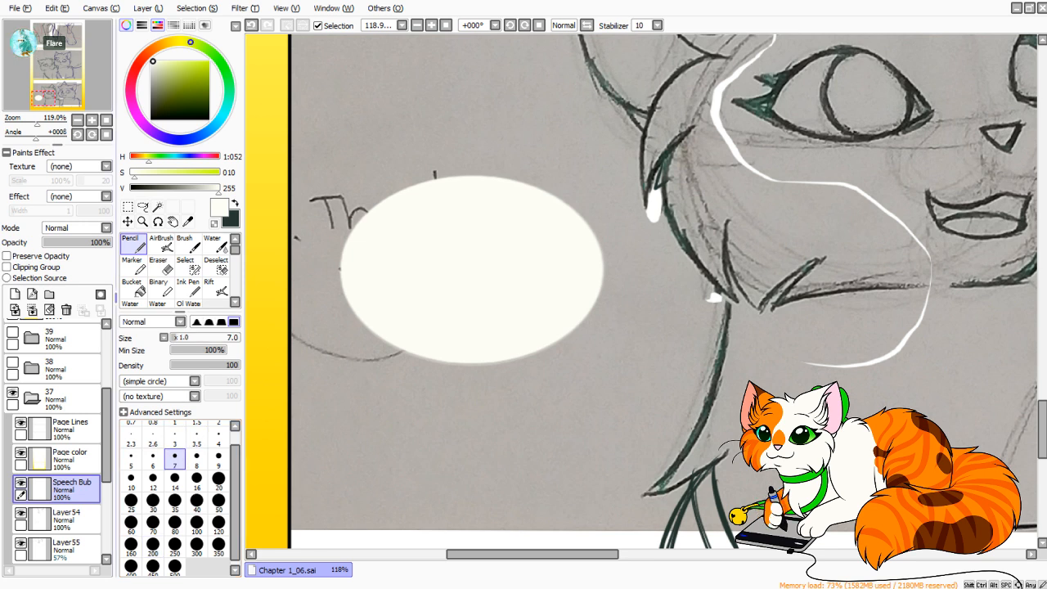
pyautogui.moveTo(37, 123); pyautogui.dragTo(47, 123)
pyautogui.moveTo(739, 427); pyautogui.dragTo(859, 277)
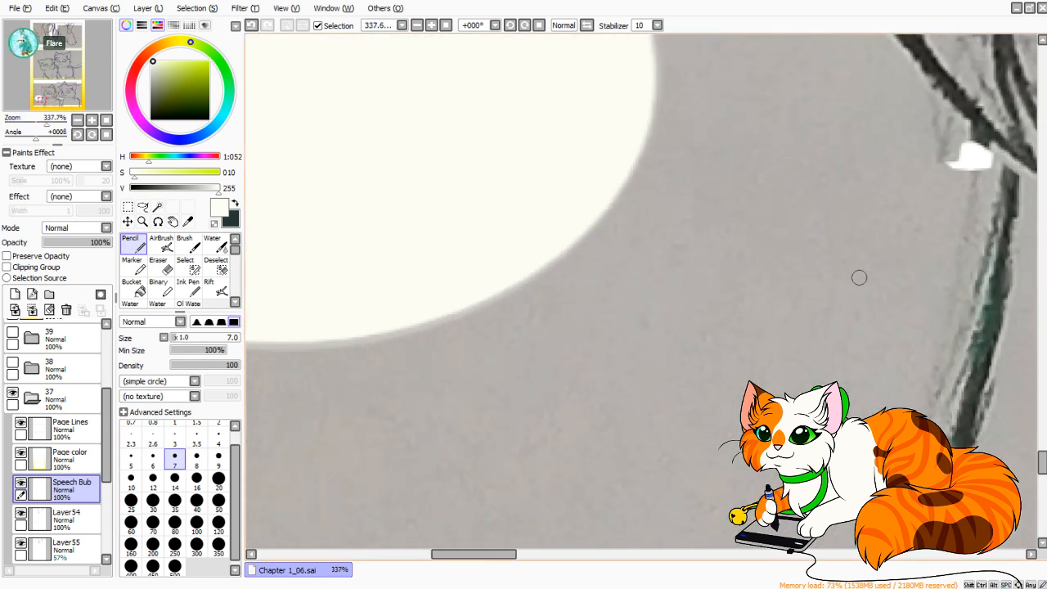
pyautogui.moveTo(46, 122)
pyautogui.mouseDown()
pyautogui.moveTo(32, 123)
pyautogui.moveTo(41, 123)
pyautogui.mouseUp()
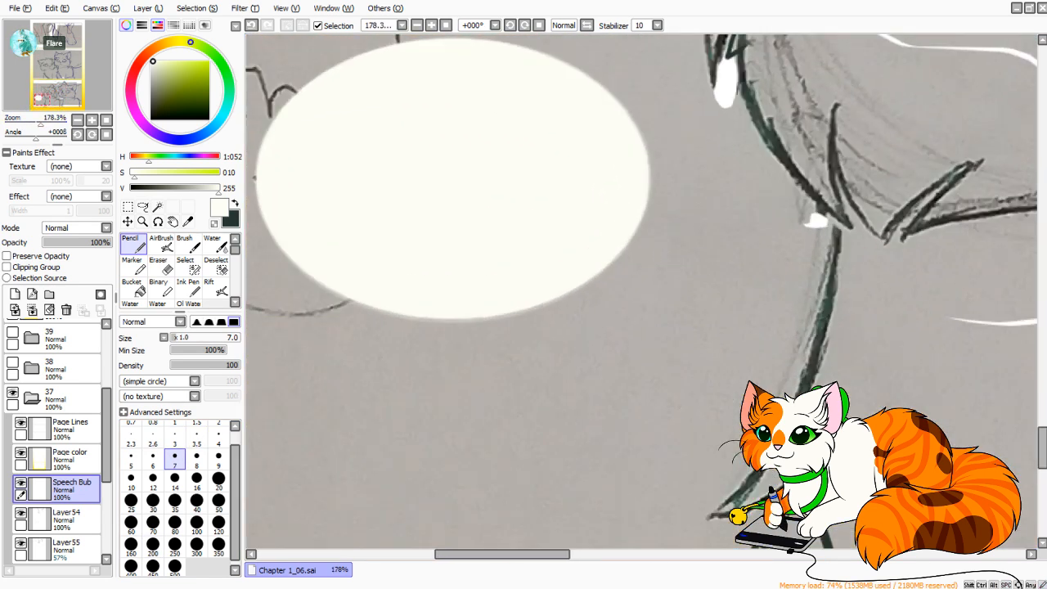
pyautogui.press('h')
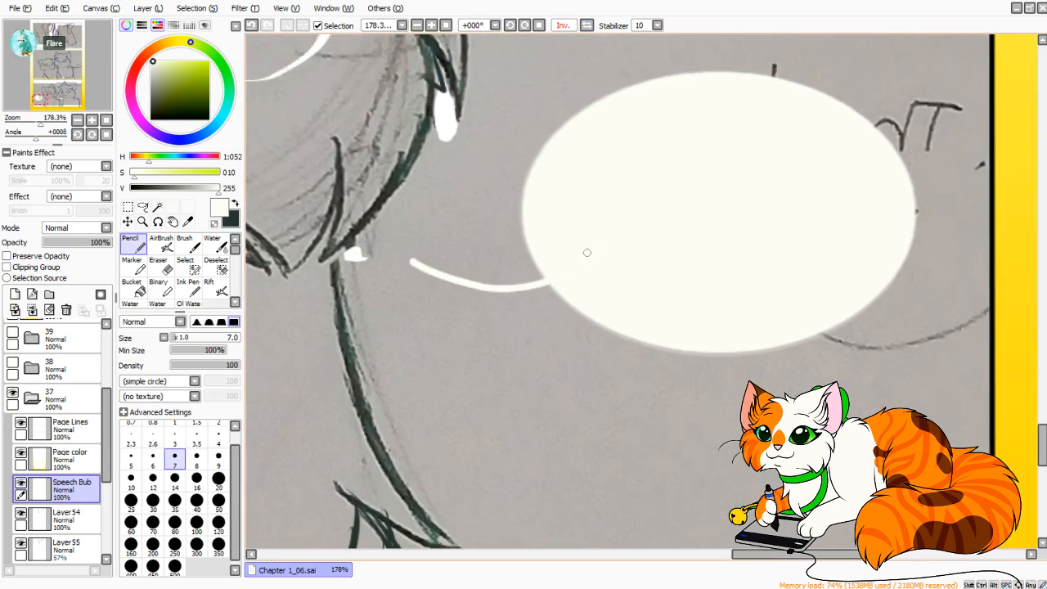
pyautogui.moveTo(201, 350); pyautogui.dragTo(168, 350)
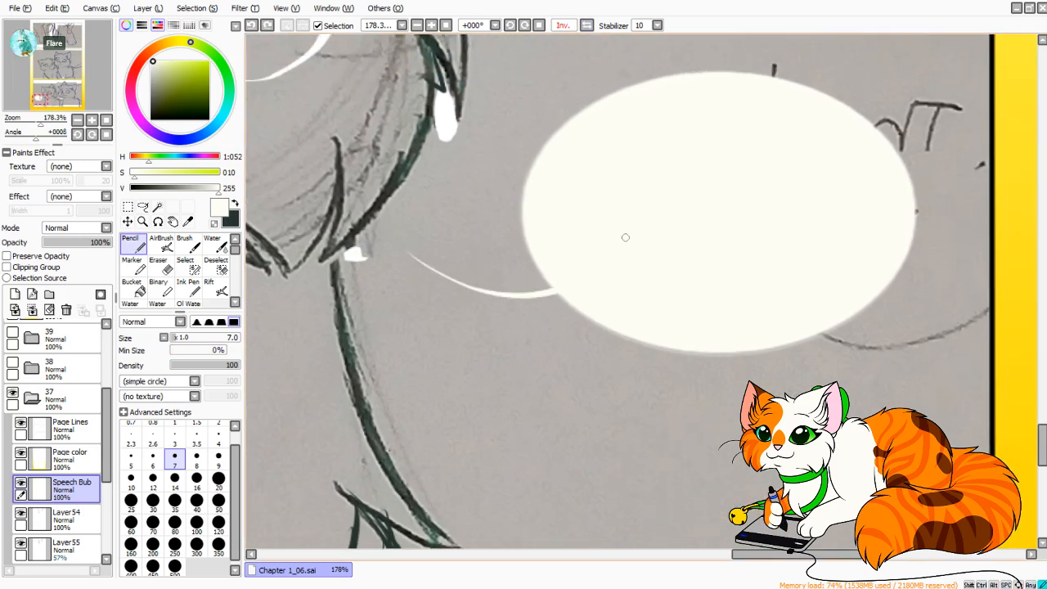
pyautogui.press('ctrl')
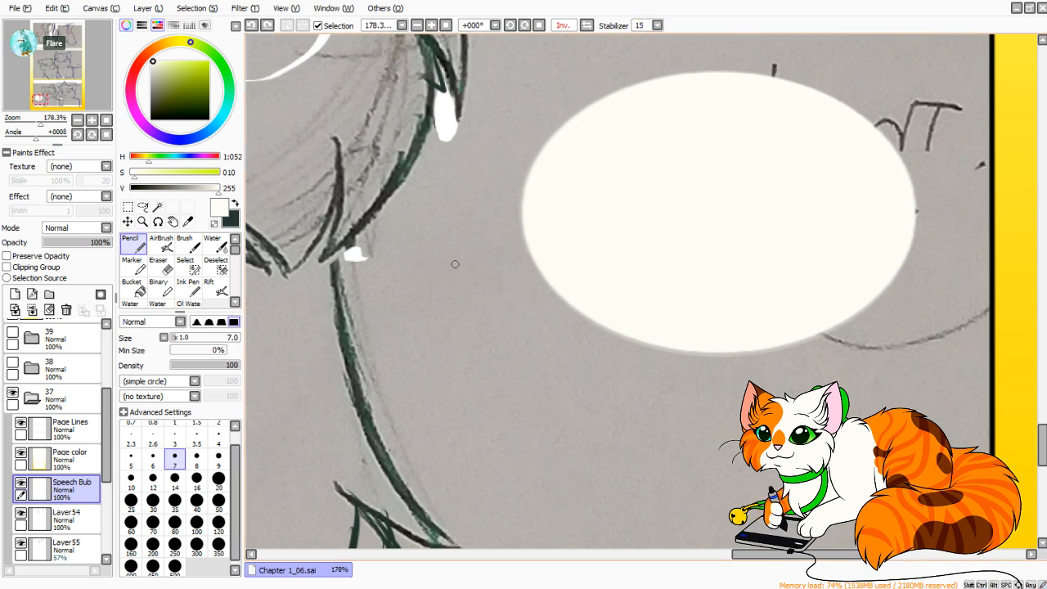
# Draw two curved lines from the bubble's edge meeting in a point toward the nearby cat, and fill the tail off-white.
pyautogui.moveTo(411, 253); pyautogui.dragTo(542, 272)
pyautogui.moveTo(411, 253)
pyautogui.mouseDown()
pyautogui.moveTo(520, 321)
pyautogui.moveTo(596, 323)
pyautogui.mouseUp()
pyautogui.press('h')
pyautogui.moveTo(499, 254); pyautogui.dragTo(417, 334)
pyautogui.click(44, 122)
pyautogui.click(134, 289)
pyautogui.click(564, 367)
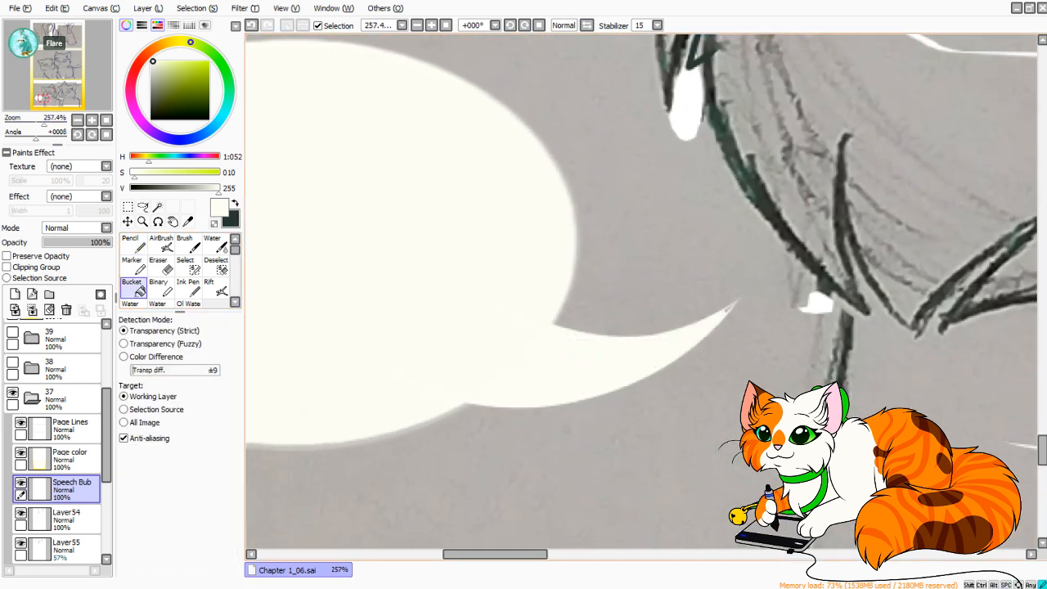
# Touch up the tail's base with the Pencil at size 20 and fill in its tip at size 7.
pyautogui.click(134, 245)
pyautogui.click(218, 479)
pyautogui.moveTo(43, 123); pyautogui.dragTo(50, 123)
pyautogui.moveTo(401, 411); pyautogui.dragTo(414, 339)
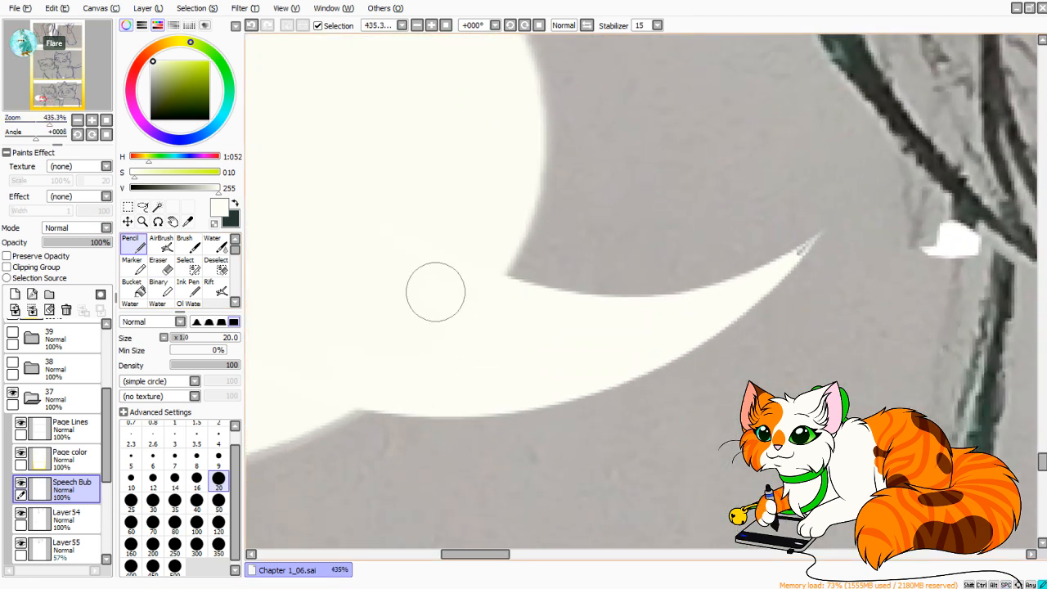
pyautogui.click(175, 455)
pyautogui.moveTo(820, 235)
pyautogui.mouseDown()
pyautogui.moveTo(786, 261)
pyautogui.moveTo(796, 255)
pyautogui.mouseUp()
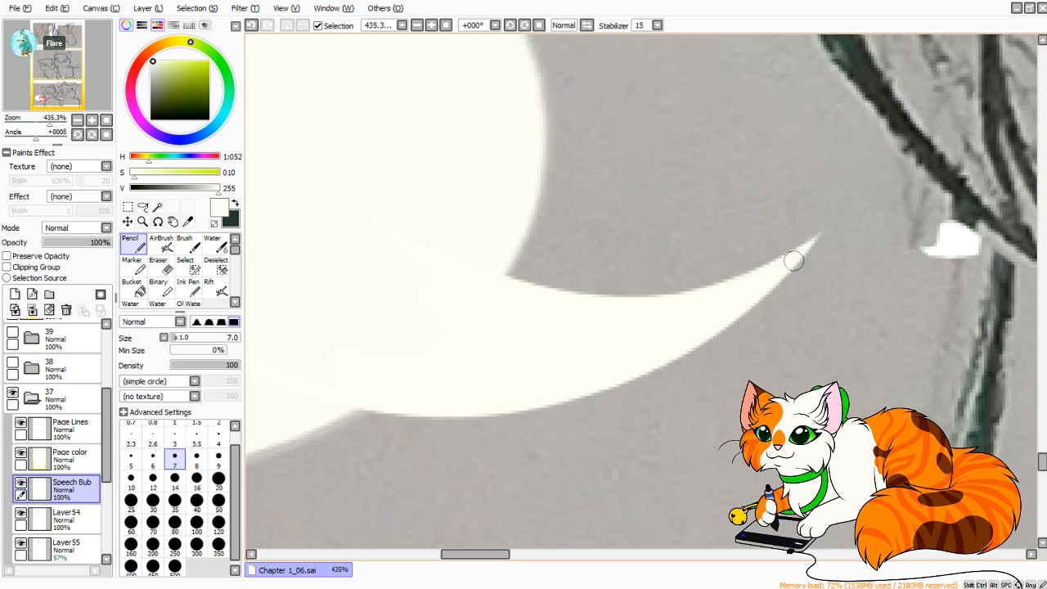
# Set the Speech Bub layer in folder 37 to 80% opacity.
pyautogui.click(106, 121)
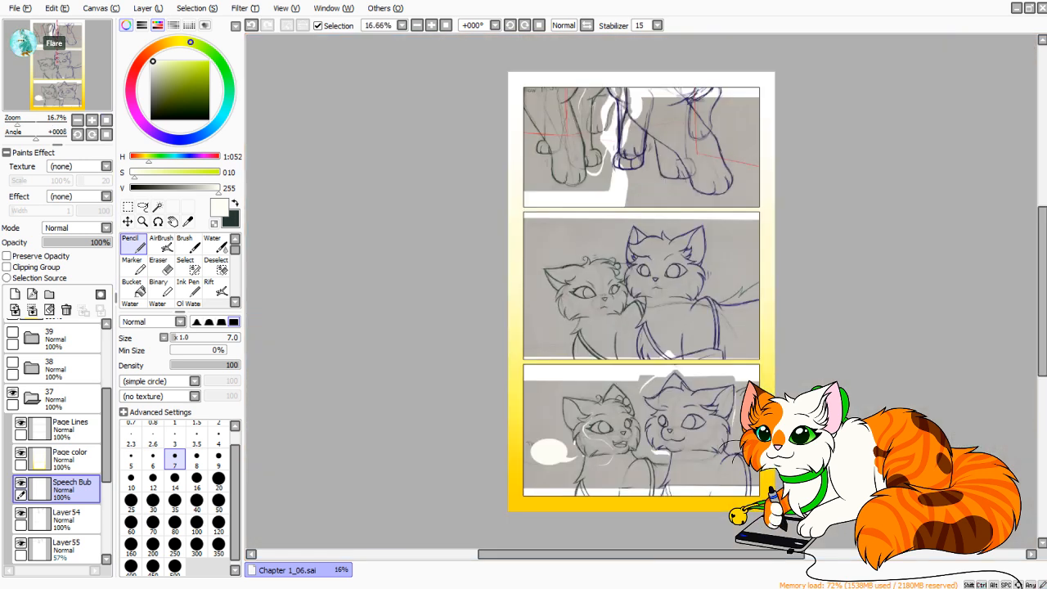
pyautogui.moveTo(17, 122); pyautogui.dragTo(23, 122)
pyautogui.moveTo(56, 70); pyautogui.dragTo(54, 79)
pyautogui.moveTo(100, 243); pyautogui.dragTo(94, 243)
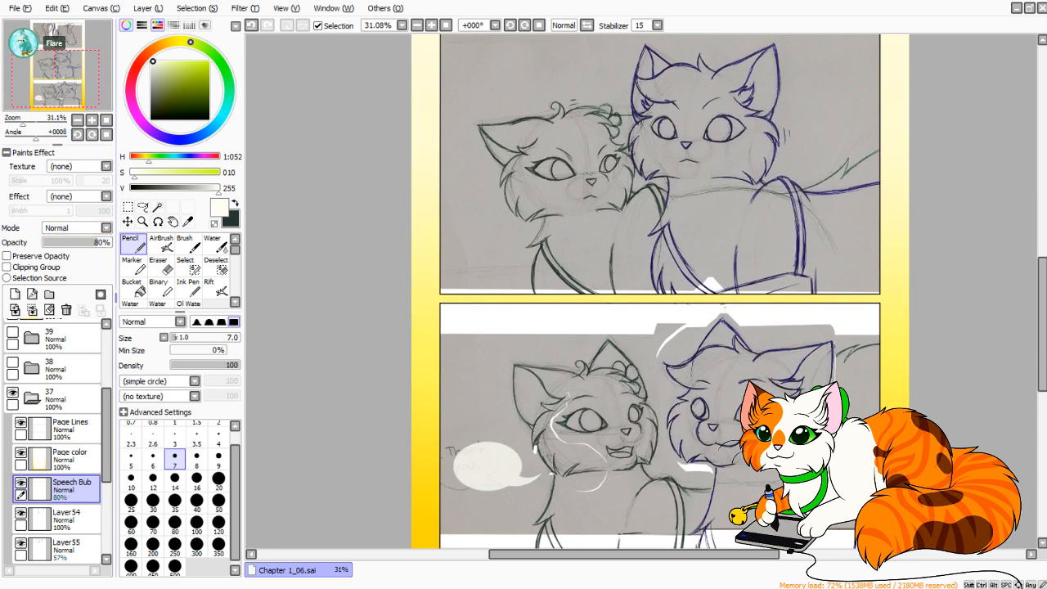
# Check the whole page, collapse layer folder 37 and save the file.
pyautogui.click(106, 121)
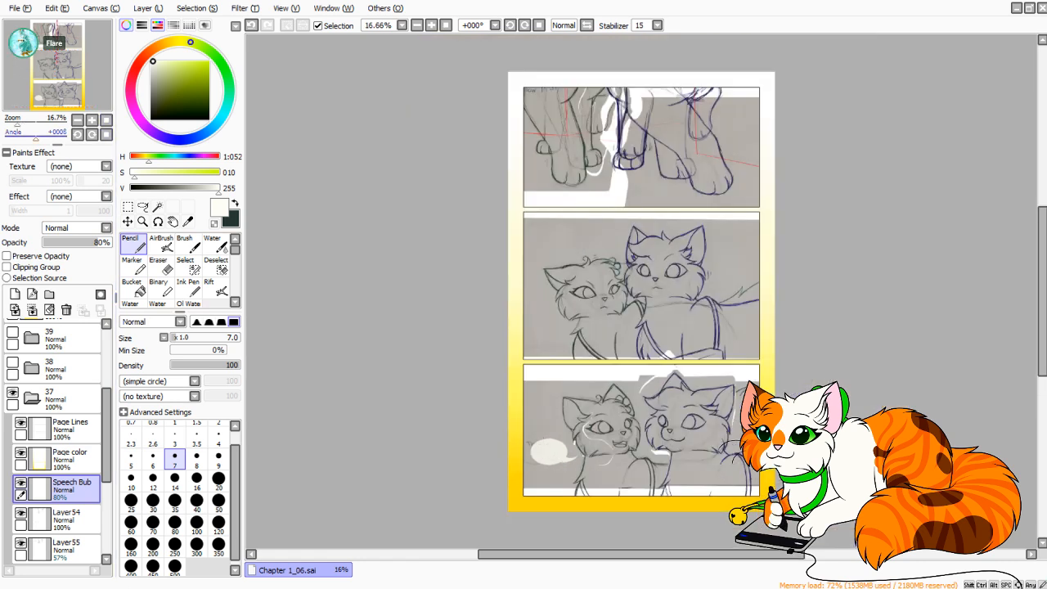
pyautogui.moveTo(17, 122); pyautogui.dragTo(21, 122)
pyautogui.moveTo(56, 62); pyautogui.dragTo(60, 79)
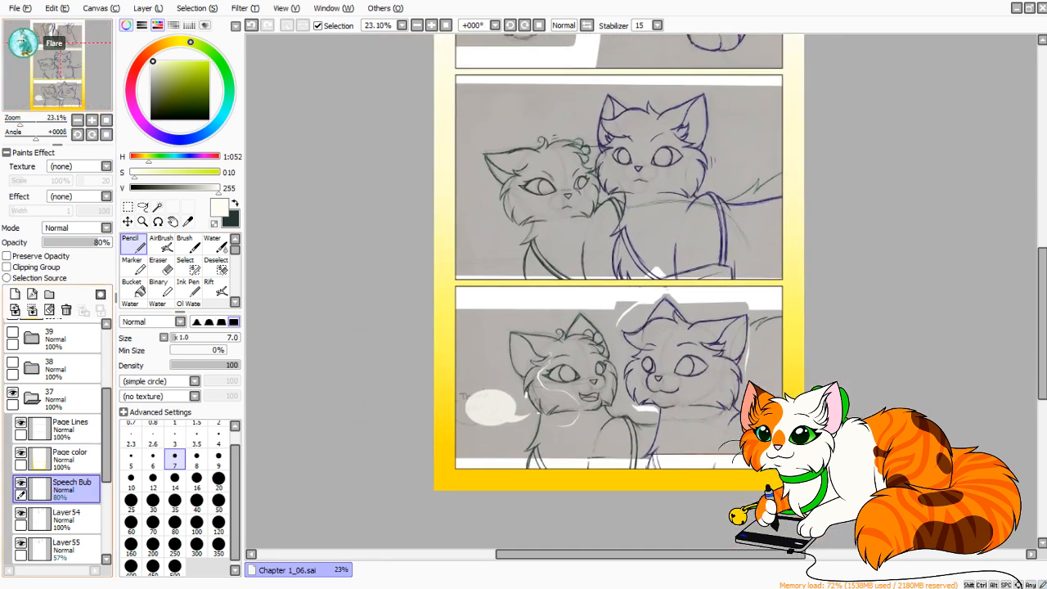
pyautogui.moveTo(106, 458); pyautogui.dragTo(106, 469)
pyautogui.click(31, 370)
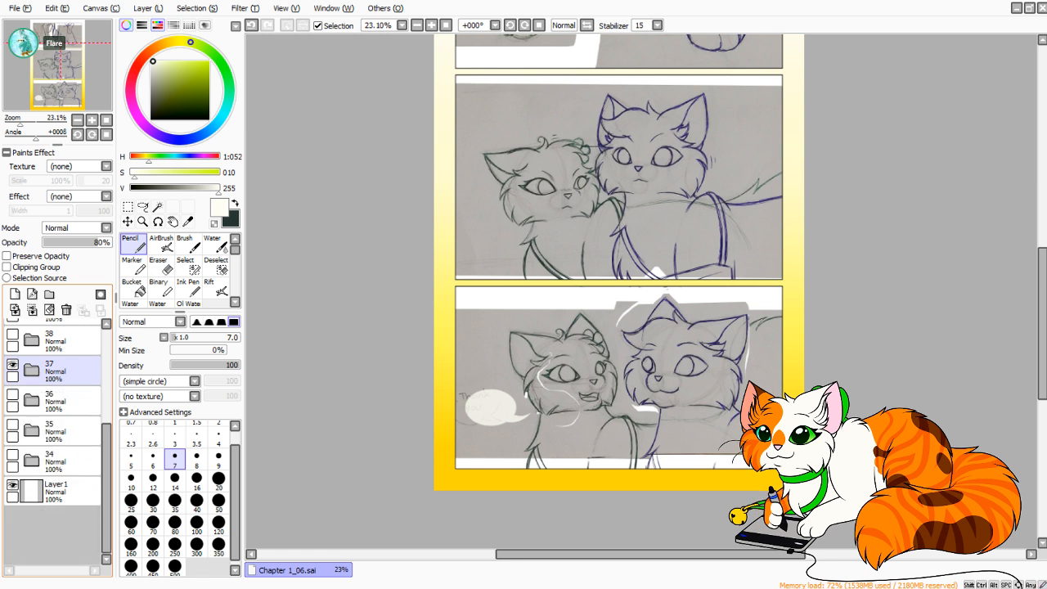
pyautogui.press('ctrl')
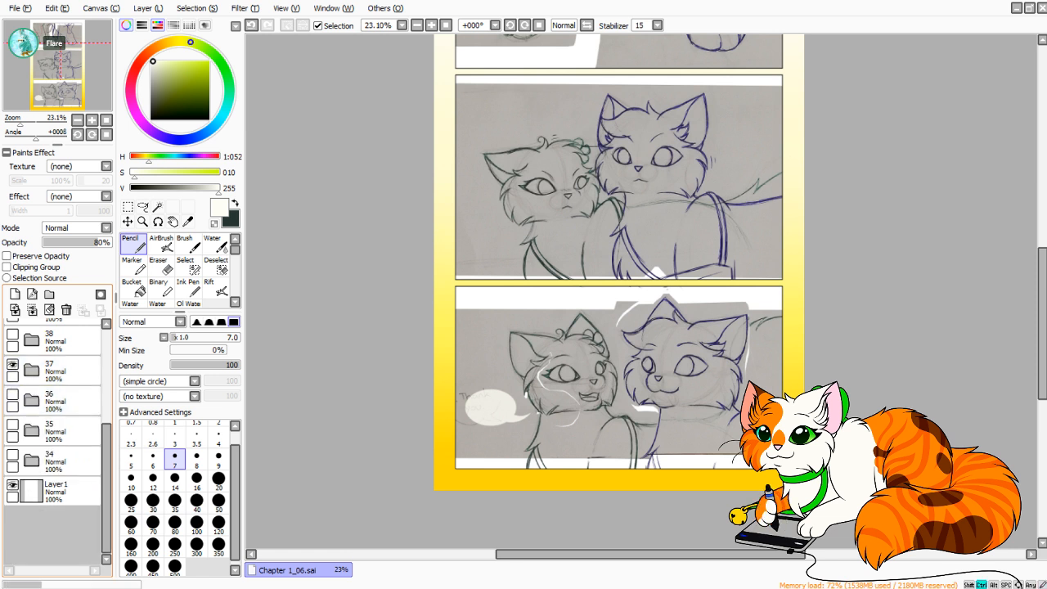